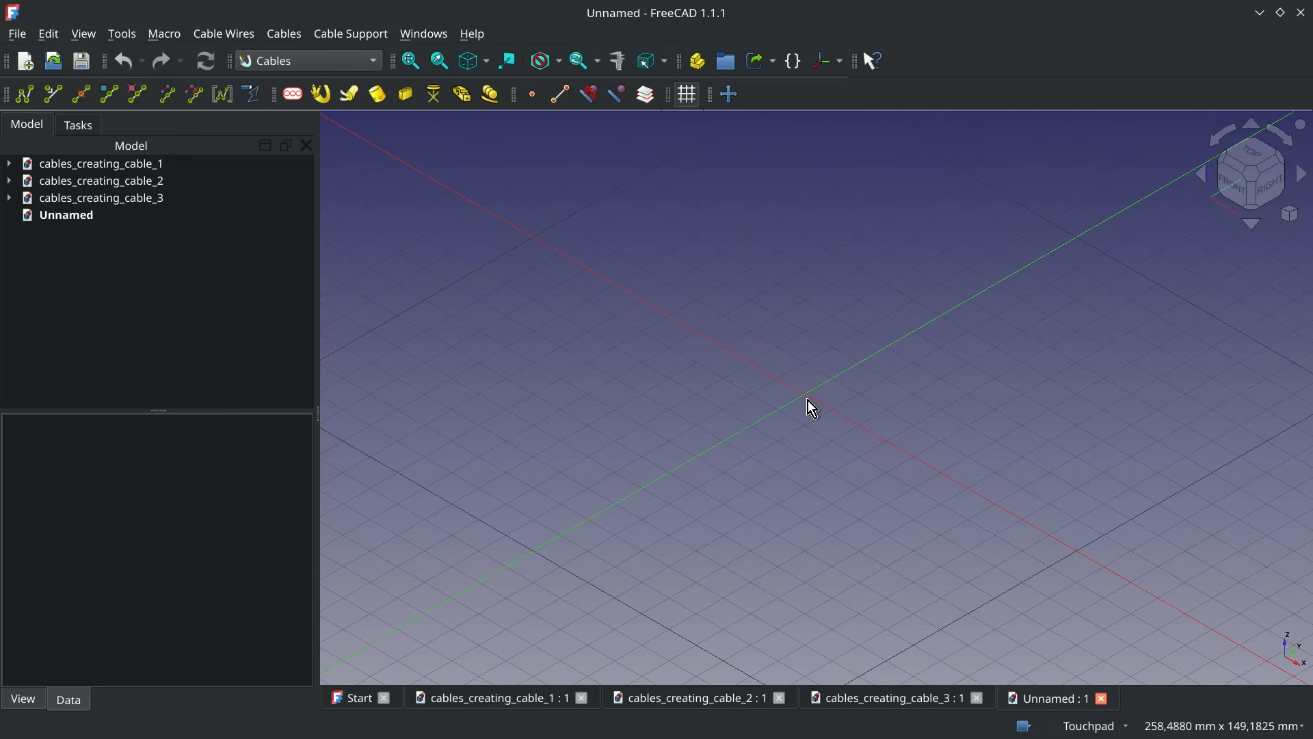
Review the three example documents cables_creating_cable_1, cables_creating_cable_2 and cables_creating_cable_3, and return to the unnamed document
{"action": "left_click", "coordinate": [507, 699]}
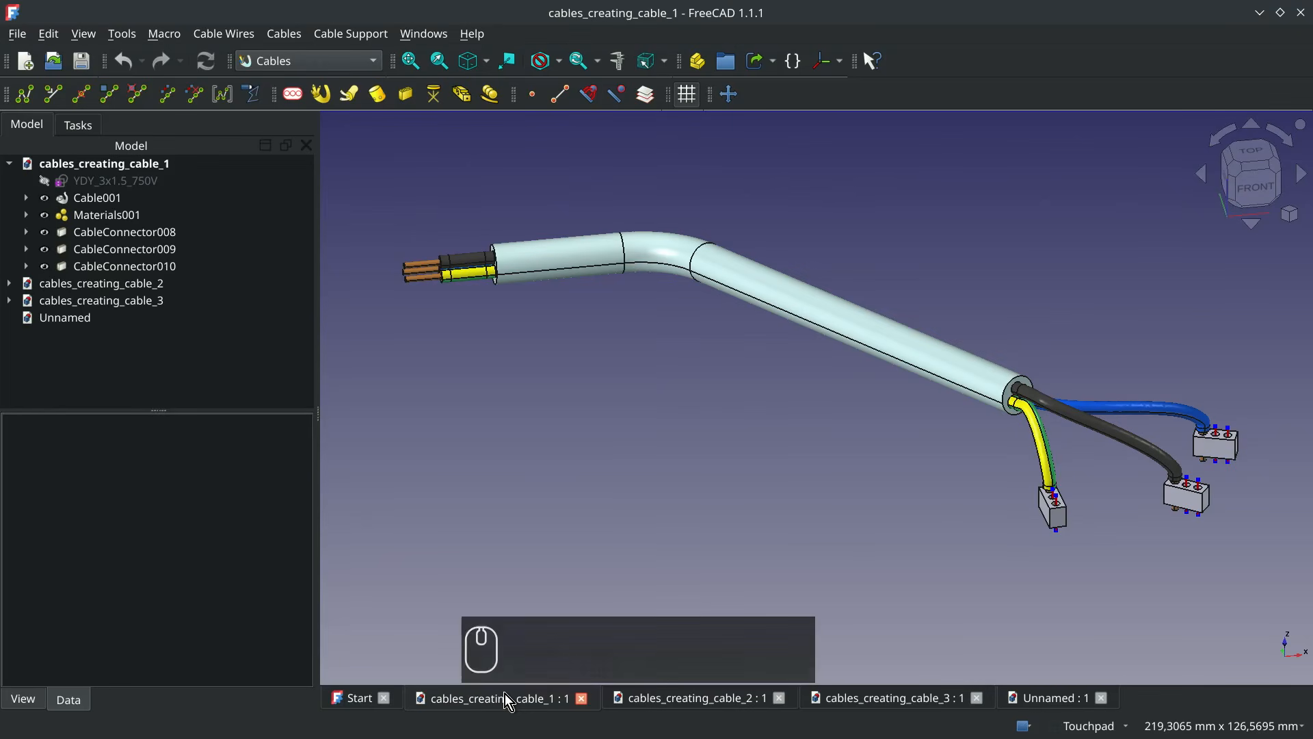
{"action": "left_click", "coordinate": [687, 709]}
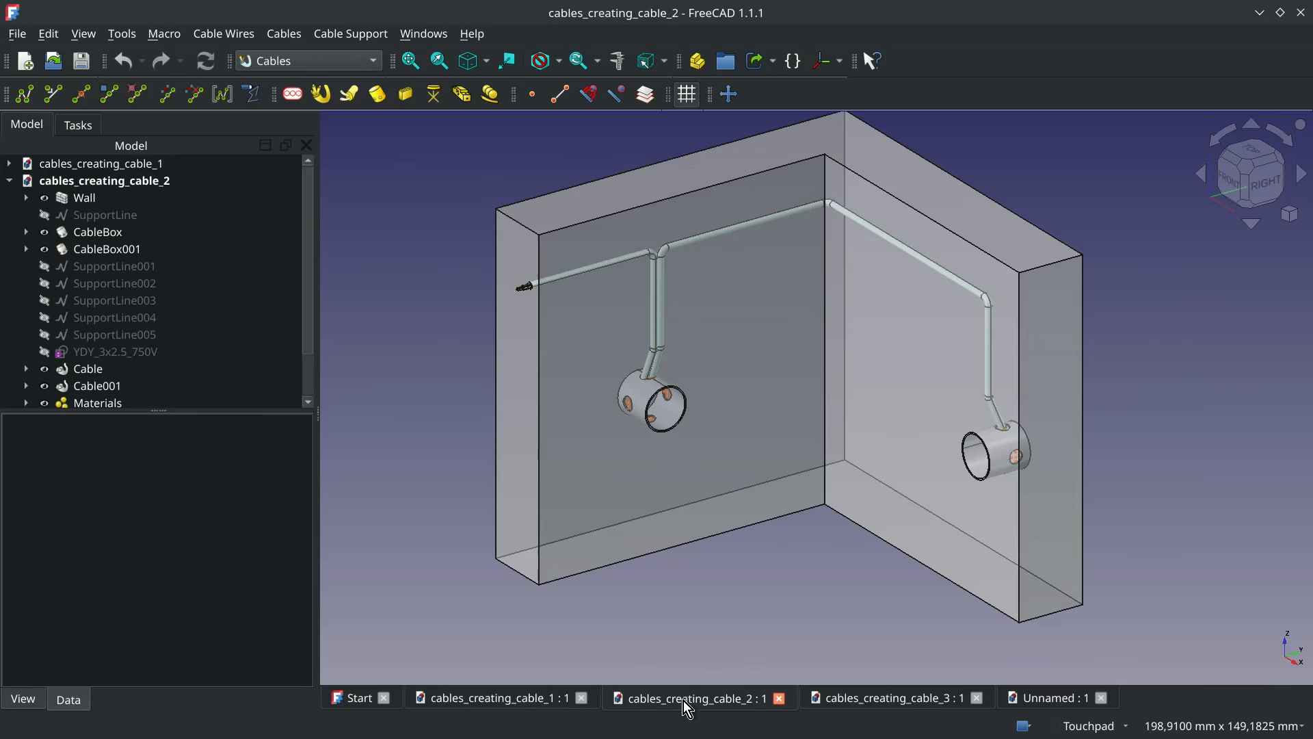
{"action": "left_click", "coordinate": [900, 699]}
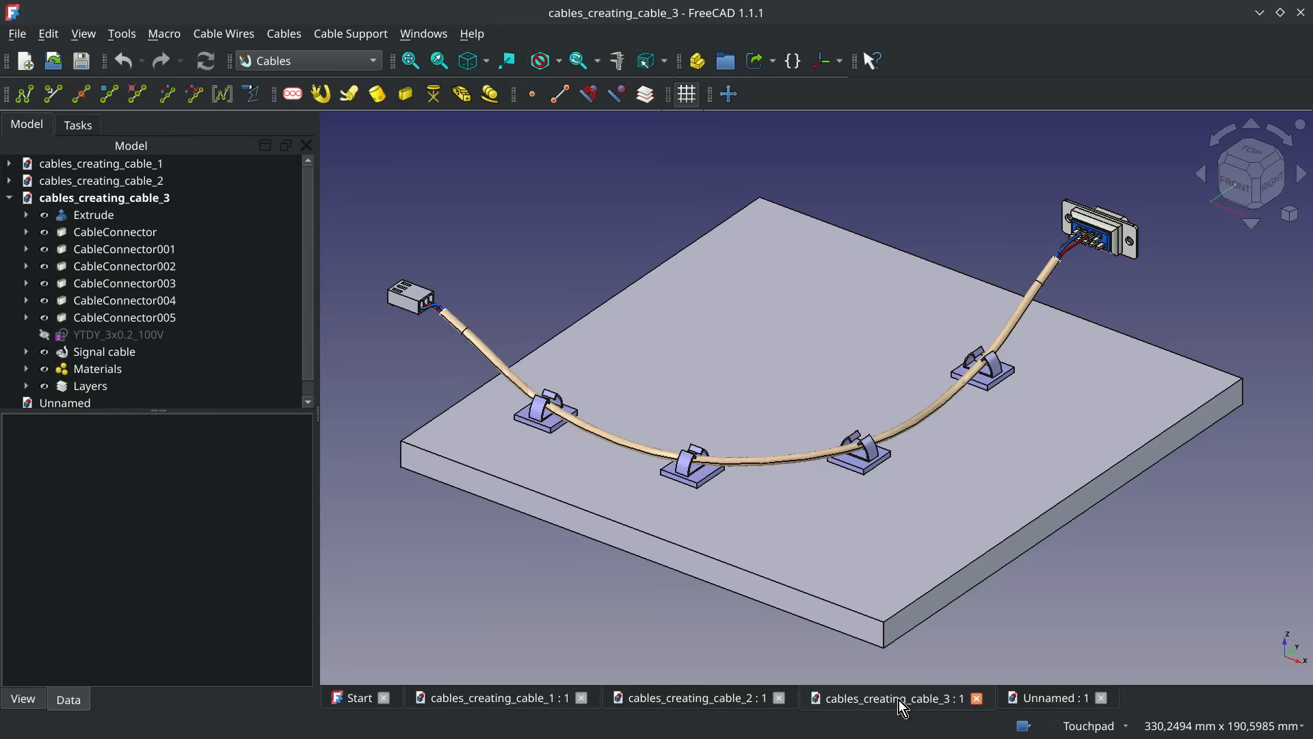
{"action": "left_click", "coordinate": [1034, 700]}
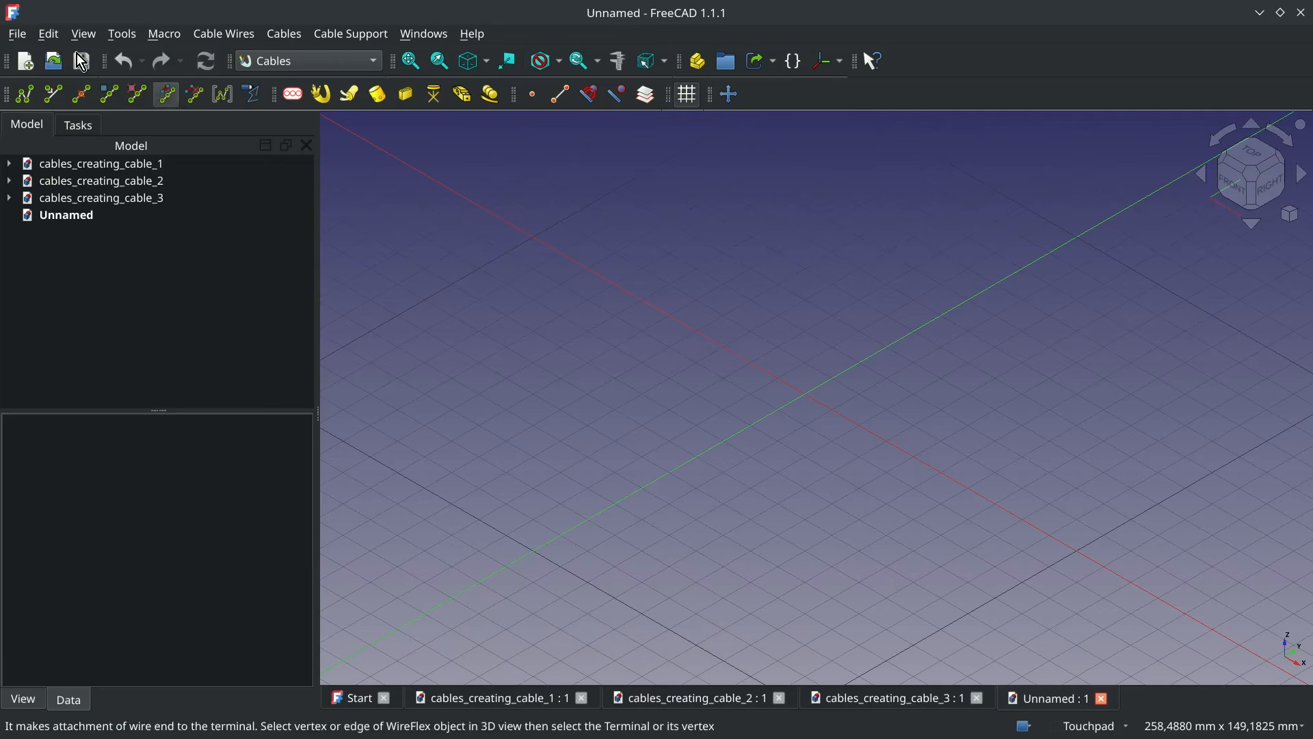
Create a default WireFlex line and add a cable profile with the YDY_3x1.5_750V preset
{"action": "left_click", "coordinate": [21, 96]}
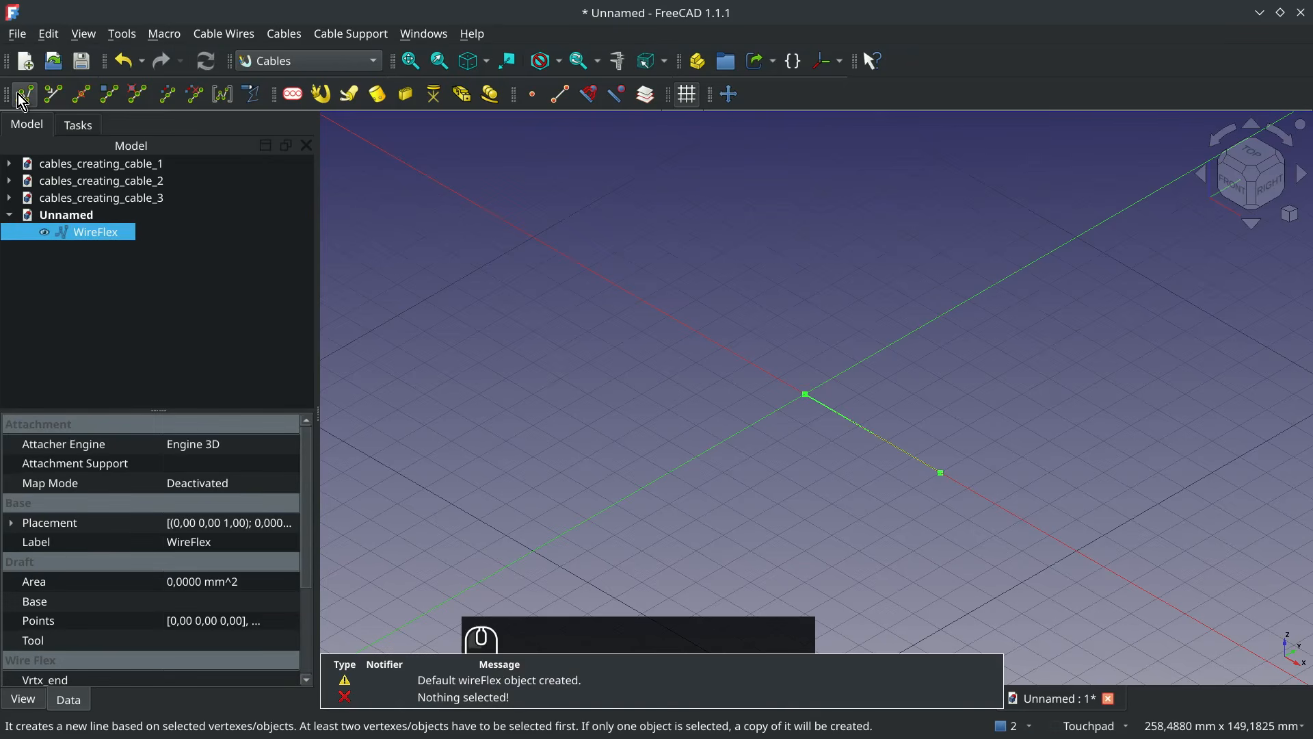
{"action": "left_click", "coordinate": [565, 676]}
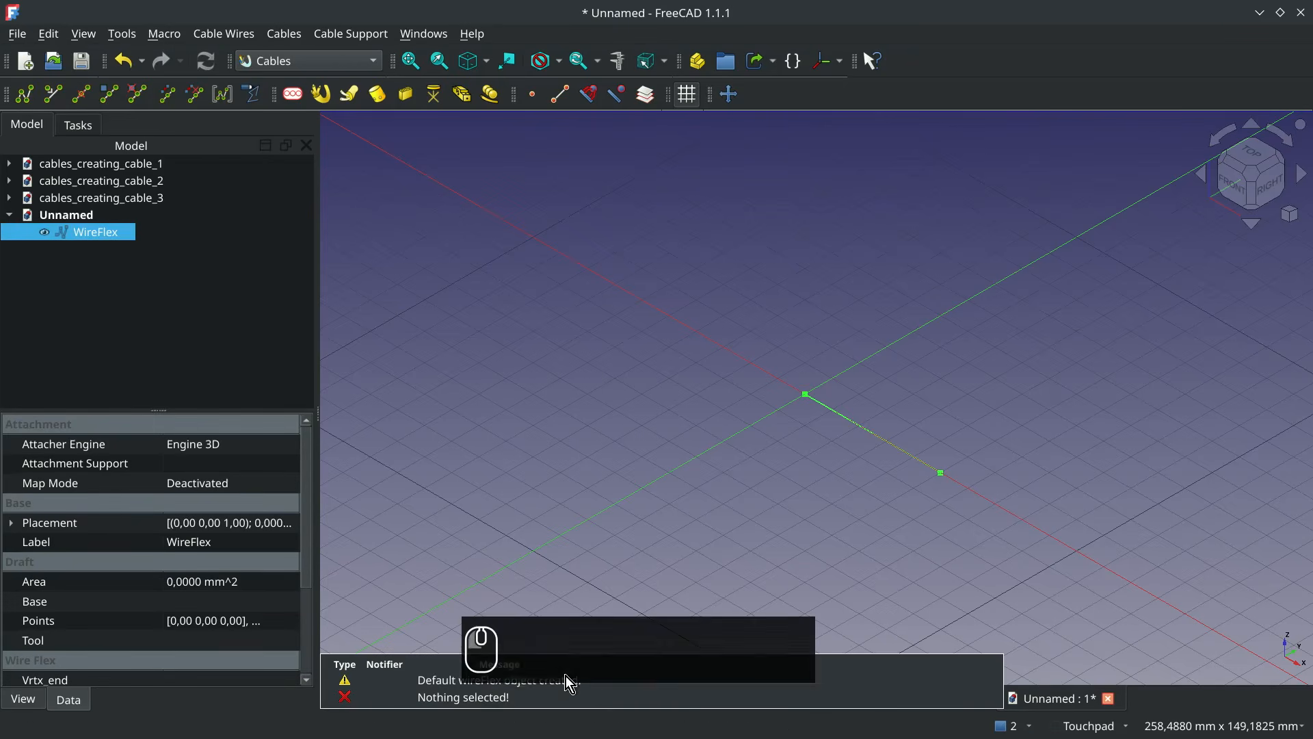
{"action": "left_click", "coordinate": [294, 94]}
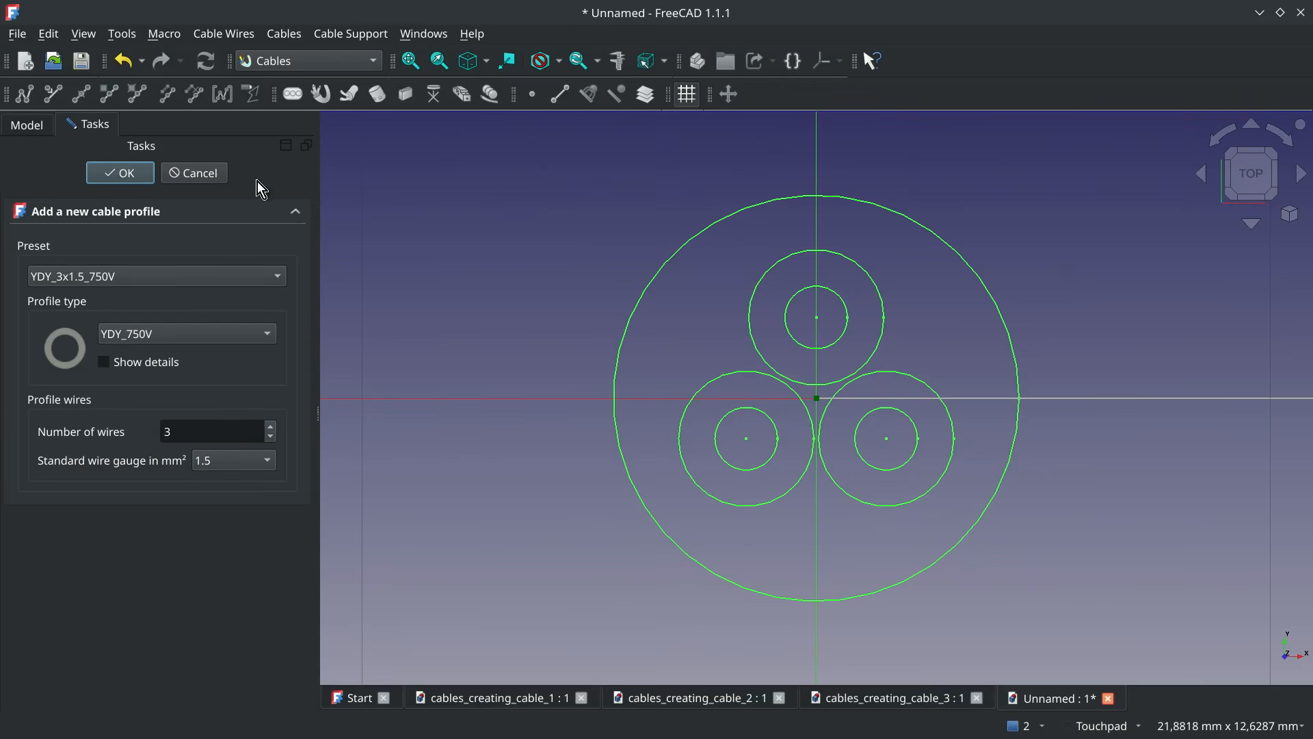
{"action": "left_click", "coordinate": [135, 174]}
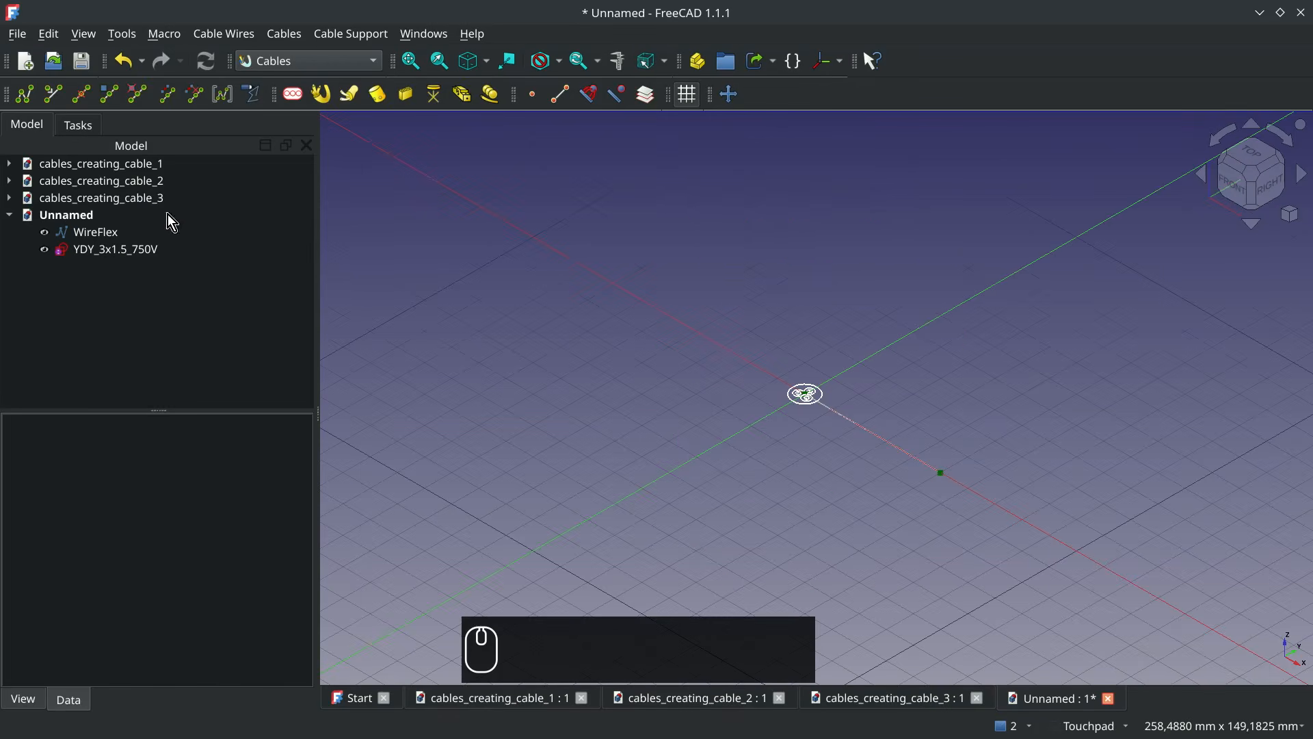
Create a cable from the WireFlex line and the YDY_3x1.5_750V profile
{"action": "left_click", "coordinate": [97, 234]}
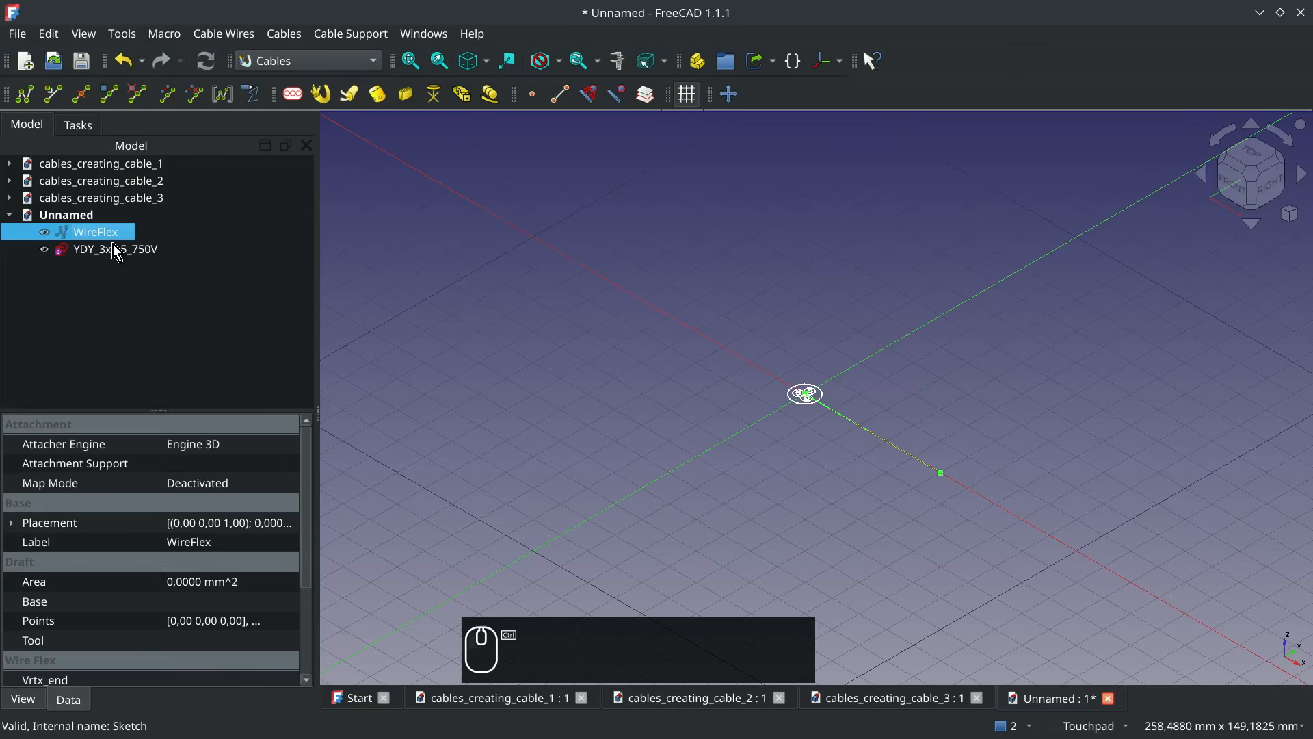
{"action": "left_click", "coordinate": [114, 246], "text": "ctrl"}
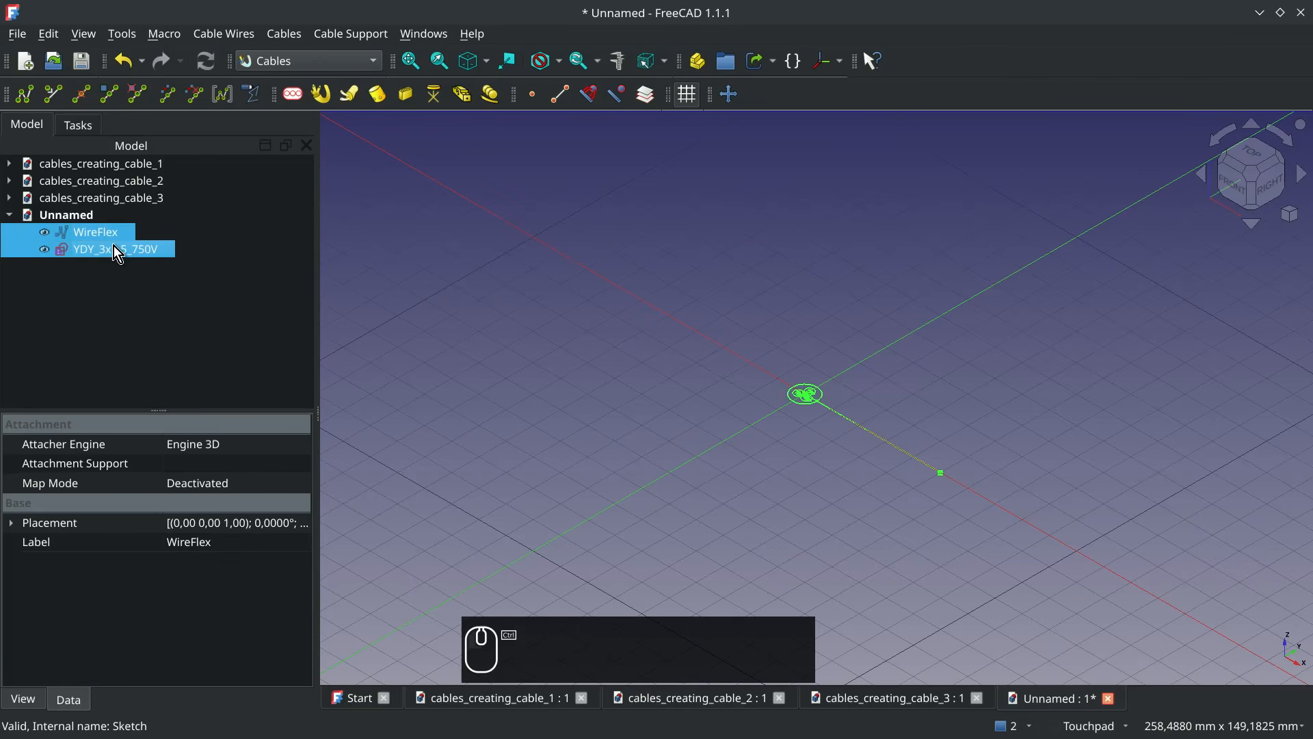
{"action": "left_click", "coordinate": [325, 97]}
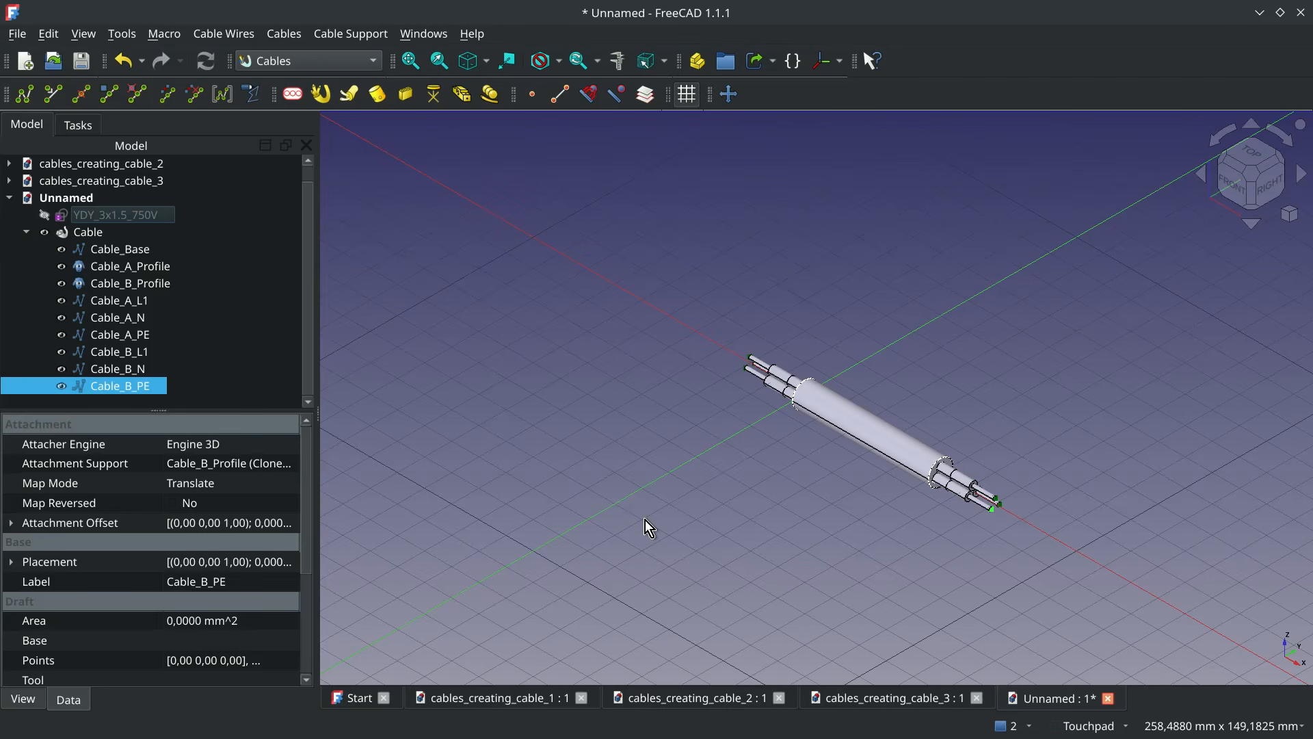
Add the set of cable materials to the document and inspect the cableMultiMat3w multi-material
{"action": "left_click", "coordinate": [486, 100]}
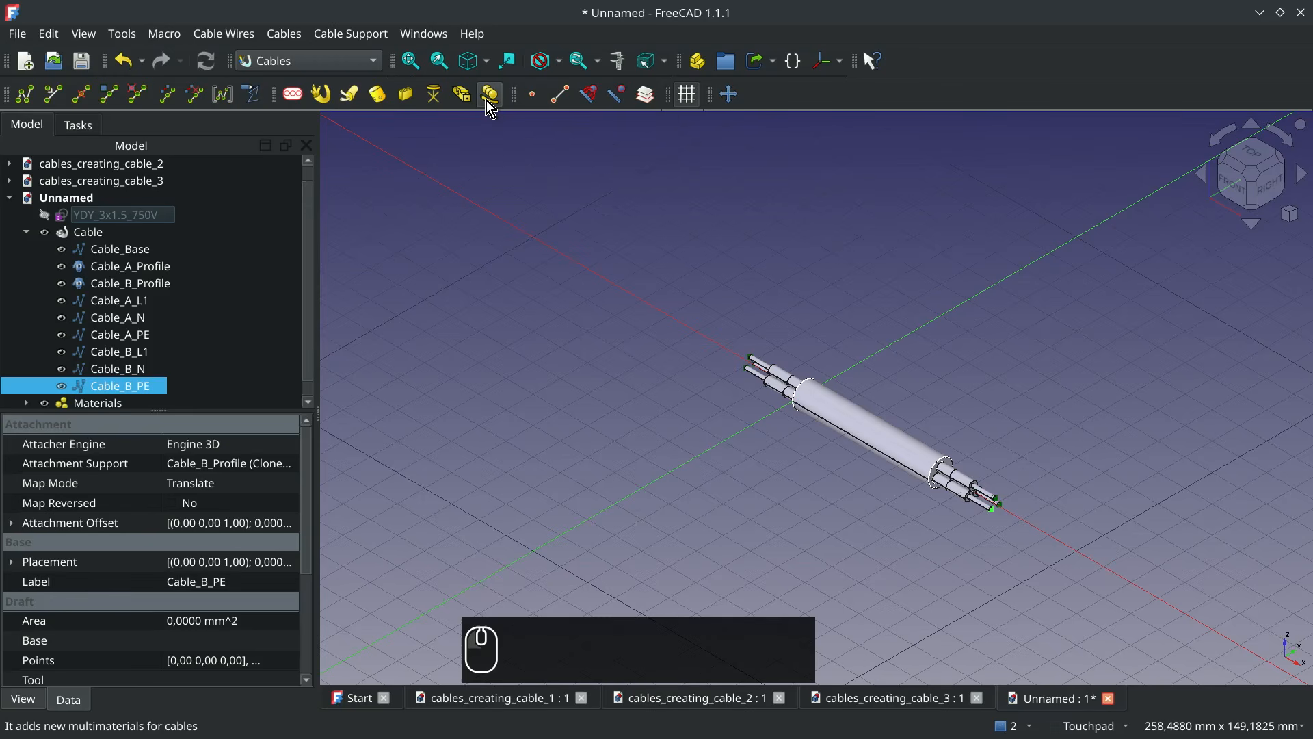
{"action": "scroll", "coordinate": [96, 323], "scroll_direction": "down", "scroll_amount": 1}
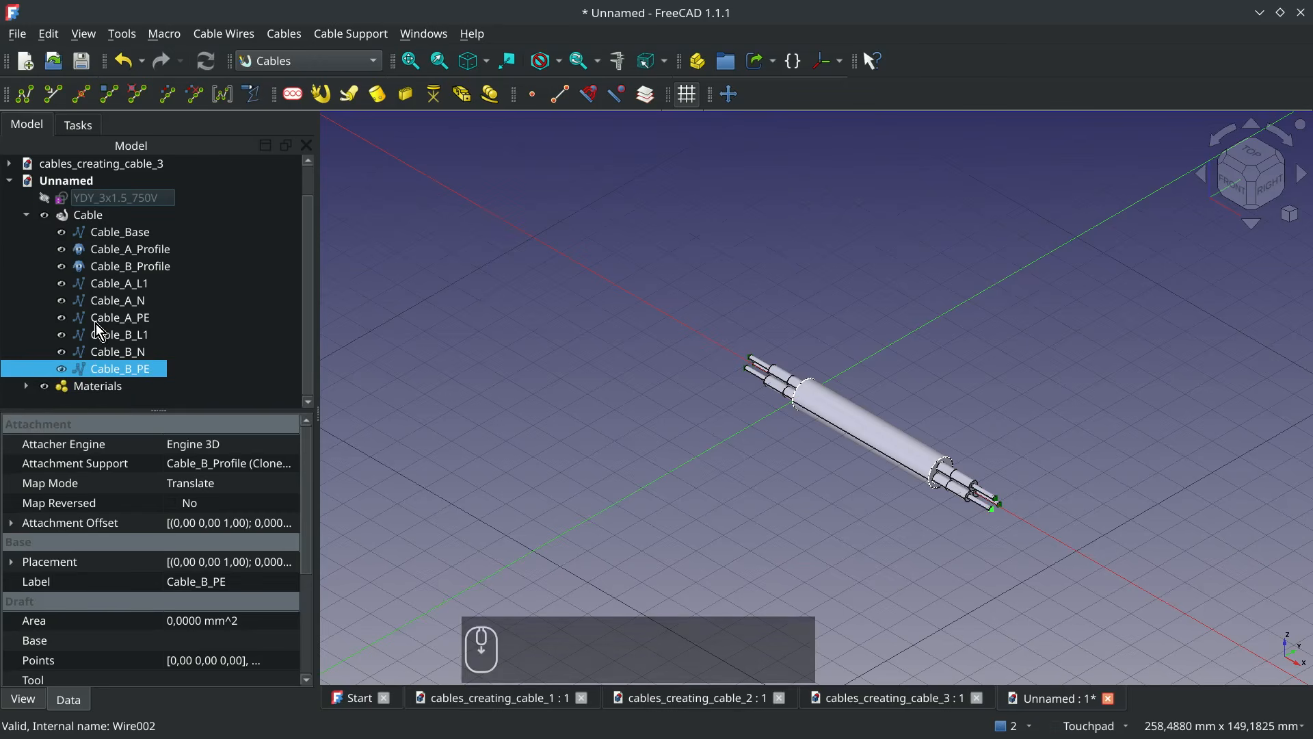
{"action": "left_click", "coordinate": [27, 386]}
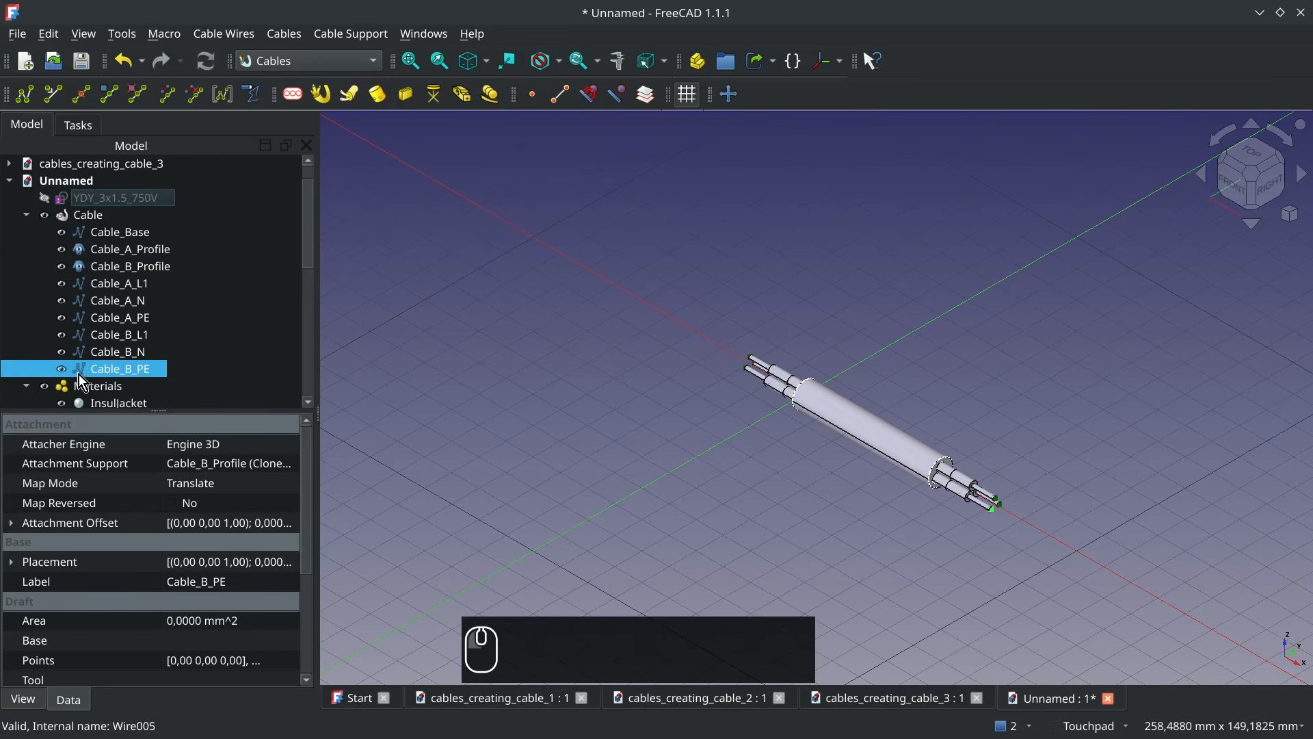
{"action": "scroll", "coordinate": [170, 356], "scroll_direction": "down", "scroll_amount": 1}
{"action": "scroll", "coordinate": [171, 352], "scroll_direction": "down", "scroll_amount": 5}
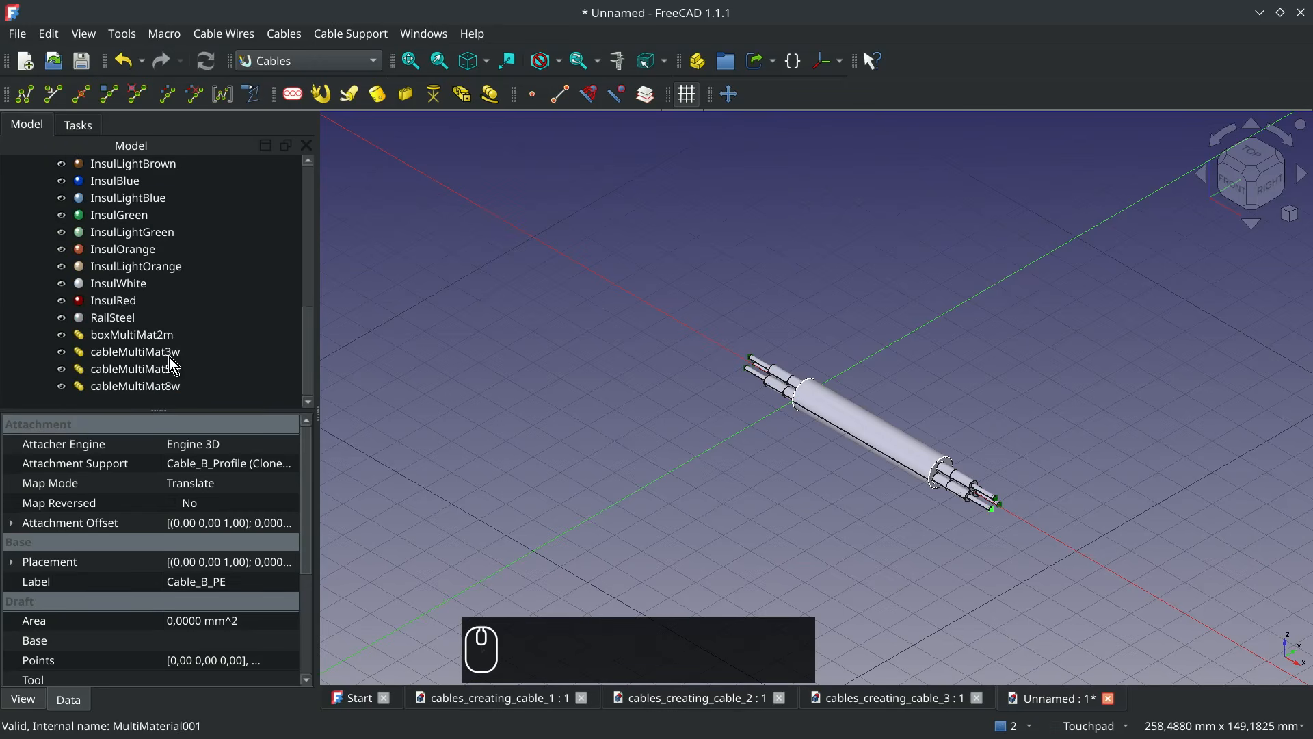
{"action": "left_click", "coordinate": [162, 353]}
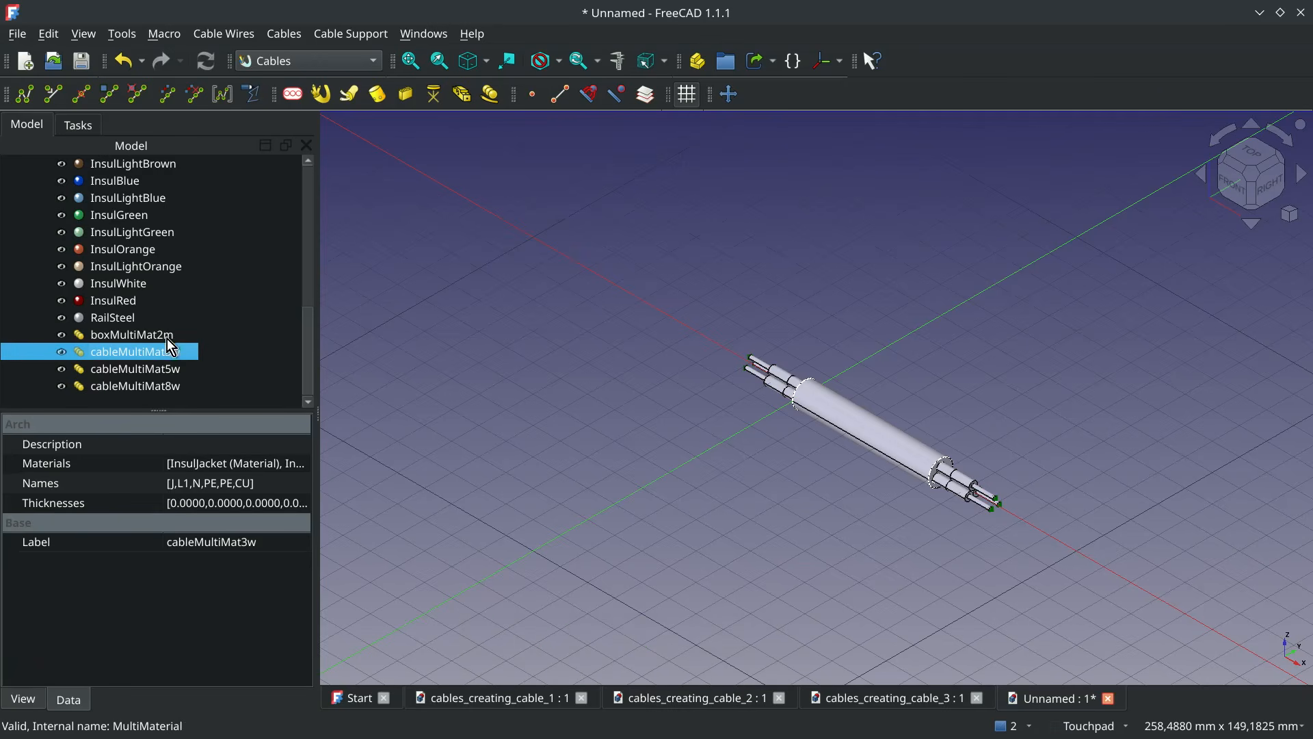
Assign cableMultiMat3w as the Material of the Cable object
{"action": "scroll", "coordinate": [207, 338], "scroll_direction": "up", "scroll_amount": 2}
{"action": "scroll", "coordinate": [208, 334], "scroll_direction": "up", "scroll_amount": 6}
{"action": "left_click", "coordinate": [100, 236]}
{"action": "scroll", "coordinate": [228, 523], "scroll_direction": "down", "scroll_amount": 5}
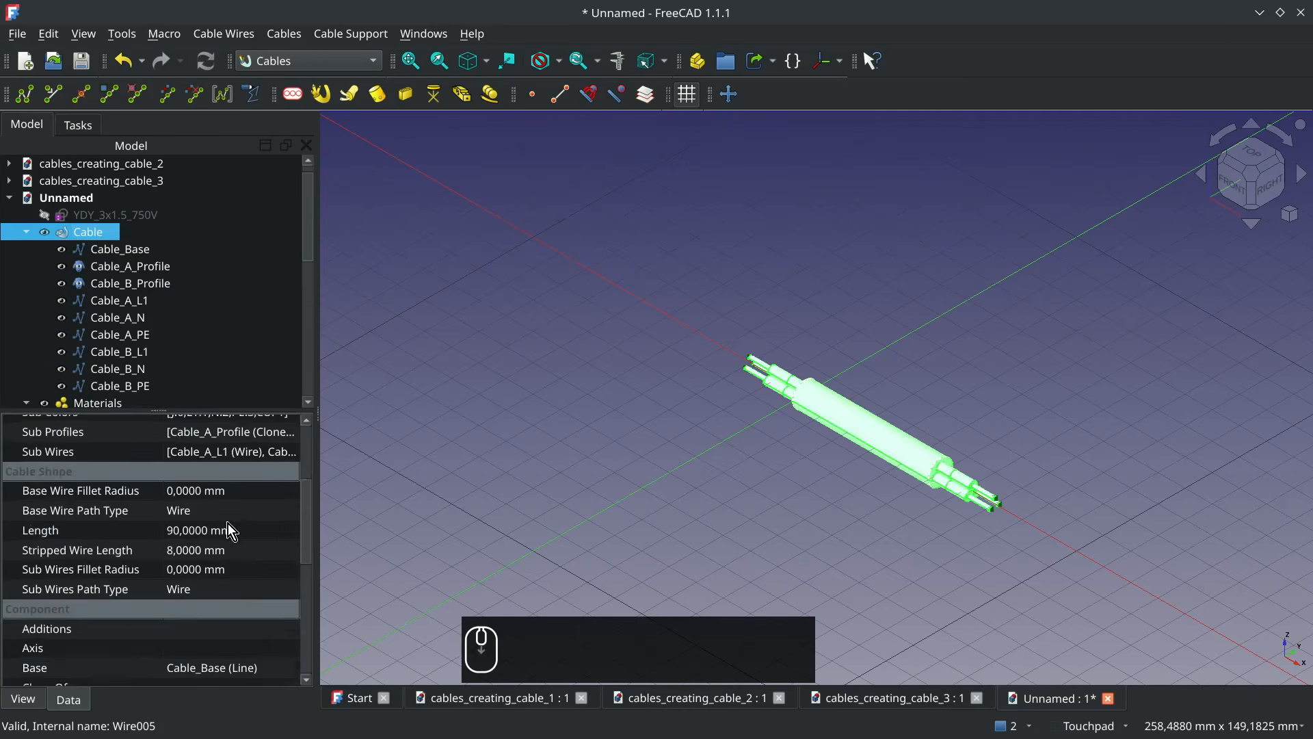
{"action": "scroll", "coordinate": [273, 619], "scroll_direction": "down", "scroll_amount": 1}
{"action": "left_click", "coordinate": [292, 578]}
{"action": "left_click", "coordinate": [290, 579]}
{"action": "scroll", "coordinate": [711, 319], "scroll_direction": "down", "scroll_amount": 5}
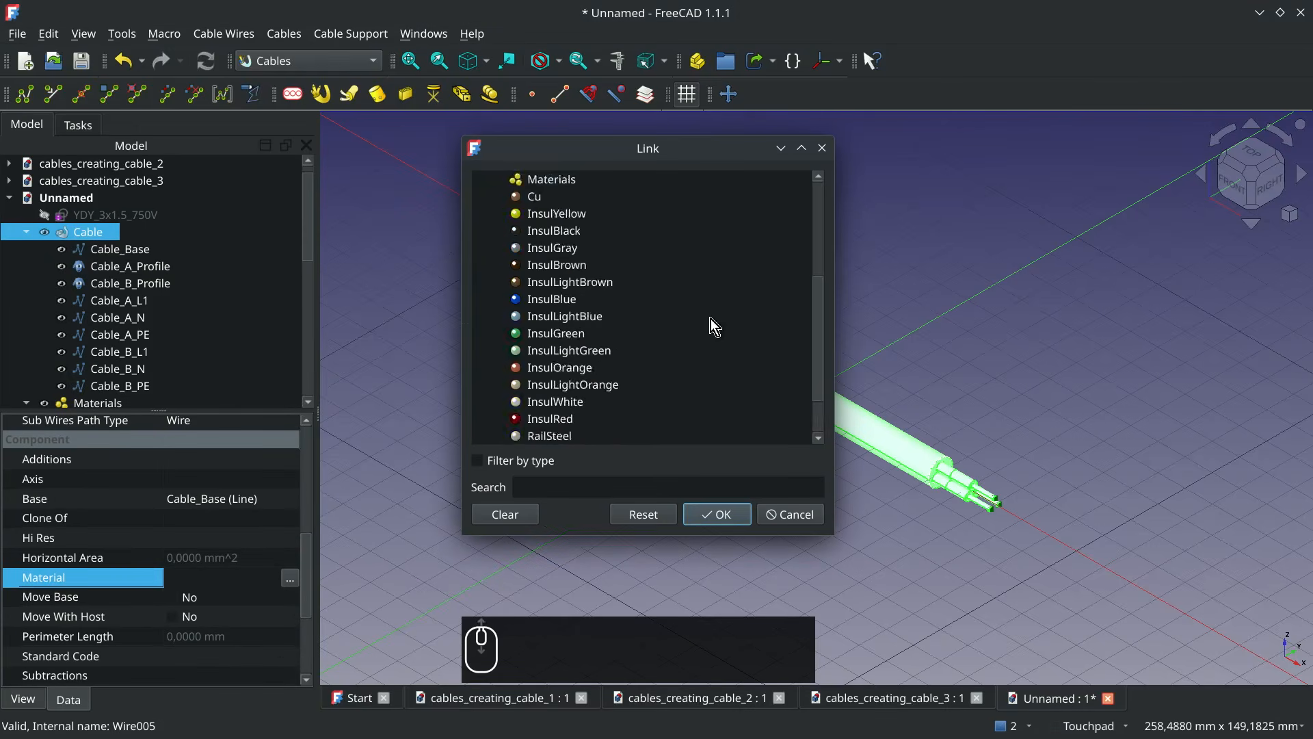
{"action": "left_click", "coordinate": [606, 407]}
{"action": "left_click", "coordinate": [716, 515]}
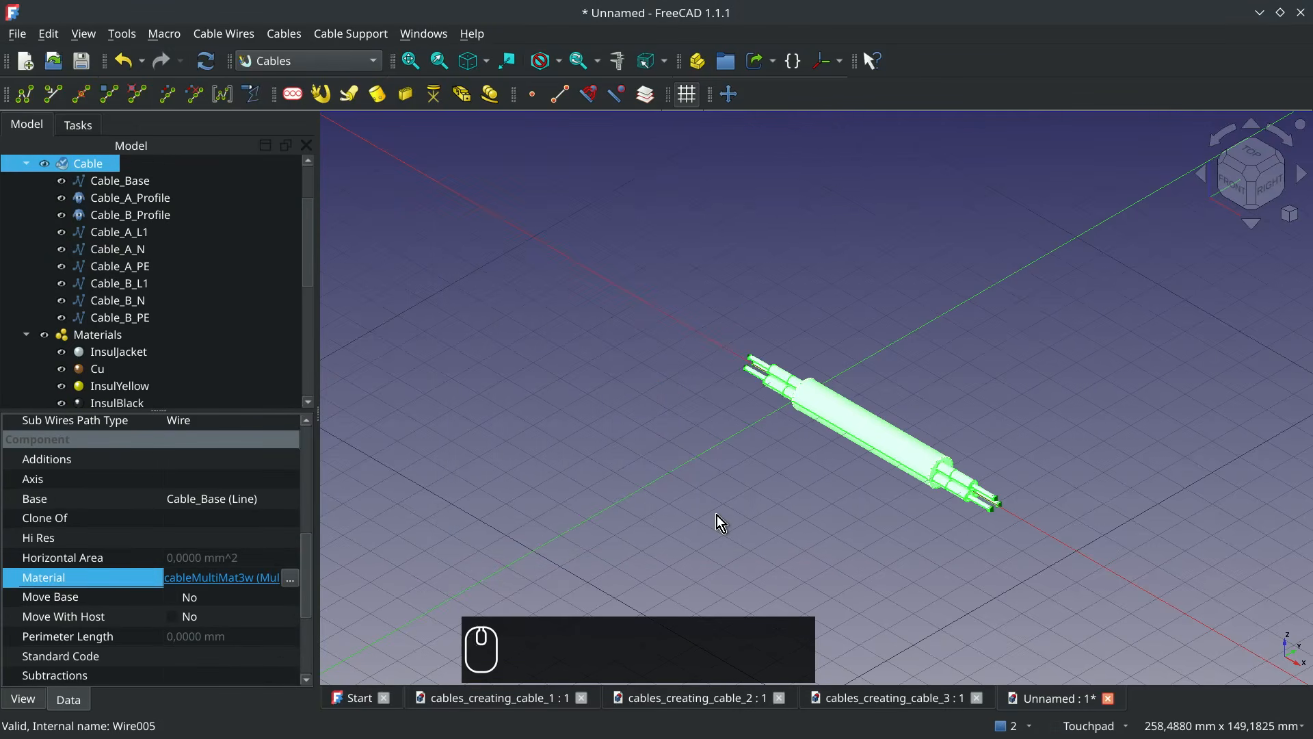
Check the coloured cable in the 3D view and hide the Cable object, keeping its wires and profiles shown
{"action": "left_click", "coordinate": [553, 356]}
{"action": "left_click", "coordinate": [795, 404]}
{"action": "left_click_drag", "start_coordinate": [794, 404], "coordinate": [747, 368], "text": "alt"}
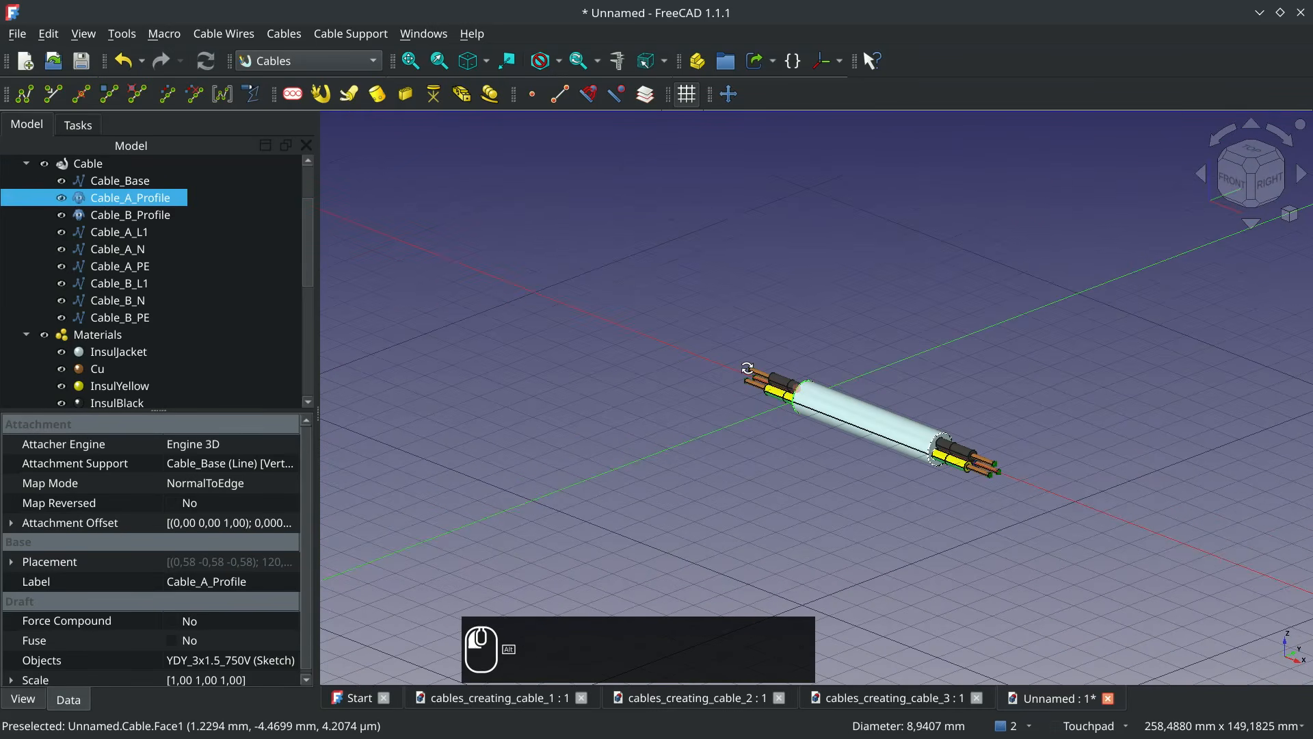
{"action": "left_click", "coordinate": [747, 368]}
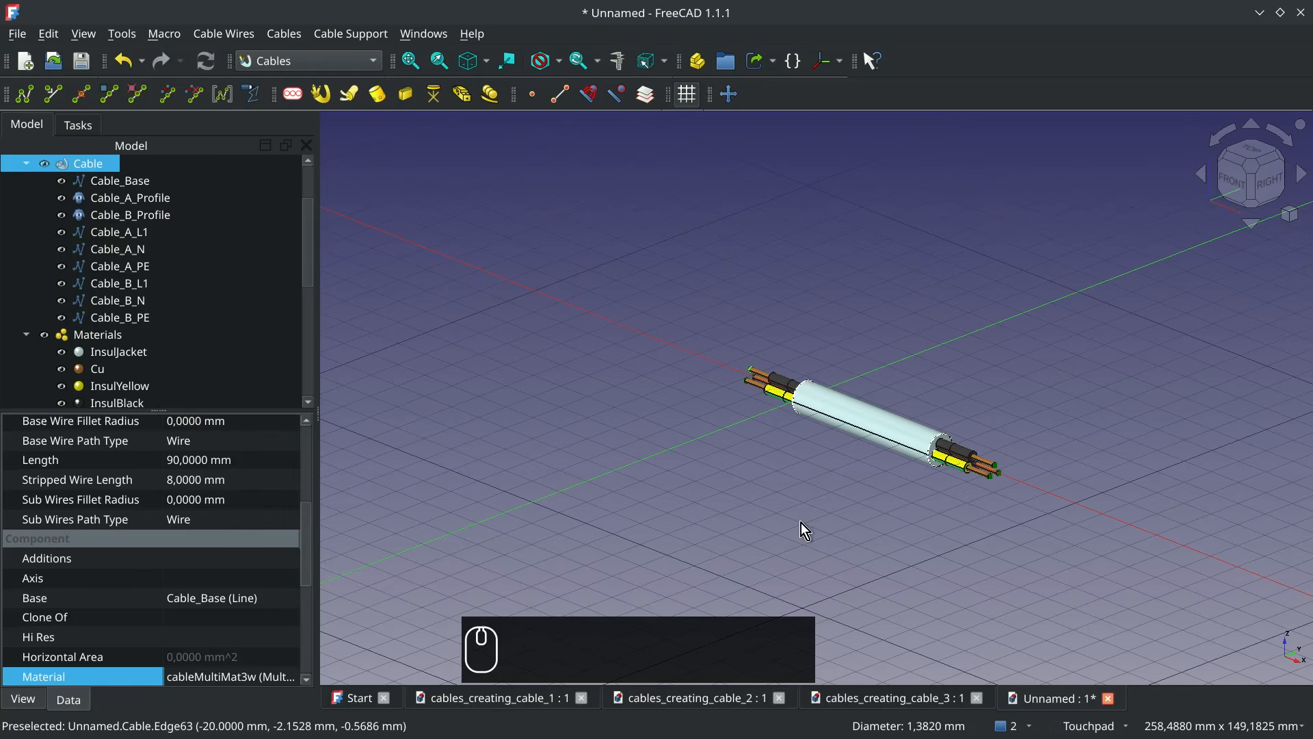
{"action": "left_click", "coordinate": [85, 163]}
{"action": "key", "text": "space"}
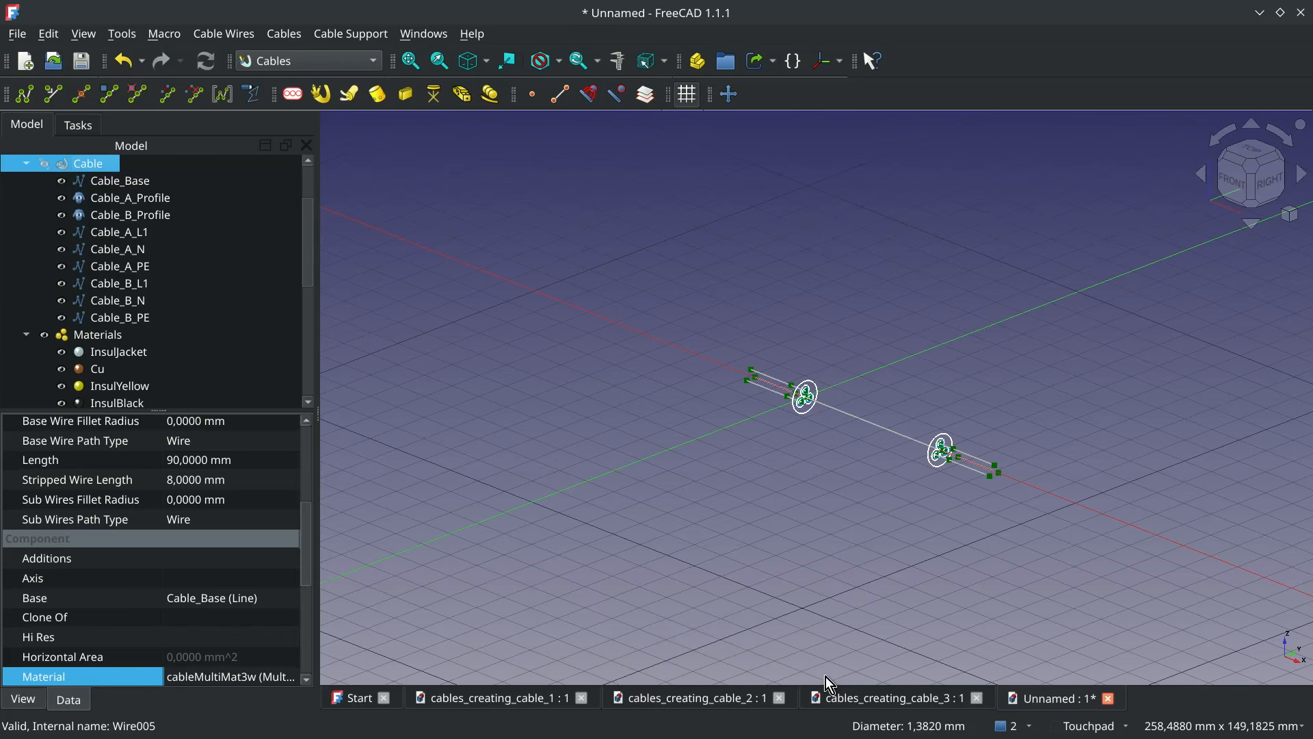
Start editing the Cable_Base wire and add a node near its middle
{"action": "left_click", "coordinate": [839, 415]}
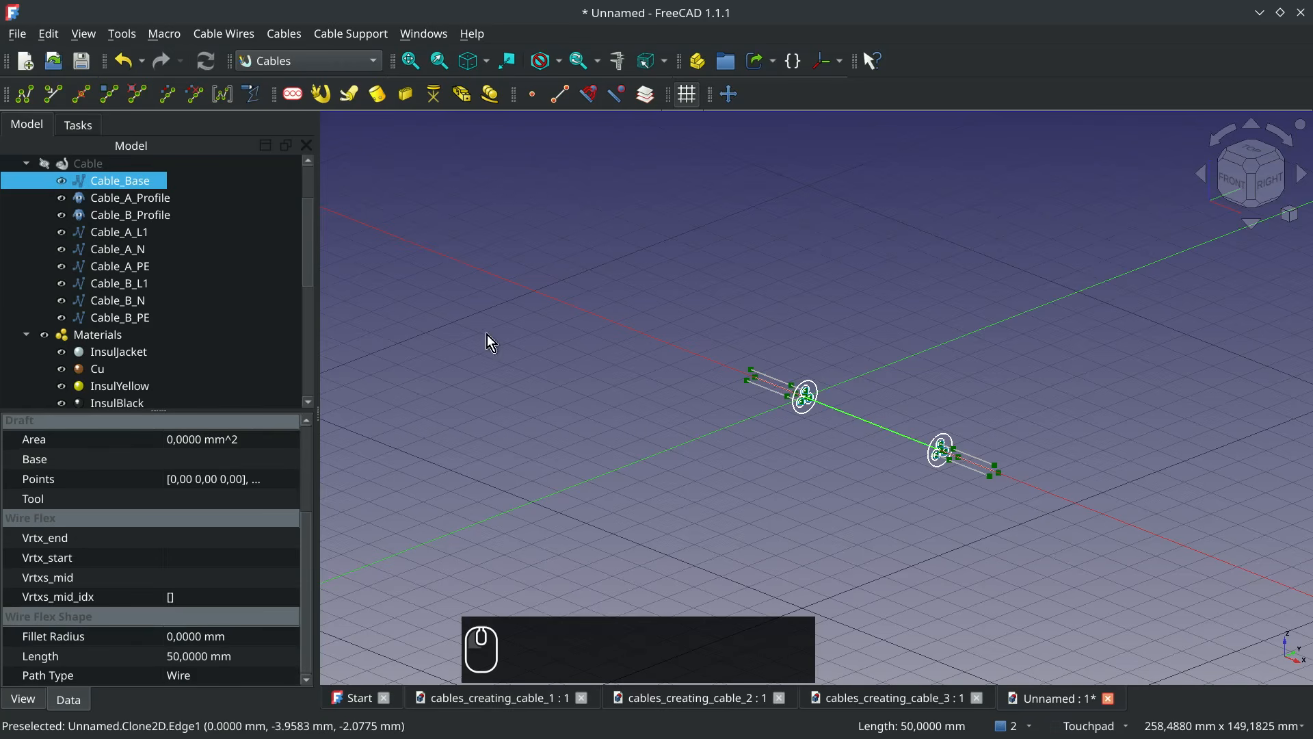
{"action": "double_click", "coordinate": [139, 186]}
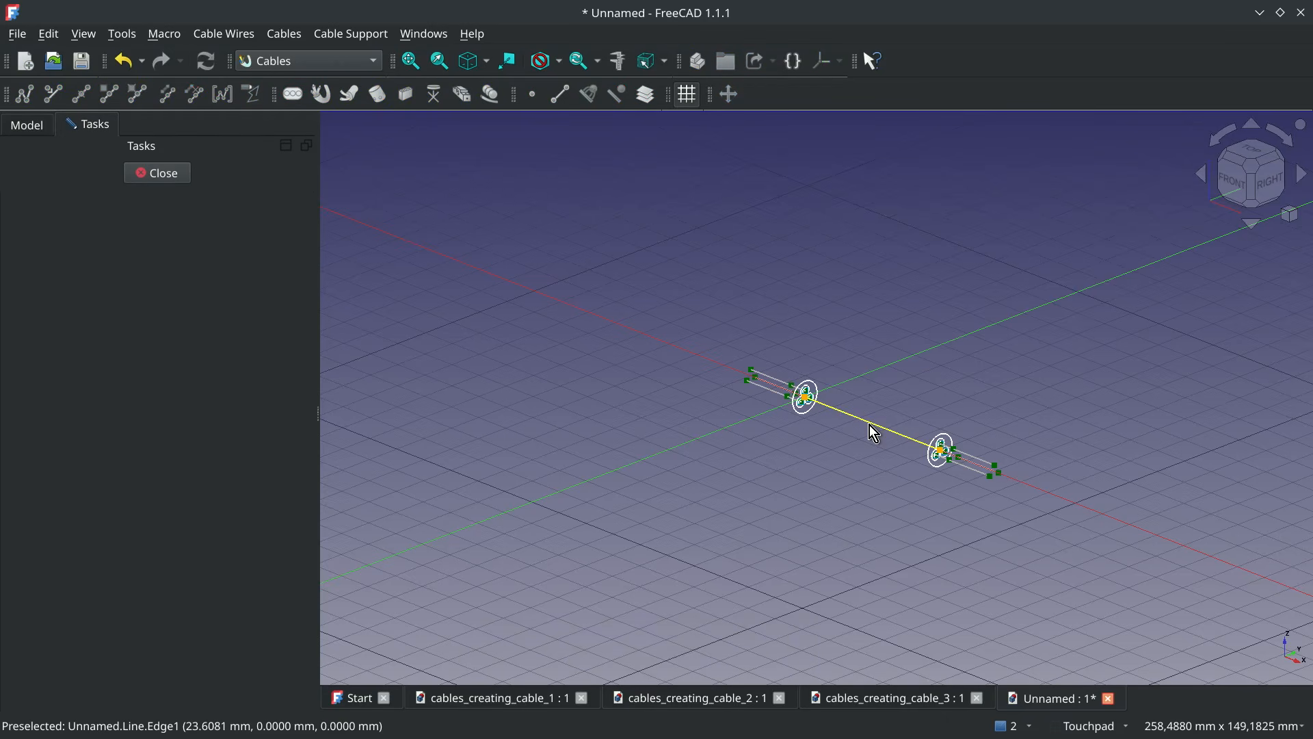
{"action": "key", "text": "e"}
{"action": "left_click", "coordinate": [911, 434]}
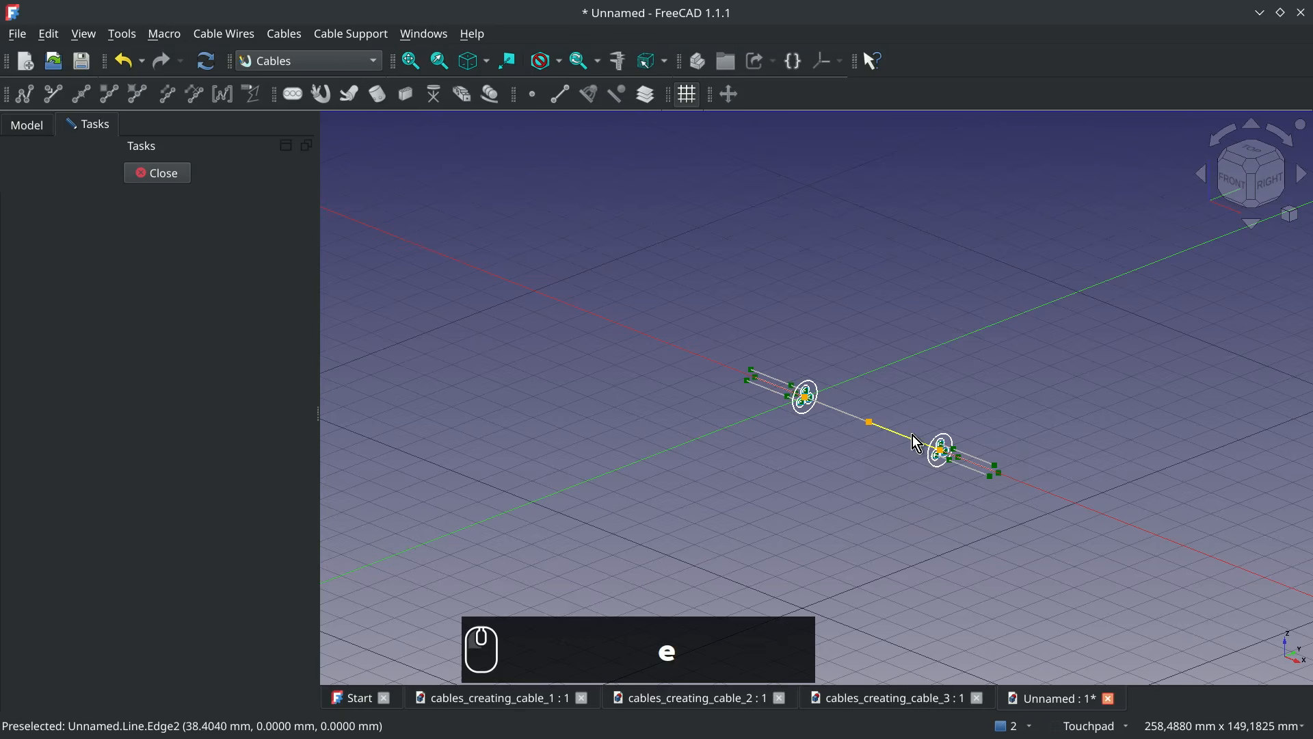
Move the end node of Cable_Base by about 49 mm in X and -99 mm in Y, finish editing and recompute the document
{"action": "left_click", "coordinate": [943, 453]}
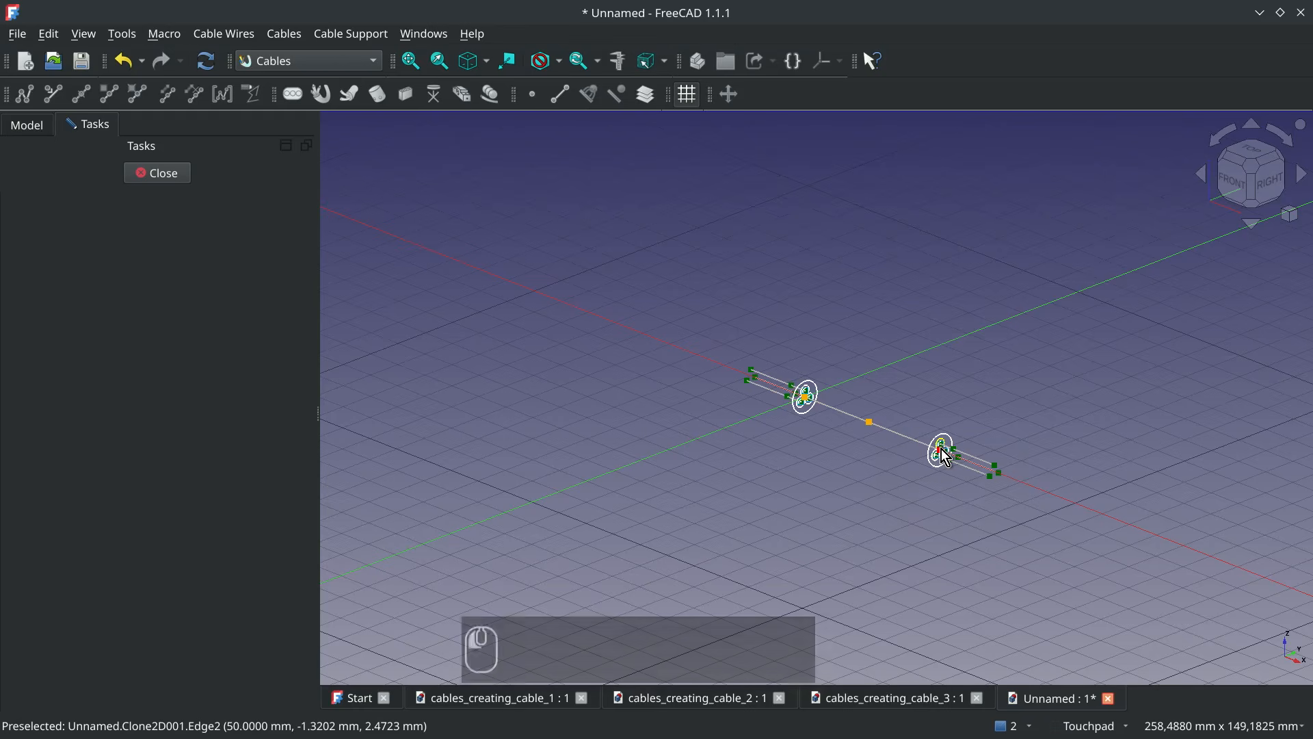
{"action": "left_click", "coordinate": [803, 609]}
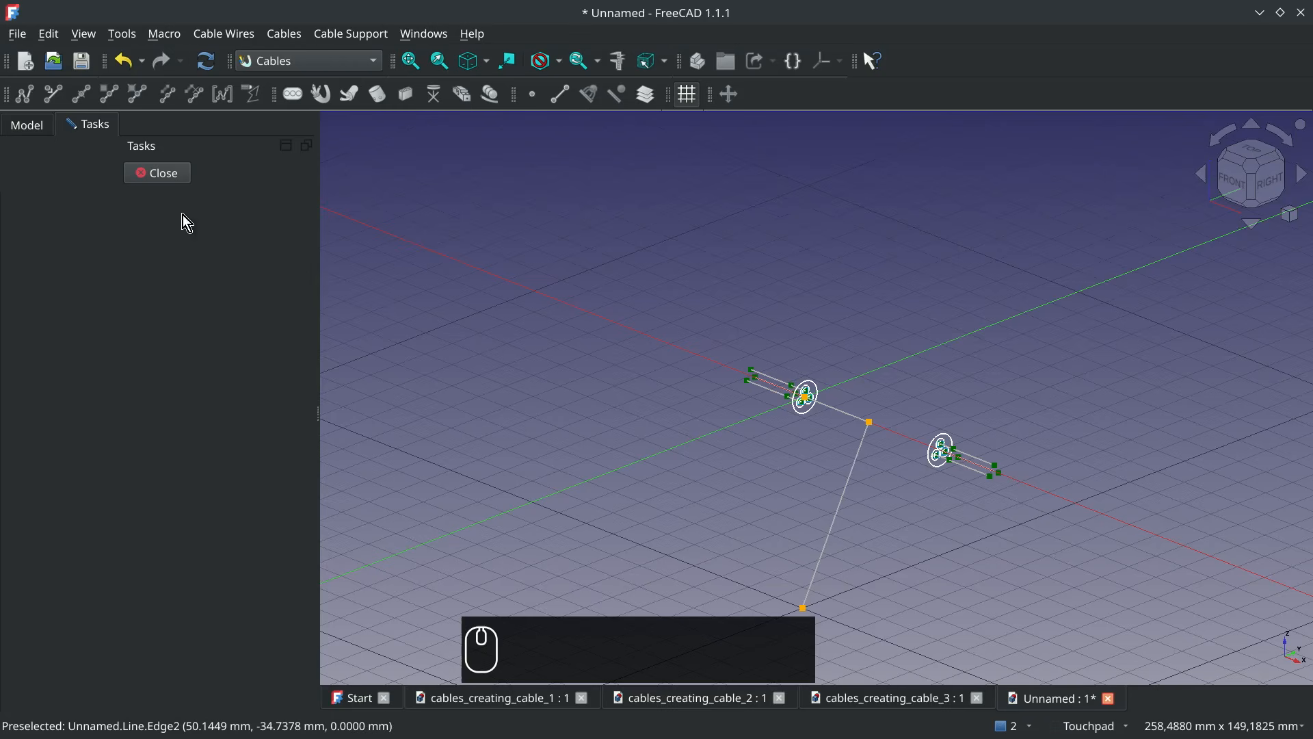
{"action": "left_click", "coordinate": [165, 173]}
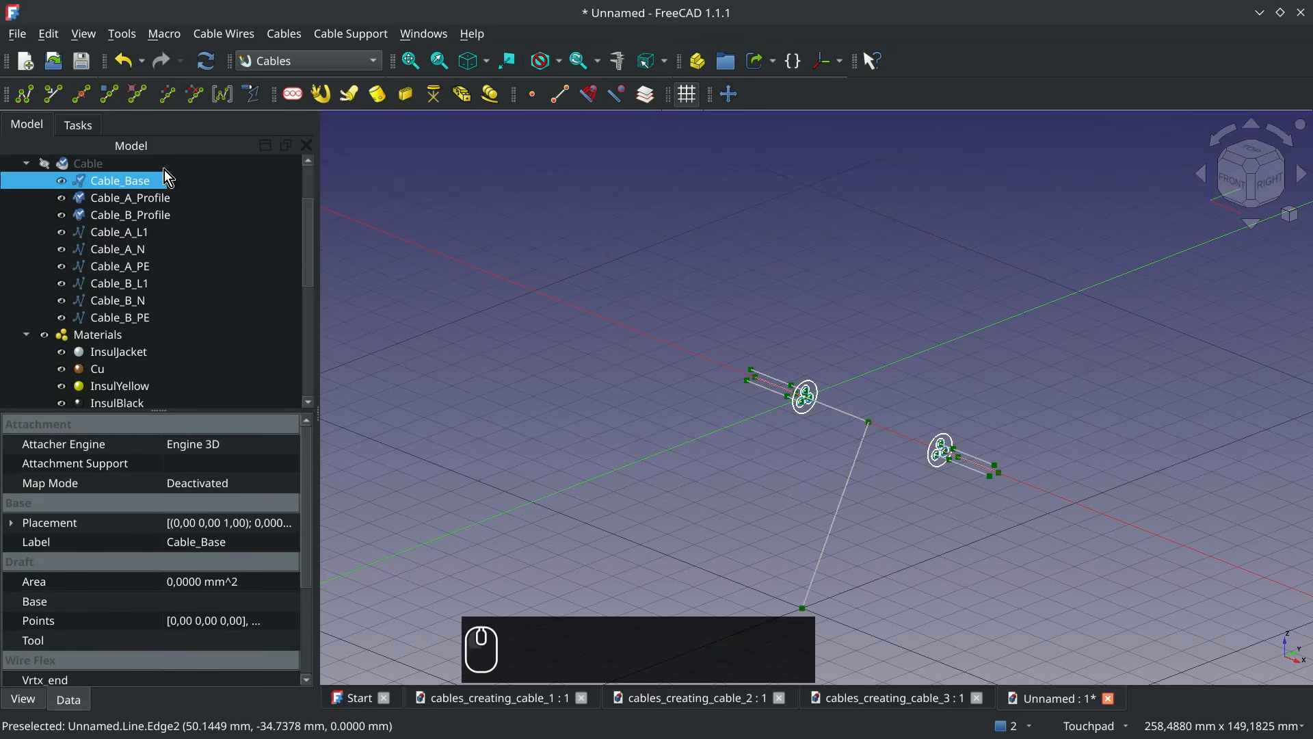
{"action": "left_click", "coordinate": [200, 63]}
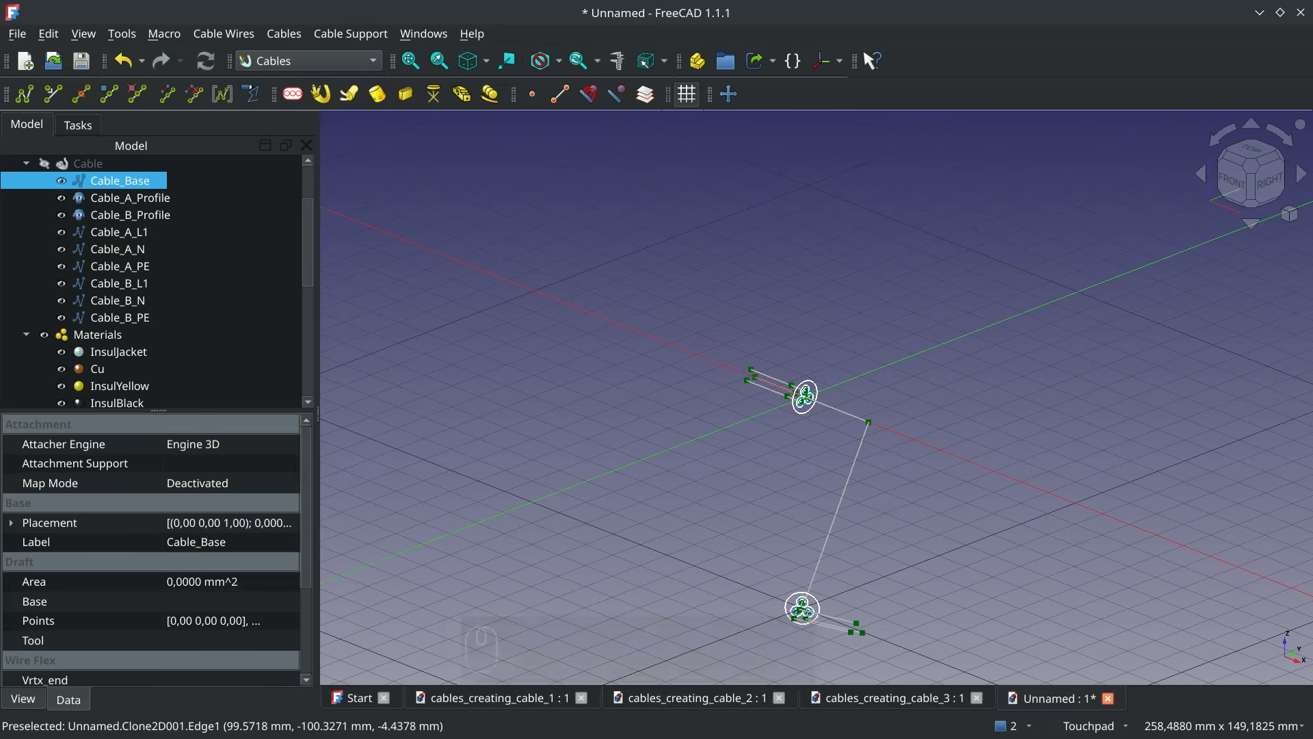
Add a TerminalStrip_1.5mm2_x3 cable connector at the free end vertex of the Cable_B_N wire, working in top view
{"action": "left_click", "coordinate": [1015, 639]}
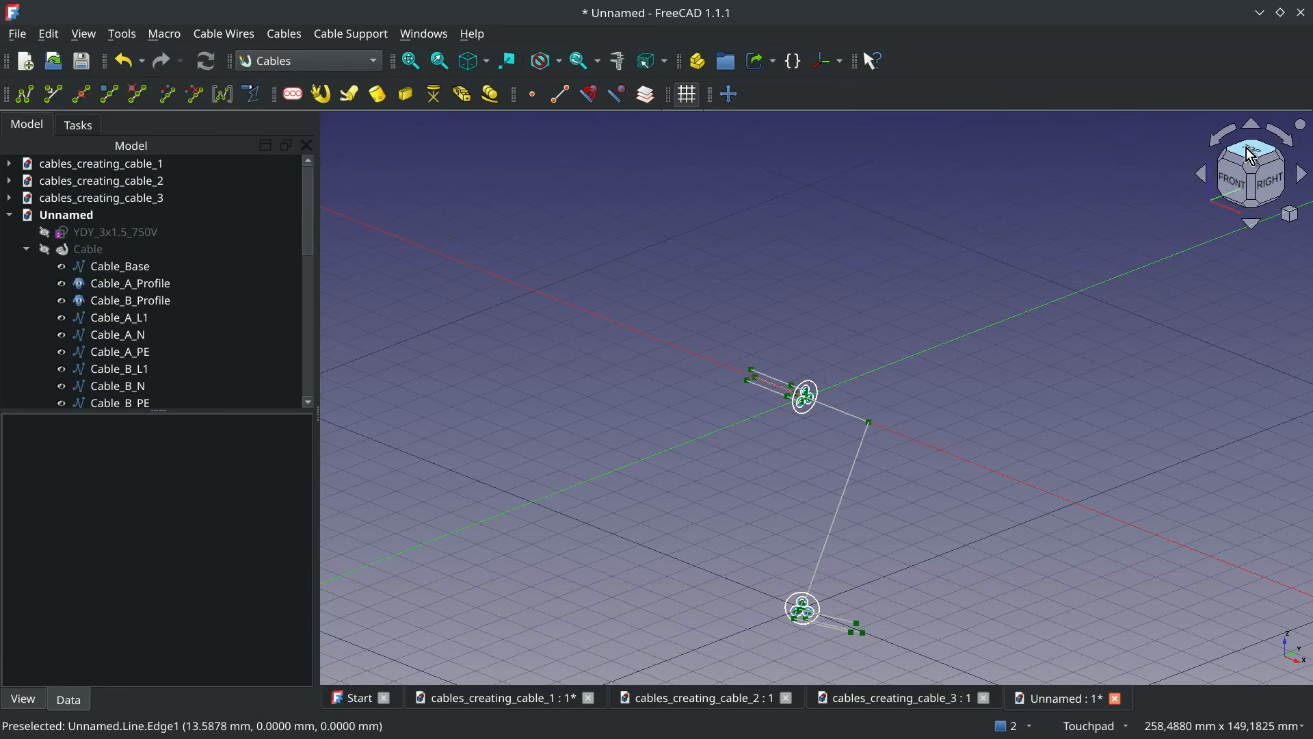
{"action": "left_click", "coordinate": [1271, 147]}
{"action": "middle_click_drag", "start_coordinate": [908, 582], "coordinate": [1158, 259], "text": "shift"}
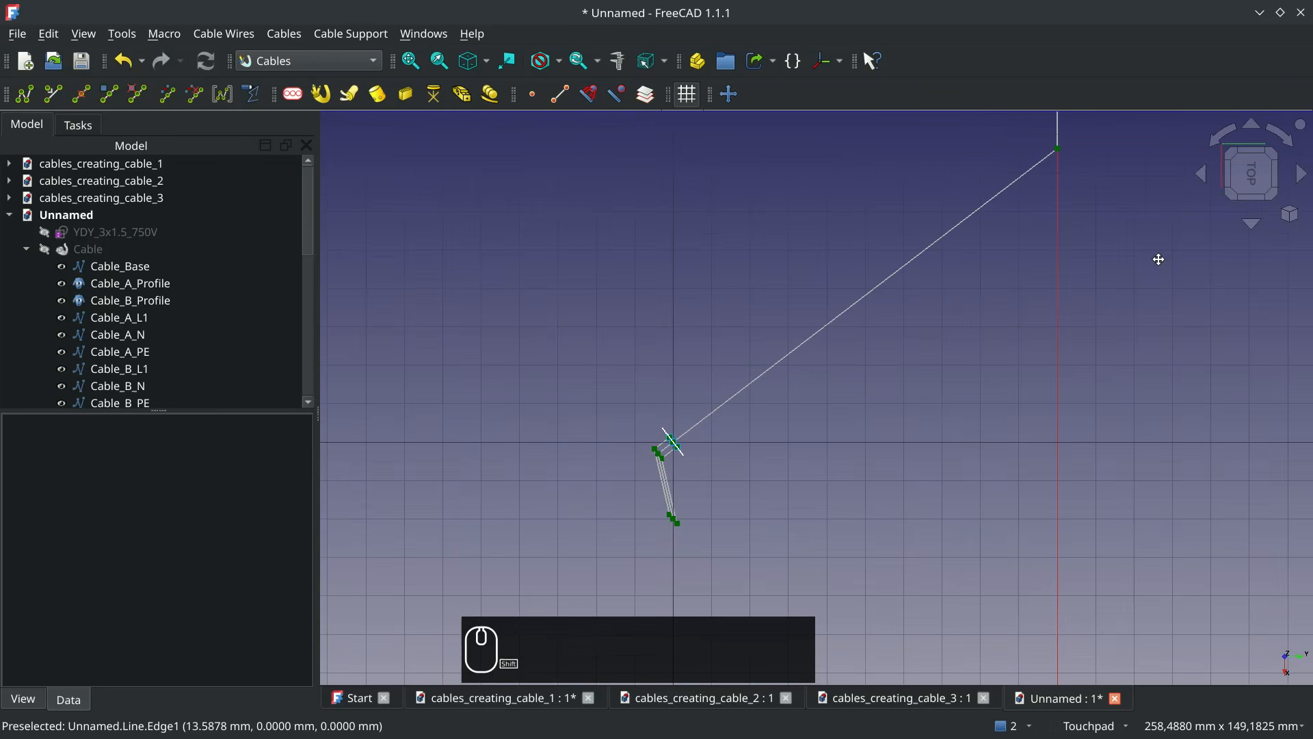
{"action": "left_click", "coordinate": [682, 525]}
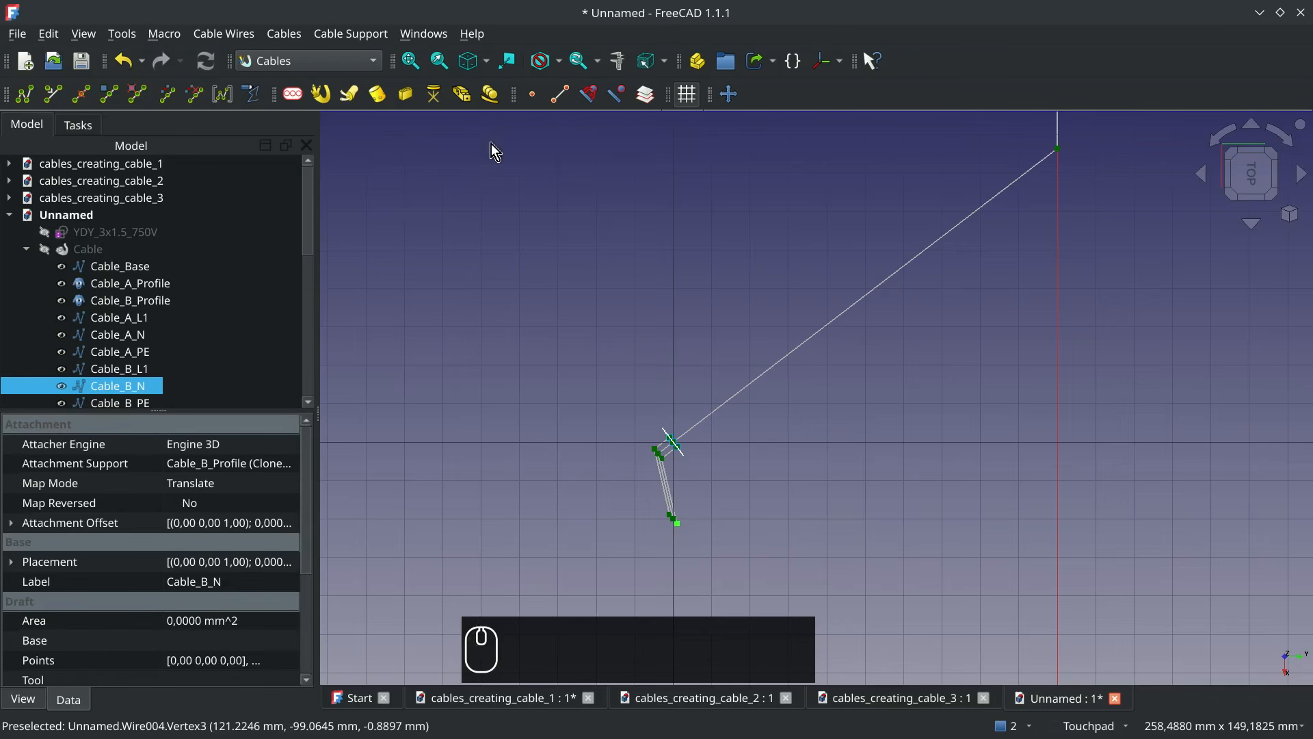
{"action": "left_click", "coordinate": [410, 97]}
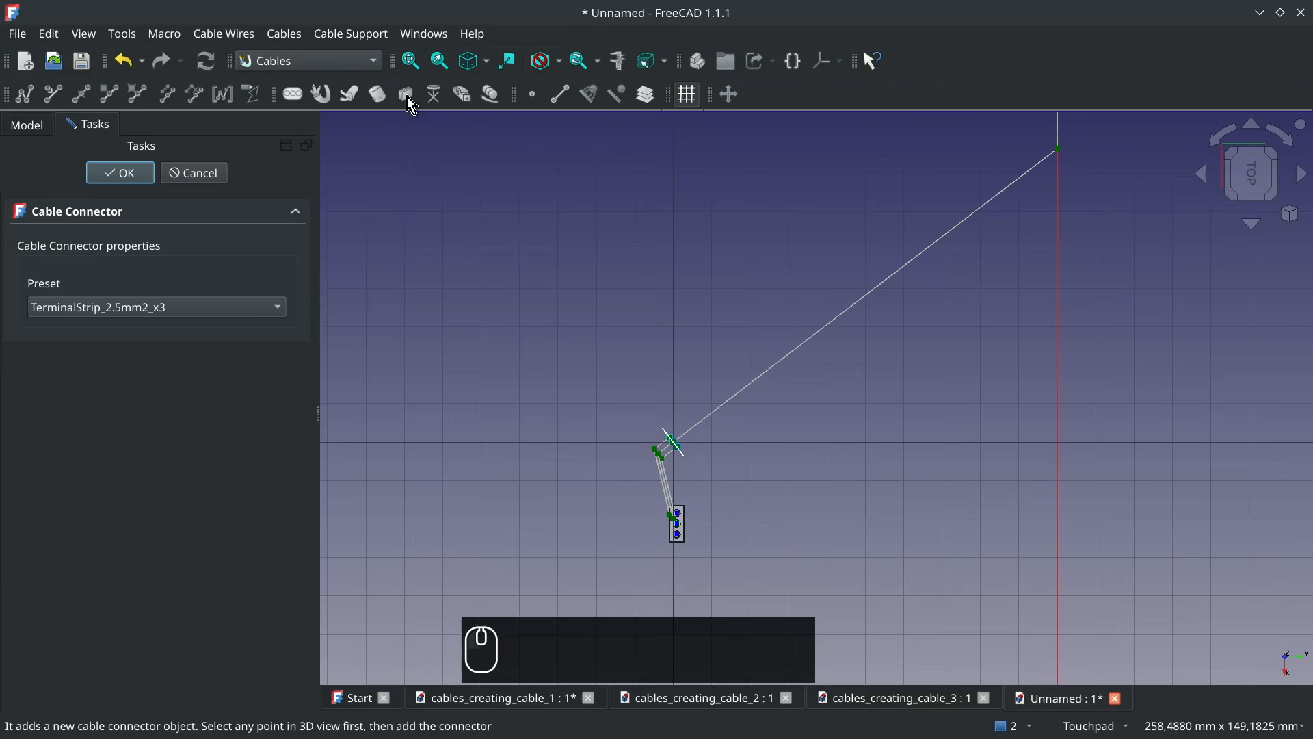
{"action": "left_click", "coordinate": [186, 302]}
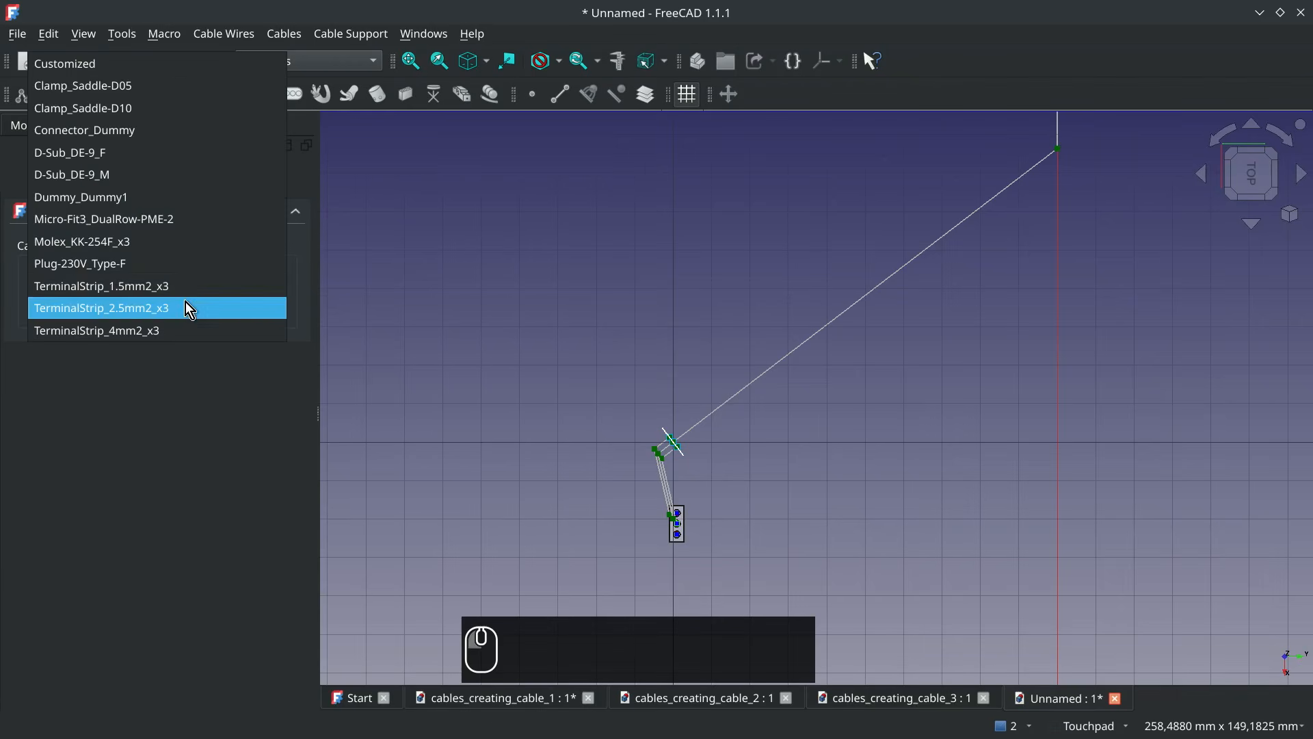
{"action": "left_click", "coordinate": [168, 287]}
{"action": "left_click", "coordinate": [142, 168]}
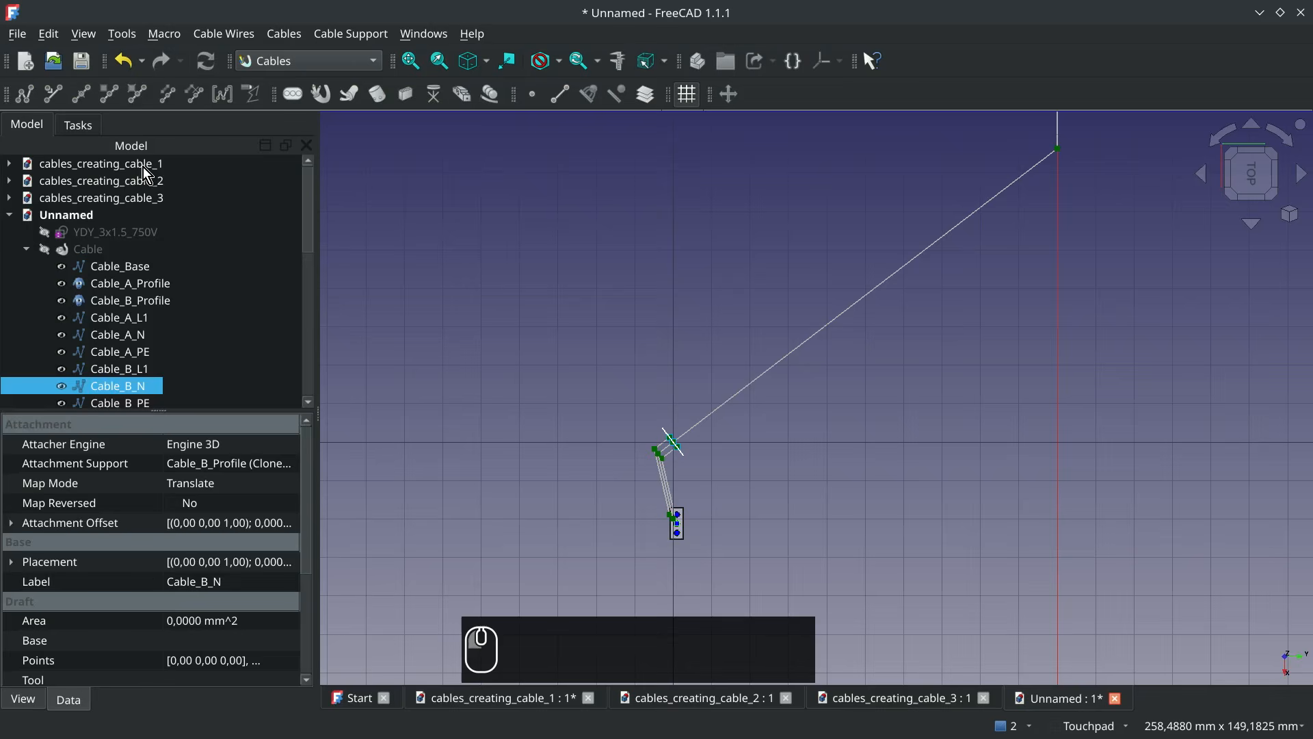
Add two more TerminalStrip_1.5mm2_x3 cable connectors beside the first one at the Cable_B wire ends
{"action": "left_click", "coordinate": [690, 549]}
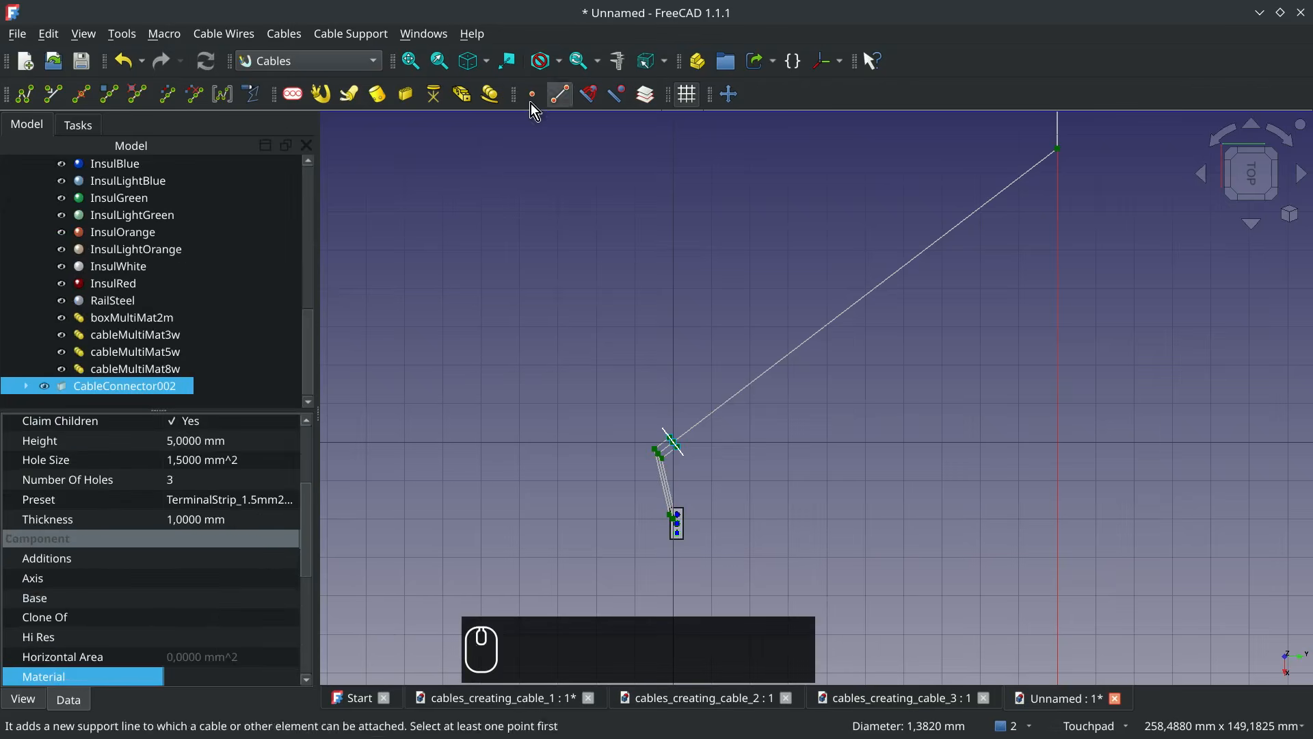
{"action": "left_click", "coordinate": [406, 94]}
{"action": "left_click", "coordinate": [137, 304]}
{"action": "left_click", "coordinate": [140, 287]}
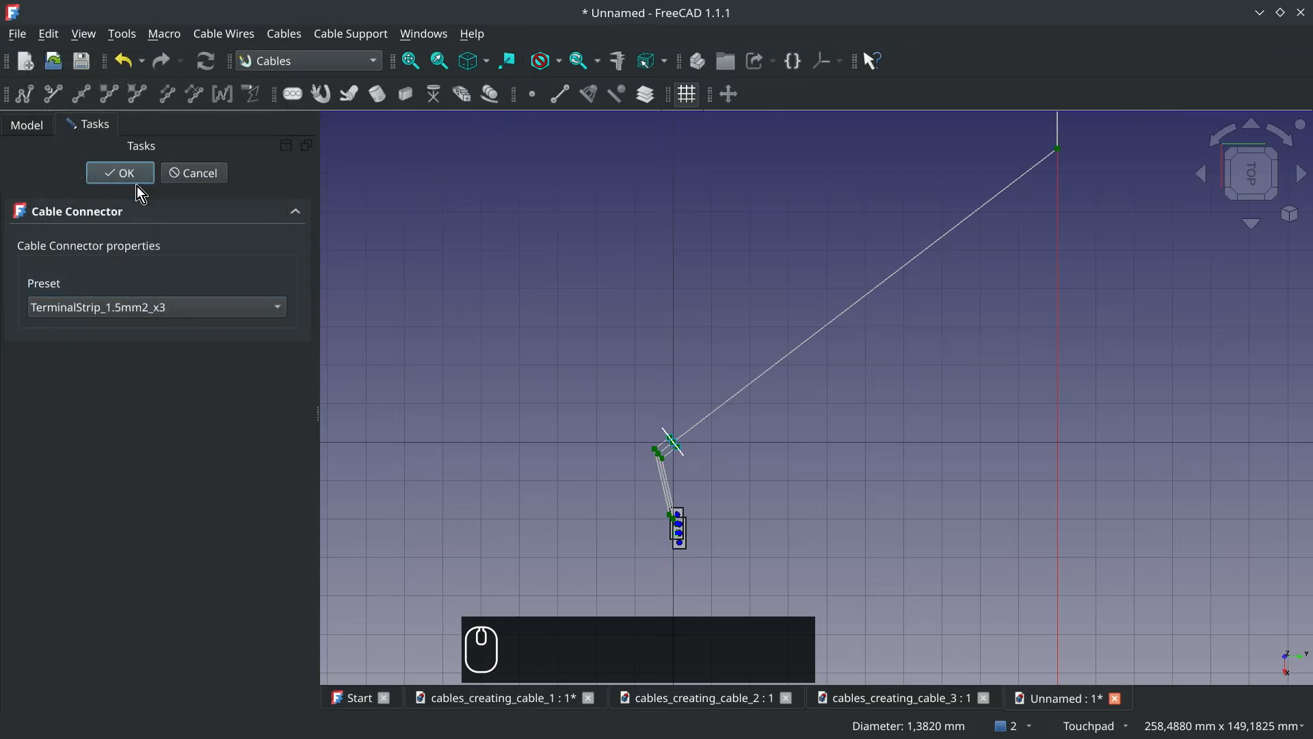
{"action": "left_click", "coordinate": [125, 175]}
{"action": "left_click", "coordinate": [688, 553]}
{"action": "left_click", "coordinate": [411, 96]}
{"action": "left_click", "coordinate": [157, 307]}
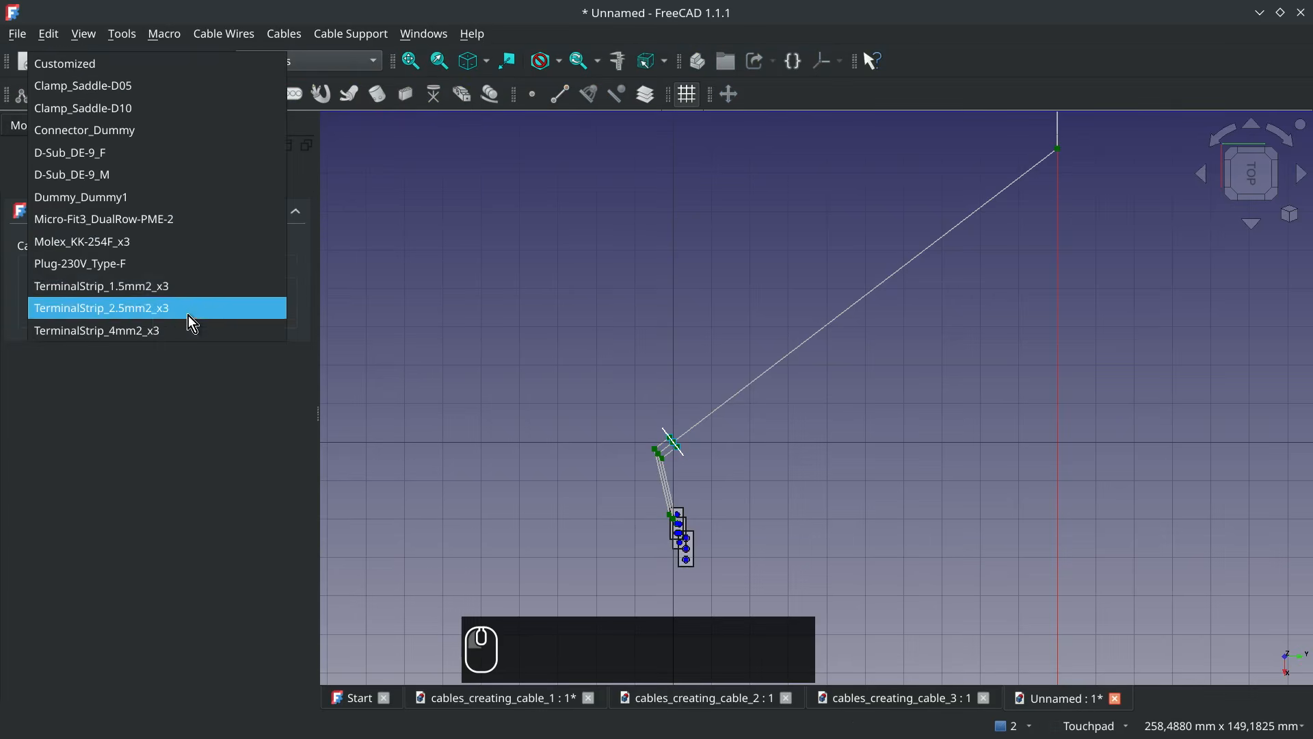
{"action": "left_click", "coordinate": [184, 308]}
{"action": "left_click", "coordinate": [147, 171]}
Move CableConnector002, CableConnector003 and CableConnector004 apart into a diagonal row, clear of each other and of the Cable_B wire ends
{"action": "left_click", "coordinate": [673, 541]}
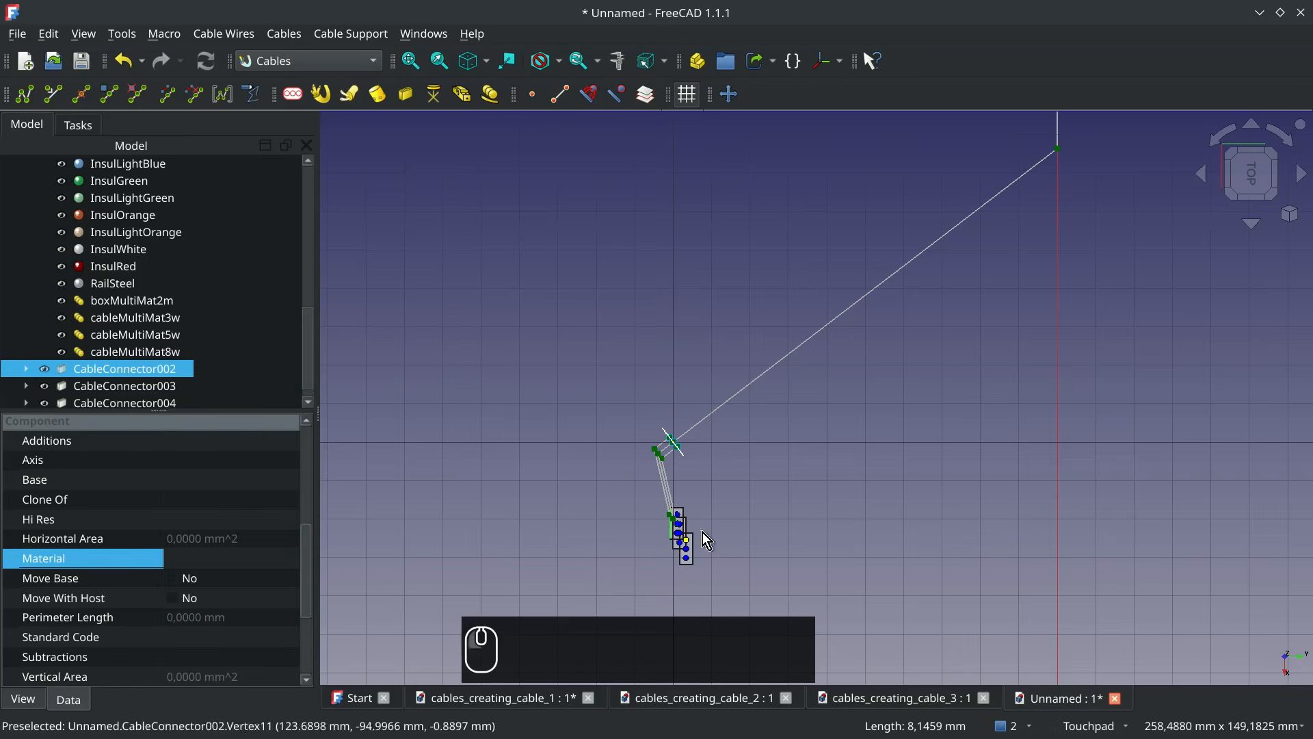
{"action": "left_click", "coordinate": [730, 94]}
{"action": "left_click", "coordinate": [672, 539]}
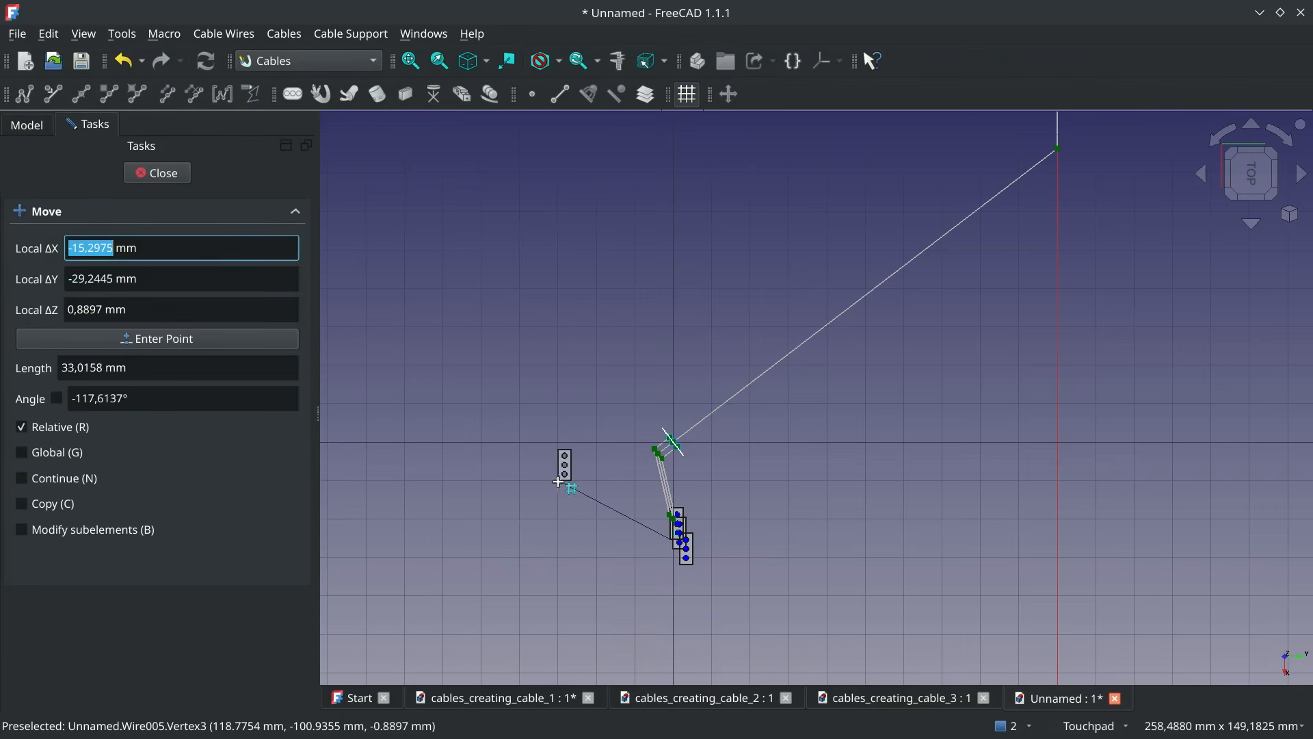
{"action": "left_click", "coordinate": [519, 481]}
{"action": "left_click", "coordinate": [670, 553]}
{"action": "left_click", "coordinate": [731, 93]}
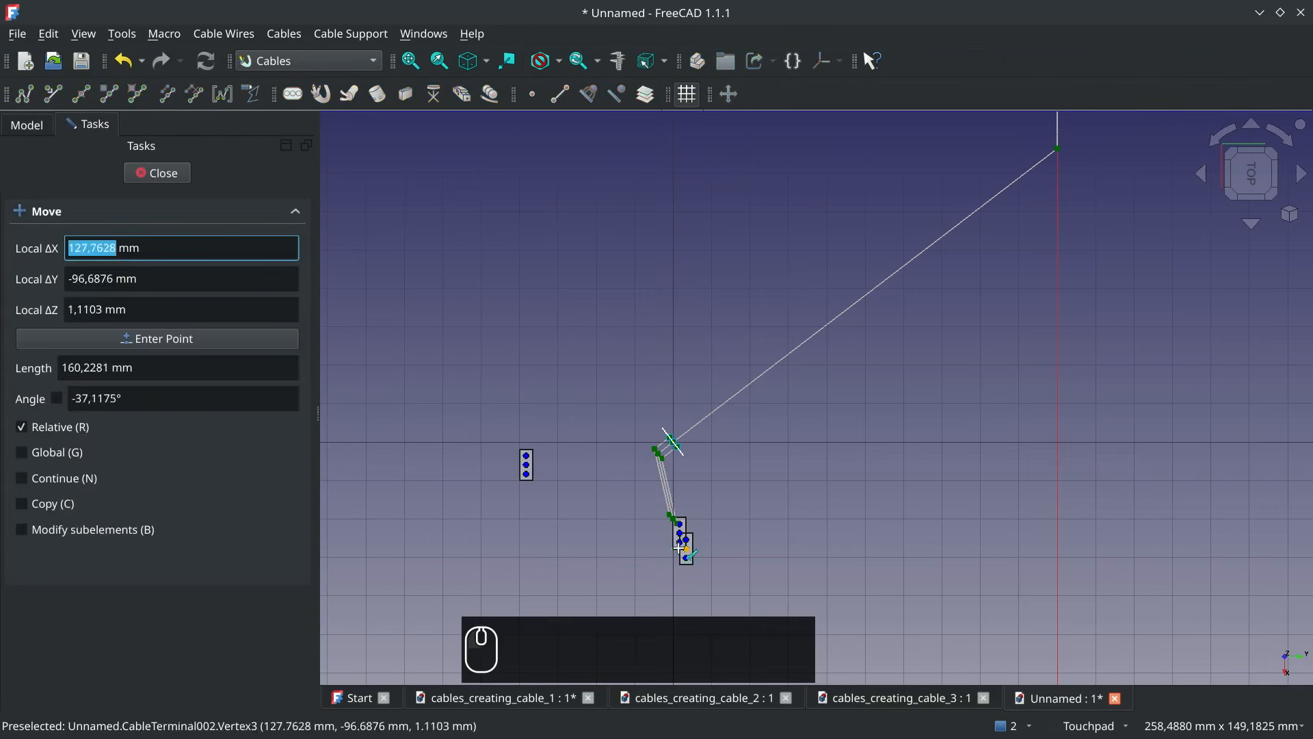
{"action": "left_click", "coordinate": [677, 548]}
{"action": "left_click", "coordinate": [564, 558]}
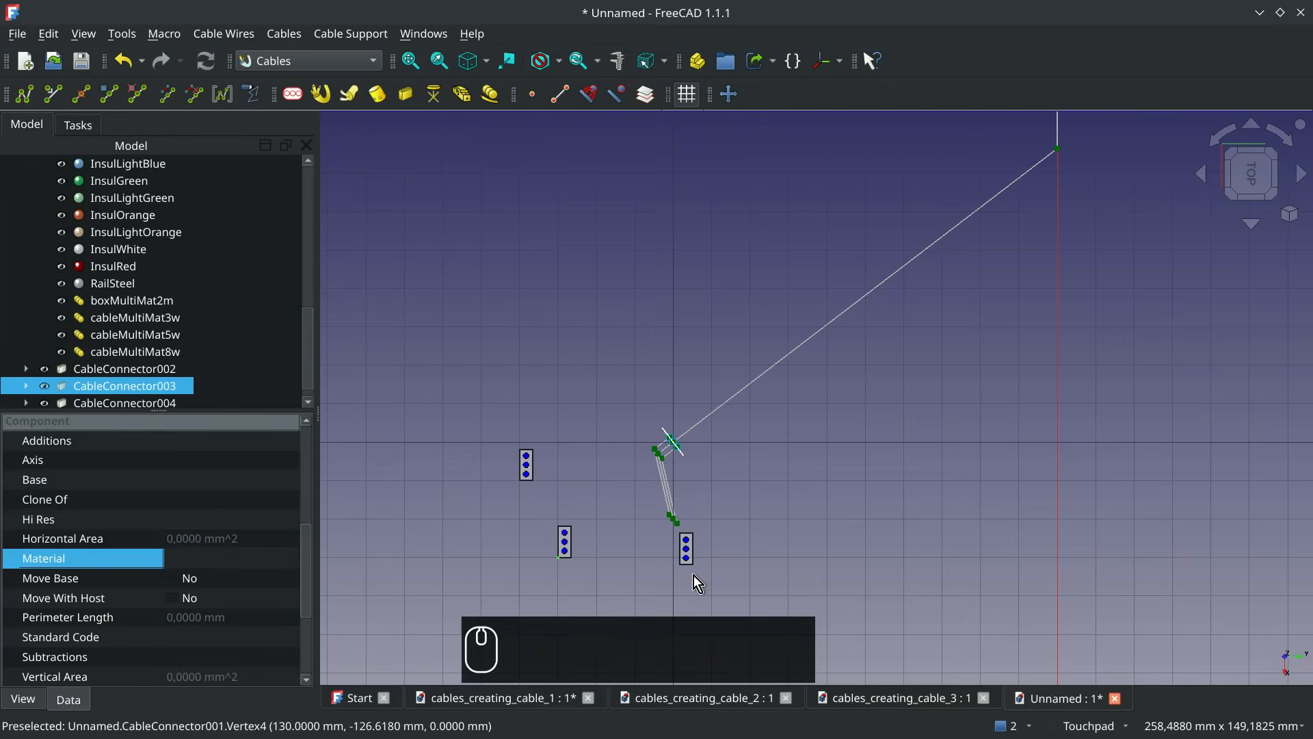
{"action": "left_click", "coordinate": [685, 567]}
{"action": "left_click", "coordinate": [731, 94]}
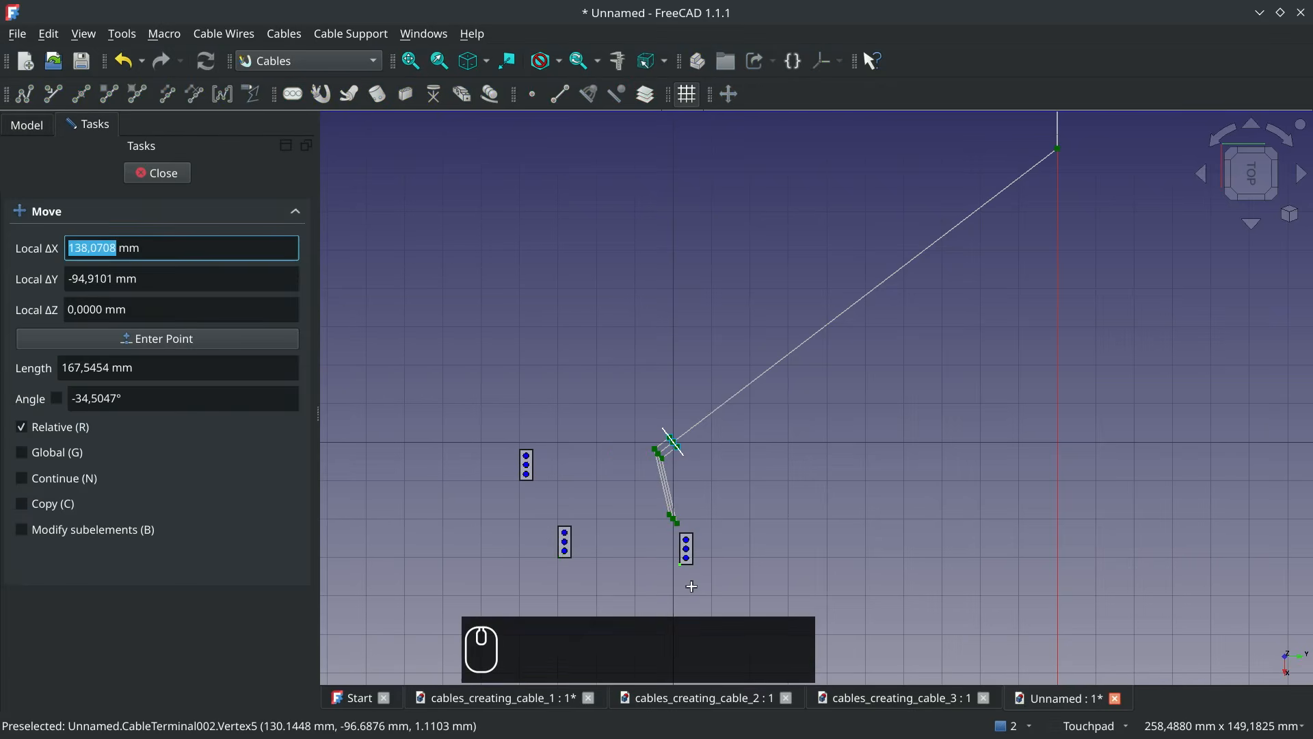
{"action": "left_click", "coordinate": [681, 564]}
{"action": "left_click", "coordinate": [636, 596]}
Rotate CableConnector002 by 85° about its vertical W axis with Transform
{"action": "left_click", "coordinate": [529, 470]}
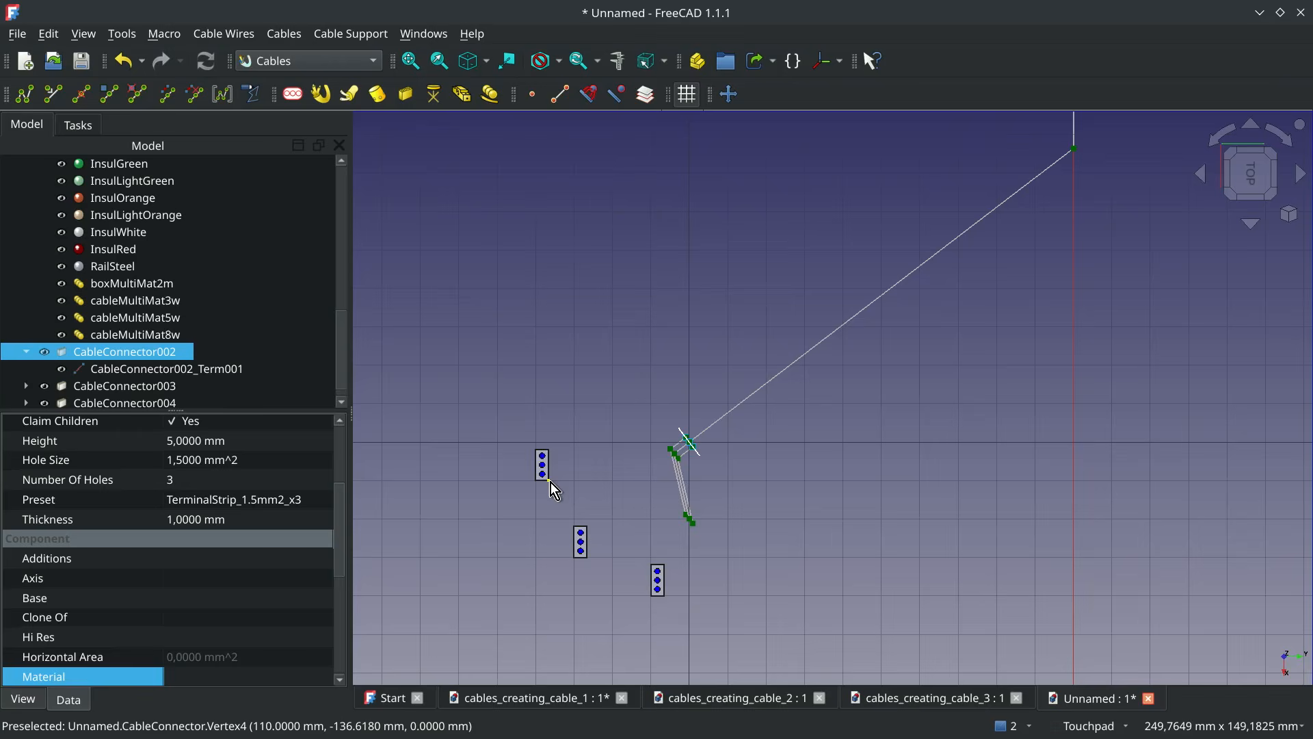
{"action": "right_click", "coordinate": [551, 482]}
{"action": "left_click", "coordinate": [623, 401]}
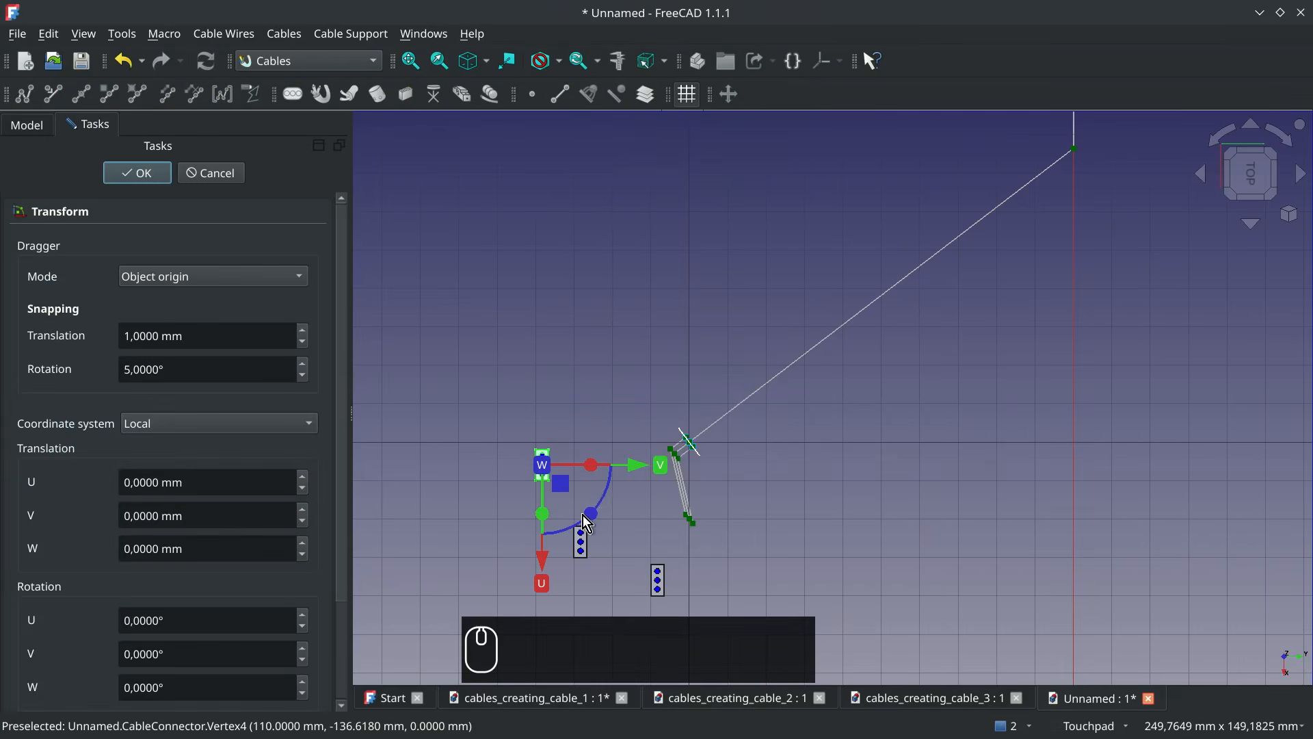
{"action": "left_click_drag", "start_coordinate": [587, 515], "coordinate": [623, 397]}
{"action": "left_click", "coordinate": [137, 172]}
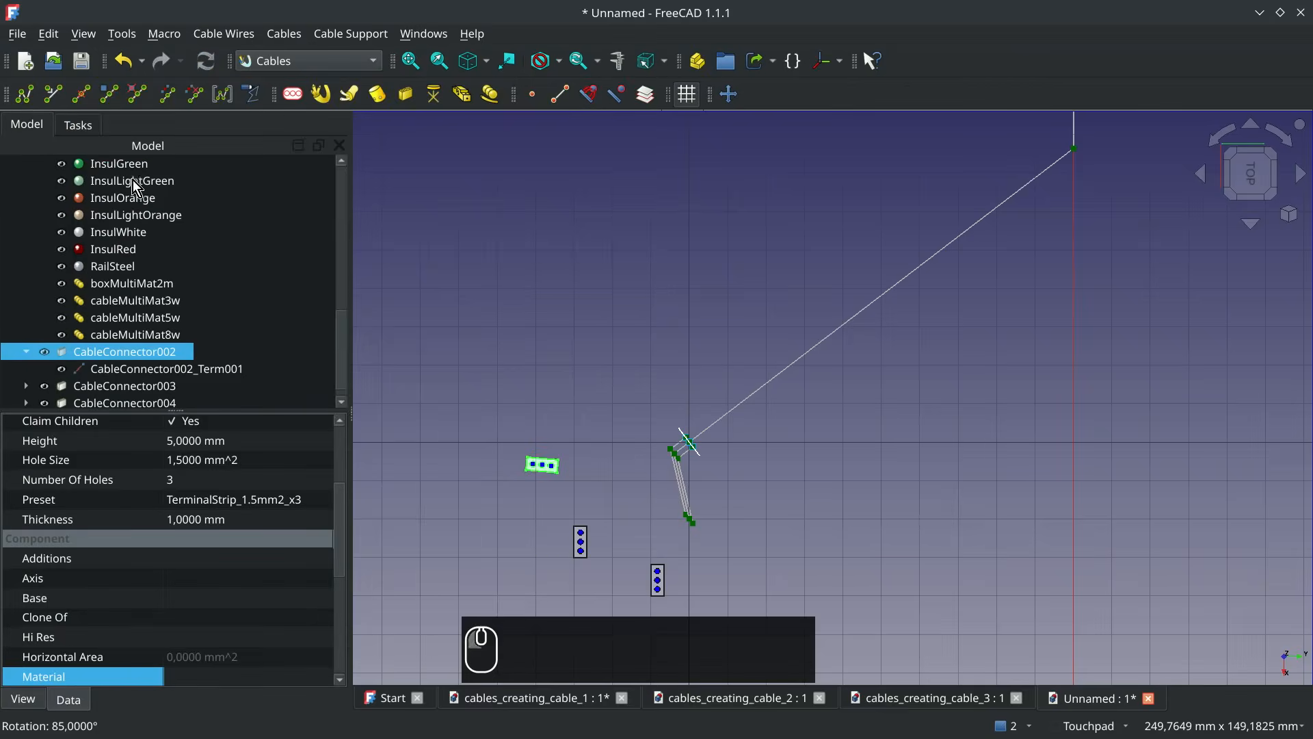
Rotate CableConnector003 by -50° about its vertical W axis with Transform
{"action": "left_click", "coordinate": [576, 555]}
{"action": "right_click", "coordinate": [580, 556]}
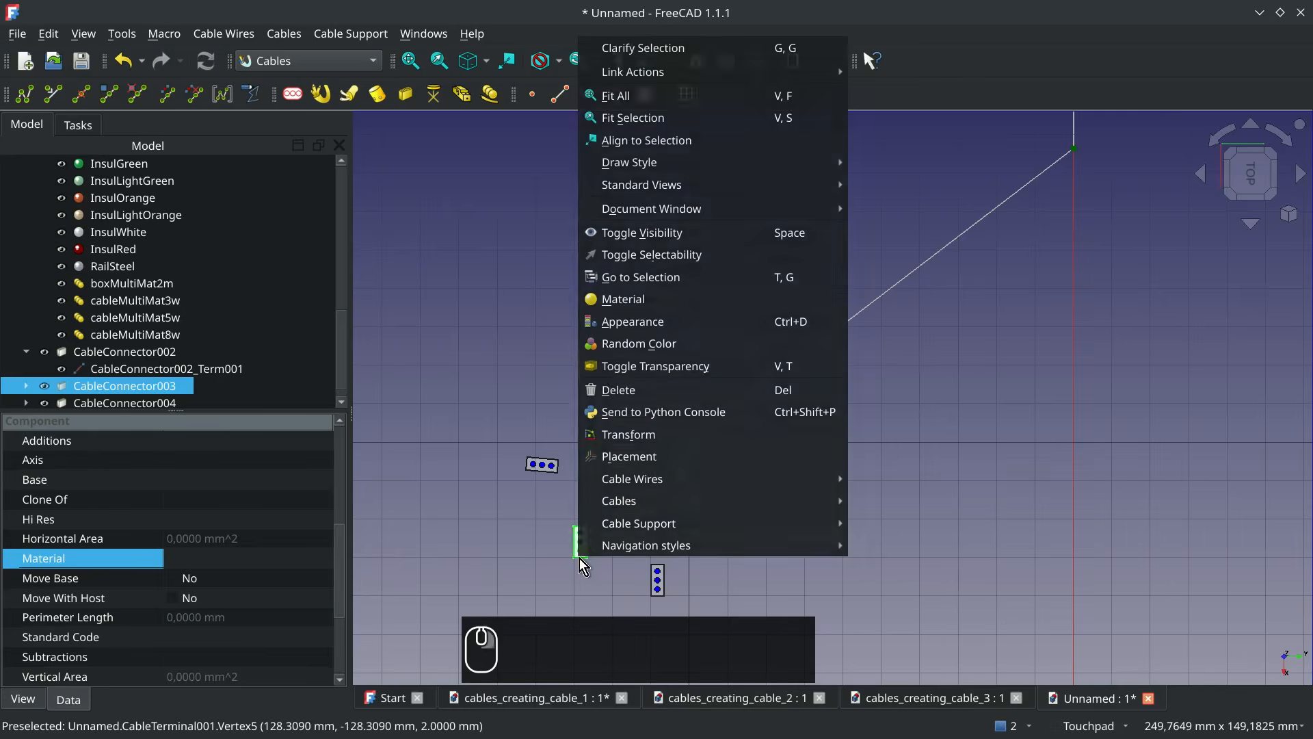
{"action": "left_click", "coordinate": [651, 442]}
{"action": "mouse_move", "coordinate": [619, 595]}
{"action": "left_mouse_down"}
{"action": "mouse_move", "coordinate": [599, 604]}
{"action": "mouse_move", "coordinate": [638, 606]}
{"action": "left_mouse_up"}
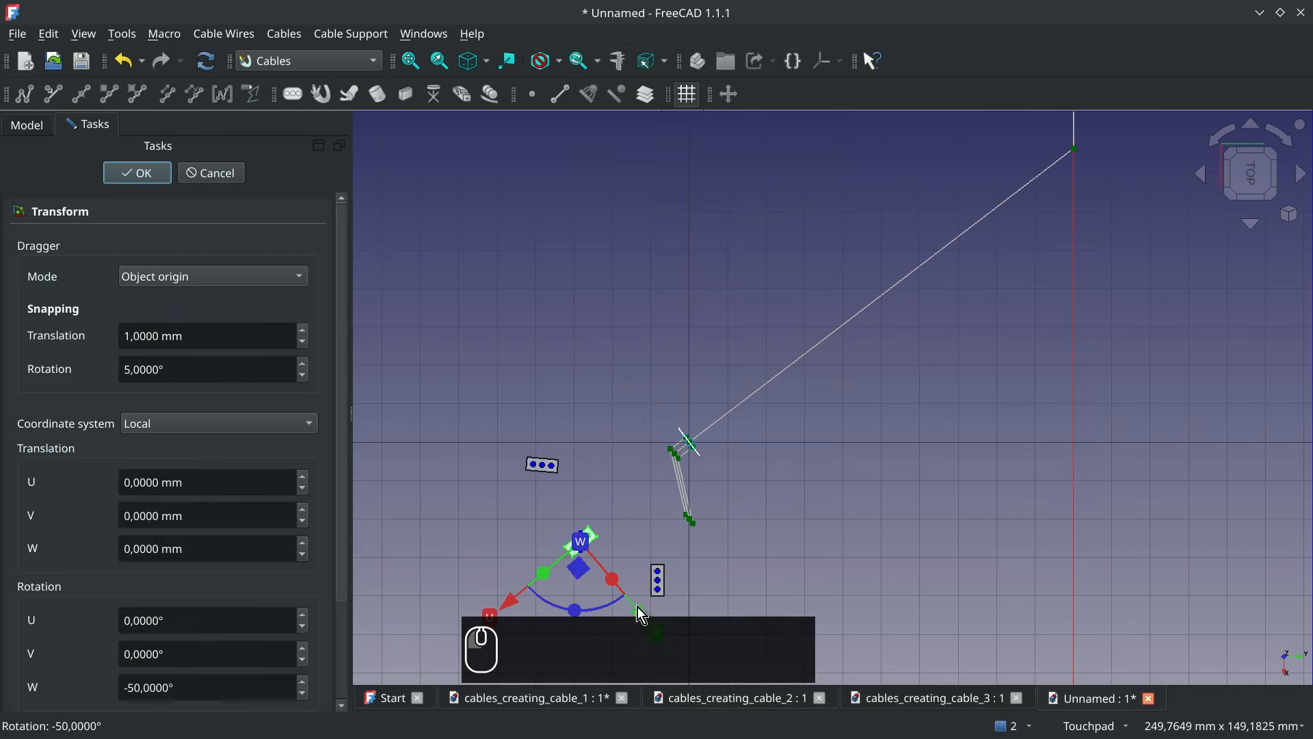
{"action": "left_click", "coordinate": [145, 173]}
Rotate CableConnector004 by -20° about its vertical W axis with Transform
{"action": "right_click", "coordinate": [668, 600]}
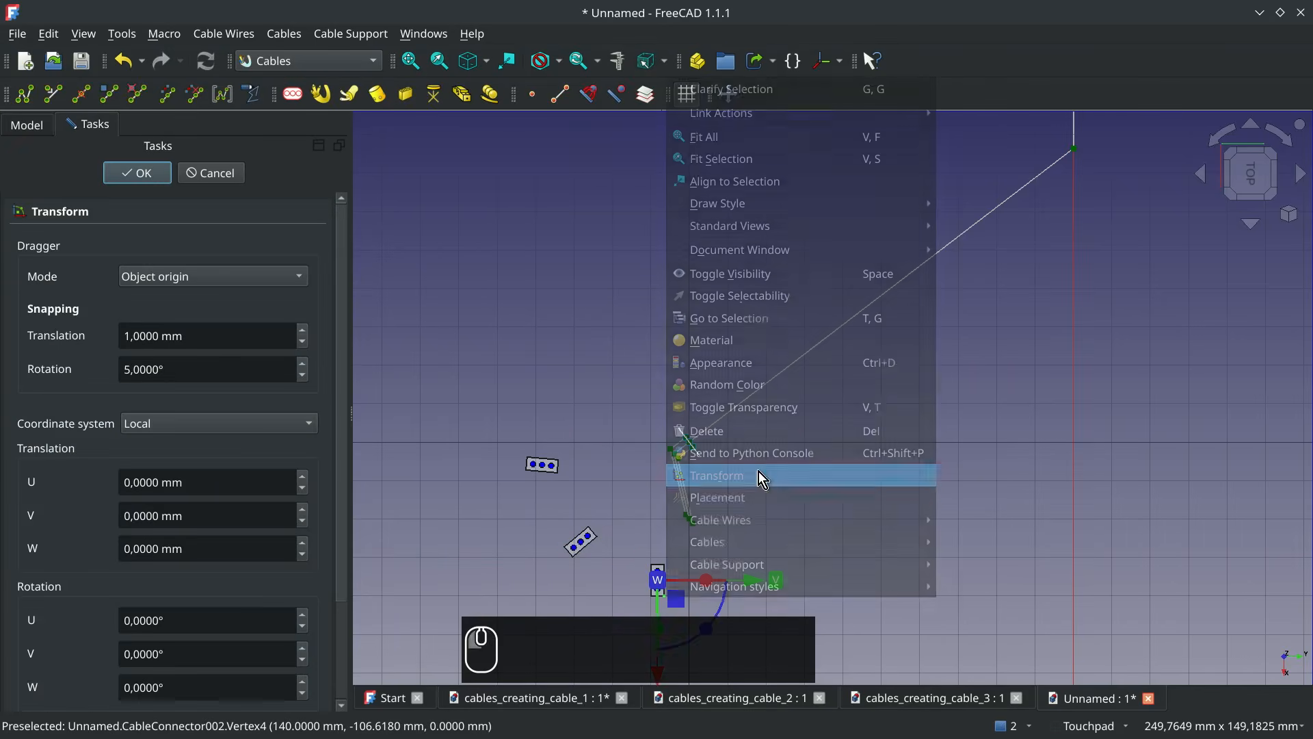
{"action": "left_click", "coordinate": [758, 472]}
{"action": "left_click_drag", "start_coordinate": [708, 629], "coordinate": [683, 640]}
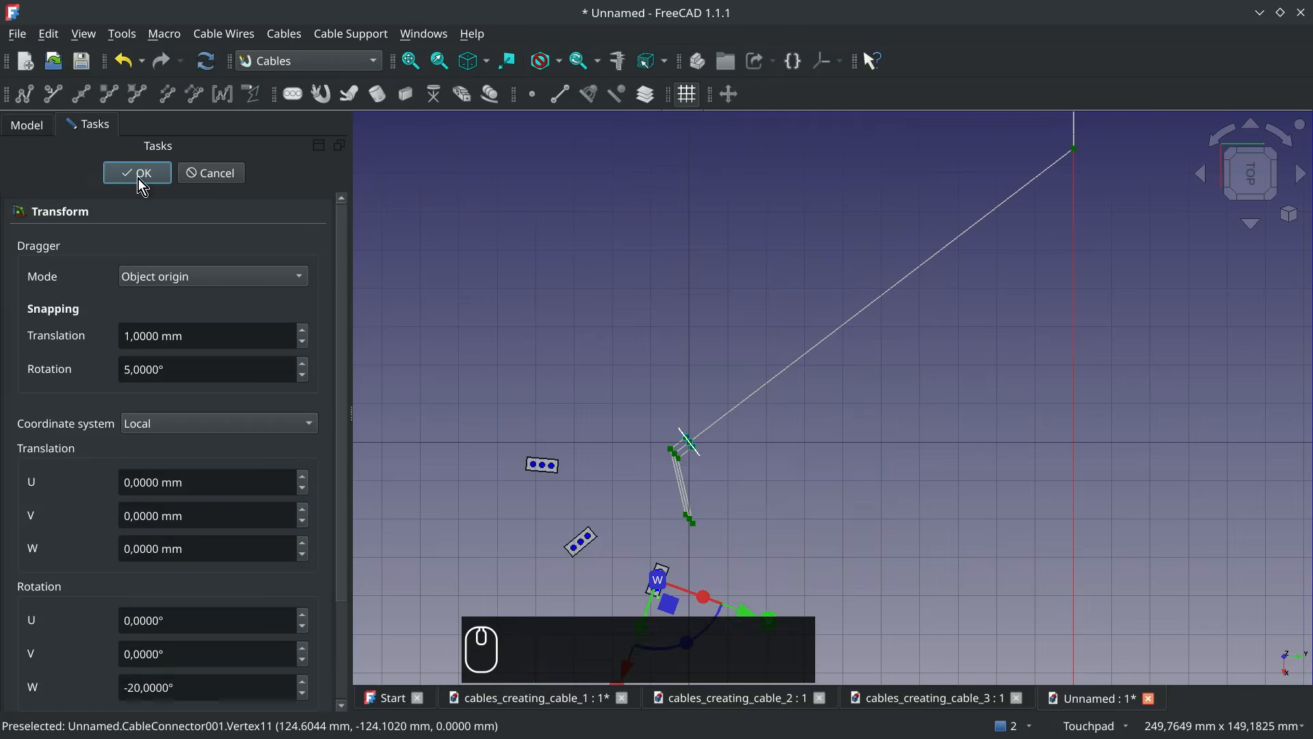
{"action": "left_click", "coordinate": [138, 179]}
Edit the Cable_Base wire, raise its end node at the Cable_B profile by 15 mm in Z, and finish editing
{"action": "middle_click_drag", "start_coordinate": [630, 559], "coordinate": [743, 444], "text": "shift"}
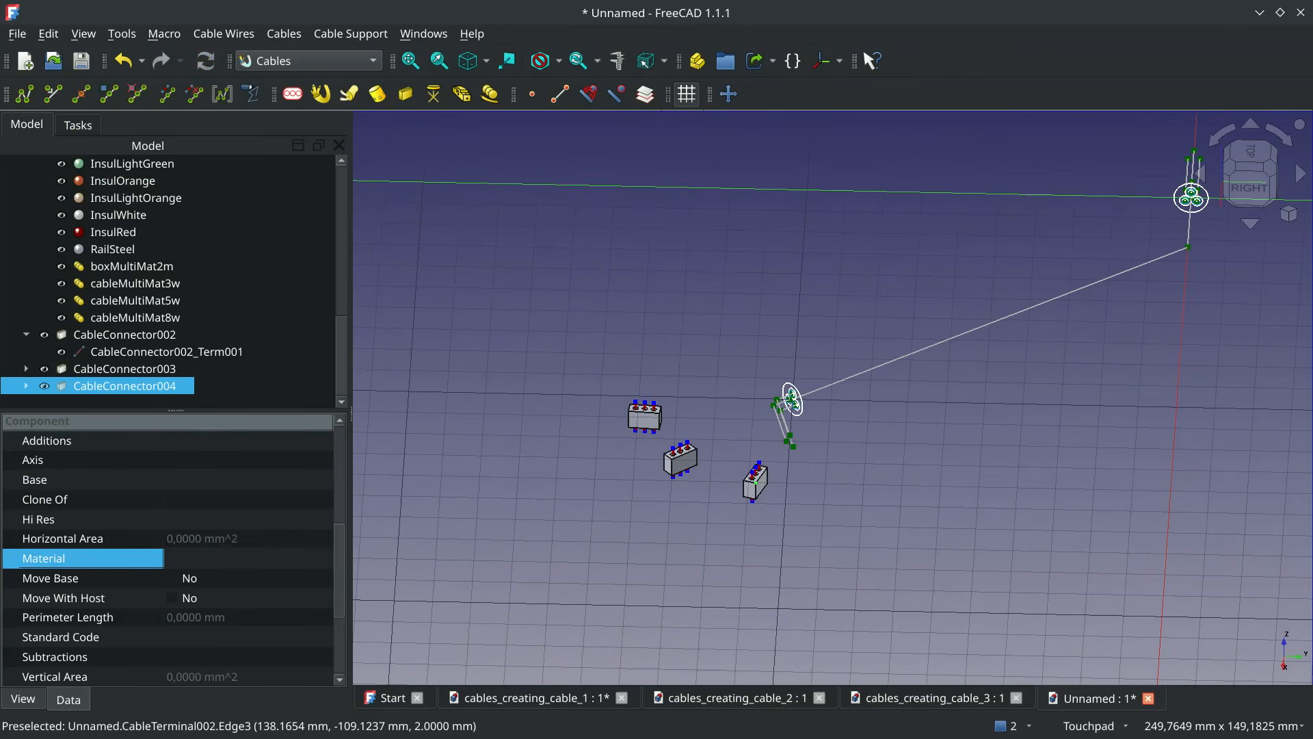
{"action": "scroll", "coordinate": [741, 438], "scroll_direction": "up", "scroll_amount": 3}
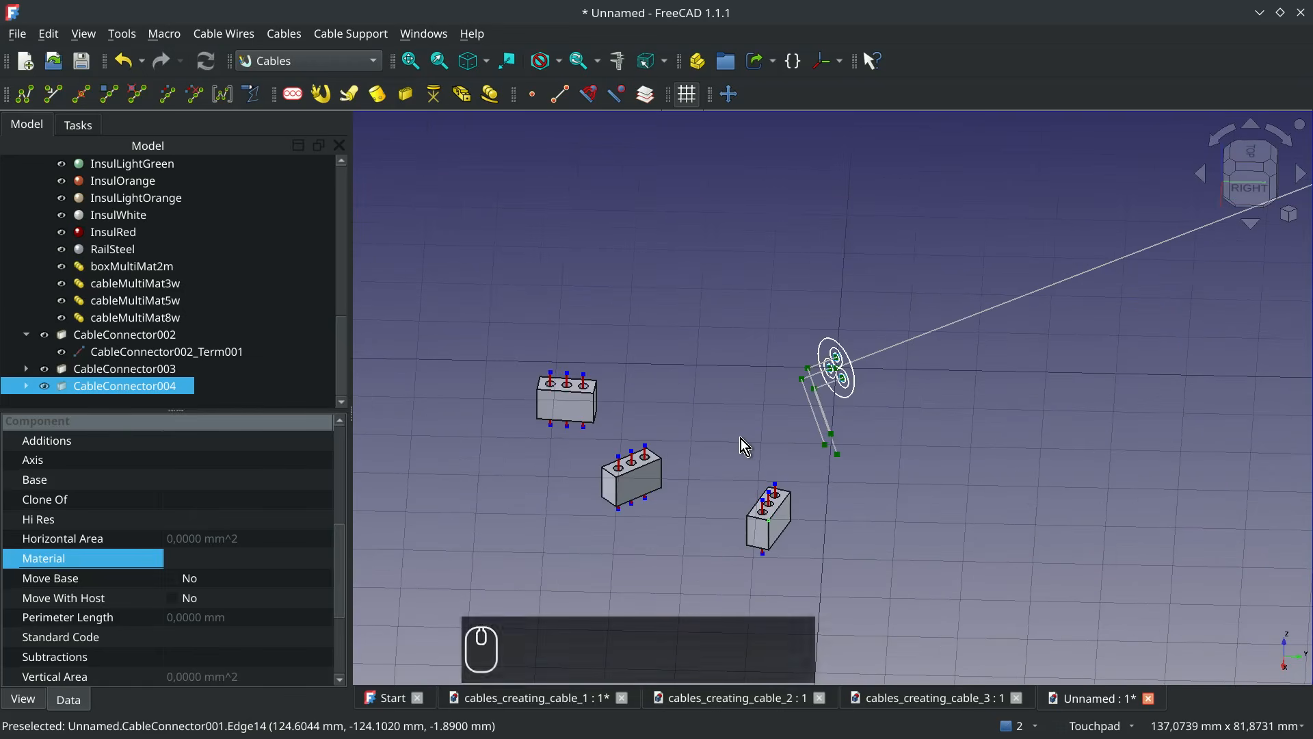
{"action": "left_click", "coordinate": [943, 328]}
{"action": "double_click", "coordinate": [134, 165]}
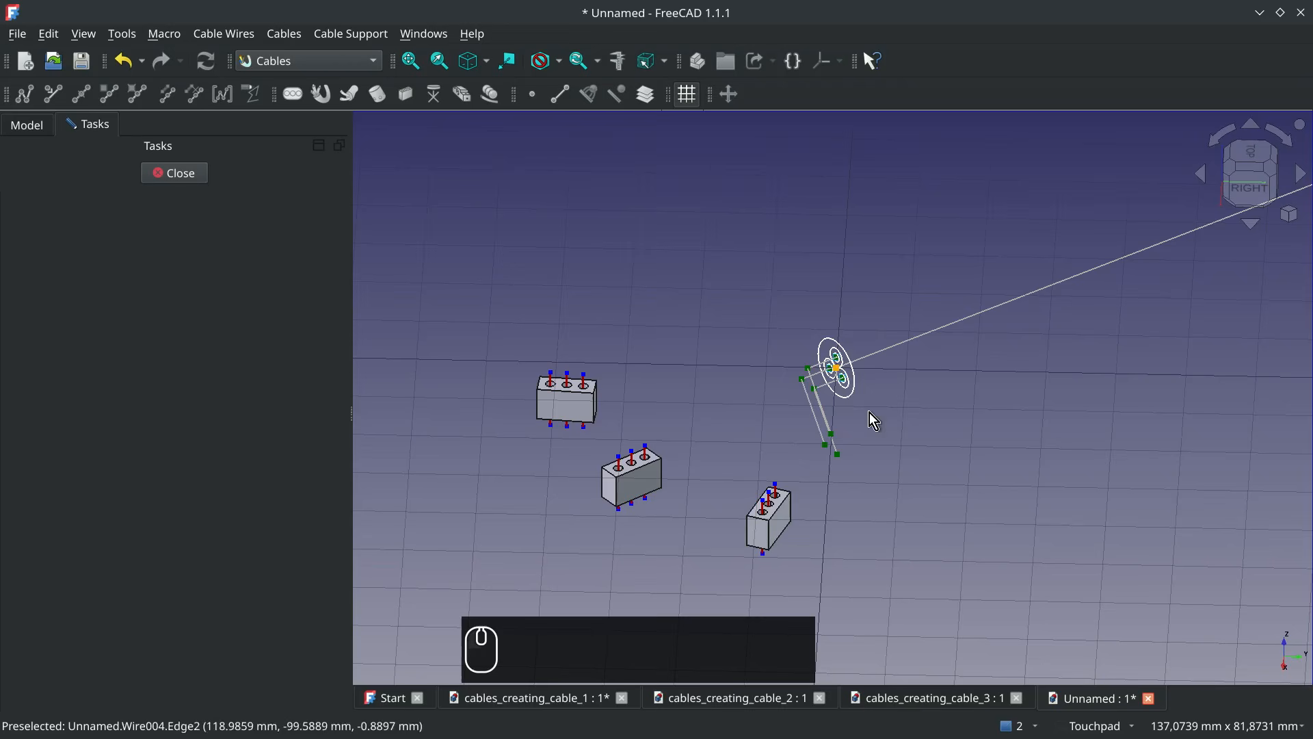
{"action": "left_click", "coordinate": [846, 381]}
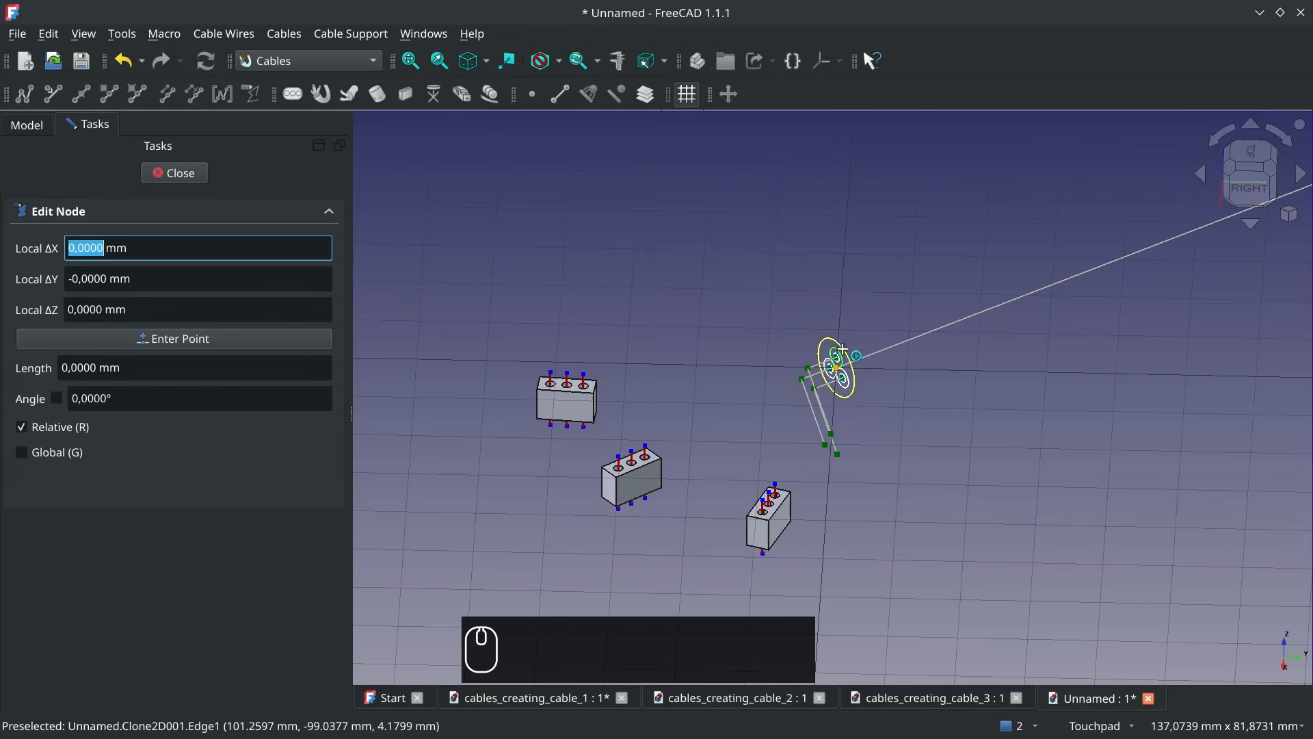
{"action": "type", "text": "z"}
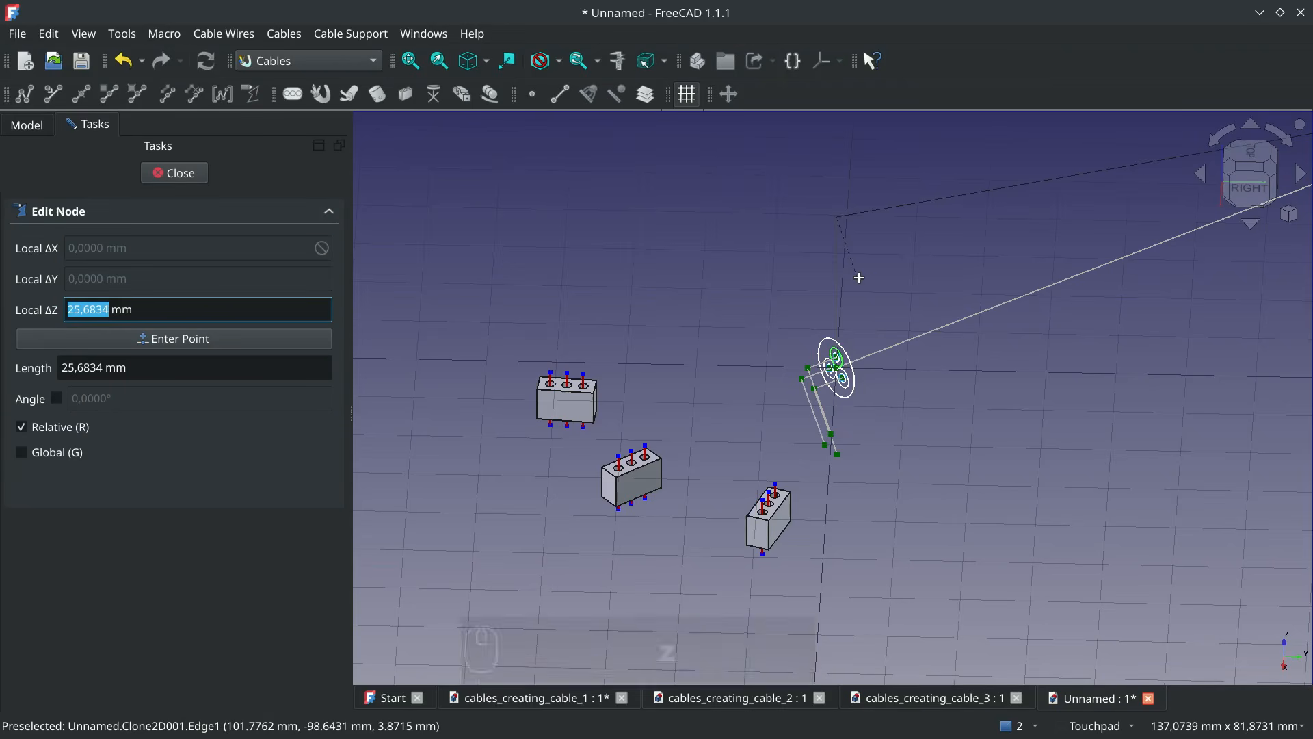
{"action": "type", "text": "15"}
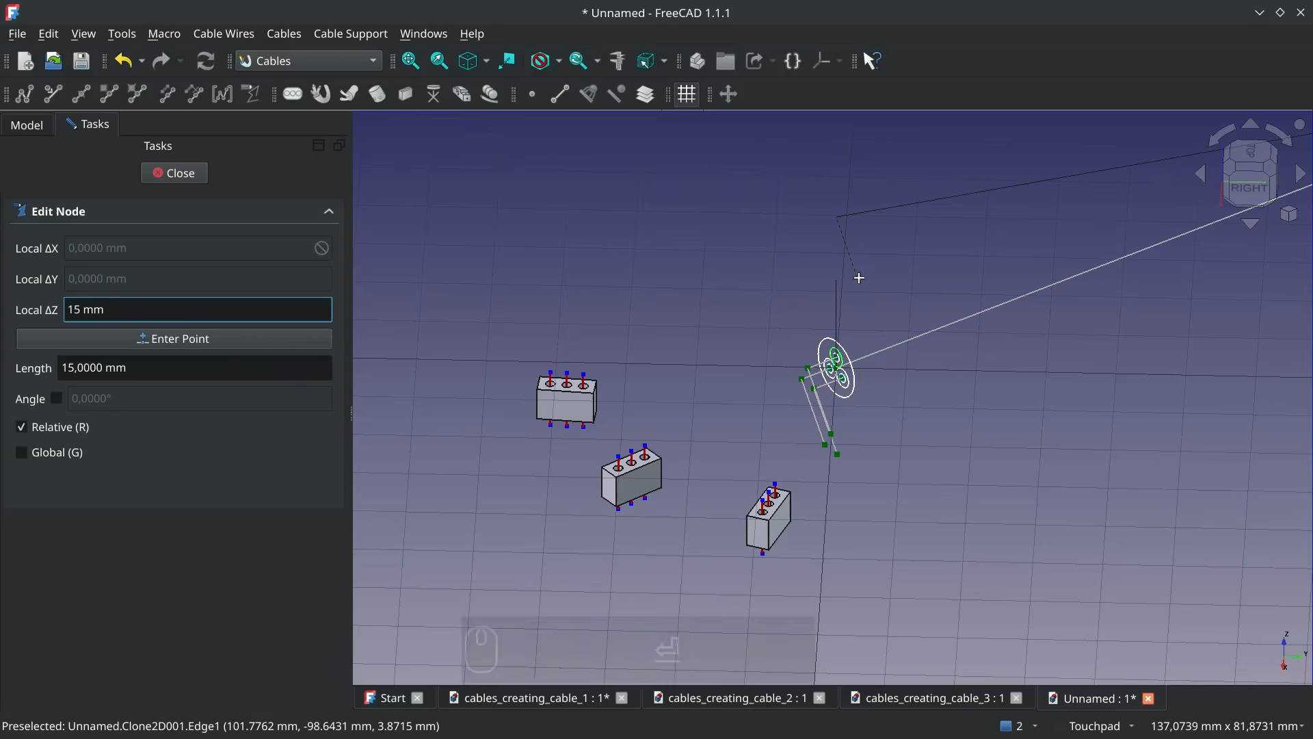
{"action": "key", "text": "Return"}
{"action": "left_click", "coordinate": [175, 172]}
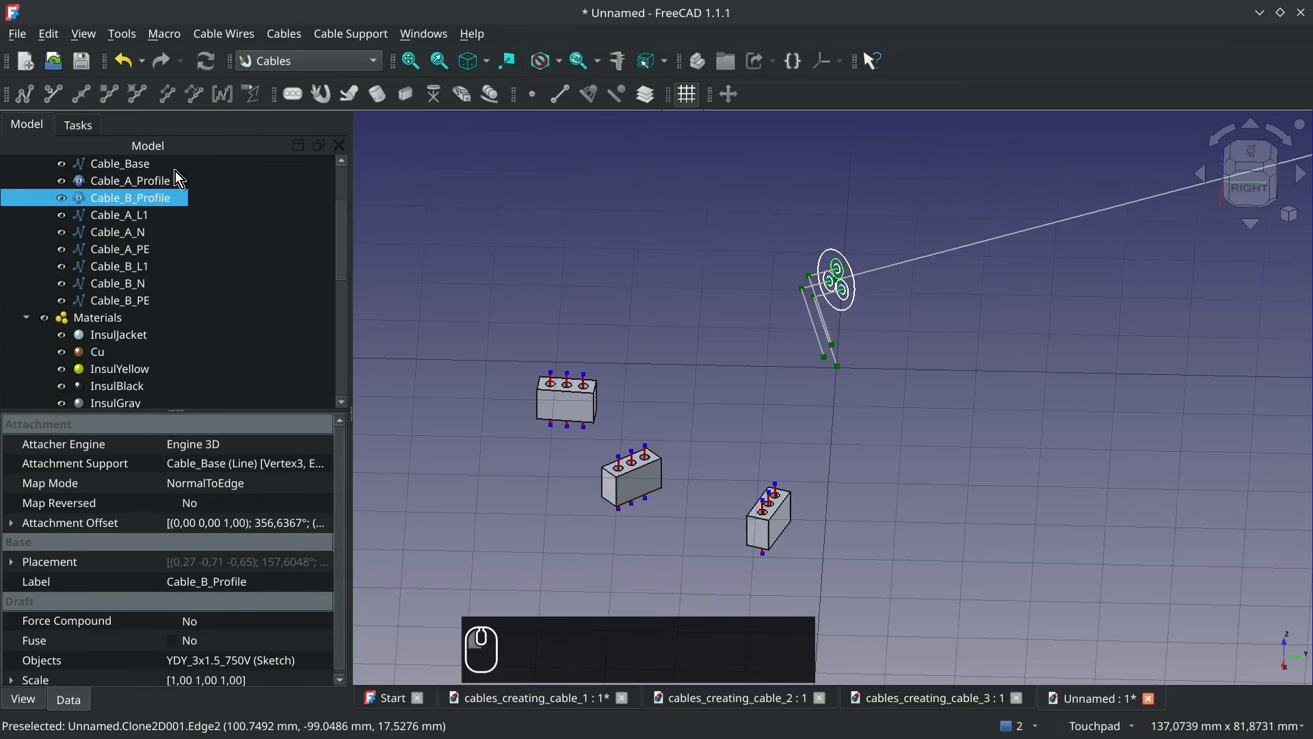
Attach the free end of the Cable_B_PE wire to the nearest upper terminal vertex of CableConnector002
{"action": "left_click", "coordinate": [819, 391]}
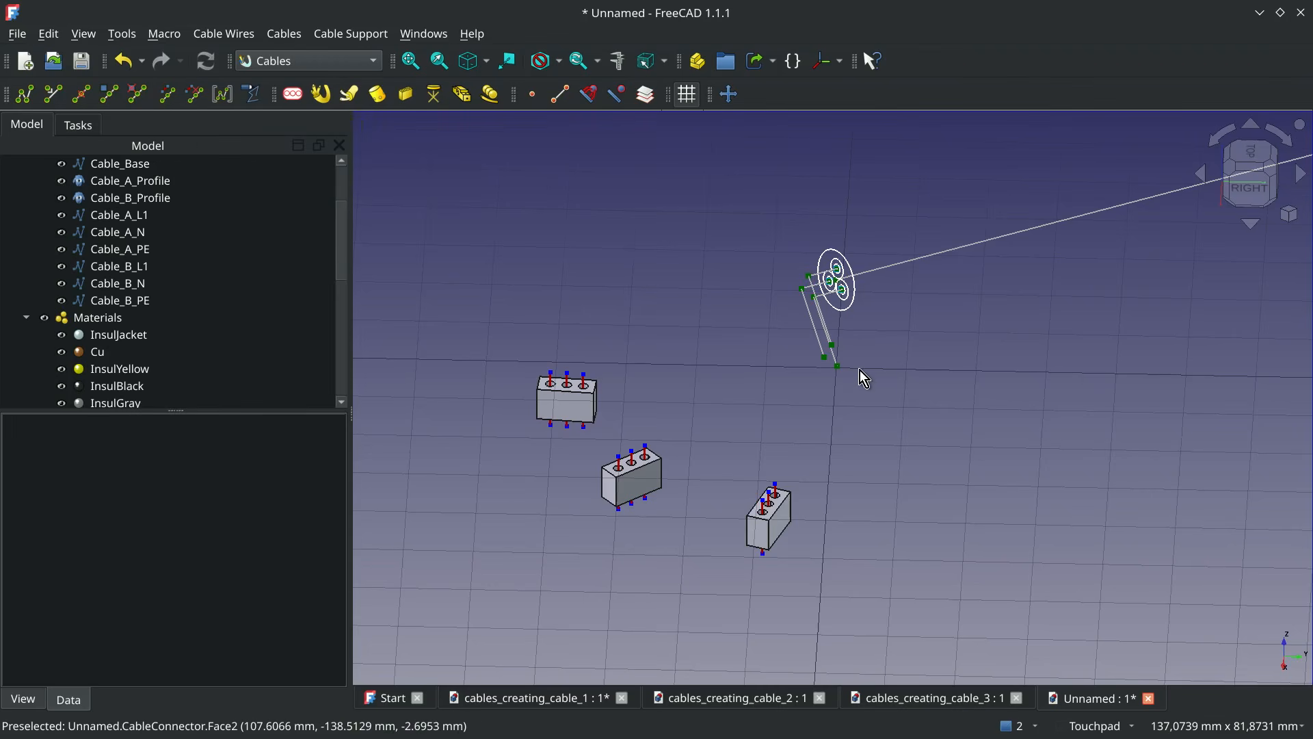
{"action": "left_click", "coordinate": [828, 367]}
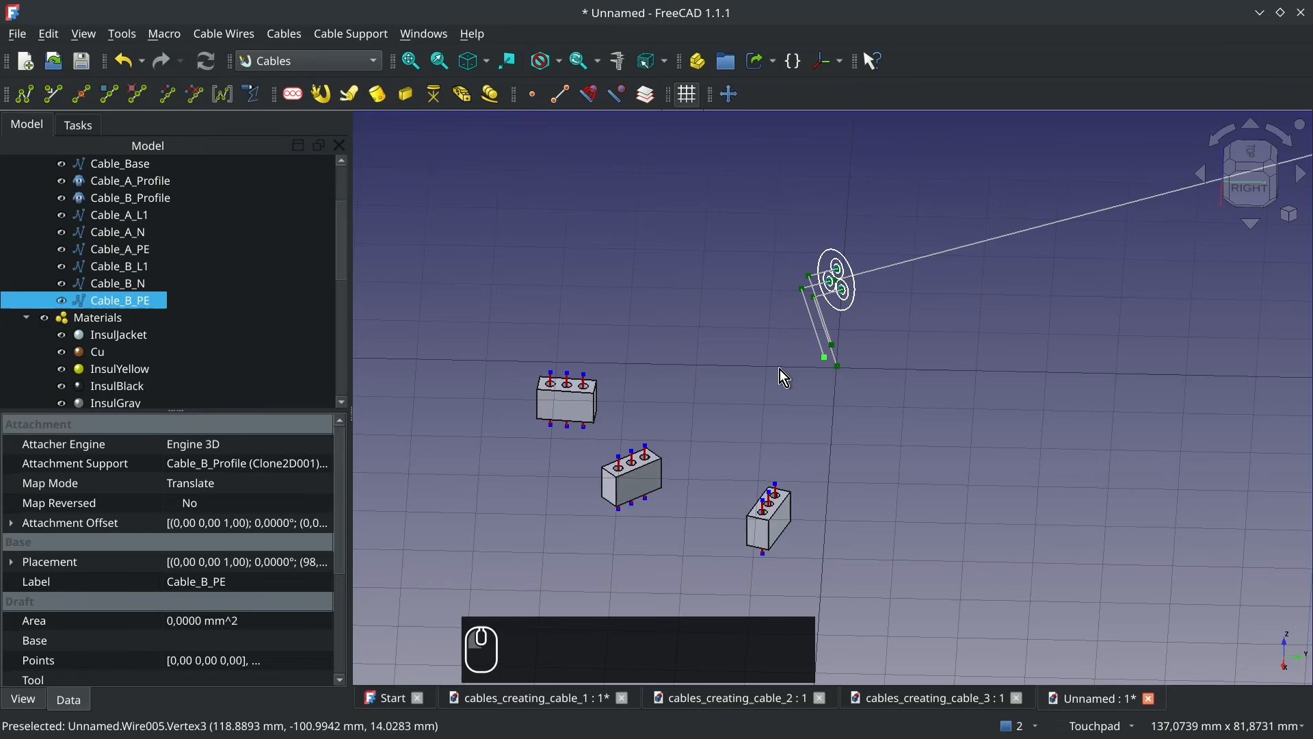
{"action": "left_click", "coordinate": [584, 374], "text": "ctrl"}
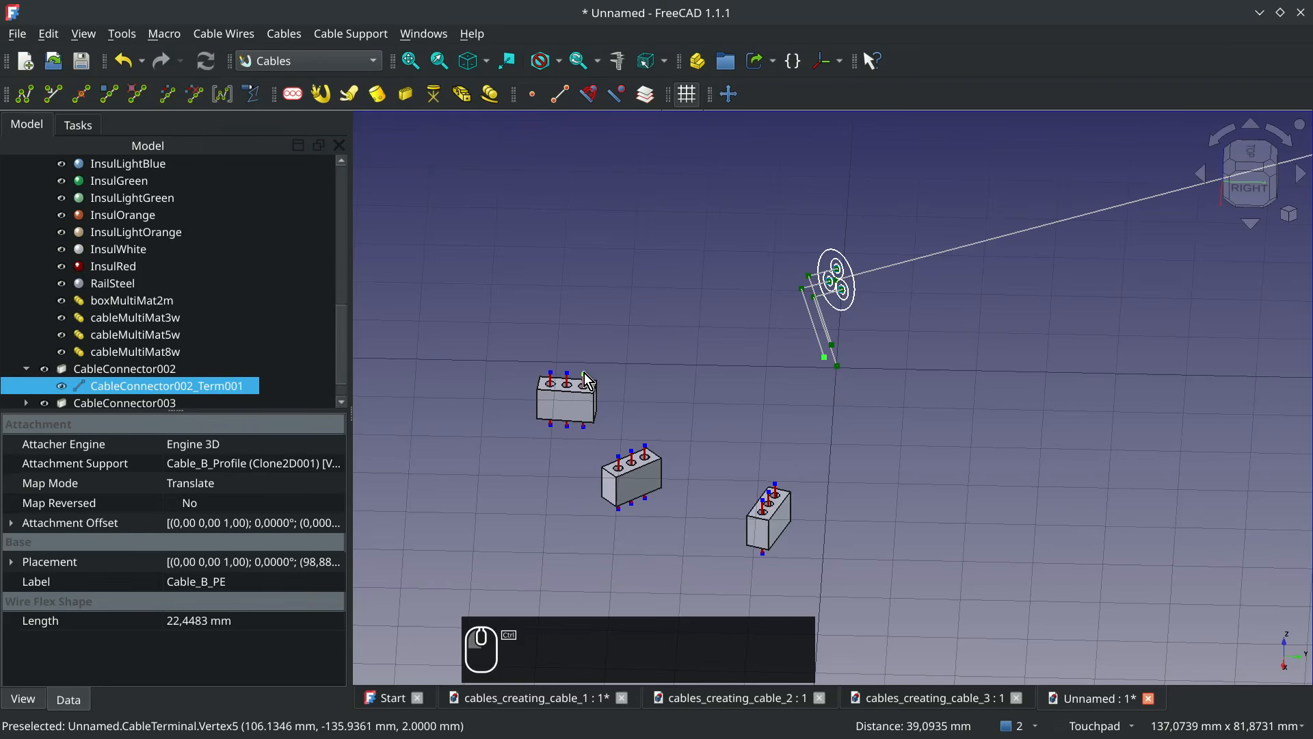
{"action": "left_click", "coordinate": [162, 102]}
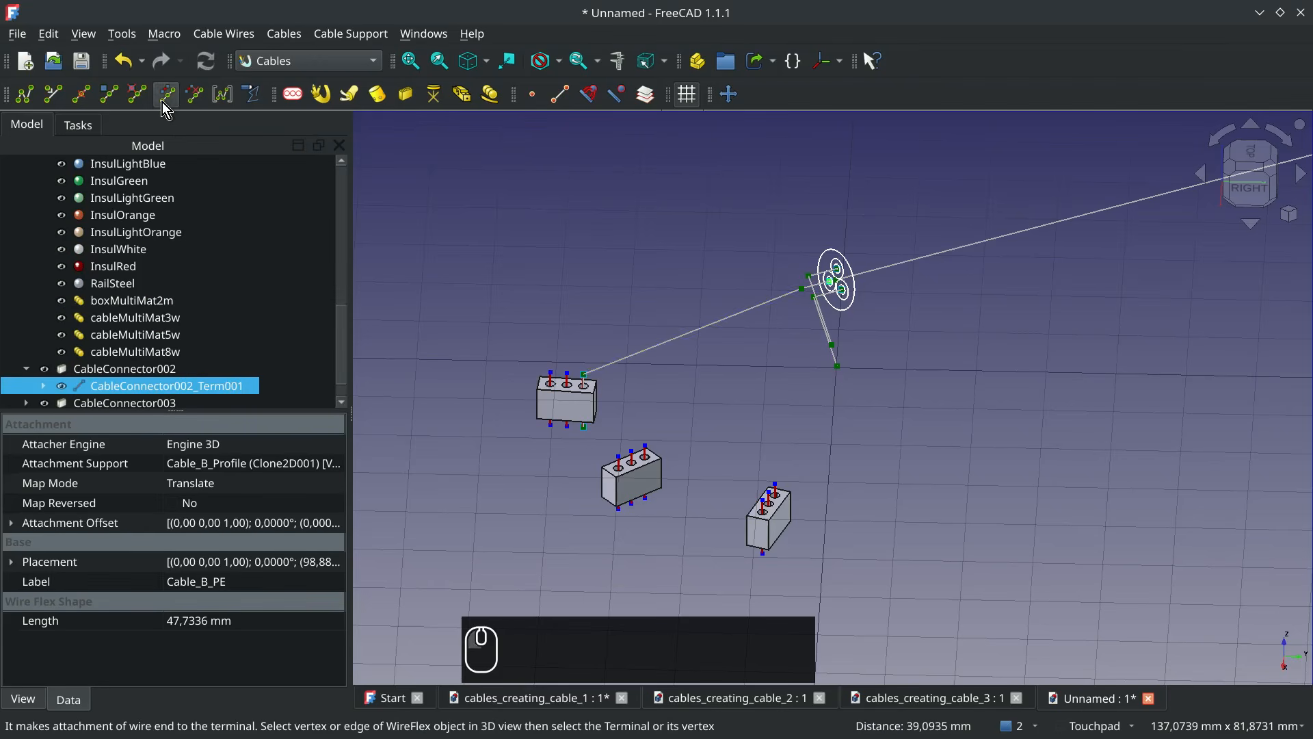
Attach the free end of Cable_B_L1 to CableConnector003's upper terminal vertex and that of Cable_B_N to CableConnector004's
{"action": "left_click", "coordinate": [831, 345]}
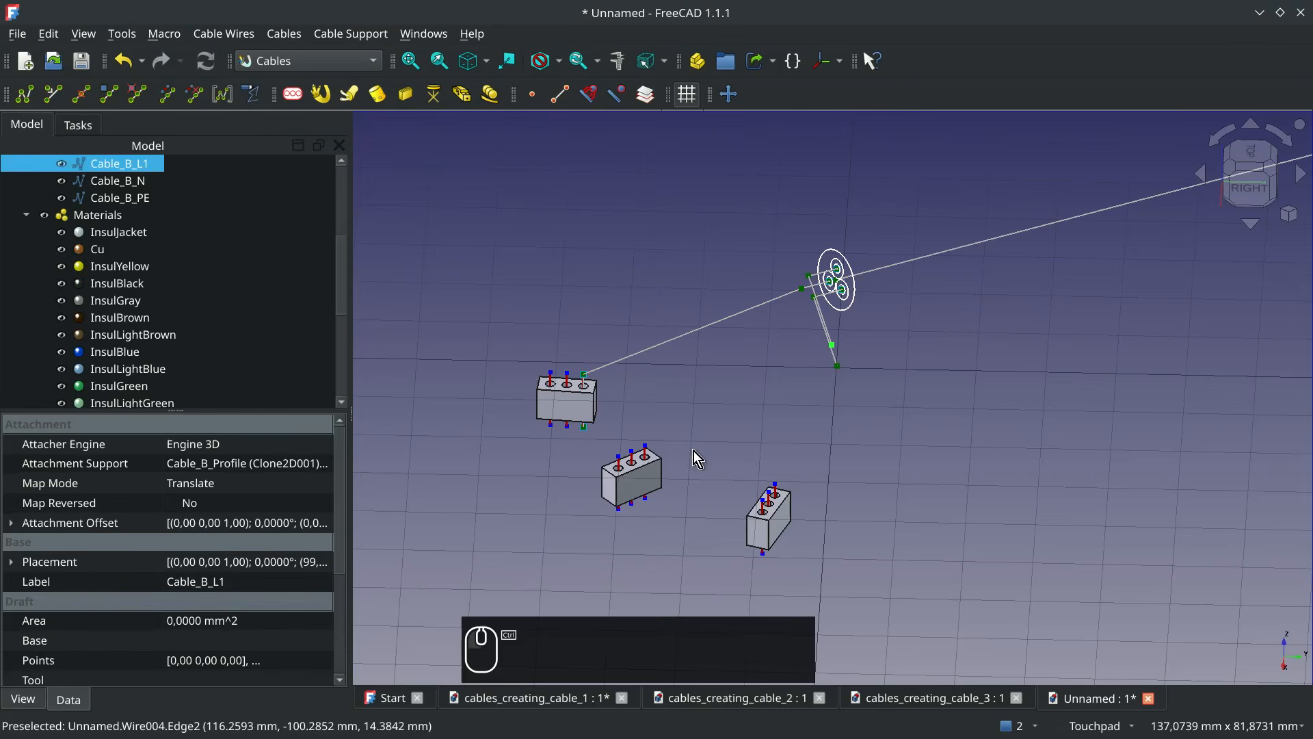
{"action": "left_click", "coordinate": [646, 446], "text": "ctrl"}
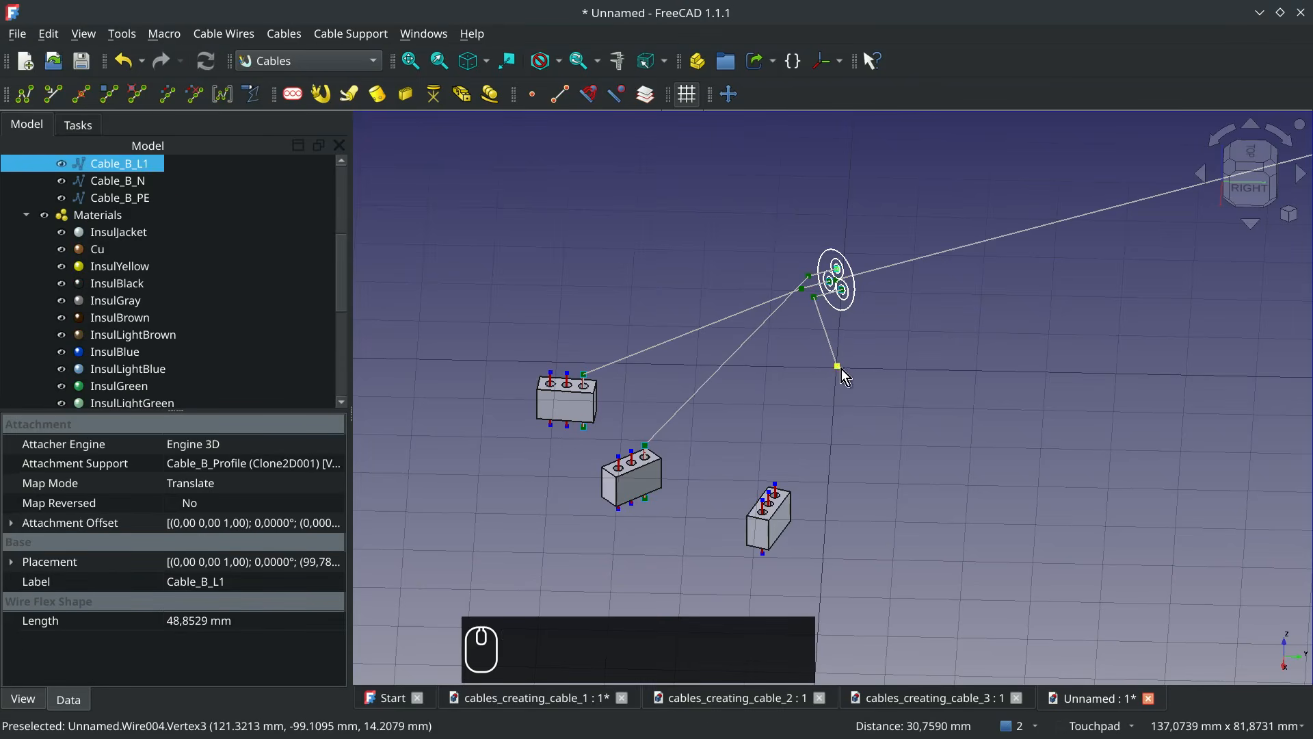
{"action": "left_click", "coordinate": [838, 367]}
{"action": "left_click", "coordinate": [775, 486], "text": "ctrl"}
{"action": "left_click", "coordinate": [167, 95]}
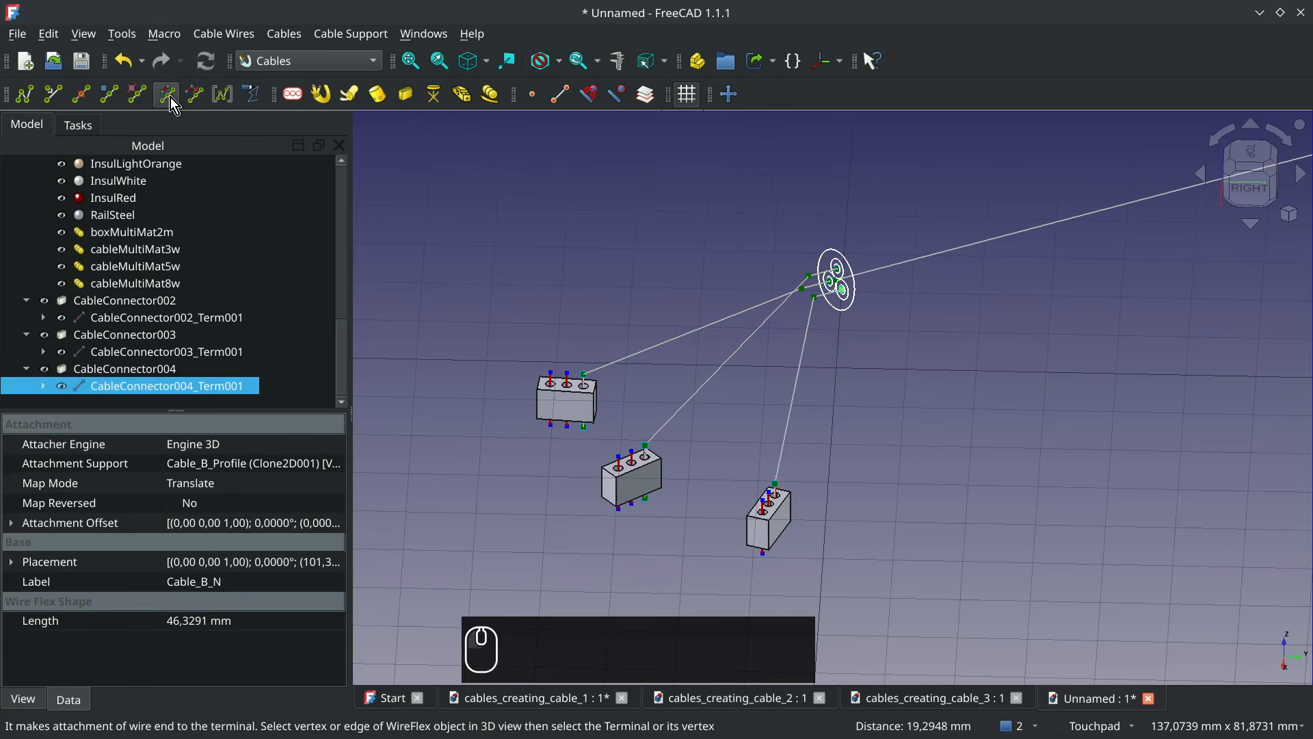
Edit the Cable_B_L1 wire, add a node near the middle of its long segment and move that node upward along Z
{"action": "left_click", "coordinate": [725, 380]}
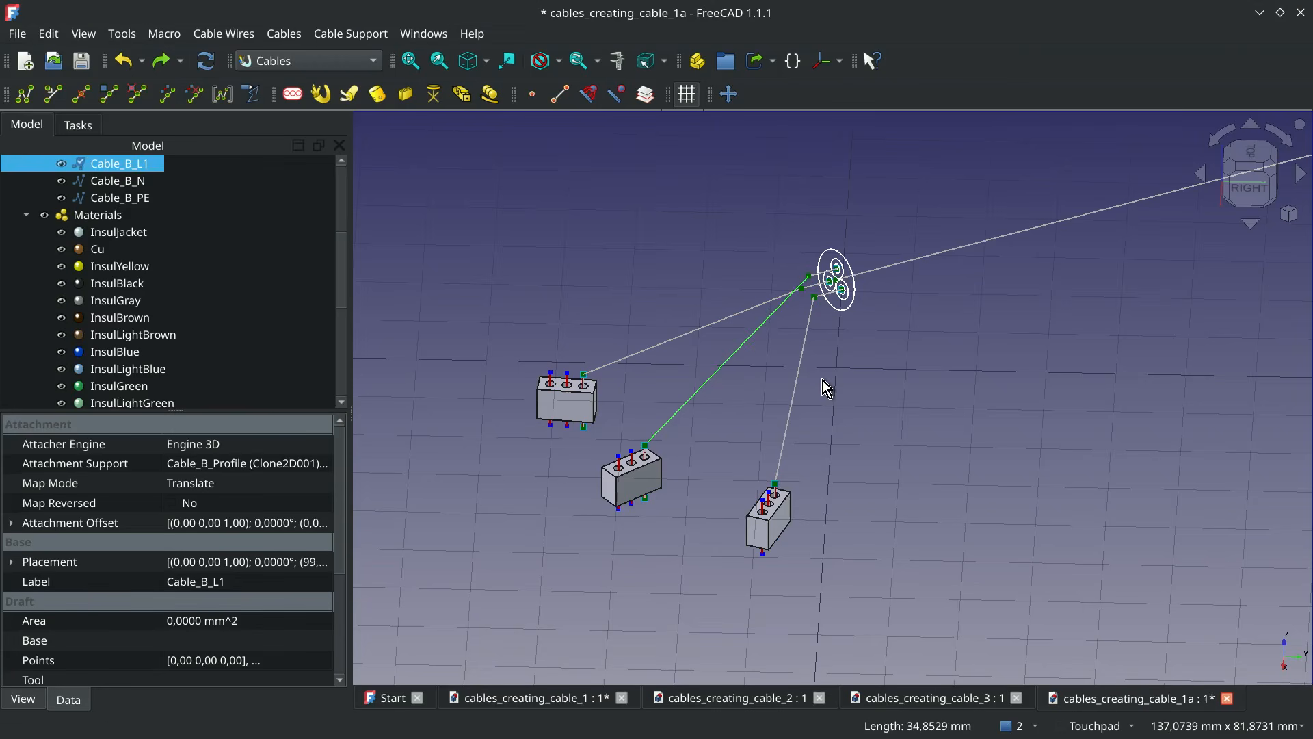
{"action": "left_click", "coordinate": [744, 345]}
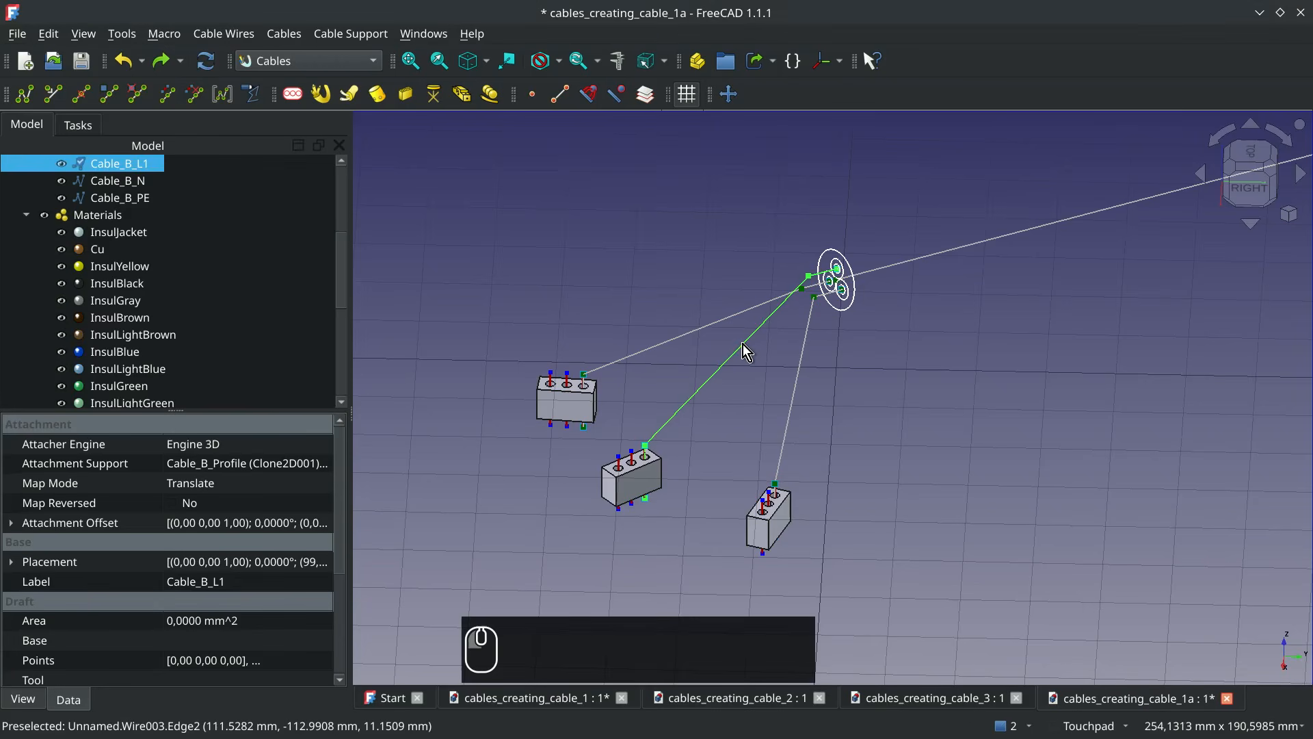
{"action": "double_click", "coordinate": [126, 167]}
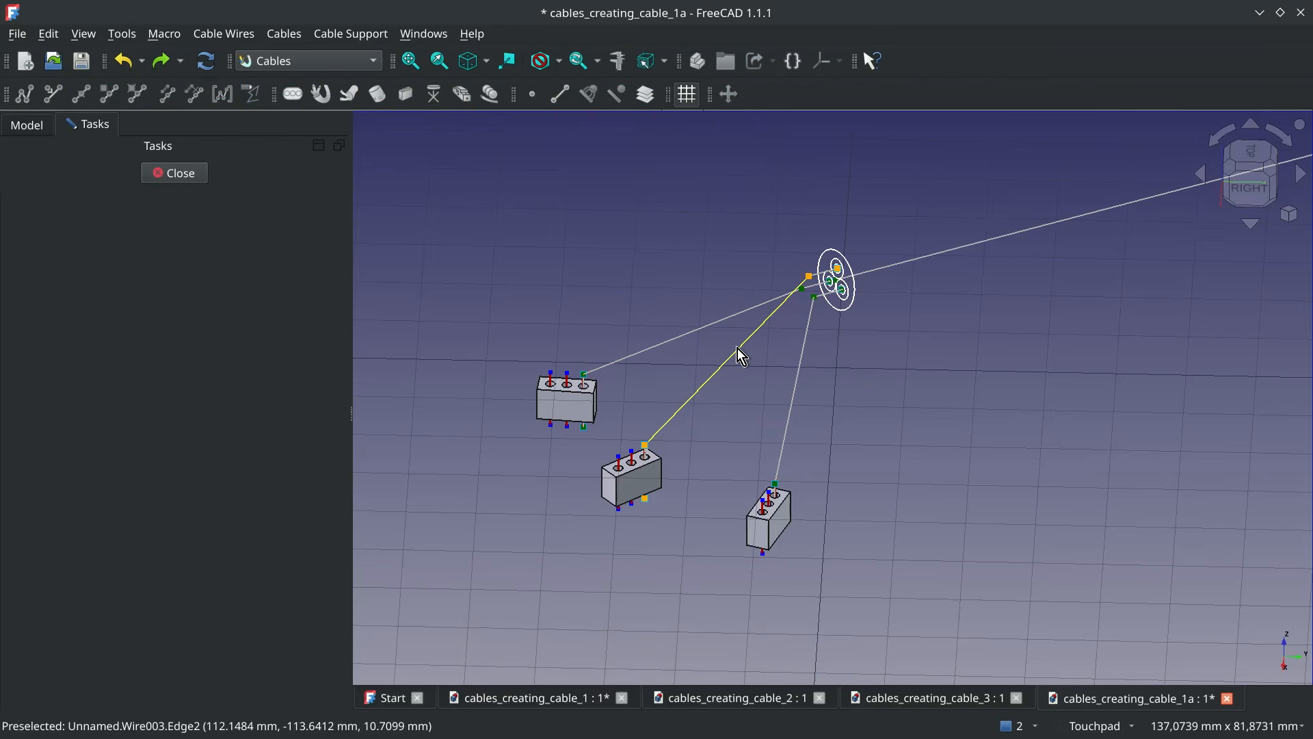
{"action": "key", "text": "e"}
{"action": "left_click", "coordinate": [772, 358]}
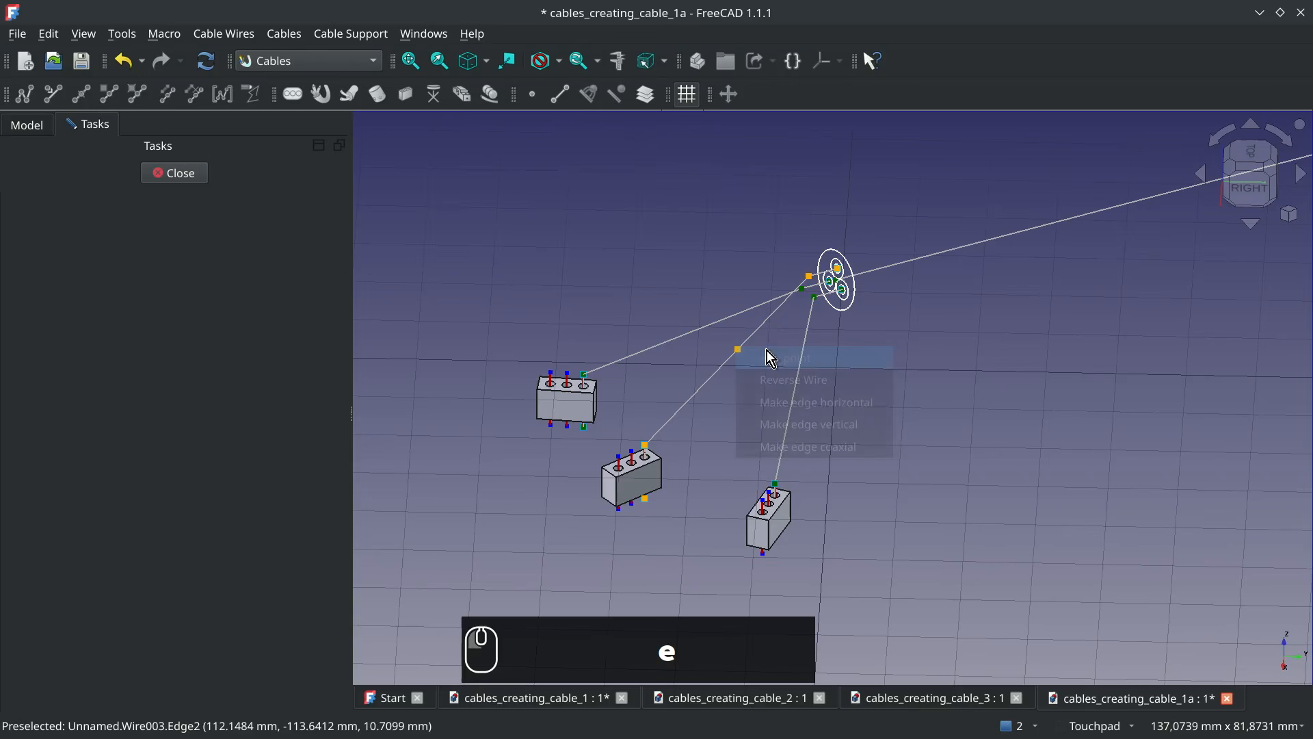
{"action": "left_click", "coordinate": [742, 351]}
{"action": "key", "text": "z"}
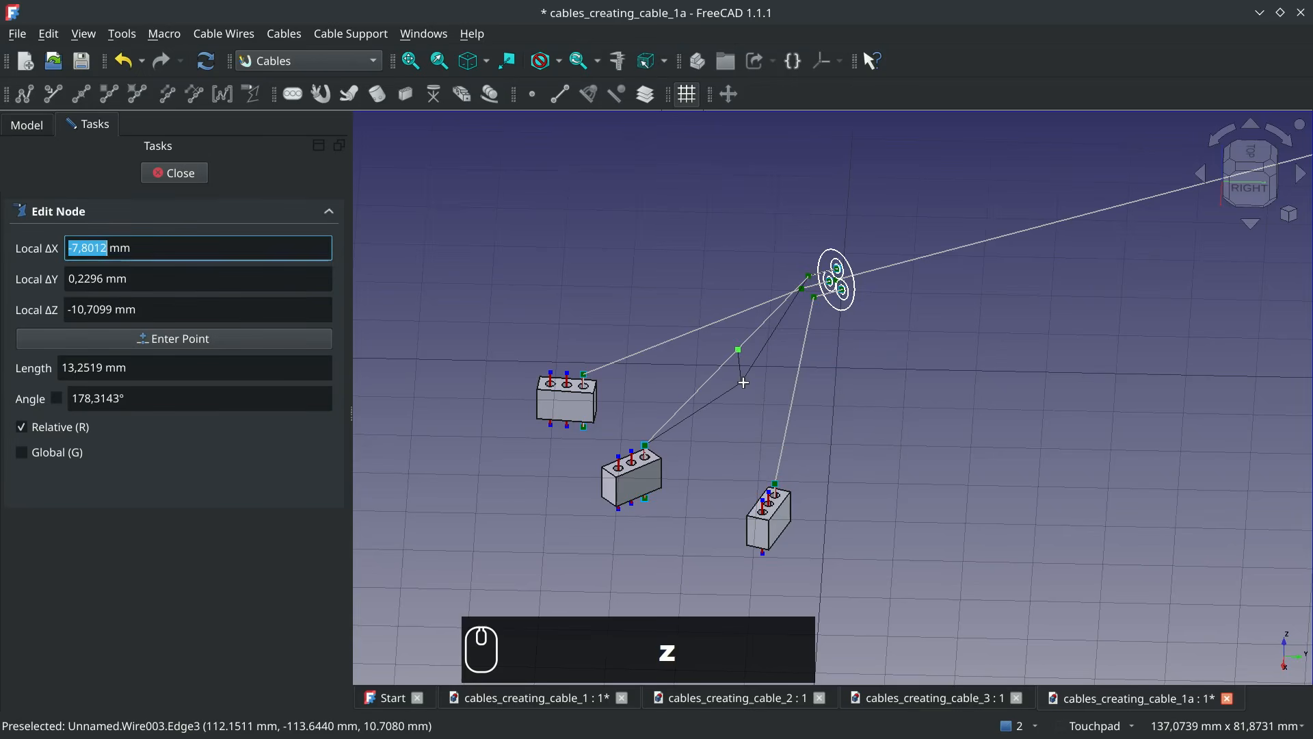
{"action": "left_click", "coordinate": [737, 332]}
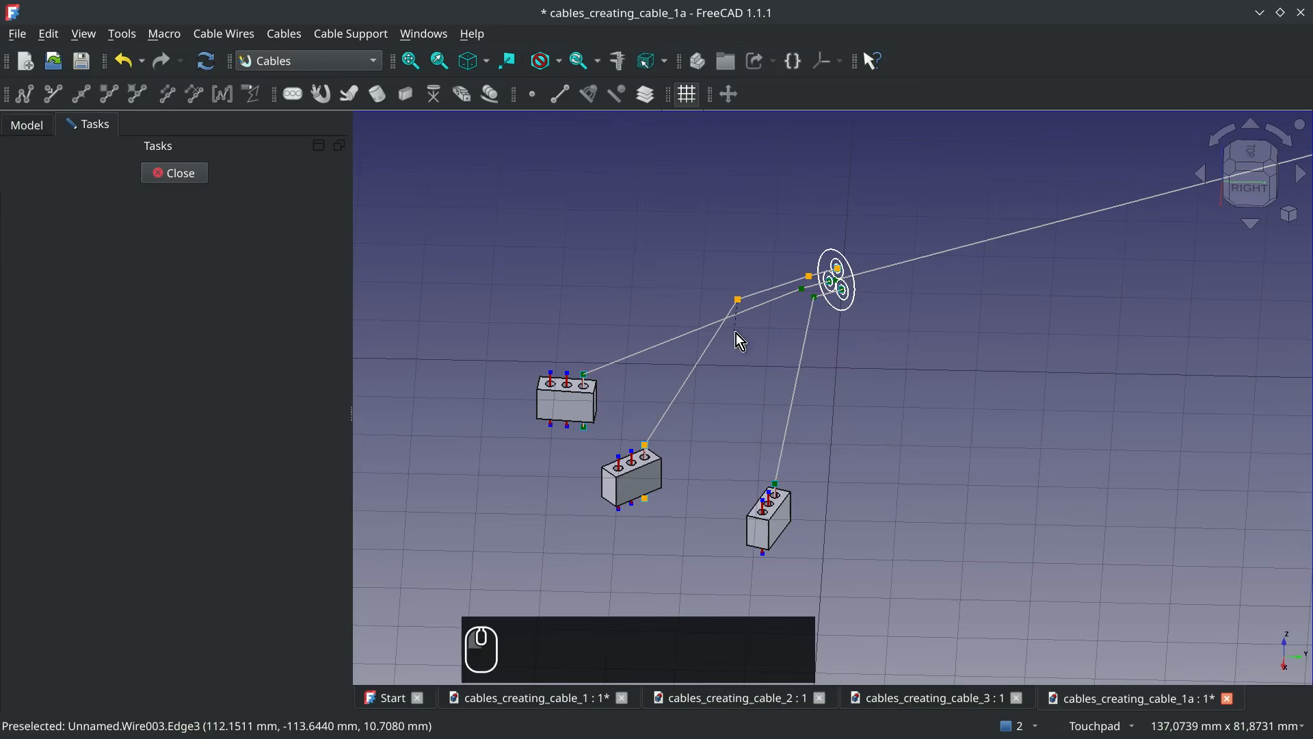
Finish editing the Cable_B_L1 wire, make the Cable object visible and recompute the document
{"action": "left_click", "coordinate": [174, 176]}
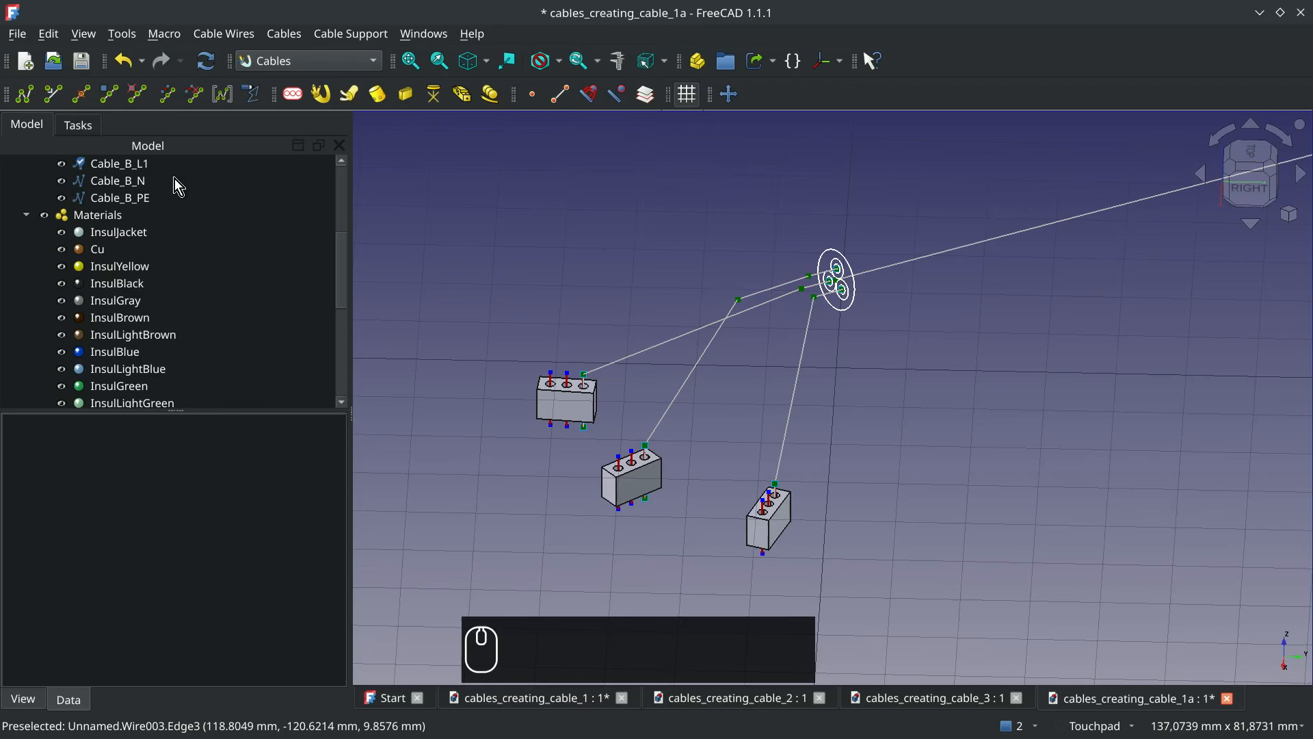
{"action": "scroll", "coordinate": [226, 212], "scroll_direction": "up", "scroll_amount": 4}
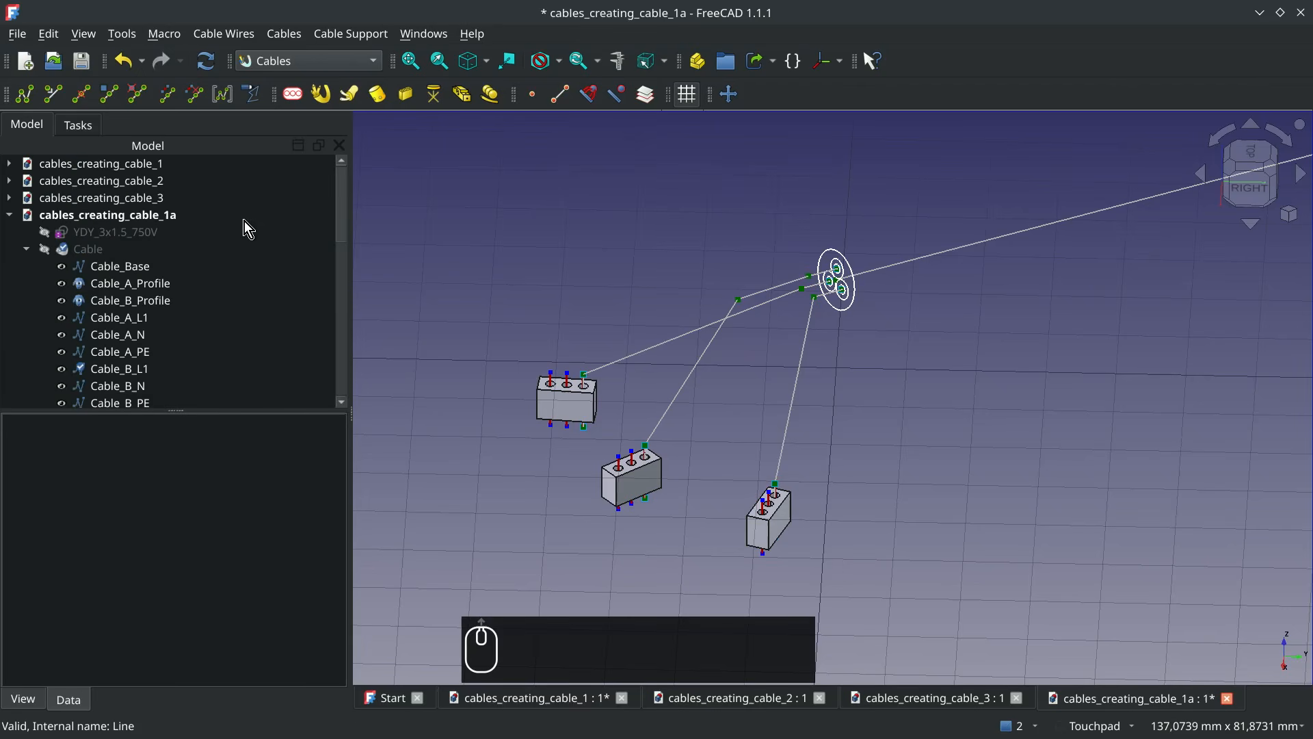
{"action": "left_click", "coordinate": [99, 256]}
{"action": "key", "text": "space"}
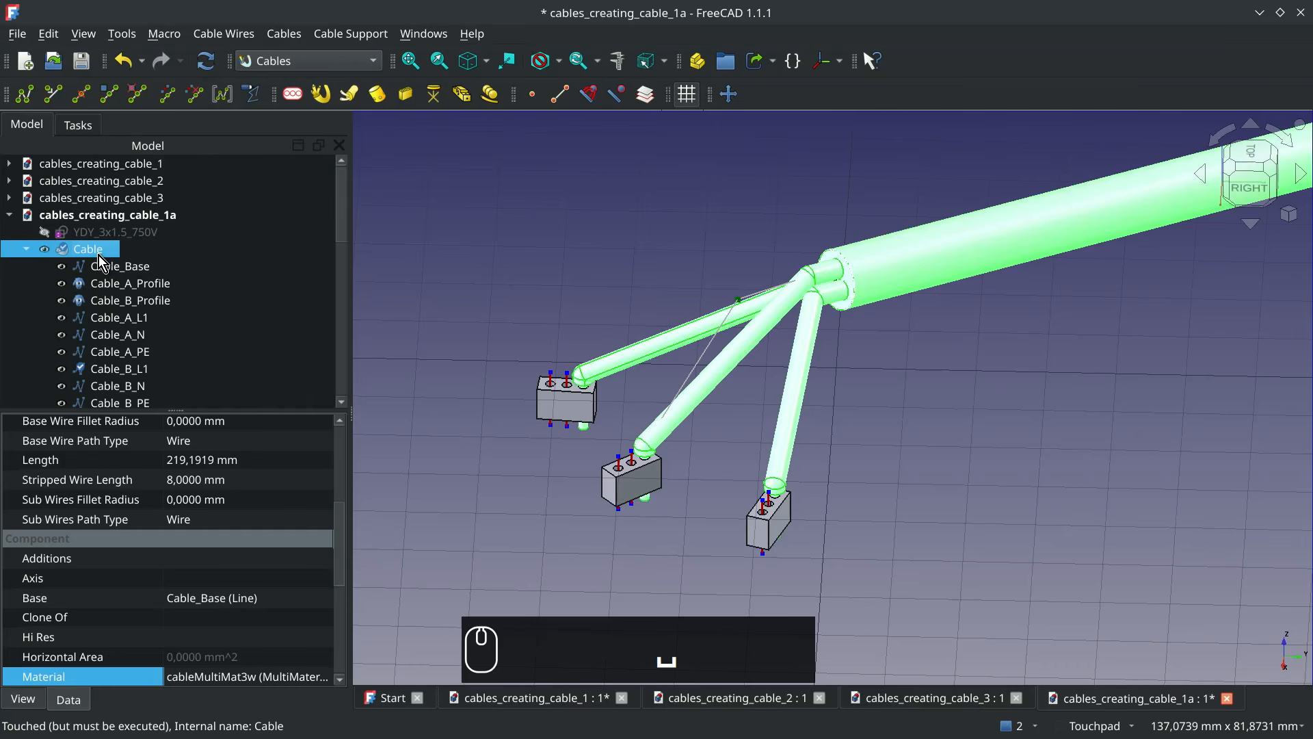
{"action": "left_click", "coordinate": [206, 63]}
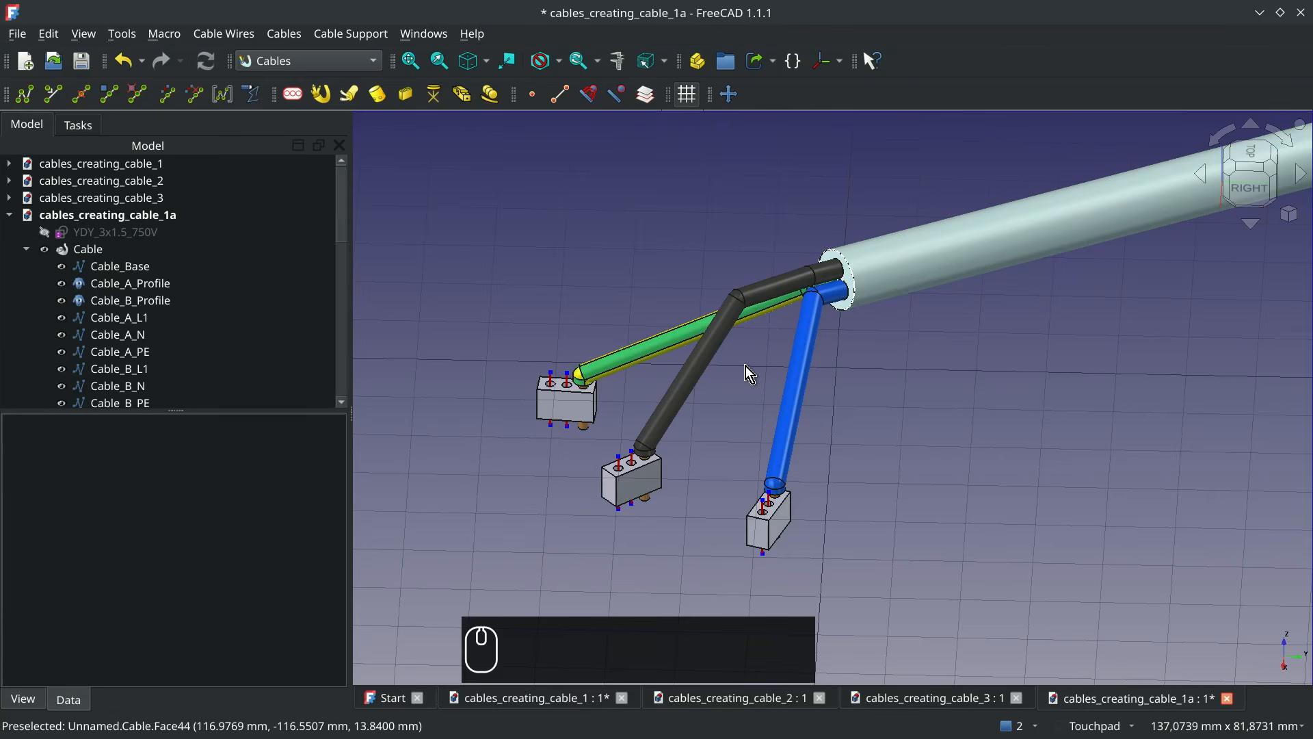
Set the Cable object's Base Wire Fillet Radius to 30 mm
{"action": "key", "text": "alt"}
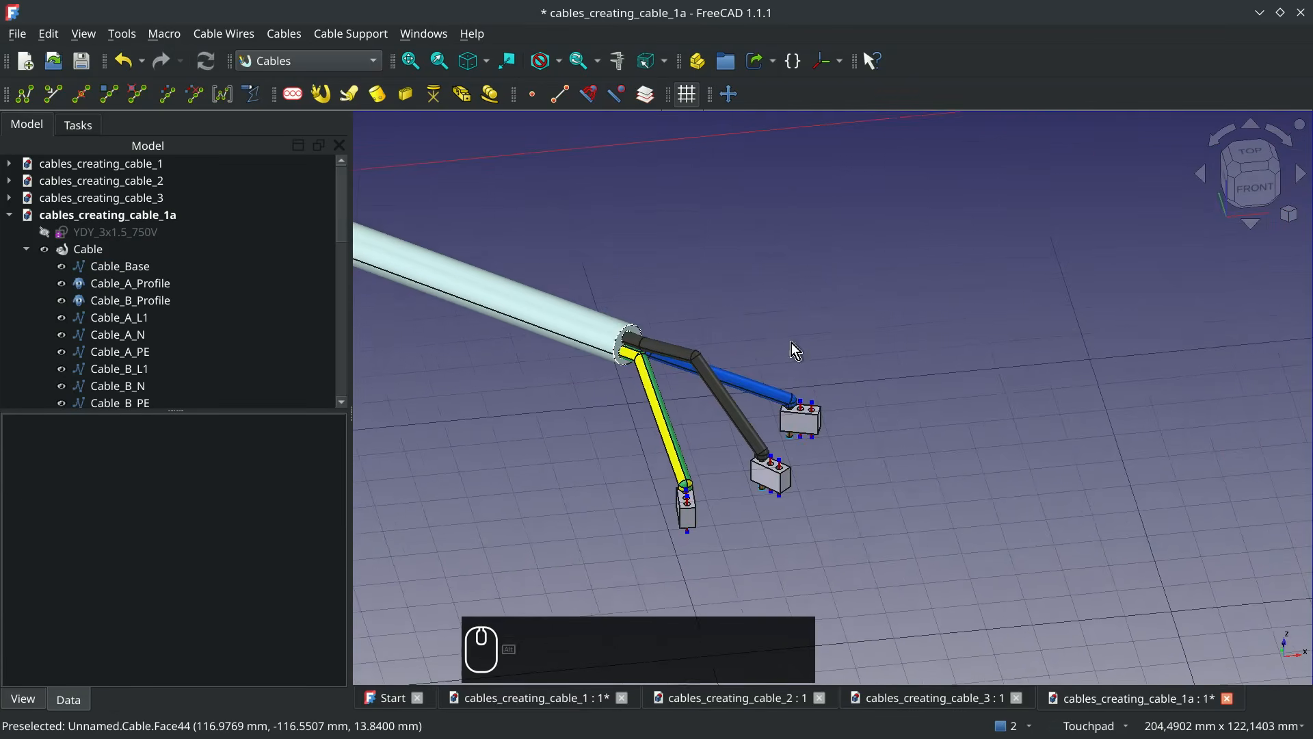
{"action": "key", "text": "shift"}
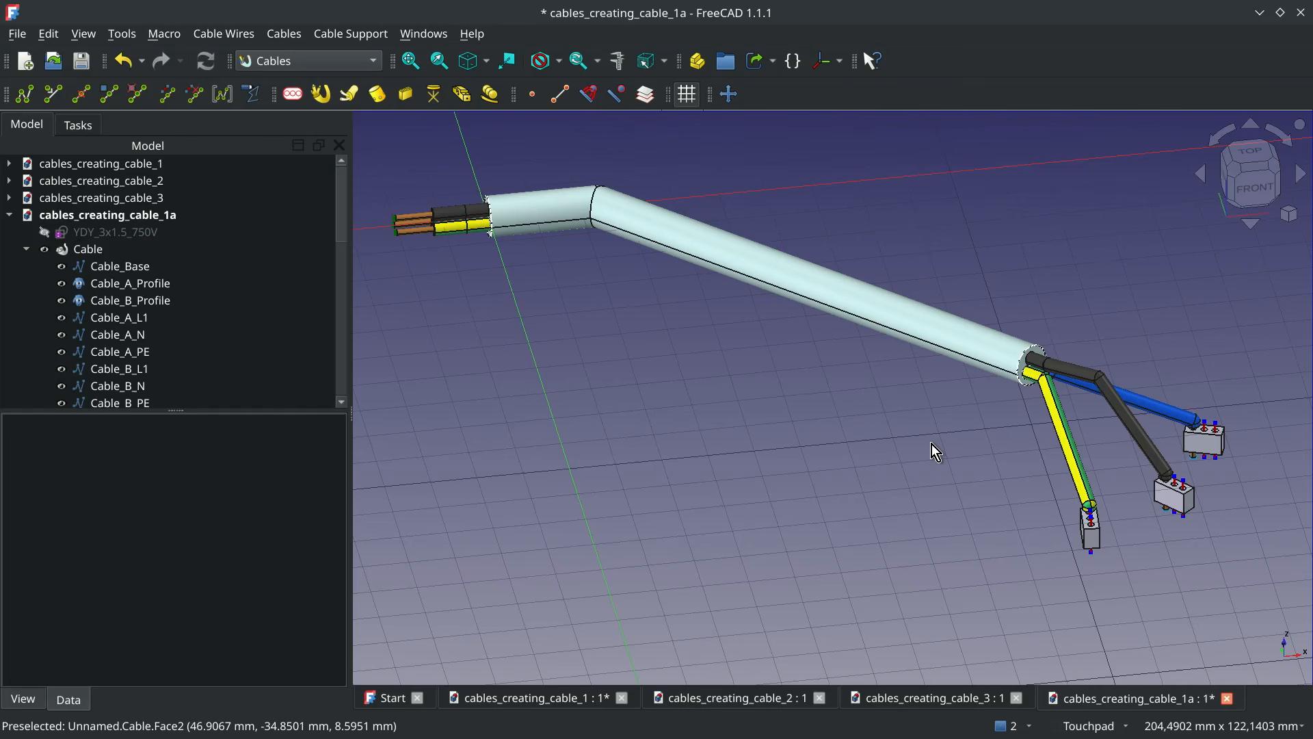
{"action": "left_click", "coordinate": [920, 325]}
{"action": "scroll", "coordinate": [162, 544], "scroll_direction": "down", "scroll_amount": 2}
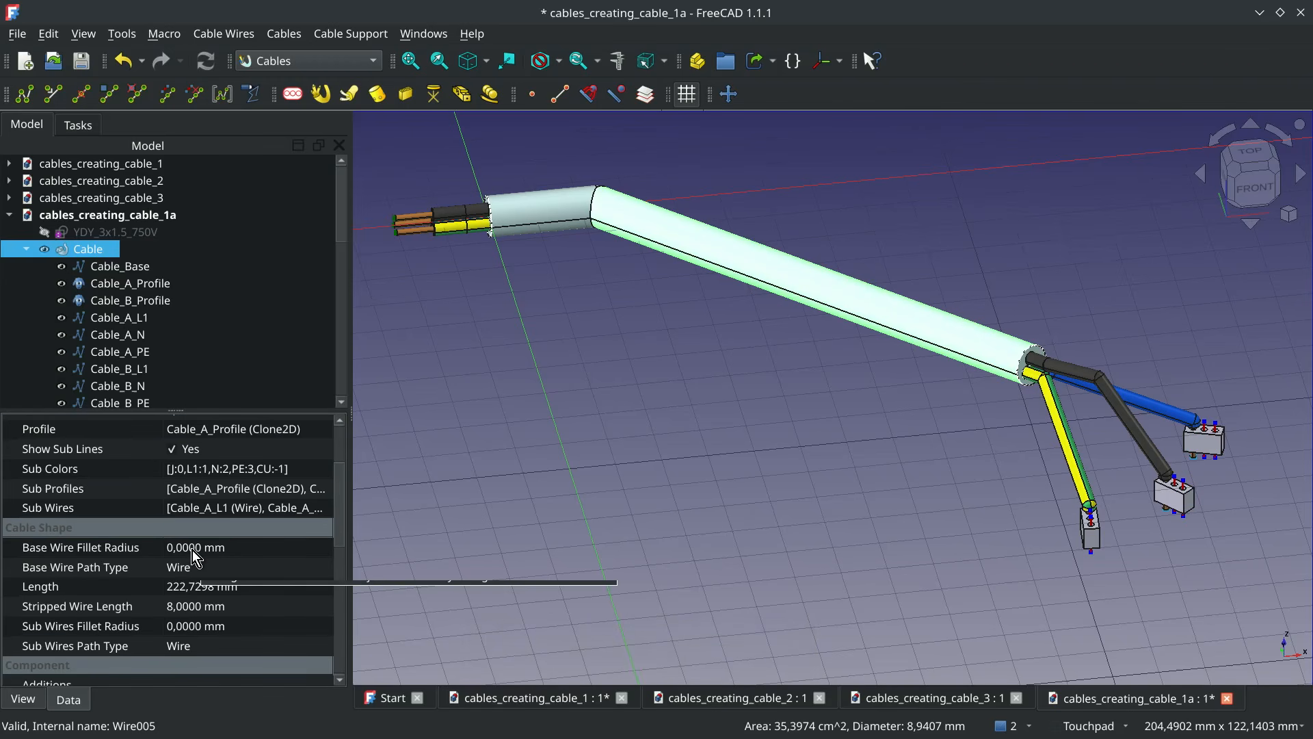
{"action": "left_click", "coordinate": [187, 547]}
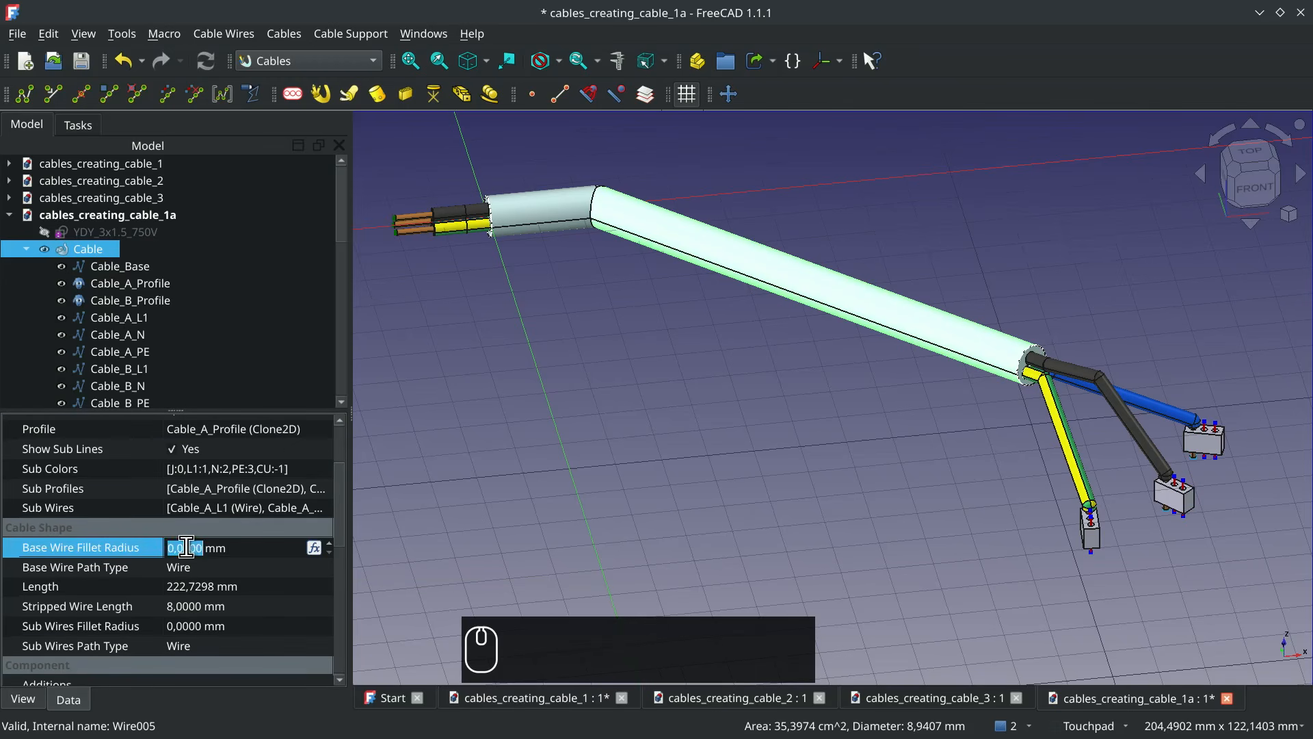
{"action": "type", "text": "30"}
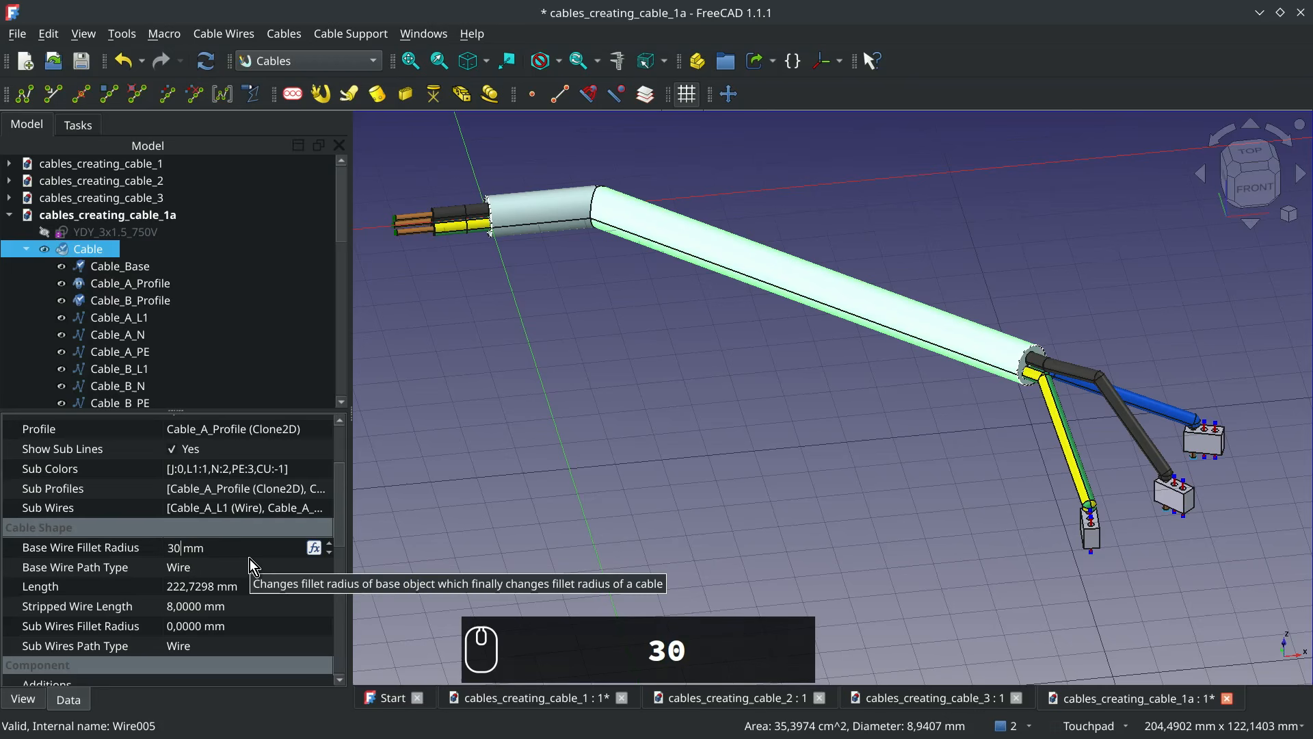
{"action": "key", "text": "Return"}
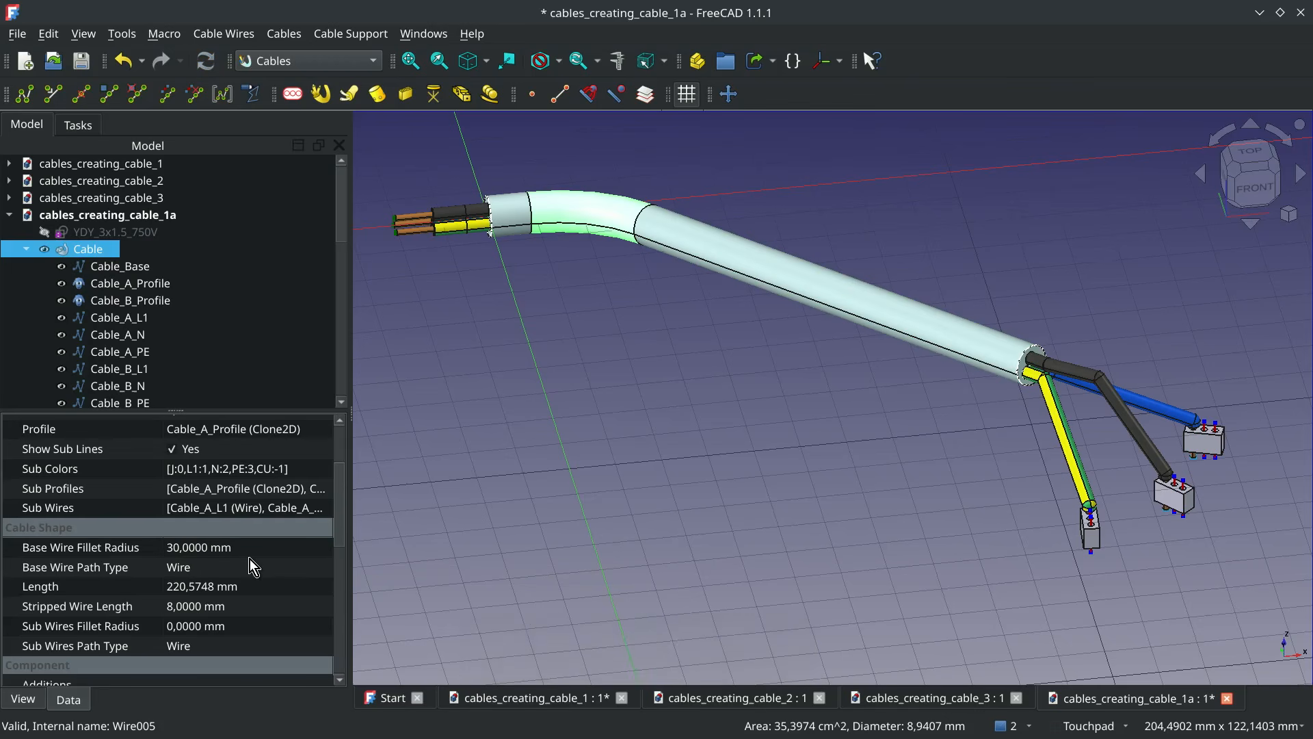
Set the cable's Sub Wires Path Type to BSpline_K and clear the selection
{"action": "scroll", "coordinate": [110, 585], "scroll_direction": "down", "scroll_amount": 1}
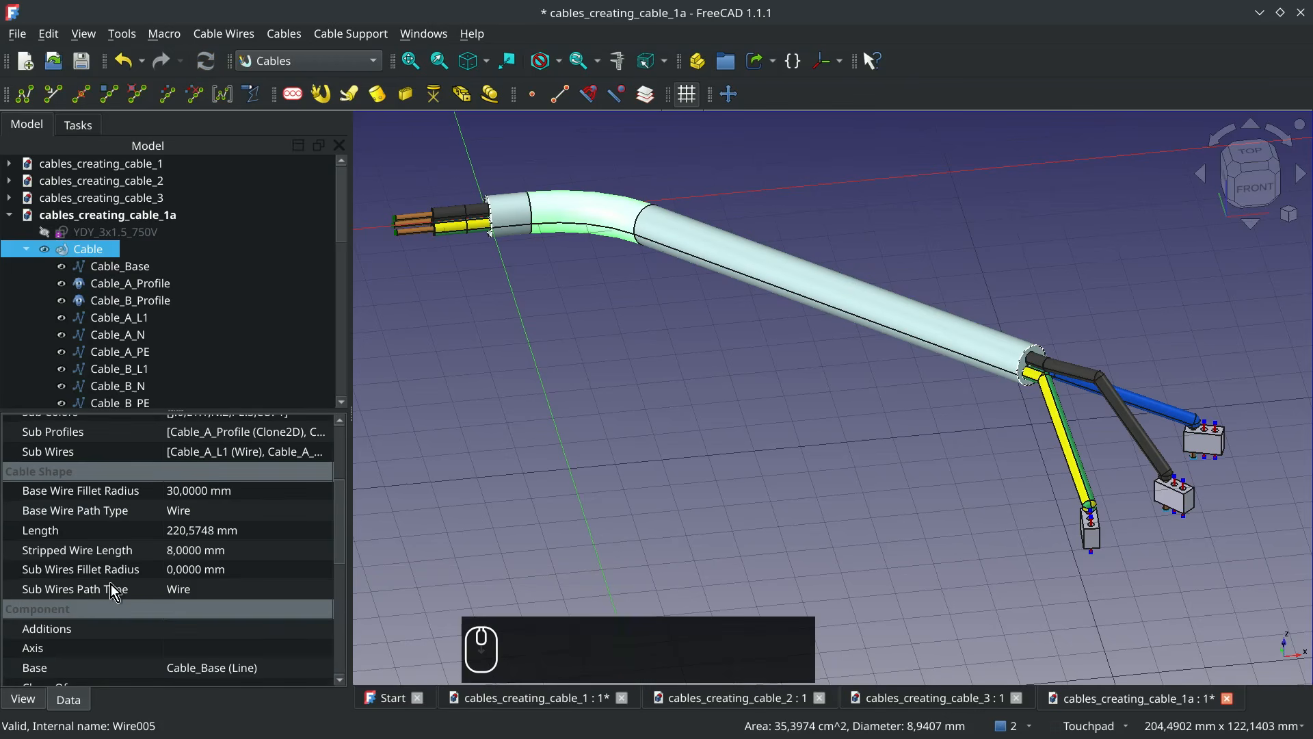
{"action": "left_click", "coordinate": [197, 586]}
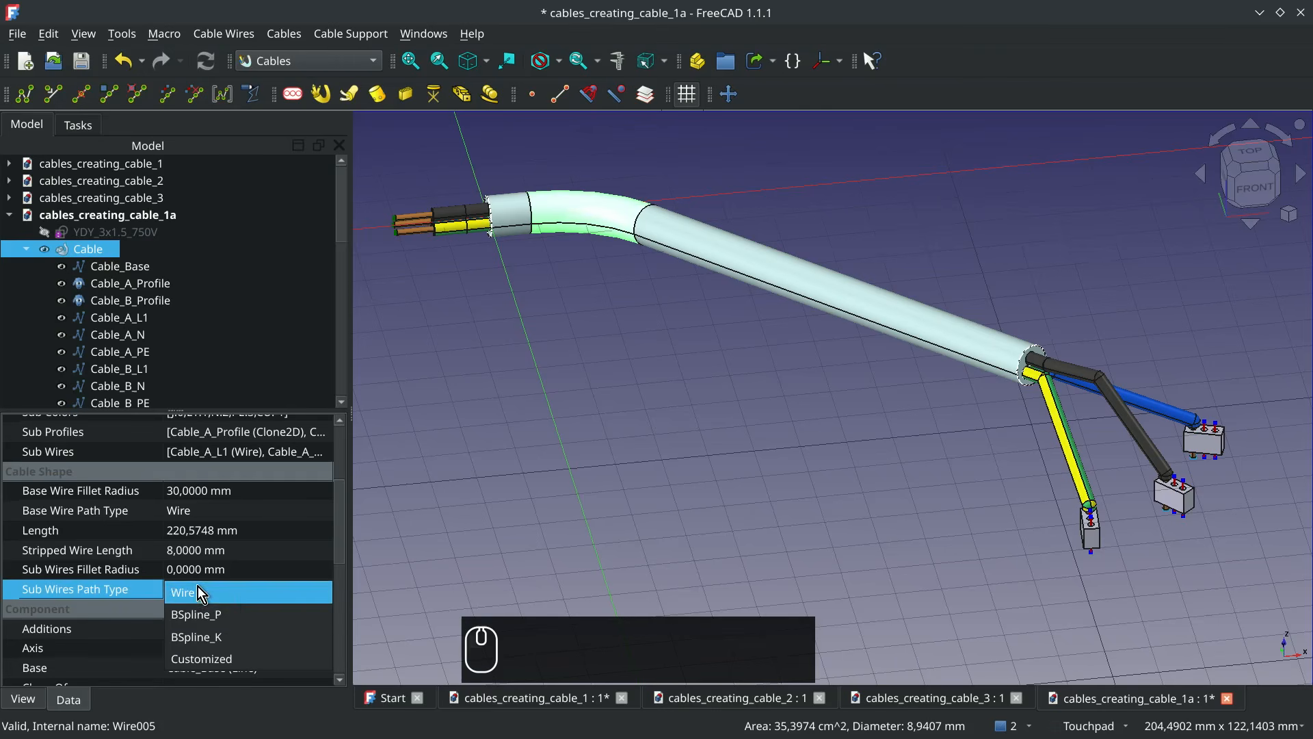
{"action": "left_click", "coordinate": [244, 636]}
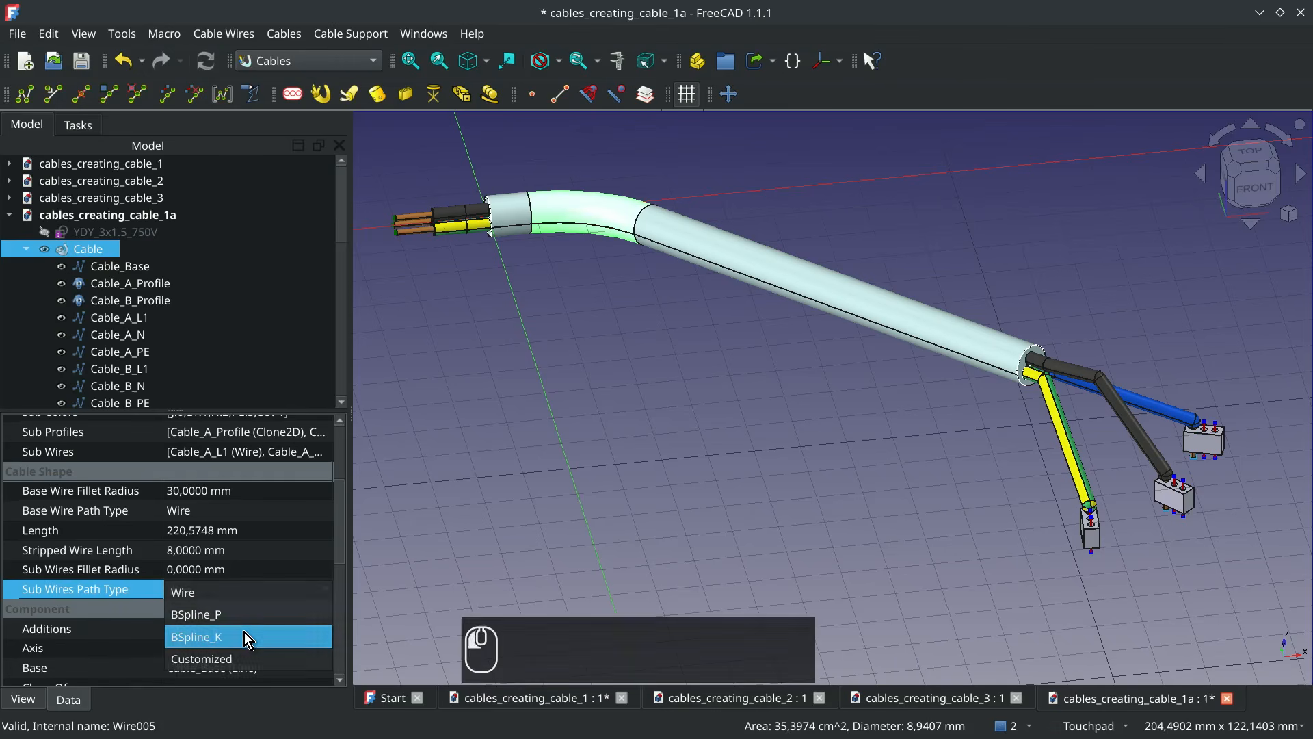
{"action": "left_click", "coordinate": [954, 442]}
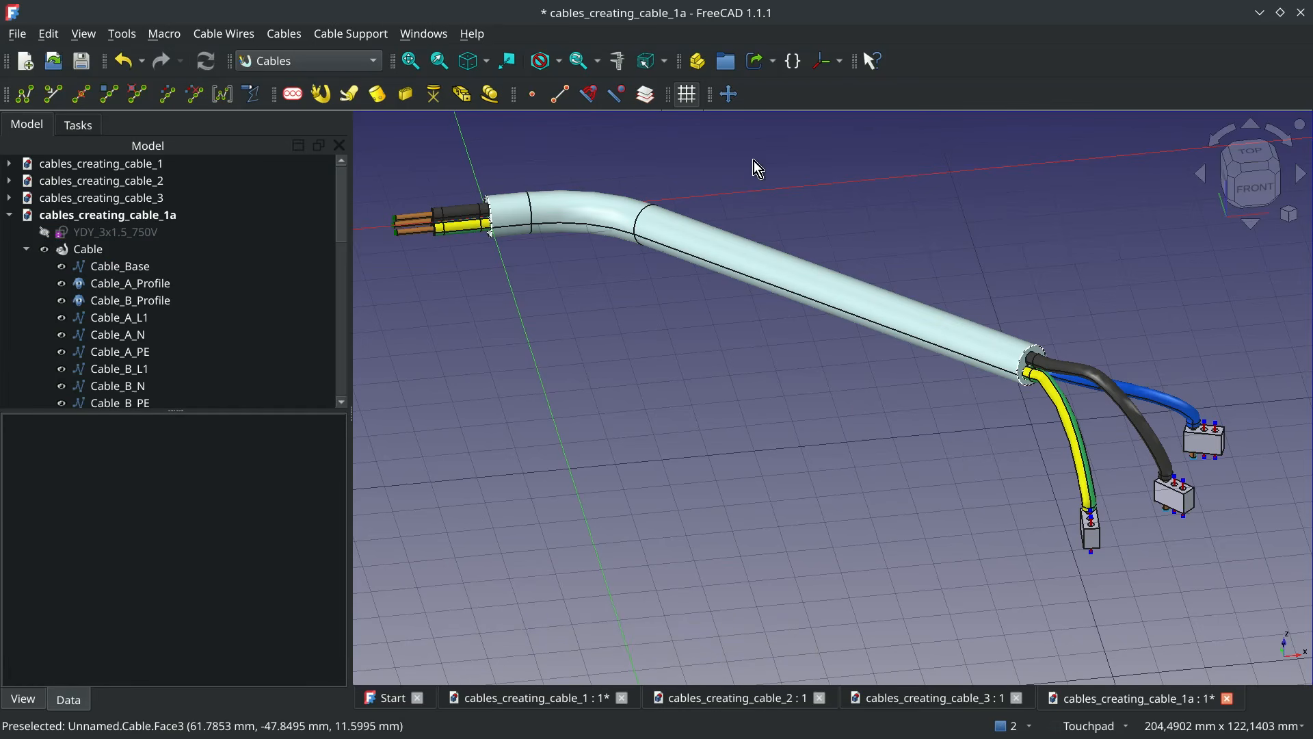
Hide the grid and move CableConnector004 freehand to a new position with Transform
{"action": "left_click", "coordinate": [687, 93]}
{"action": "left_click_drag", "start_coordinate": [872, 308], "coordinate": [501, 310], "text": "alt"}
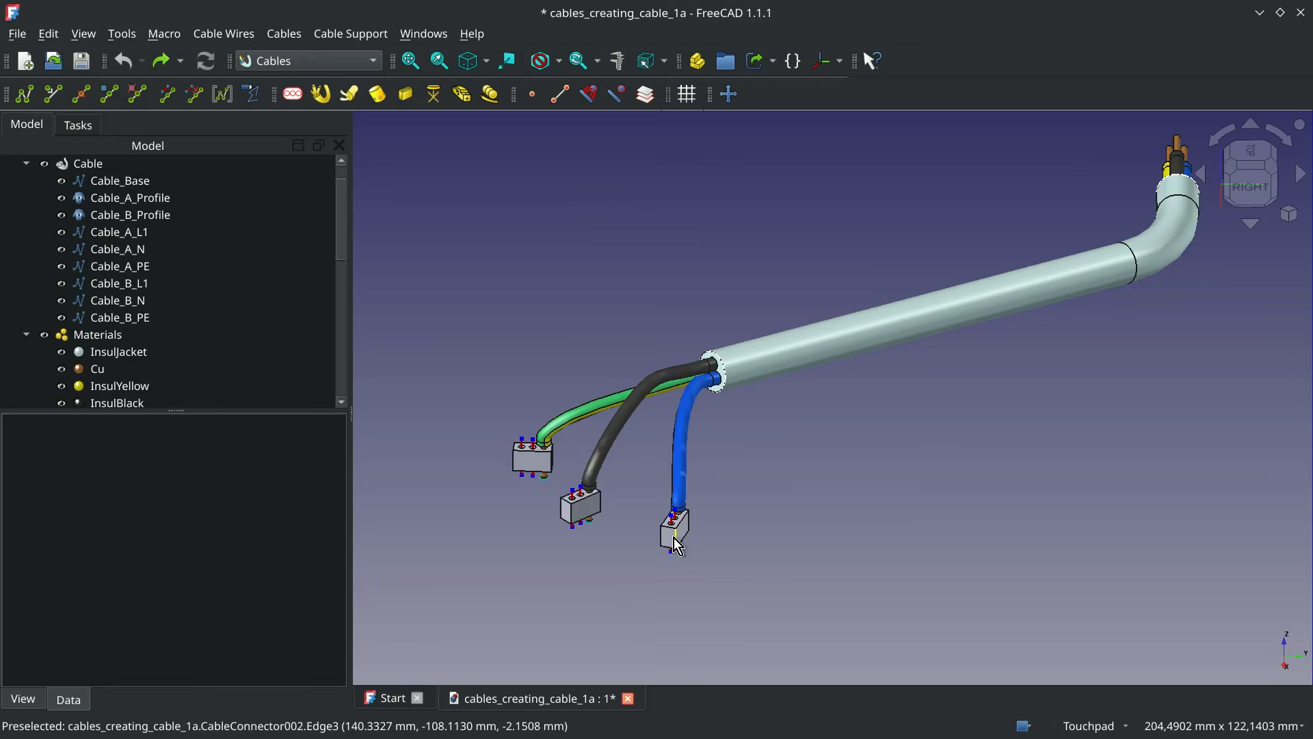
{"action": "left_click", "coordinate": [671, 536]}
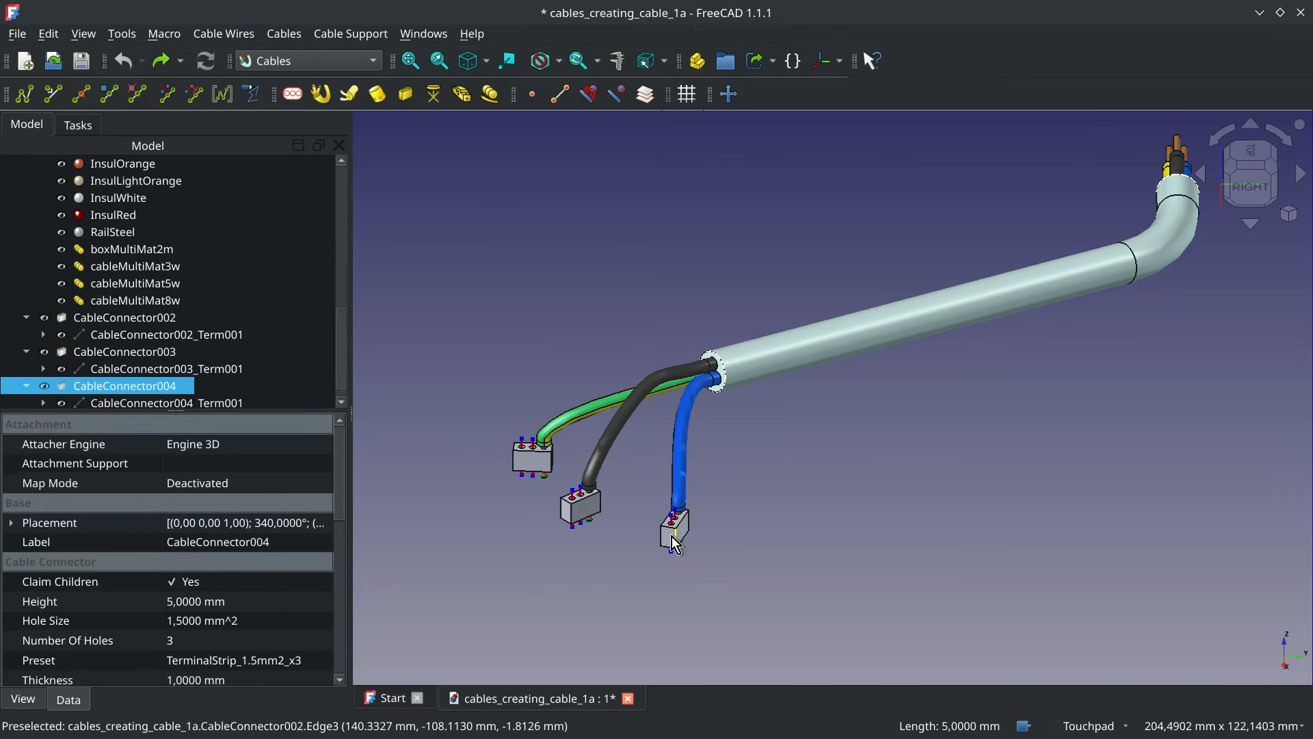
{"action": "right_click", "coordinate": [672, 537]}
{"action": "left_click", "coordinate": [775, 412]}
{"action": "left_click_drag", "start_coordinate": [780, 540], "coordinate": [1088, 592]}
{"action": "left_click", "coordinate": [159, 180]}
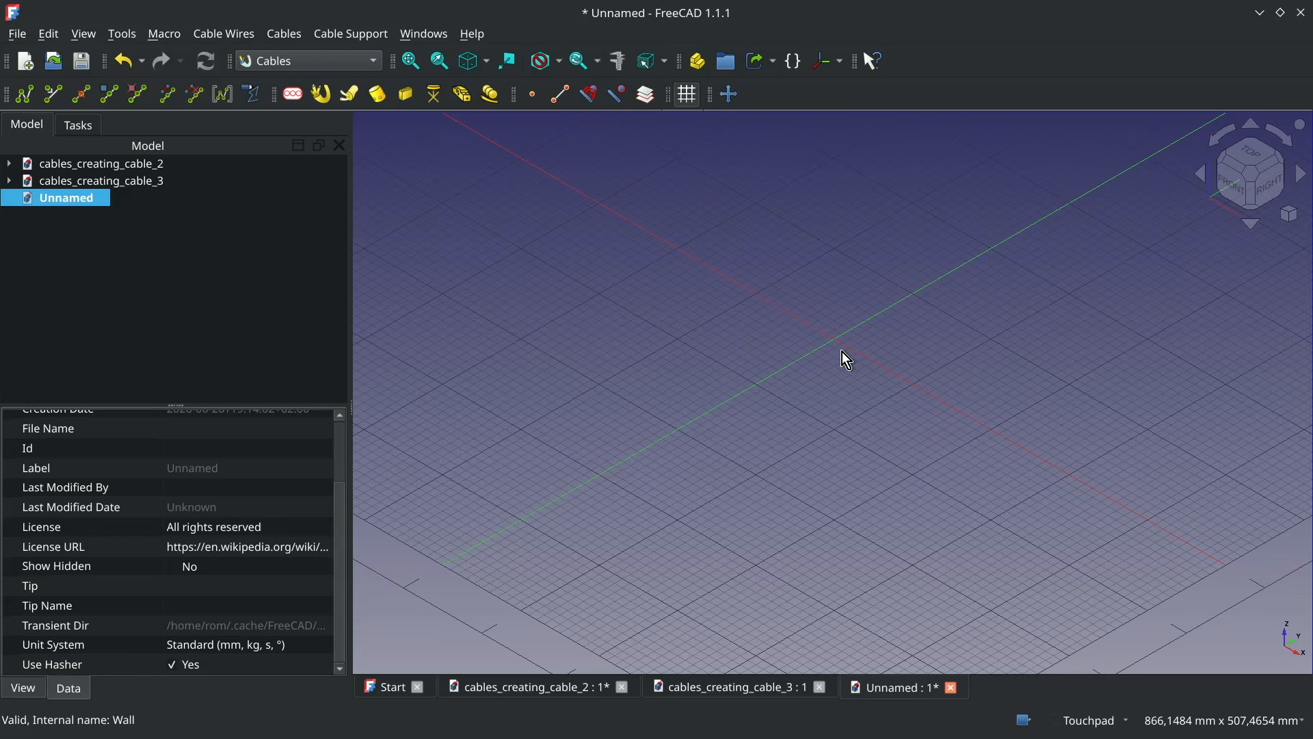
In the BIM workbench, draw an open L-shaped polyline from (0, -500) through the origin to (500, 0), with two 500 mm segments
{"action": "left_click", "coordinate": [354, 59]}
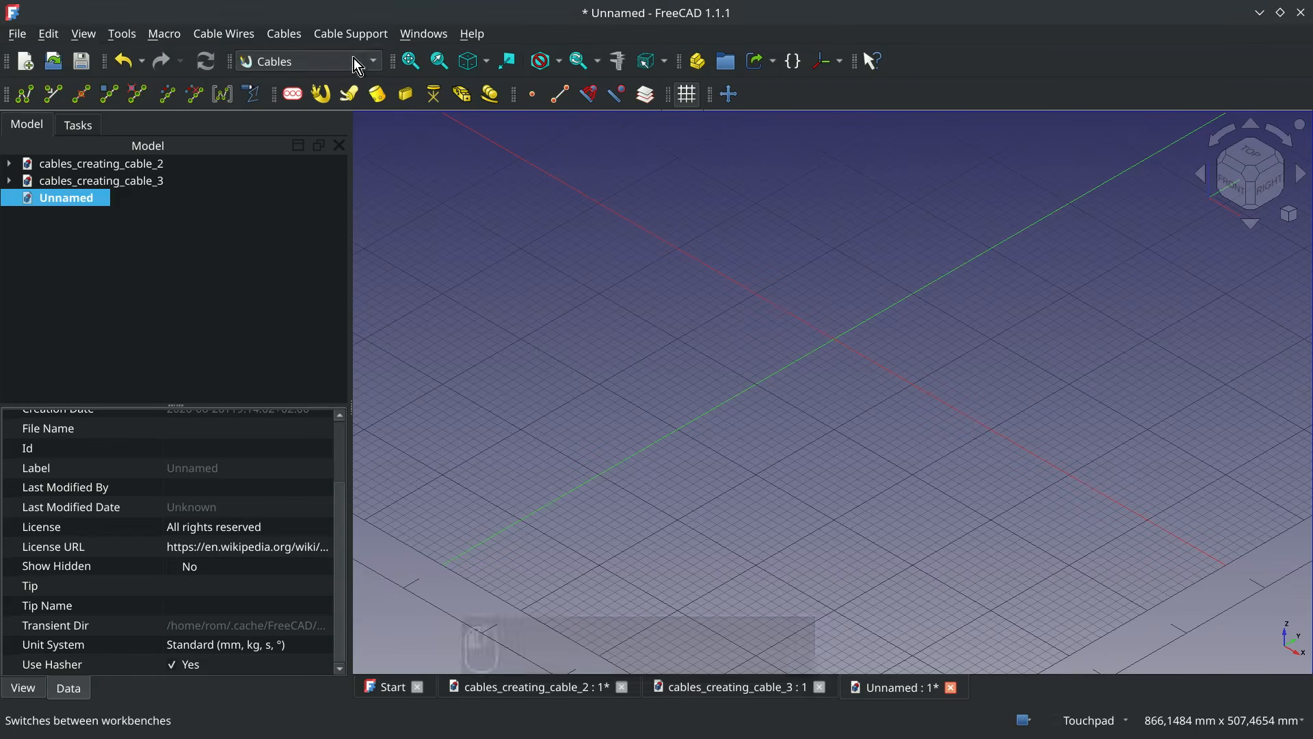
{"action": "left_click", "coordinate": [349, 33]}
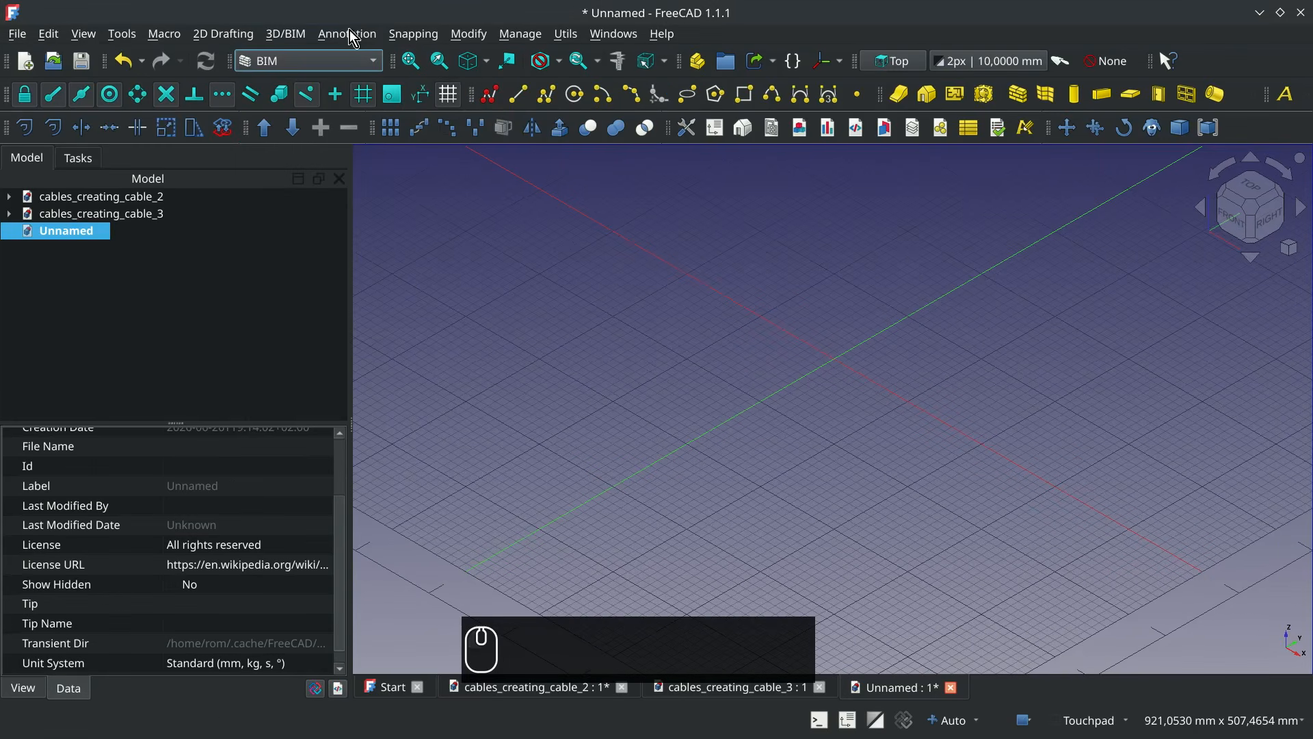
{"action": "left_click", "coordinate": [545, 94]}
{"action": "left_click", "coordinate": [466, 571]}
{"action": "left_click", "coordinate": [836, 362]}
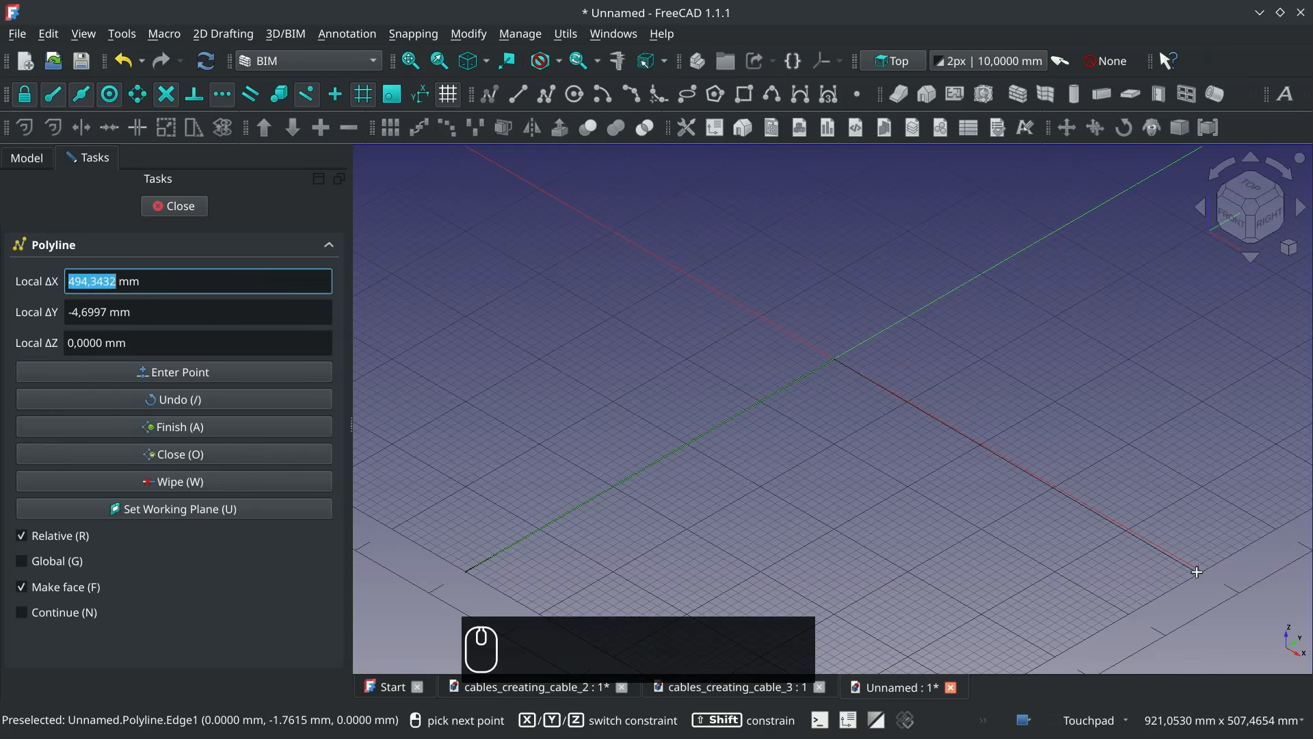
{"action": "left_click", "coordinate": [1202, 573]}
{"action": "left_click", "coordinate": [175, 206]}
Create a wall from the L-shaped polyline and set its width to 100 mm and height to 500 mm
{"action": "left_click", "coordinate": [95, 255]}
{"action": "left_click", "coordinate": [1018, 97]}
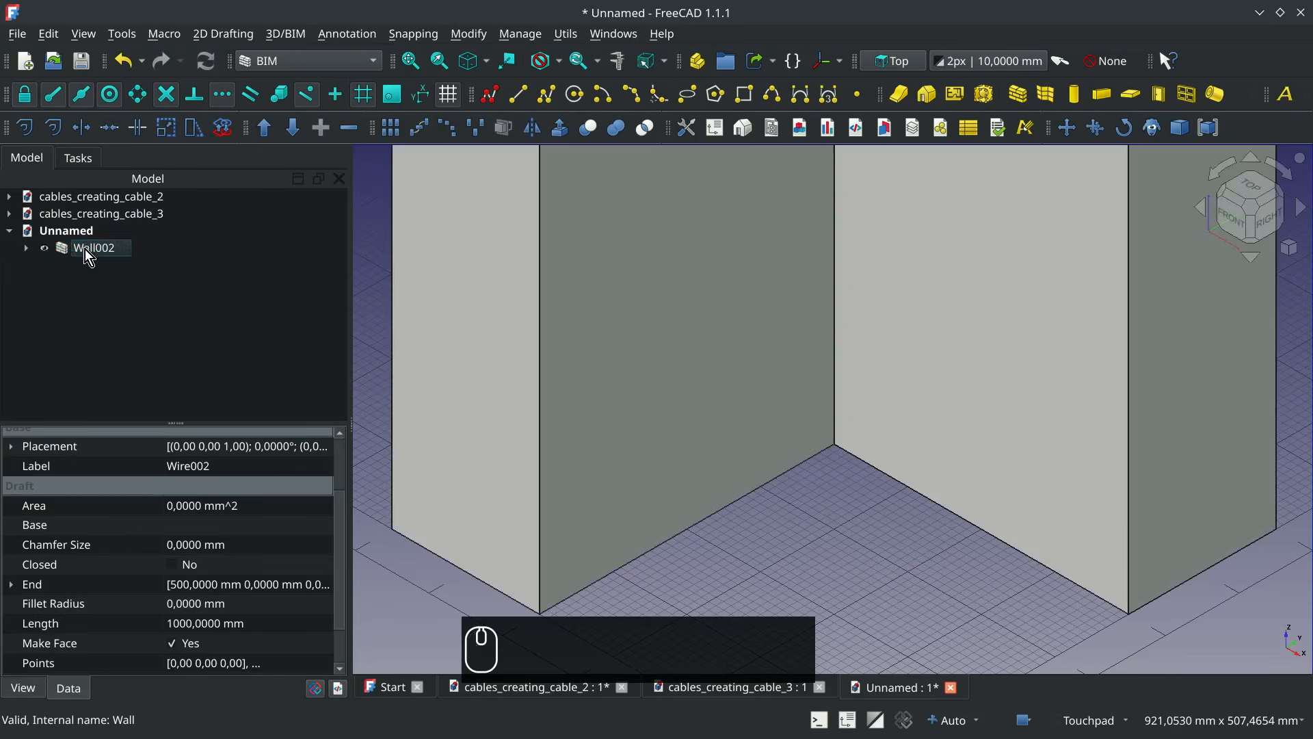
{"action": "left_click", "coordinate": [85, 249]}
{"action": "left_click", "coordinate": [200, 662]}
{"action": "type", "text": "100"}
{"action": "left_click", "coordinate": [205, 527]}
{"action": "type", "text": "500"}
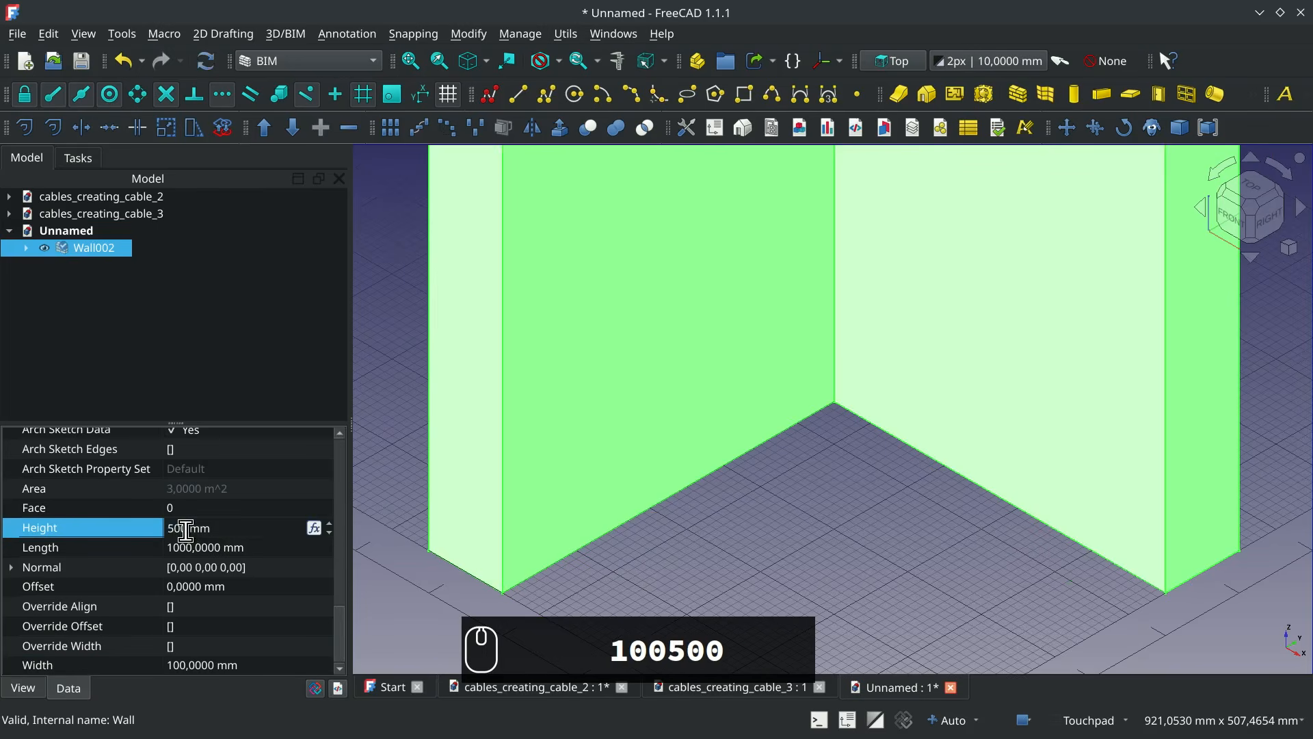
{"action": "key", "text": "Return"}
Set the transparency of the L-shaped wall to 60 and clear the selection
{"action": "scroll", "coordinate": [834, 368], "scroll_direction": "down", "scroll_amount": 3}
{"action": "middle_click_drag", "start_coordinate": [835, 384], "coordinate": [833, 501], "text": "shift"}
{"action": "scroll", "coordinate": [840, 450], "scroll_direction": "up", "scroll_amount": 2}
{"action": "left_click", "coordinate": [832, 524]}
{"action": "left_click", "coordinate": [75, 248]}
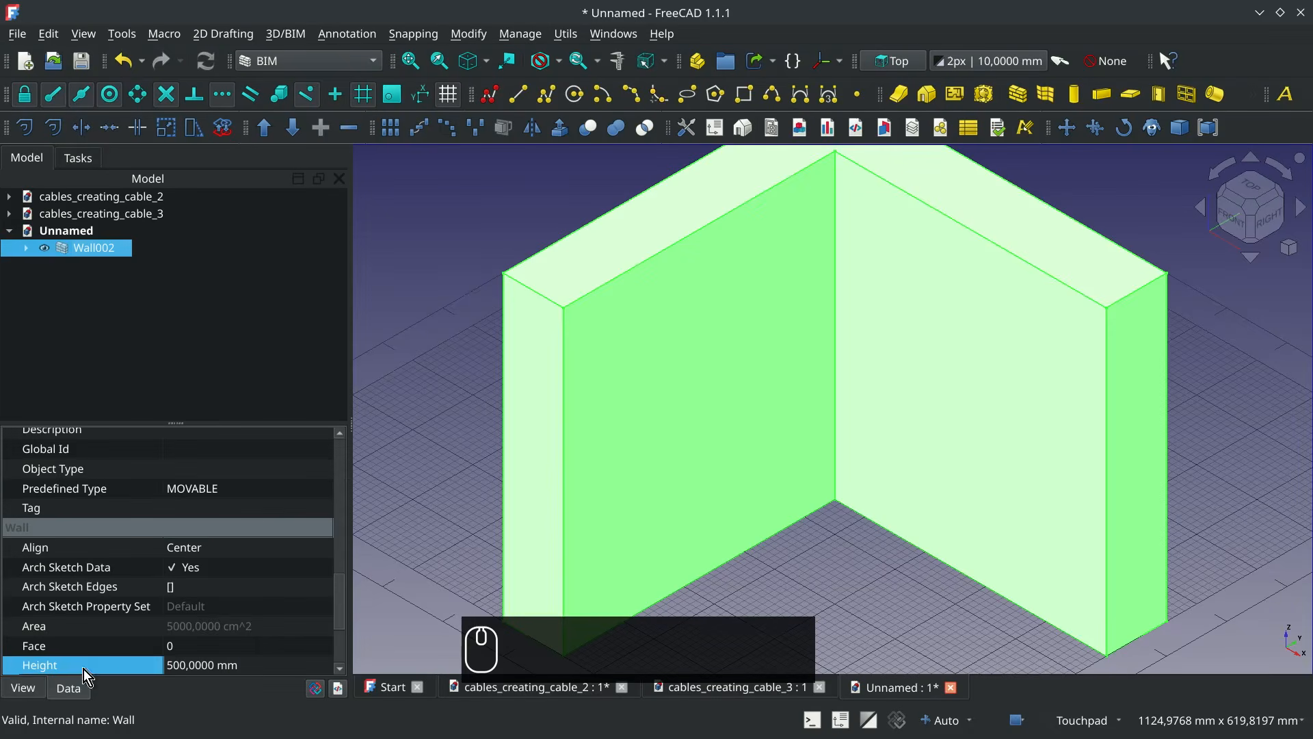
{"action": "left_click", "coordinate": [23, 688]}
{"action": "left_click", "coordinate": [140, 665]}
{"action": "type", "text": "60"}
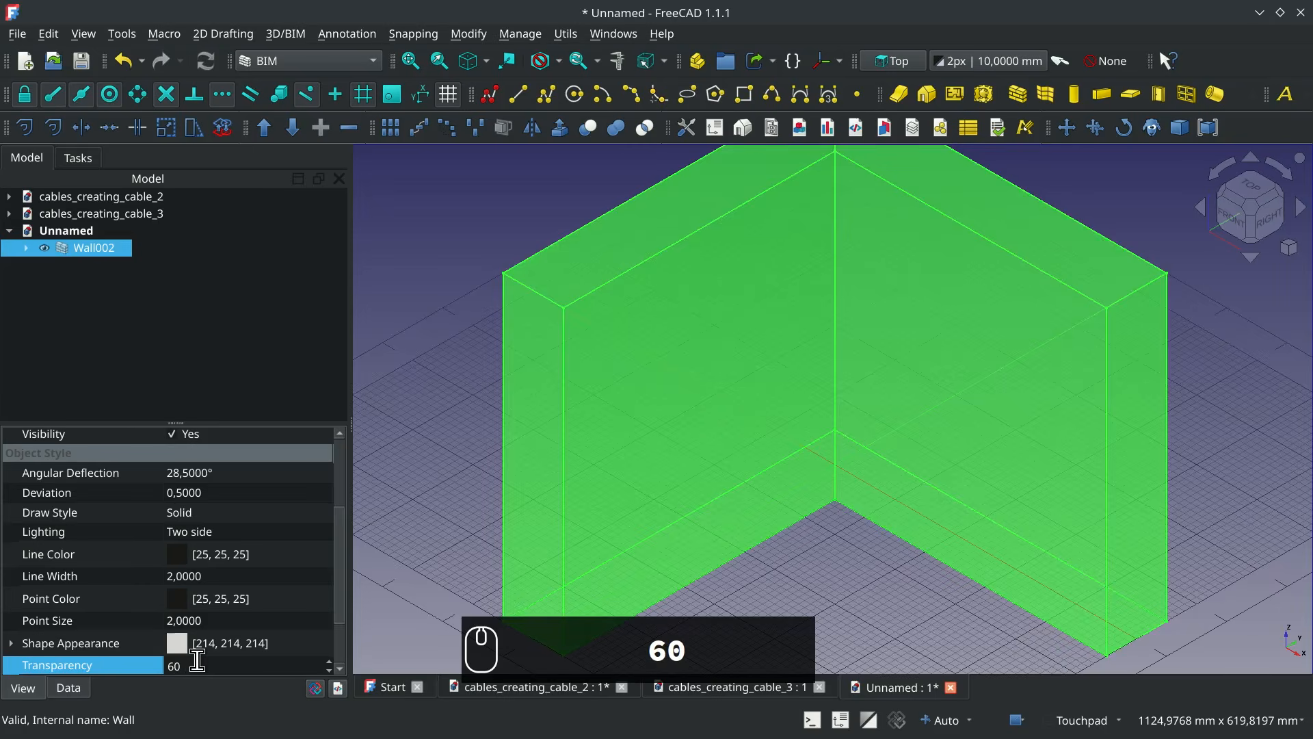
{"action": "key", "text": "Return"}
{"action": "left_click", "coordinate": [838, 523]}
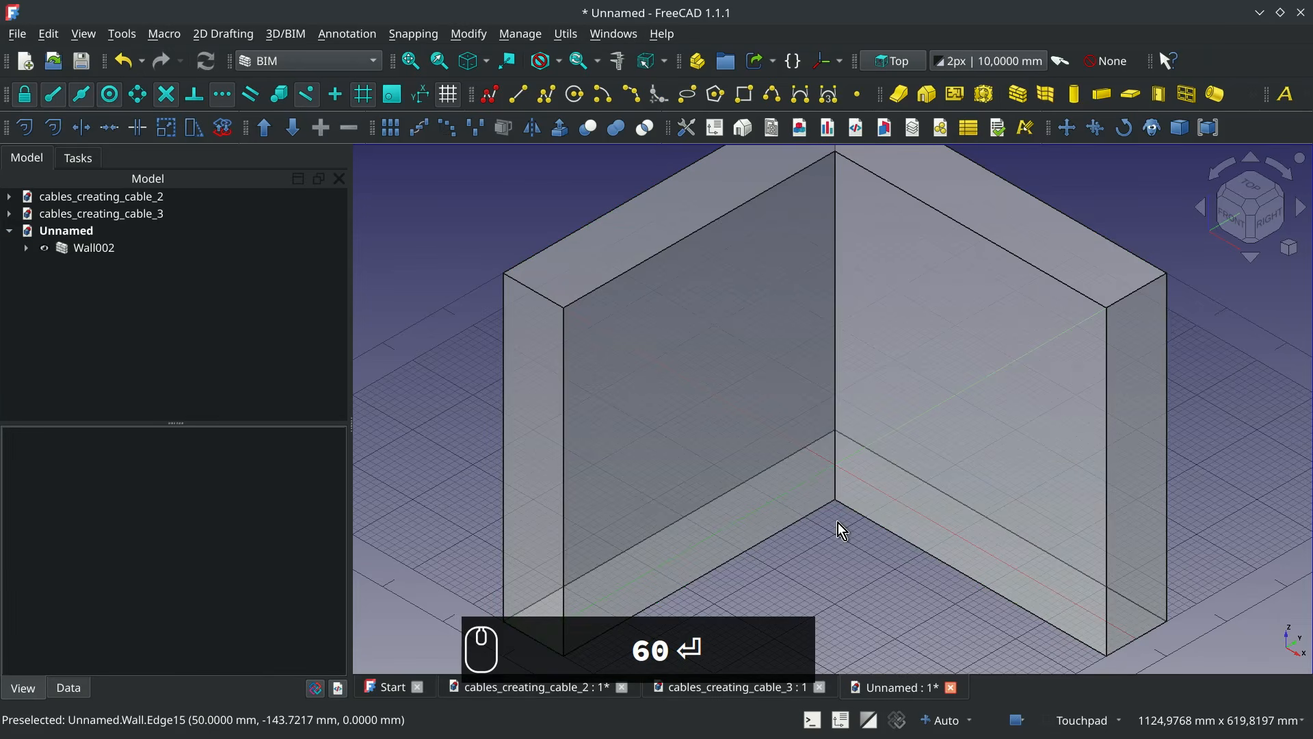
In the Cables workbench, add a 1G_FlushMnt_Round_D60_h62 cable box at the wall's inner upper vertex (50, -500, 500), with reference plane YZ
{"action": "left_click", "coordinate": [326, 59]}
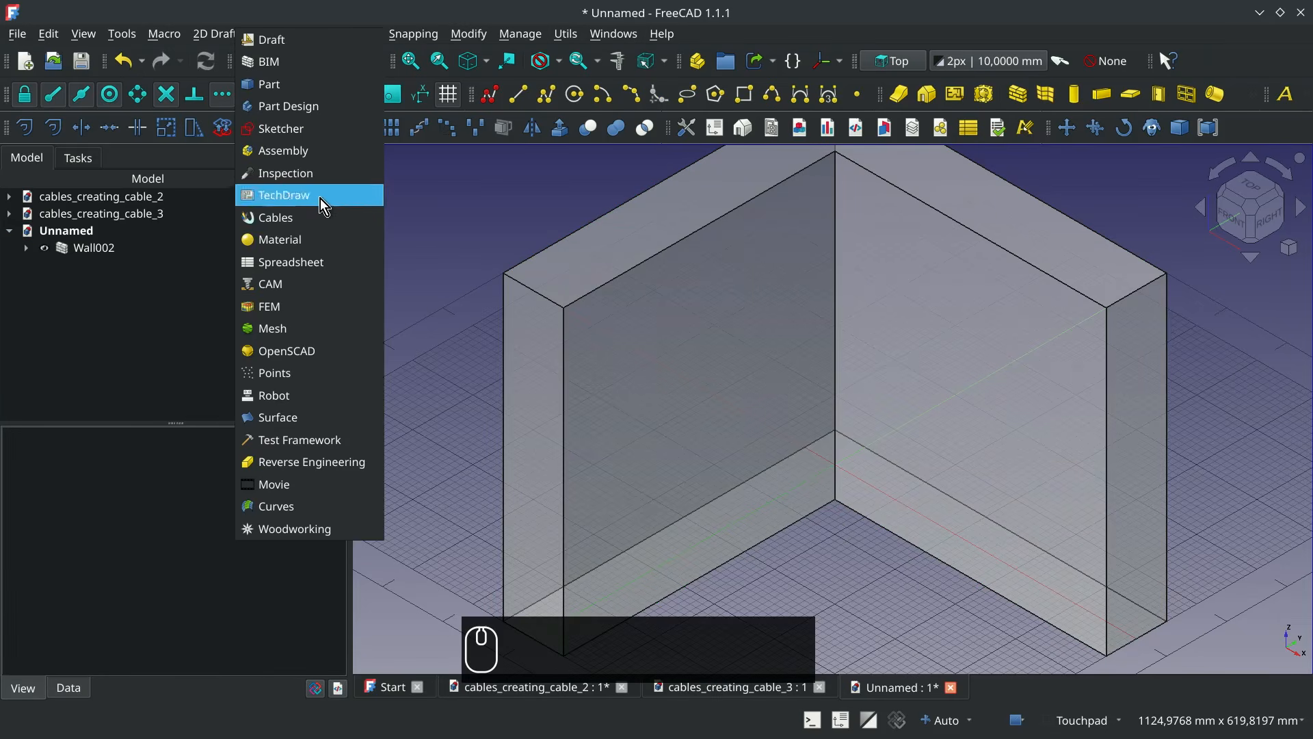
{"action": "left_click", "coordinate": [321, 218]}
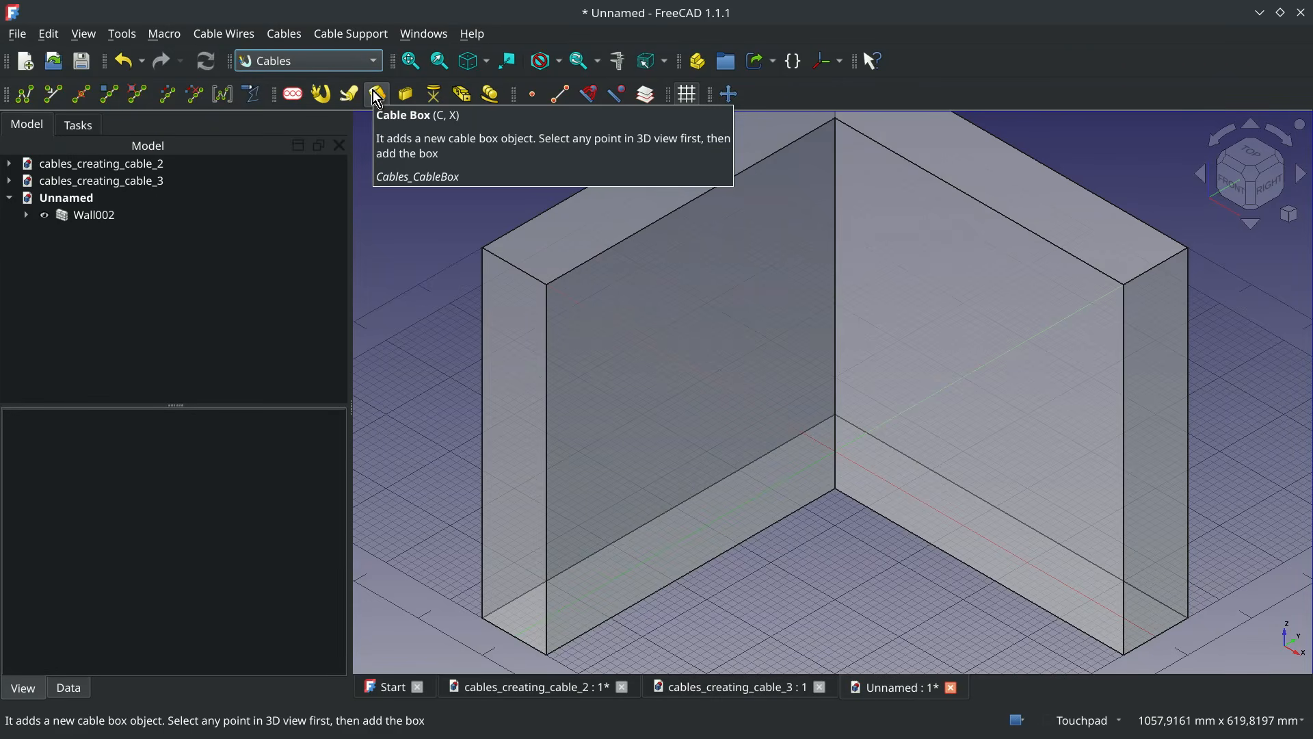
{"action": "left_click", "coordinate": [547, 282]}
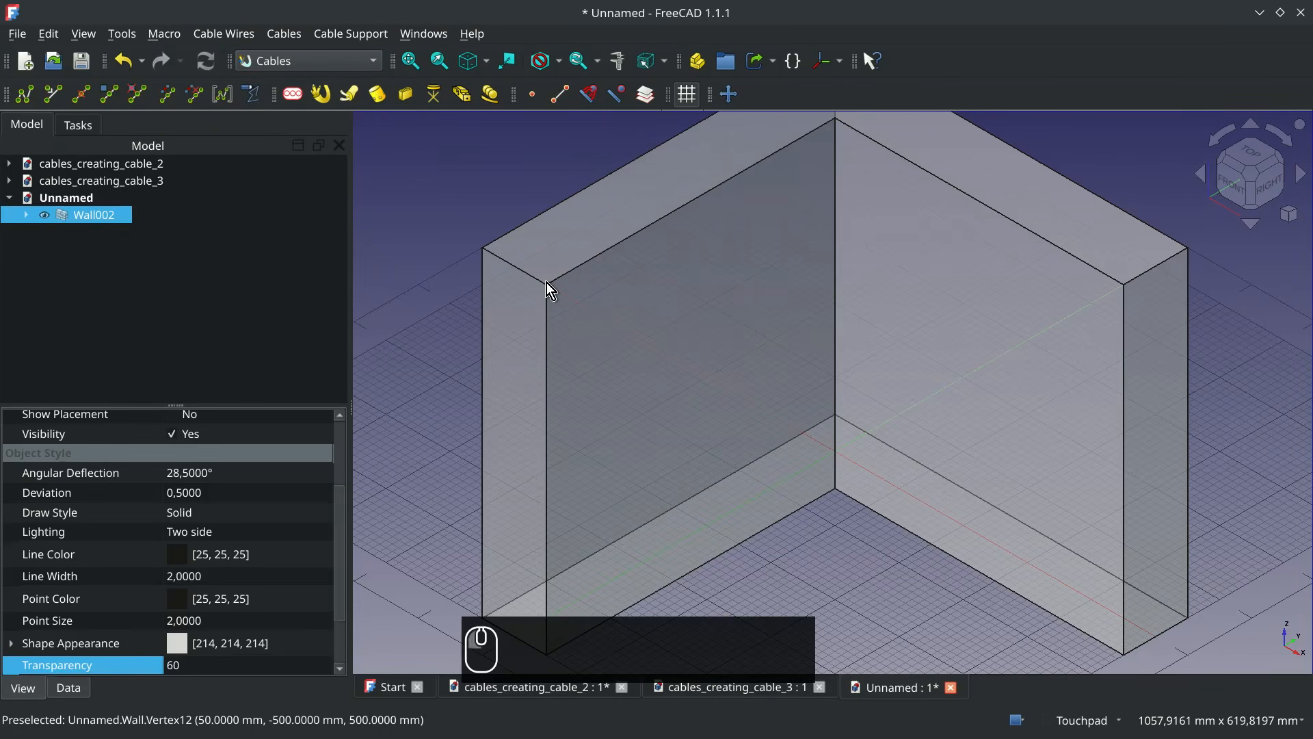
{"action": "left_click", "coordinate": [381, 95]}
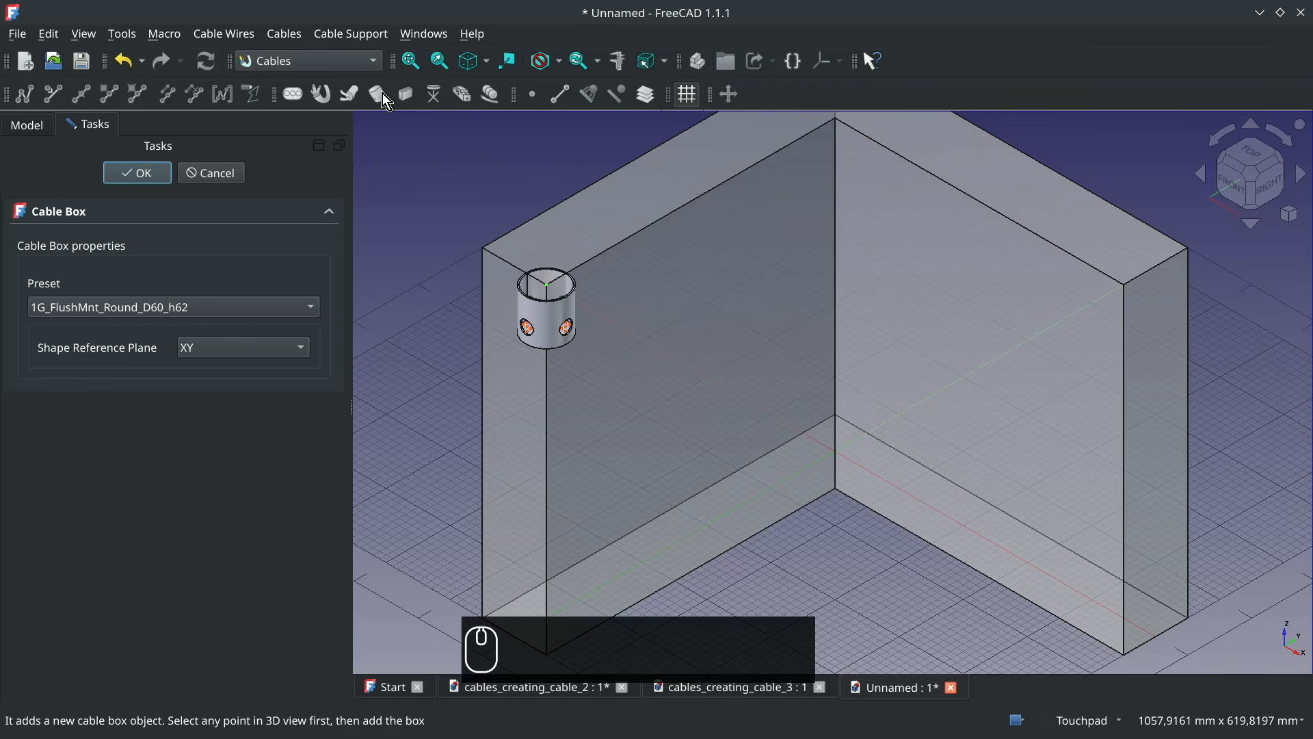
{"action": "left_click", "coordinate": [266, 345]}
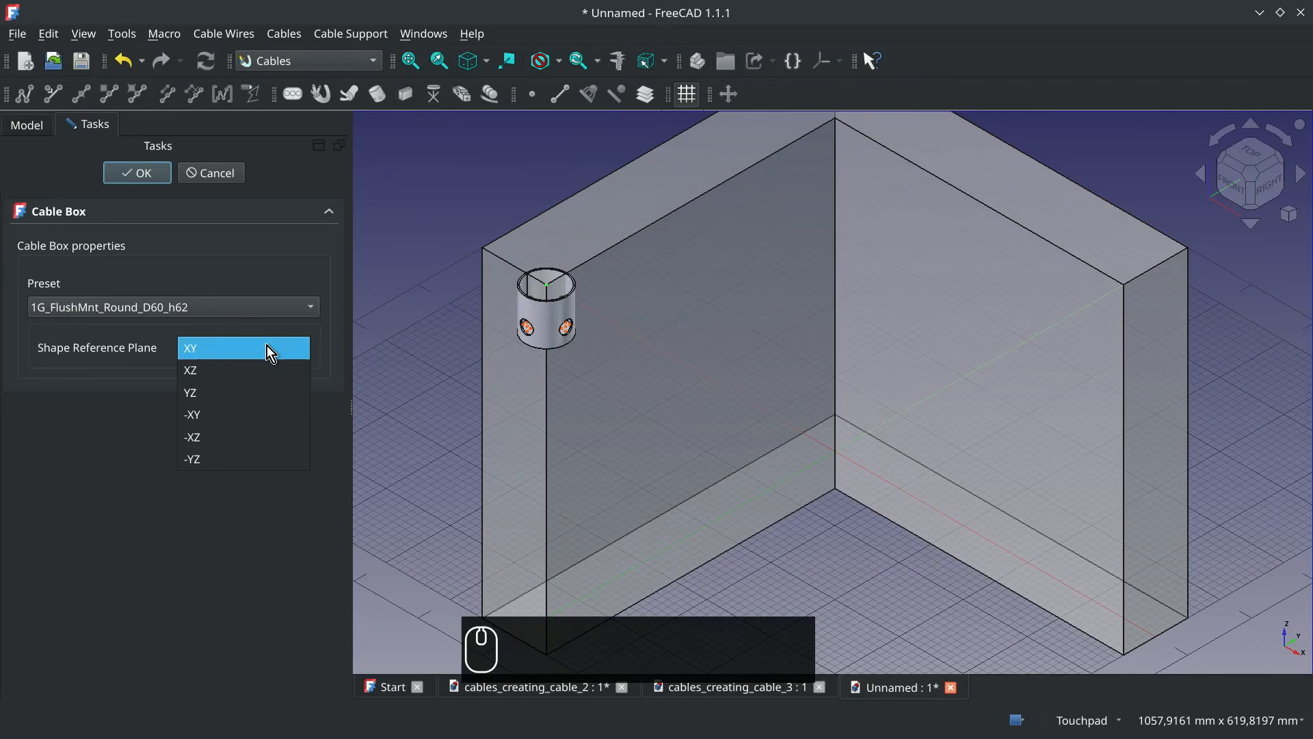
{"action": "left_click", "coordinate": [266, 384]}
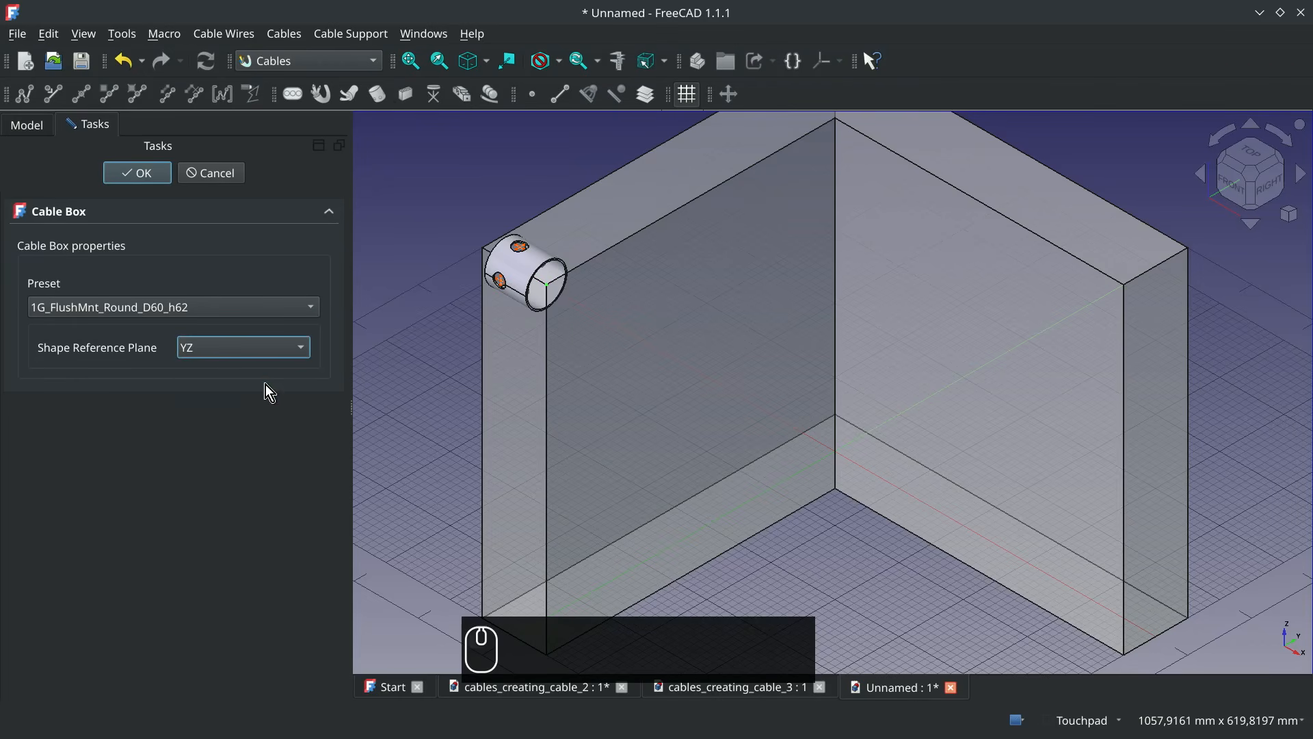
{"action": "left_click", "coordinate": [164, 171]}
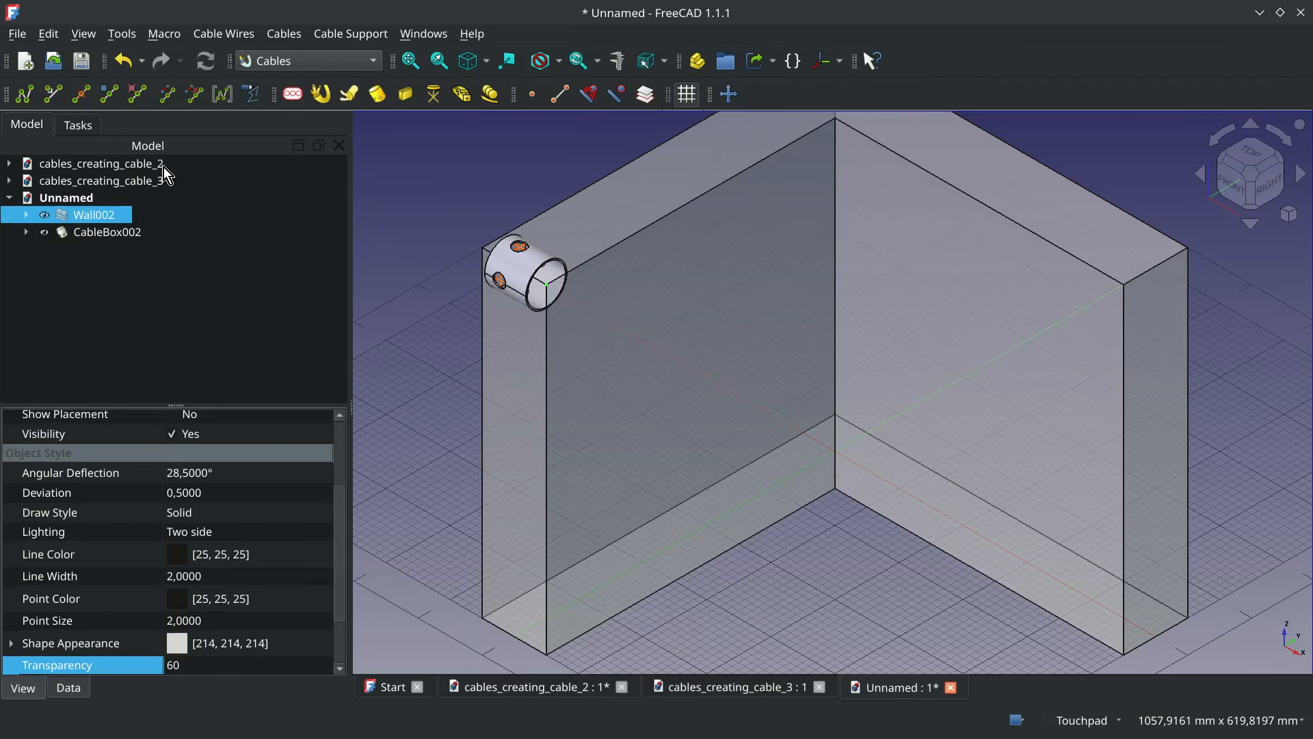
Move the cable box 200 mm in the positive Y direction along the wall's upper inner edge
{"action": "left_click", "coordinate": [103, 234]}
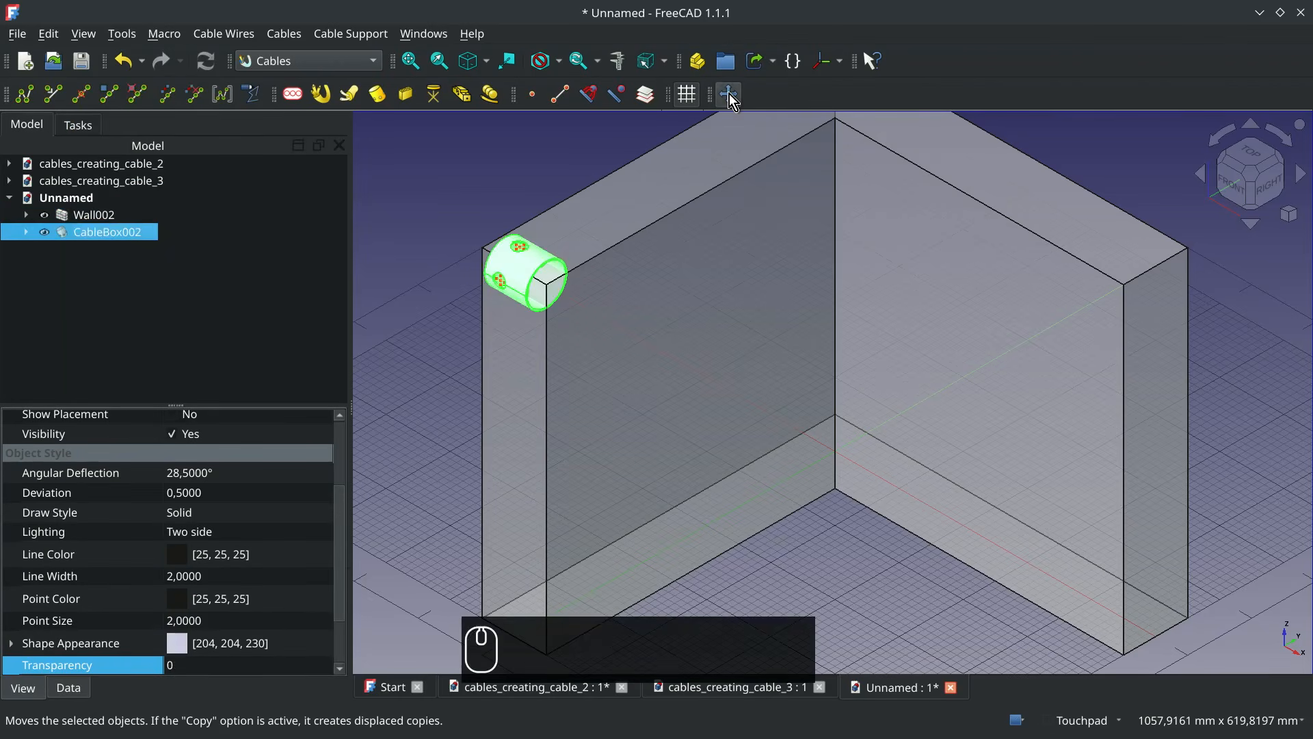
{"action": "left_click", "coordinate": [730, 94]}
{"action": "left_click", "coordinate": [547, 283]}
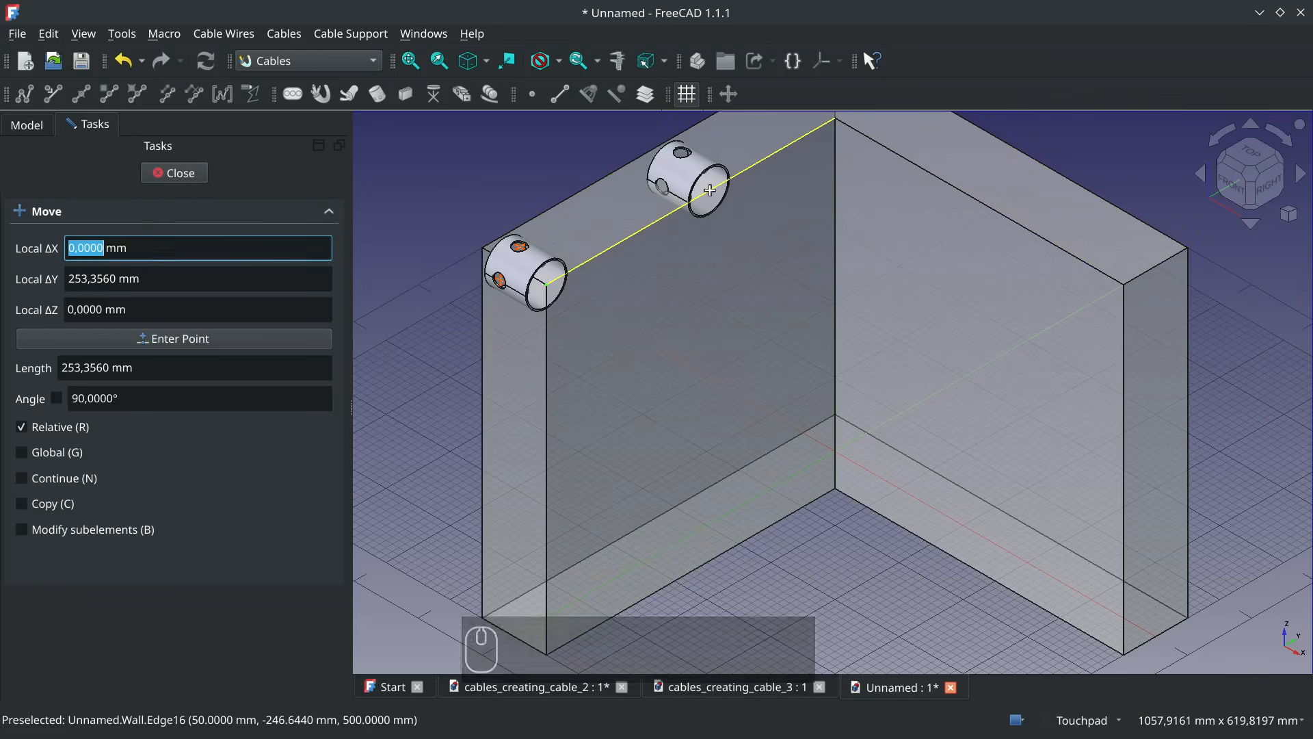
{"action": "key", "text": "Tab"}
{"action": "key", "text": "Tab"}
{"action": "key", "text": "Tab"}
{"action": "key", "text": "Tab"}
{"action": "type", "text": "200"}
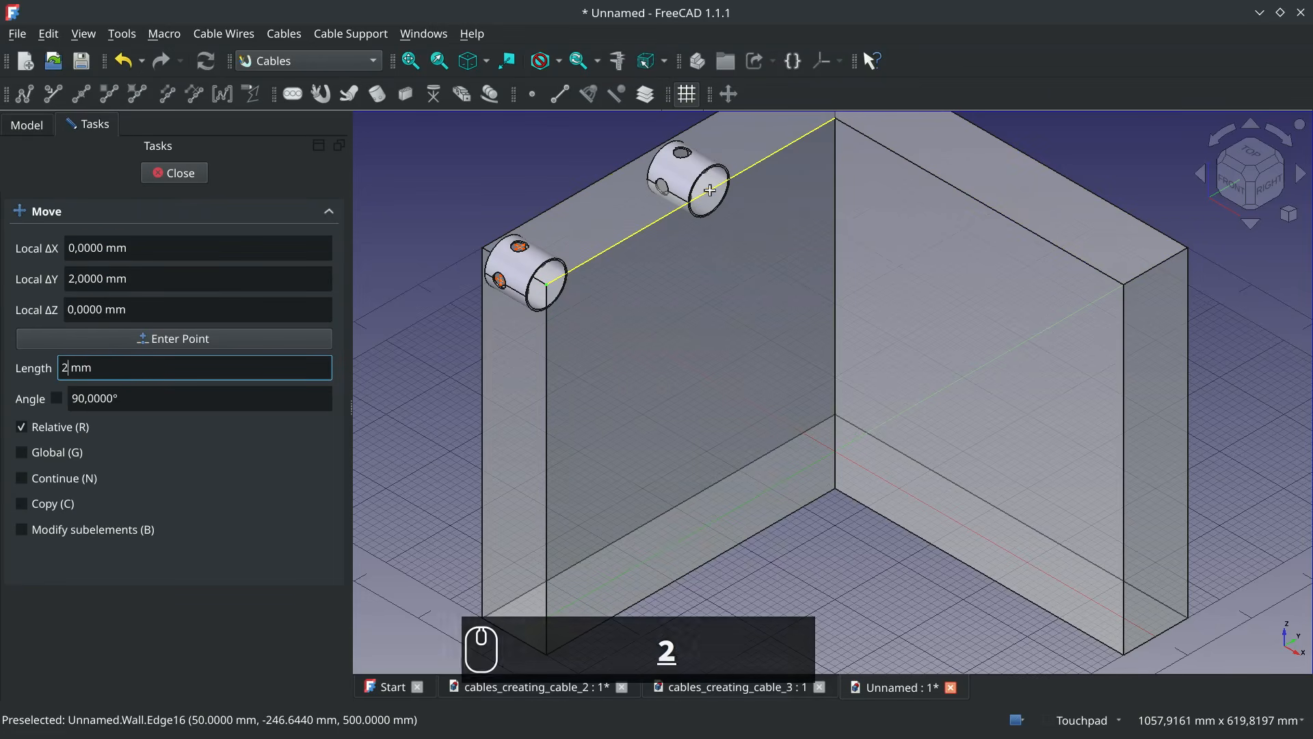
{"action": "key", "text": "Return"}
{"action": "key", "text": "Return"}
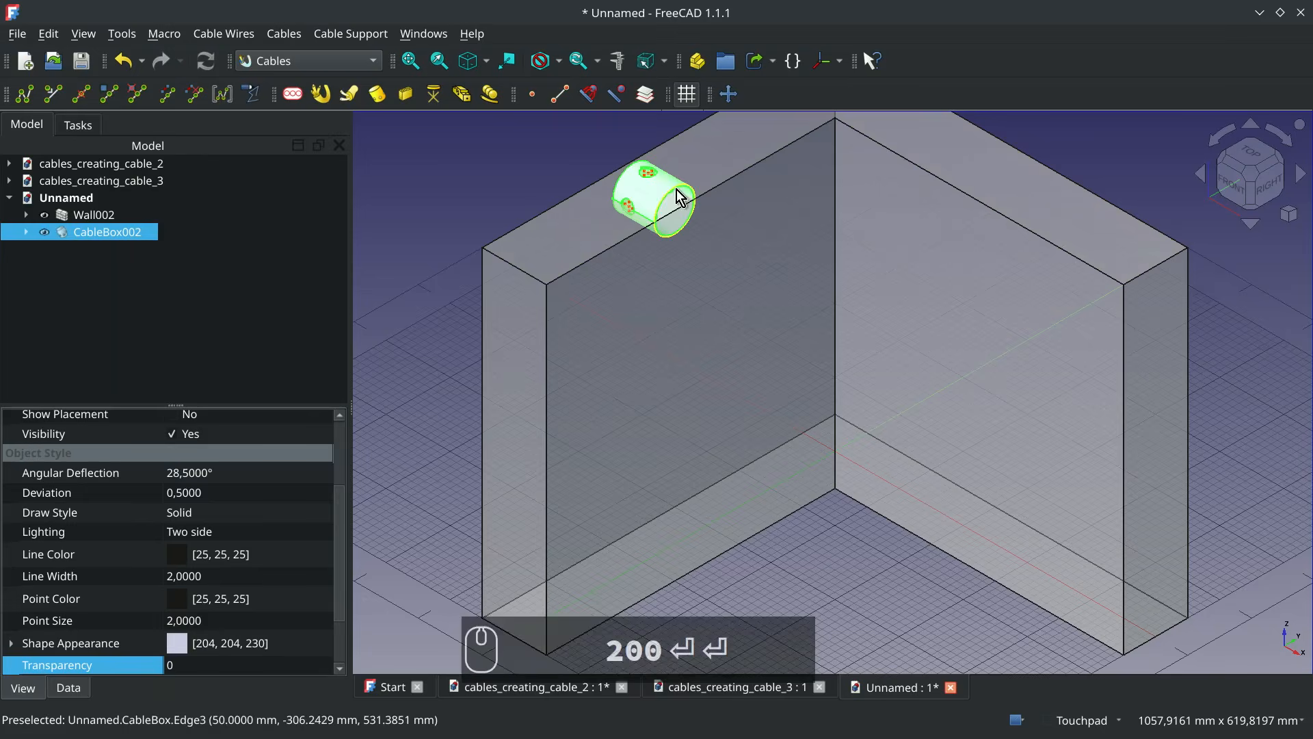
Move the same cable box down along Z by -300 mm, using the wall's upper vertex (50, -500, 500) as base point
{"action": "left_click", "coordinate": [730, 94]}
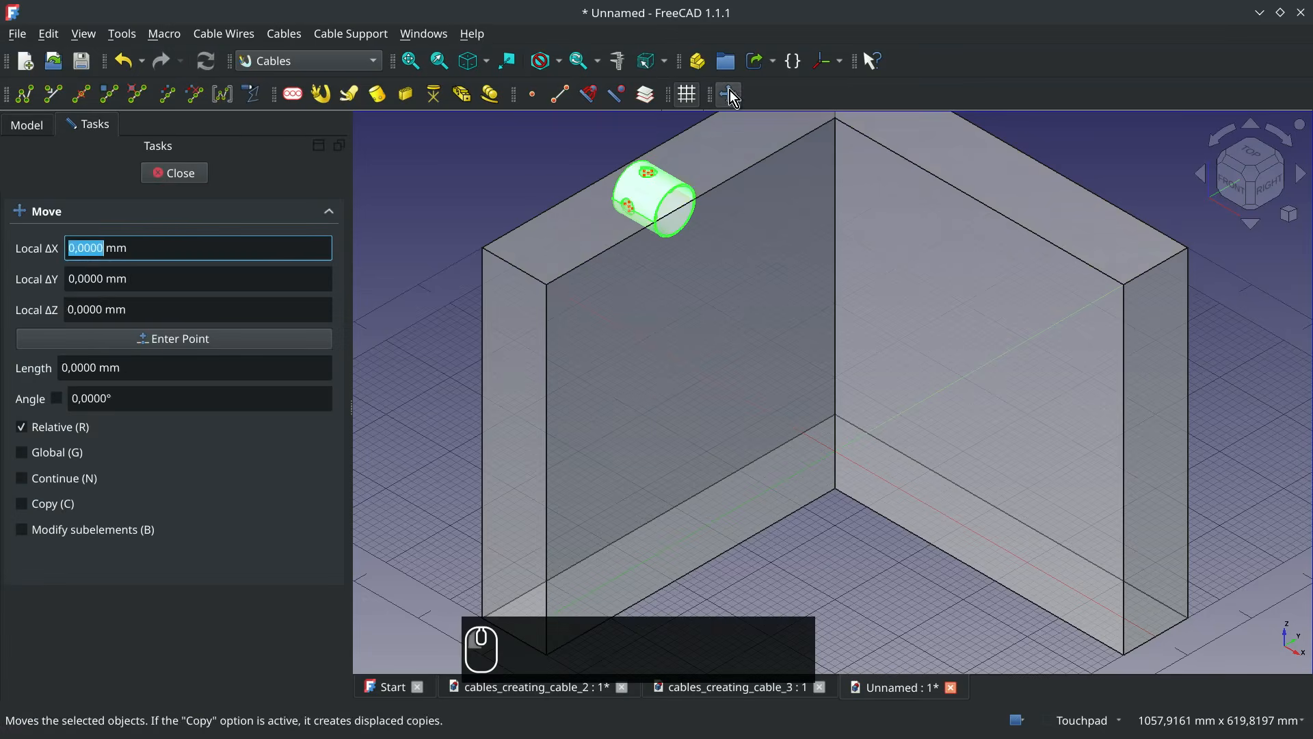
{"action": "left_click", "coordinate": [546, 284]}
{"action": "type", "text": "z-300"}
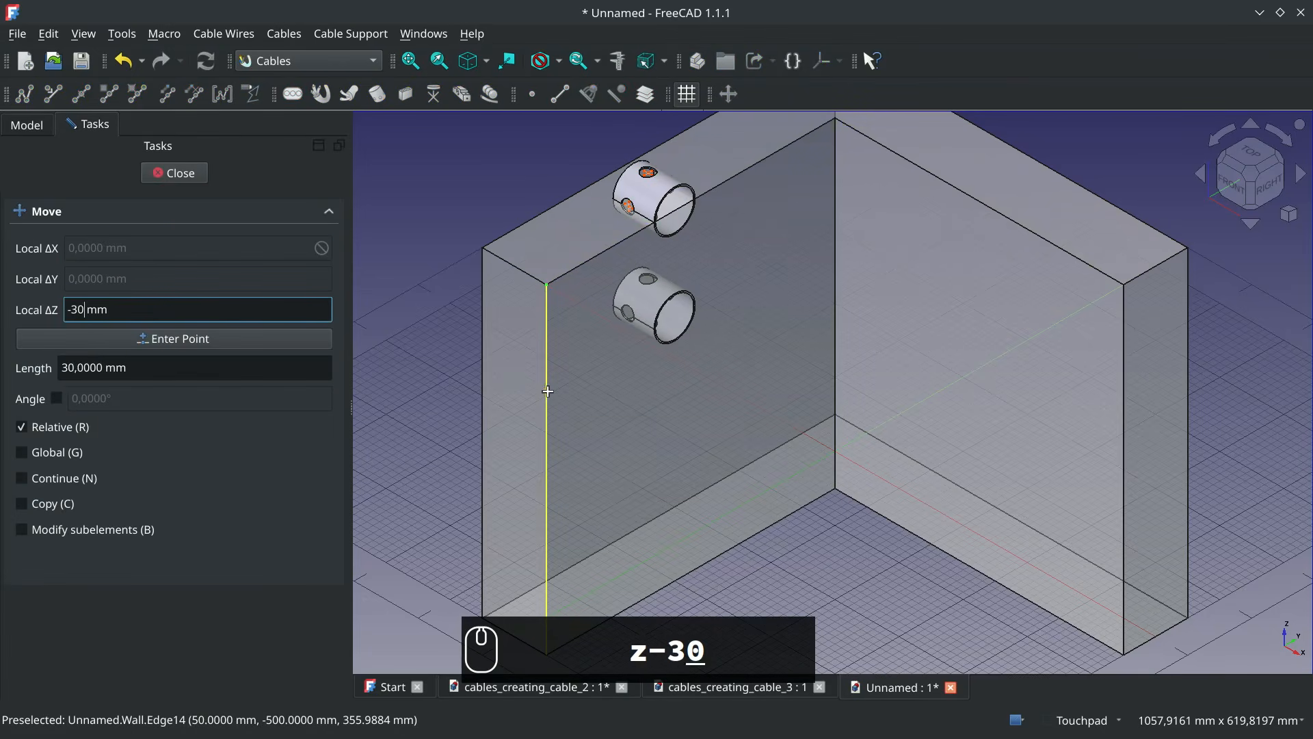
{"action": "key", "text": "Return"}
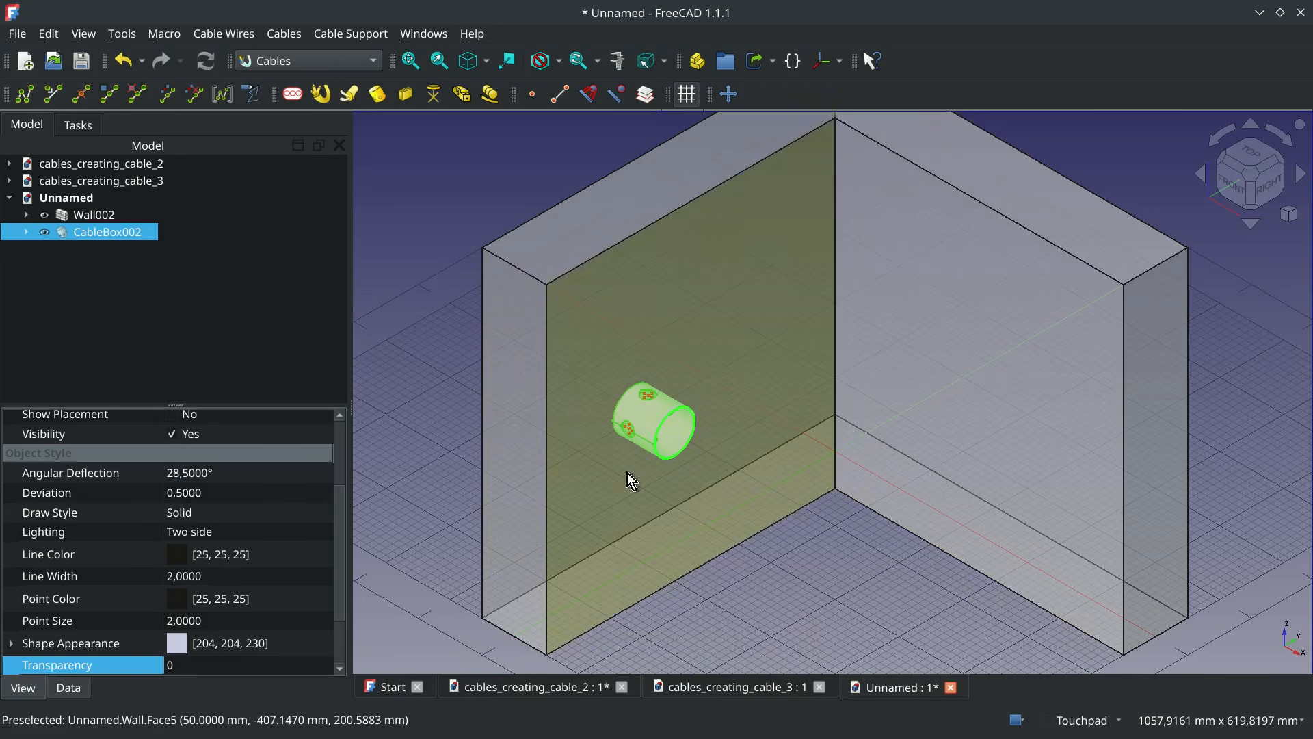
Add a second 1G_FlushMnt_Round_D60_h62 cable box at the upper vertex of the wall's inner corner, with reference plane XZ
{"action": "left_click", "coordinate": [835, 119]}
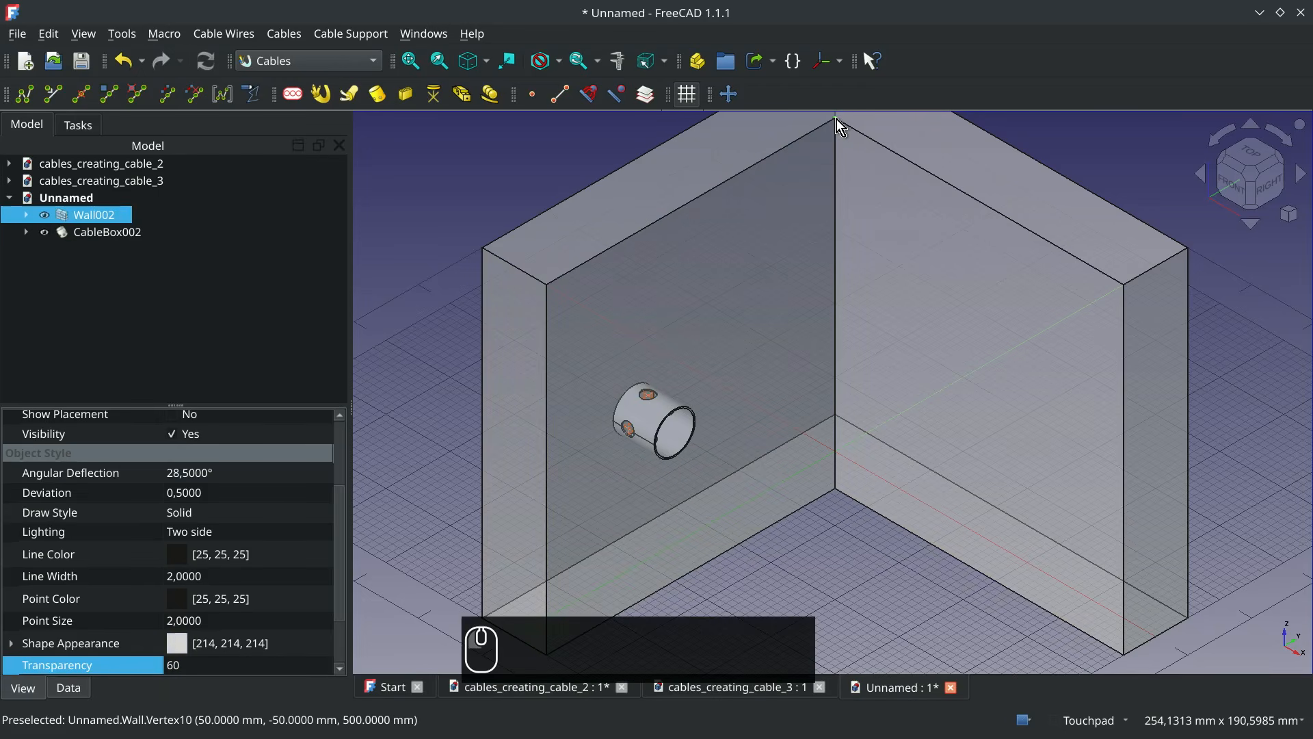
{"action": "left_click", "coordinate": [378, 96]}
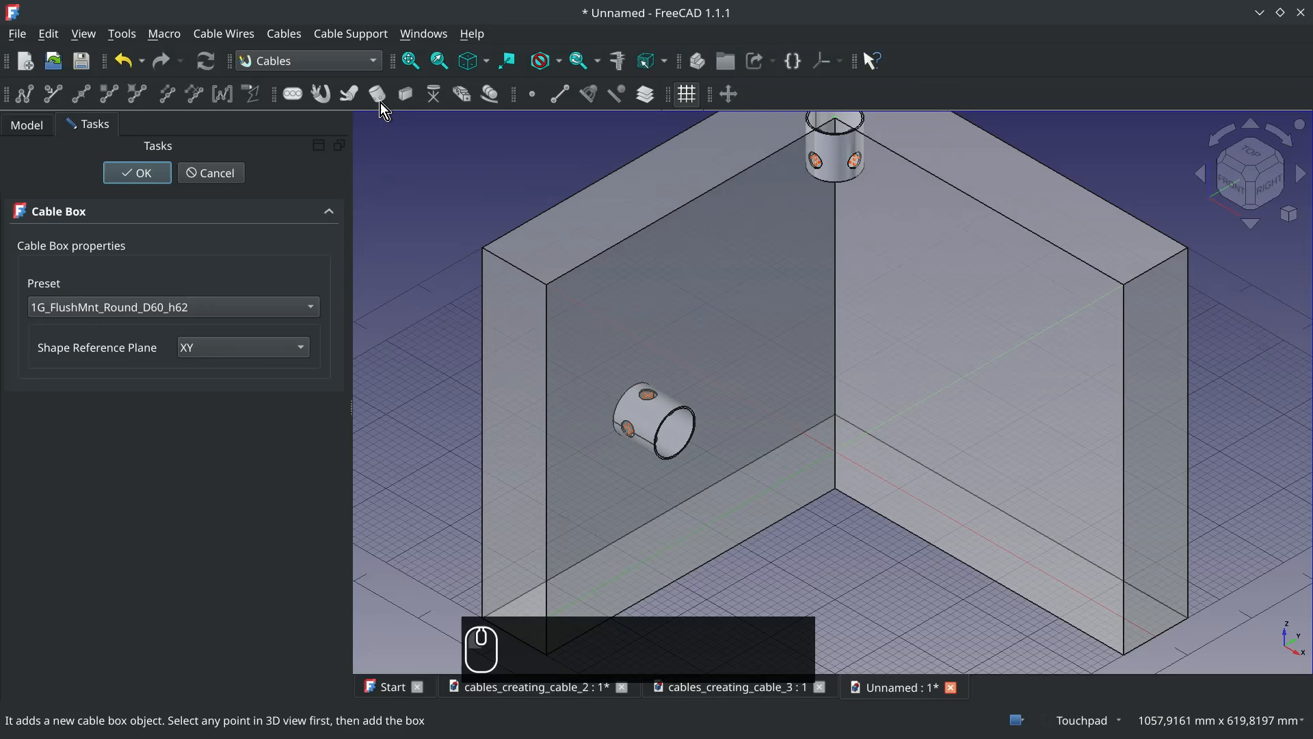
{"action": "left_click", "coordinate": [251, 349]}
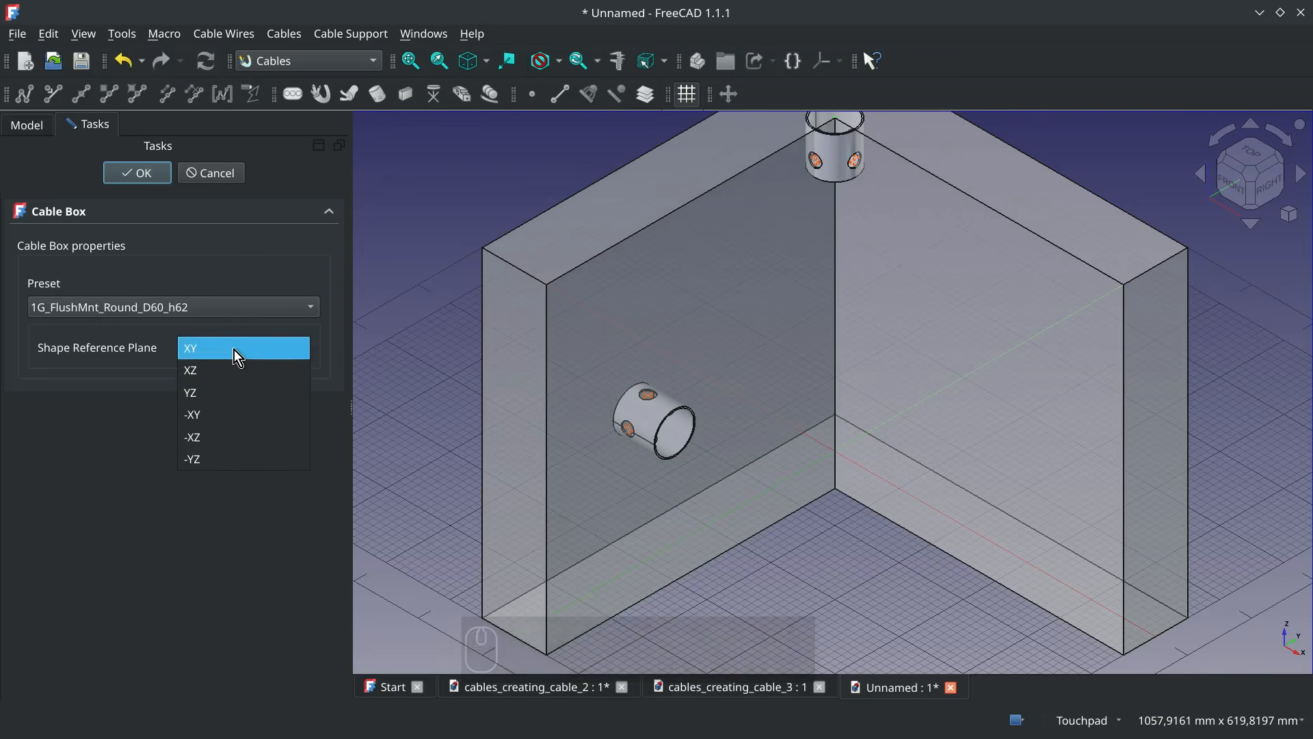
{"action": "left_click", "coordinate": [232, 370]}
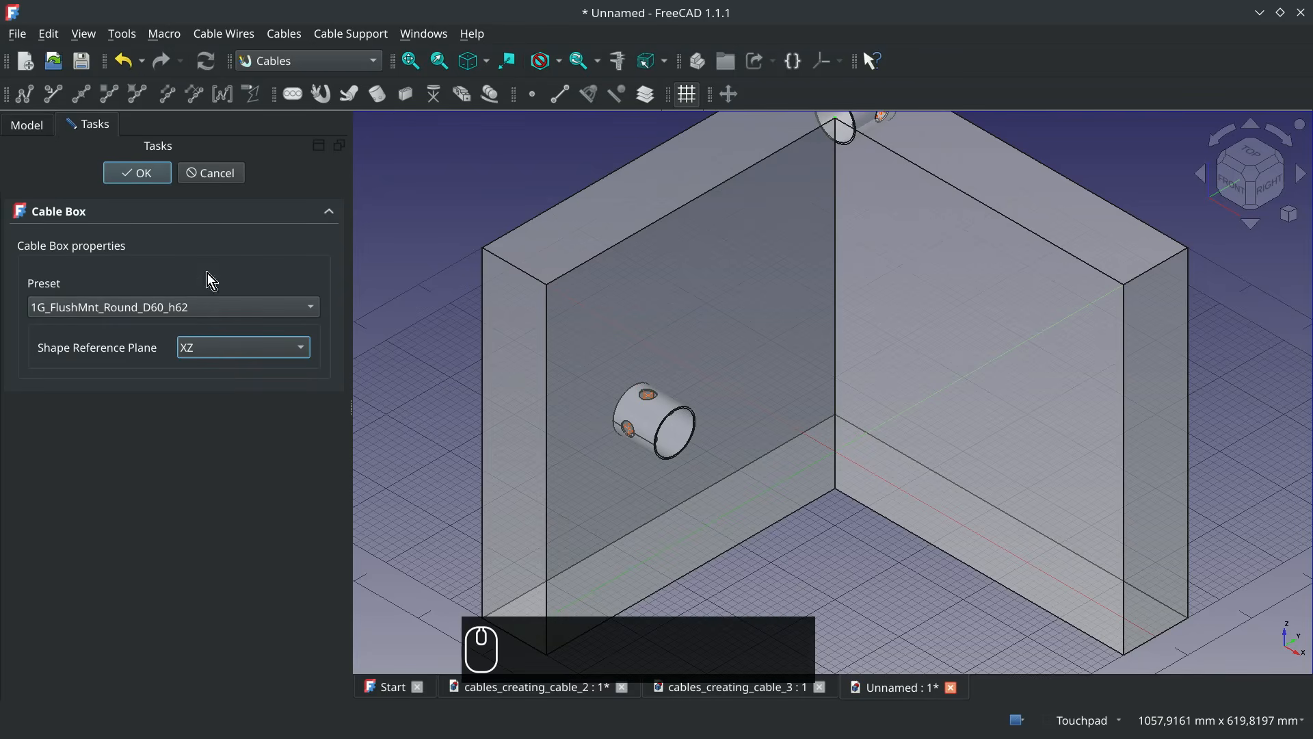
{"action": "left_click", "coordinate": [139, 176]}
Move the second cable box 300 mm in the positive X direction along the wall's upper inner edge
{"action": "left_click", "coordinate": [110, 250]}
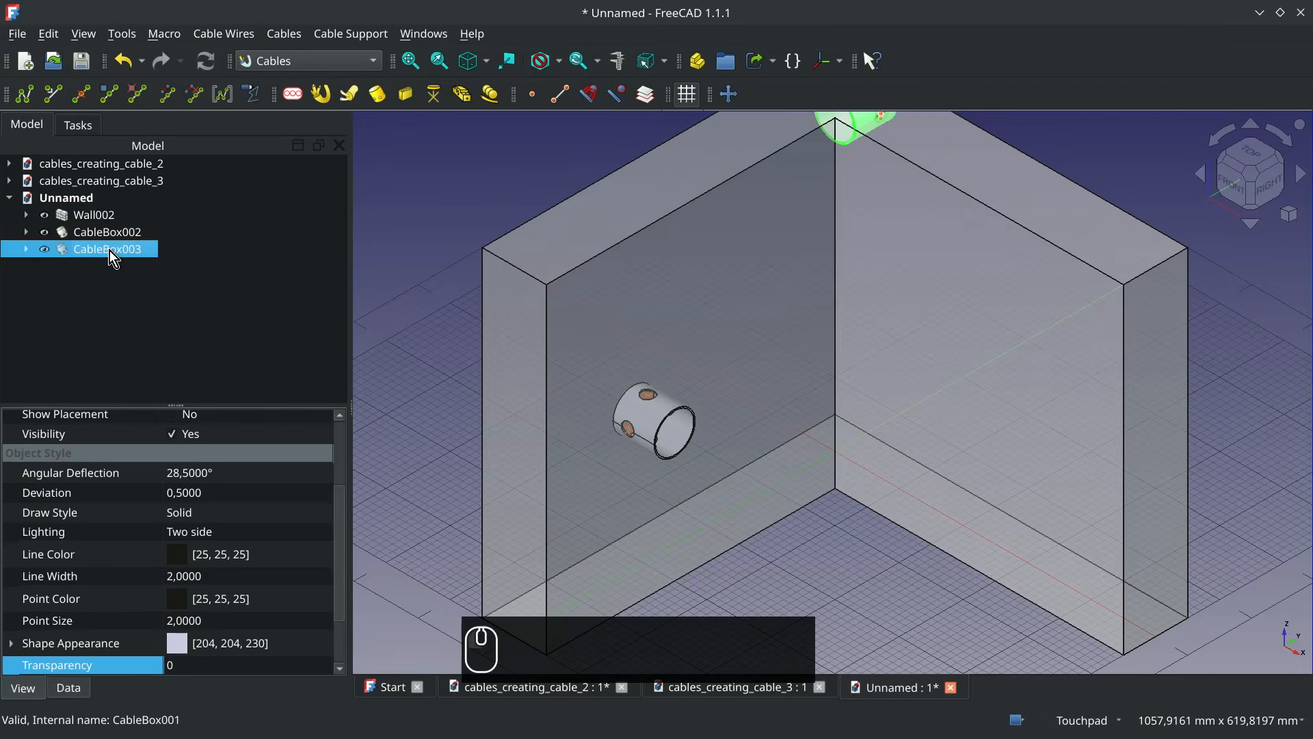
{"action": "left_click", "coordinate": [729, 94]}
{"action": "left_click", "coordinate": [838, 121]}
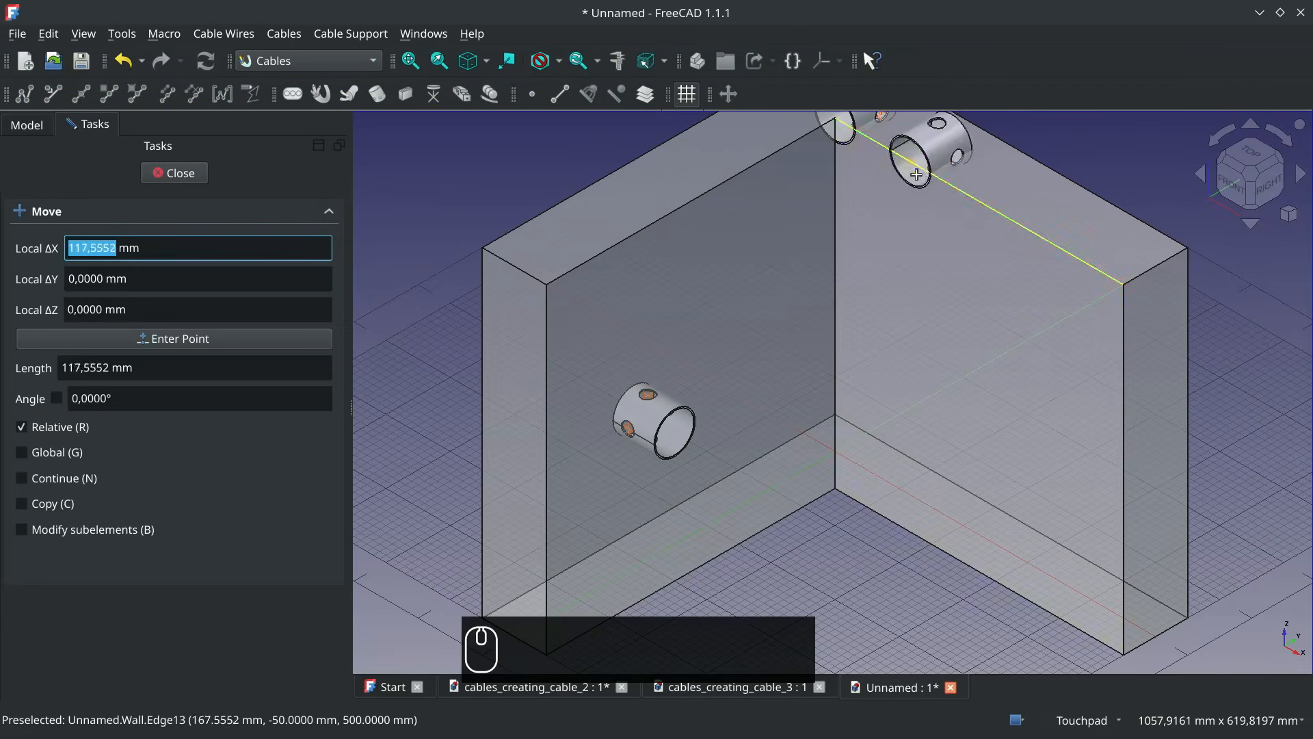
{"action": "key", "text": "Tab"}
{"action": "key", "text": "Tab"}
{"action": "key", "text": "Tab"}
{"action": "key", "text": "Tab"}
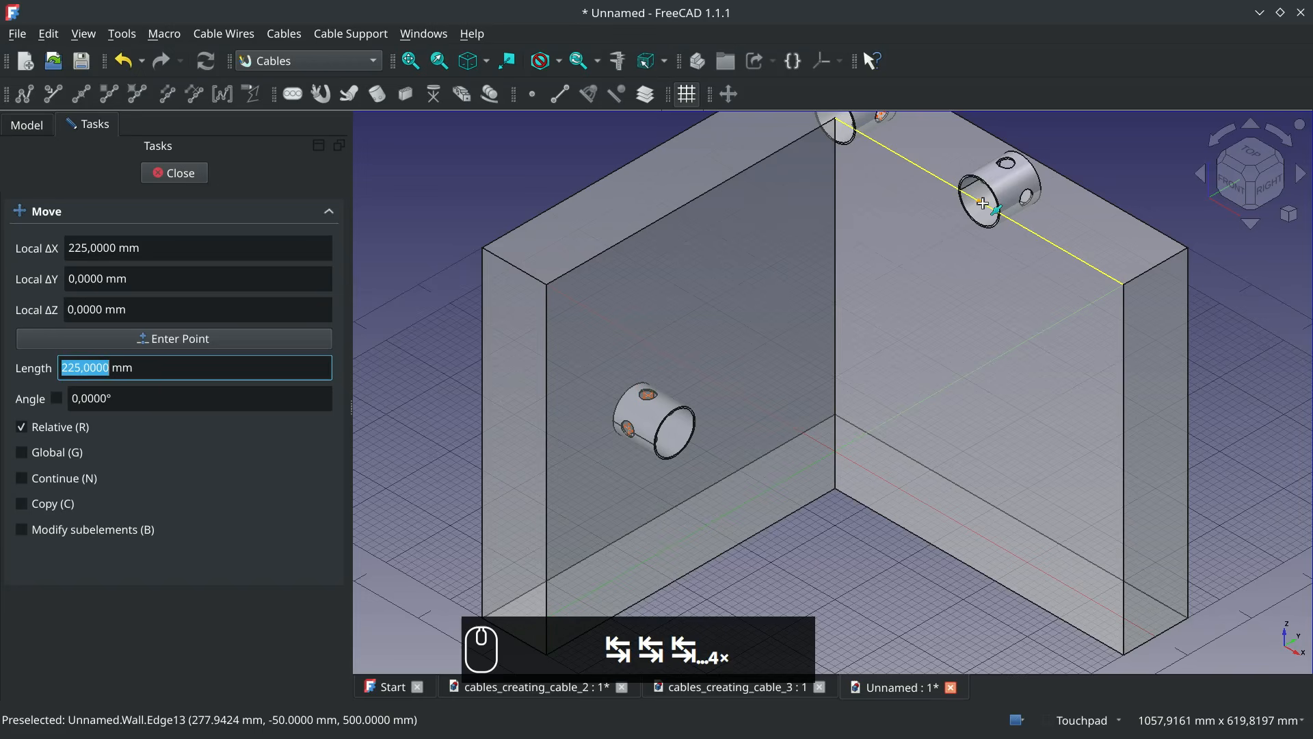
{"action": "type", "text": "300"}
{"action": "key", "text": "Return"}
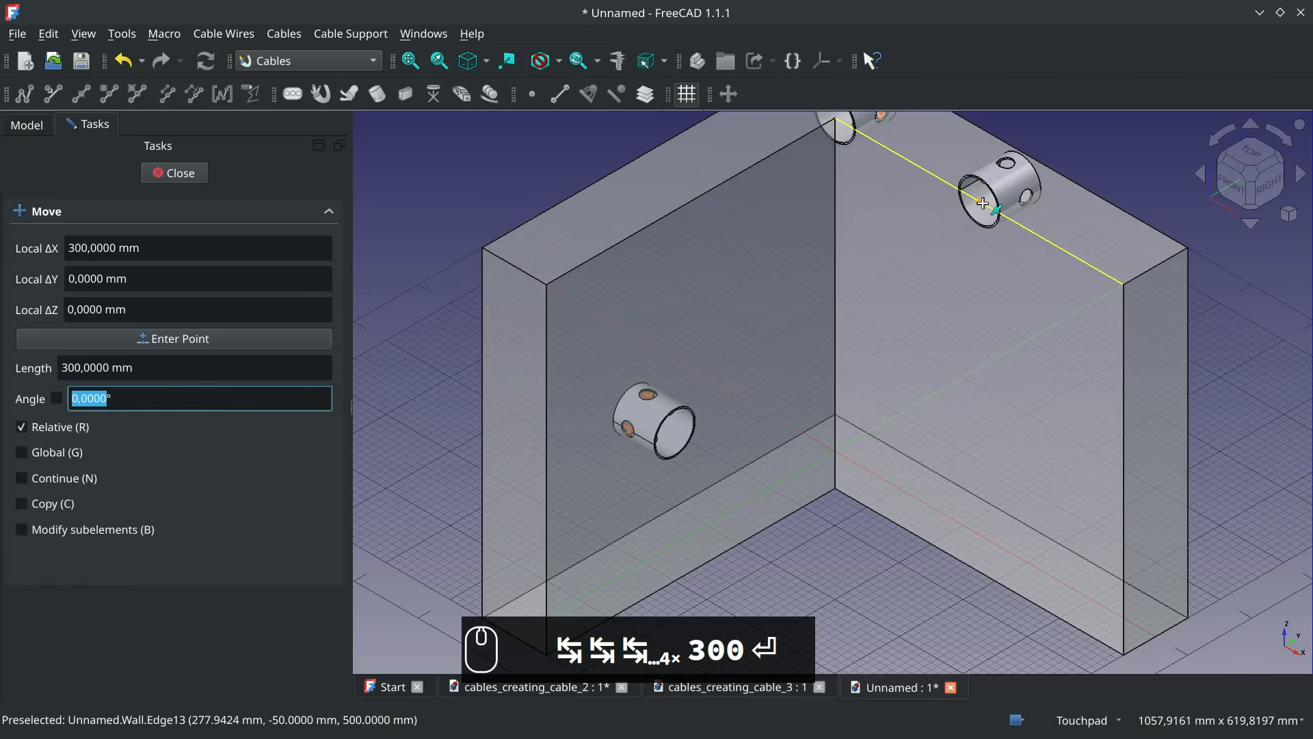
{"action": "key", "text": "Return"}
Move the second cable box by -300 mm along Z from the wall's upper vertex (500, -50, 500), and clear the selection
{"action": "left_click", "coordinate": [729, 93]}
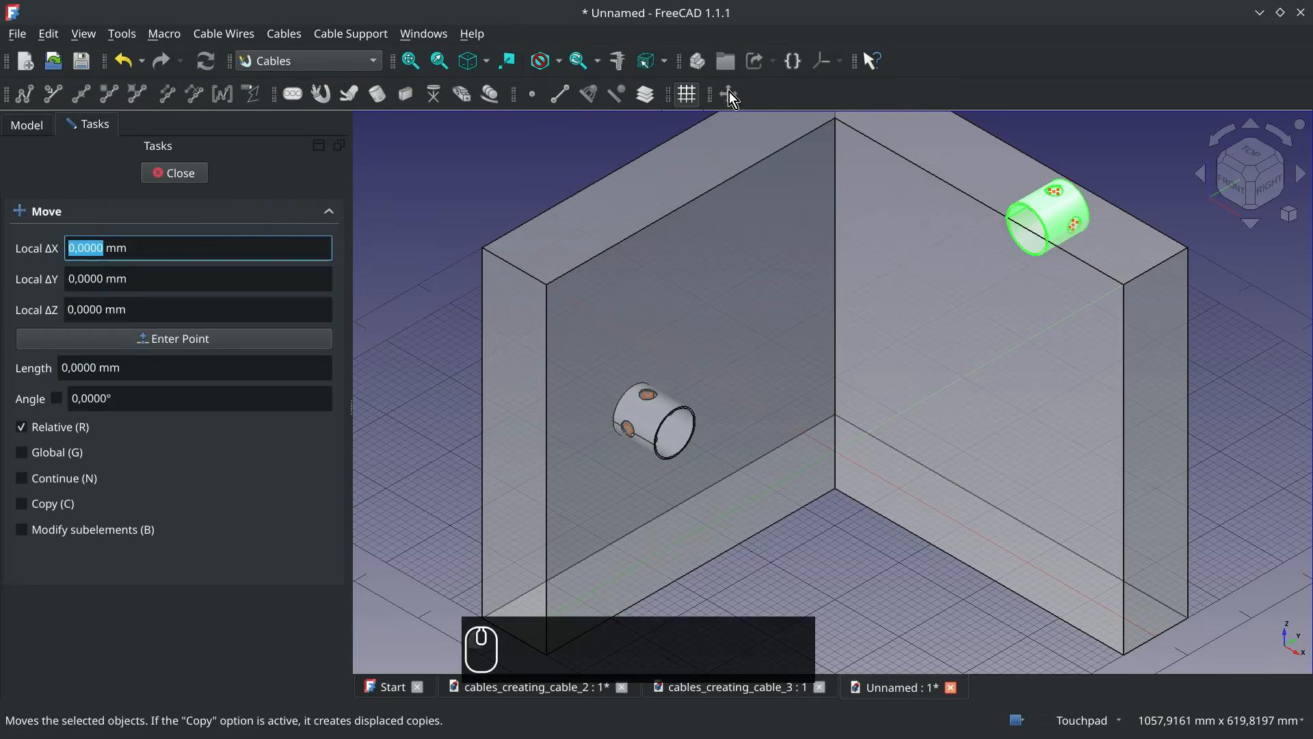
{"action": "left_click", "coordinate": [1129, 291]}
{"action": "type", "text": "z"}
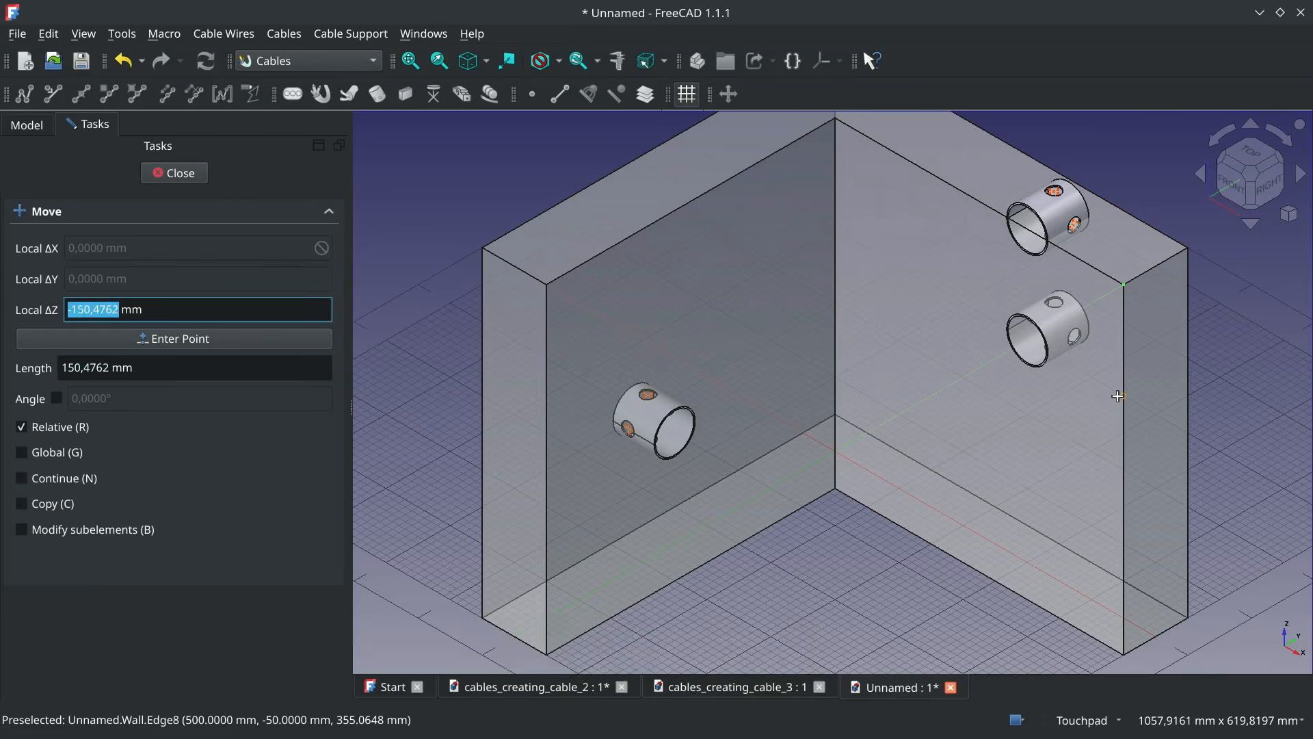
{"action": "type", "text": "-300"}
{"action": "key", "text": "Return"}
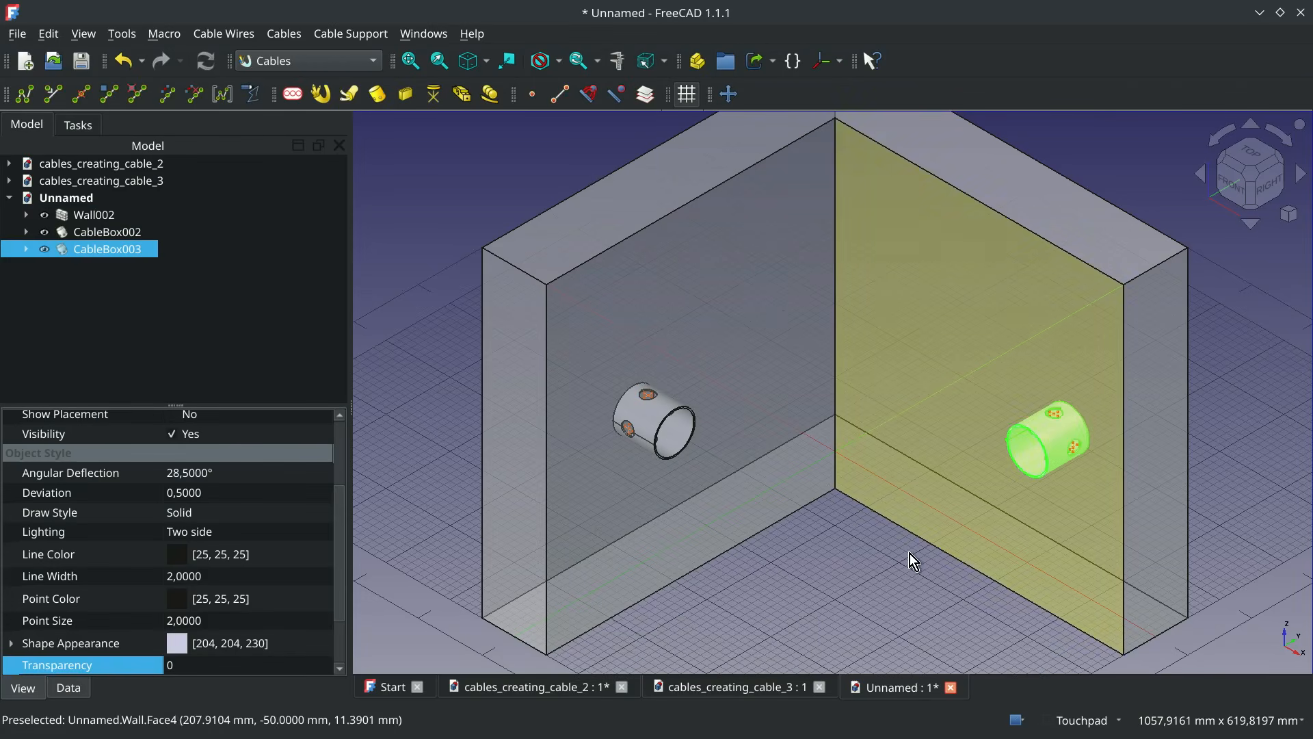
{"action": "left_click", "coordinate": [839, 528]}
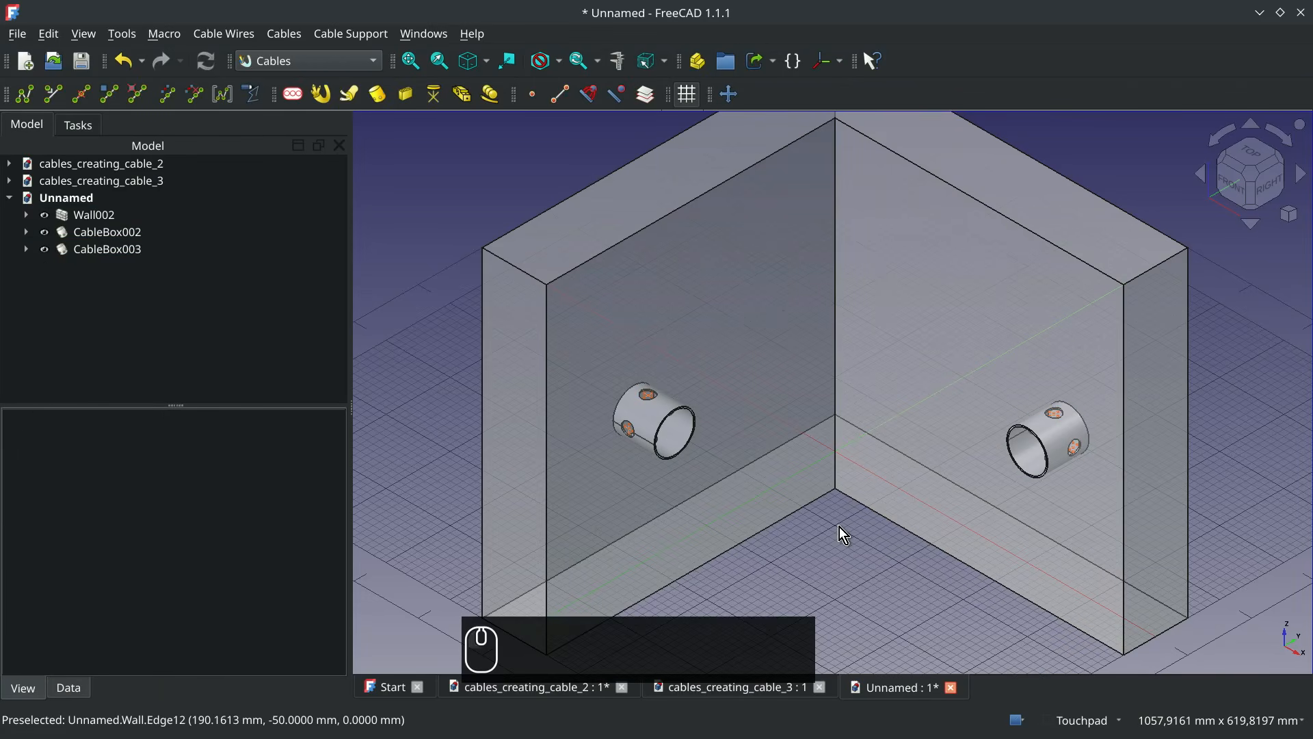
Add a support line at the wall's upper vertex (50, -500, 500) and move it by -80 mm along Z
{"action": "left_click", "coordinate": [548, 286]}
{"action": "left_click", "coordinate": [561, 95]}
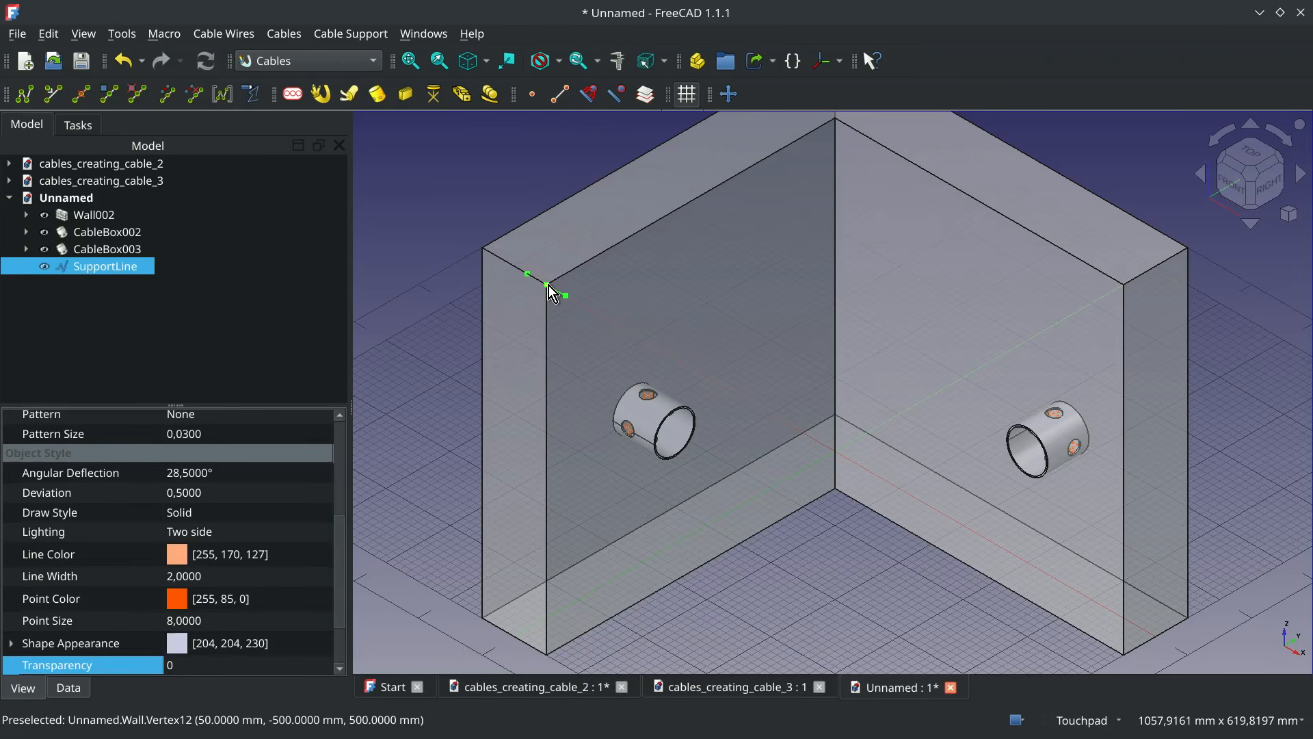
{"action": "left_click", "coordinate": [730, 93]}
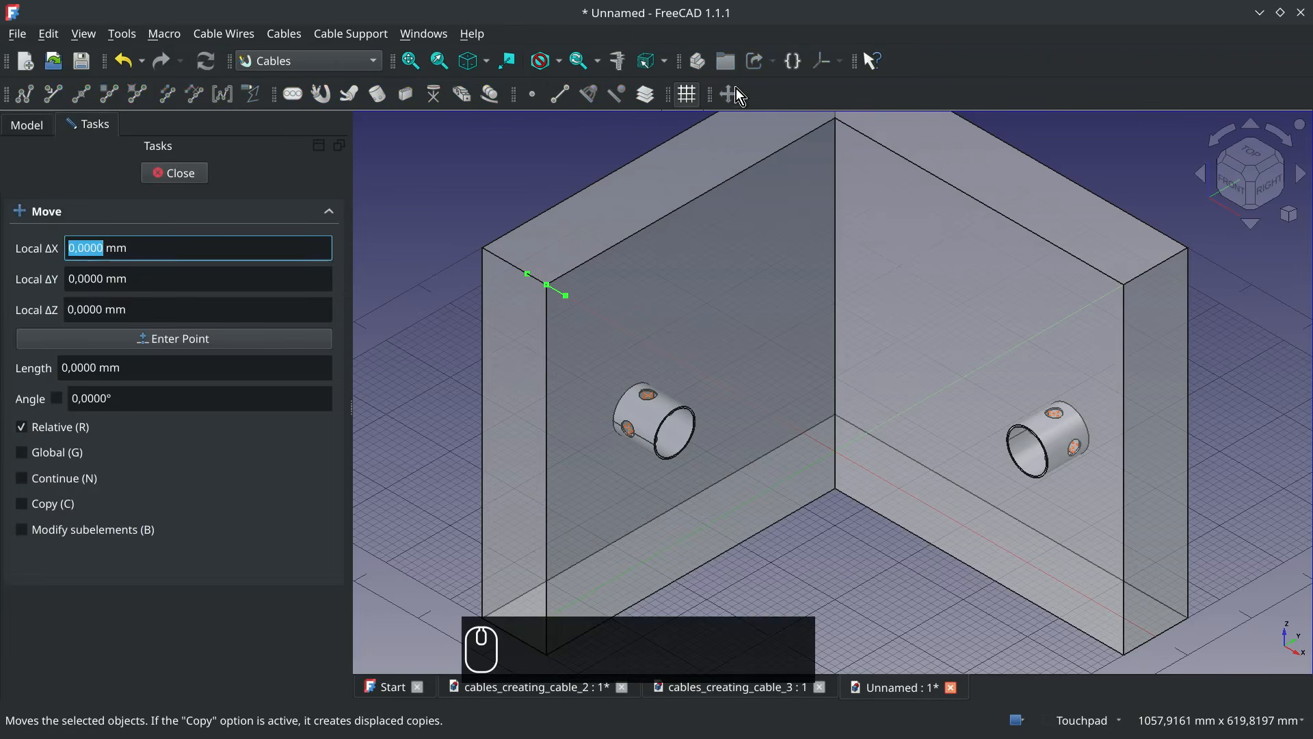
{"action": "left_click", "coordinate": [560, 280]}
{"action": "type", "text": "z"}
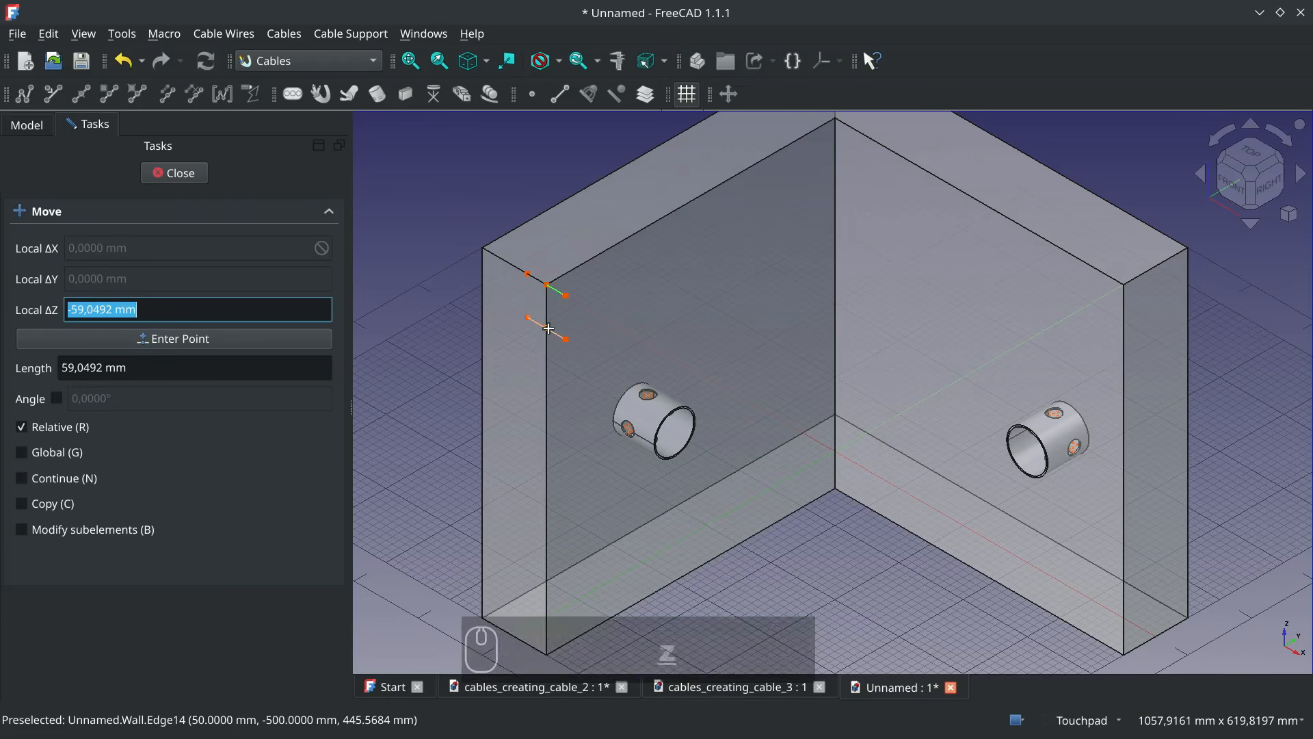
{"action": "type", "text": "-80"}
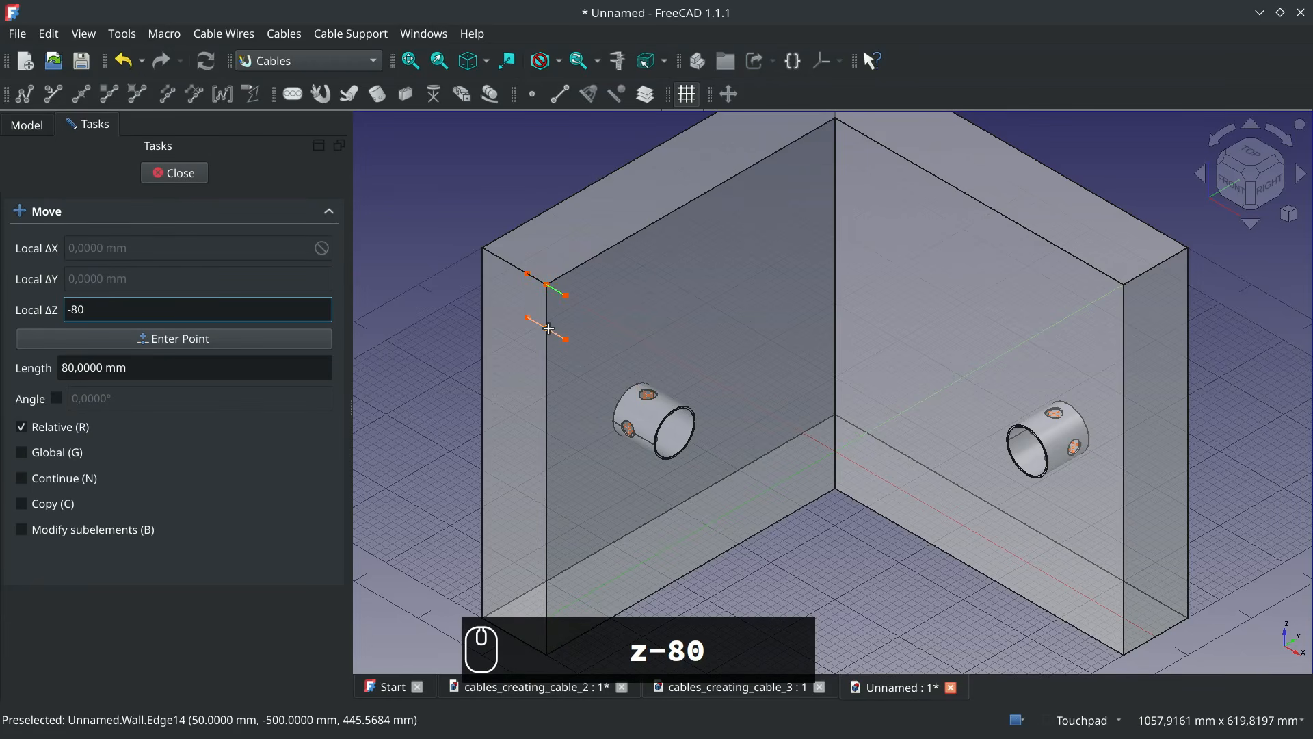
{"action": "type", "text": "mm"}
{"action": "key", "text": "Return"}
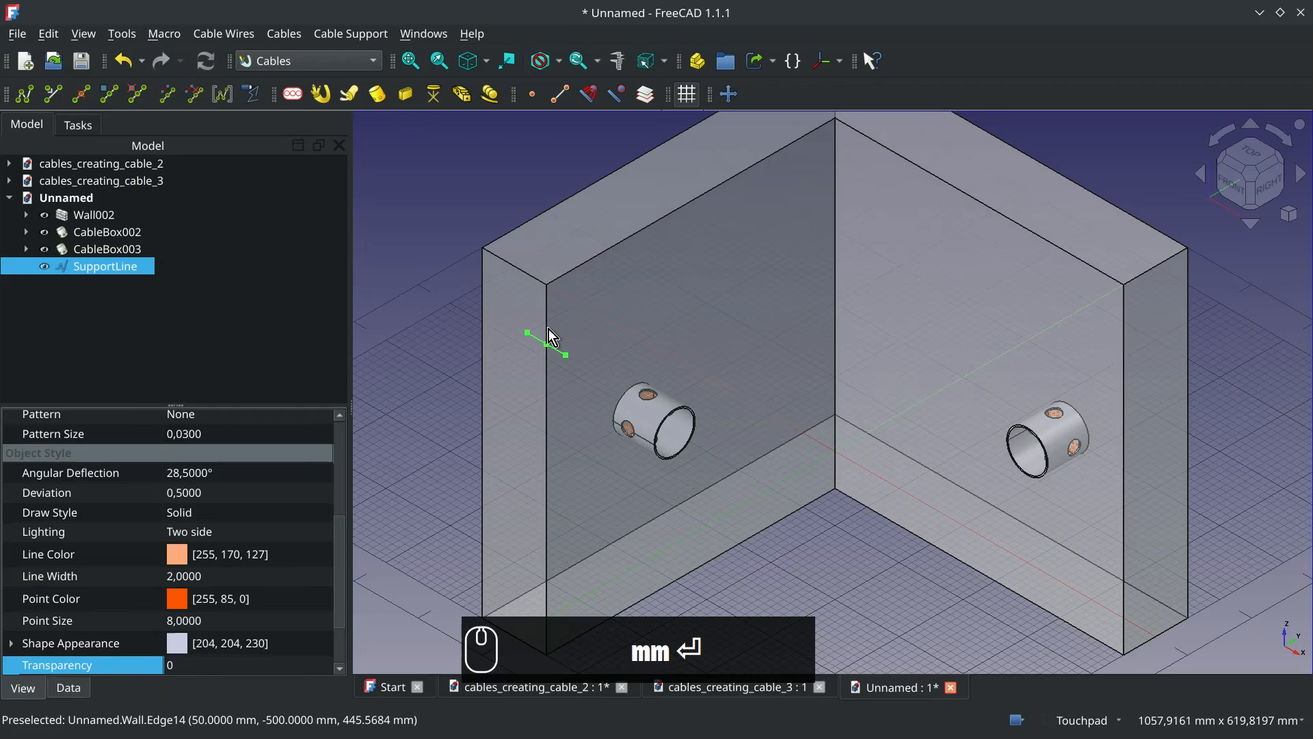
{"action": "left_click", "coordinate": [840, 506]}
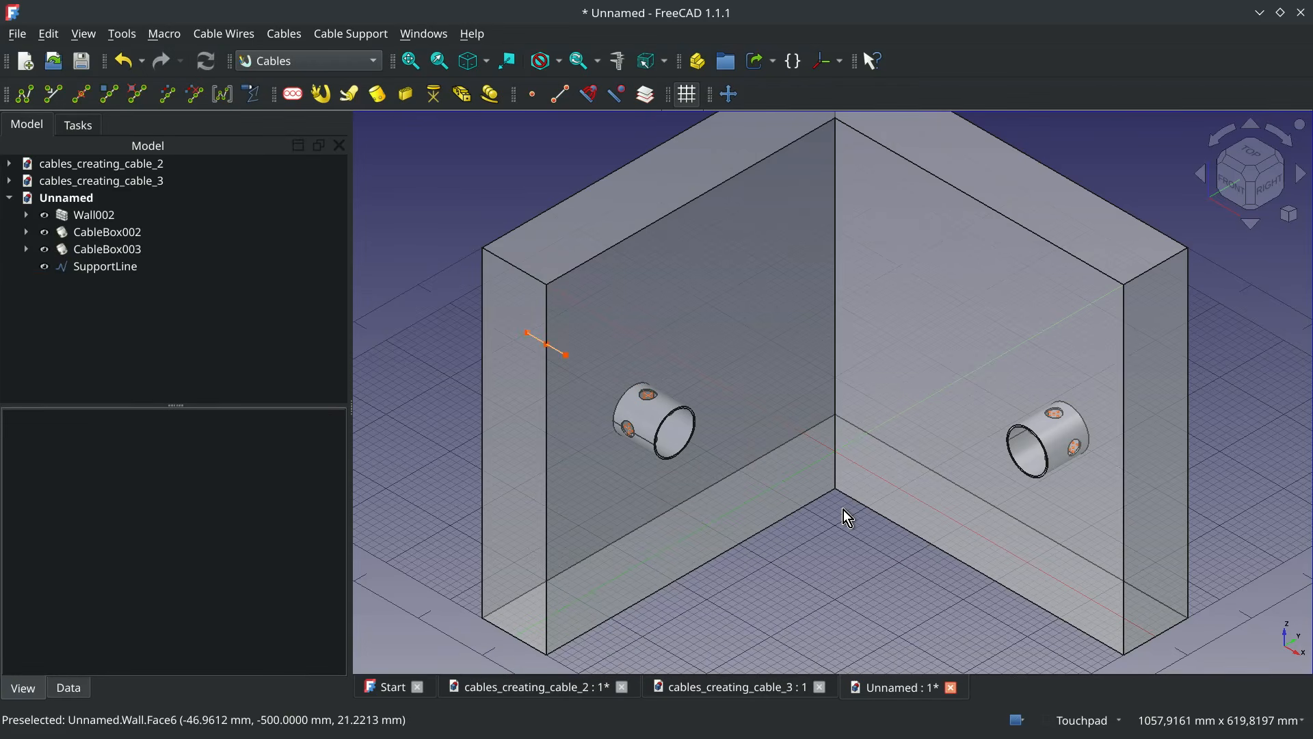
Hide the wall and create a WireFlex from the support line's midpoint to a snap point in the first cable box's top opening
{"action": "left_click", "coordinate": [103, 215]}
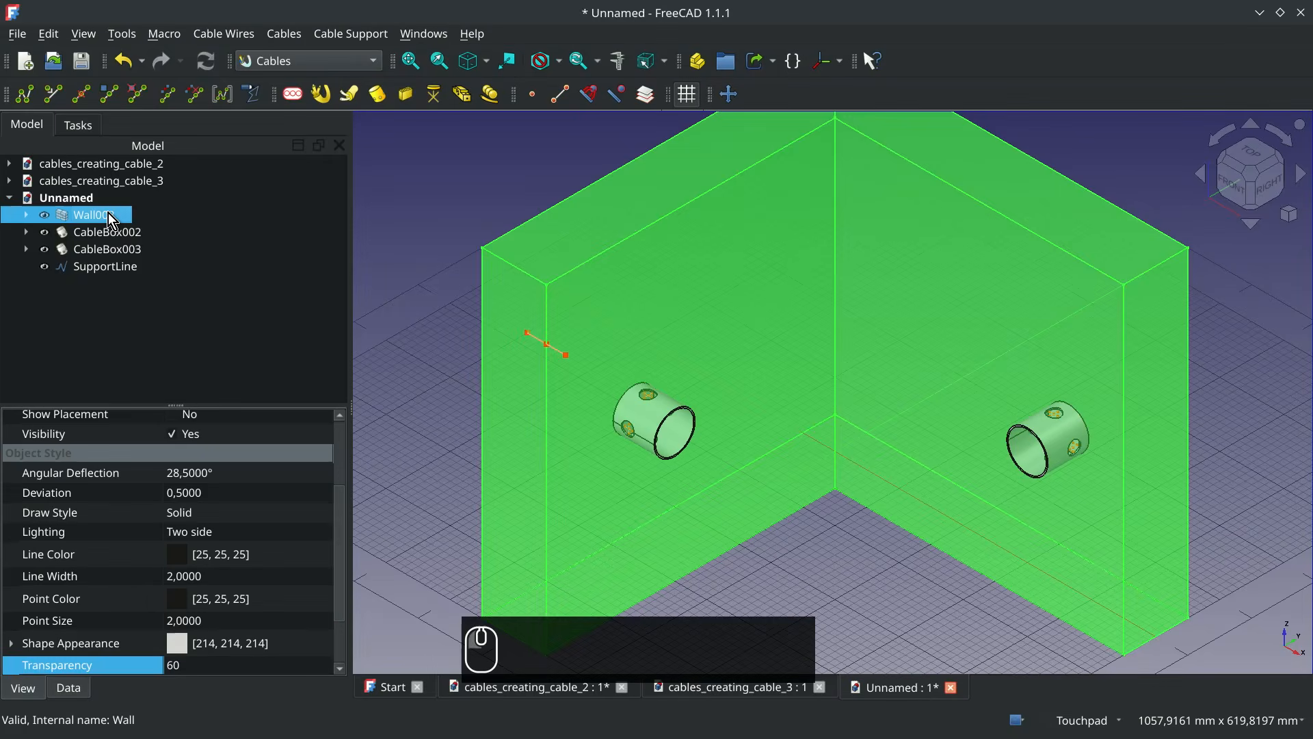
{"action": "key", "text": "space"}
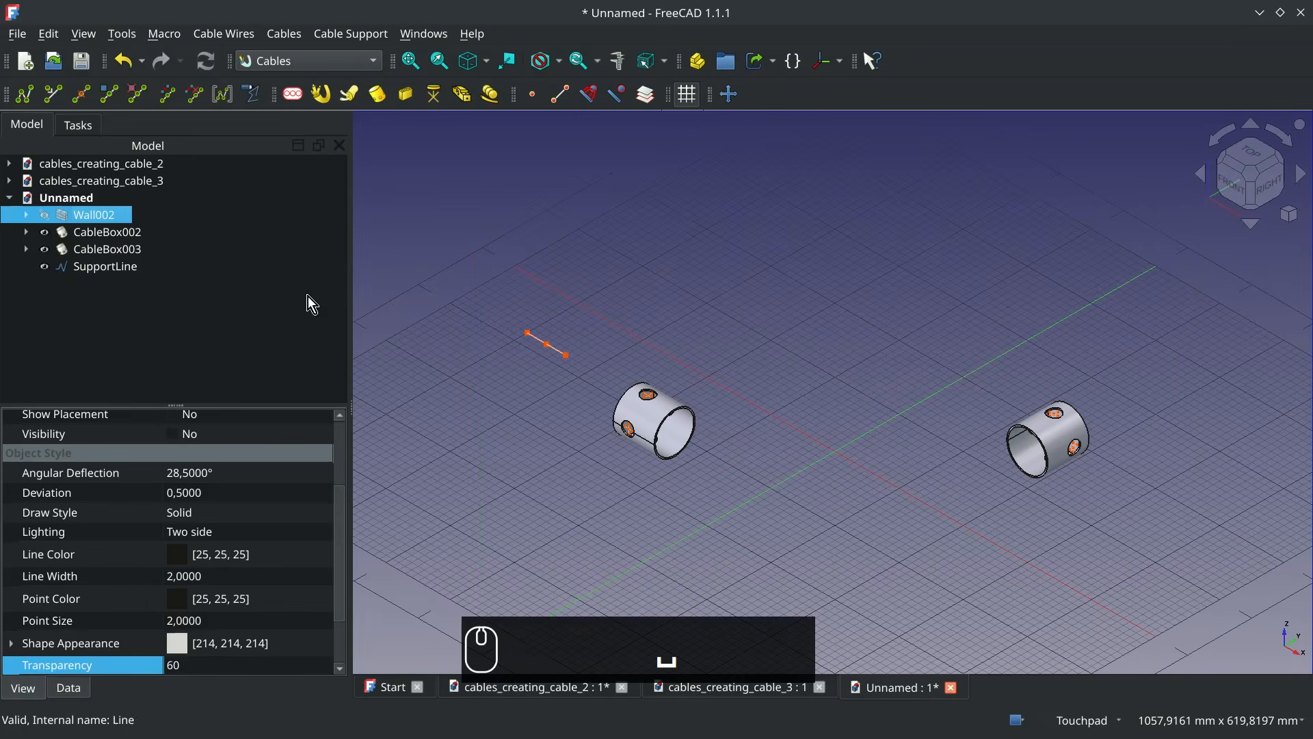
{"action": "left_click", "coordinate": [548, 344]}
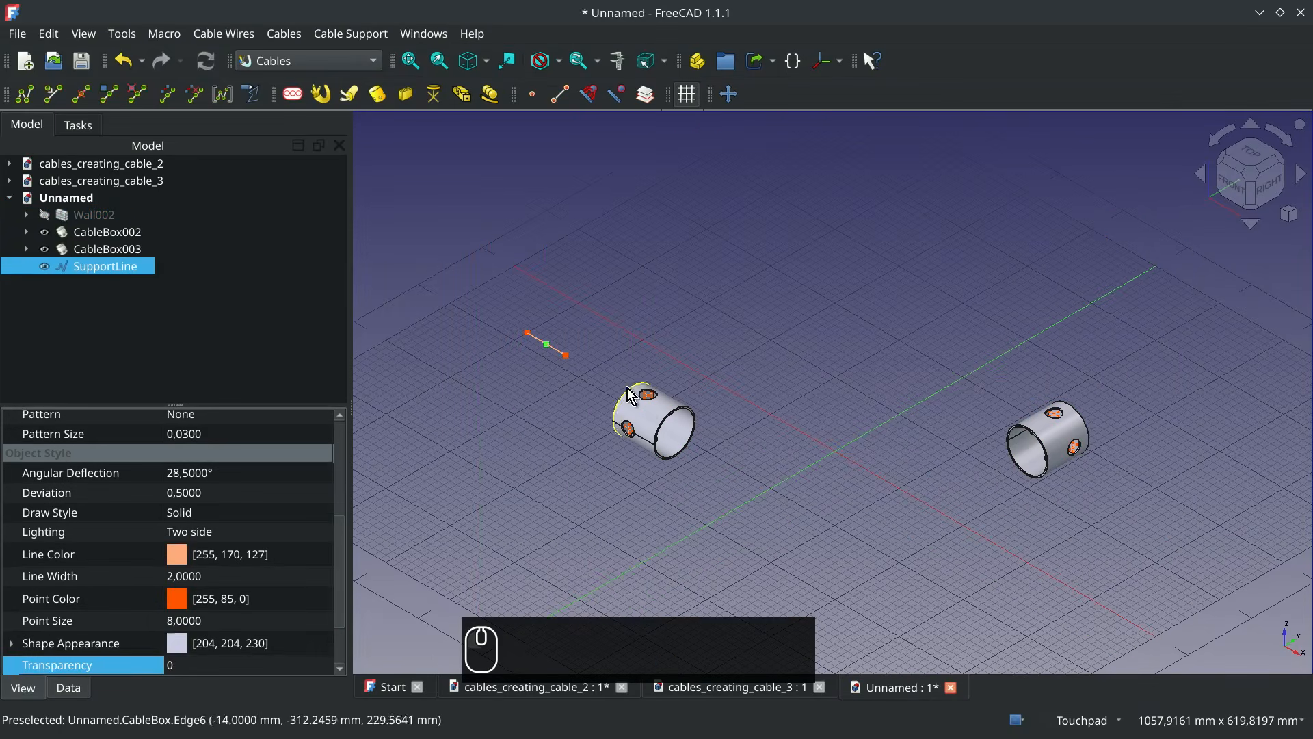
{"action": "scroll", "coordinate": [650, 408], "scroll_direction": "up", "scroll_amount": 3}
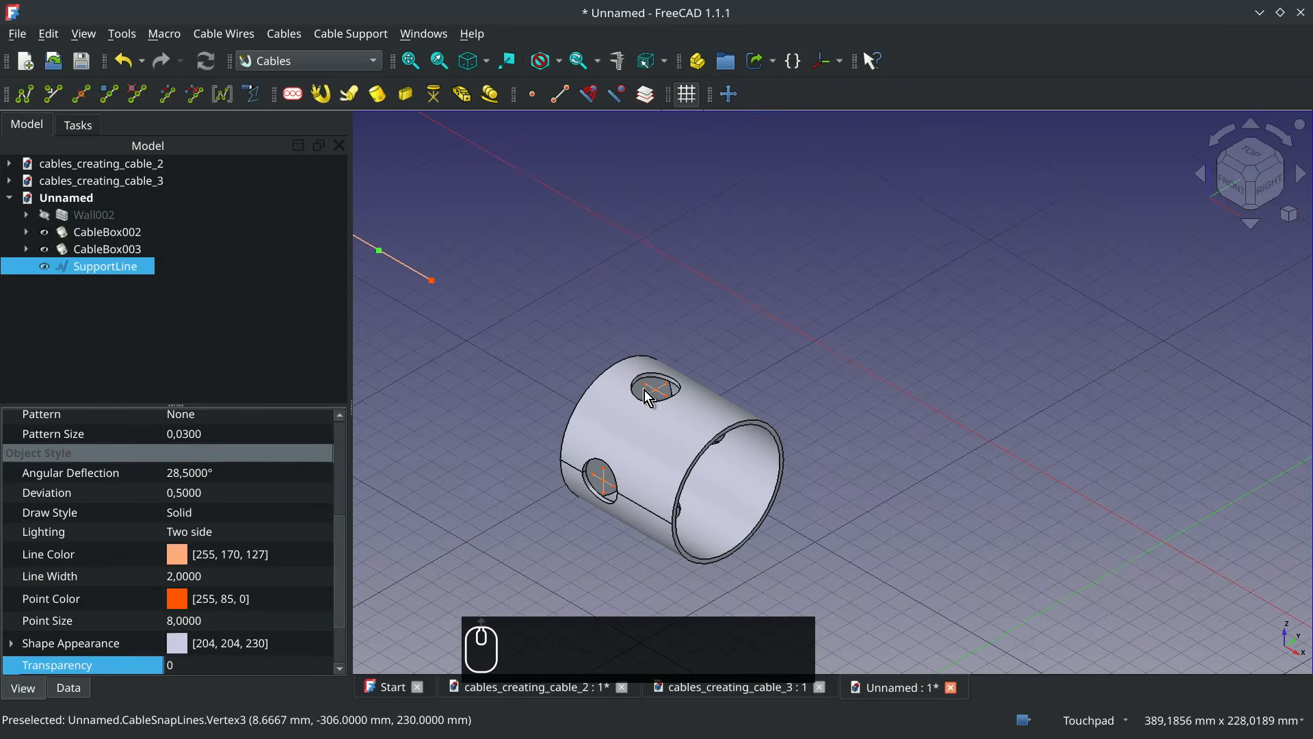
{"action": "left_click", "coordinate": [646, 394], "text": "ctrl"}
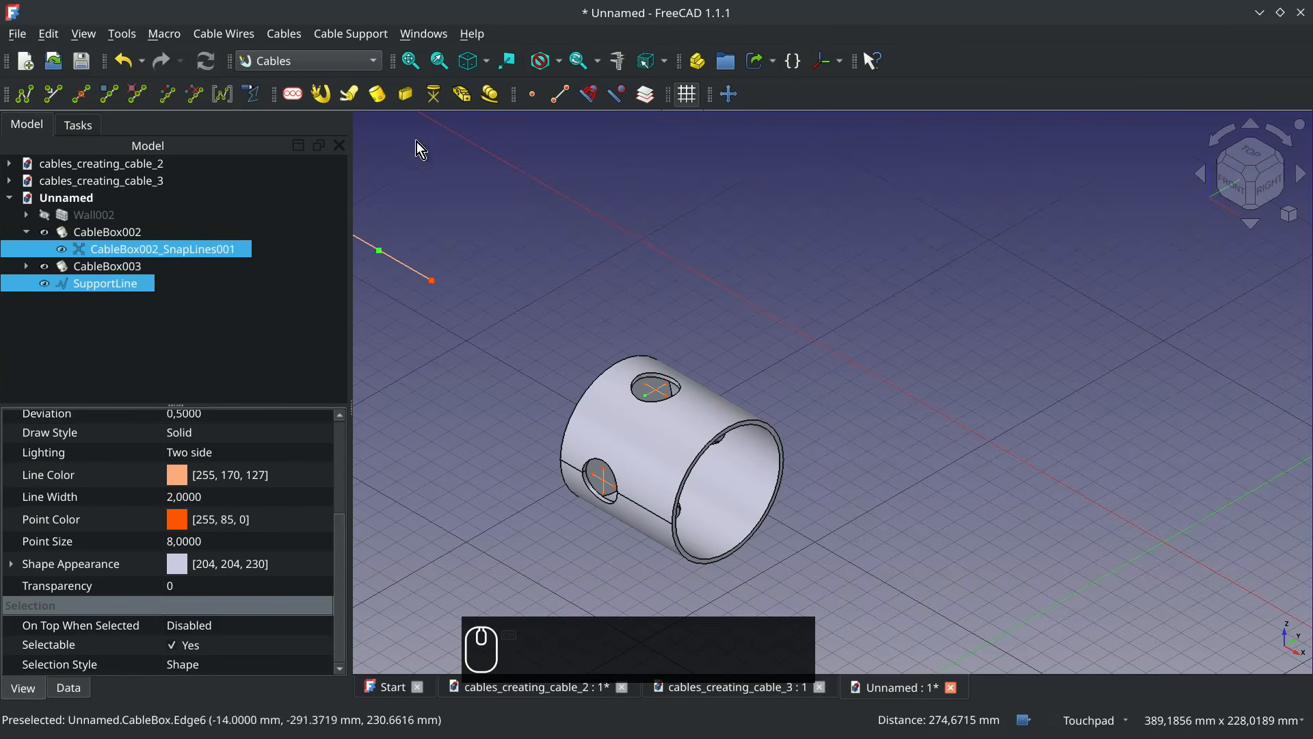
{"action": "left_click", "coordinate": [22, 100]}
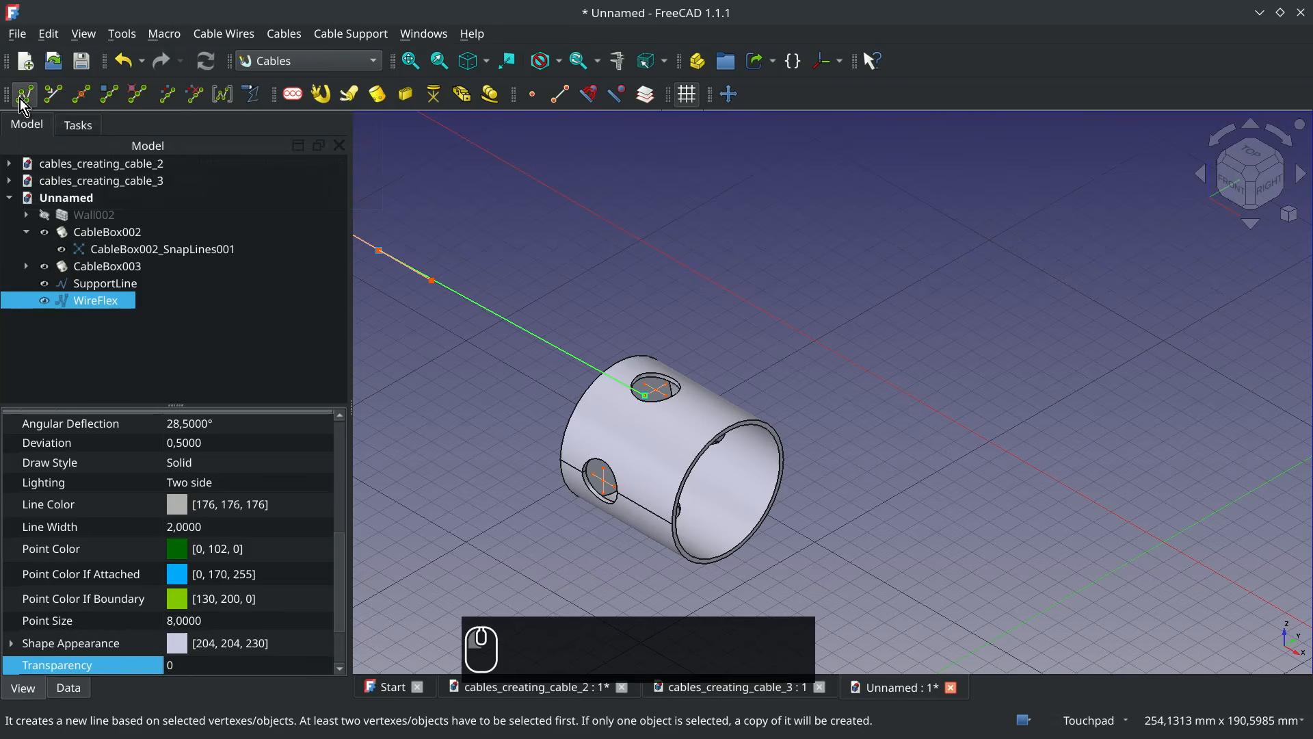
Create a second WireFlex between snap points in the top openings of the first and second cable boxes
{"action": "left_click", "coordinate": [667, 384]}
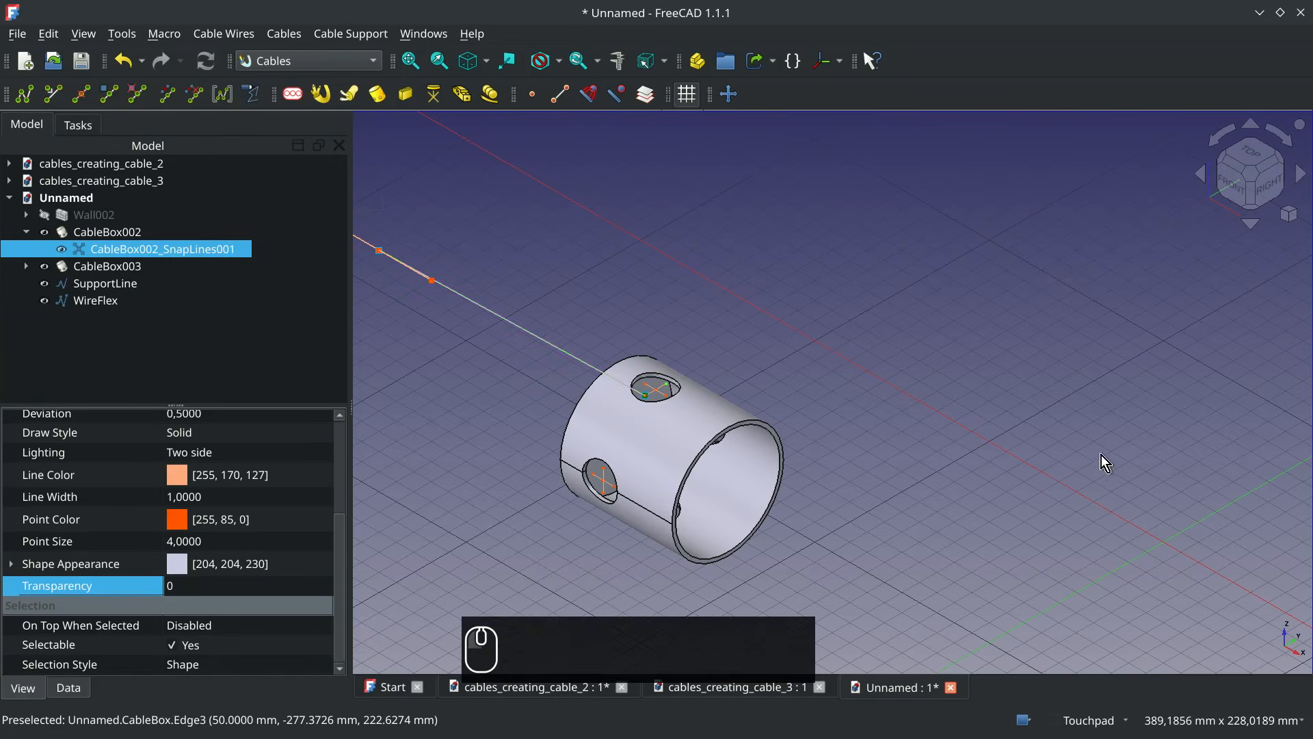
{"action": "scroll", "coordinate": [1099, 454], "scroll_direction": "down", "scroll_amount": 3}
{"action": "middle_click_drag", "start_coordinate": [1088, 454], "coordinate": [530, 434], "text": "shift"}
{"action": "scroll", "coordinate": [902, 428], "scroll_direction": "up", "scroll_amount": 3}
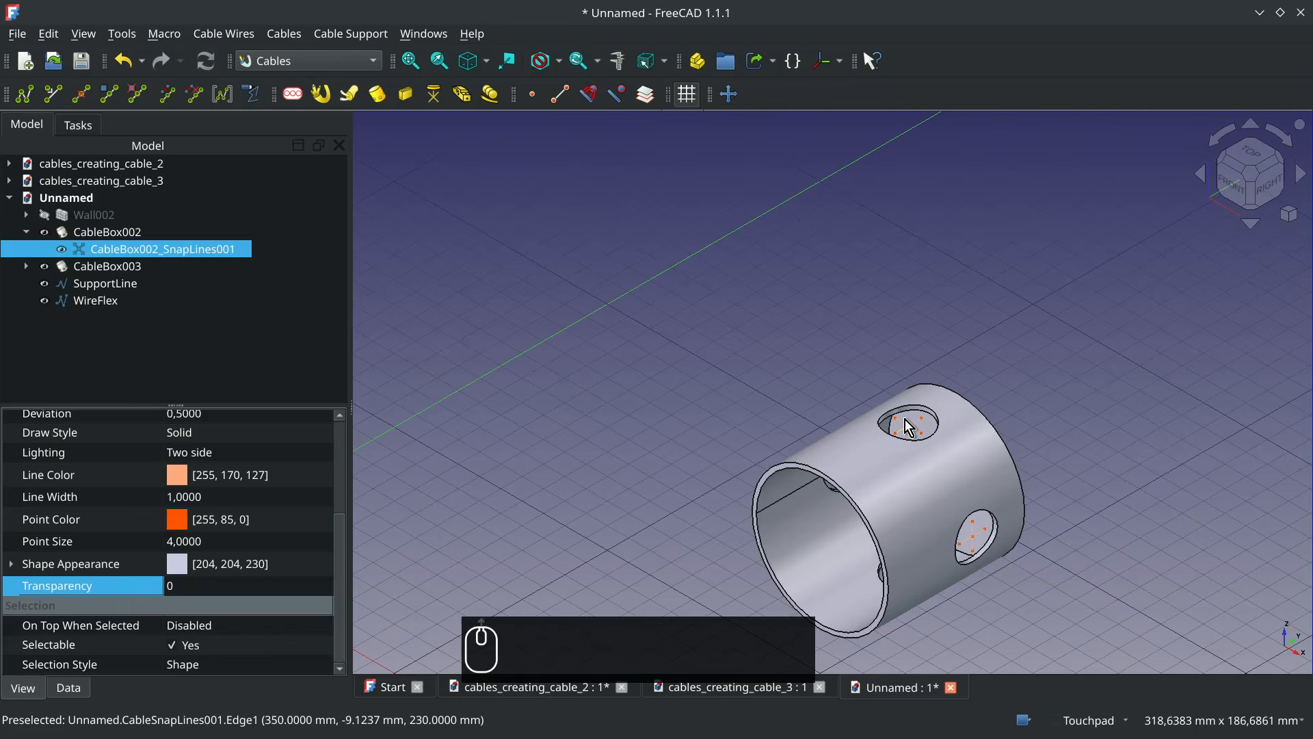
{"action": "left_click", "coordinate": [902, 427], "text": "ctrl"}
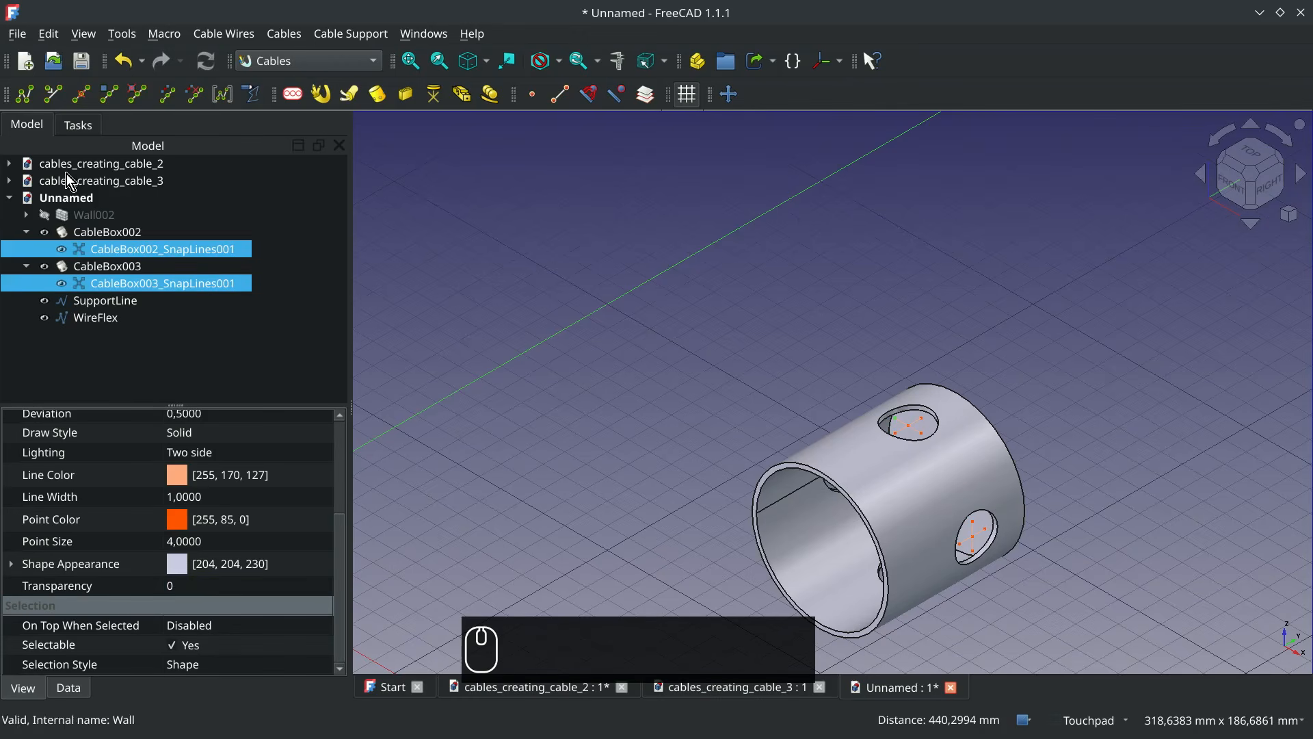
{"action": "left_click", "coordinate": [26, 95]}
{"action": "scroll", "coordinate": [675, 362], "scroll_direction": "down", "scroll_amount": 4}
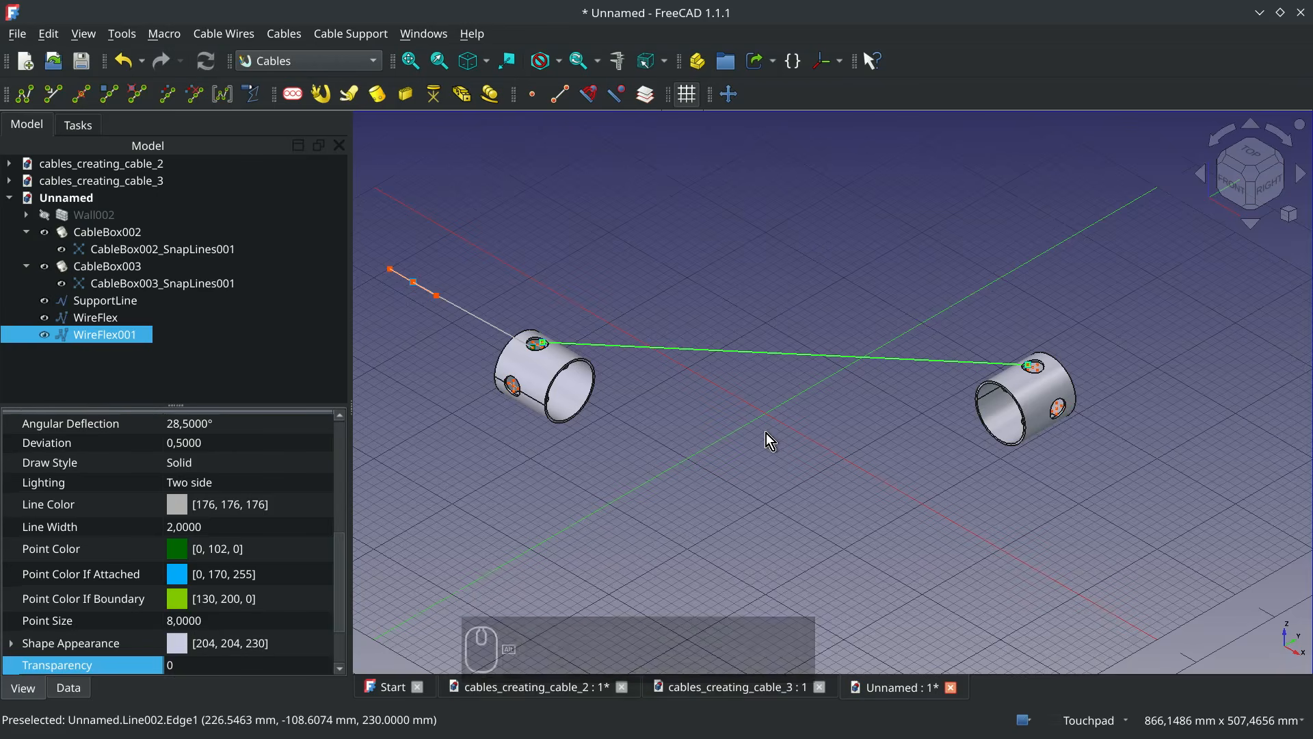
Make the hidden wall visible again and clear the selection
{"action": "mouse_move", "coordinate": [766, 433]}
{"action": "middle_mouse_down", "text": "alt"}
{"action": "mouse_move", "coordinate": [575, 379]}
{"action": "mouse_move", "coordinate": [753, 439]}
{"action": "middle_mouse_up", "text": "alt"}
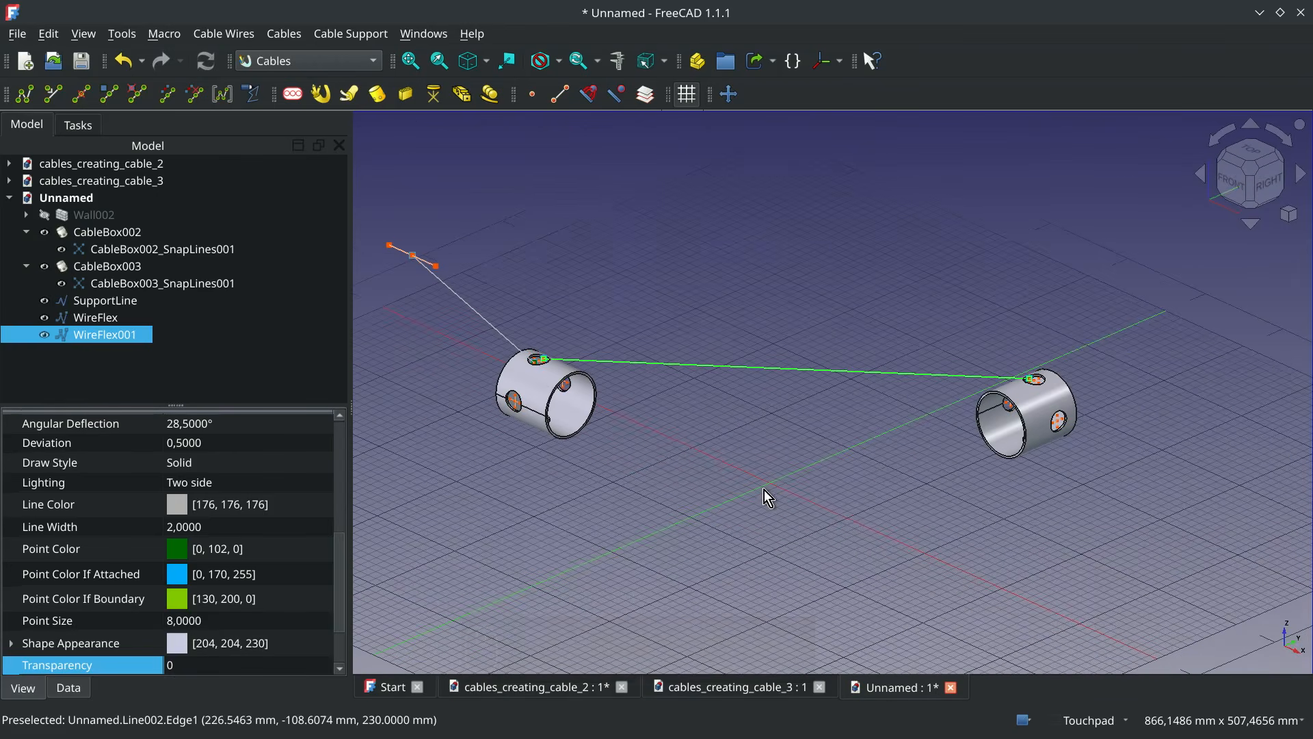
{"action": "left_click", "coordinate": [83, 34]}
{"action": "mouse_move", "coordinate": [168, 169]}
{"action": "left_click", "coordinate": [457, 262]}
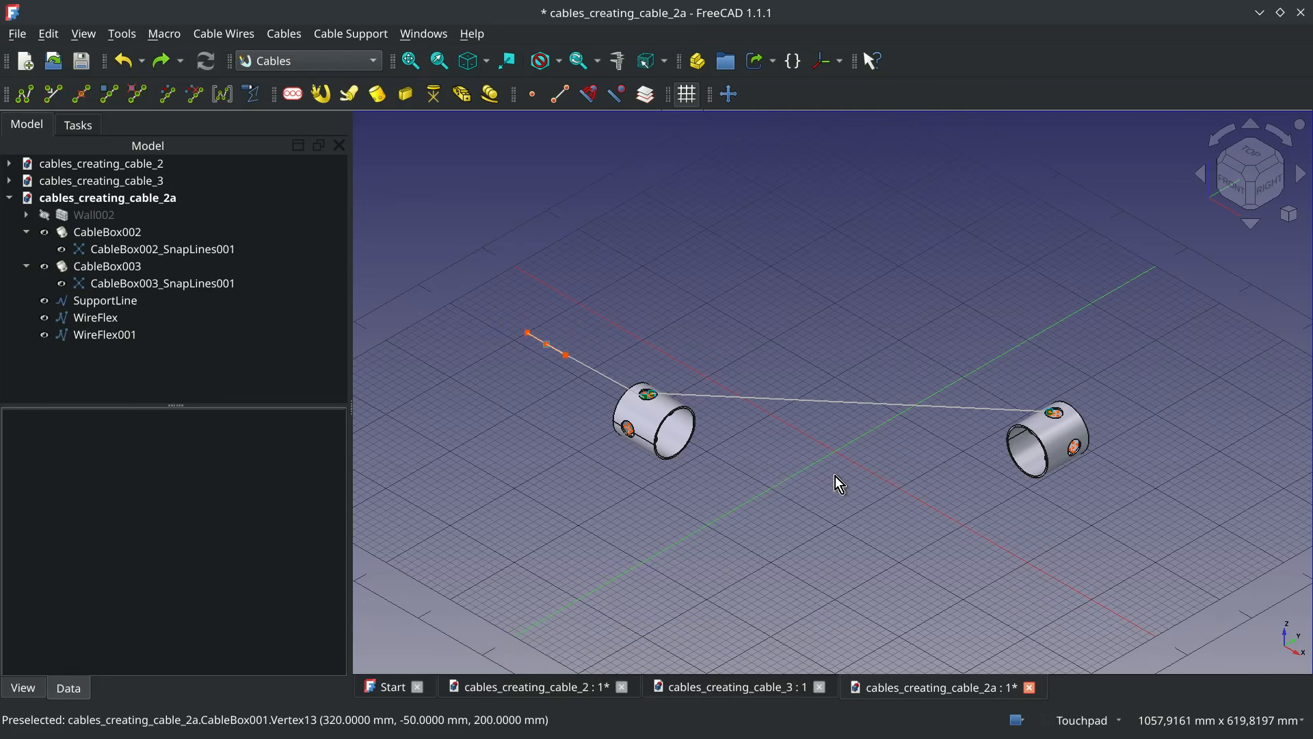
{"action": "left_click", "coordinate": [103, 216]}
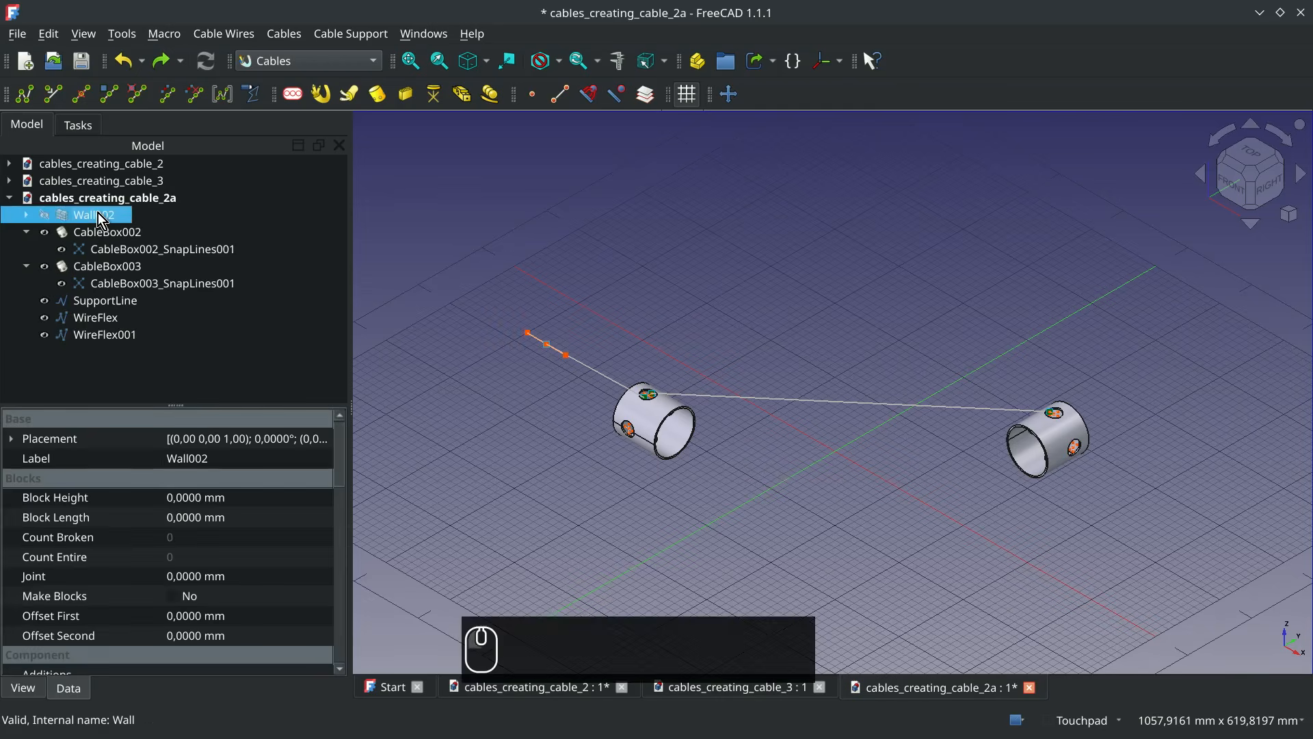
{"action": "key", "text": "space"}
{"action": "left_click", "coordinate": [838, 520]}
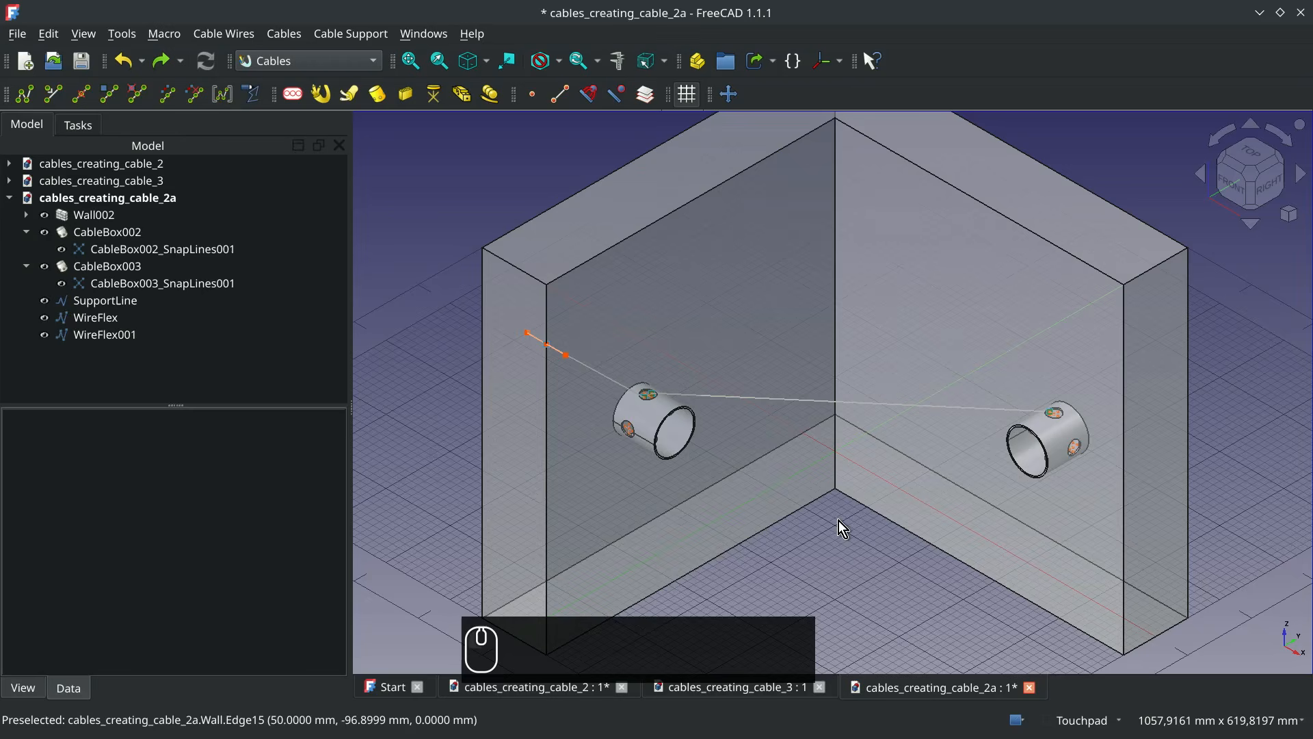
Add a support line at the wall's upper vertex (50, -500, 500) and rotate it 90° about its W axis
{"action": "left_click", "coordinate": [543, 283]}
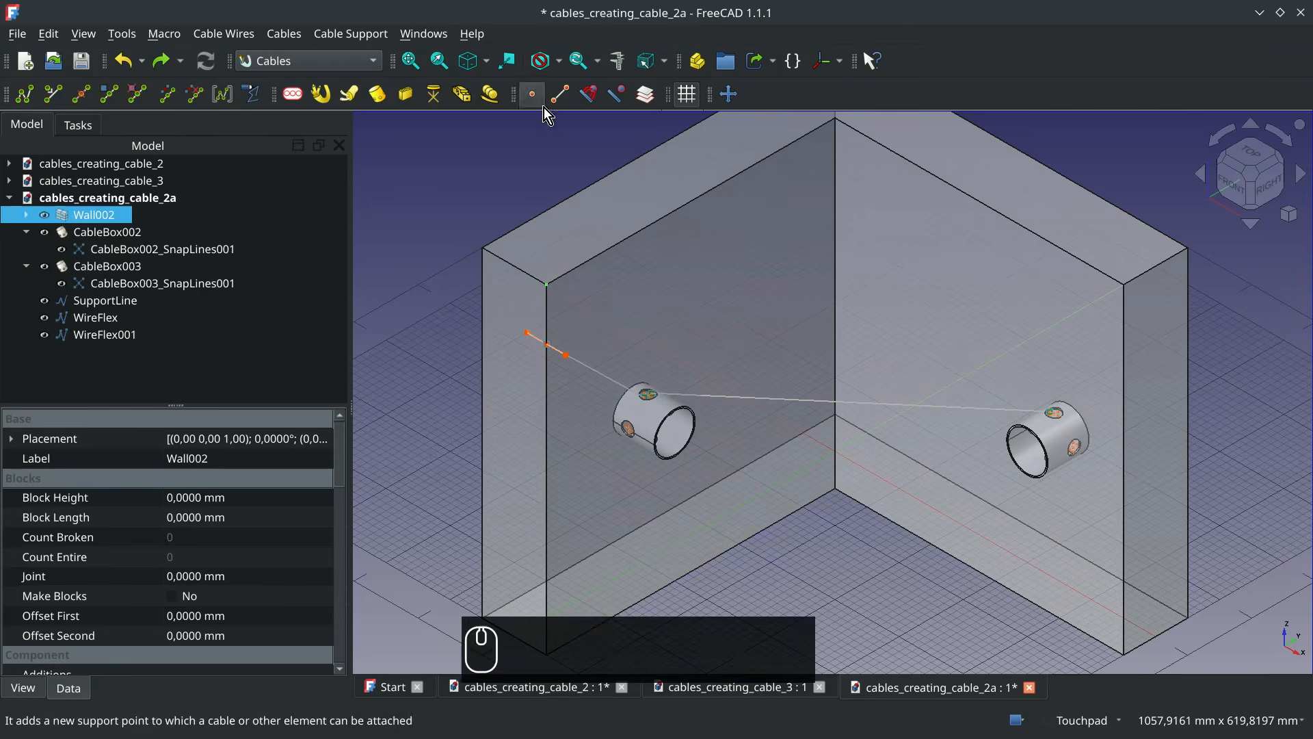
{"action": "left_click", "coordinate": [546, 95]}
{"action": "right_click", "coordinate": [545, 284]}
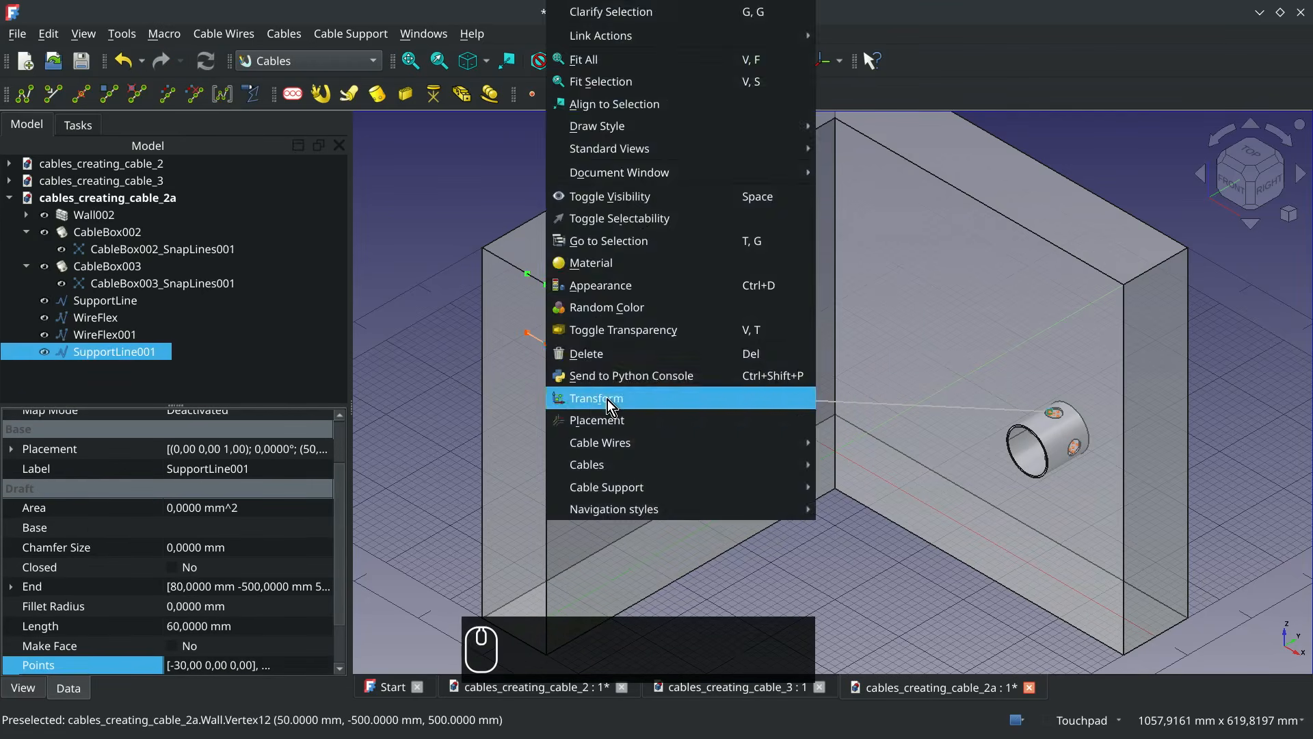
{"action": "left_click", "coordinate": [607, 399]}
{"action": "double_click", "coordinate": [159, 686]}
{"action": "type", "text": "90"}
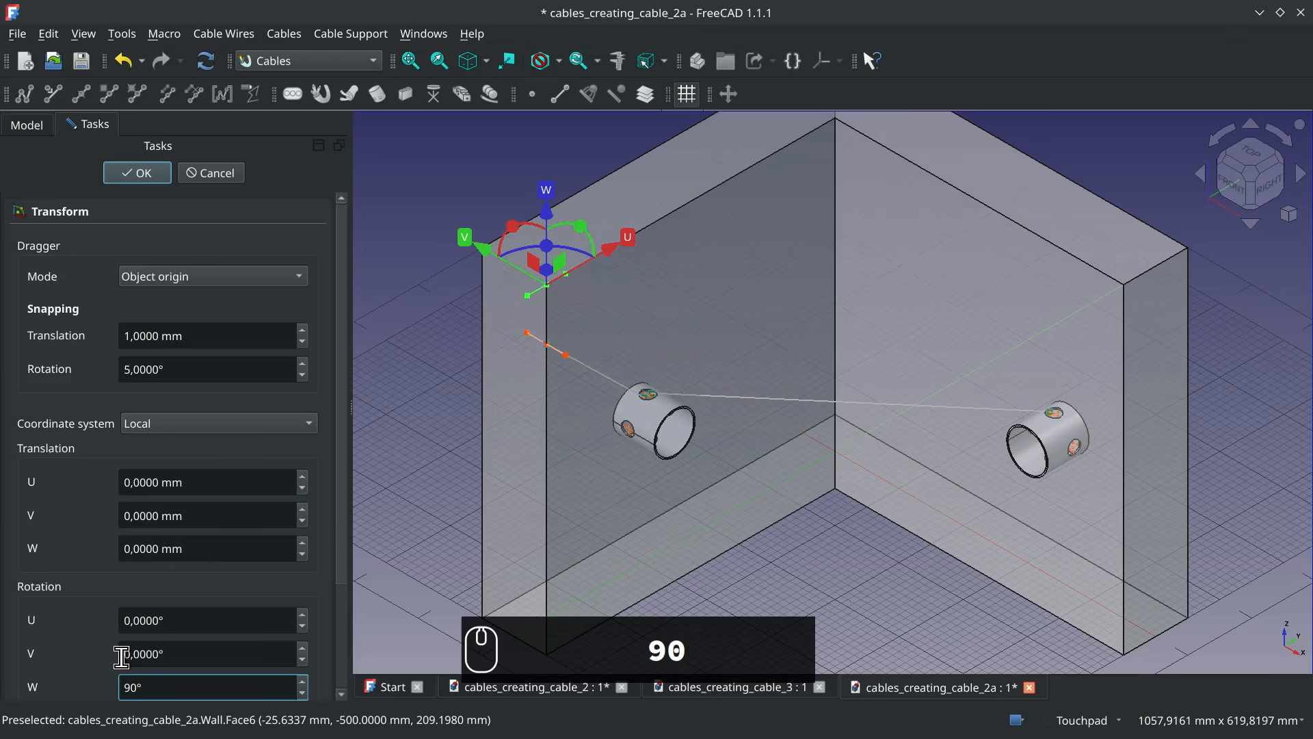
{"action": "left_click", "coordinate": [138, 174]}
Move the rotated support line 200 mm along Y from the wall's upper vertex
{"action": "left_click", "coordinate": [729, 95]}
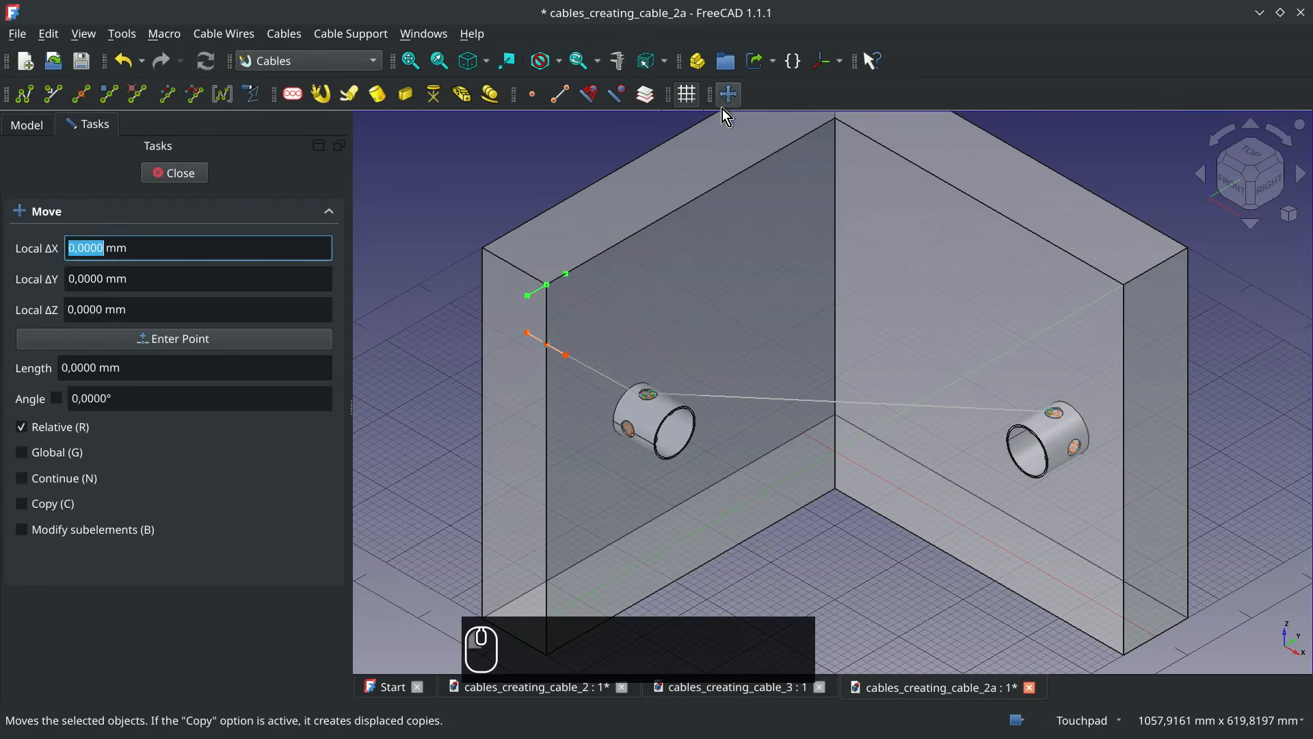
{"action": "left_click", "coordinate": [543, 285]}
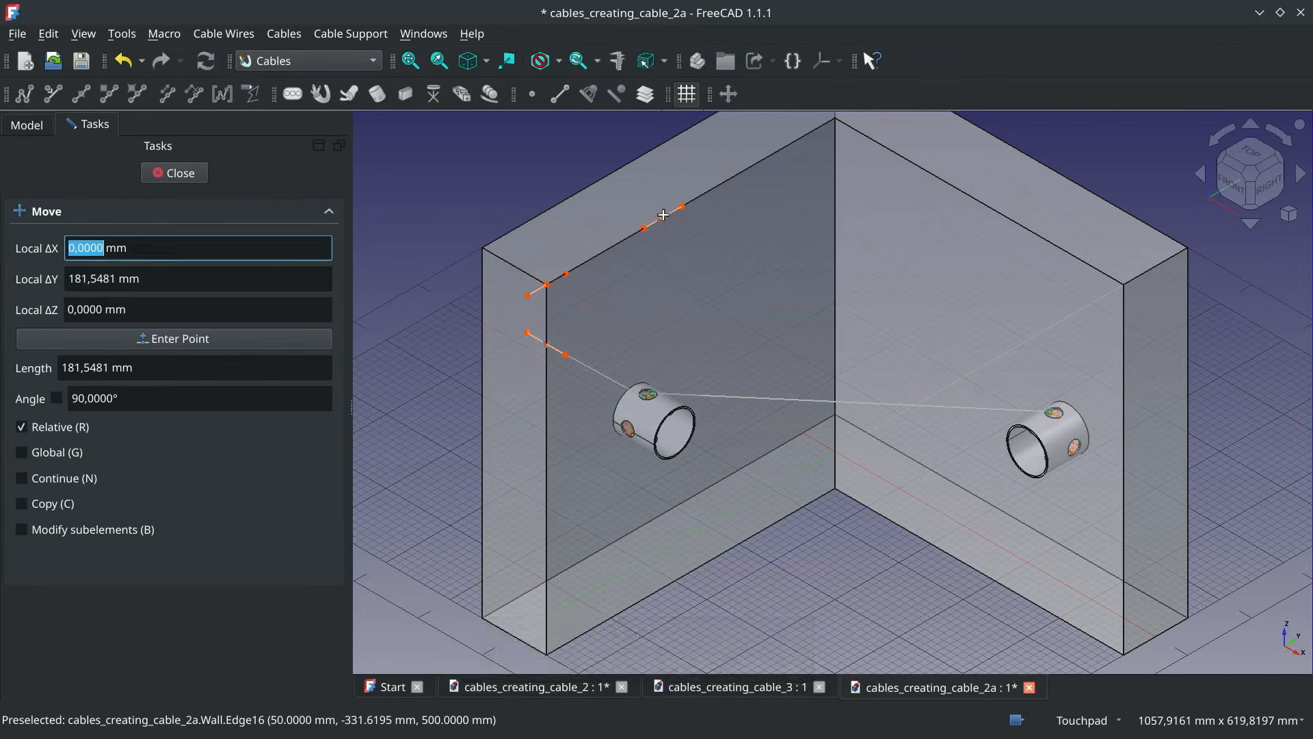
{"action": "key", "text": "Tab"}
{"action": "key", "text": "Tab"}
{"action": "key", "text": "Tab"}
{"action": "key", "text": "Tab"}
{"action": "type", "text": "200"}
{"action": "key", "text": "Return"}
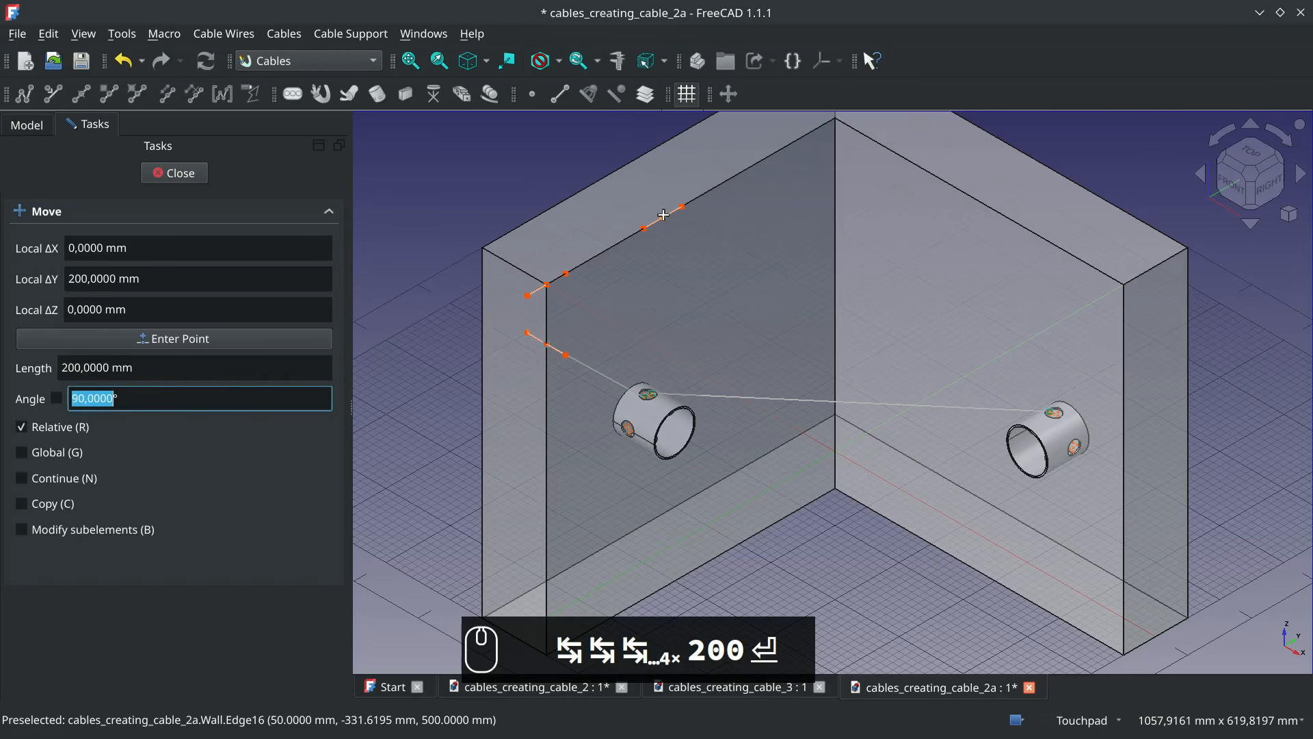
{"action": "key", "text": "Return"}
Move the rotated support line from its midpoint by -80 mm along Z, level with the first support line
{"action": "left_click", "coordinate": [729, 95]}
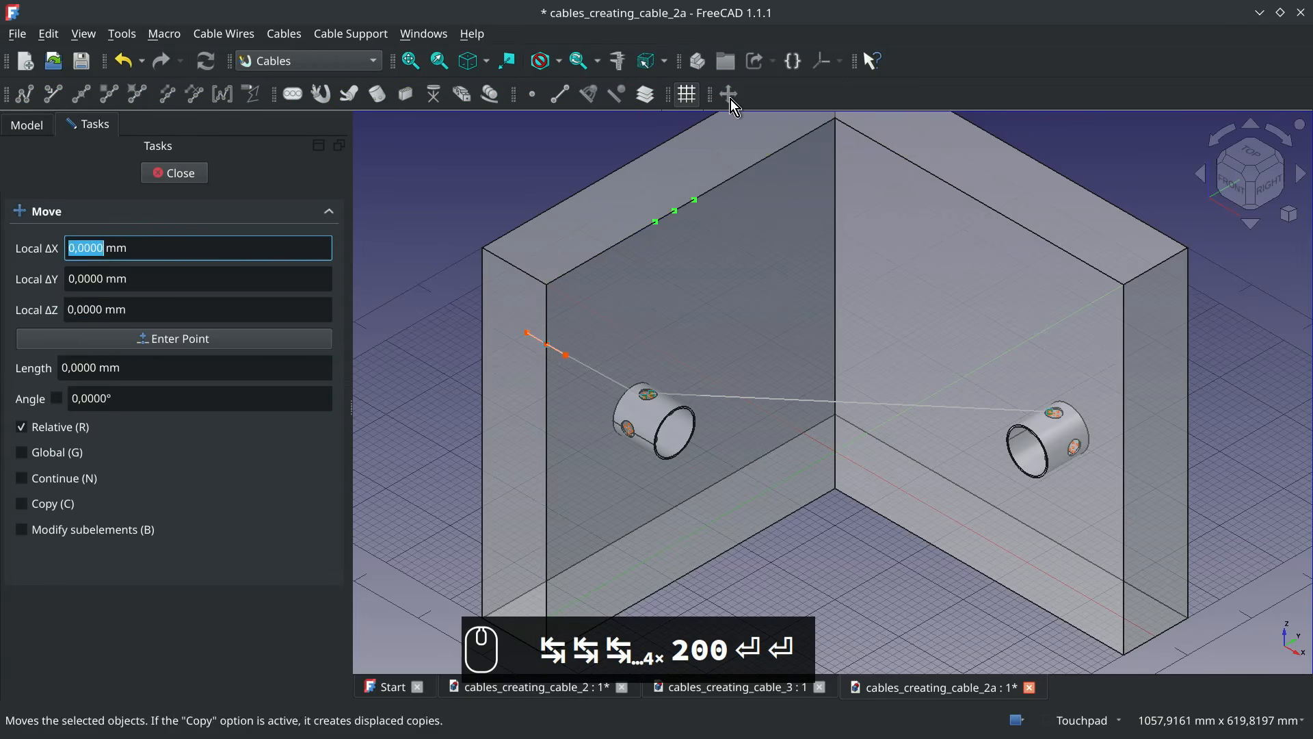
{"action": "key", "text": "z"}
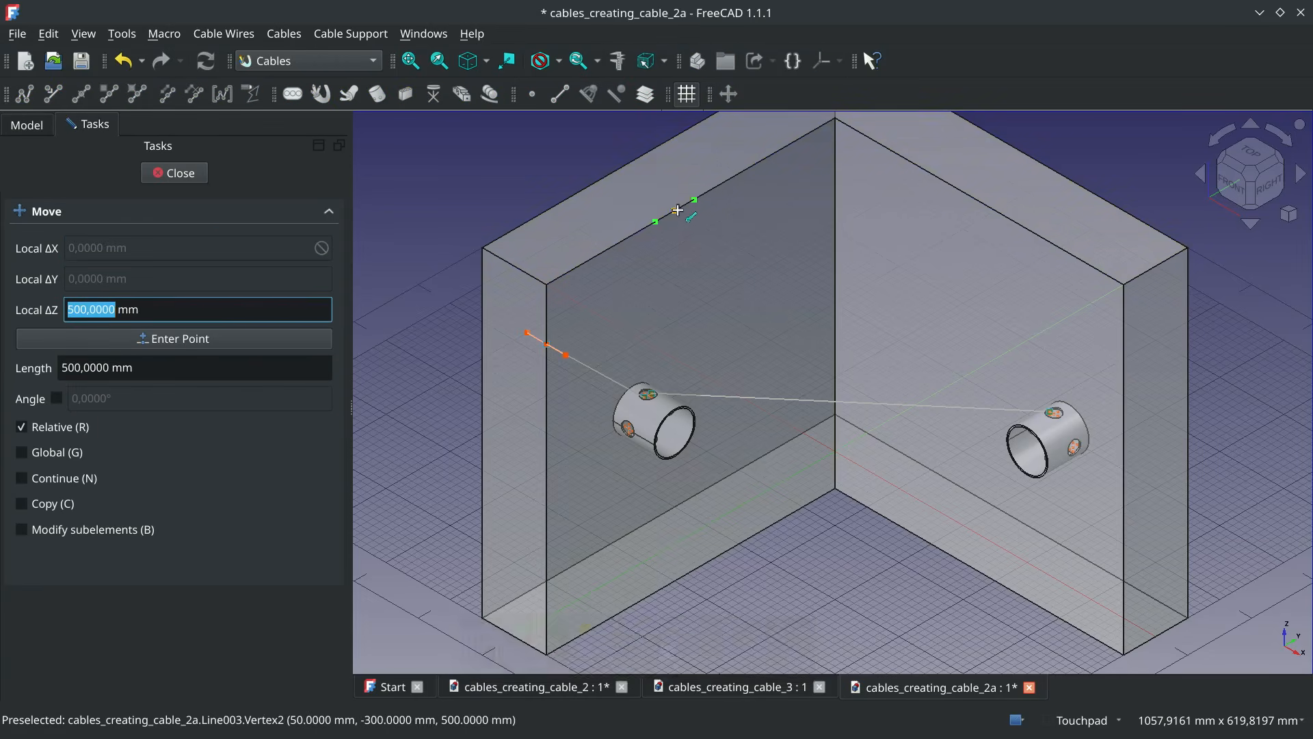
{"action": "left_click", "coordinate": [677, 210]}
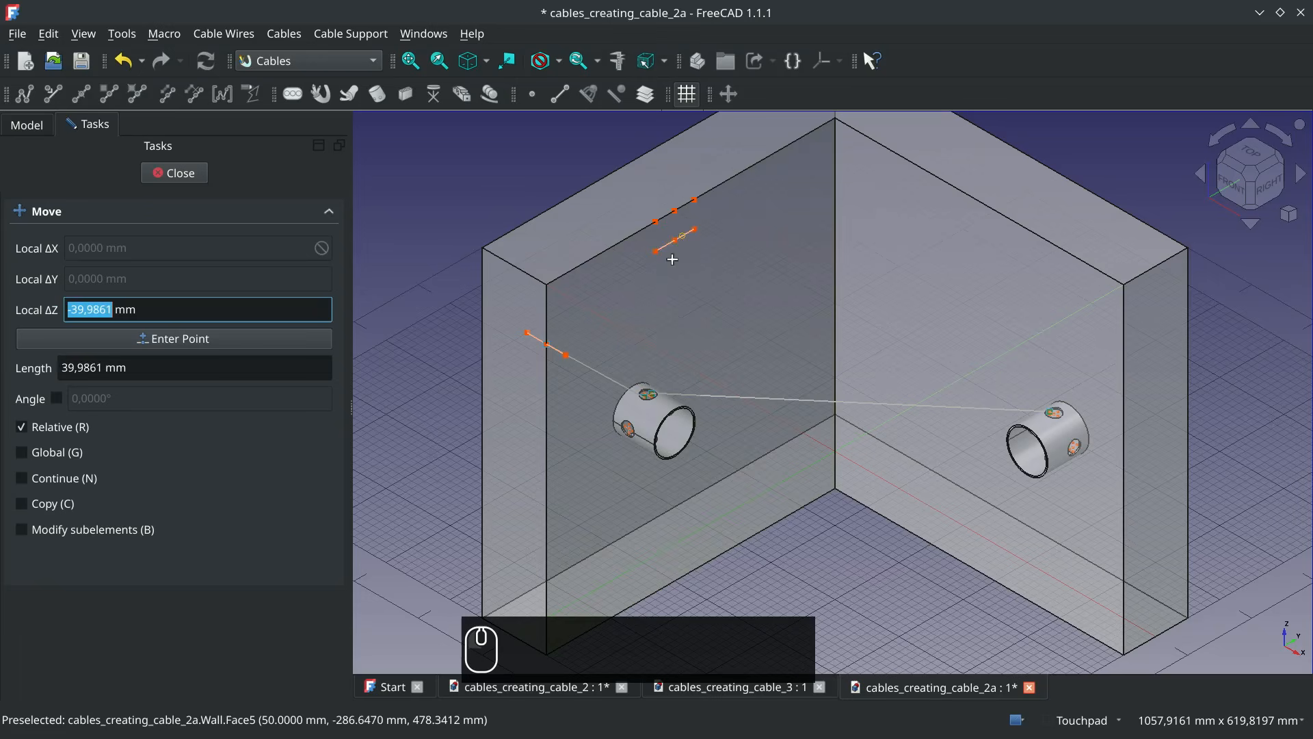
{"action": "left_click", "coordinate": [570, 352]}
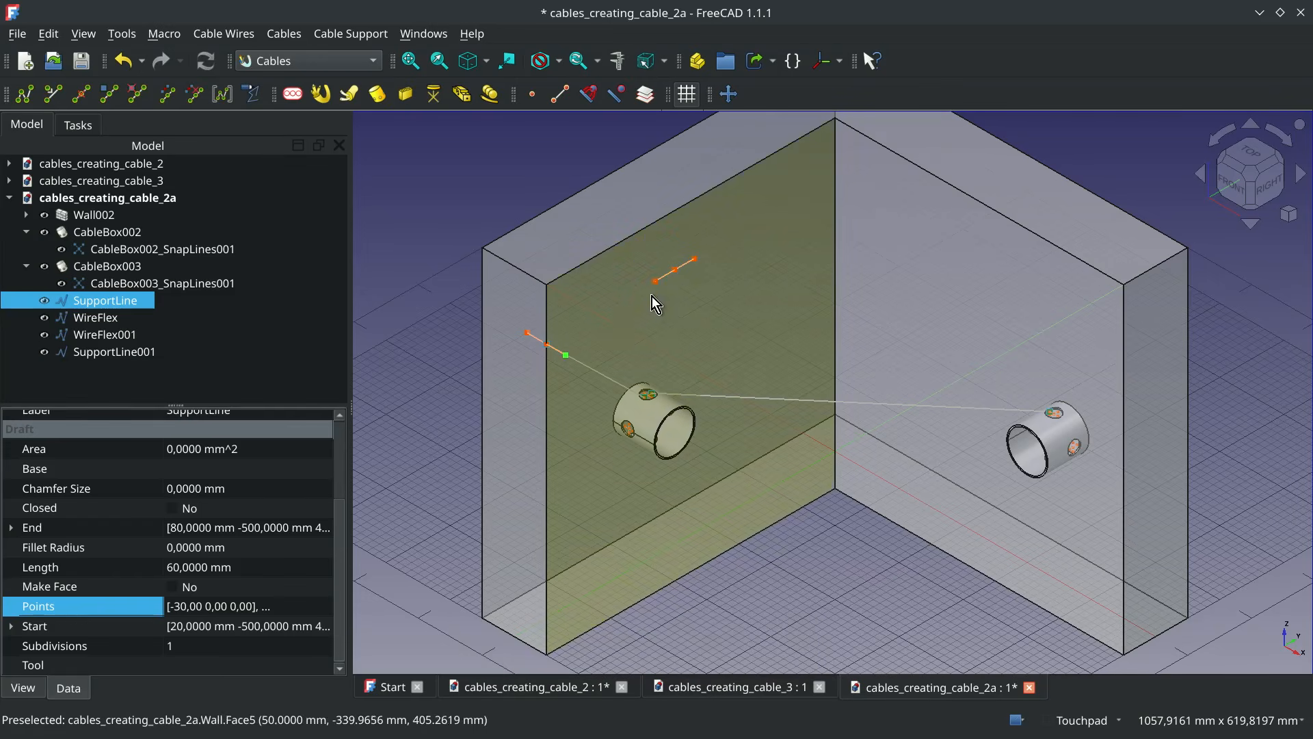
Shorten the rotated support line by setting the X values of its two points to -10 and 10
{"action": "left_click", "coordinate": [675, 270]}
{"action": "double_click", "coordinate": [322, 602]}
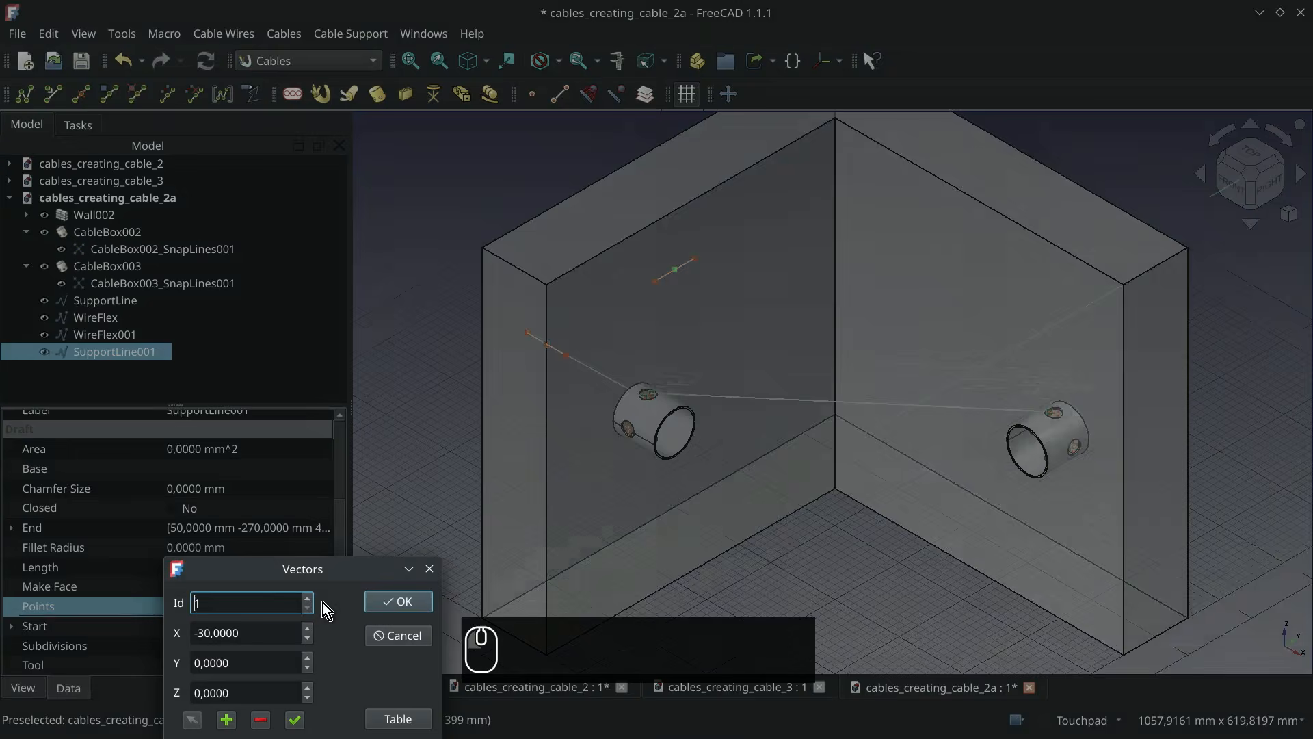
{"action": "left_click", "coordinate": [398, 718]}
{"action": "left_click_drag", "start_coordinate": [340, 568], "coordinate": [341, 213]}
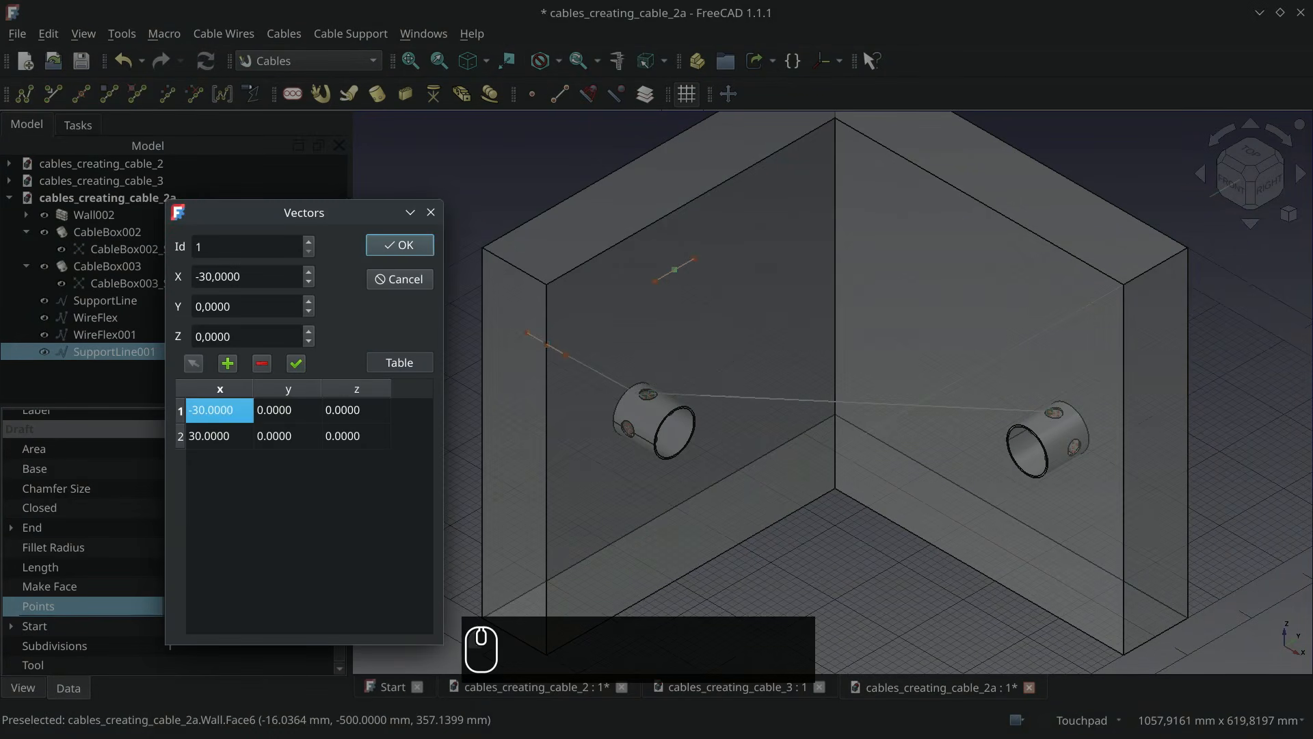
{"action": "double_click", "coordinate": [228, 411]}
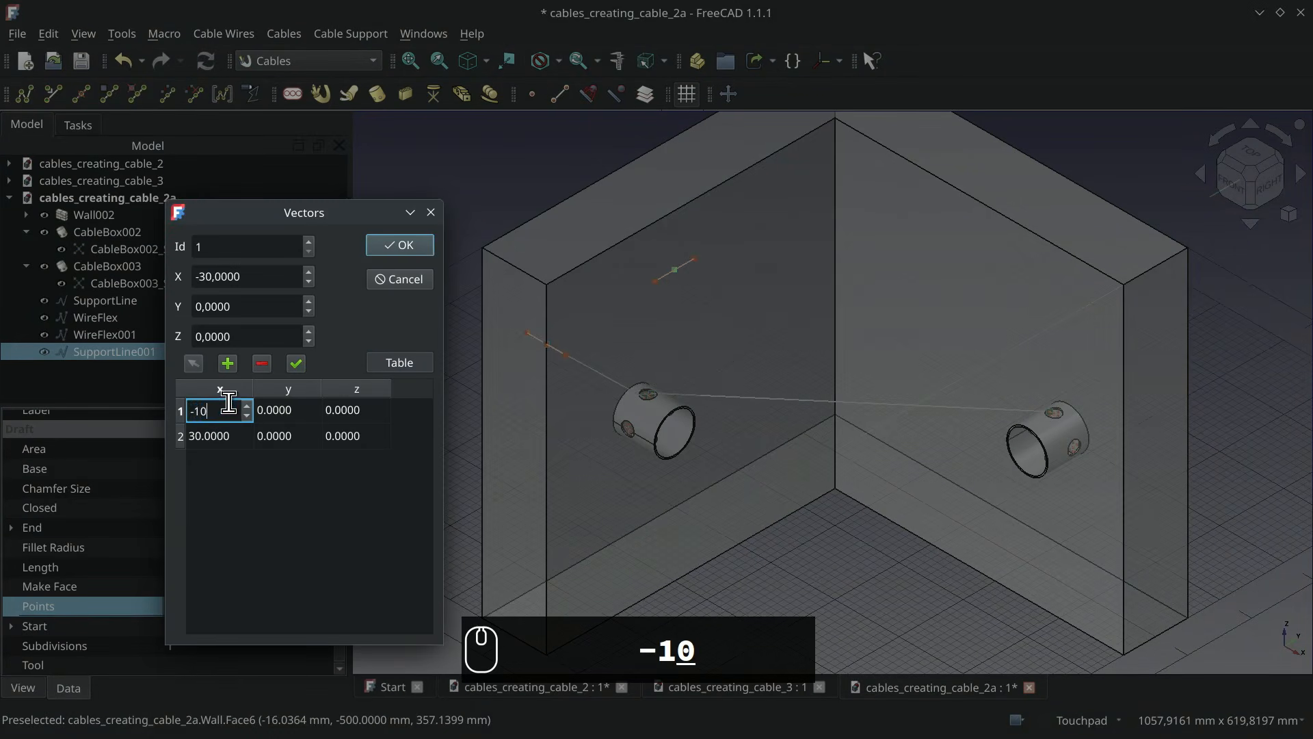
{"action": "double_click", "coordinate": [216, 437]}
{"action": "type", "text": "10"}
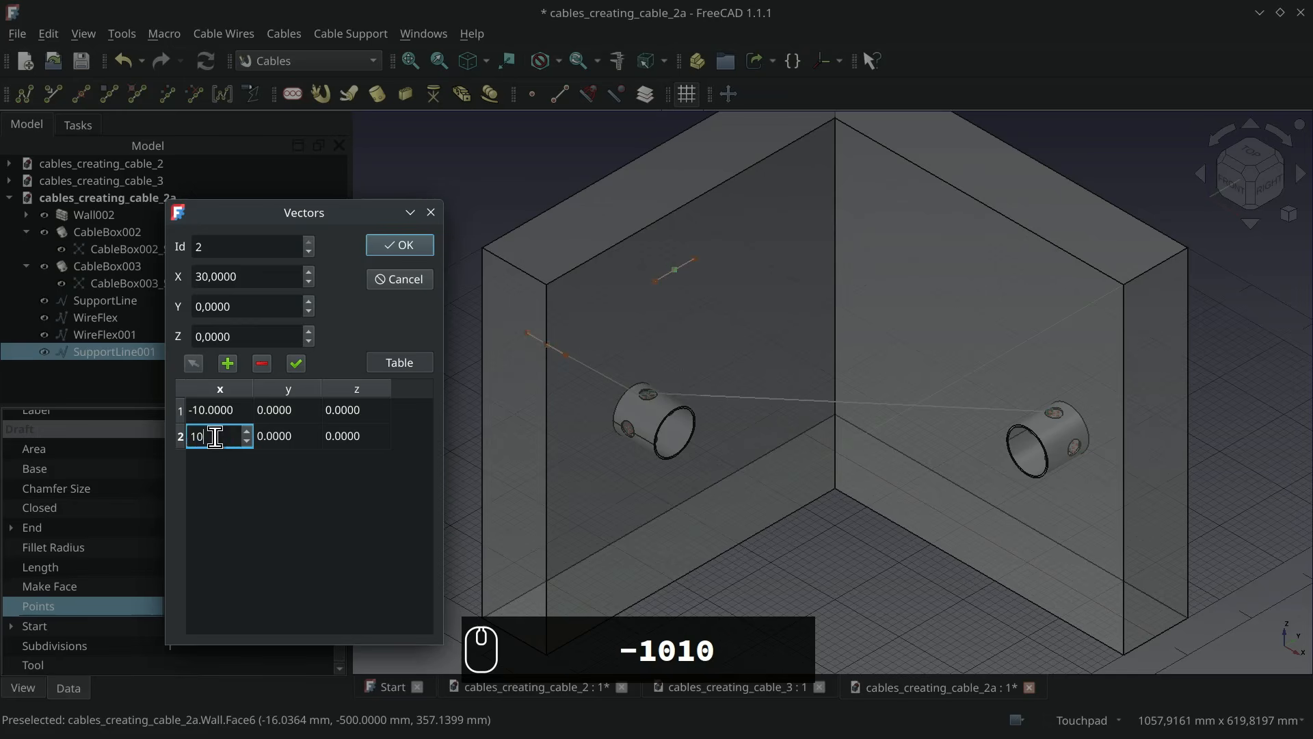
{"action": "key", "text": "Return"}
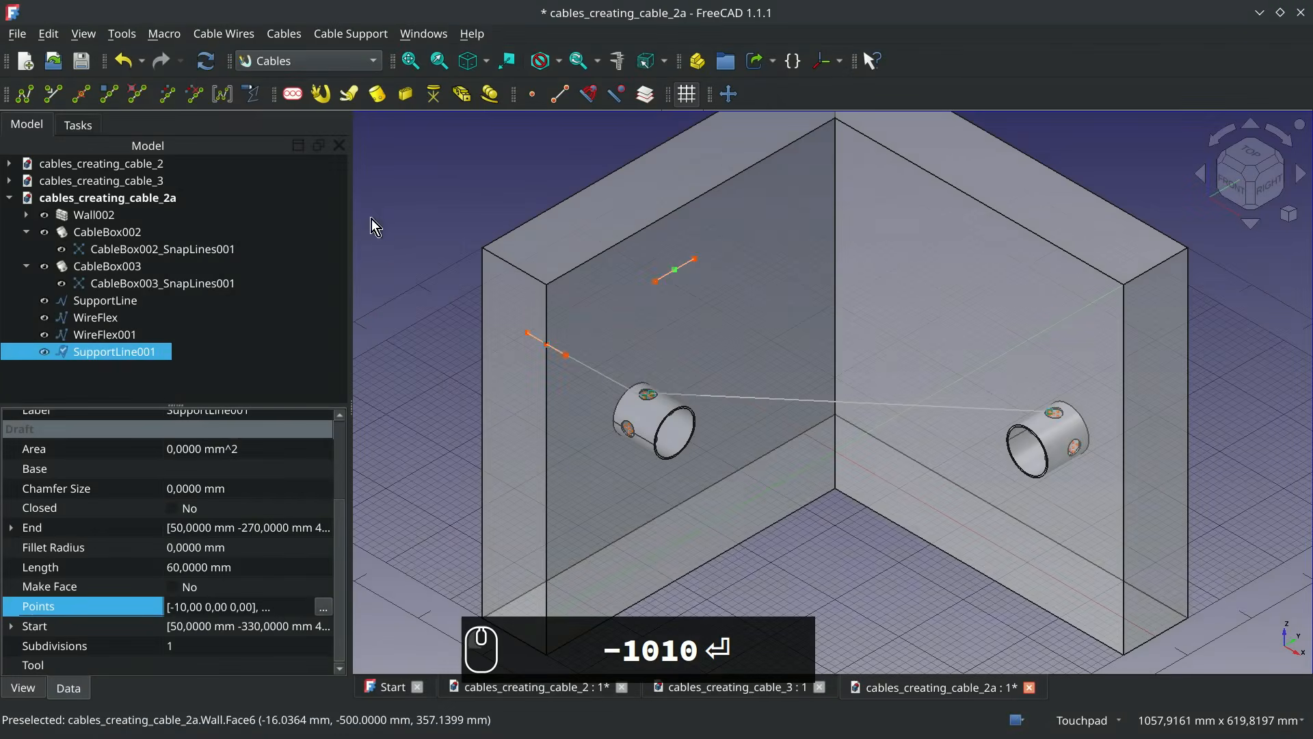
{"action": "left_click", "coordinate": [396, 245]}
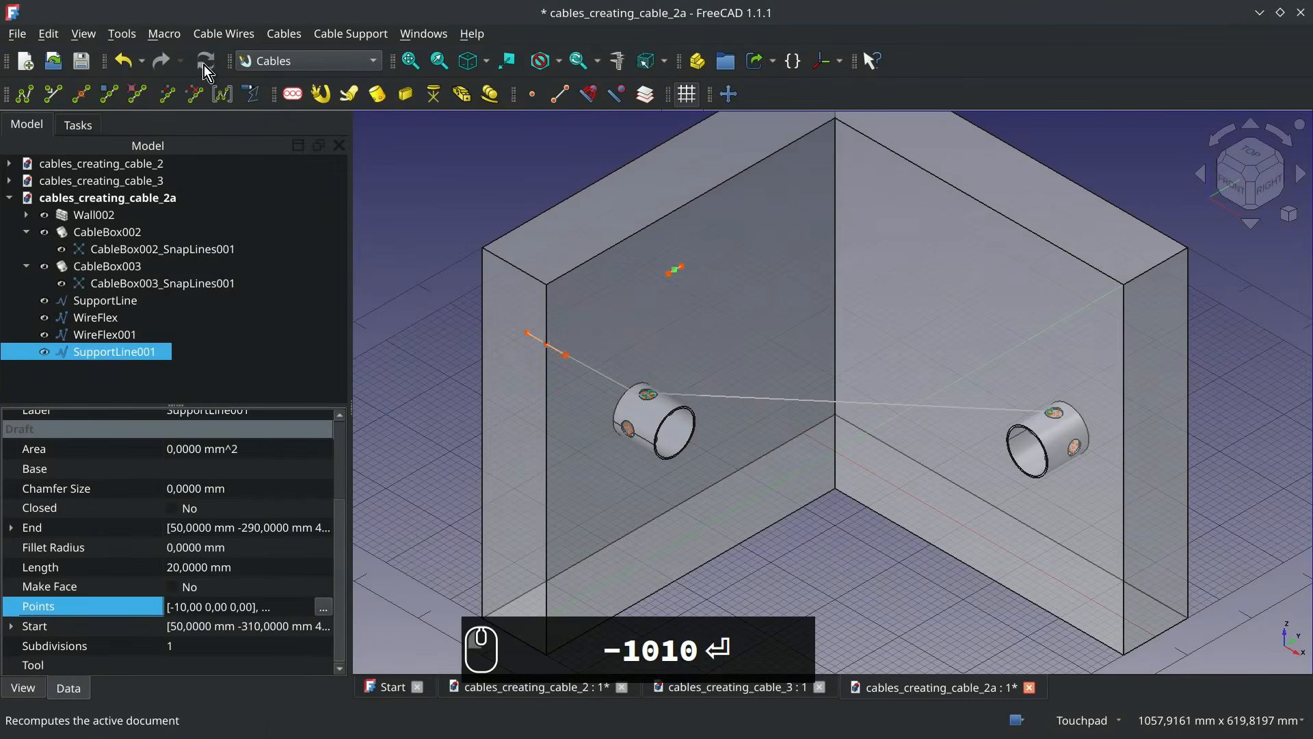
Duplicate the shortened support line by copying and pasting it, and select the duplicate
{"action": "right_click", "coordinate": [148, 351]}
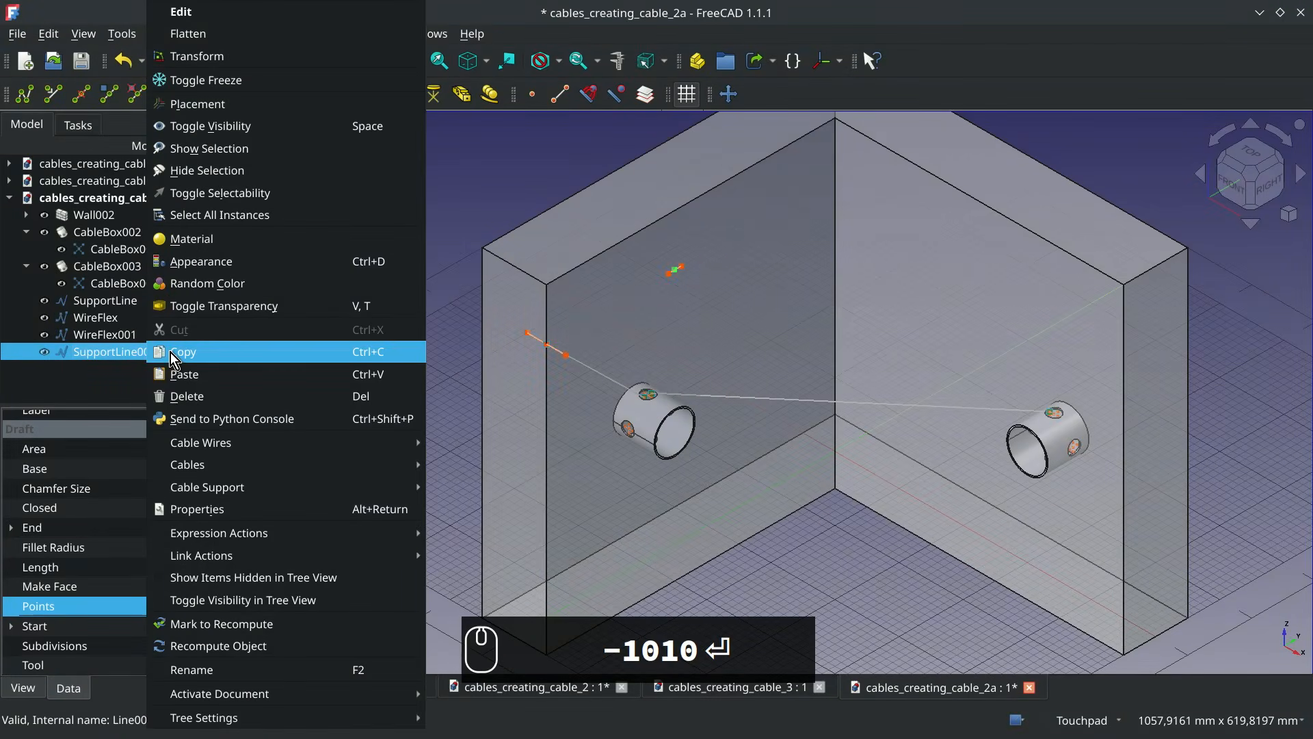
{"action": "left_click", "coordinate": [171, 353]}
{"action": "right_click", "coordinate": [171, 351]}
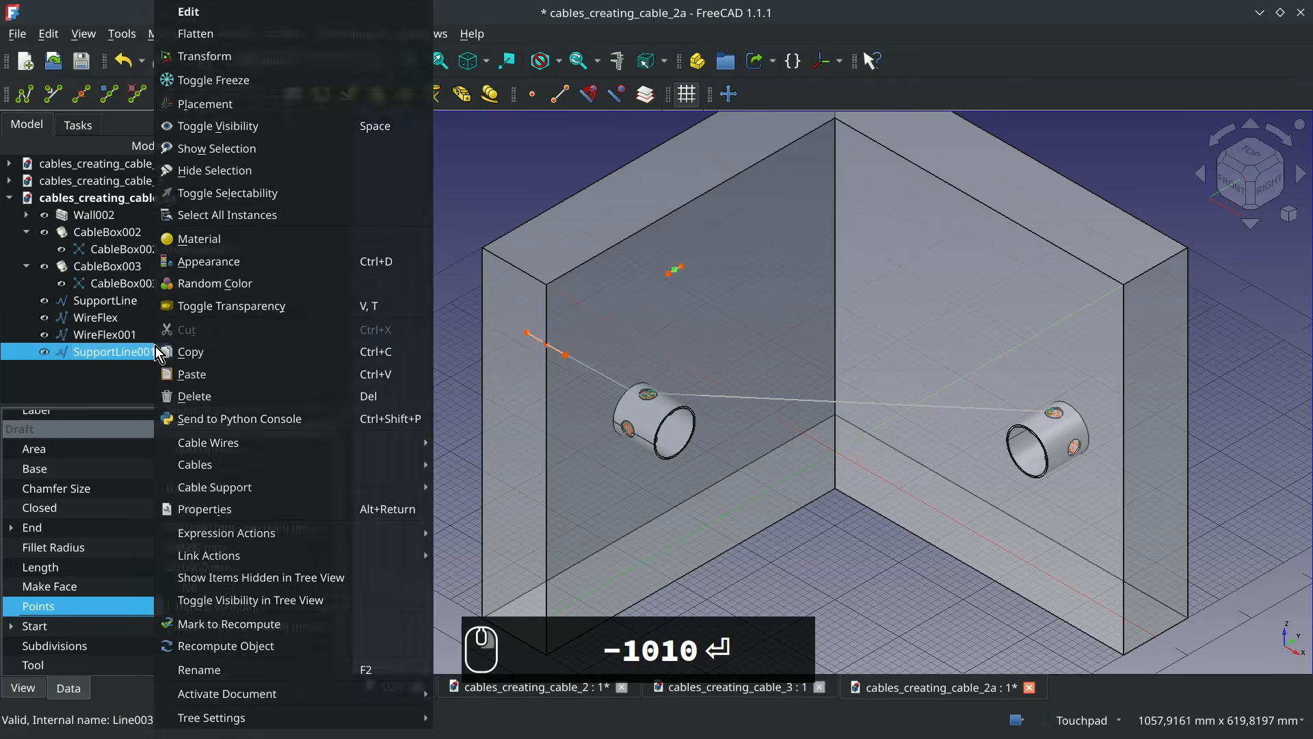
{"action": "left_click", "coordinate": [208, 368]}
{"action": "left_click", "coordinate": [145, 369]}
Move the duplicated support line from its midpoint by -100 mm along Z
{"action": "left_click", "coordinate": [728, 94]}
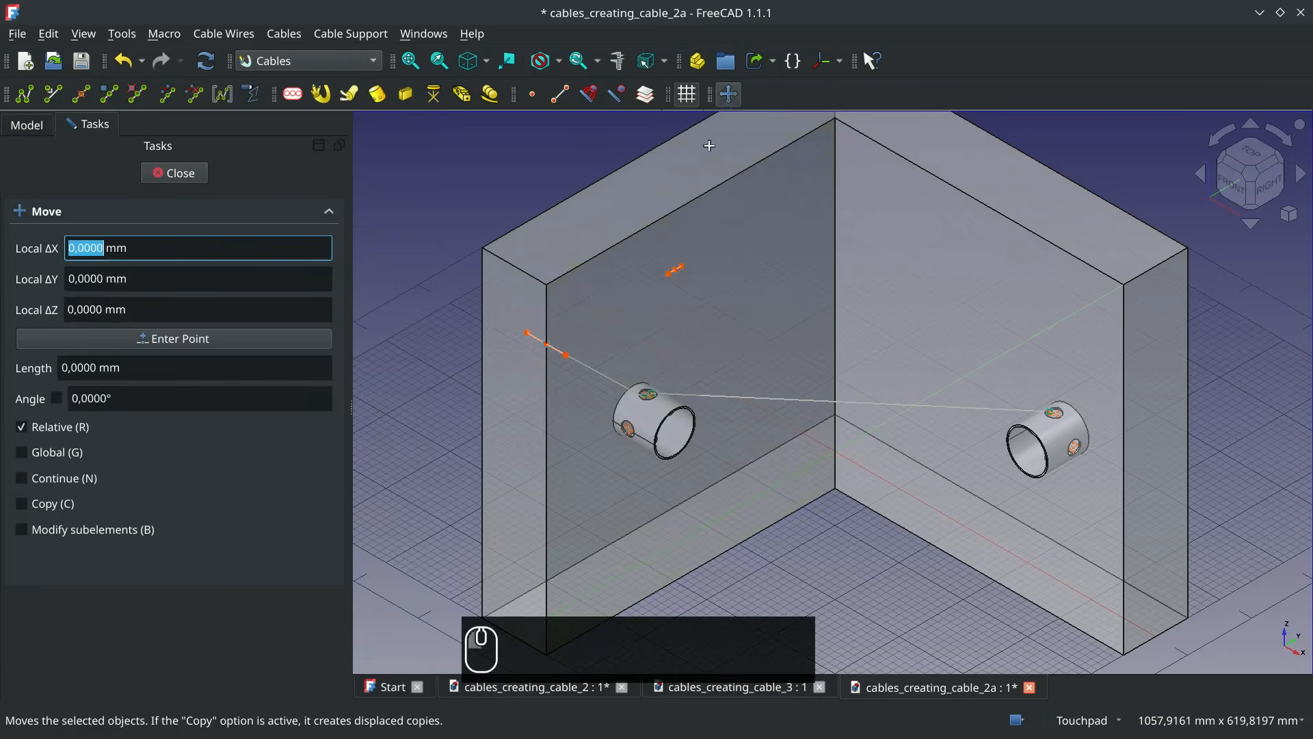
{"action": "left_click", "coordinate": [675, 271]}
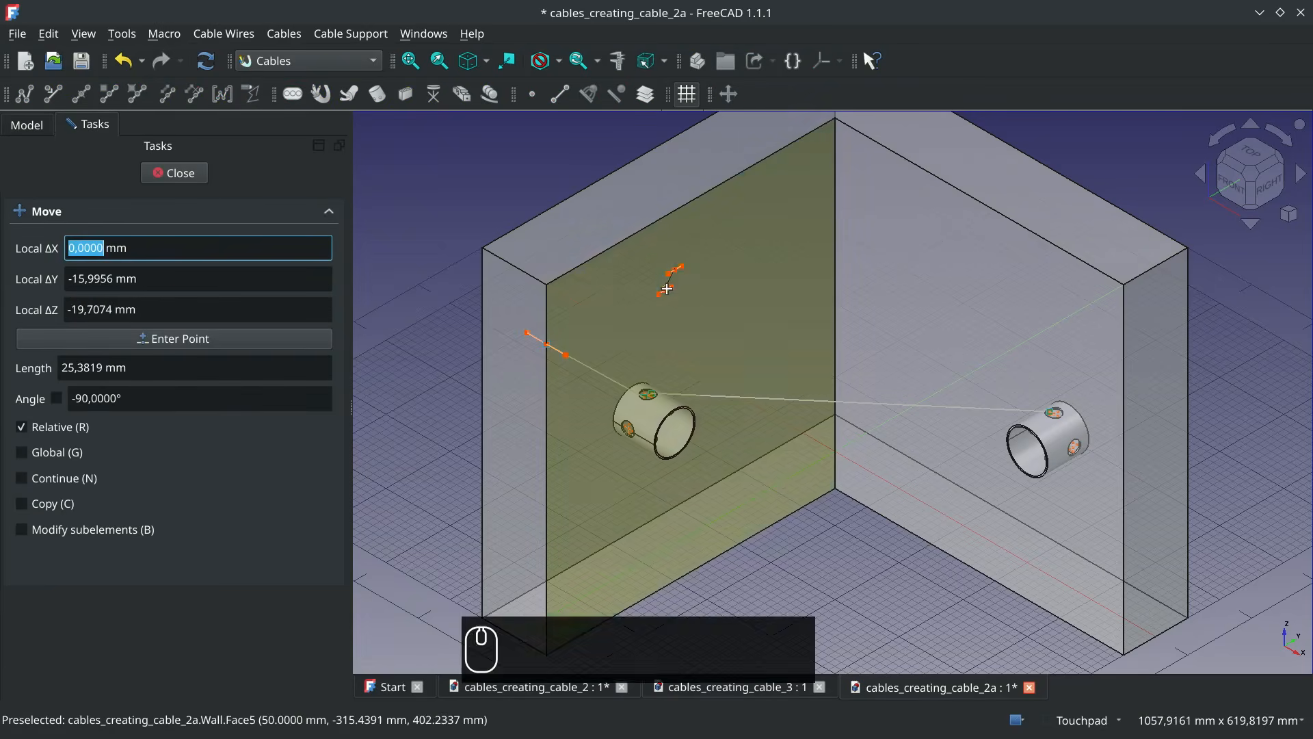
{"action": "type", "text": "z"}
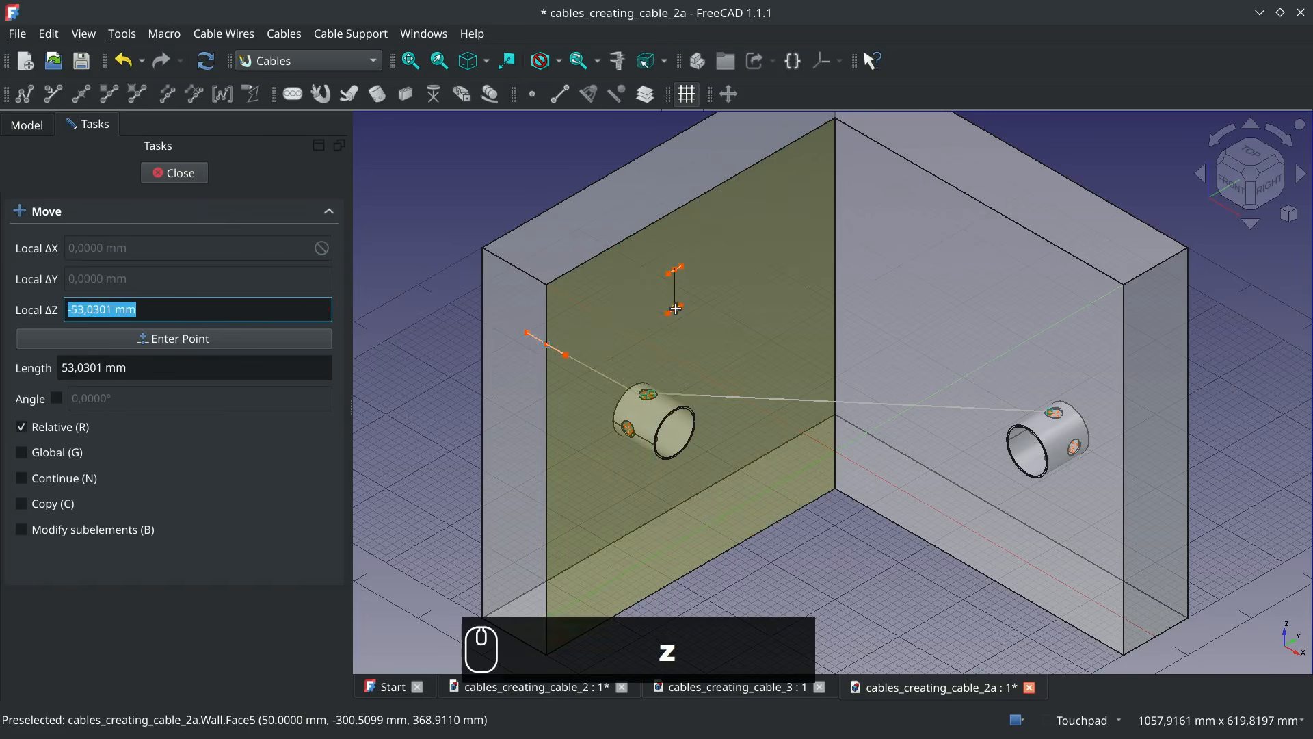
{"action": "type", "text": "-100"}
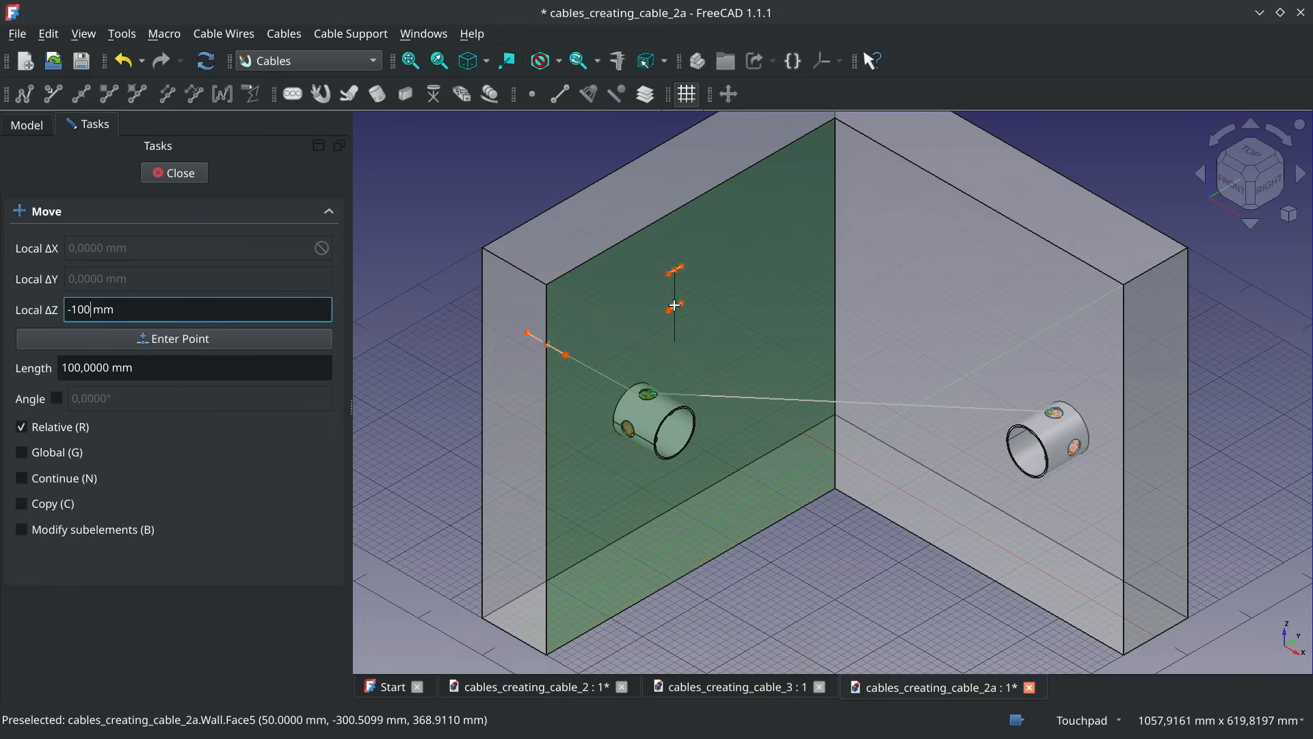
{"action": "key", "text": "Return"}
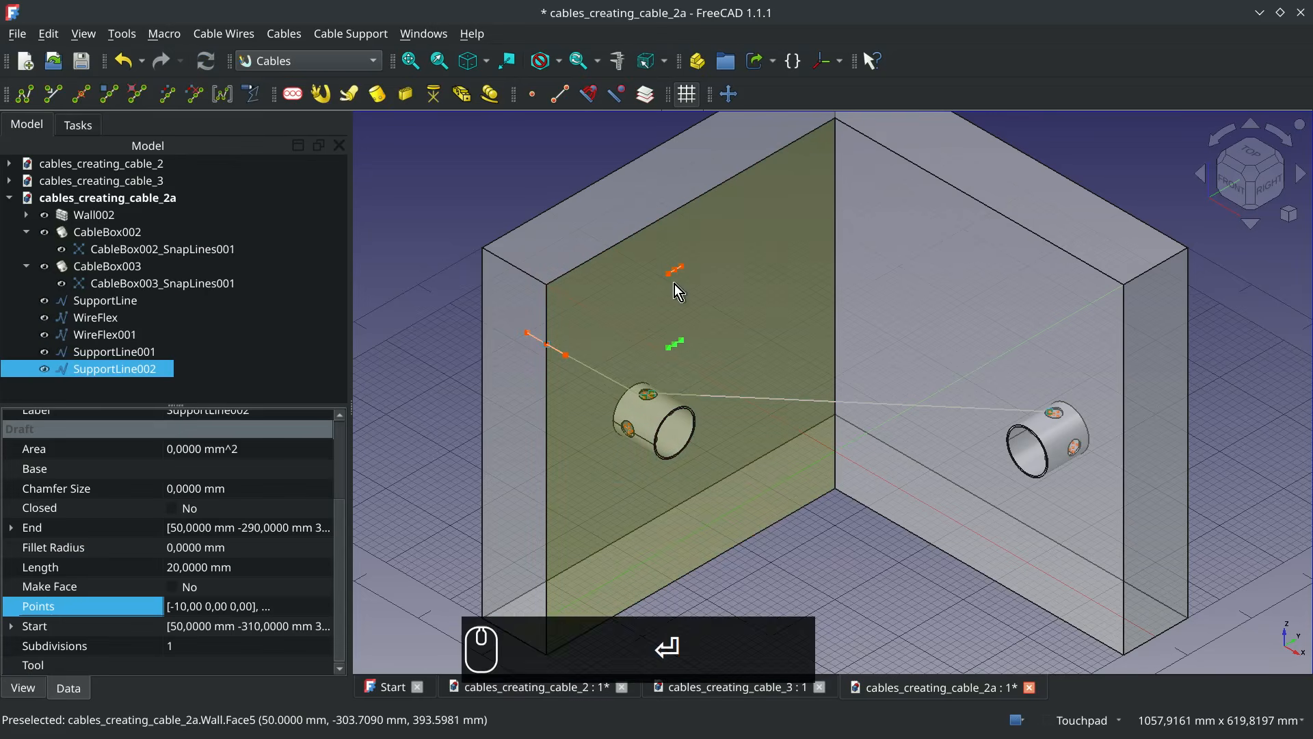
Add a support line at the wall's inner upper corner vertex and move it 300 mm along X
{"action": "left_click", "coordinate": [836, 117]}
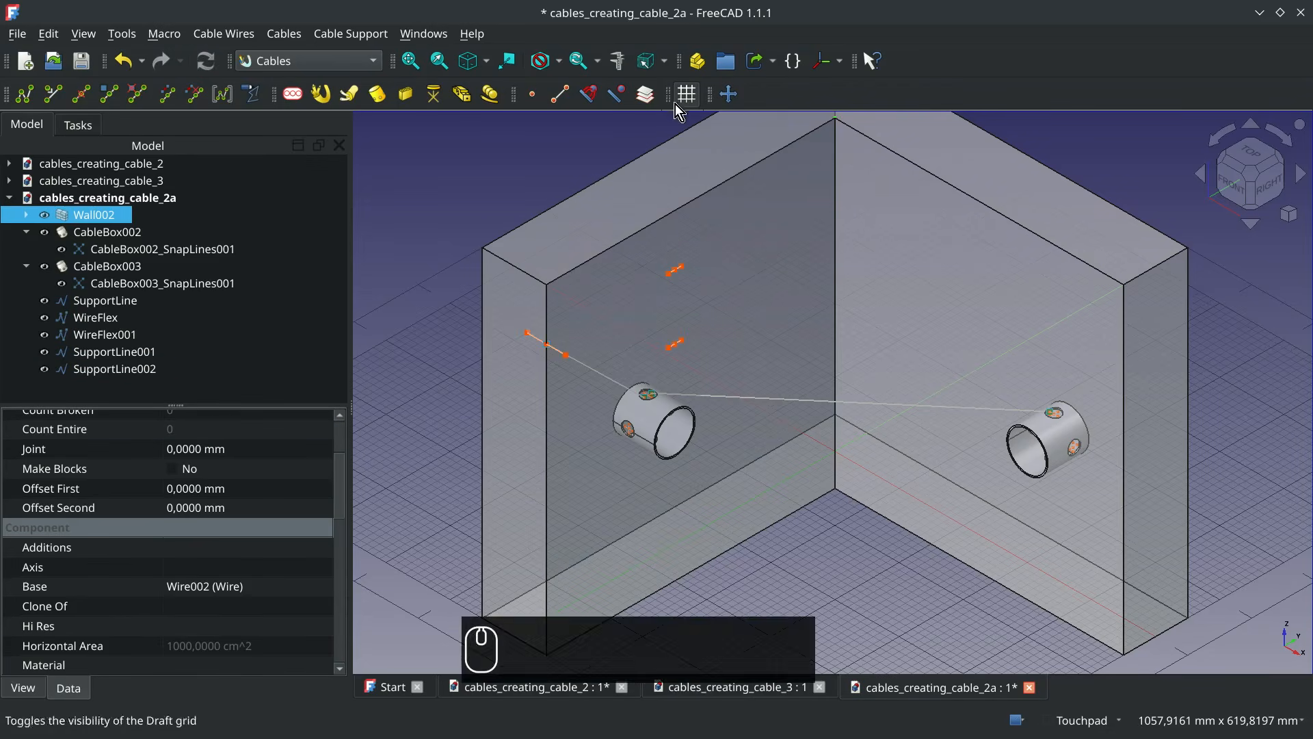
{"action": "left_click", "coordinate": [560, 101]}
{"action": "left_click", "coordinate": [729, 94]}
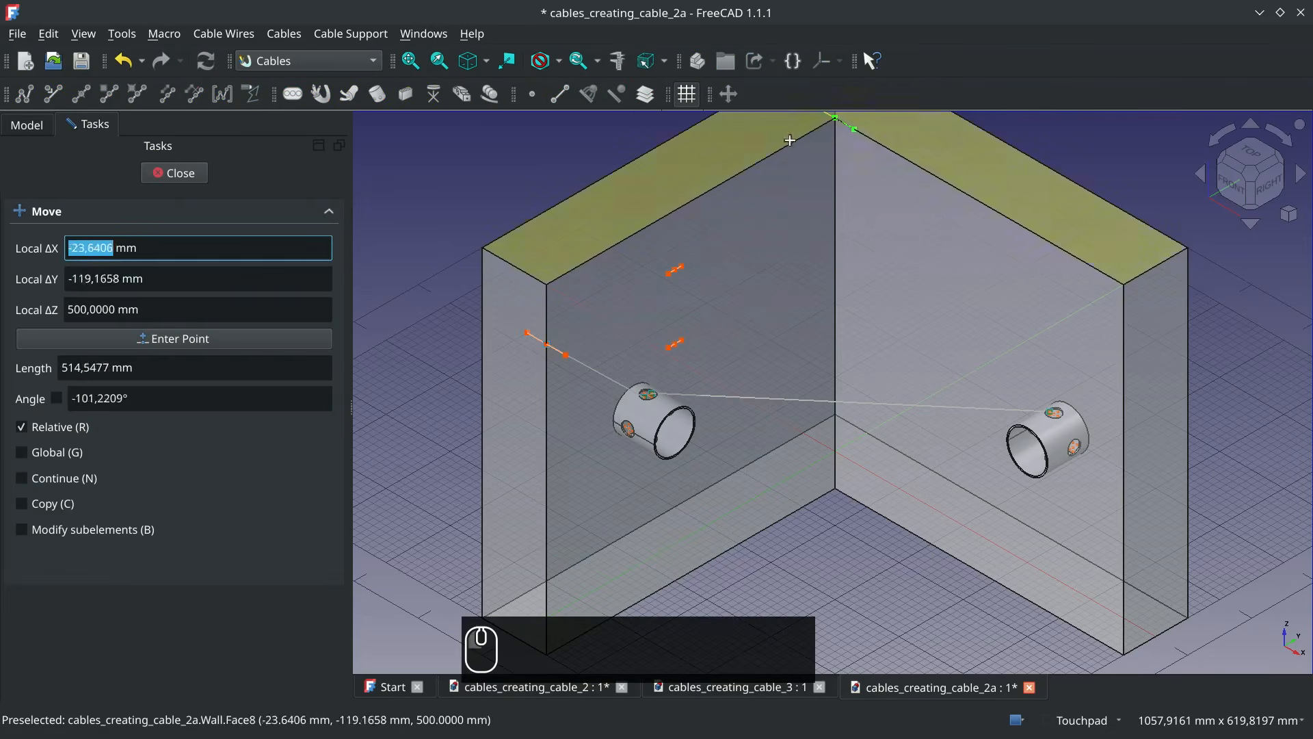
{"action": "key", "text": "Tab"}
{"action": "key", "text": "Tab"}
{"action": "key", "text": "Tab"}
{"action": "key", "text": "Tab"}
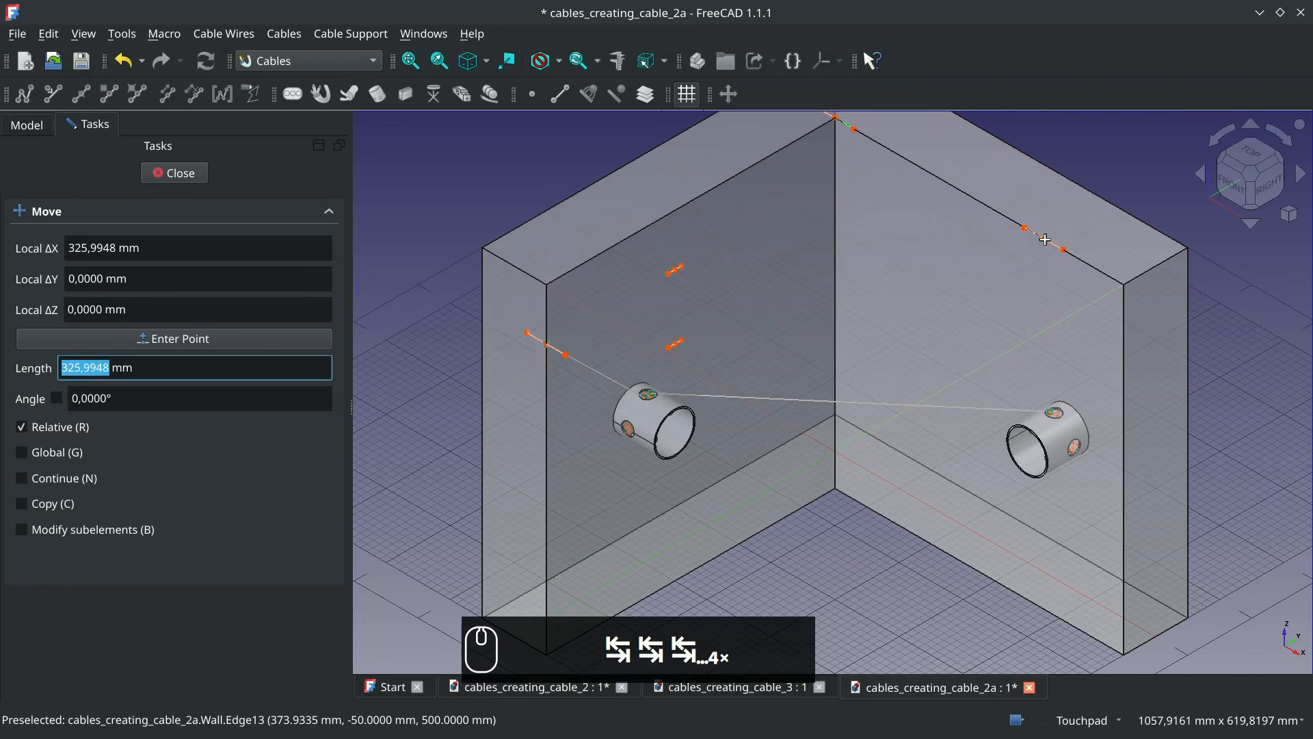
{"action": "type", "text": "30,0"}
{"action": "key", "text": "Return"}
{"action": "key", "text": "Return"}
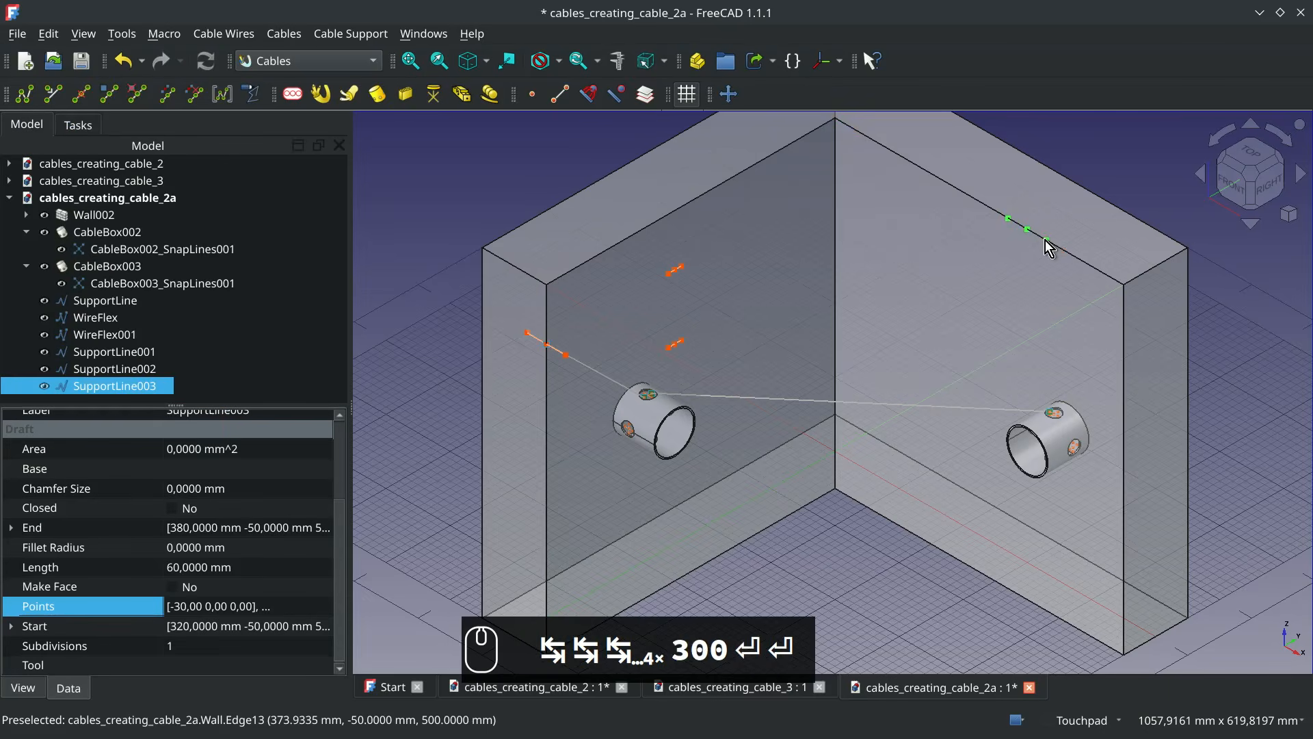
Move the support line above the second cable box by -80 mm along Z, level with the other upper support lines
{"action": "left_click", "coordinate": [729, 94]}
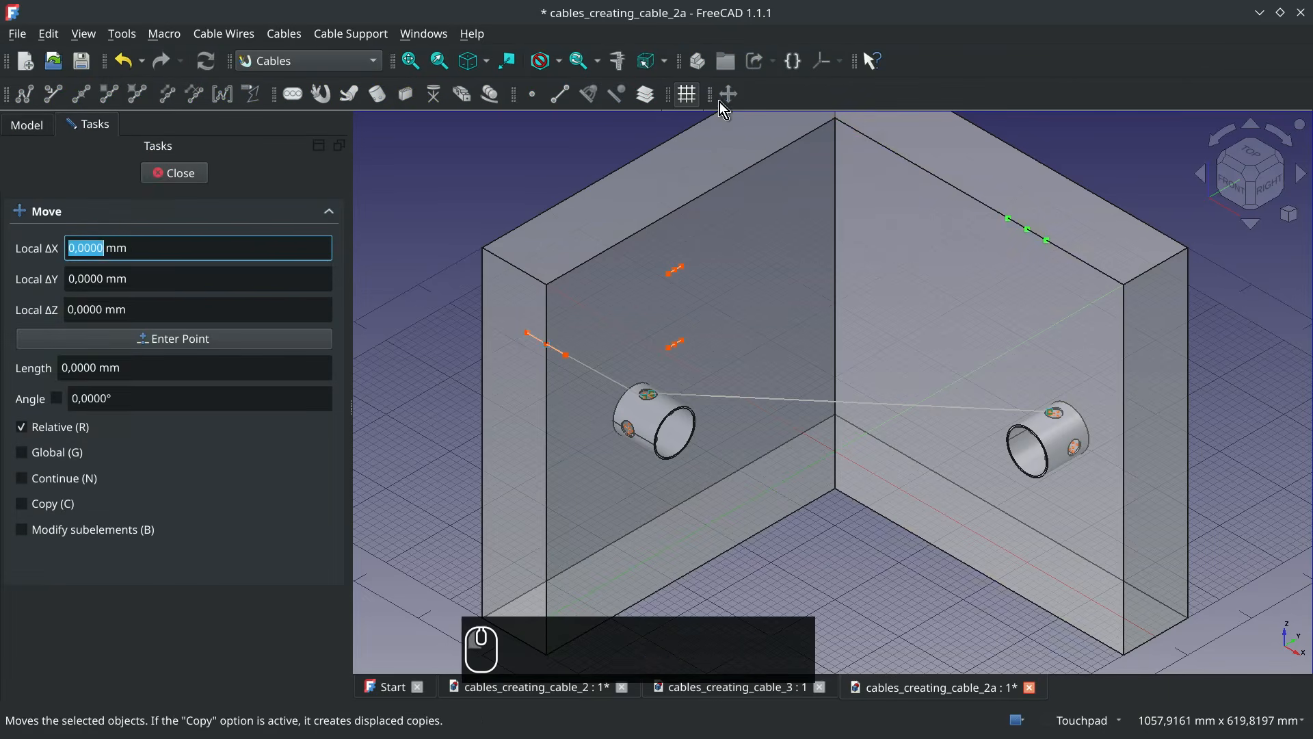
{"action": "left_click", "coordinate": [1027, 229]}
{"action": "key", "text": "z"}
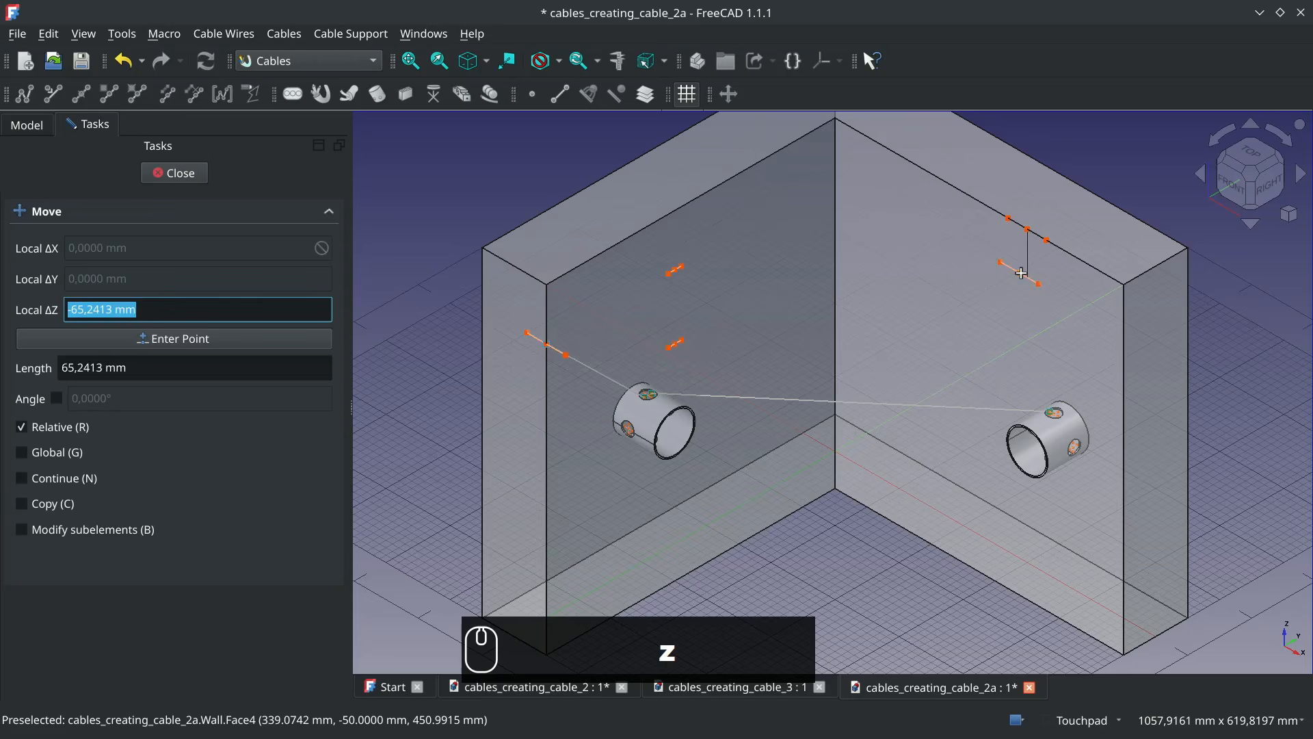
{"action": "left_click", "coordinate": [682, 269]}
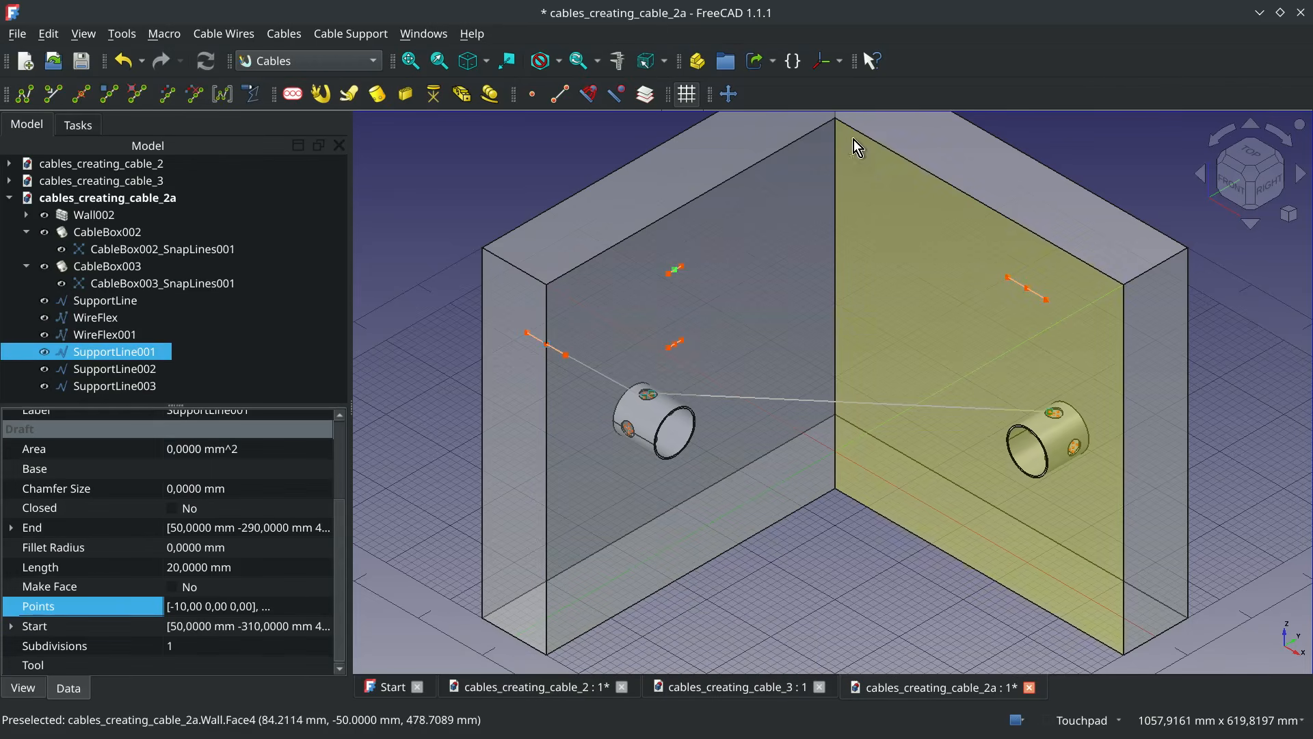
Duplicate the support line above the second cable box by copying and pasting it, and select the duplicate
{"action": "left_click", "coordinate": [1028, 288]}
{"action": "right_click", "coordinate": [152, 385]}
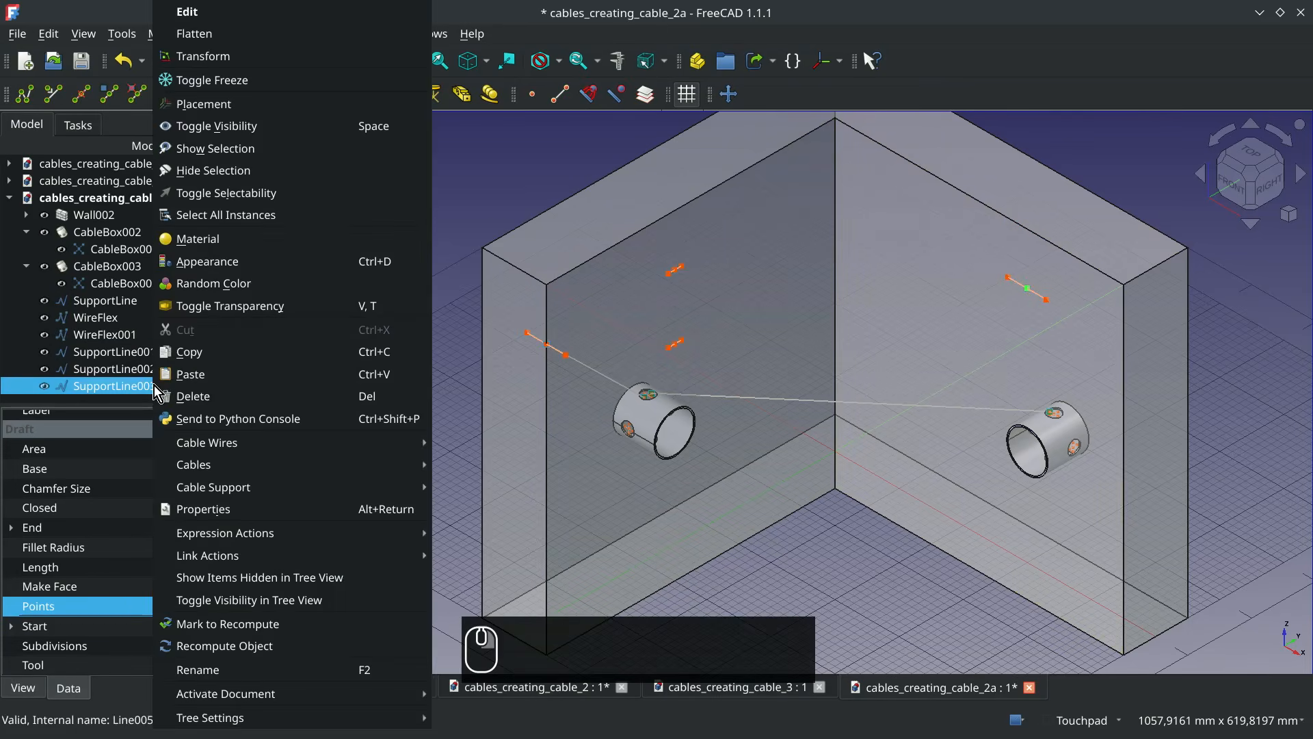
{"action": "left_click", "coordinate": [257, 354]}
{"action": "right_click", "coordinate": [157, 380]}
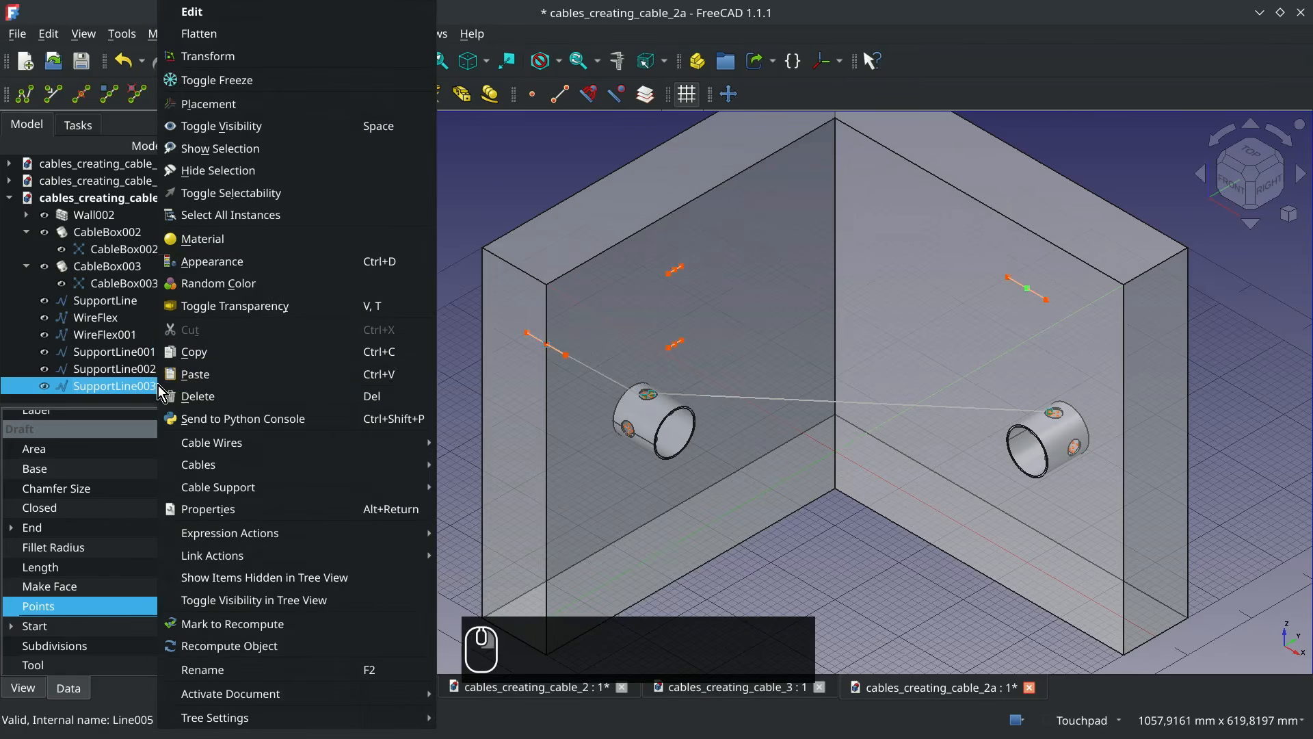
{"action": "left_click", "coordinate": [191, 374]}
{"action": "left_click", "coordinate": [157, 386]}
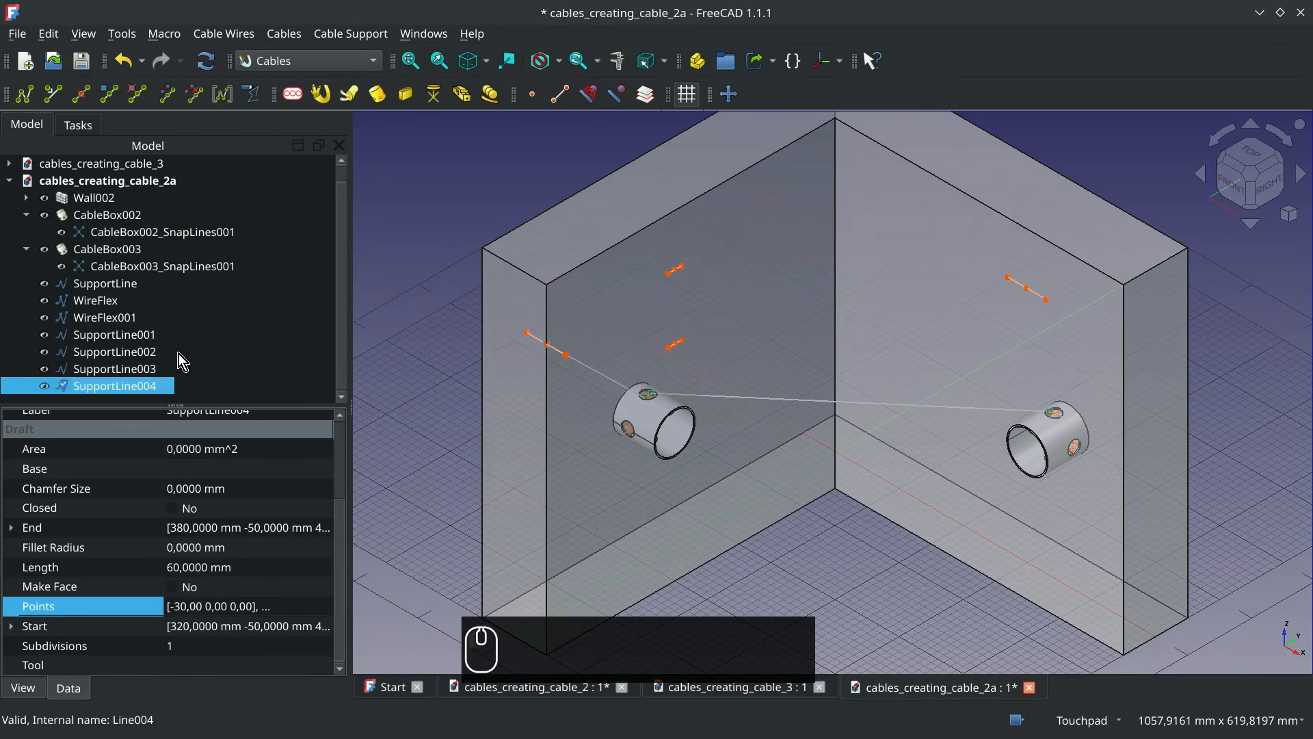
Move the duplicated support line from its midpoint down along Z, level with the lower support line above the first cable box
{"action": "left_click", "coordinate": [739, 100]}
{"action": "left_click", "coordinate": [1028, 288]}
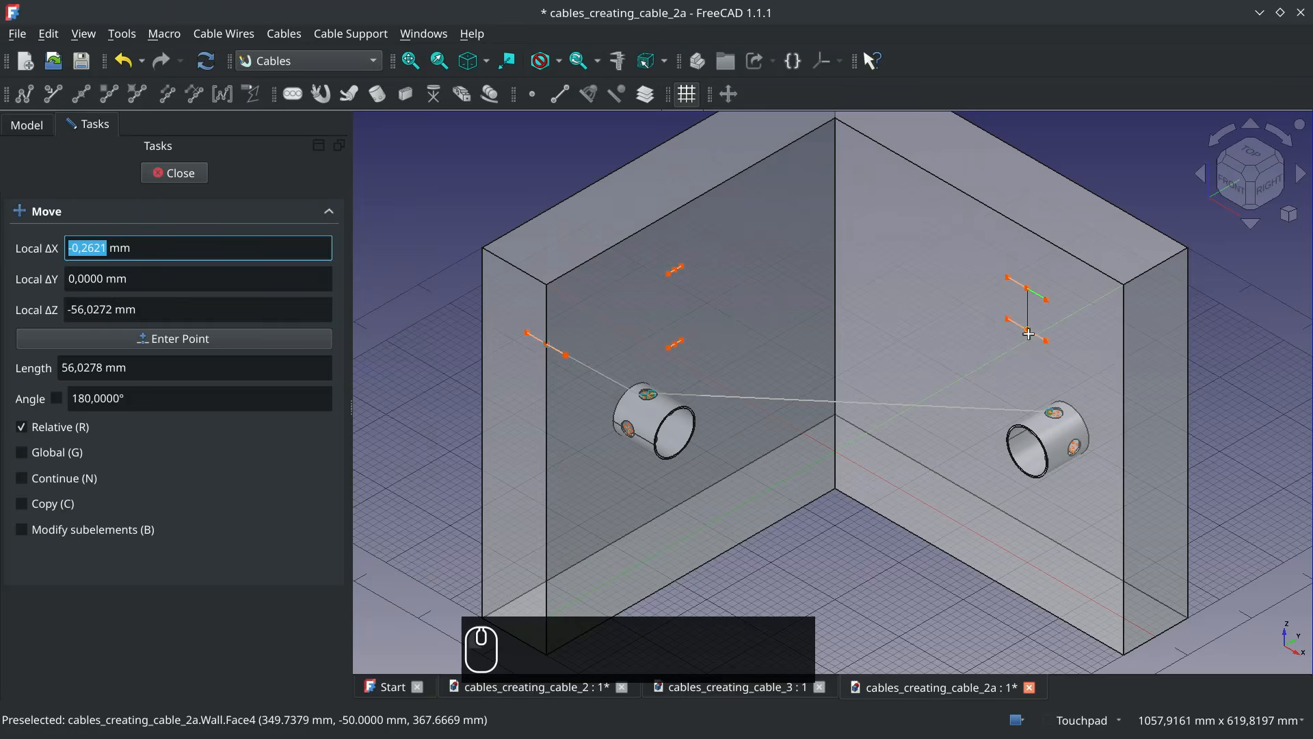
{"action": "key", "text": "z"}
{"action": "left_click", "coordinate": [681, 347]}
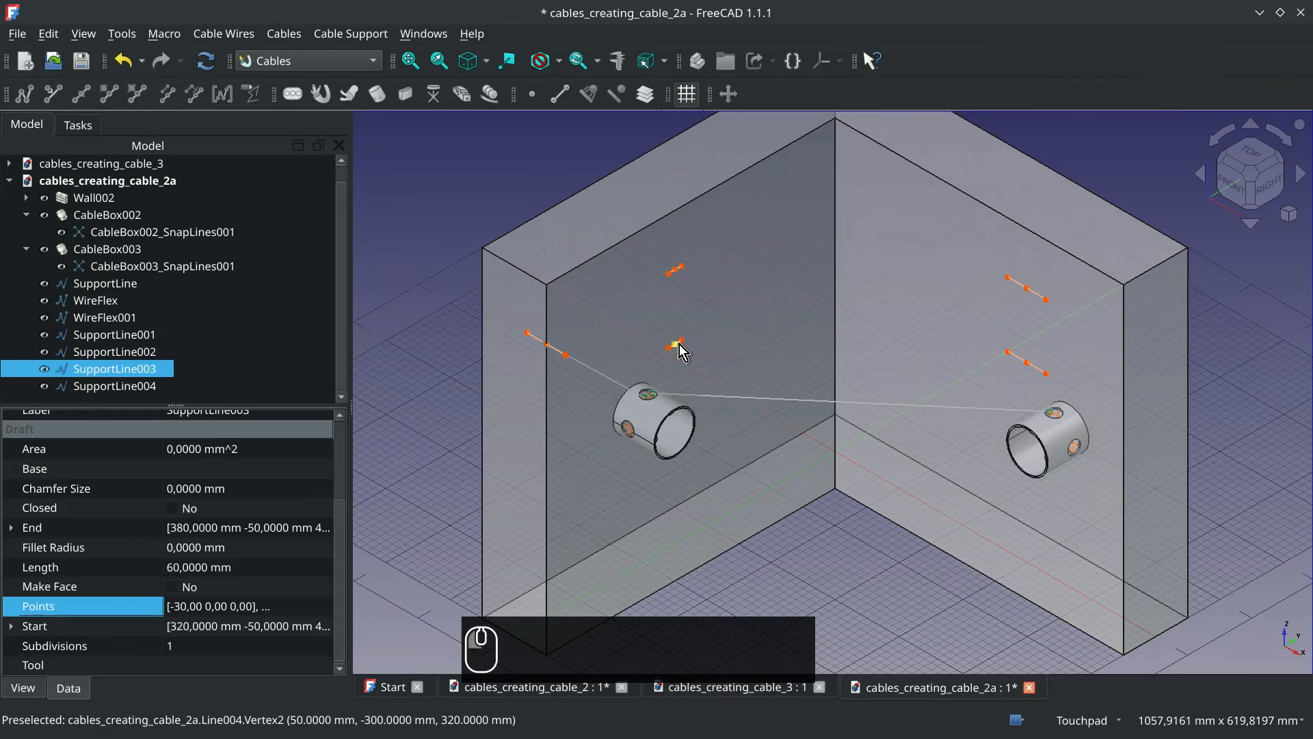
Add a support line at the wall's inner upper corner vertex and move it down along Z, level with the upper support lines
{"action": "left_click", "coordinate": [837, 116]}
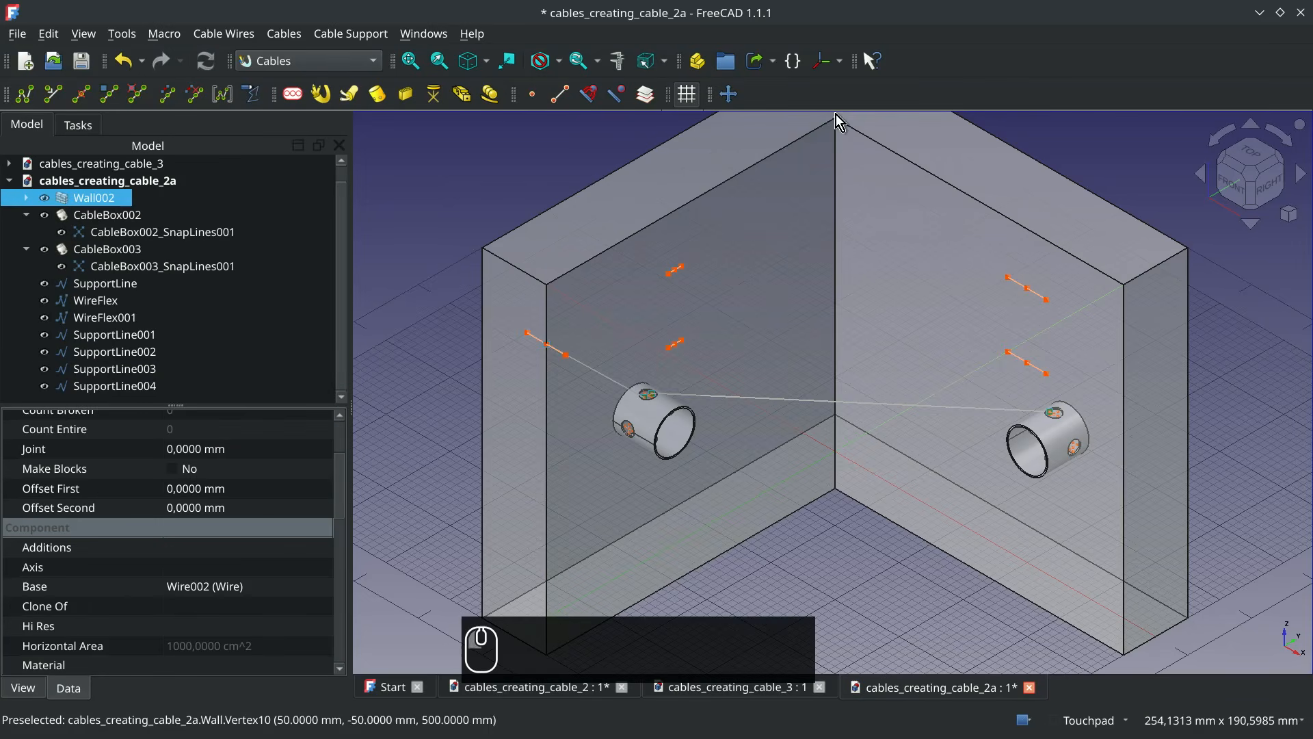
{"action": "left_click", "coordinate": [560, 95]}
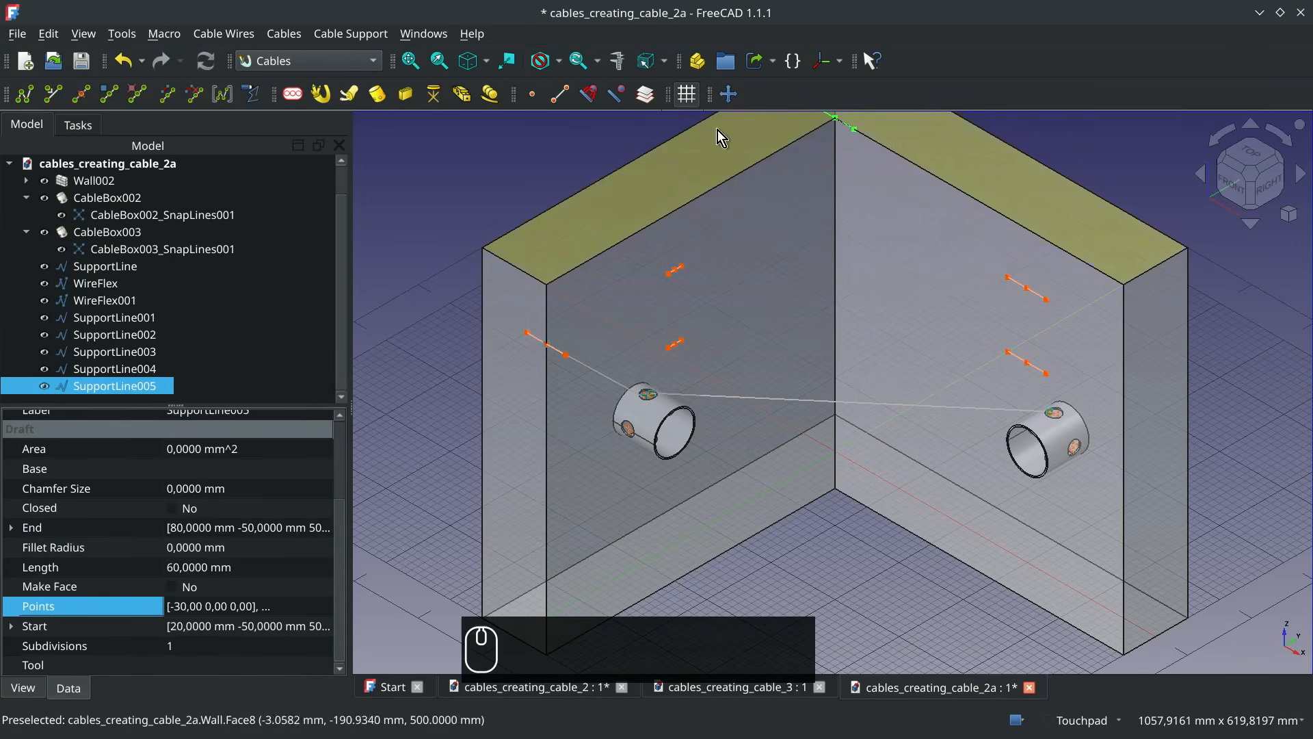
{"action": "left_click", "coordinate": [724, 100]}
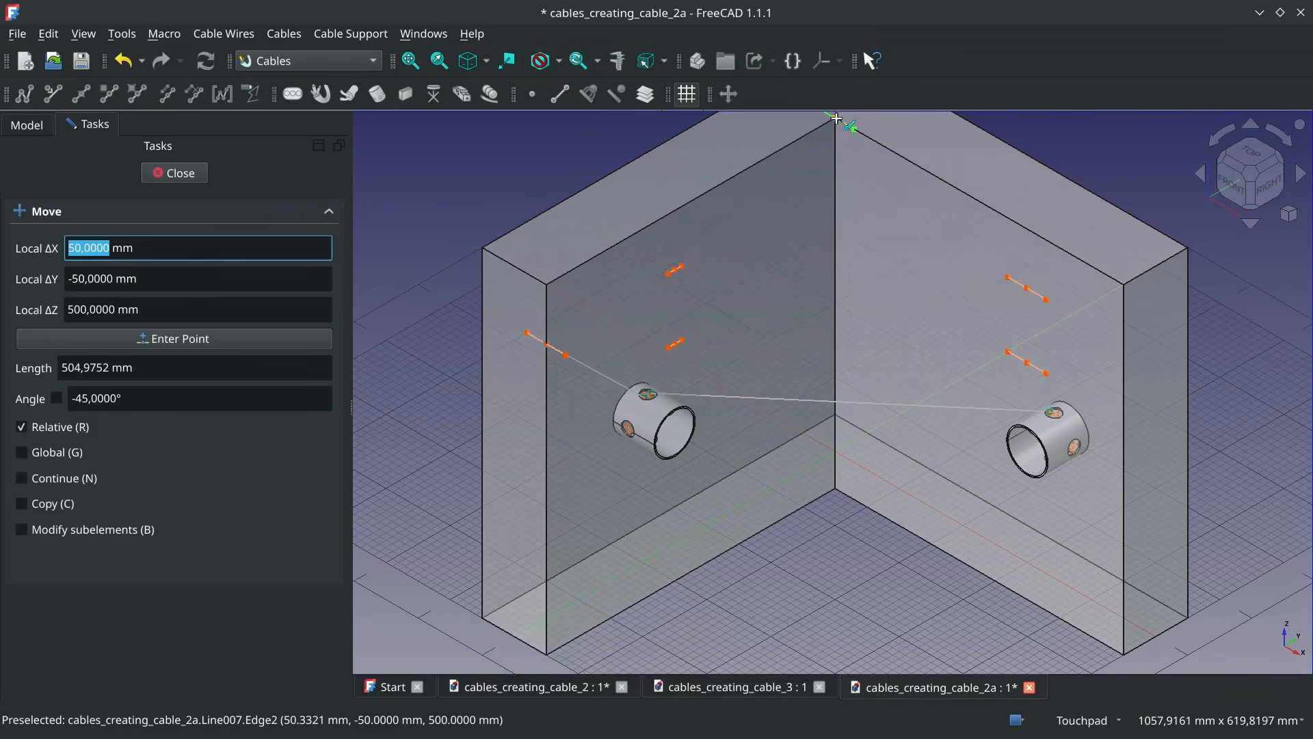
{"action": "left_click", "coordinate": [837, 120]}
{"action": "key", "text": "z"}
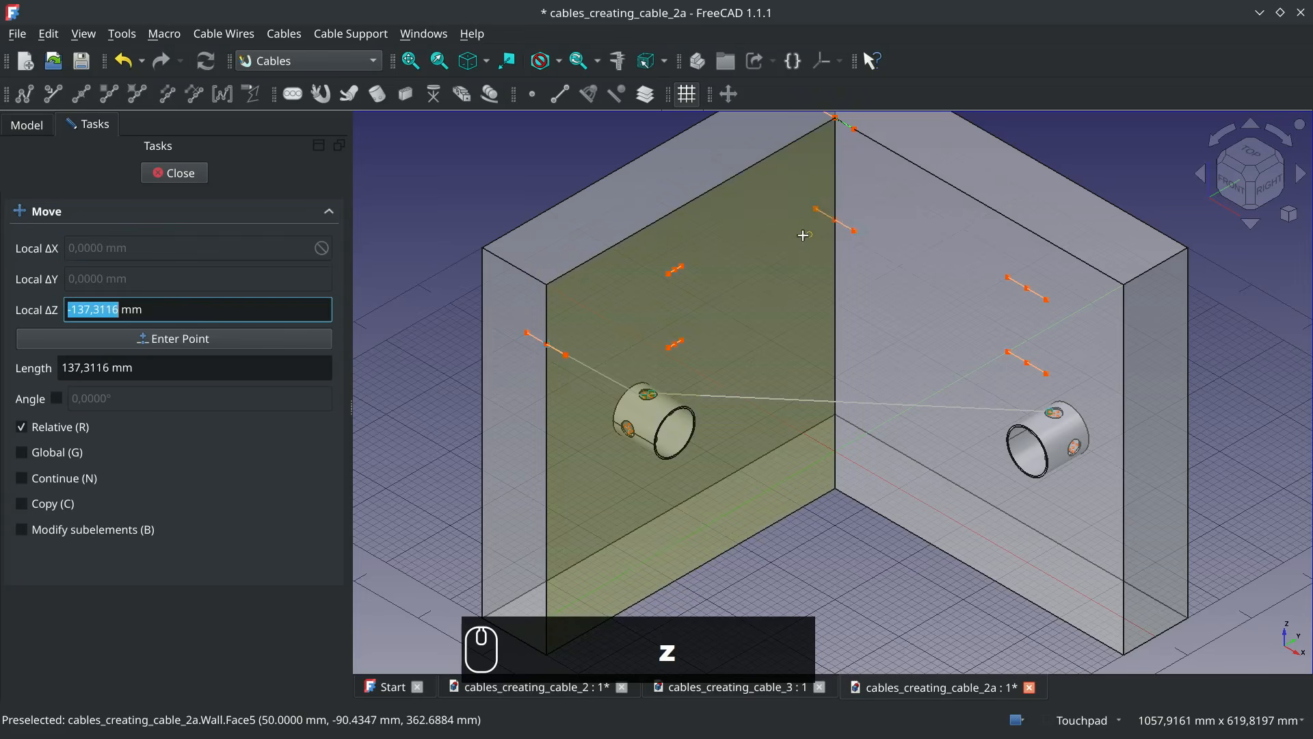
{"action": "left_click", "coordinate": [687, 267]}
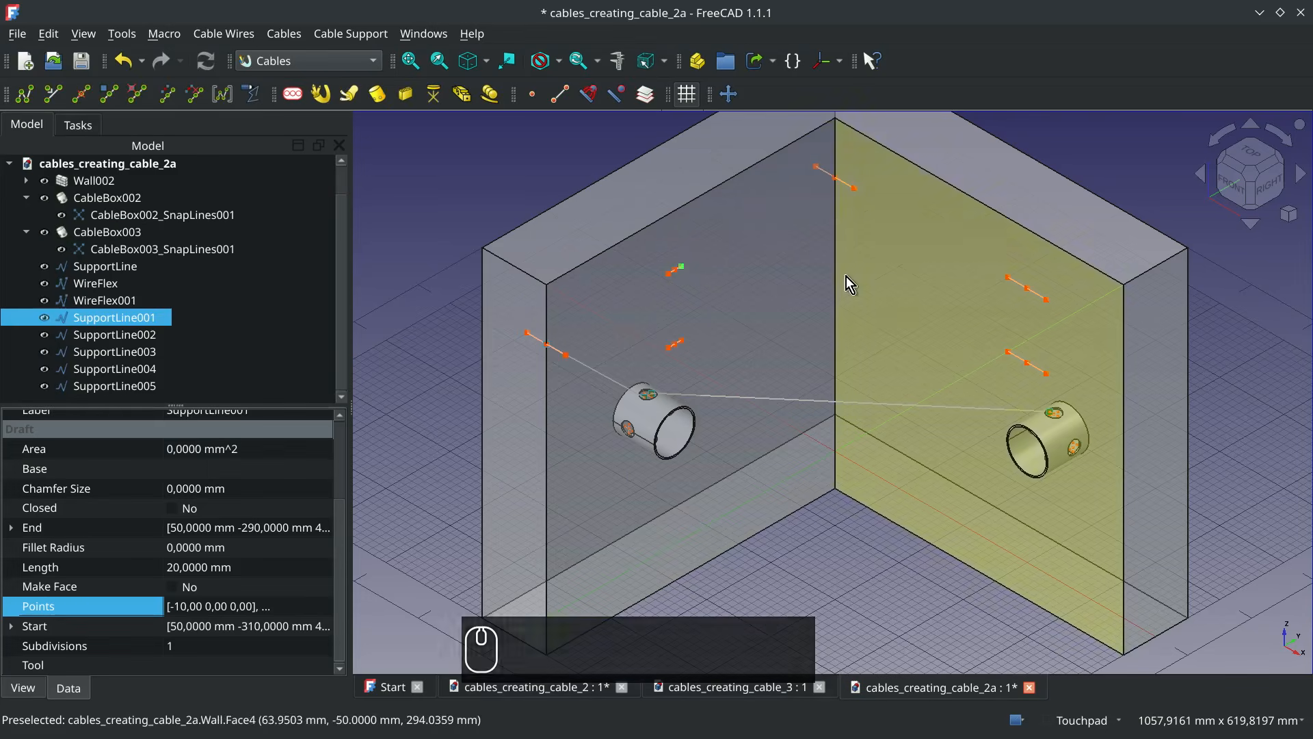
Hide the wall so that only the cable boxes, wires and support lines are displayed
{"action": "left_click", "coordinate": [840, 528]}
{"action": "mouse_move", "coordinate": [840, 529]}
{"action": "left_mouse_down", "text": "alt"}
{"action": "mouse_move", "coordinate": [809, 539]}
{"action": "mouse_move", "coordinate": [689, 499]}
{"action": "mouse_move", "coordinate": [794, 539]}
{"action": "mouse_move", "coordinate": [958, 520]}
{"action": "mouse_move", "coordinate": [822, 513]}
{"action": "mouse_move", "coordinate": [834, 509]}
{"action": "left_mouse_up", "text": "alt"}
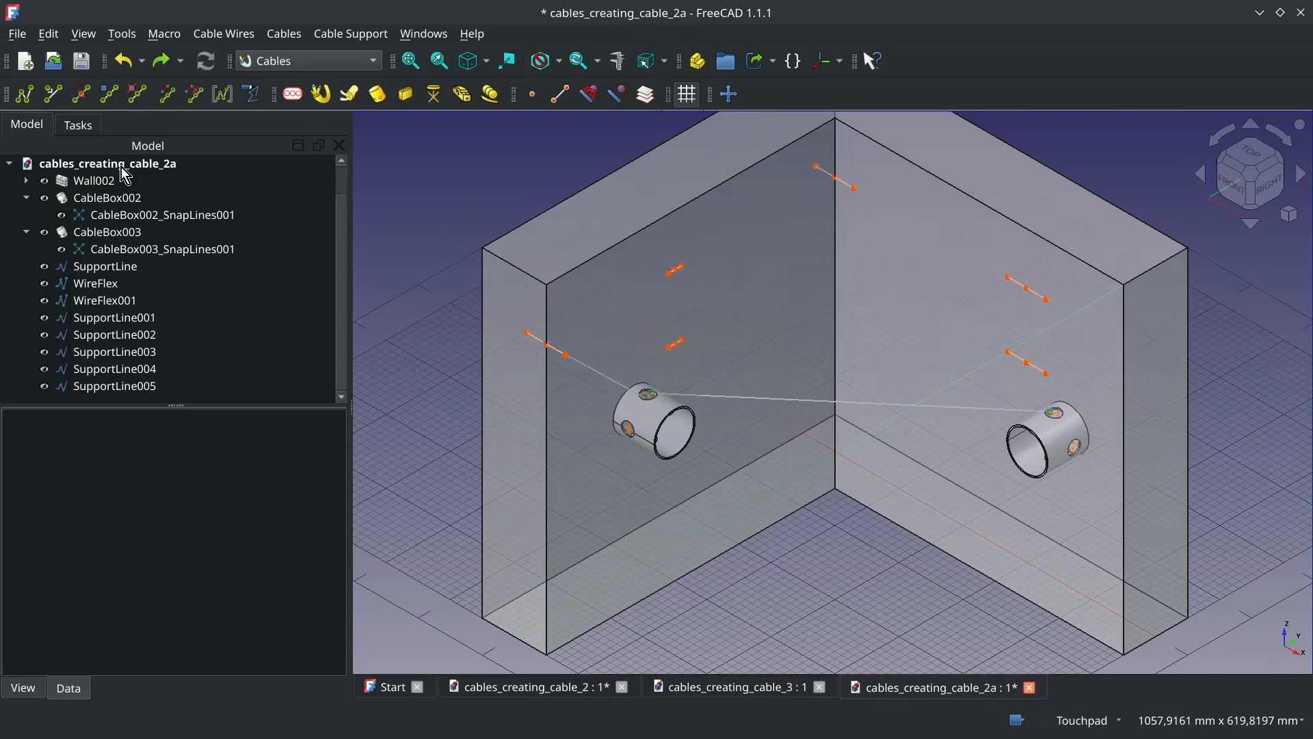
{"action": "left_click", "coordinate": [103, 179]}
{"action": "key", "text": "space"}
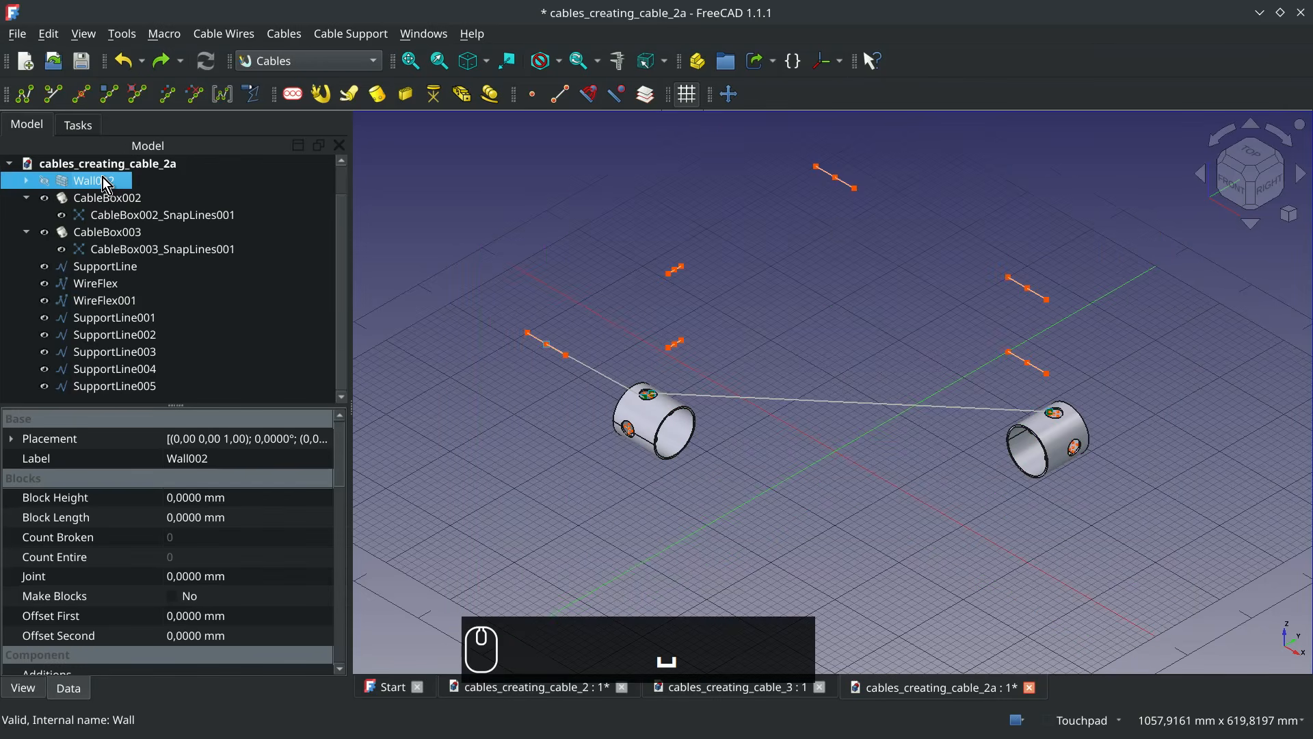
Add a vertex to WireFlex and attach it to the outer end vertex of SupportLine002, the lower line above the first cable box
{"action": "left_click_drag", "start_coordinate": [882, 414], "coordinate": [688, 317], "text": "alt"}
{"action": "left_click", "coordinate": [1235, 193]}
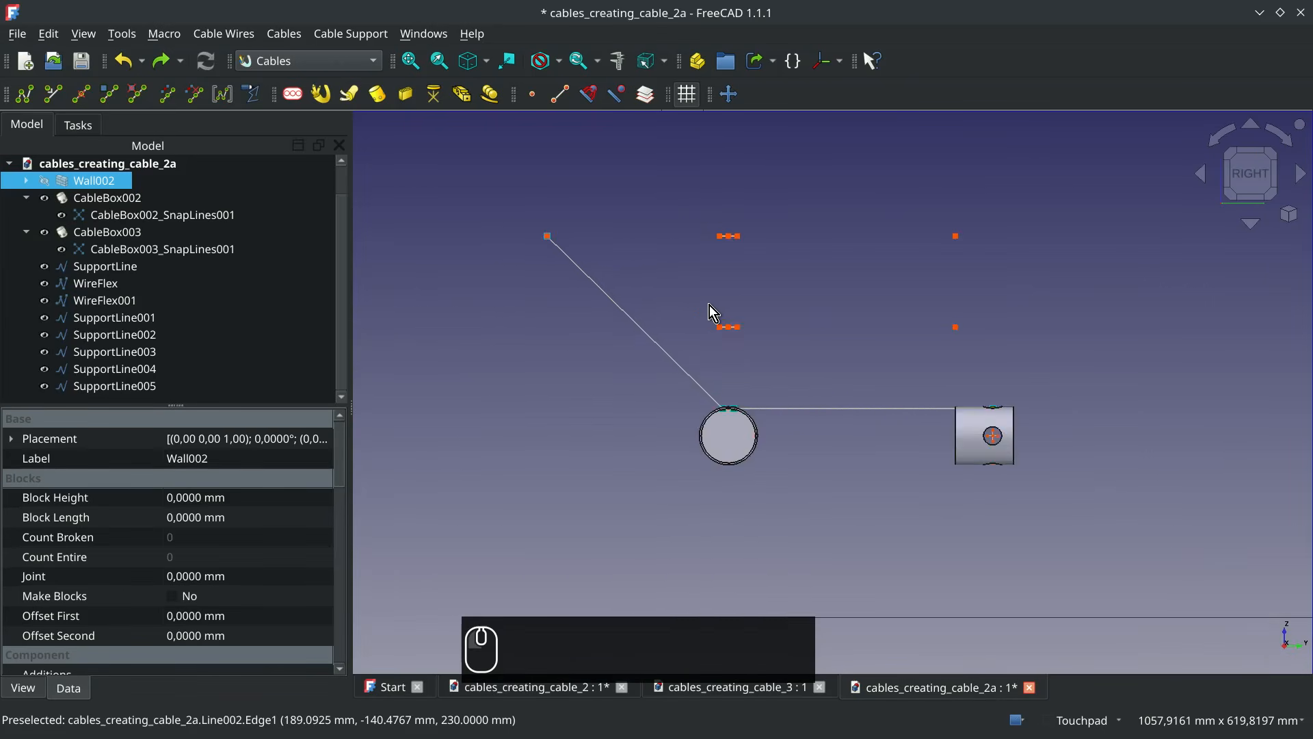
{"action": "scroll", "coordinate": [712, 305], "scroll_direction": "up", "scroll_amount": 5}
{"action": "left_click_drag", "start_coordinate": [783, 319], "coordinate": [921, 343], "text": "shift"}
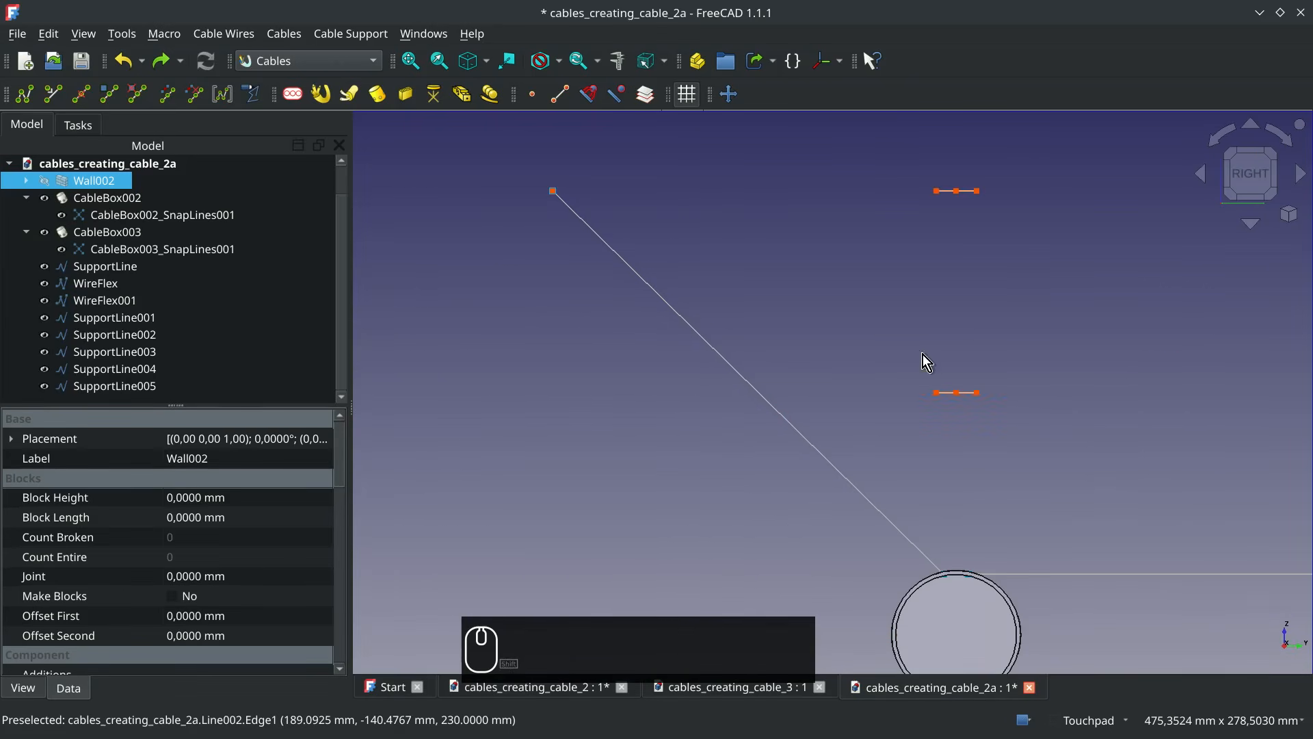
{"action": "left_click", "coordinate": [780, 419]}
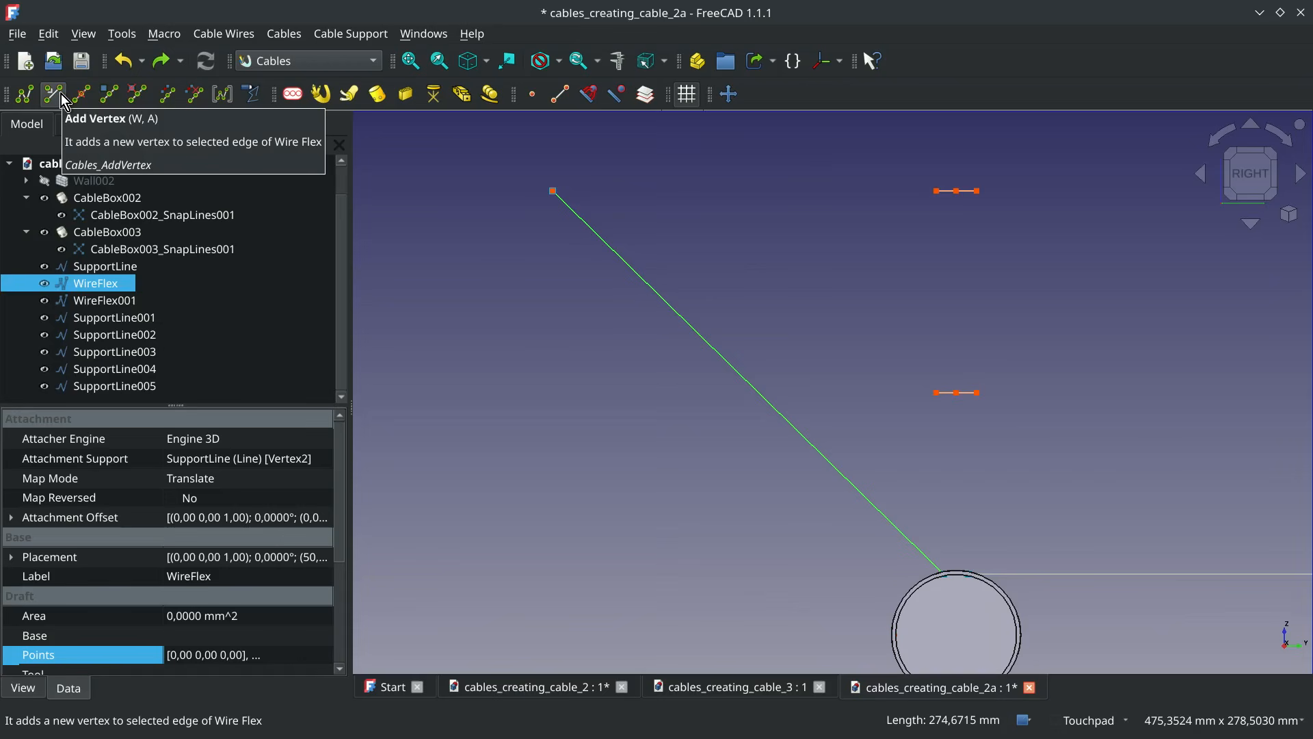
{"action": "left_click", "coordinate": [63, 96]}
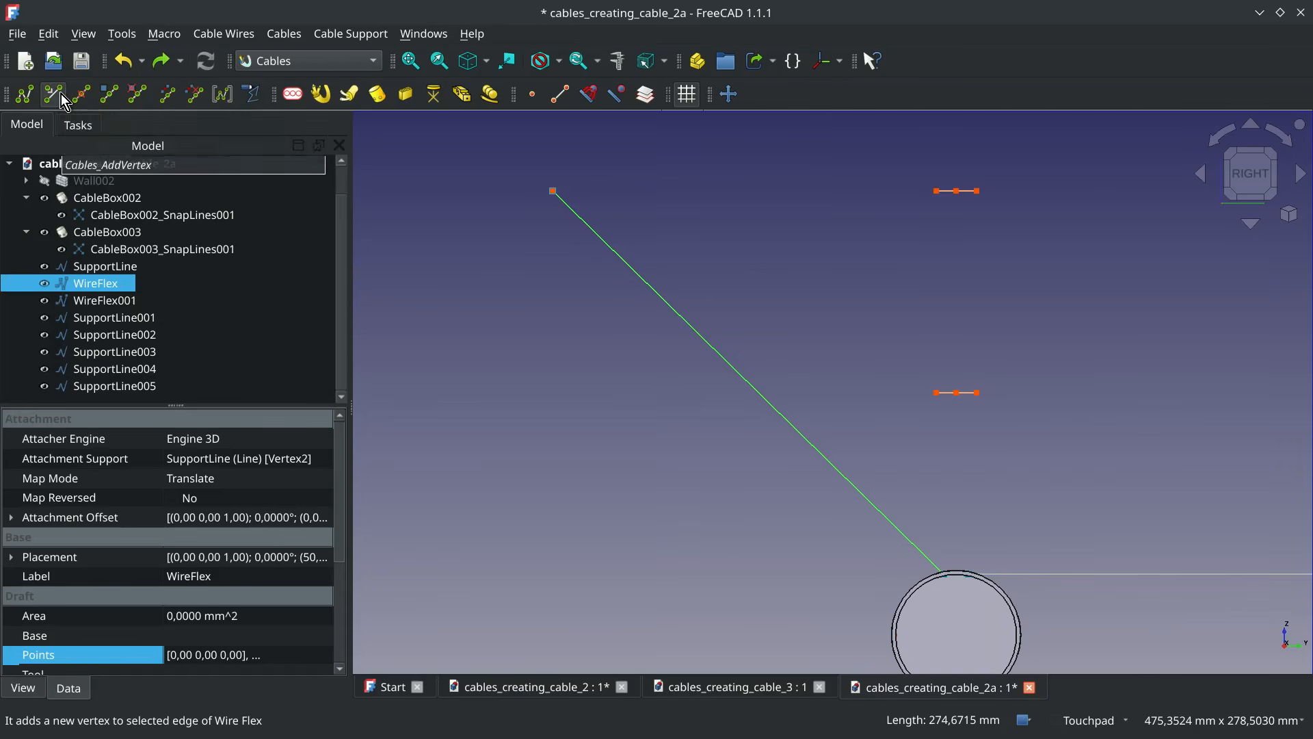
{"action": "left_click", "coordinate": [751, 388]}
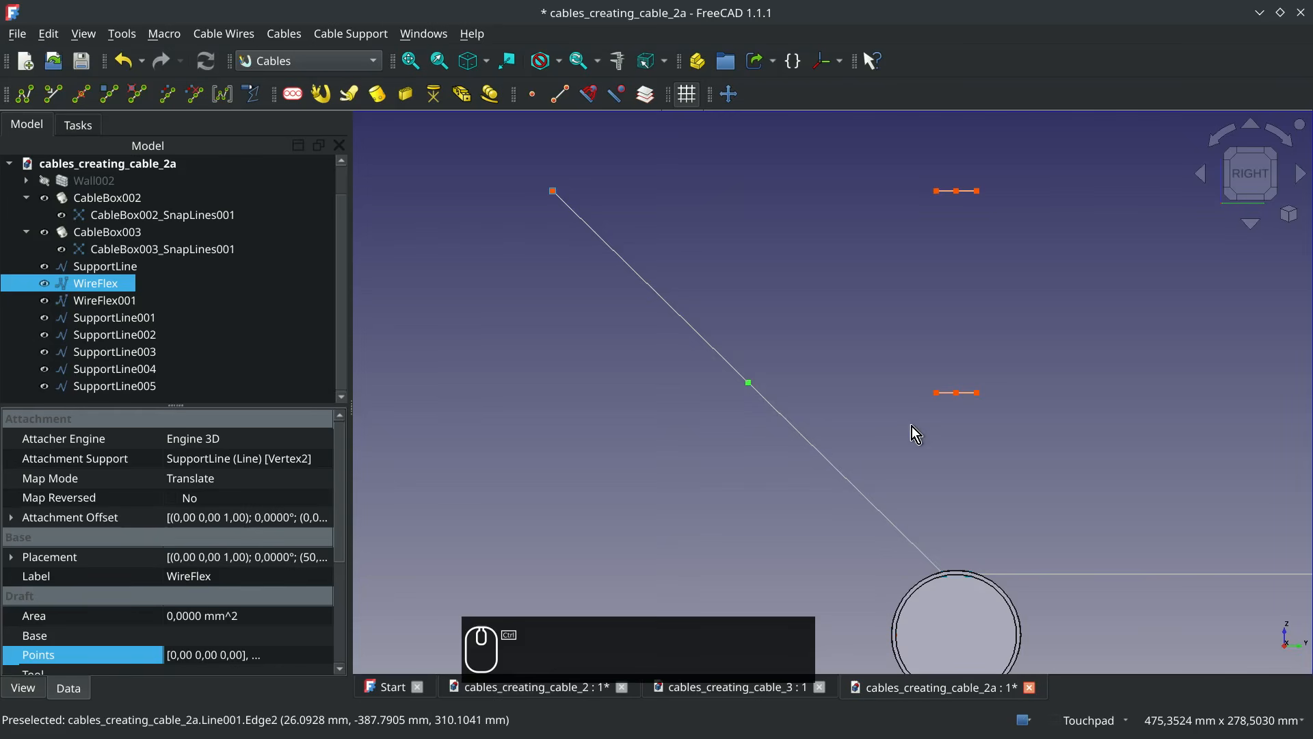
{"action": "left_click", "coordinate": [937, 394], "text": "ctrl"}
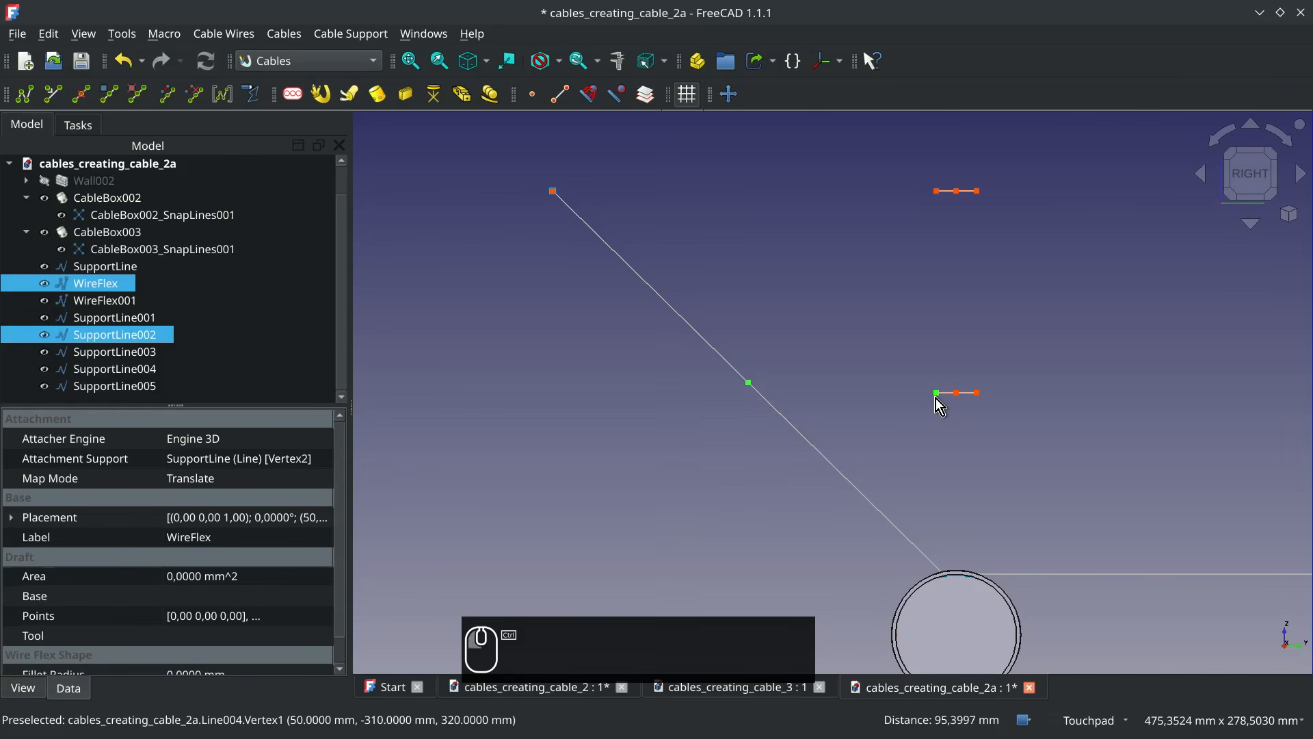
{"action": "left_click", "coordinate": [111, 96]}
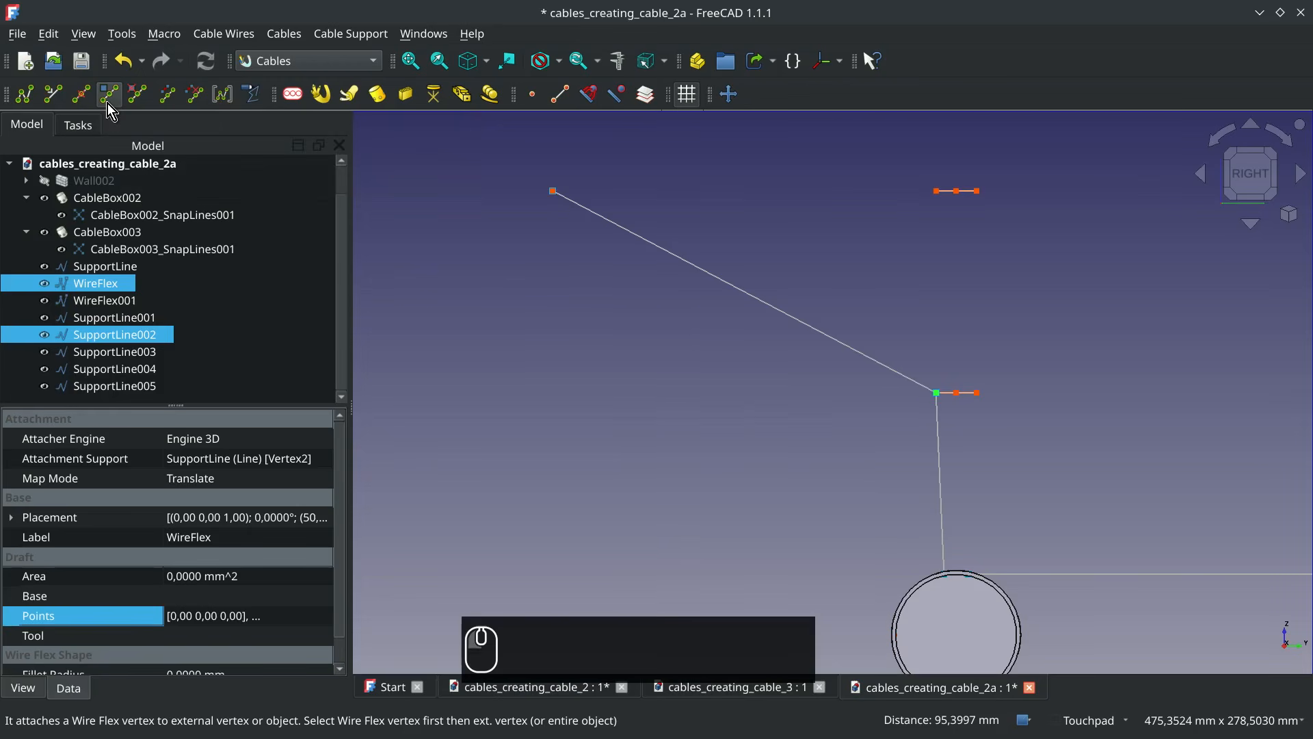
Add another vertex to WireFlex's sloping segment and attach it to the outer end vertex of SupportLine001
{"action": "left_click", "coordinate": [793, 322]}
{"action": "left_click", "coordinate": [53, 95]}
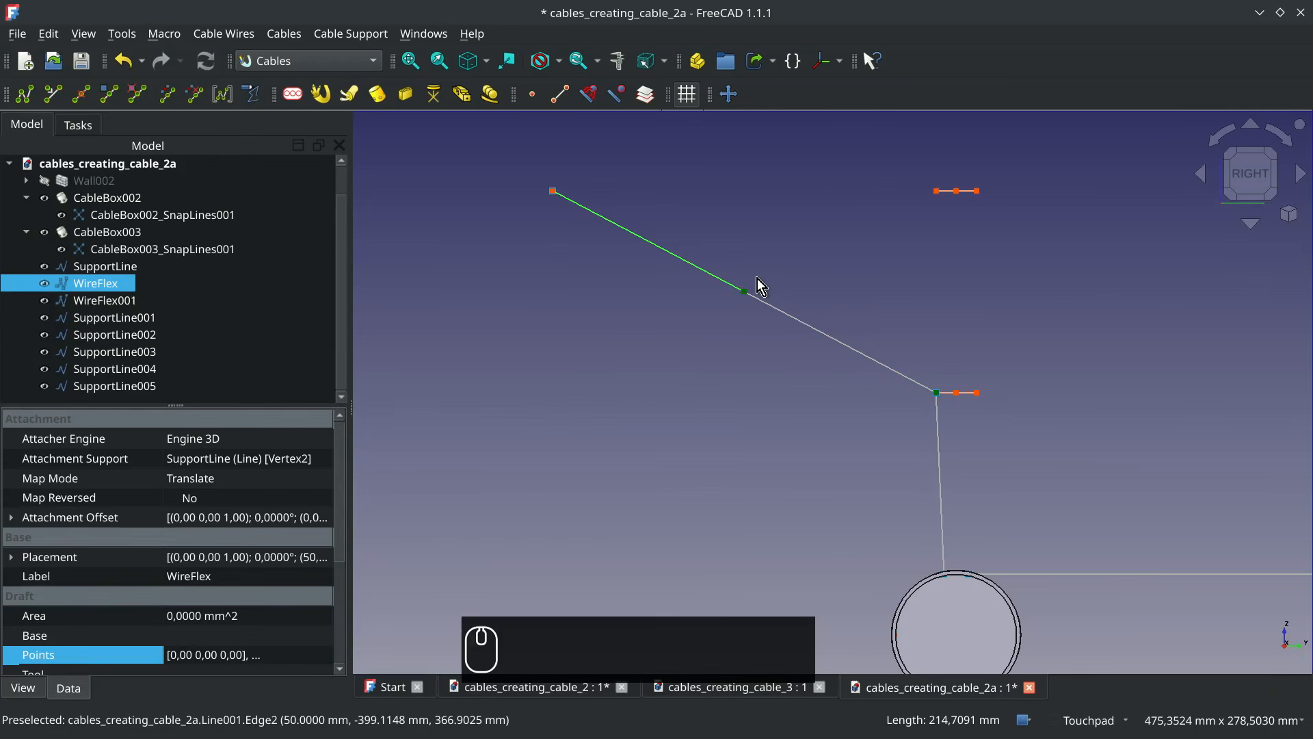
{"action": "left_click", "coordinate": [936, 197], "text": "ctrl"}
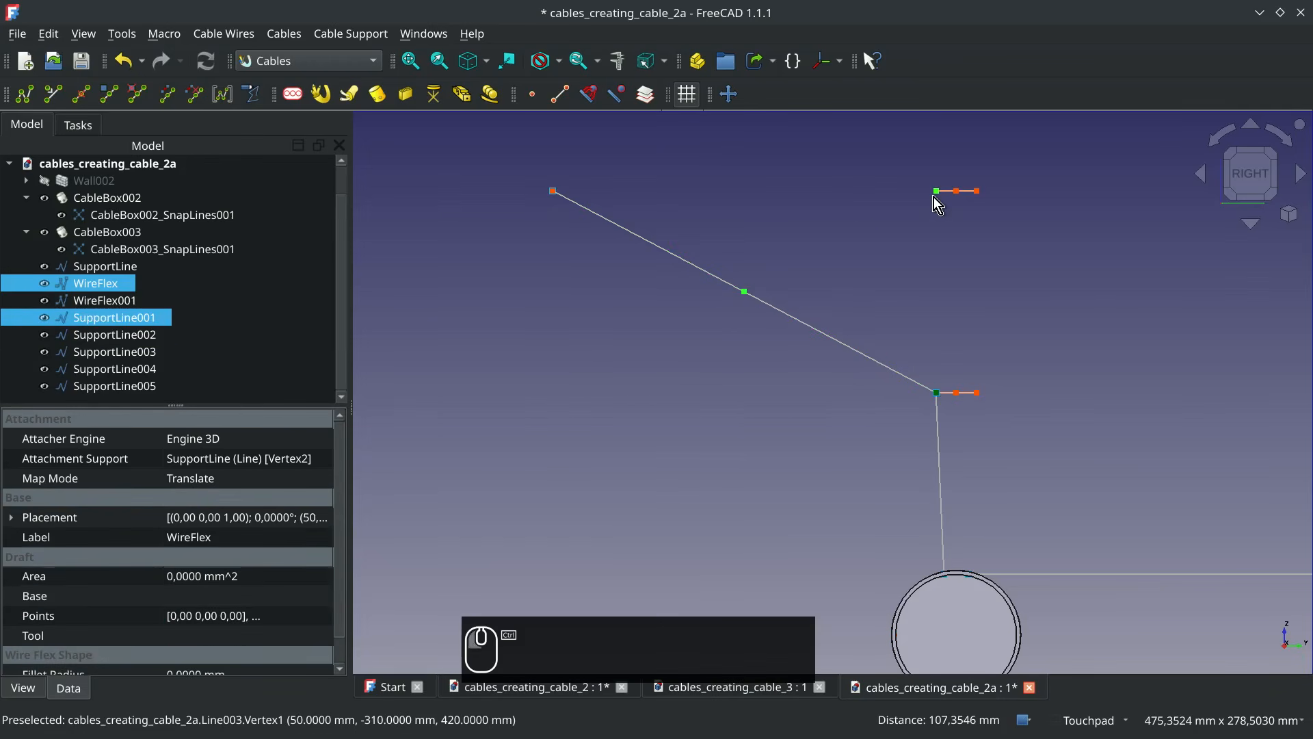
{"action": "left_click", "coordinate": [109, 95]}
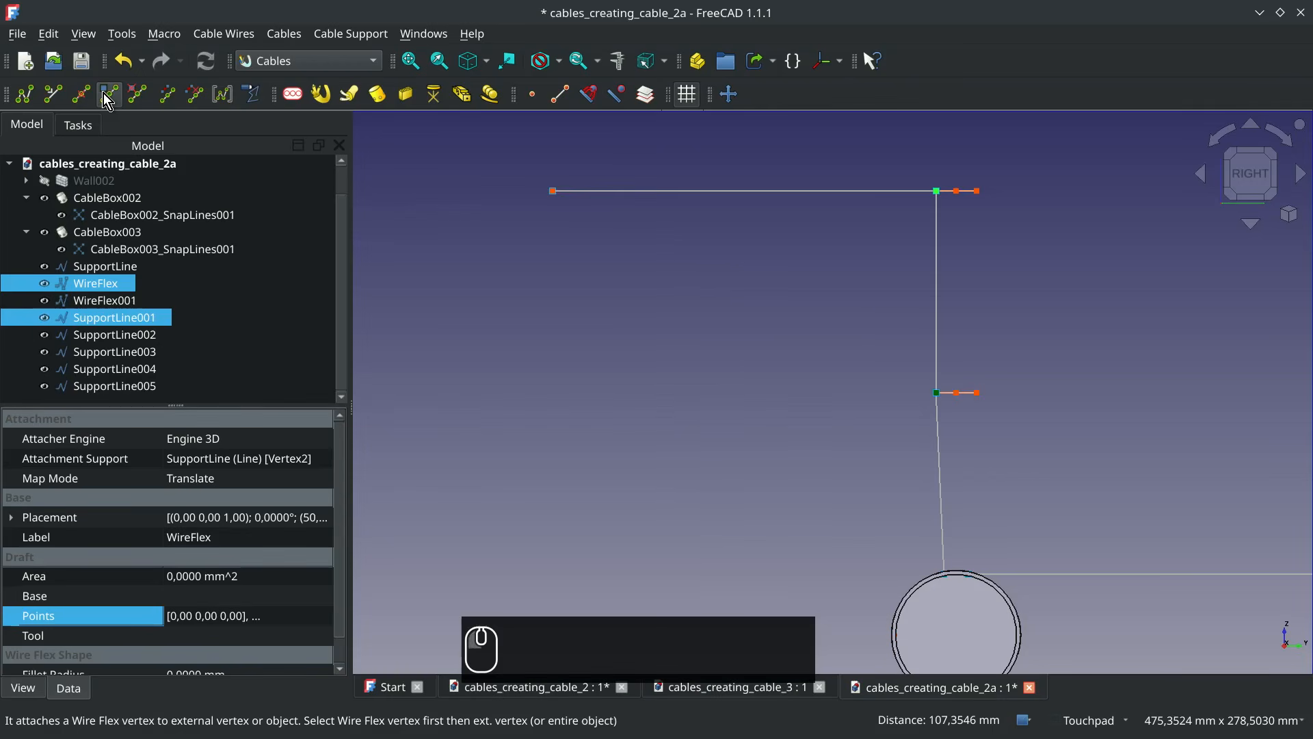
Add a vertex to WireFlex001 between the two boxes and attach it to the free end vertex of SupportLine002
{"action": "scroll", "coordinate": [960, 346], "scroll_direction": "down", "scroll_amount": 2}
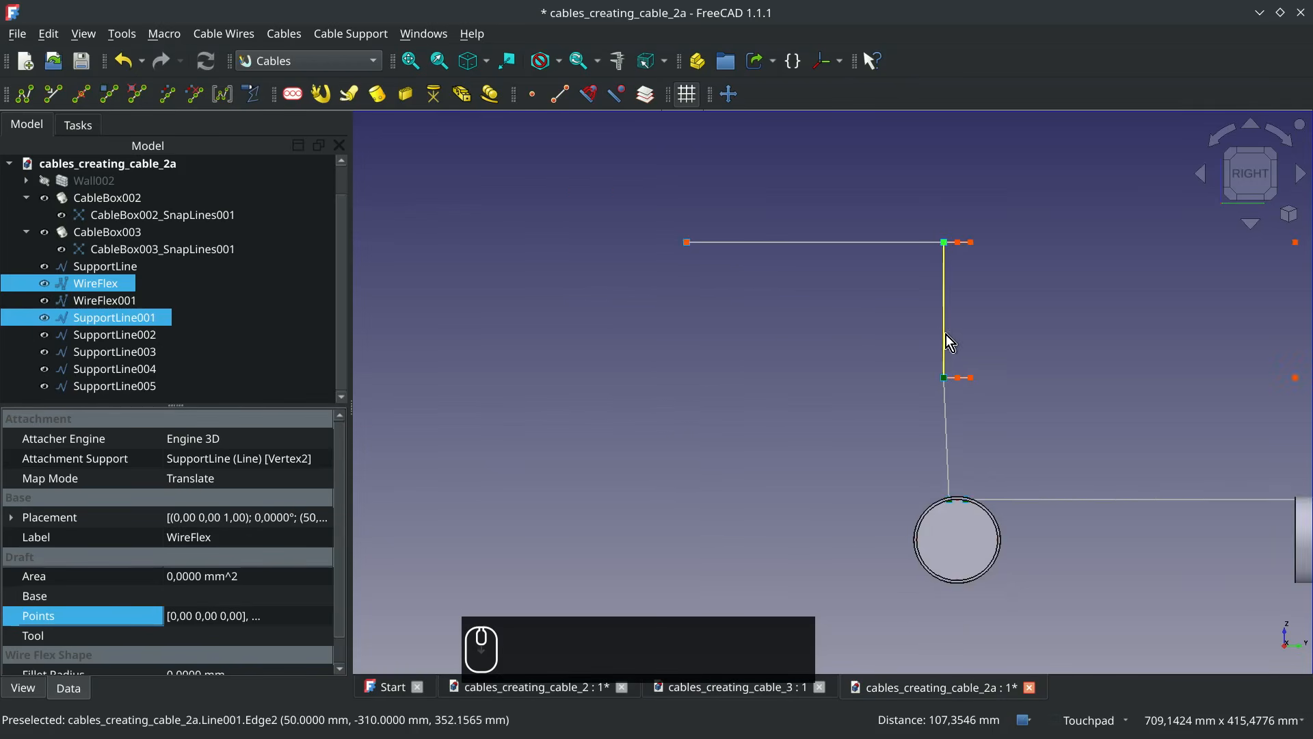
{"action": "middle_click_drag", "start_coordinate": [946, 335], "coordinate": [1088, 374], "text": "alt"}
{"action": "left_click", "coordinate": [86, 33]}
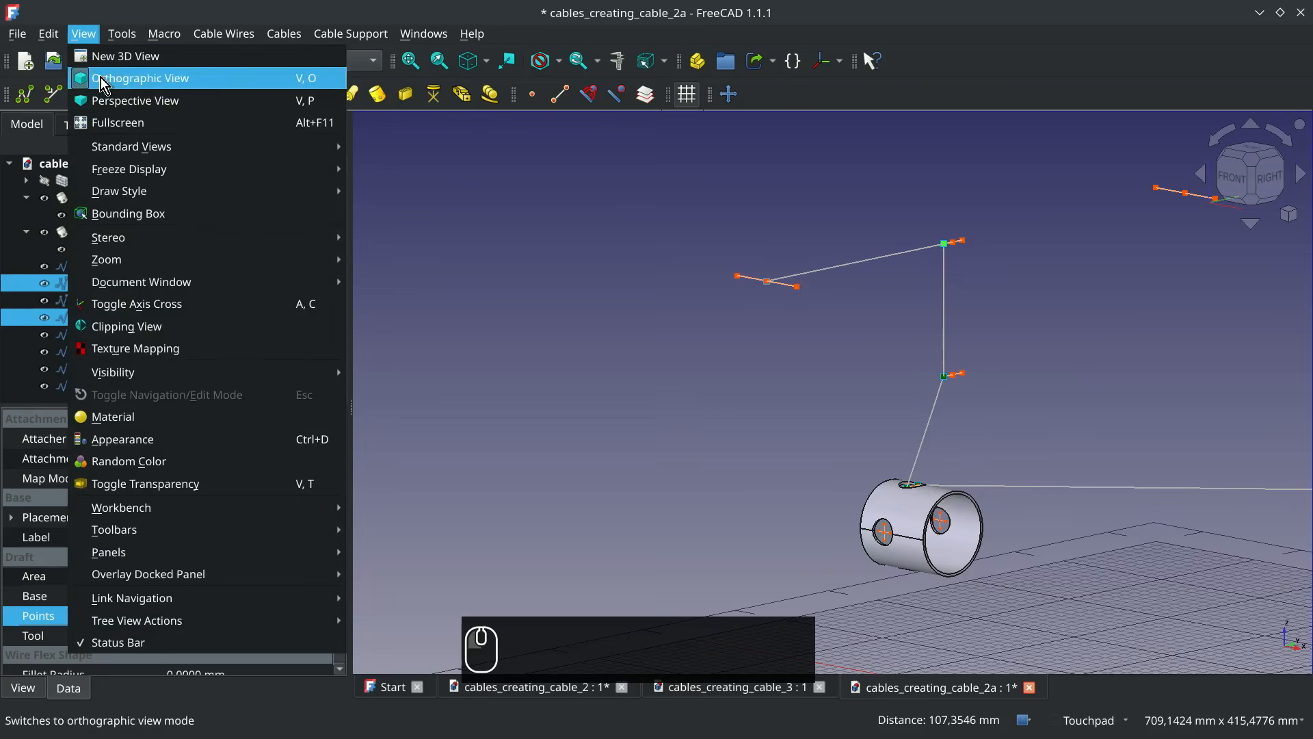
{"action": "mouse_move", "coordinate": [180, 167]}
{"action": "left_click", "coordinate": [504, 261]}
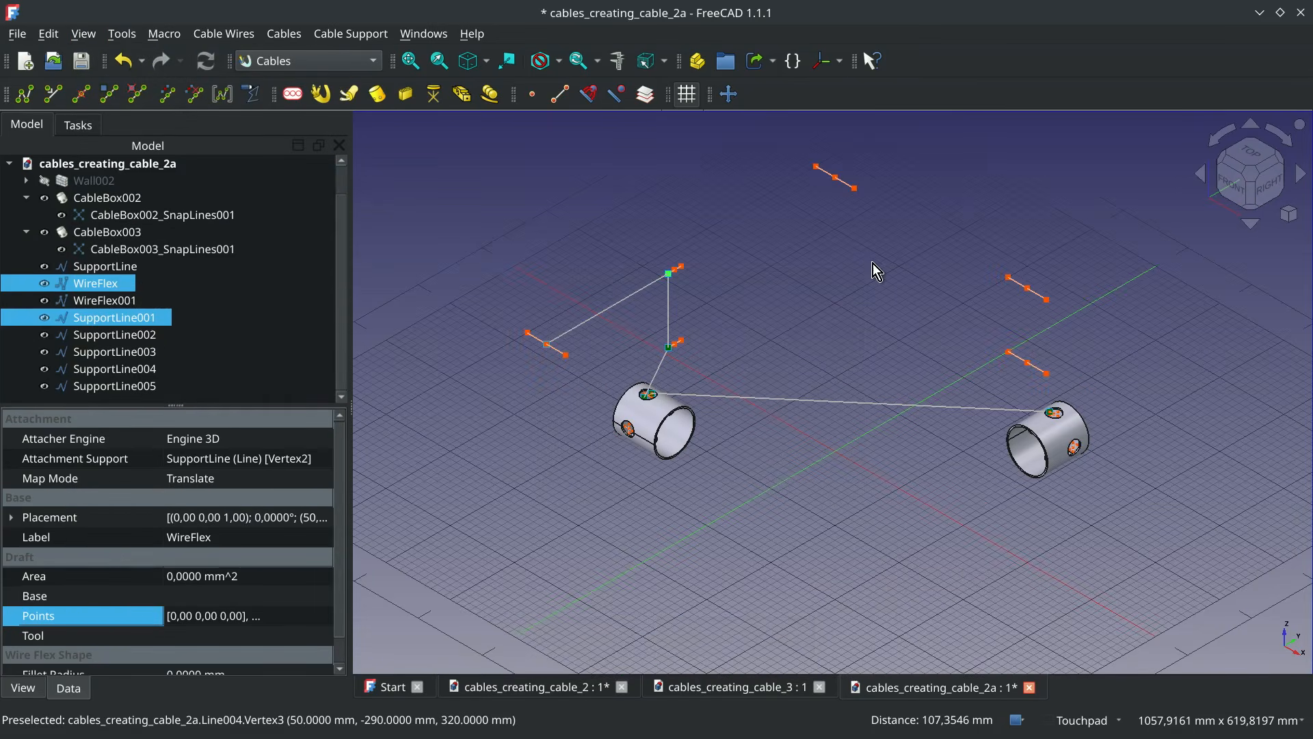
{"action": "scroll", "coordinate": [847, 215], "scroll_direction": "up", "scroll_amount": 3}
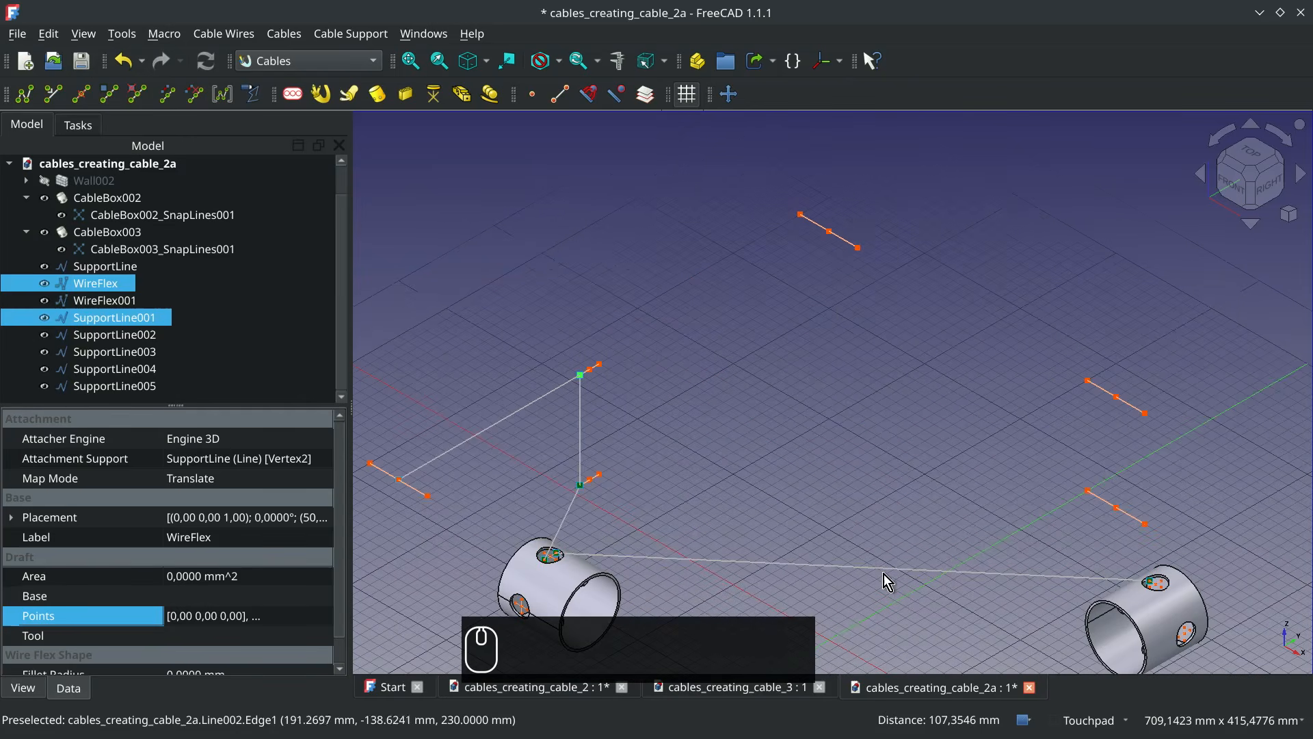
{"action": "left_click", "coordinate": [847, 571]}
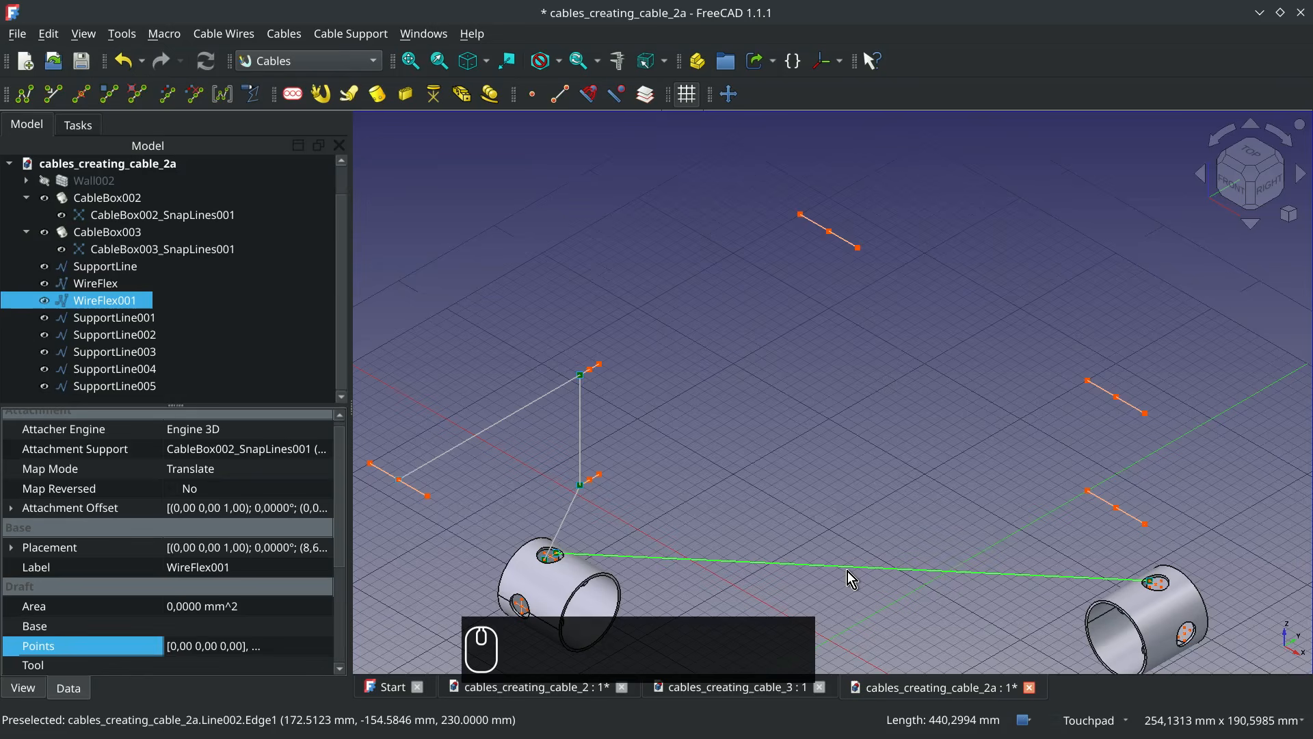
{"action": "key", "text": "w"}
{"action": "key", "text": "a"}
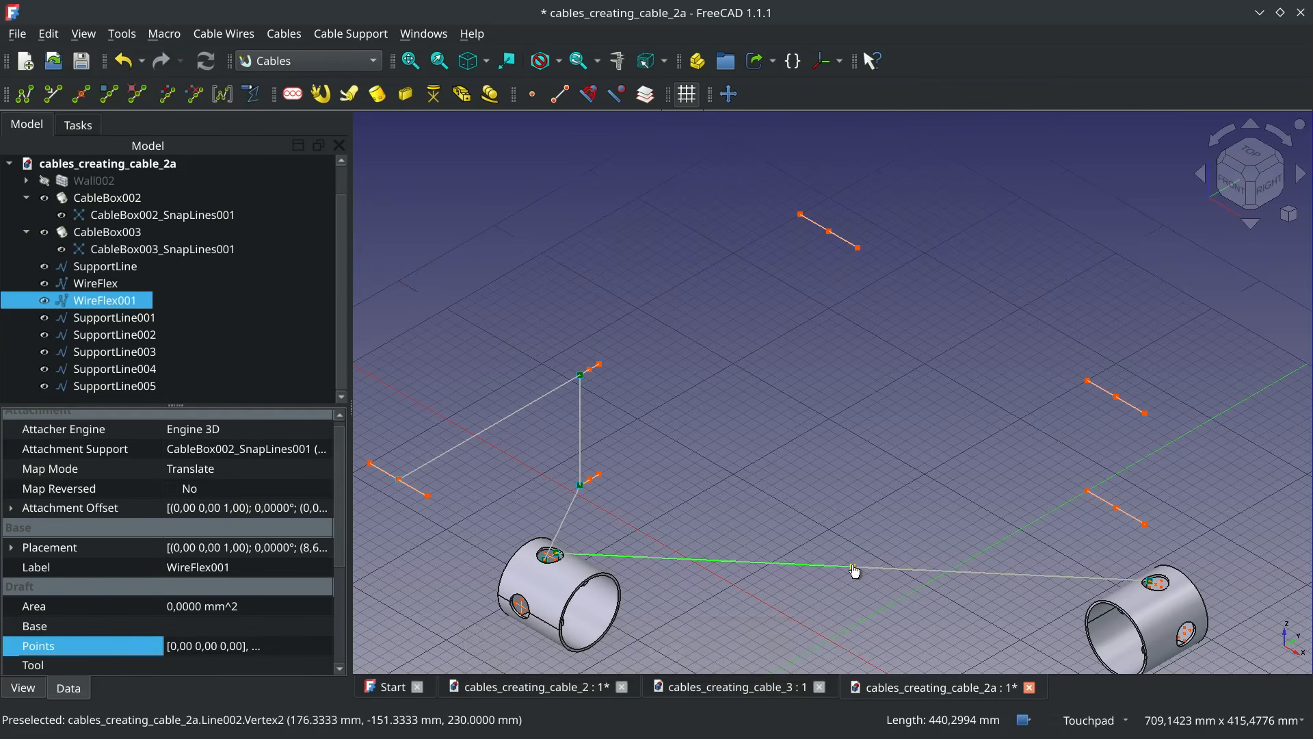
{"action": "left_click", "coordinate": [855, 567]}
{"action": "left_click", "coordinate": [601, 472], "text": "ctrl"}
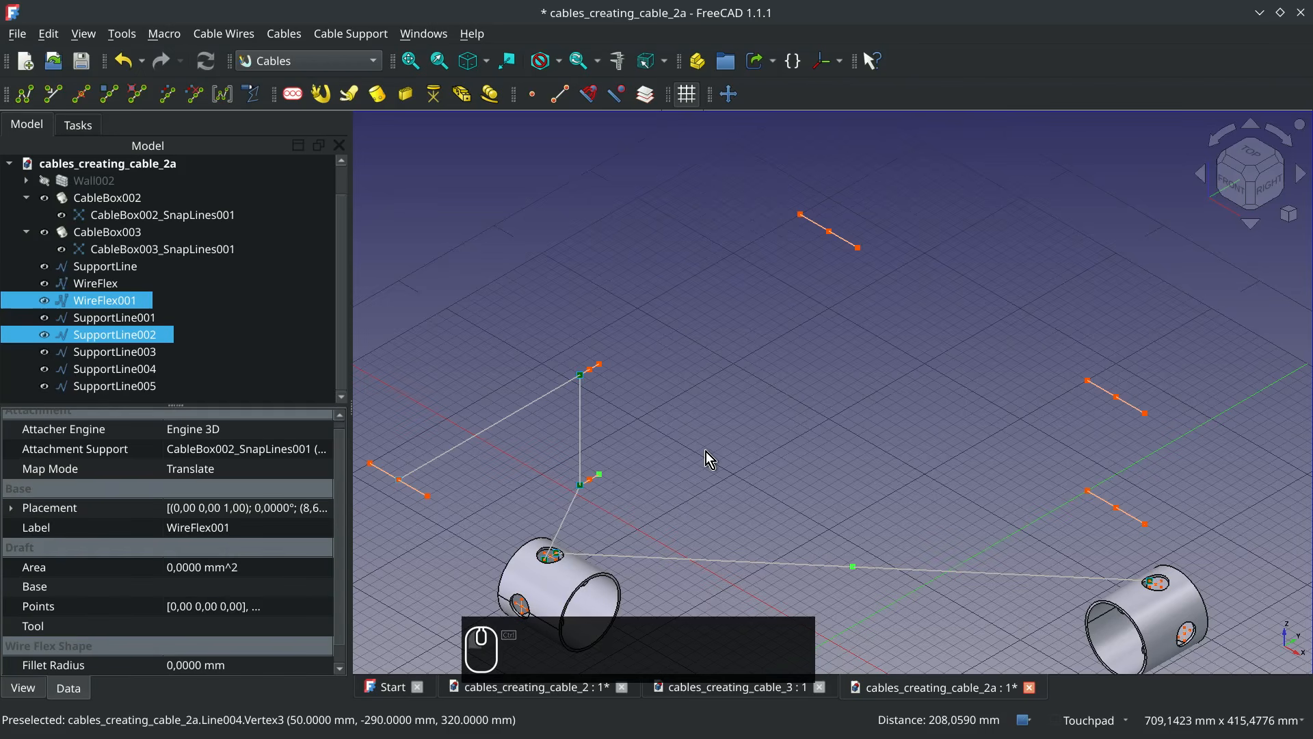
{"action": "key", "text": "w"}
{"action": "key", "text": "t"}
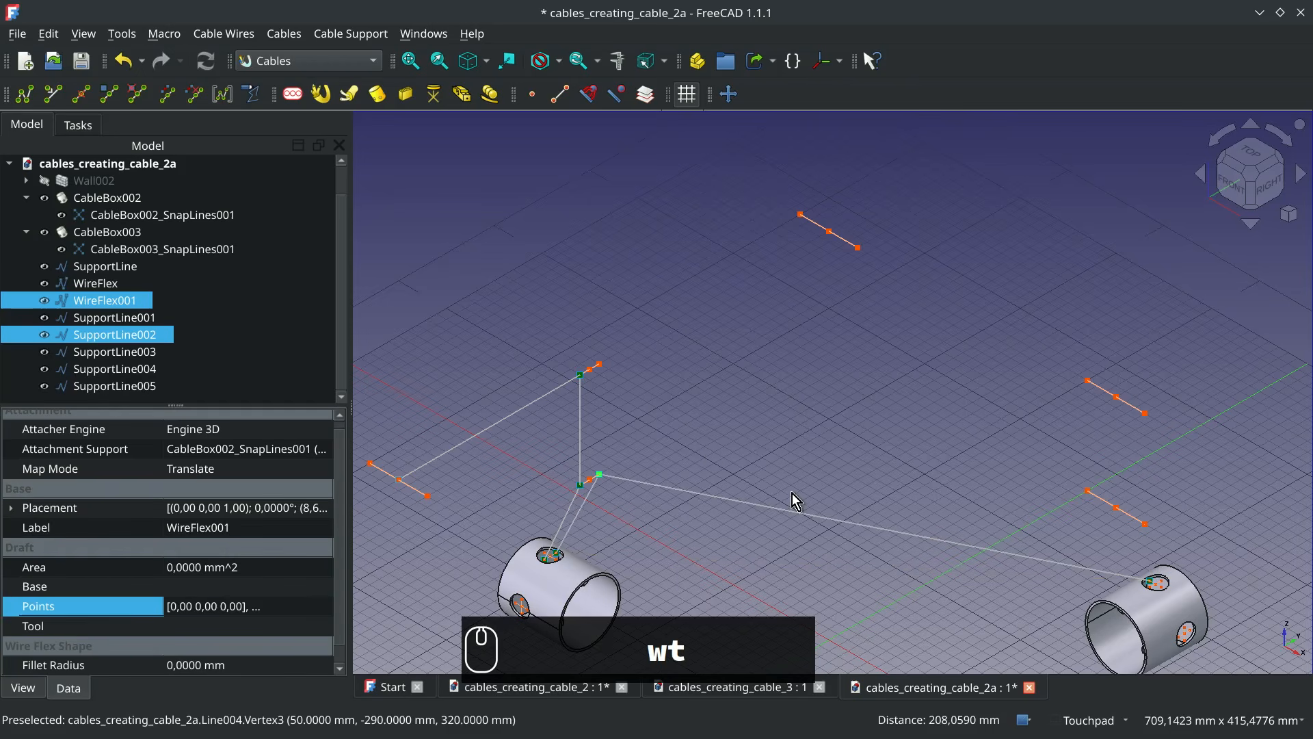
Add a vertex to WireFlex001's long segment and attach it to the free end vertex of SupportLine001
{"action": "key", "text": "w"}
{"action": "key", "text": "a"}
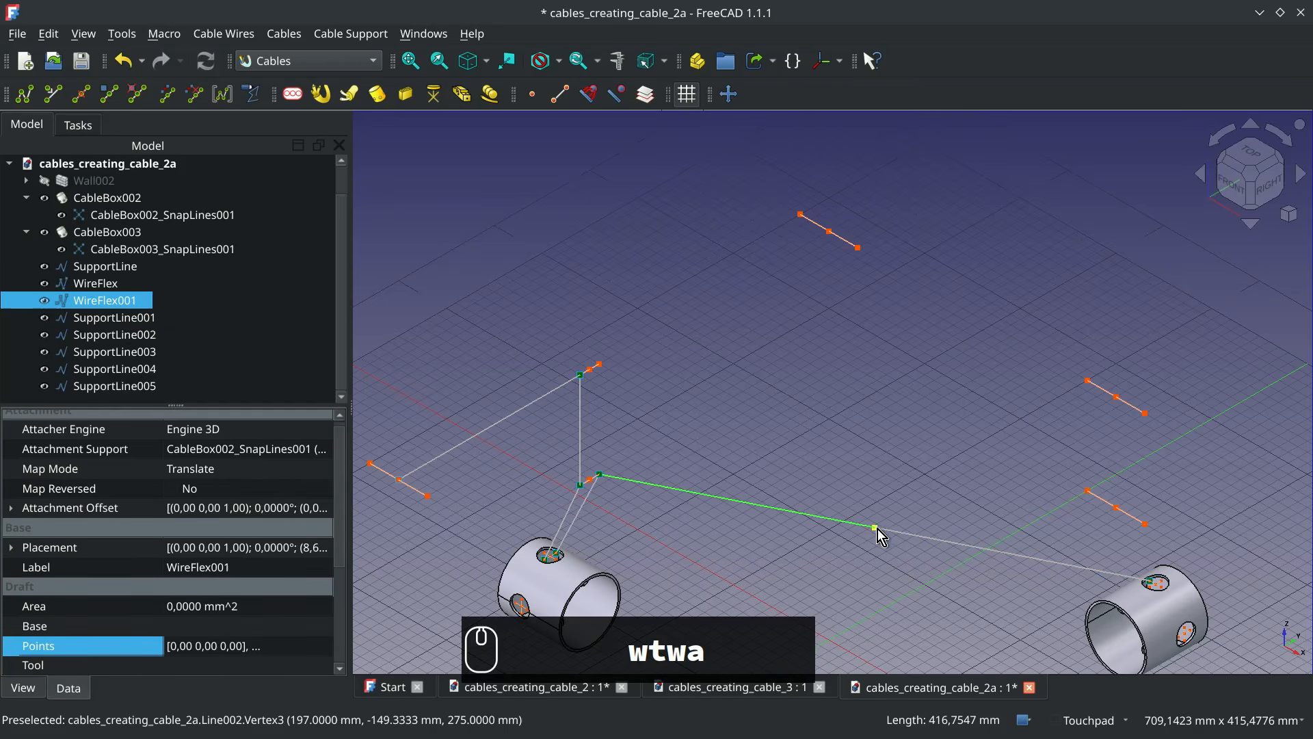
{"action": "left_click", "coordinate": [601, 364], "text": "ctrl"}
{"action": "key", "text": "w"}
{"action": "key", "text": "t"}
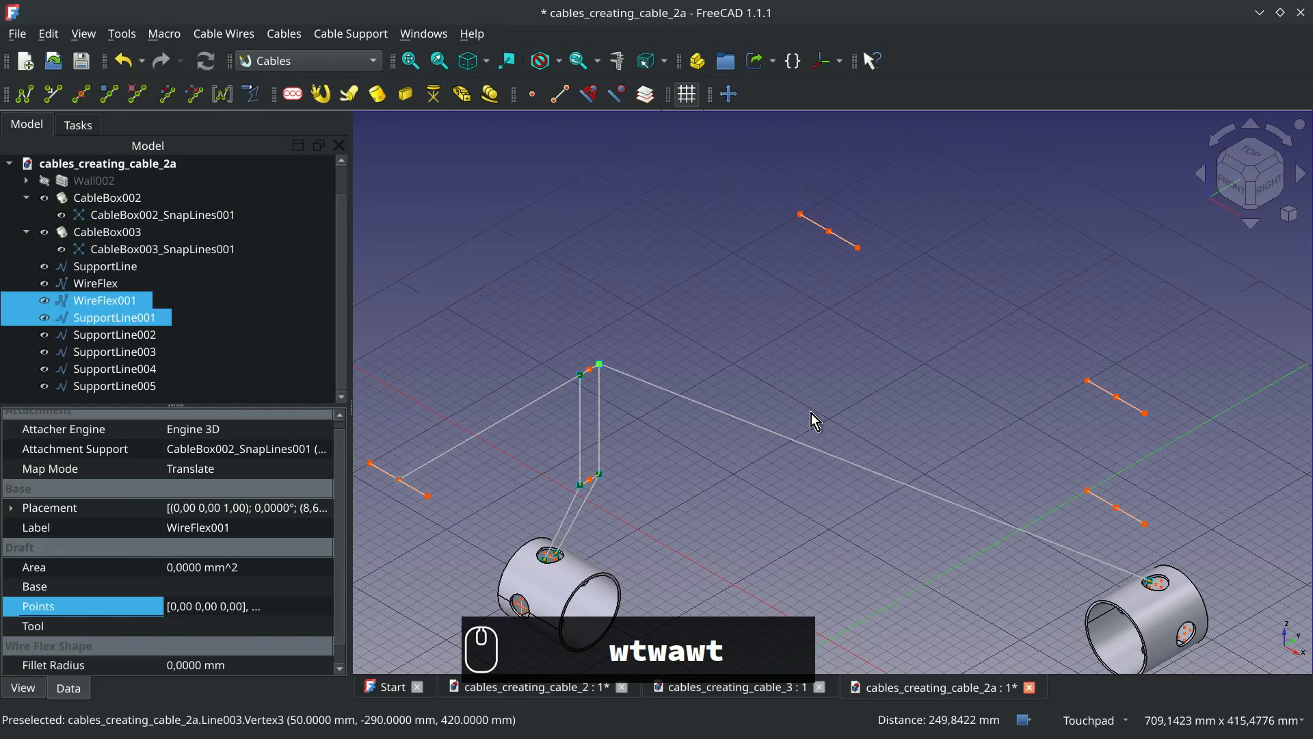
Add a vertex to WireFlex001's remaining long segment and attach it to the midpoint of SupportLine005 at the wall corner
{"action": "key", "text": "w"}
{"action": "key", "text": "a"}
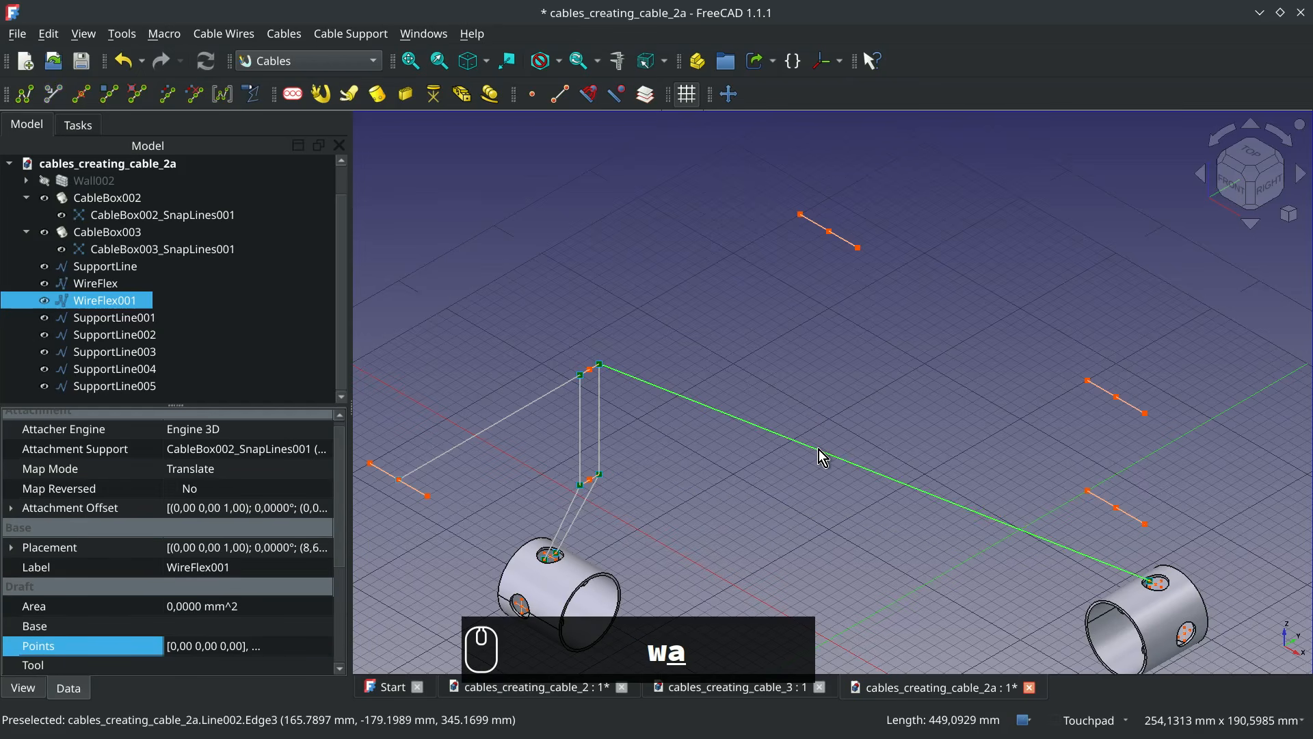
{"action": "left_click", "coordinate": [877, 472]}
{"action": "left_click", "coordinate": [830, 230], "text": "ctrl"}
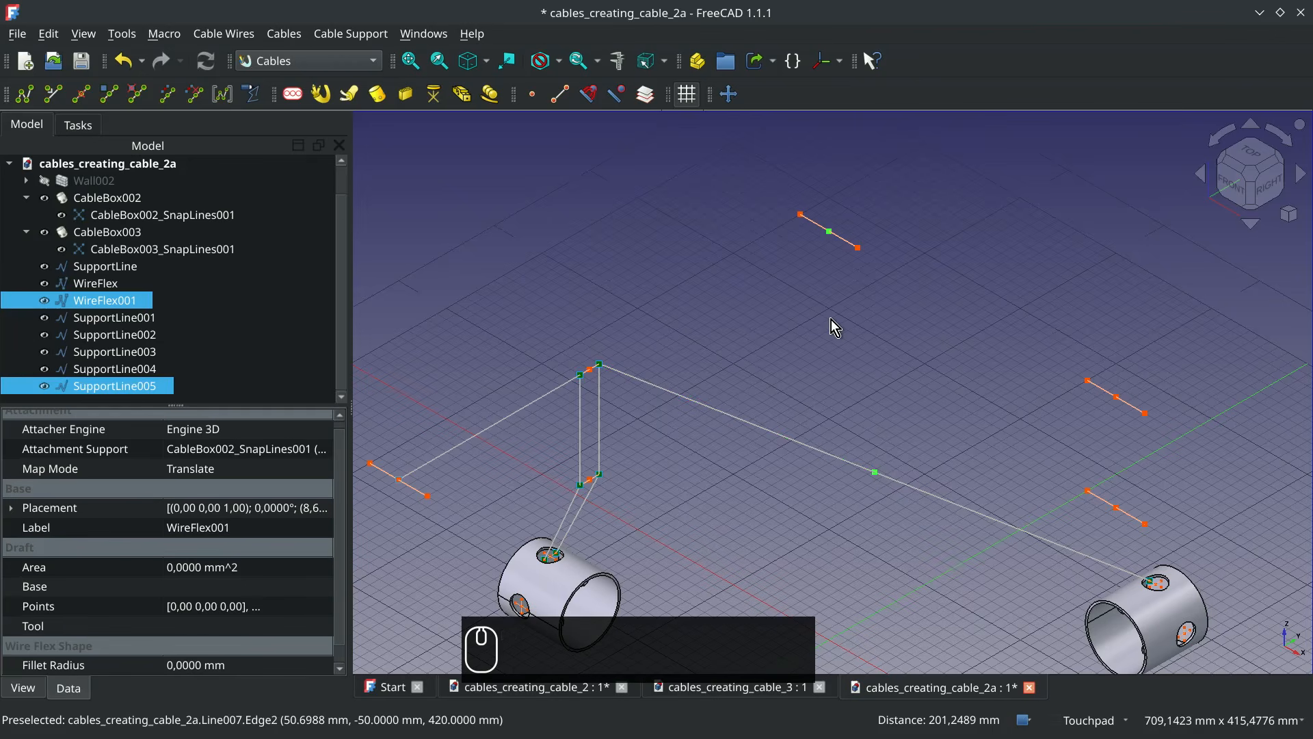
{"action": "key", "text": "w"}
{"action": "key", "text": "t"}
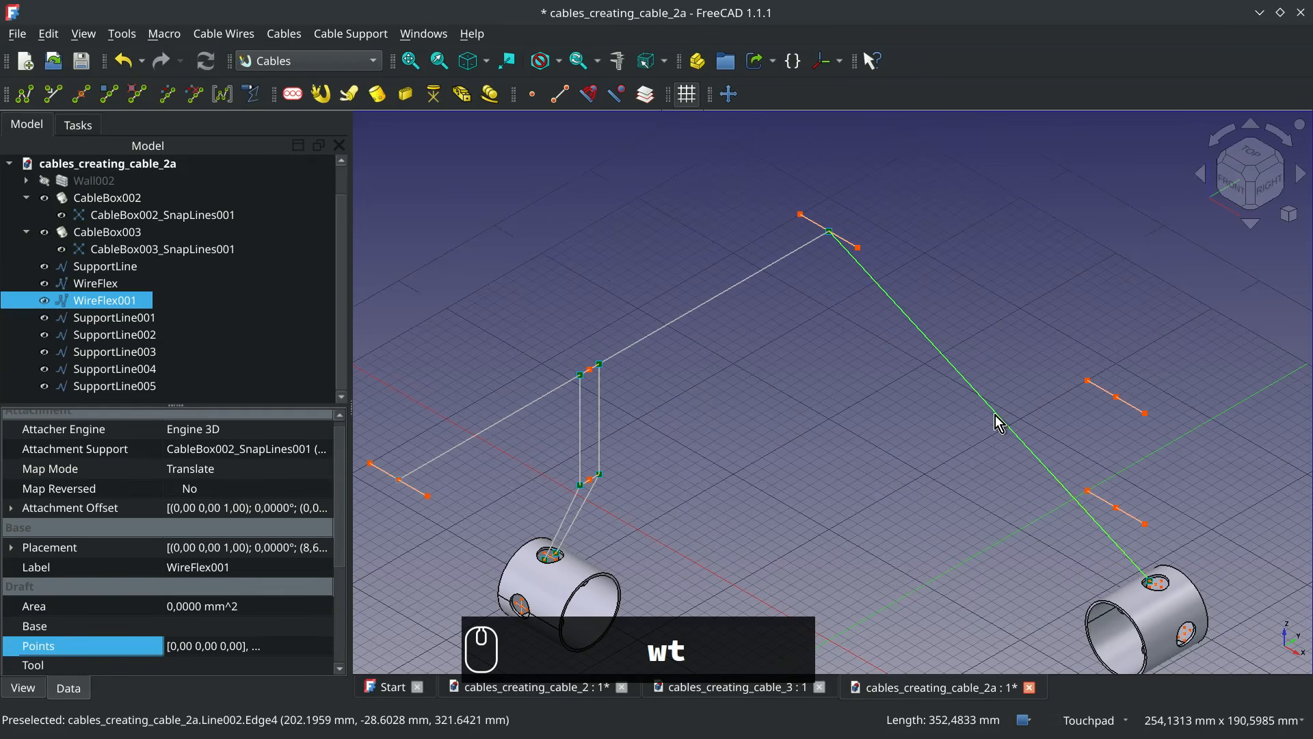
Add a vertex to WireFlex001's sloping segment and attach it to the midpoint of the upper support line above CableBox003
{"action": "key", "text": "w"}
{"action": "key", "text": "a"}
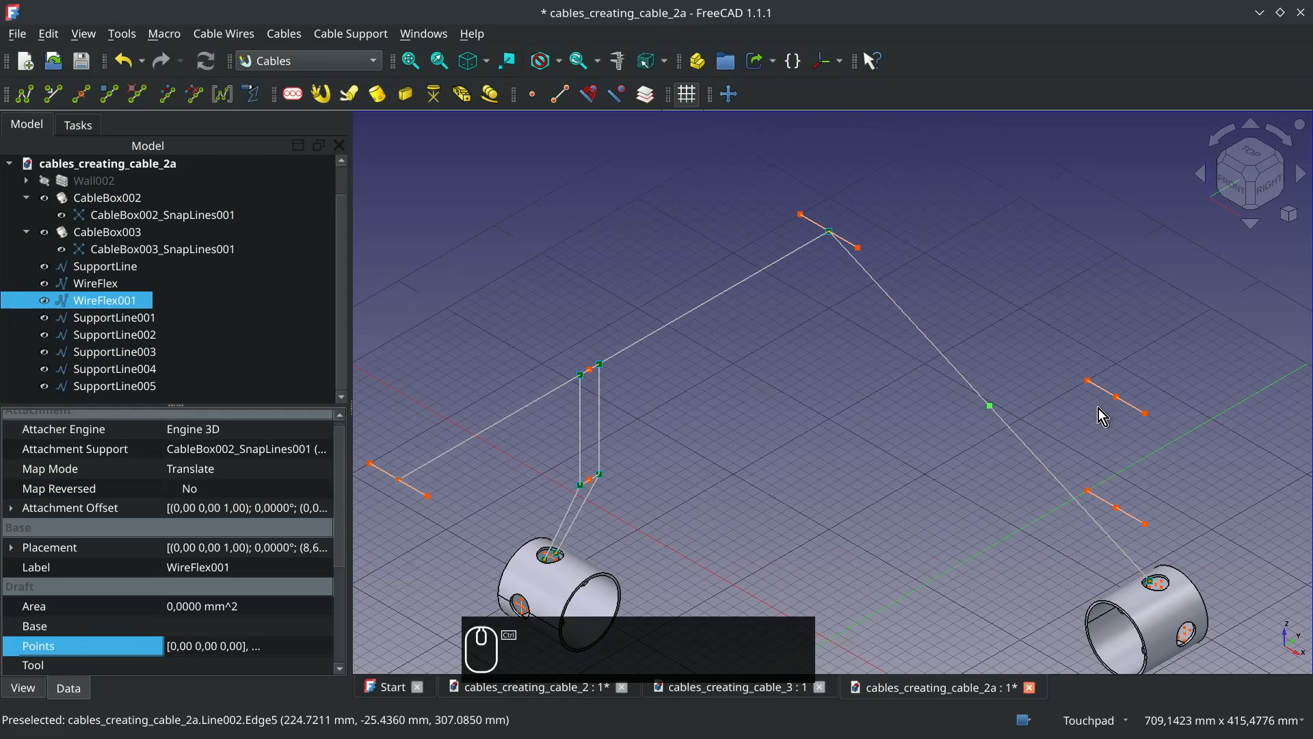
{"action": "left_click", "coordinate": [1117, 397], "text": "ctrl"}
{"action": "key", "text": "t"}
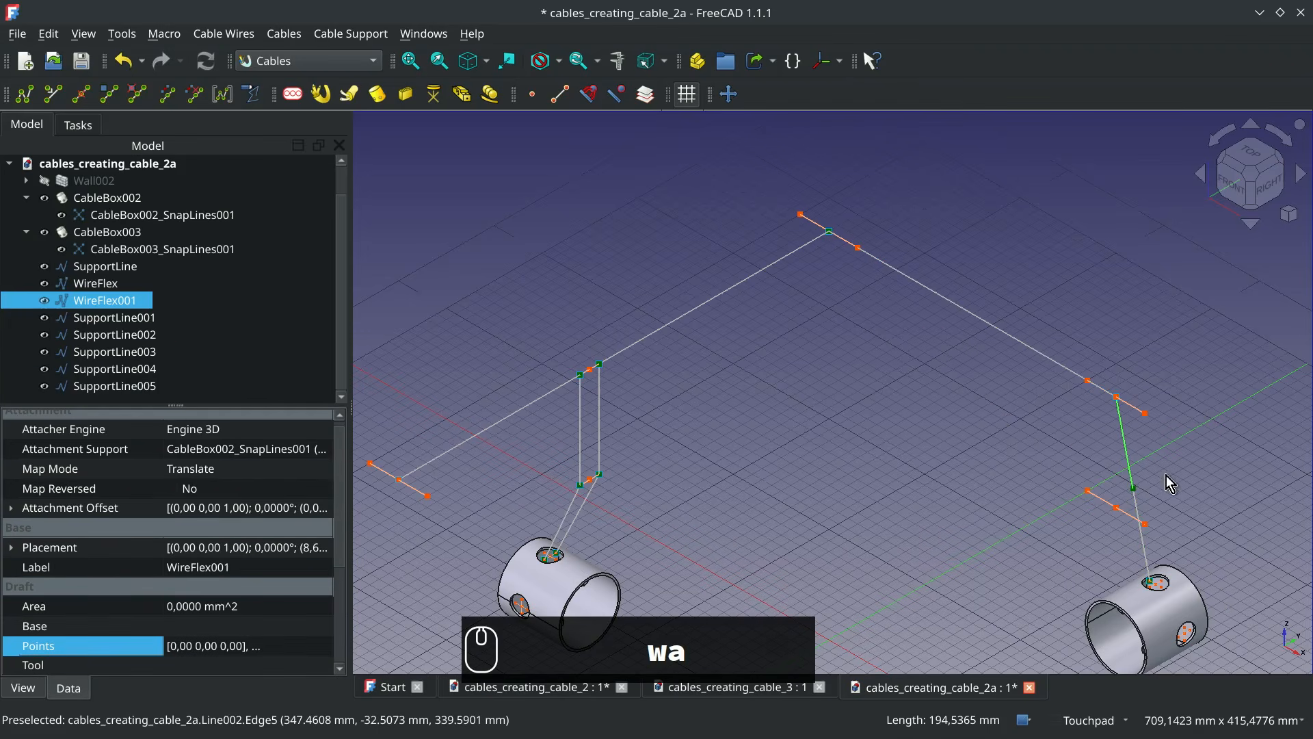
Add a vertex to WireFlex001's last segment above CableBox003 and attach it to the midpoint of SupportLine004
{"action": "left_click", "coordinate": [1117, 508], "text": "ctrl"}
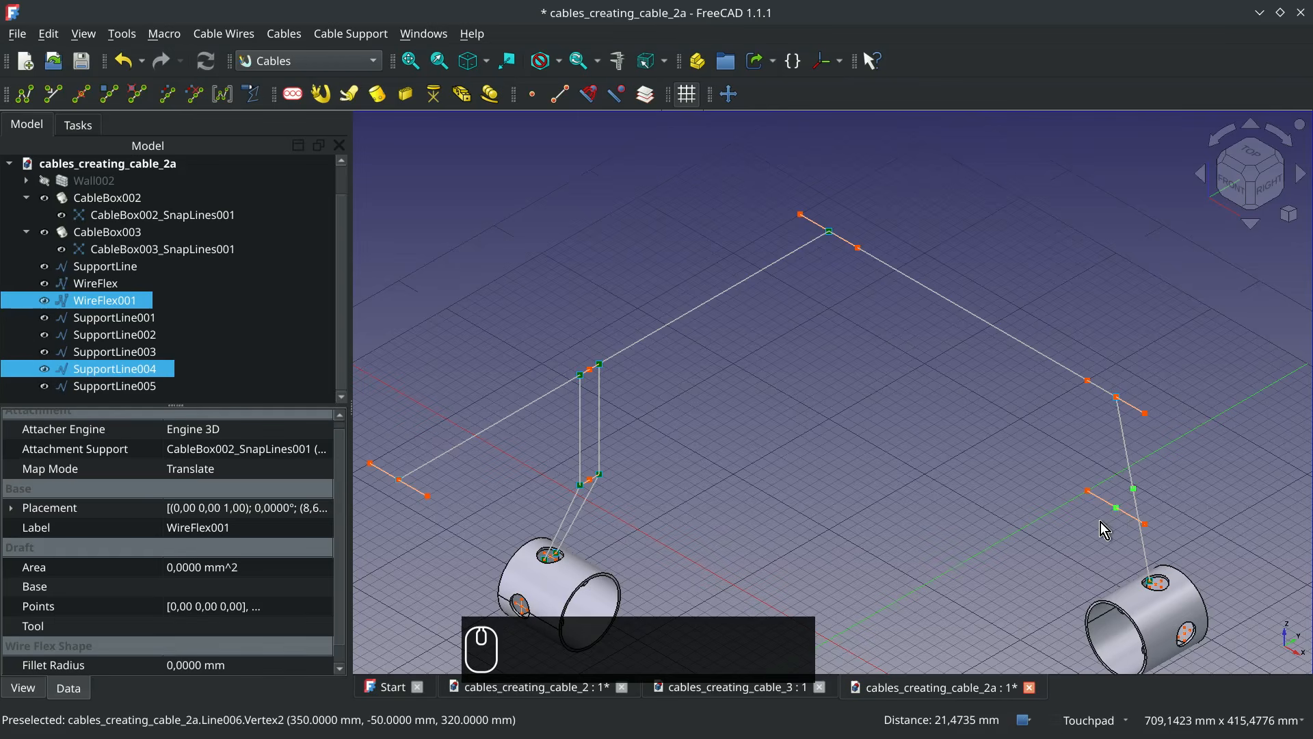
{"action": "key", "text": "w"}
{"action": "key", "text": "t"}
{"action": "scroll", "coordinate": [1090, 531], "scroll_direction": "down", "scroll_amount": 2}
{"action": "middle_click_drag", "start_coordinate": [1089, 531], "coordinate": [1005, 454], "text": "alt"}
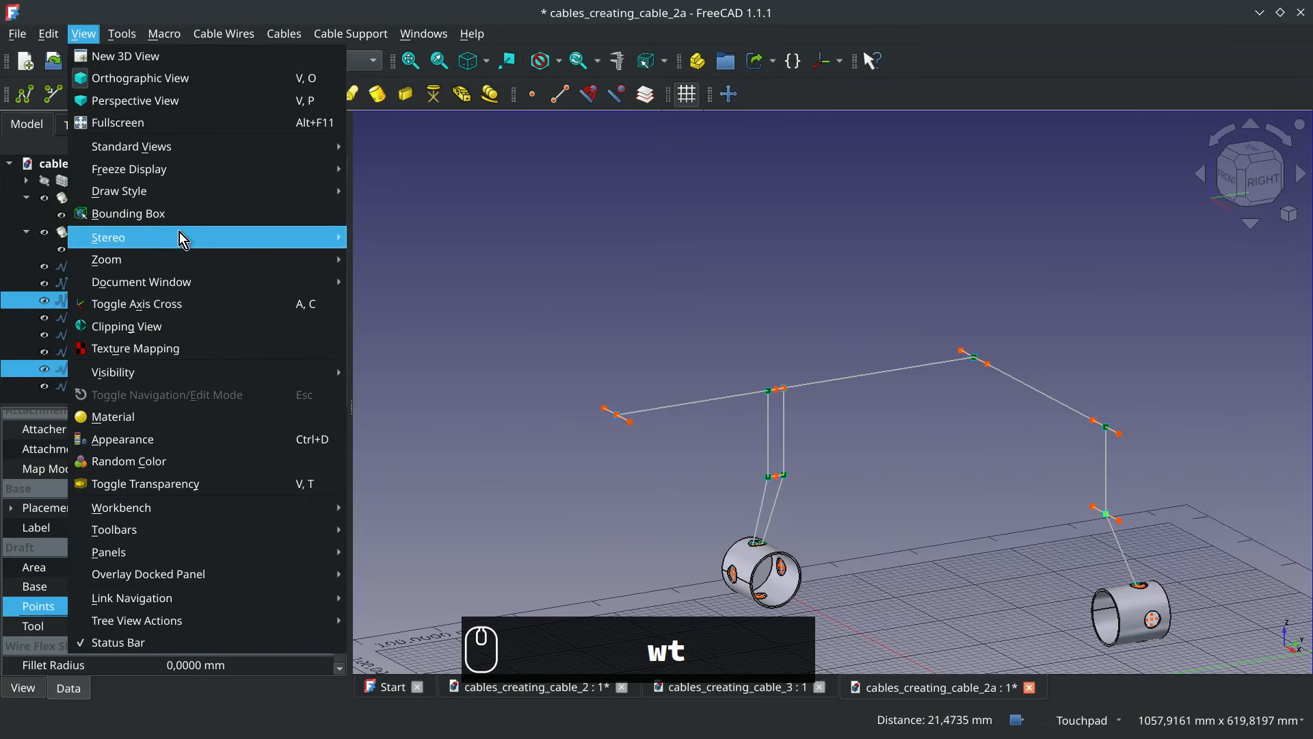
{"action": "mouse_move", "coordinate": [209, 171]}
{"action": "left_click", "coordinate": [506, 263]}
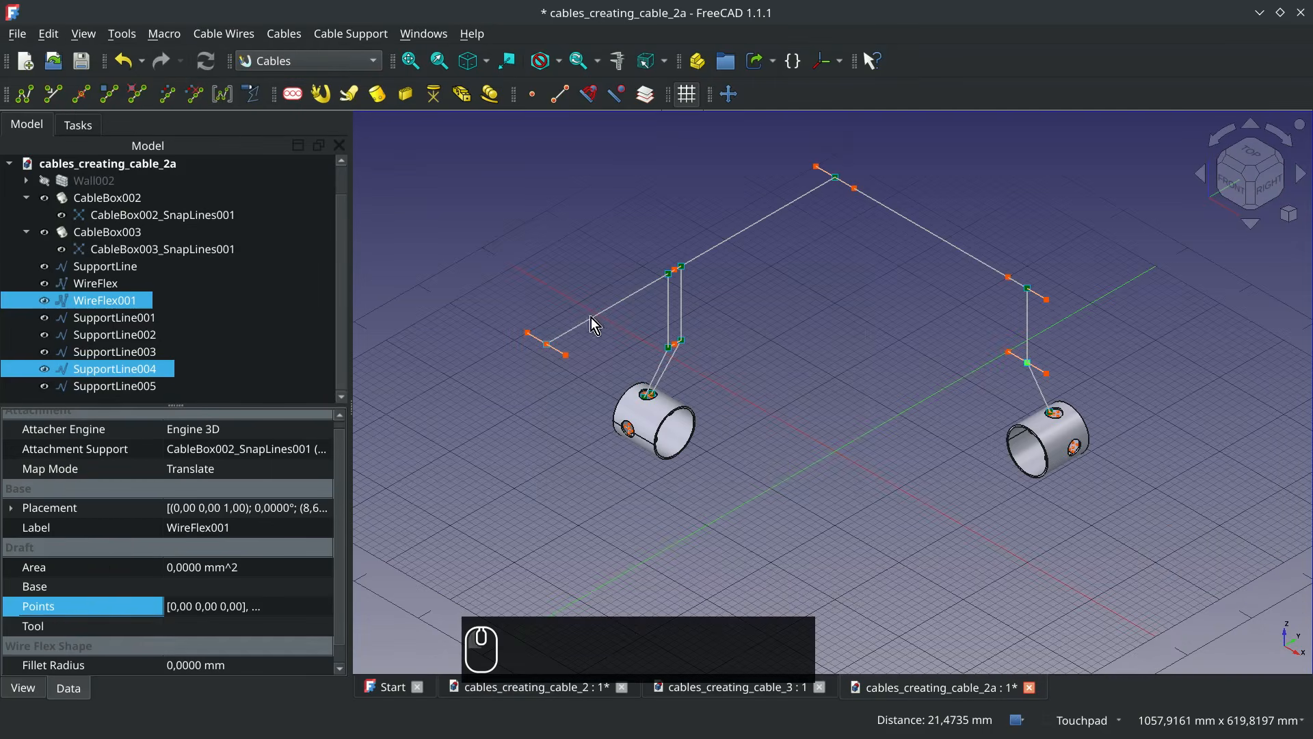
{"action": "left_click", "coordinate": [840, 471]}
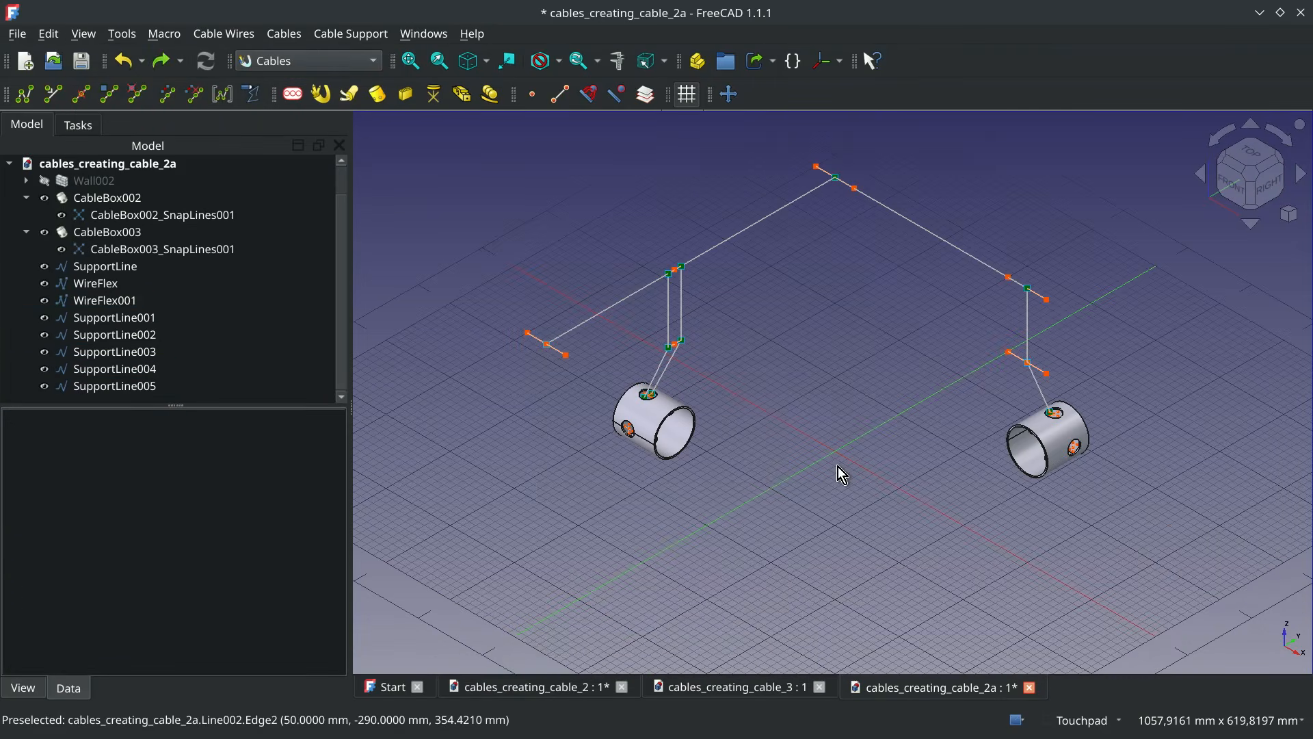
Add a YDY_750V cable profile with 3 wires and a standard wire gauge of 2.5 mm²
{"action": "left_click", "coordinate": [293, 96]}
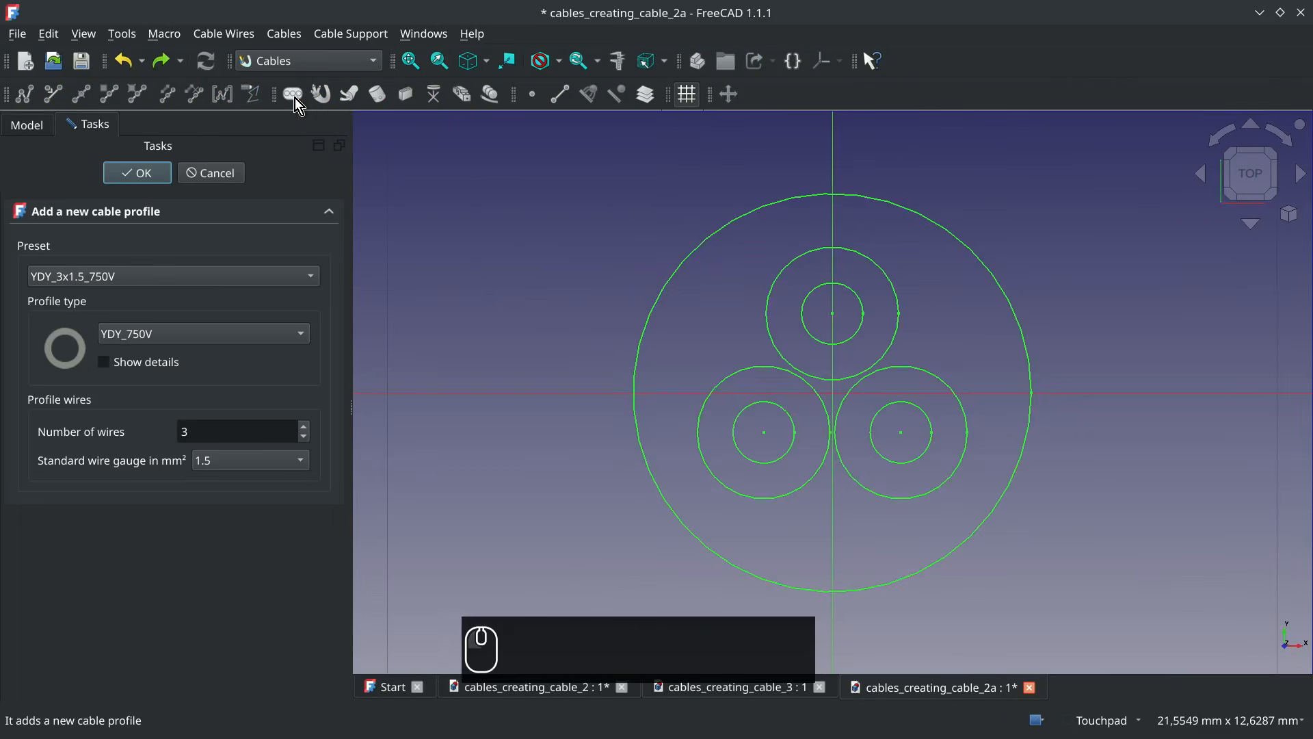
{"action": "left_click", "coordinate": [244, 464]}
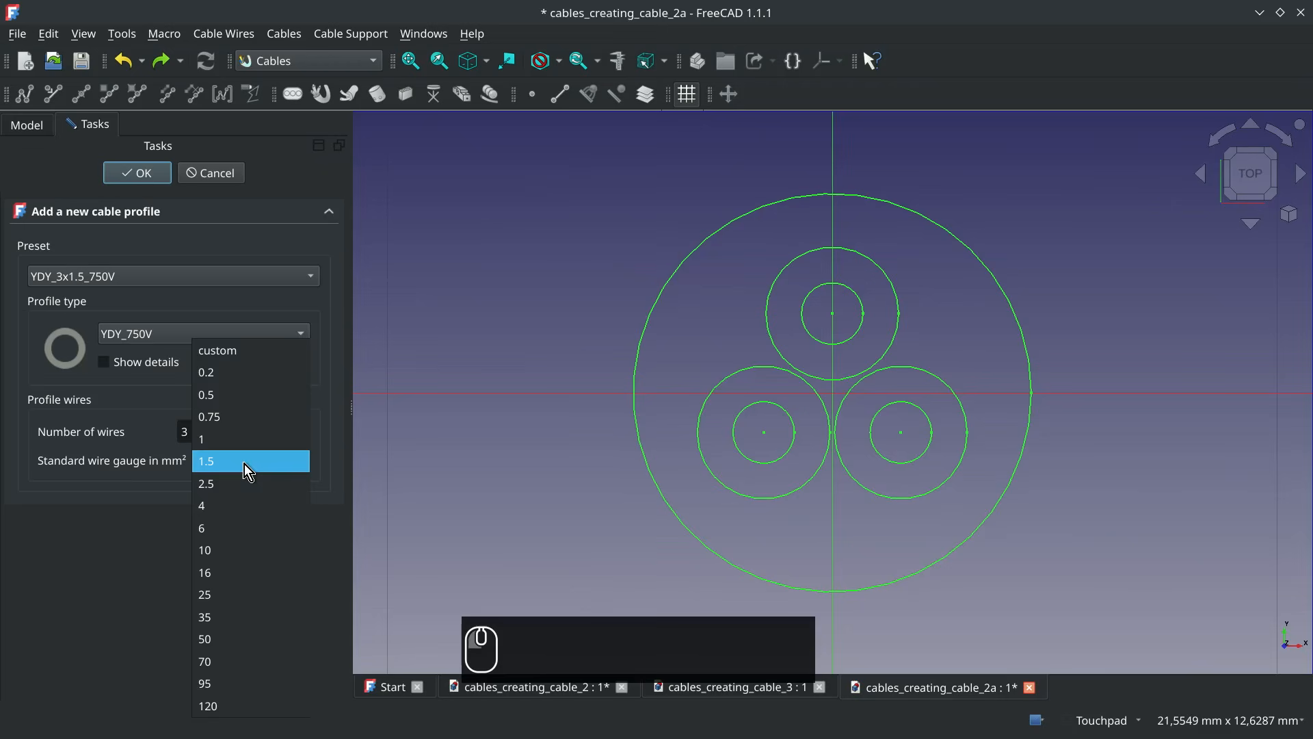
{"action": "left_click", "coordinate": [245, 484]}
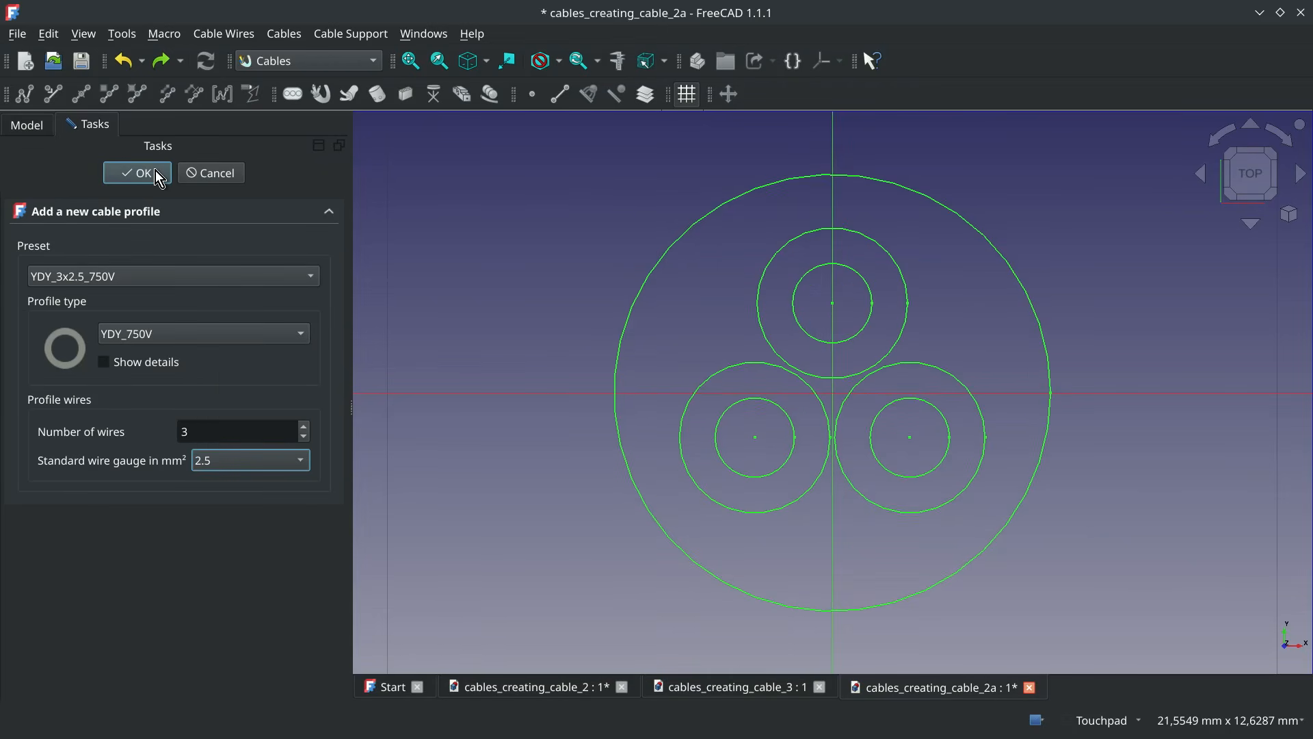
{"action": "left_click", "coordinate": [137, 174]}
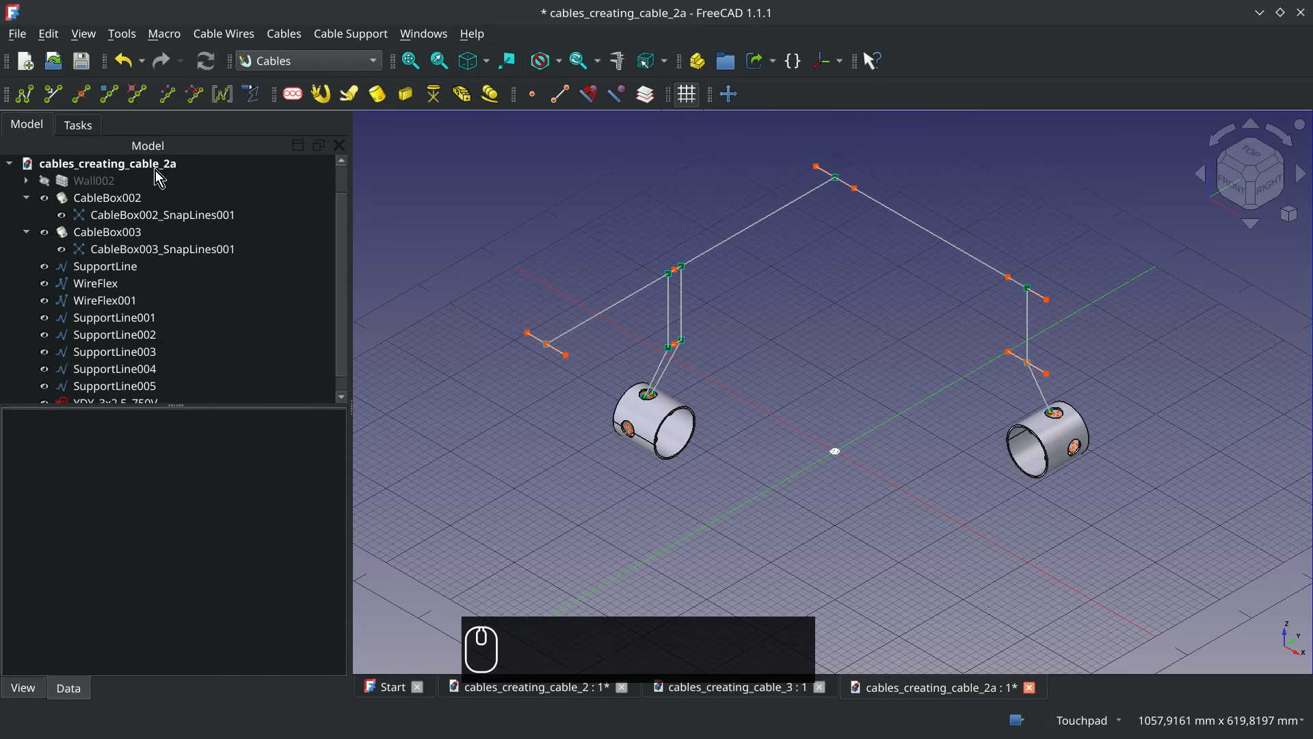
Create a cable from WireFlex using the YDY_3x2.5_750V profile
{"action": "left_click", "coordinate": [585, 323]}
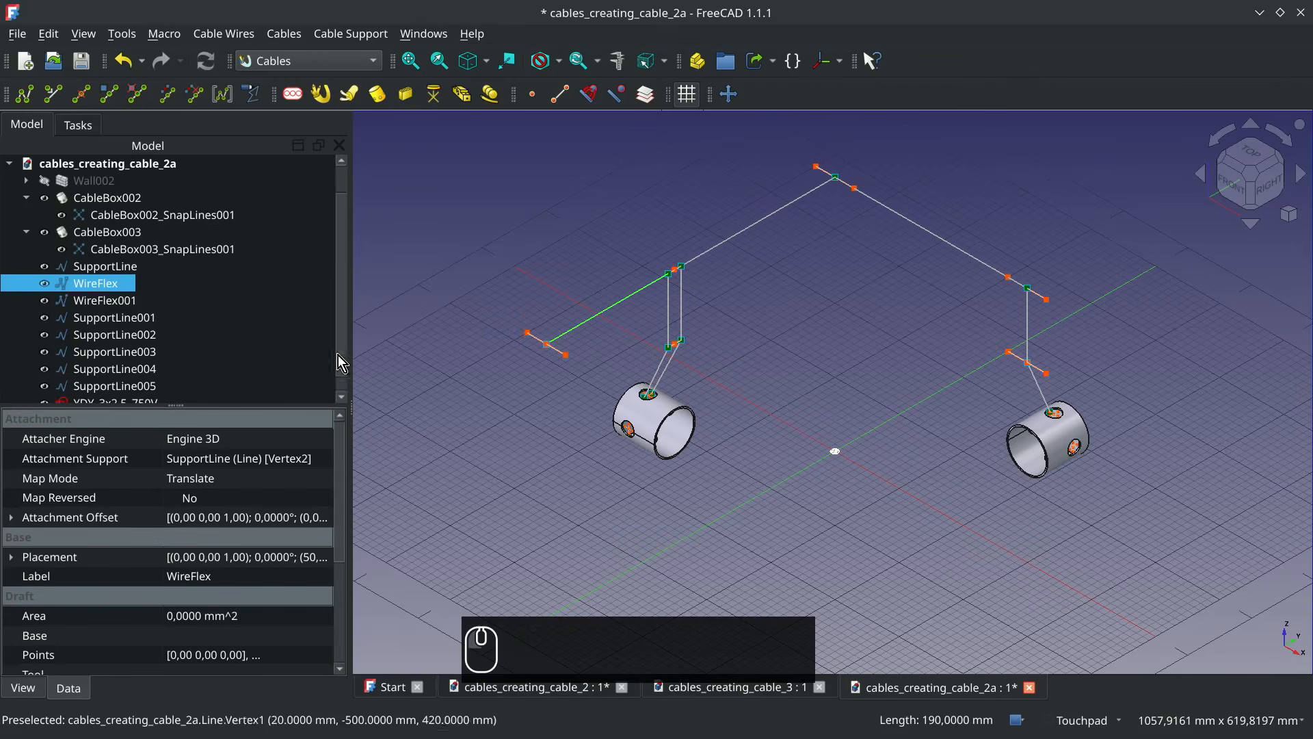
{"action": "scroll", "coordinate": [272, 366], "scroll_direction": "down", "scroll_amount": 1}
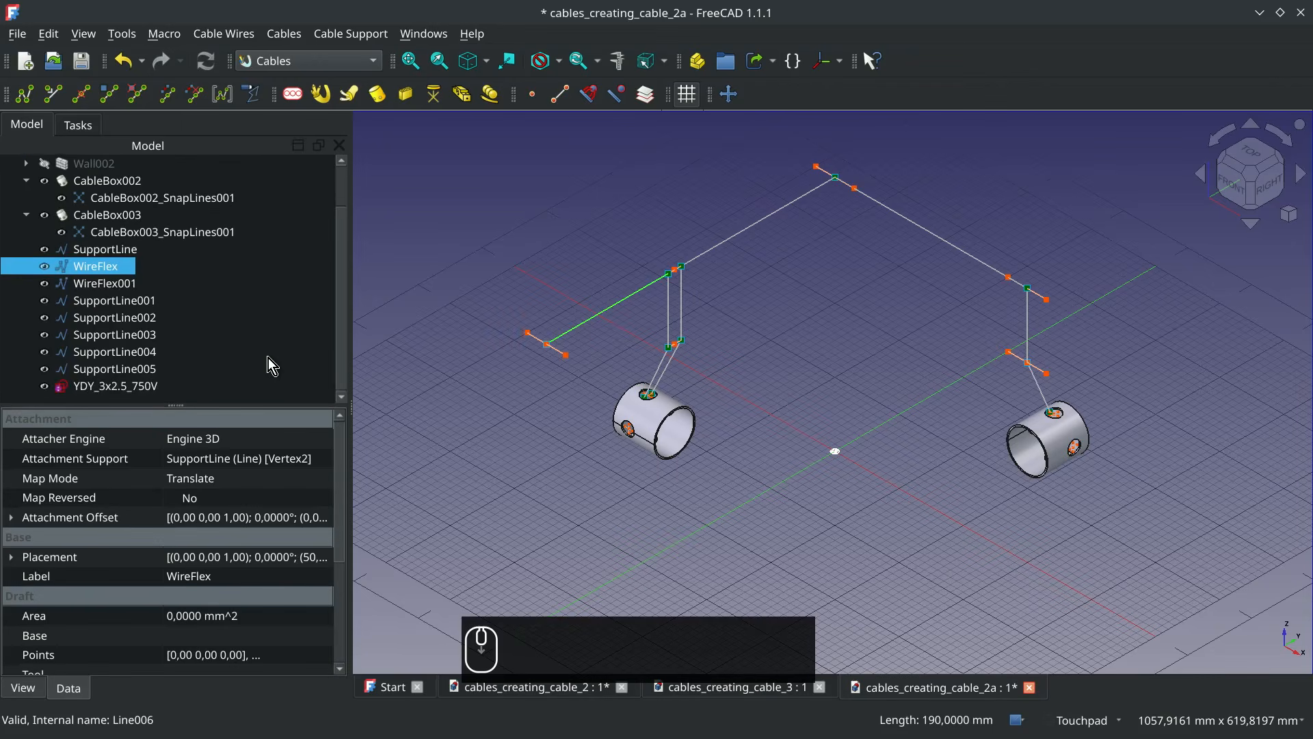
{"action": "left_click", "coordinate": [111, 391], "text": "ctrl"}
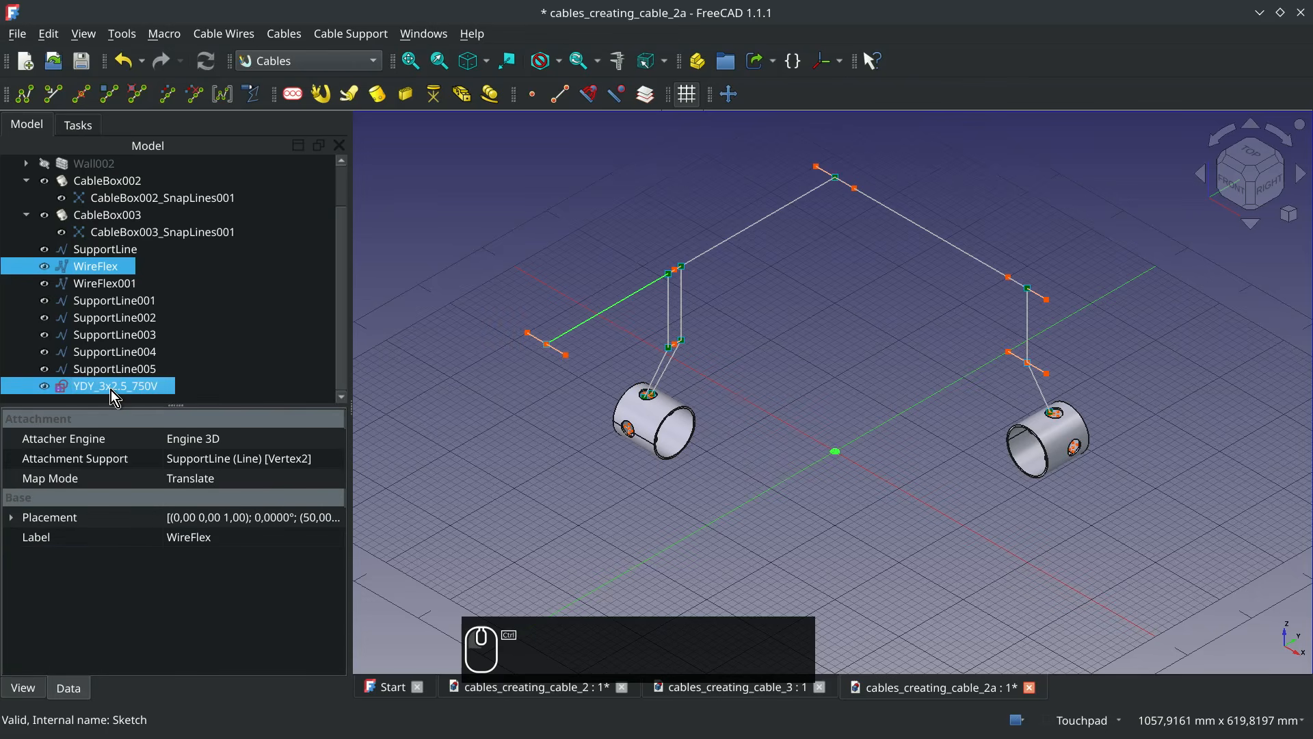
{"action": "left_click", "coordinate": [321, 98]}
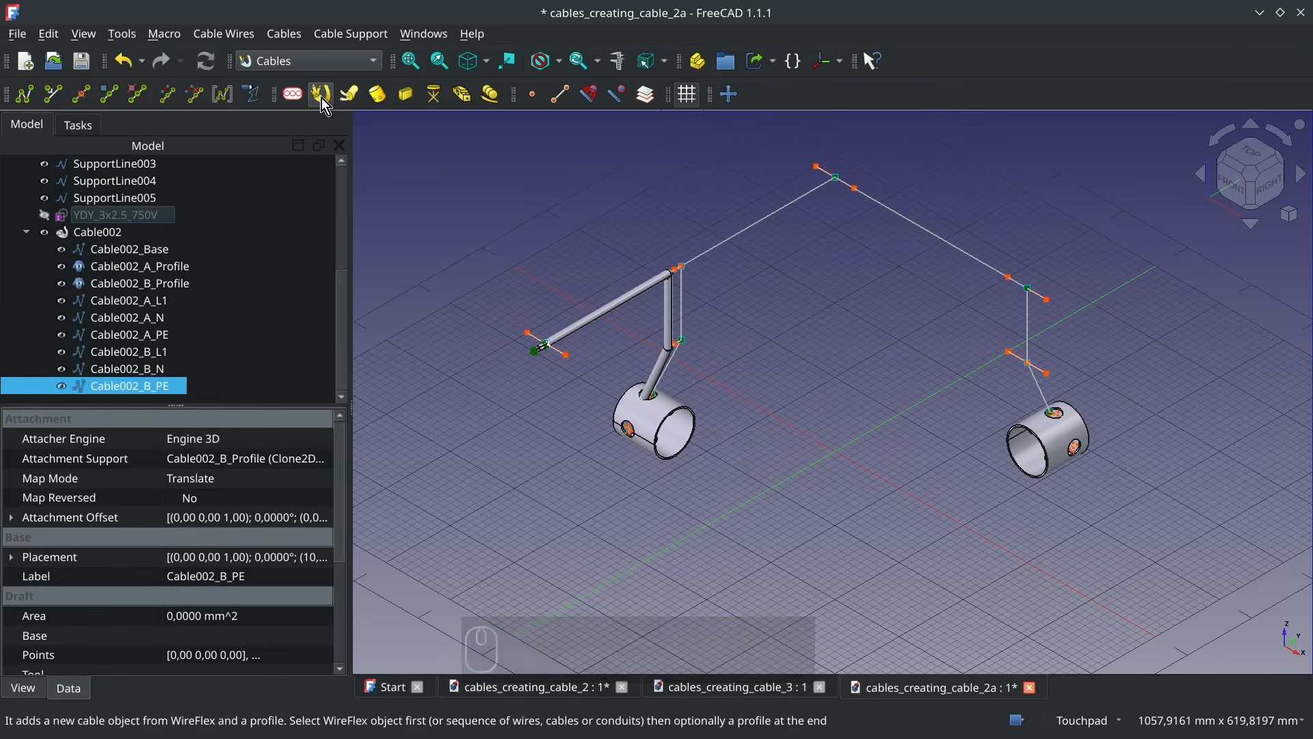
Create a second cable from WireFlex001 using the YDY_3x2.5_750V profile
{"action": "left_click", "coordinate": [747, 241]}
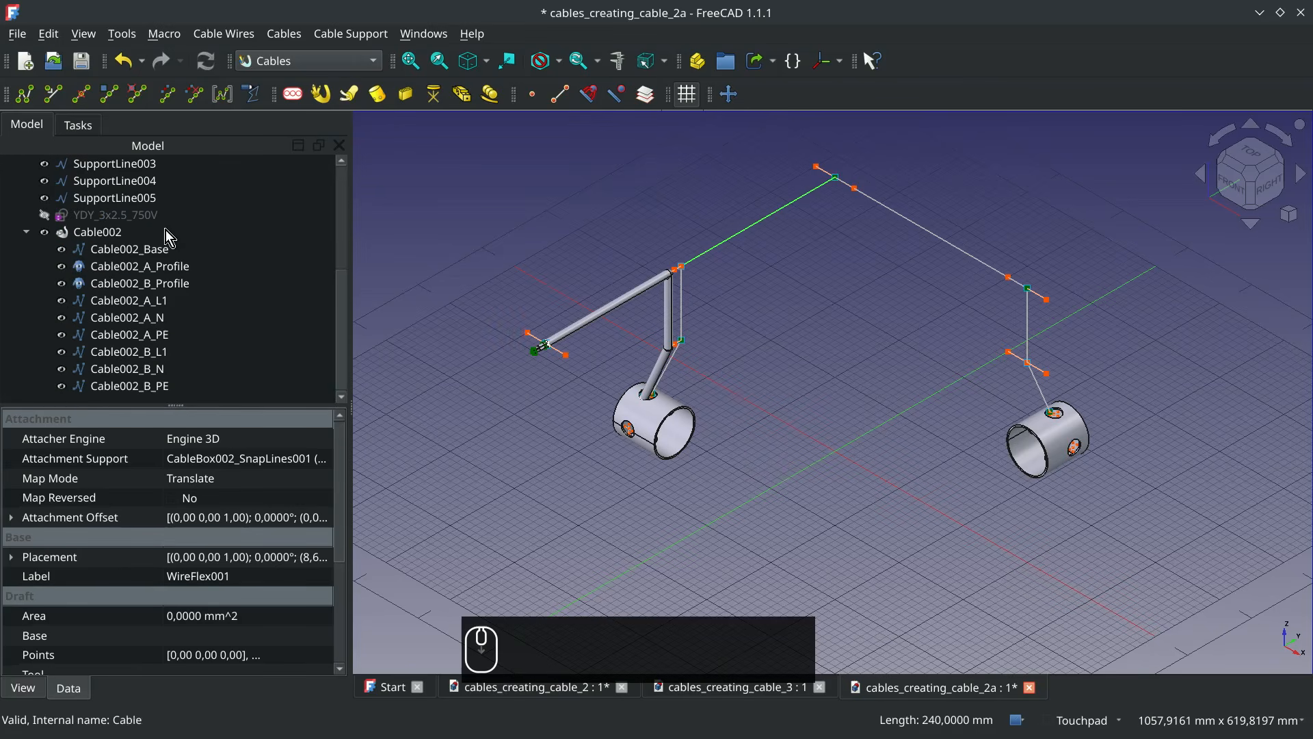
{"action": "left_click", "coordinate": [121, 218], "text": "ctrl"}
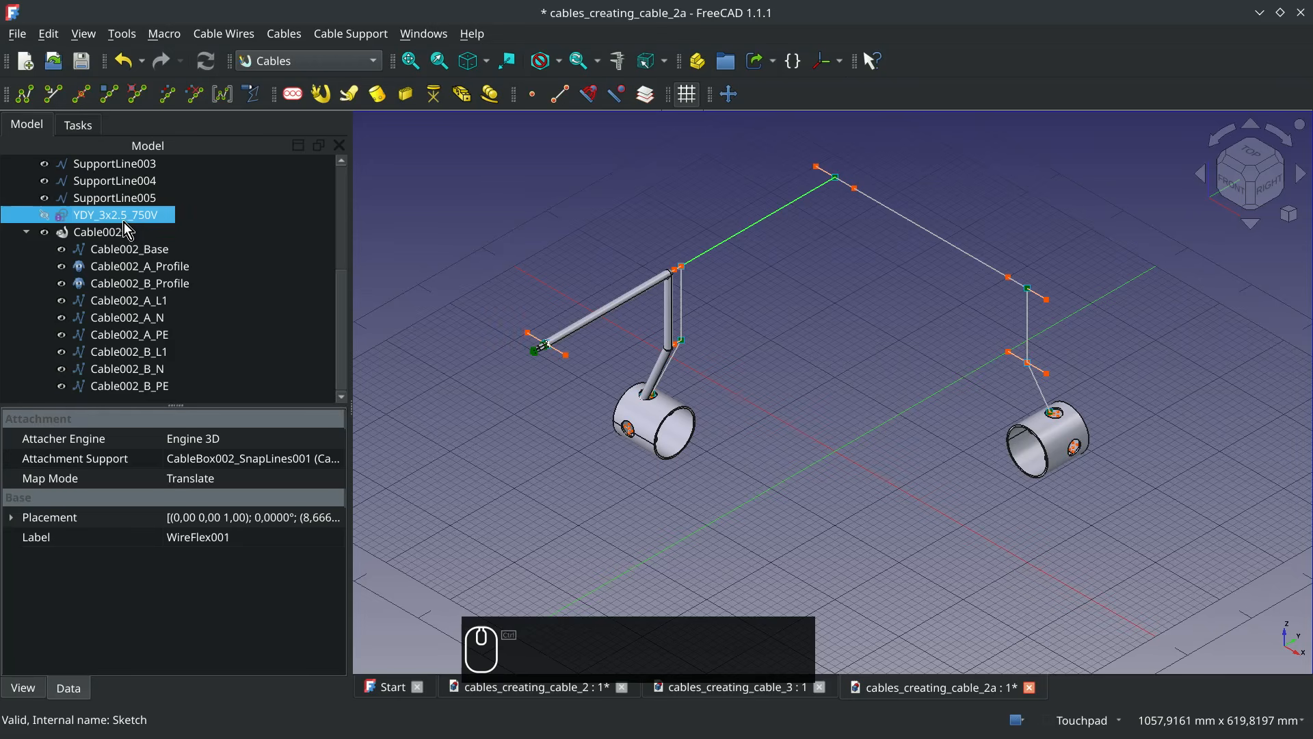
{"action": "left_click", "coordinate": [331, 96]}
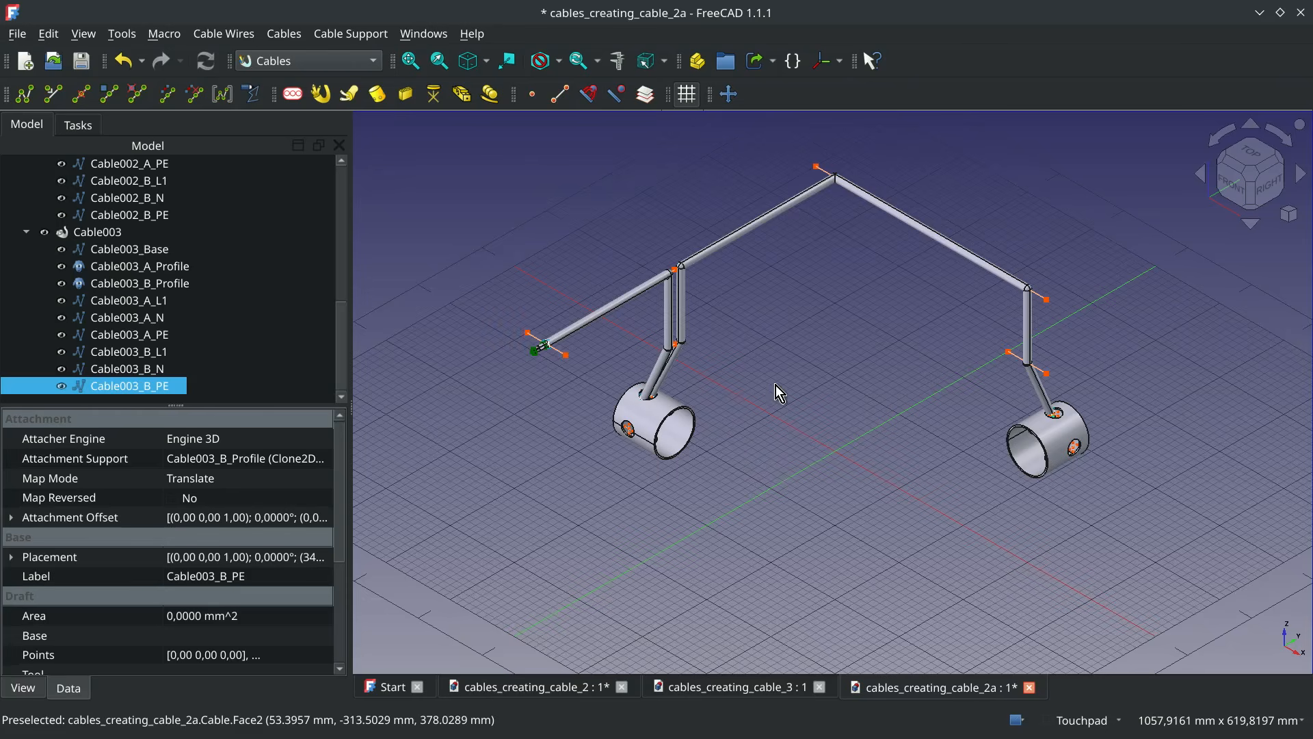
{"action": "left_click_drag", "start_coordinate": [775, 386], "coordinate": [678, 320], "text": "alt"}
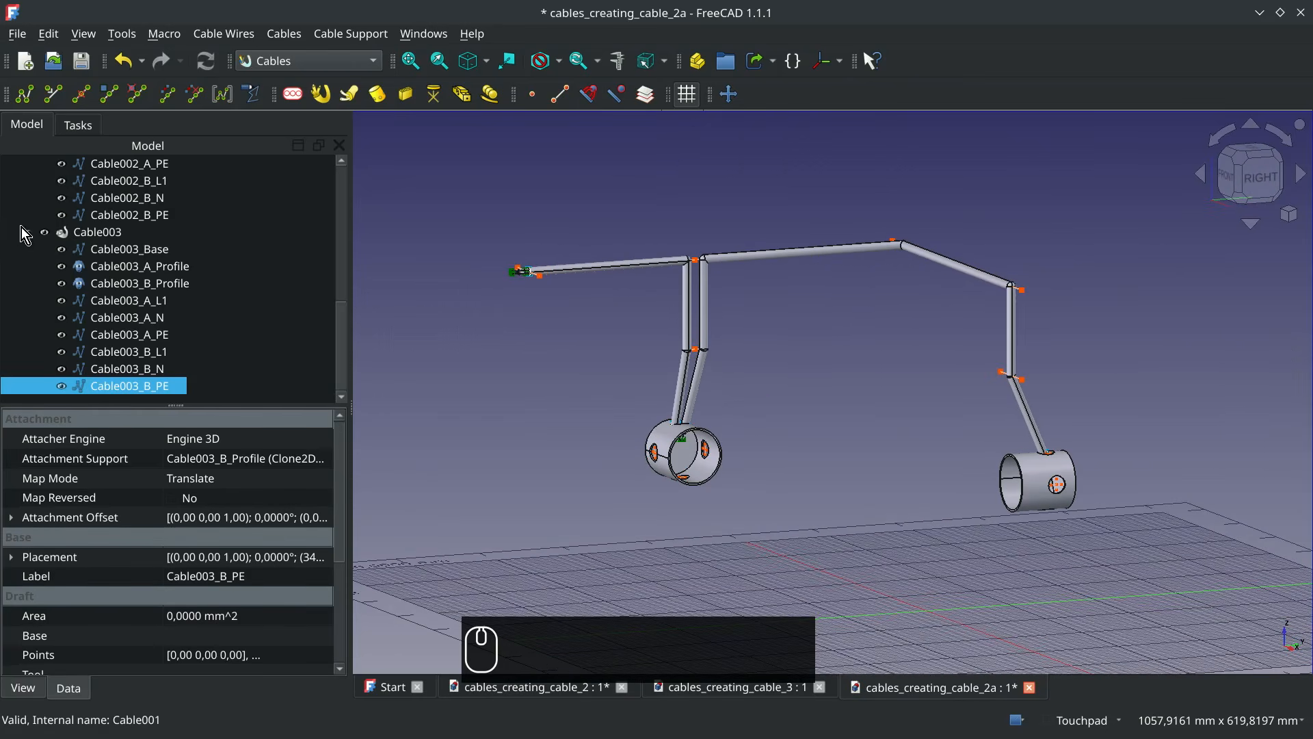
Collapse both cables in the model tree and set the Base Wire Fillet Radius of Cable002 and Cable003 to 20 mm
{"action": "left_click", "coordinate": [25, 233]}
{"action": "left_click", "coordinate": [27, 217]}
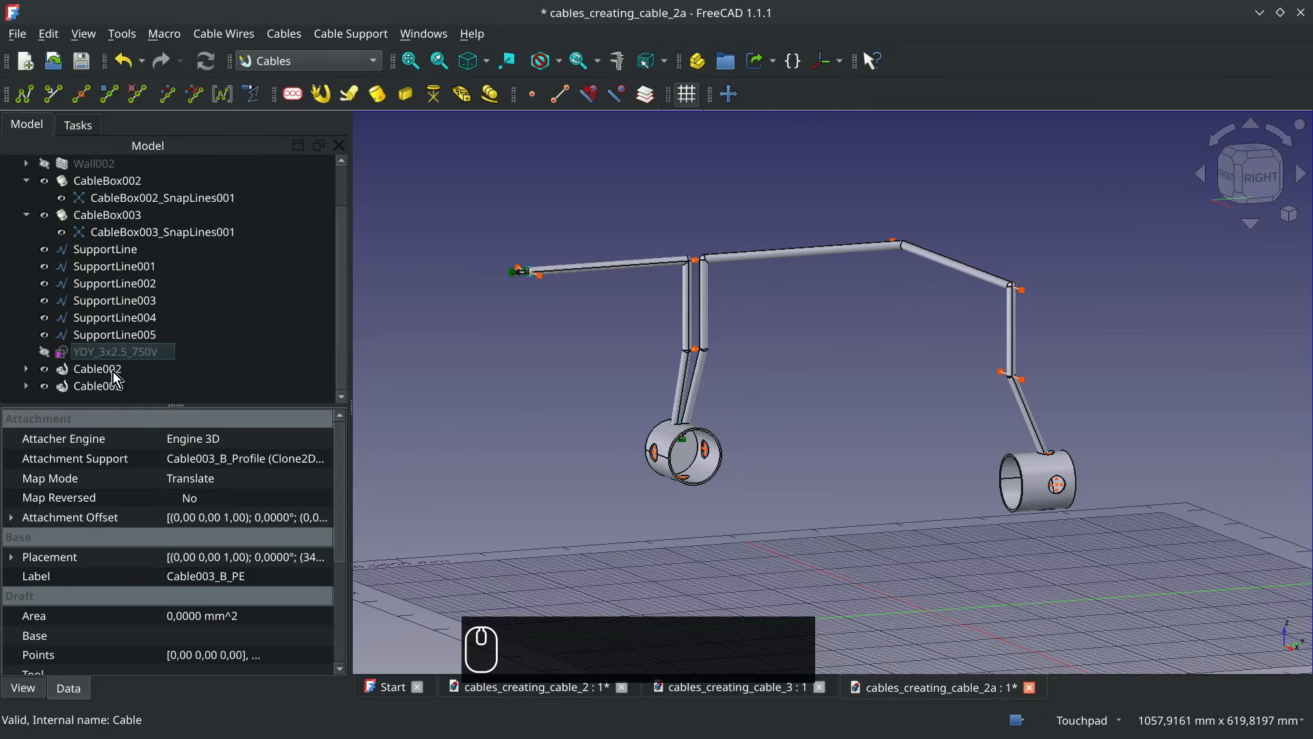
{"action": "left_click", "coordinate": [115, 374]}
{"action": "left_click", "coordinate": [118, 387], "text": "ctrl"}
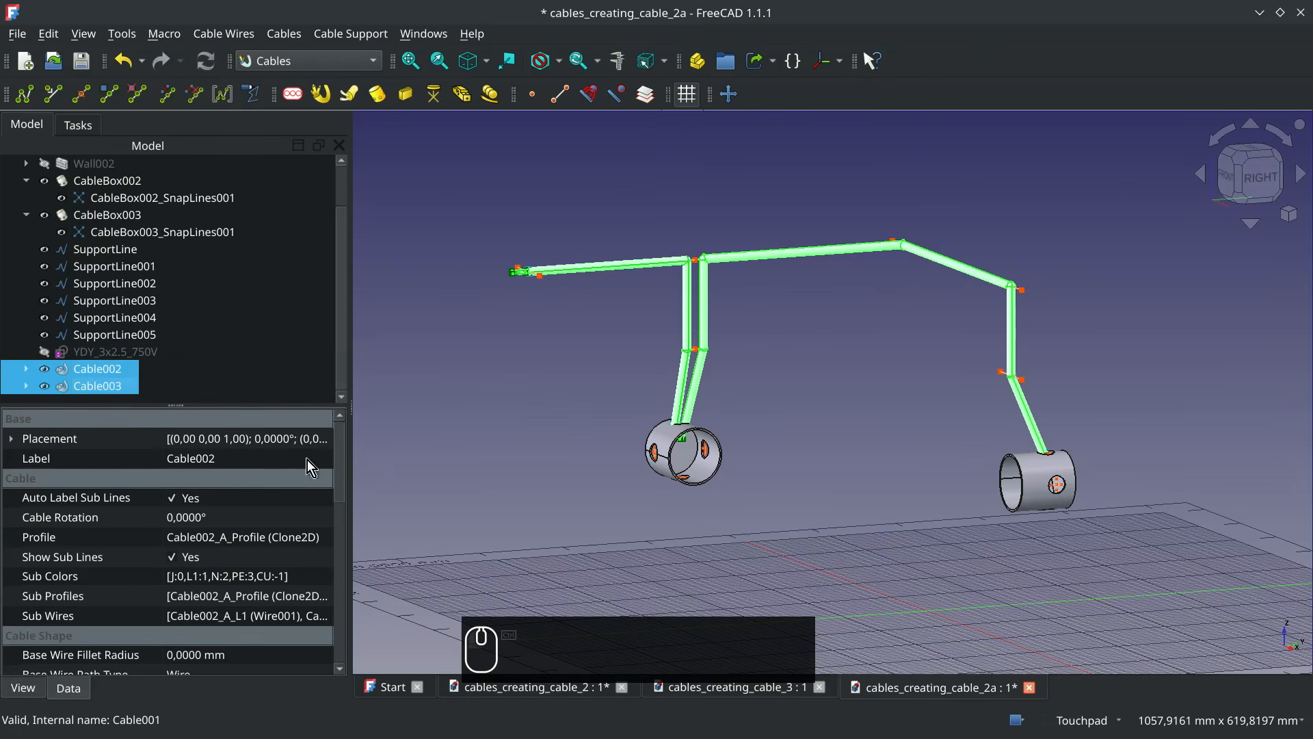
{"action": "left_click_drag", "start_coordinate": [342, 494], "coordinate": [342, 533]}
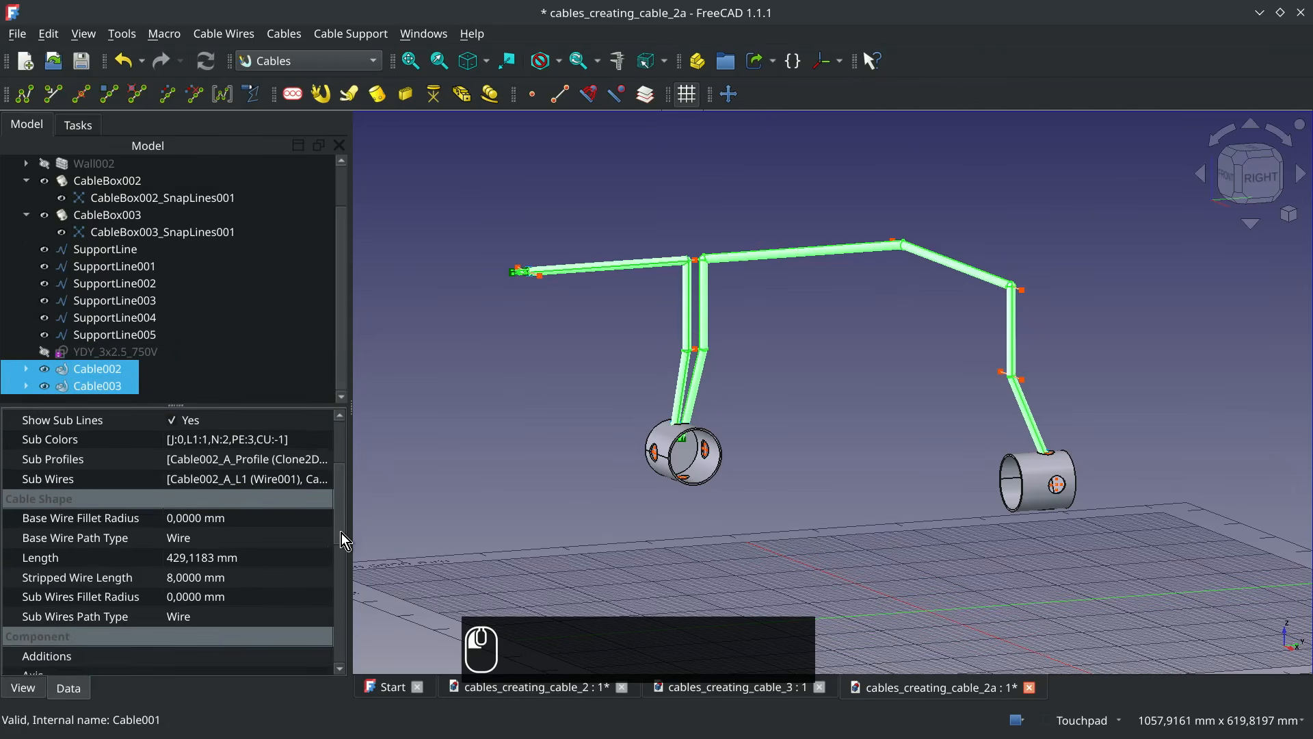
{"action": "left_click", "coordinate": [191, 518]}
{"action": "type", "text": "2"}
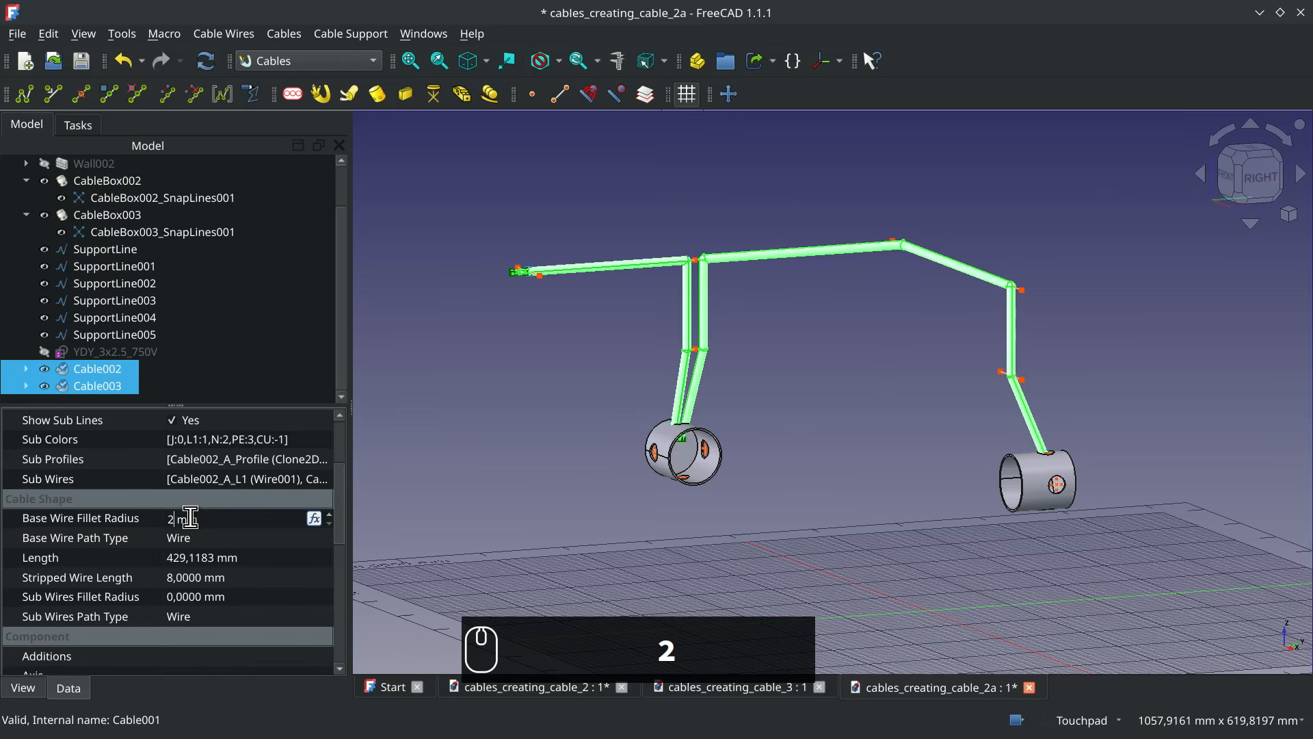
{"action": "type", "text": "0"}
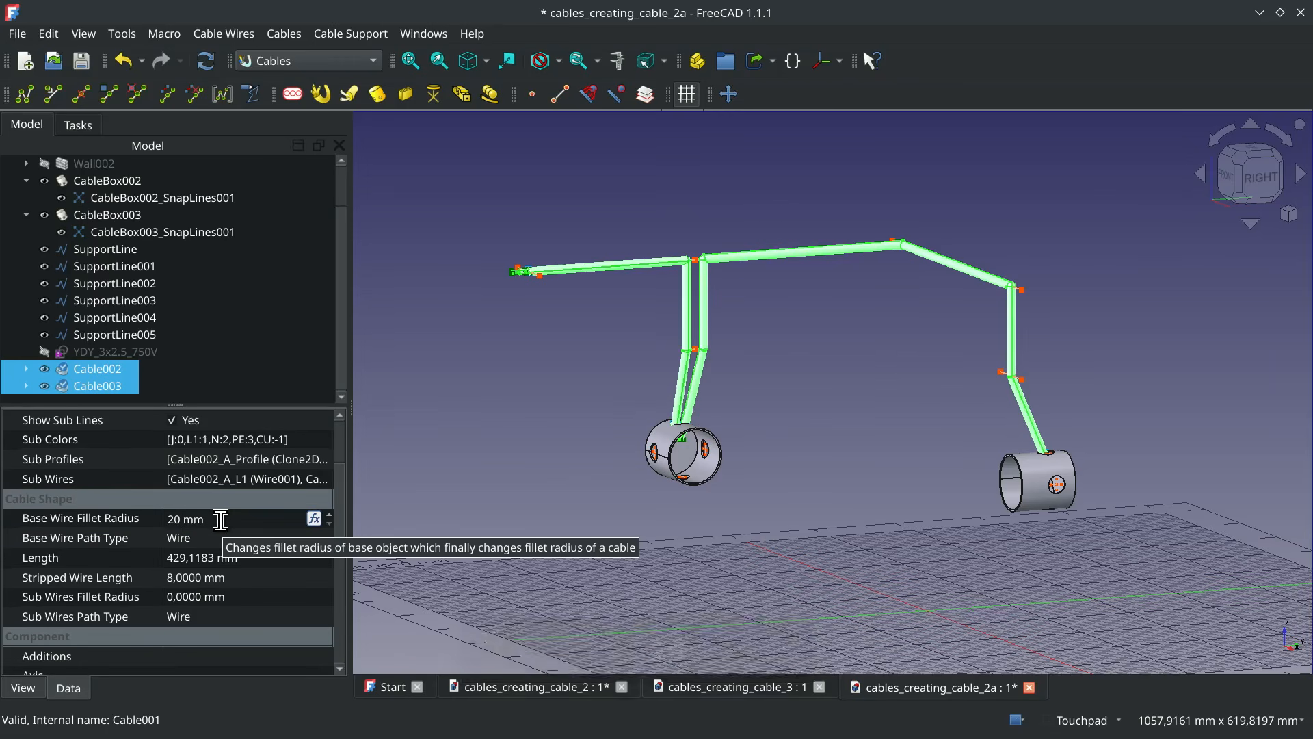
{"action": "key", "text": "Return"}
{"action": "left_click", "coordinate": [623, 331]}
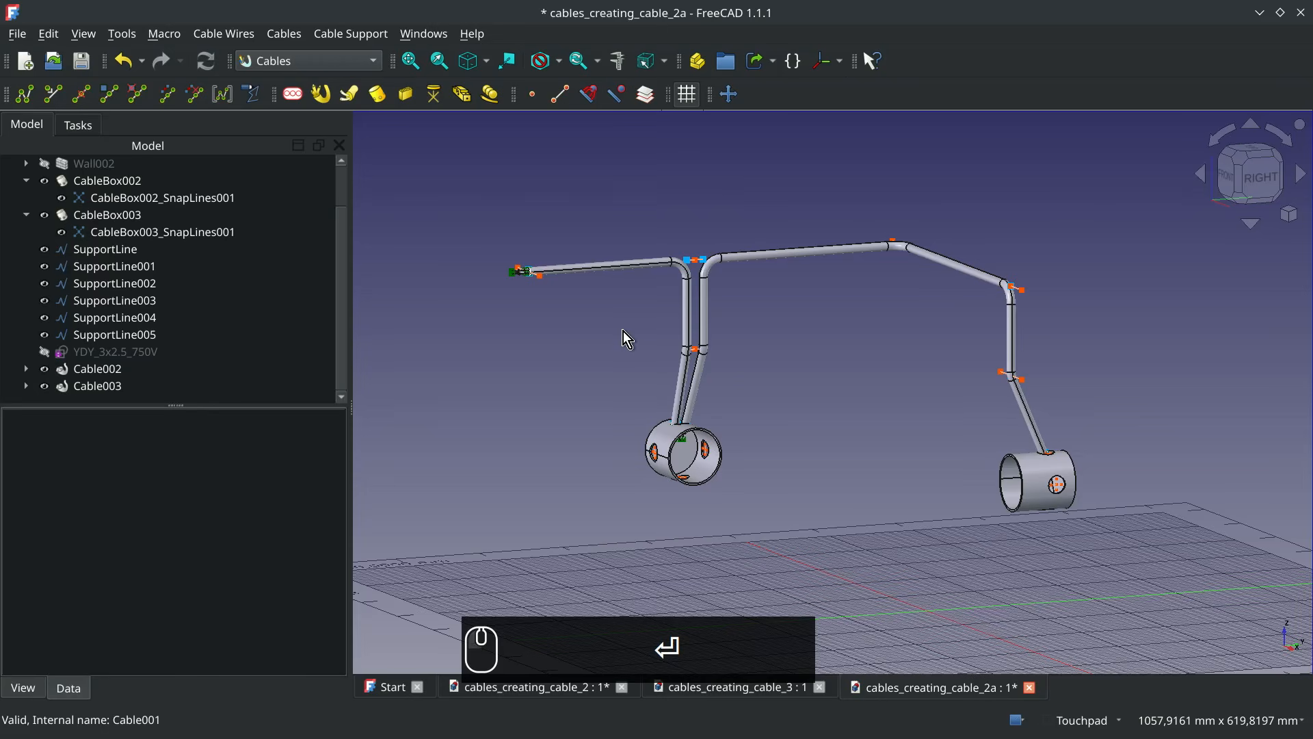
Add the set of cable materials to the document and review the properties of cableMultiMat3w
{"action": "left_click", "coordinate": [491, 96]}
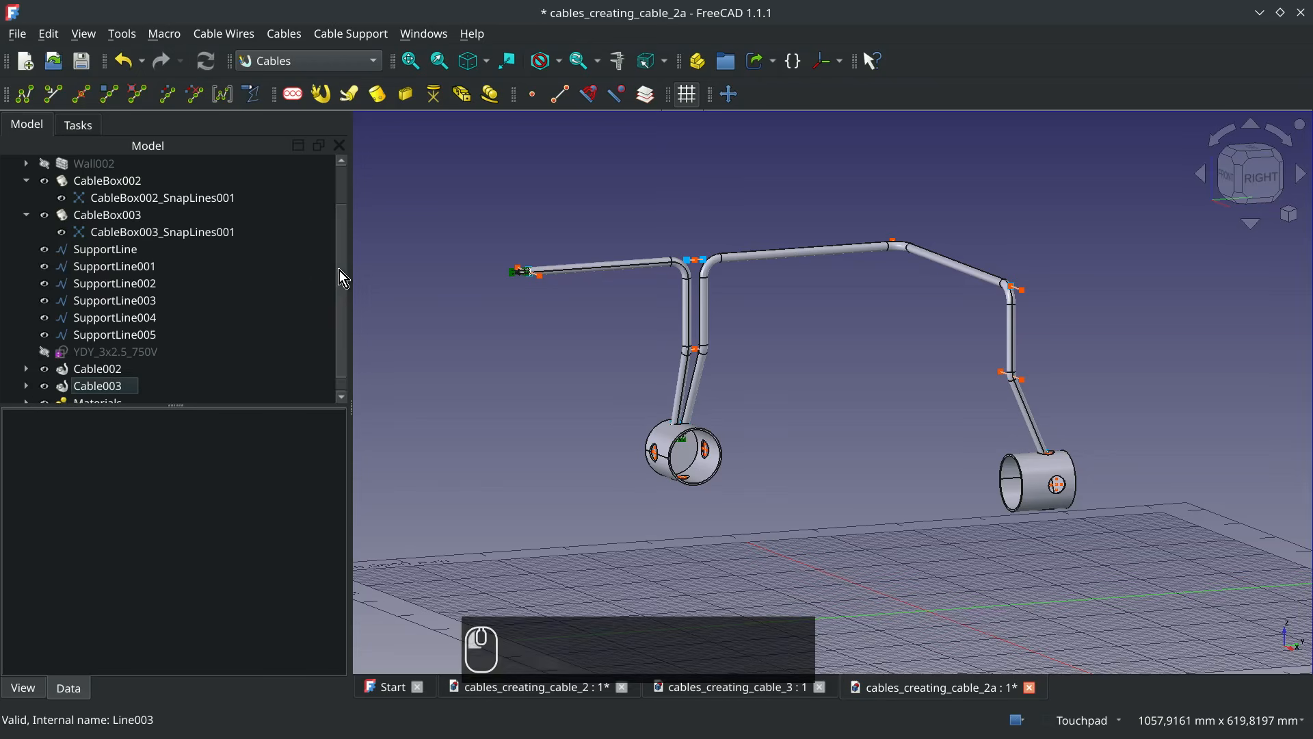
{"action": "left_click_drag", "start_coordinate": [339, 269], "coordinate": [325, 341]}
{"action": "left_click", "coordinate": [28, 388]}
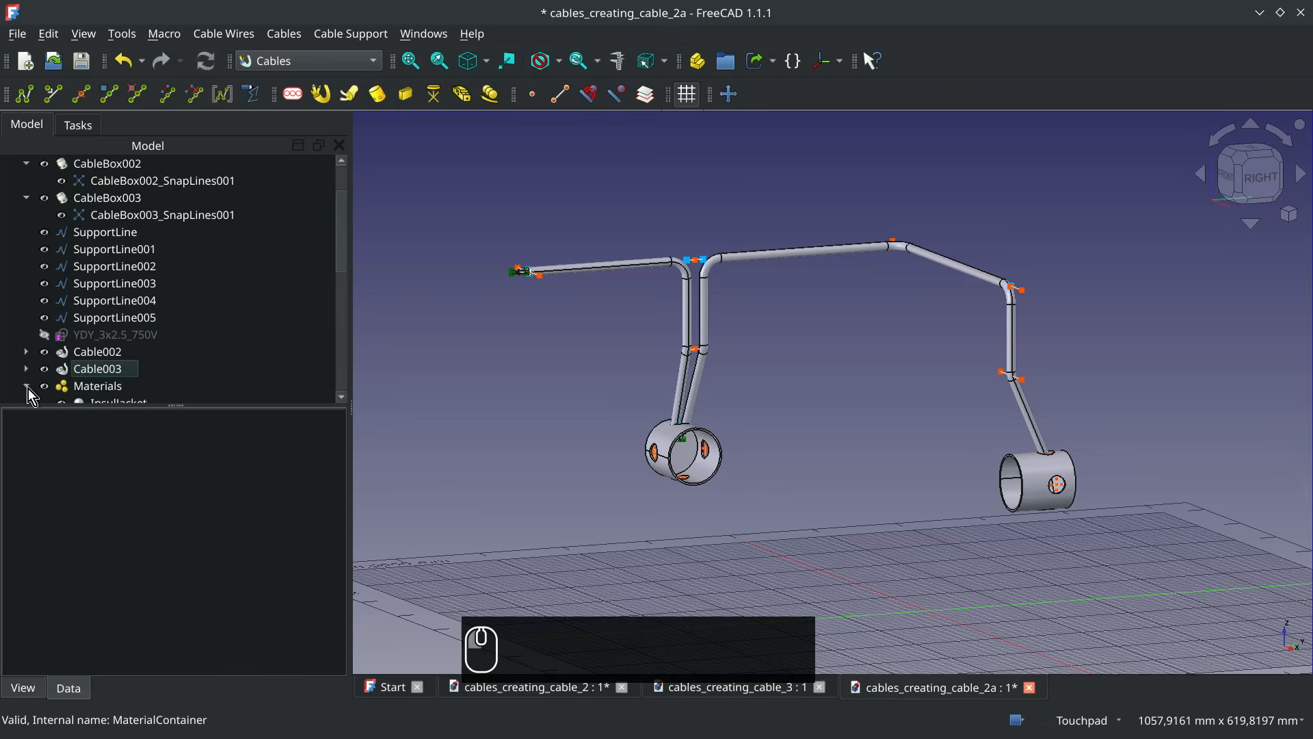
{"action": "scroll", "coordinate": [261, 317], "scroll_direction": "down", "scroll_amount": 6}
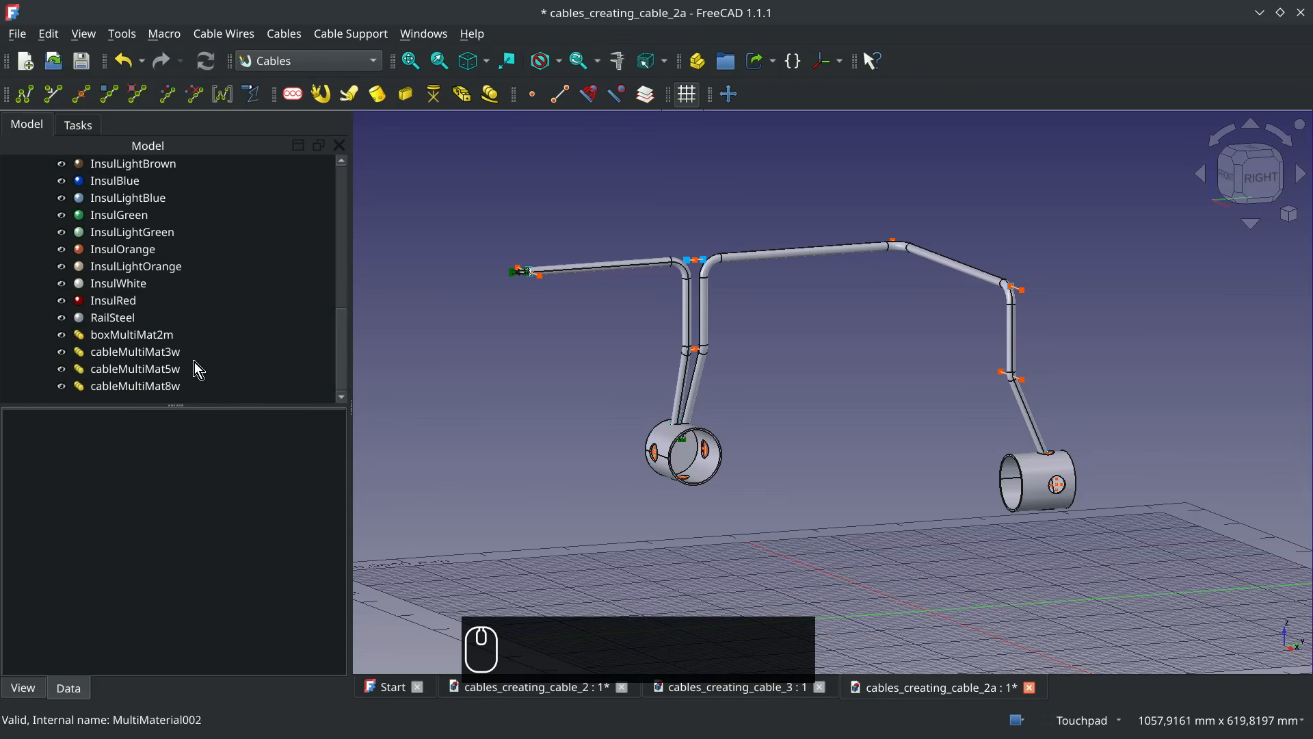
{"action": "left_click", "coordinate": [137, 352]}
{"action": "scroll", "coordinate": [220, 345], "scroll_direction": "up", "scroll_amount": 5}
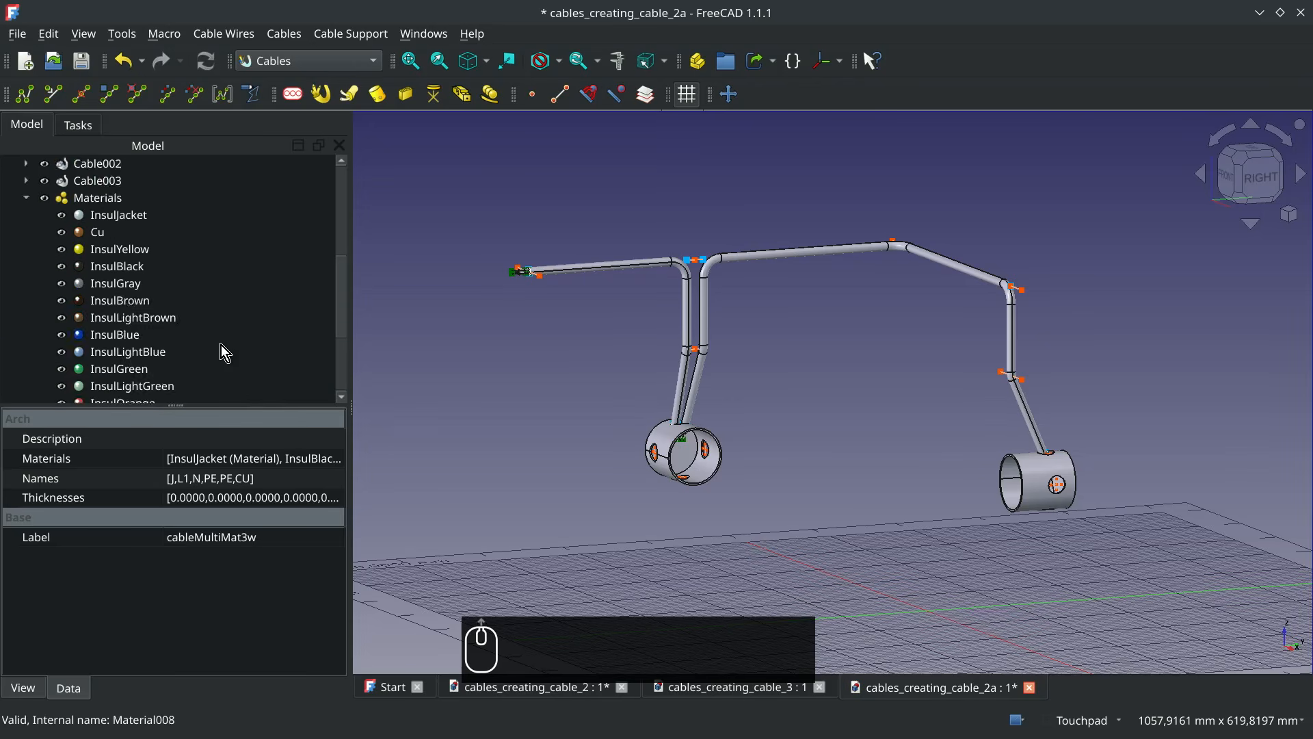
Assign the cableMultiMat3w material to Cable002 and Cable003, and check the coloured wire ends inside the cable box
{"action": "left_click", "coordinate": [87, 269]}
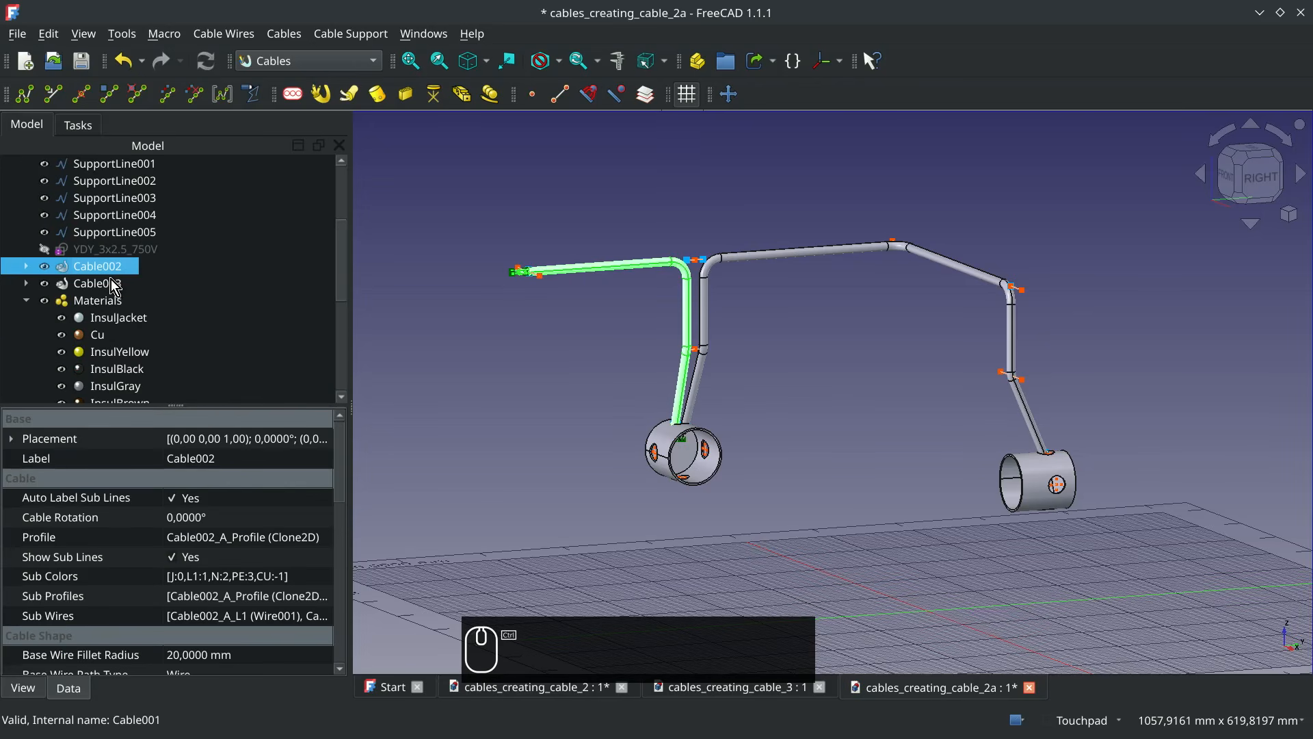
{"action": "left_click", "coordinate": [110, 282], "text": "ctrl"}
{"action": "scroll", "coordinate": [285, 550], "scroll_direction": "down", "scroll_amount": 5}
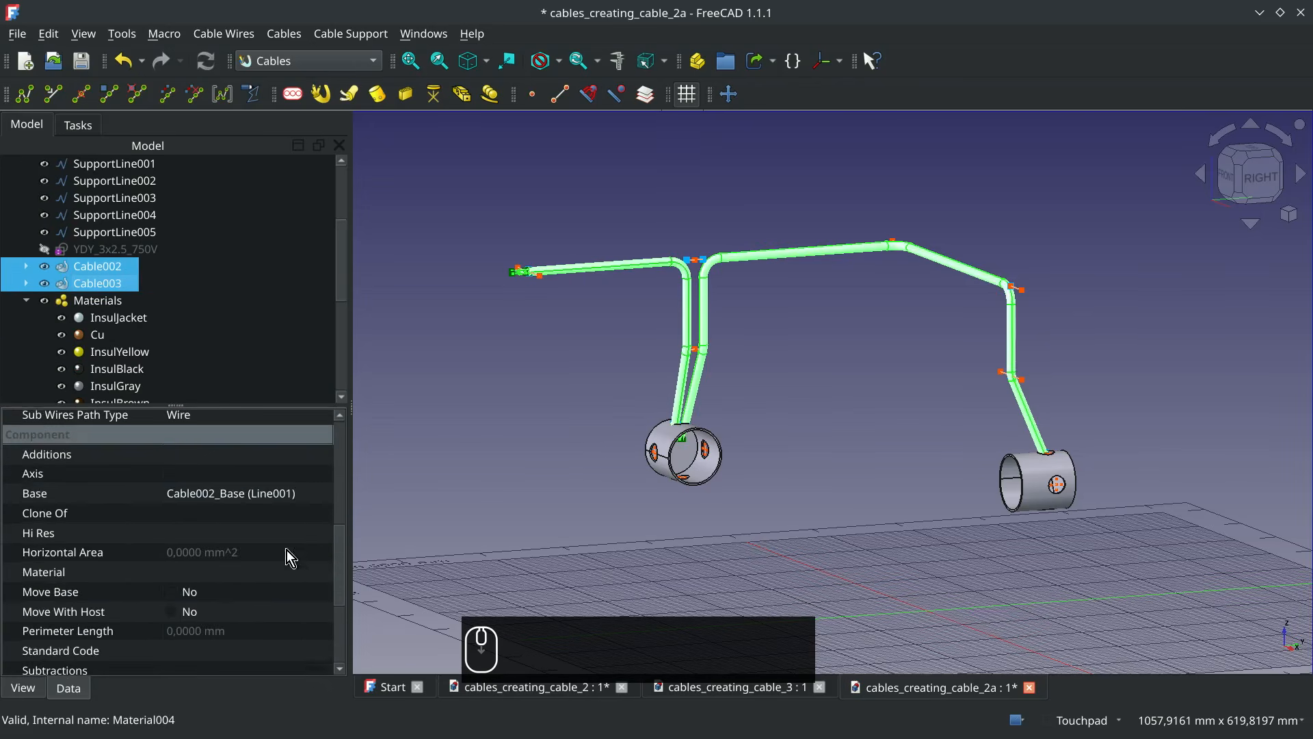
{"action": "left_click", "coordinate": [319, 571]}
{"action": "left_click", "coordinate": [318, 570]}
{"action": "scroll", "coordinate": [718, 331], "scroll_direction": "down", "scroll_amount": 10}
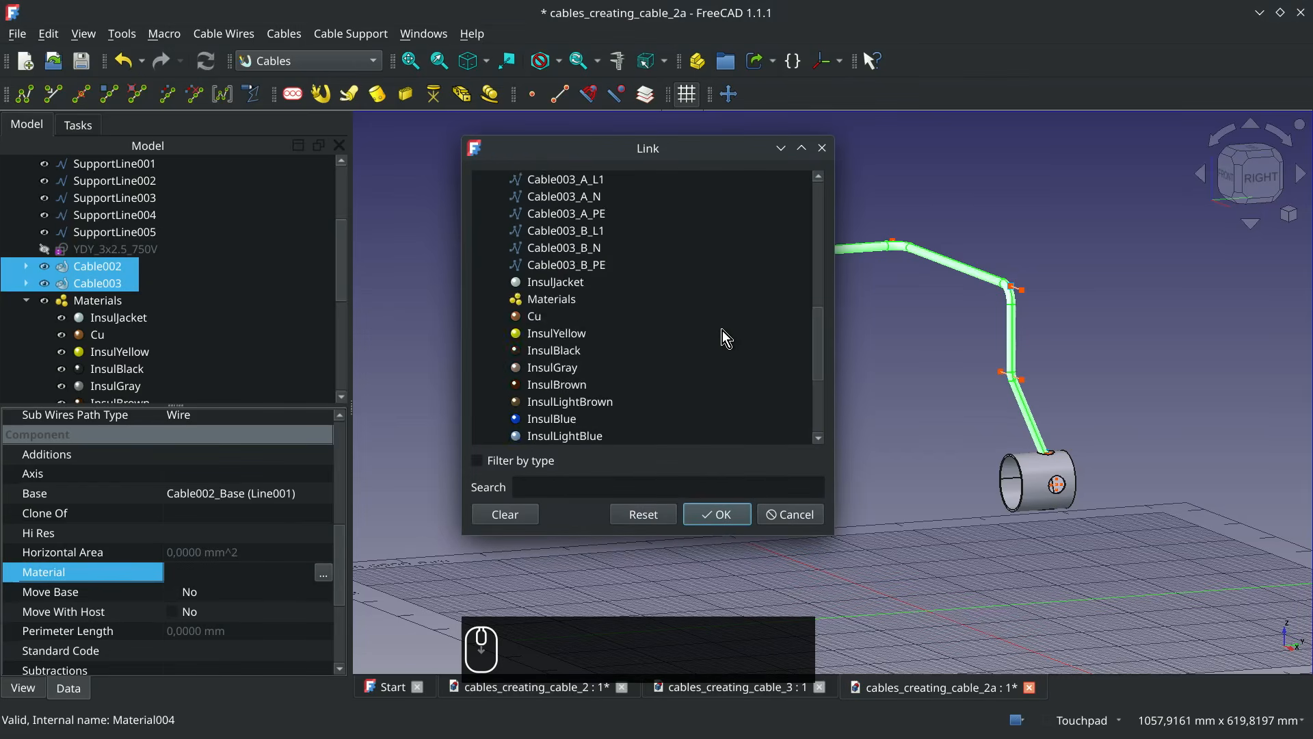
{"action": "scroll", "coordinate": [721, 335], "scroll_direction": "down", "scroll_amount": 3}
{"action": "left_click", "coordinate": [608, 401]}
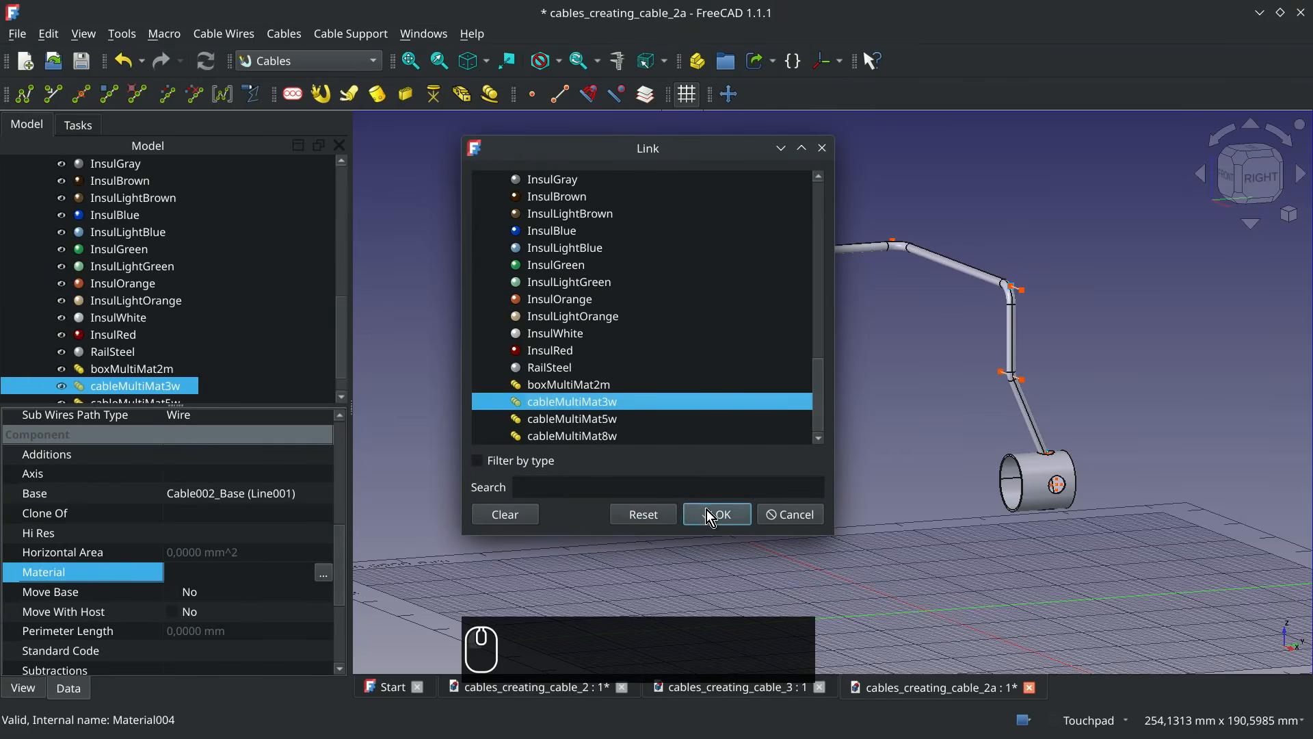
{"action": "left_click", "coordinate": [708, 513]}
{"action": "left_click", "coordinate": [794, 317]}
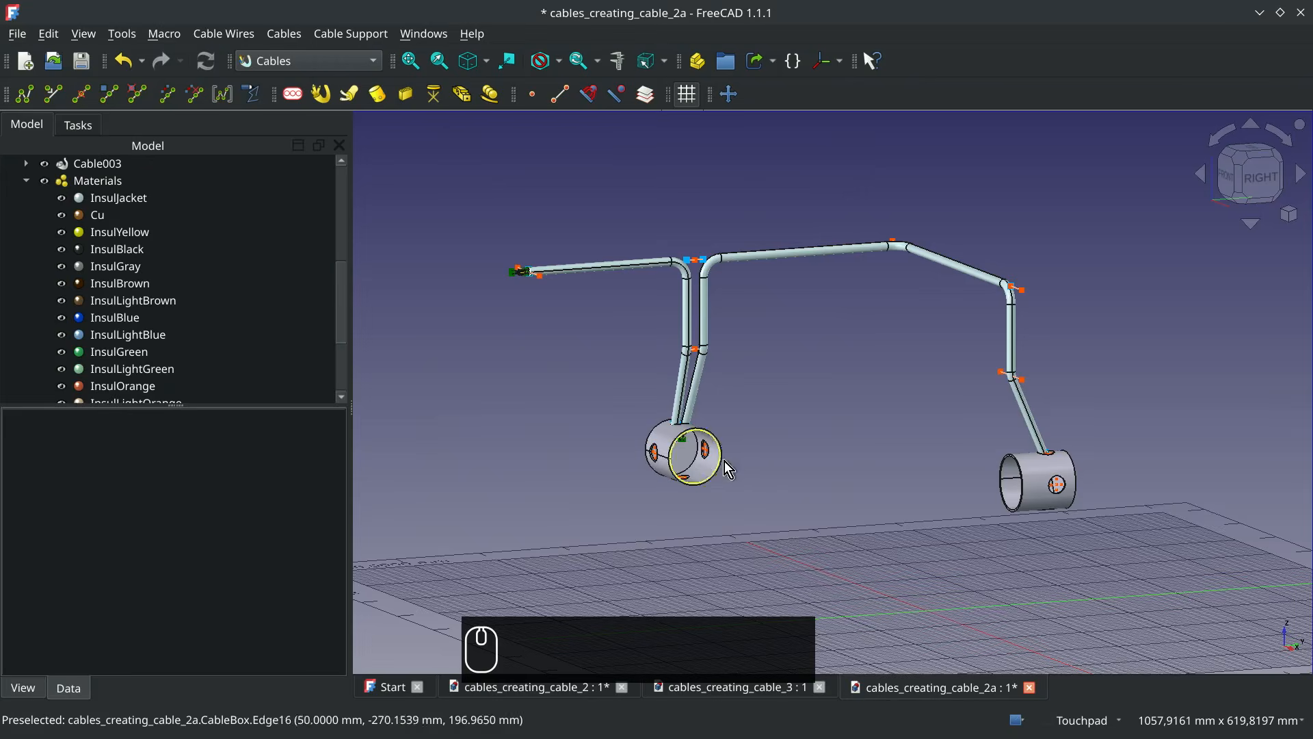
{"action": "scroll", "coordinate": [686, 457], "scroll_direction": "up", "scroll_amount": 5}
{"action": "key", "text": "alt"}
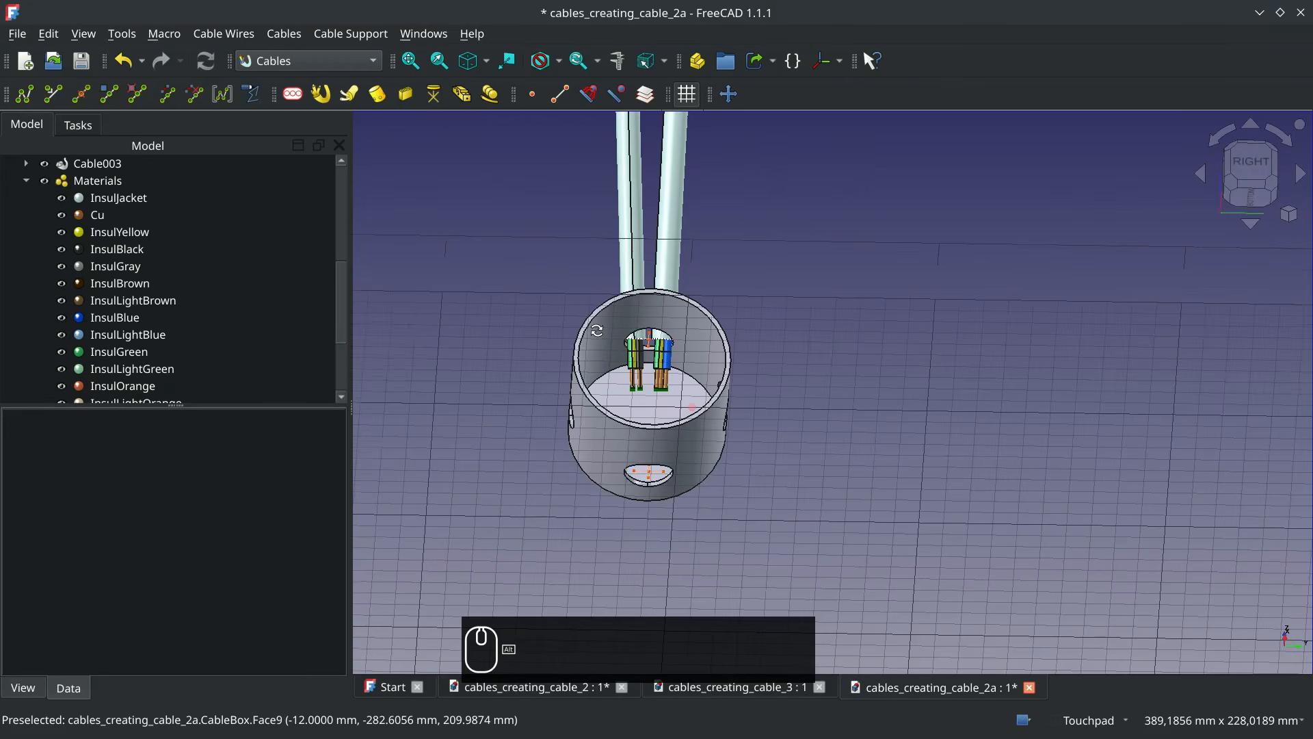
{"action": "scroll", "coordinate": [707, 393], "scroll_direction": "down", "scroll_amount": 5}
{"action": "key", "text": "alt"}
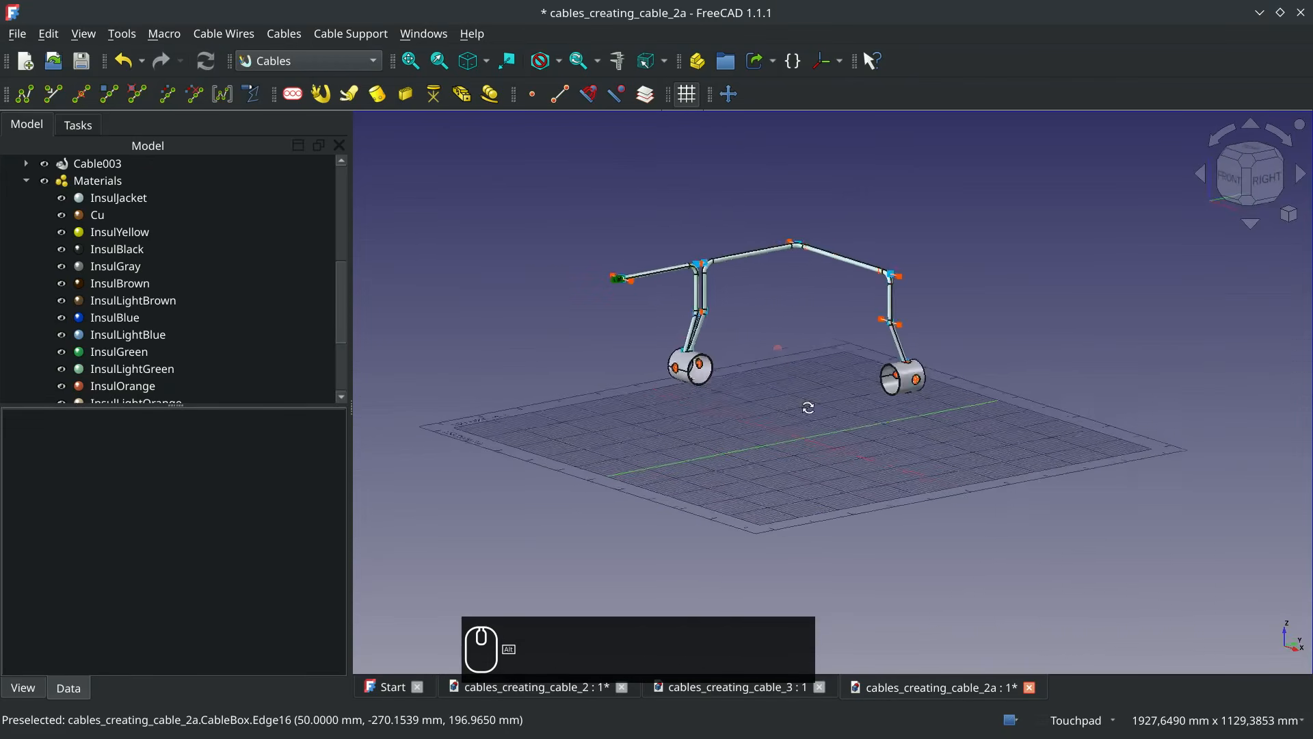
Collapse the Materials group and display Wall002 briefly to check how the cables sit inside the wall
{"action": "key", "text": "alt"}
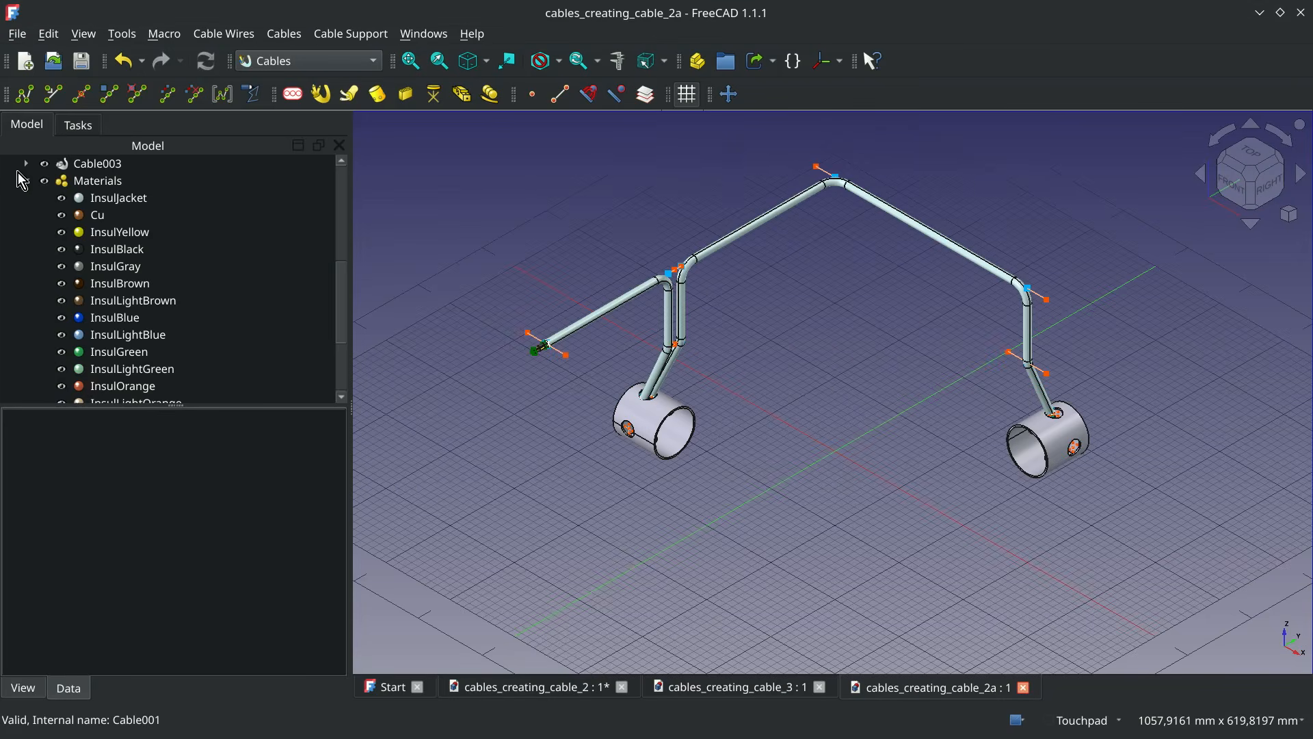
{"action": "left_click", "coordinate": [27, 181]}
{"action": "scroll", "coordinate": [64, 268], "scroll_direction": "up", "scroll_amount": 3}
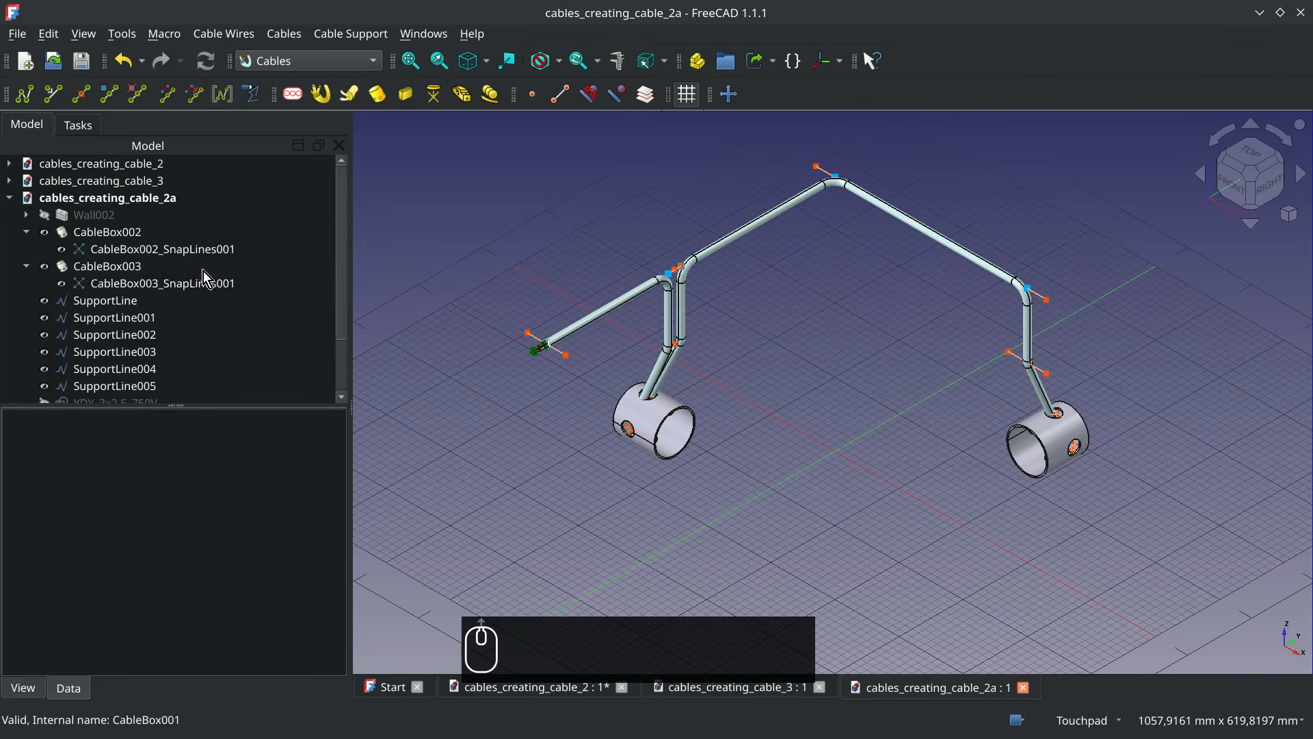
{"action": "left_click", "coordinate": [92, 216]}
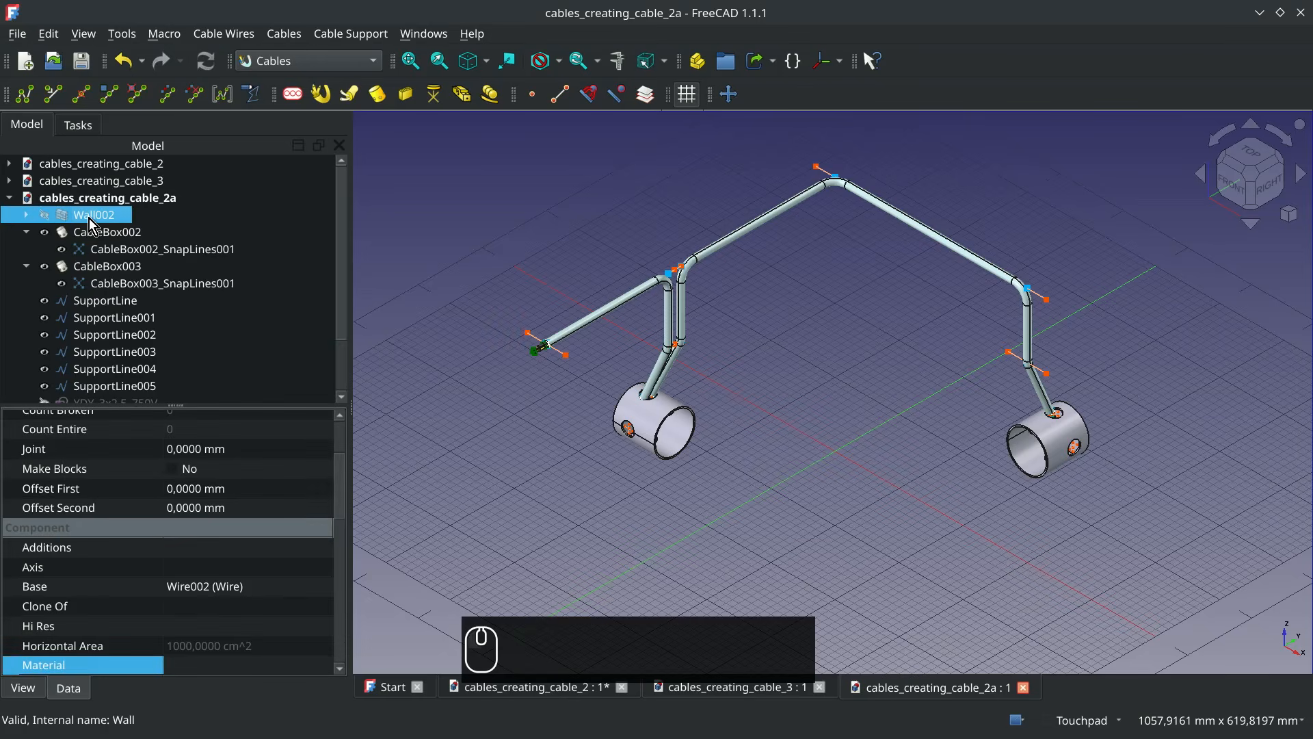
{"action": "key", "text": "space"}
{"action": "left_click", "coordinate": [386, 328]}
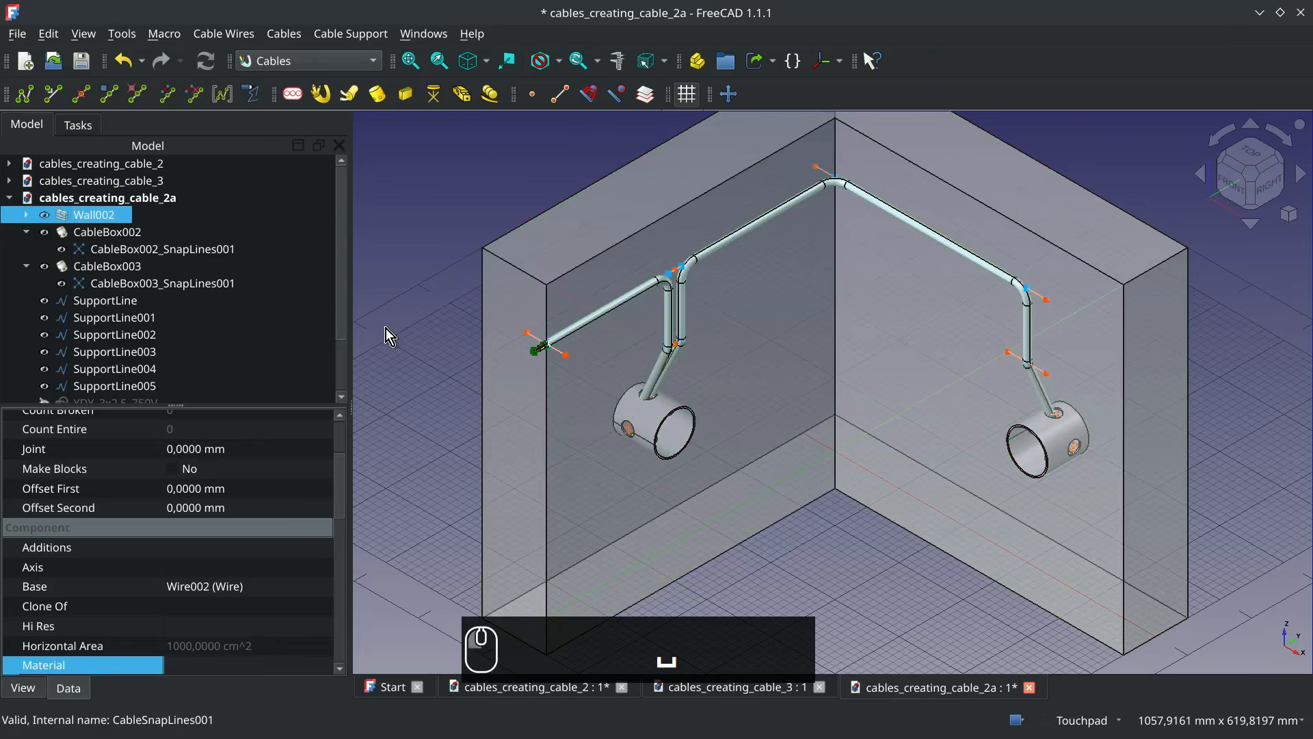
{"action": "middle_click_drag", "start_coordinate": [739, 219], "coordinate": [826, 198], "text": "alt"}
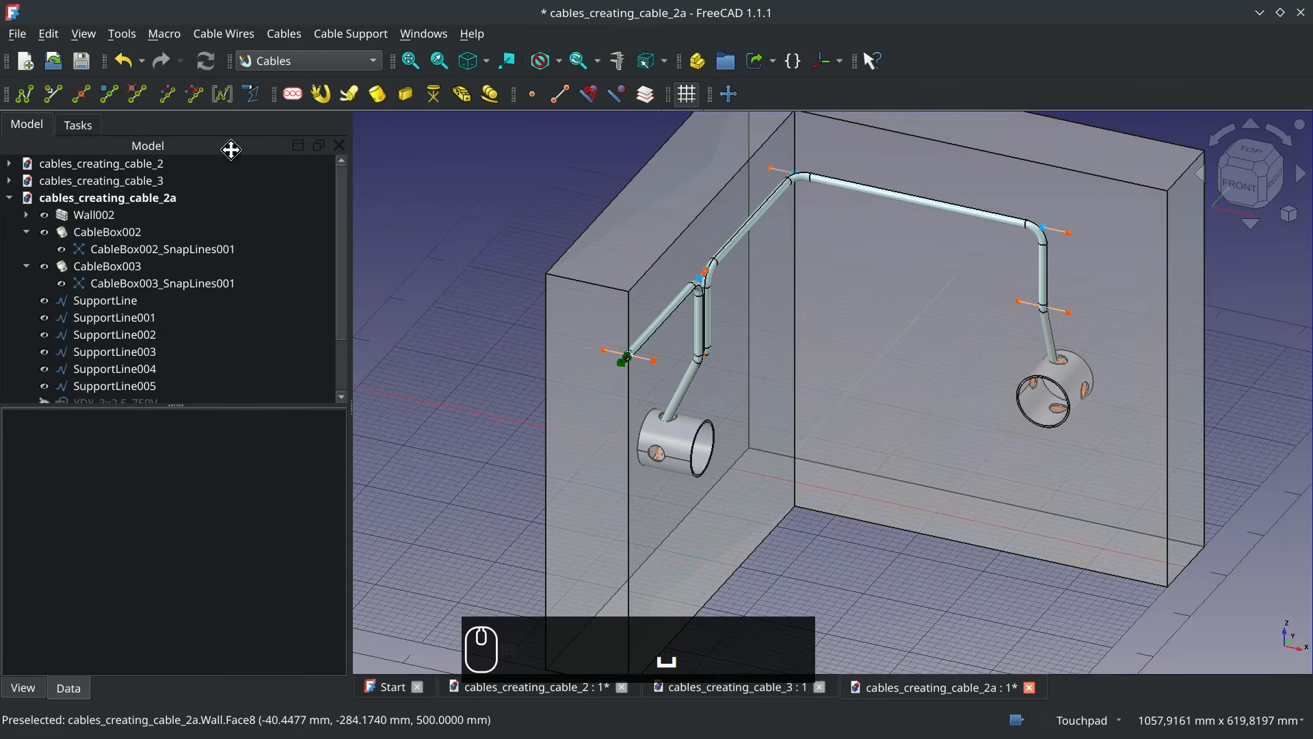
{"action": "left_click", "coordinate": [94, 215]}
{"action": "key", "text": "space"}
Move SupportLine, SupportLine001, SupportLine002 and SupportLine005 together by -20 mm along X
{"action": "left_click", "coordinate": [143, 302]}
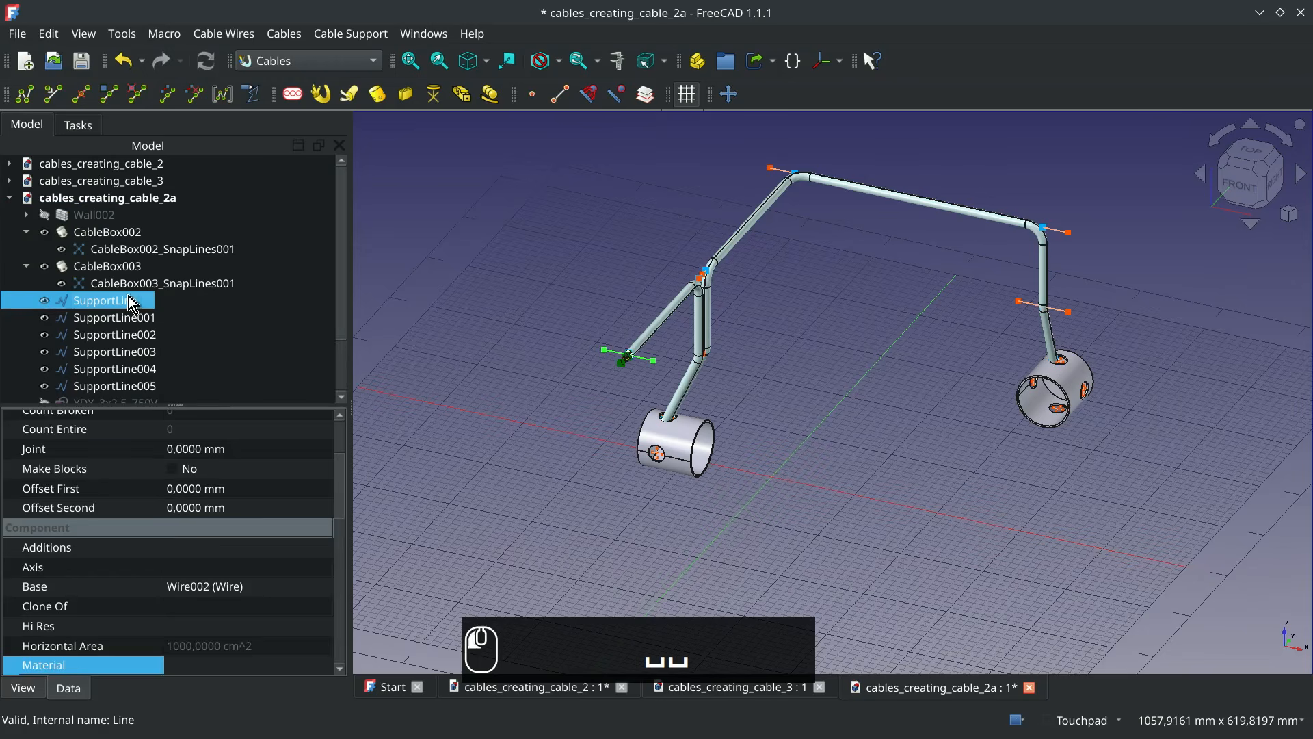
{"action": "left_click", "coordinate": [140, 319], "text": "ctrl"}
{"action": "left_click", "coordinate": [140, 337], "text": "ctrl"}
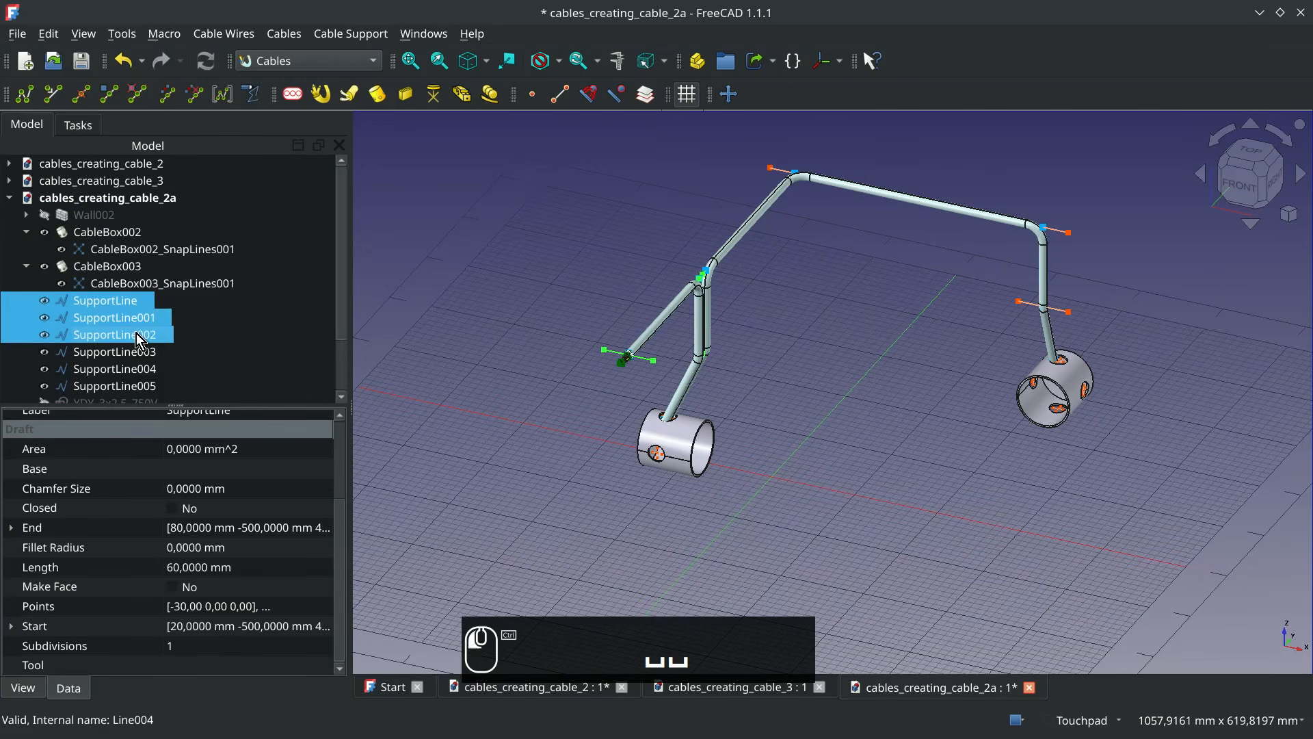
{"action": "left_click", "coordinate": [137, 387], "text": "ctrl"}
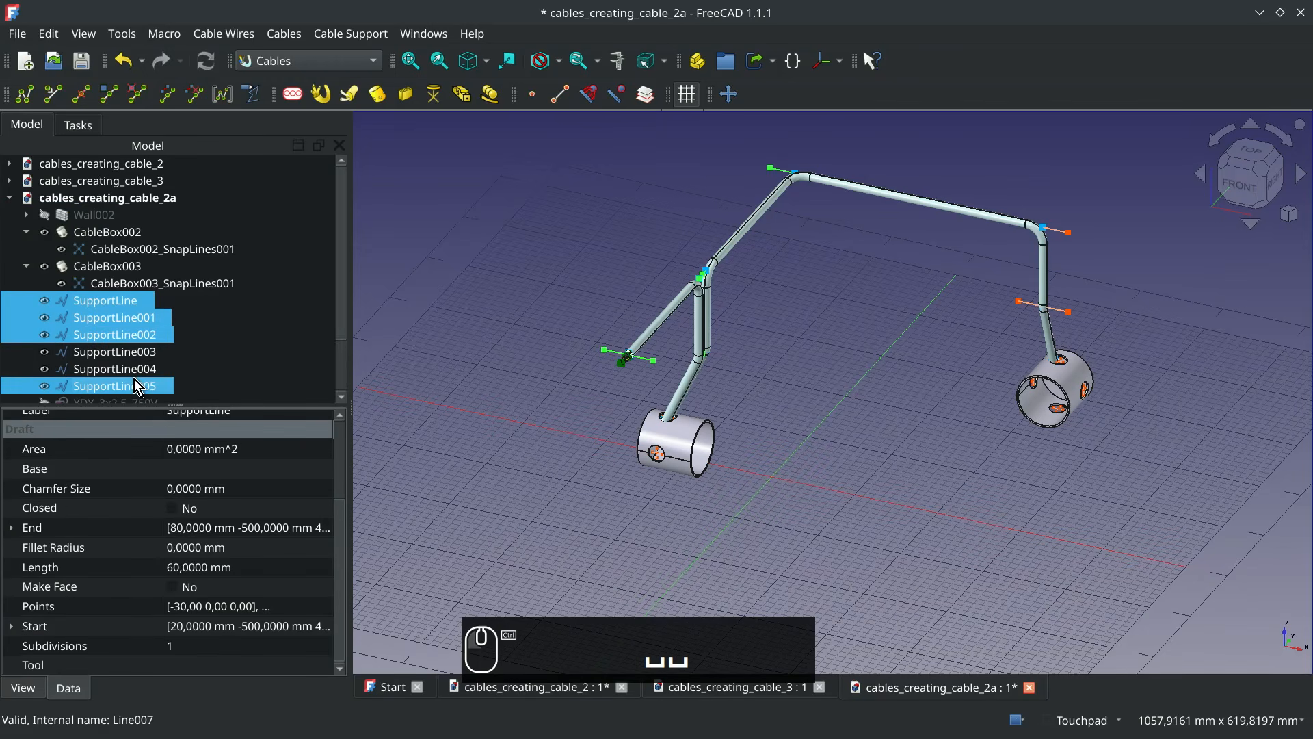
{"action": "left_click", "coordinate": [731, 97]}
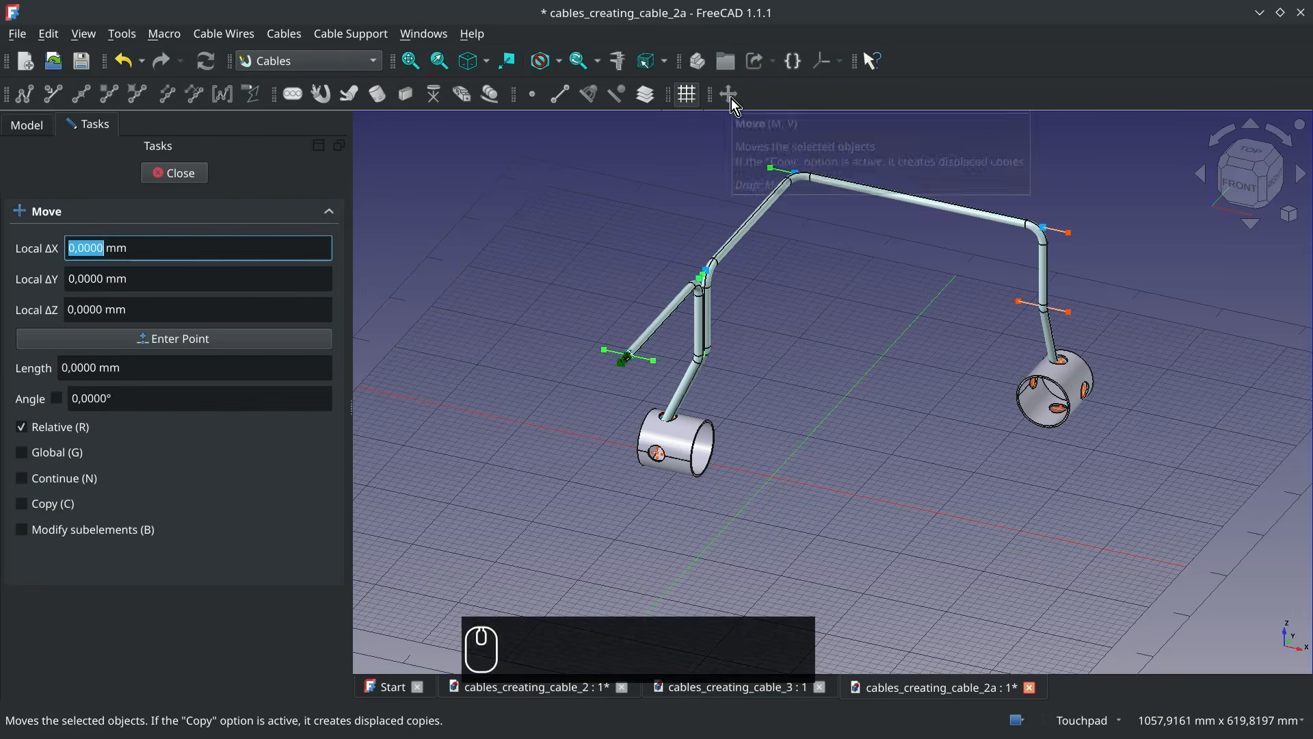
{"action": "left_click", "coordinate": [604, 350]}
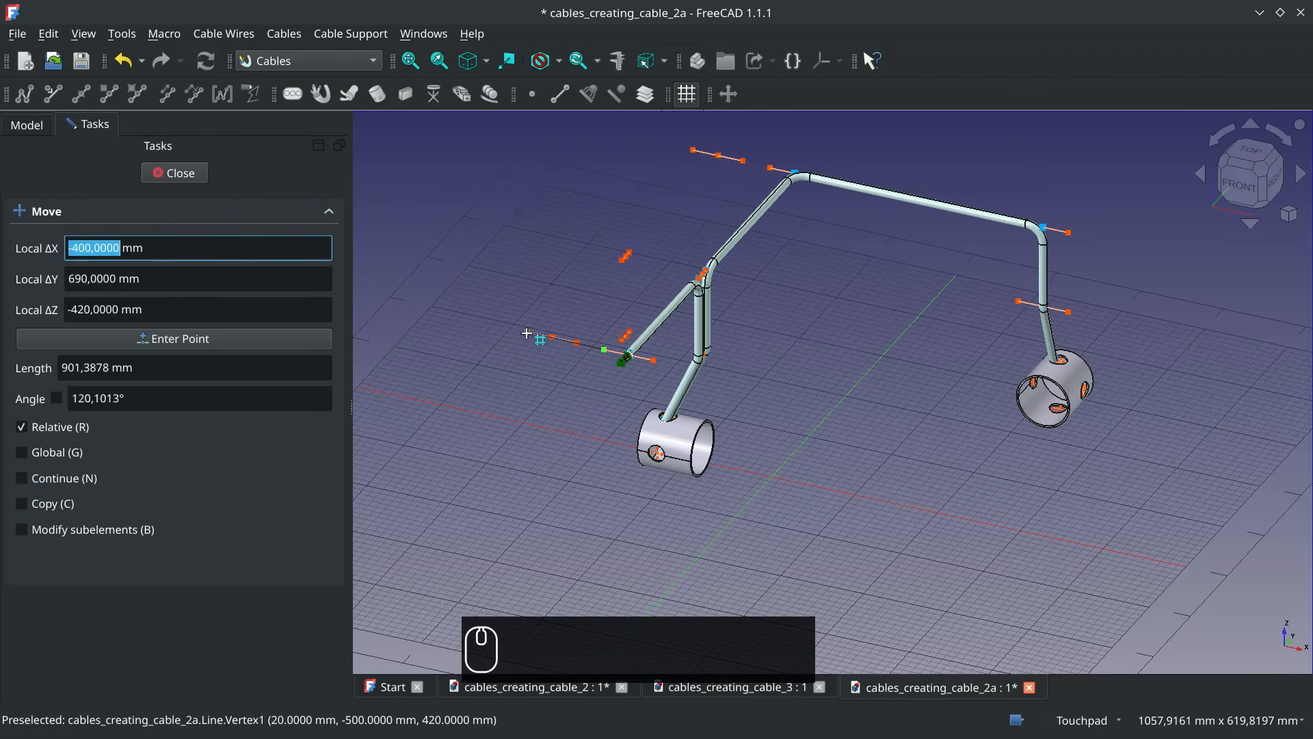
{"action": "type", "text": "x"}
{"action": "type", "text": "-2"}
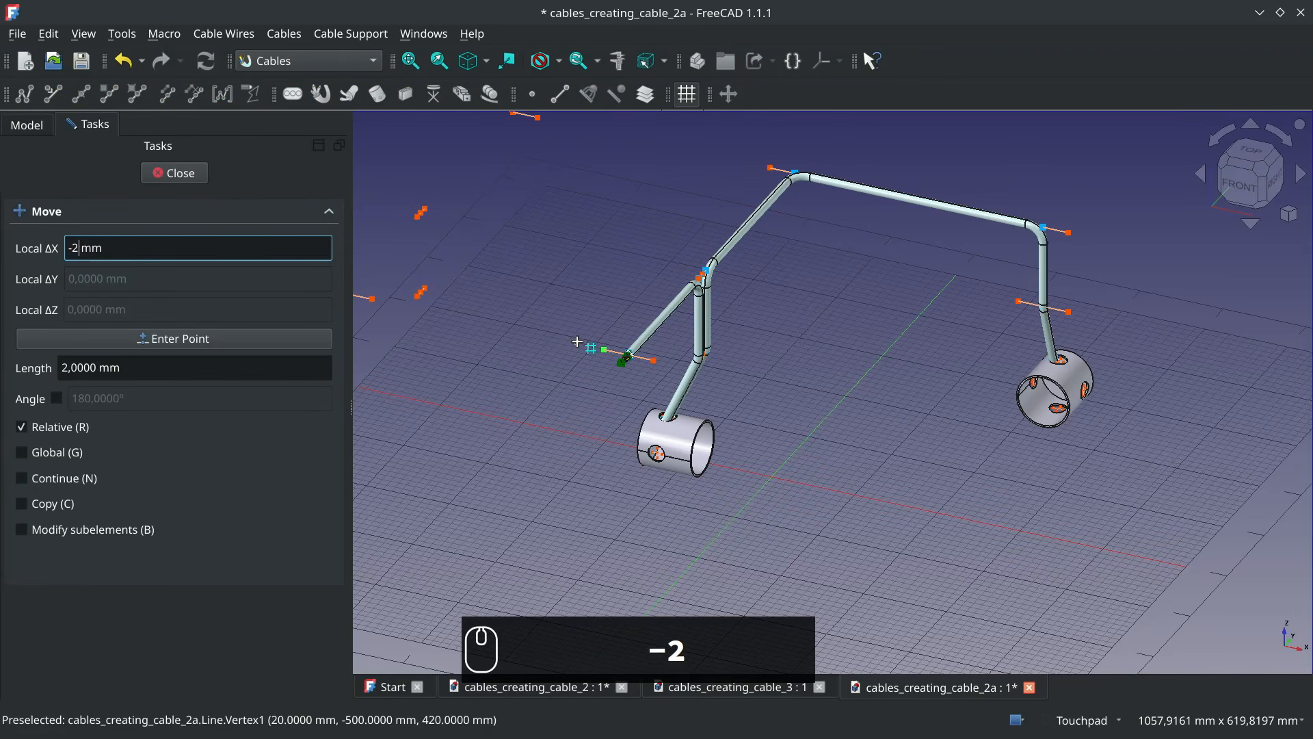
{"action": "type", "text": "0"}
{"action": "key", "text": "Return"}
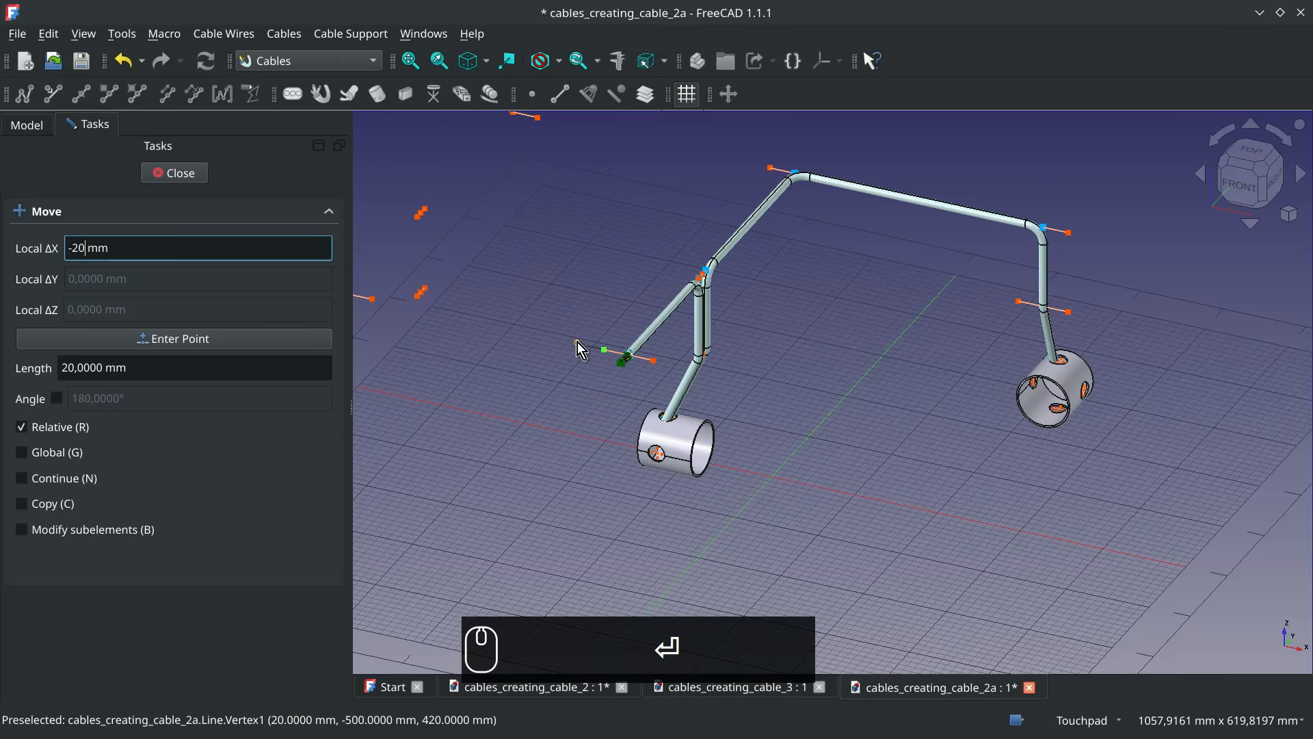
{"action": "left_click", "coordinate": [774, 243]}
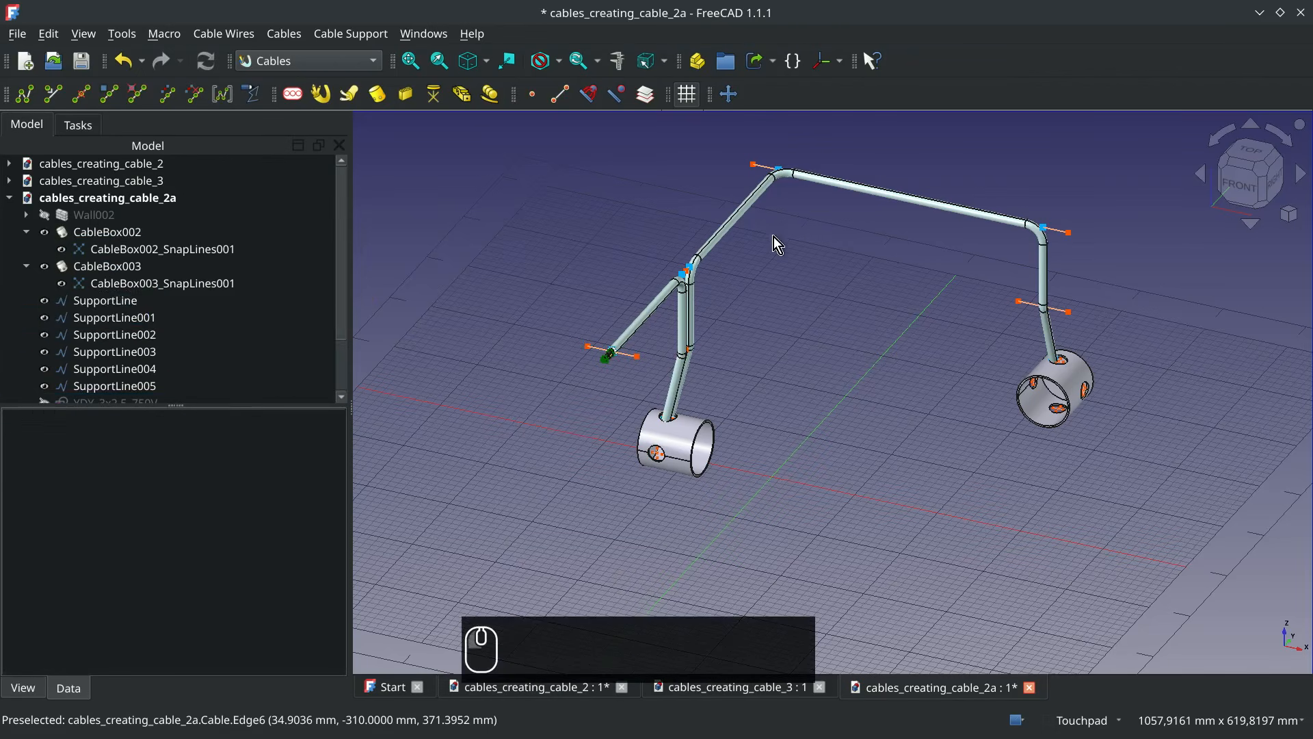
Move SupportLine003, SupportLine004 and SupportLine005 together by 20 mm along Y
{"action": "middle_click_drag", "start_coordinate": [794, 210], "coordinate": [659, 202], "text": "alt"}
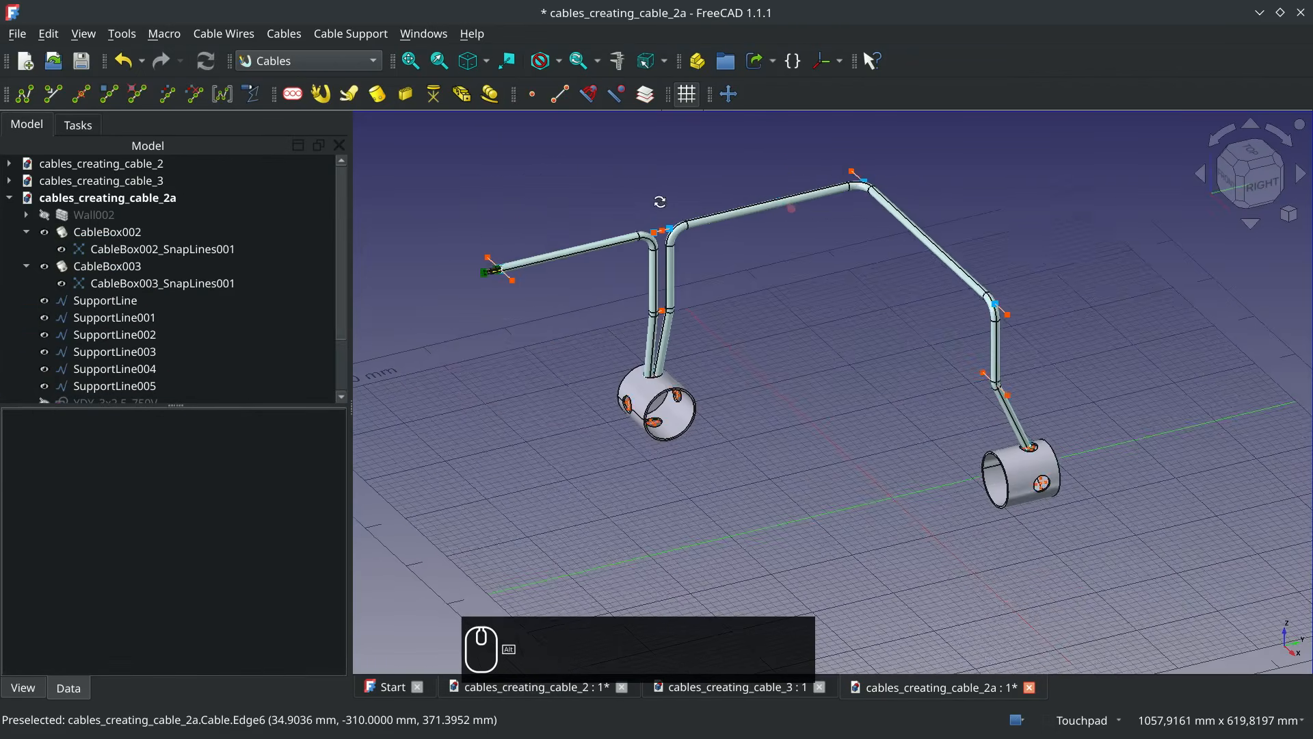
{"action": "left_click", "coordinate": [852, 172]}
{"action": "left_click", "coordinate": [1009, 315], "text": "ctrl"}
{"action": "left_click", "coordinate": [1008, 395], "text": "ctrl"}
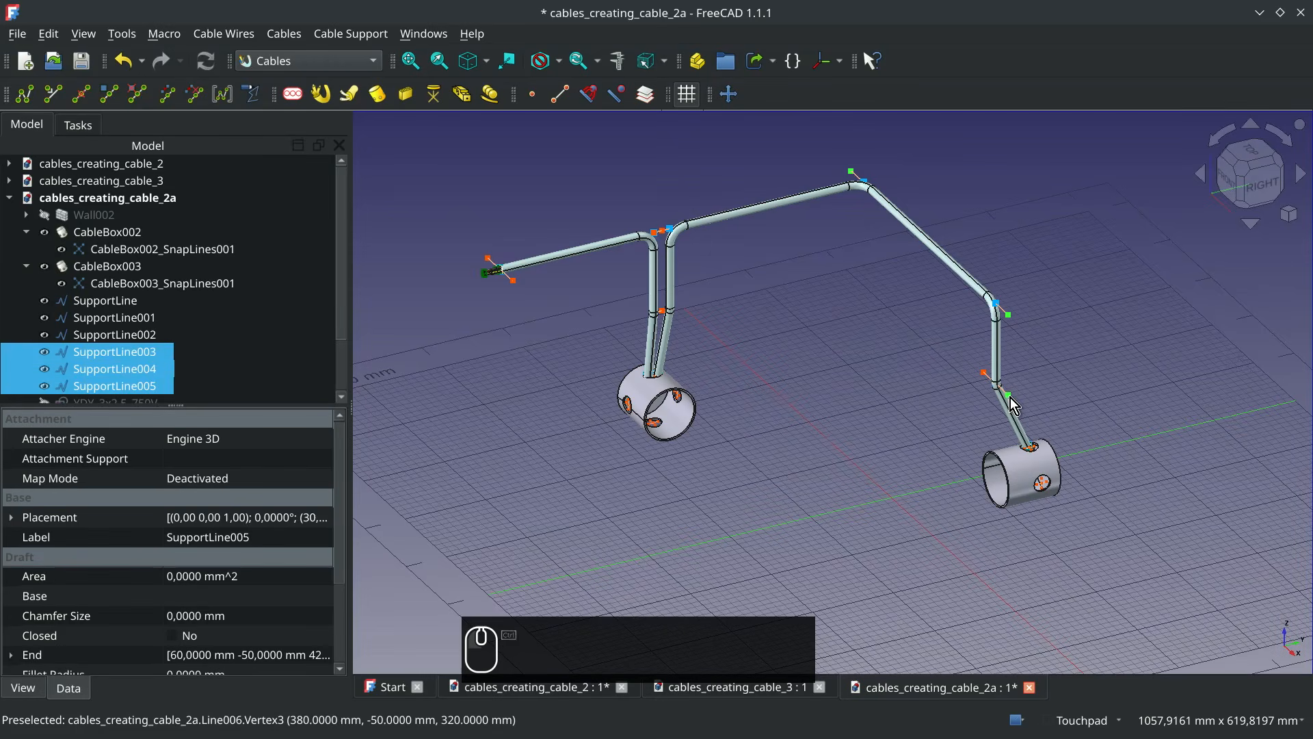
{"action": "left_click", "coordinate": [729, 95]}
{"action": "left_click", "coordinate": [1009, 315]}
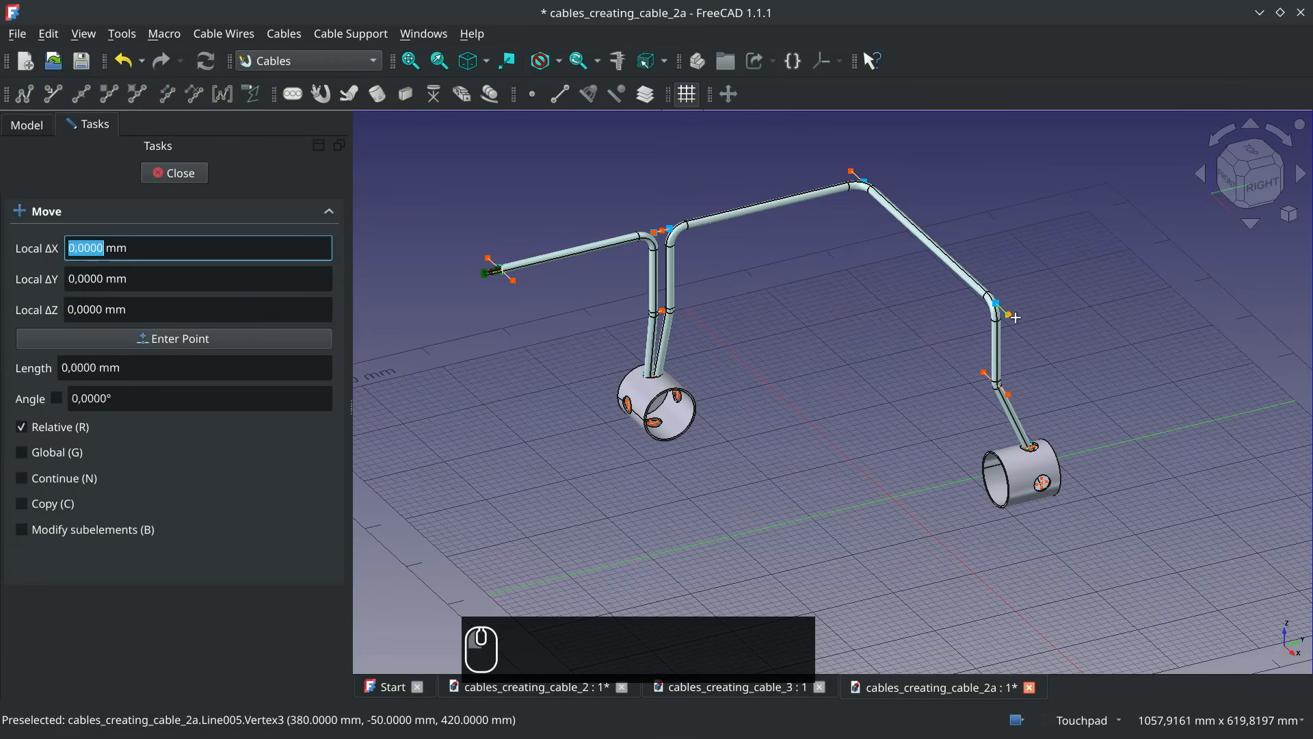
{"action": "key", "text": "y"}
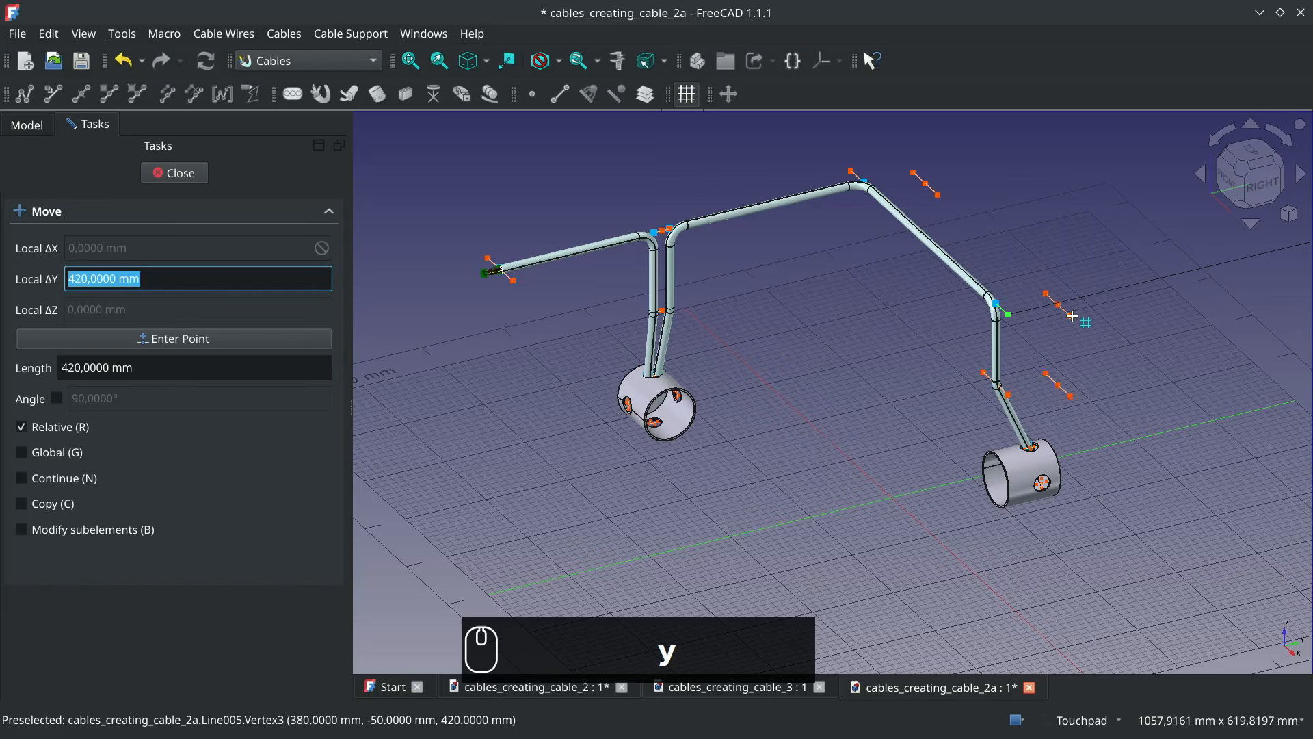
{"action": "type", "text": "20"}
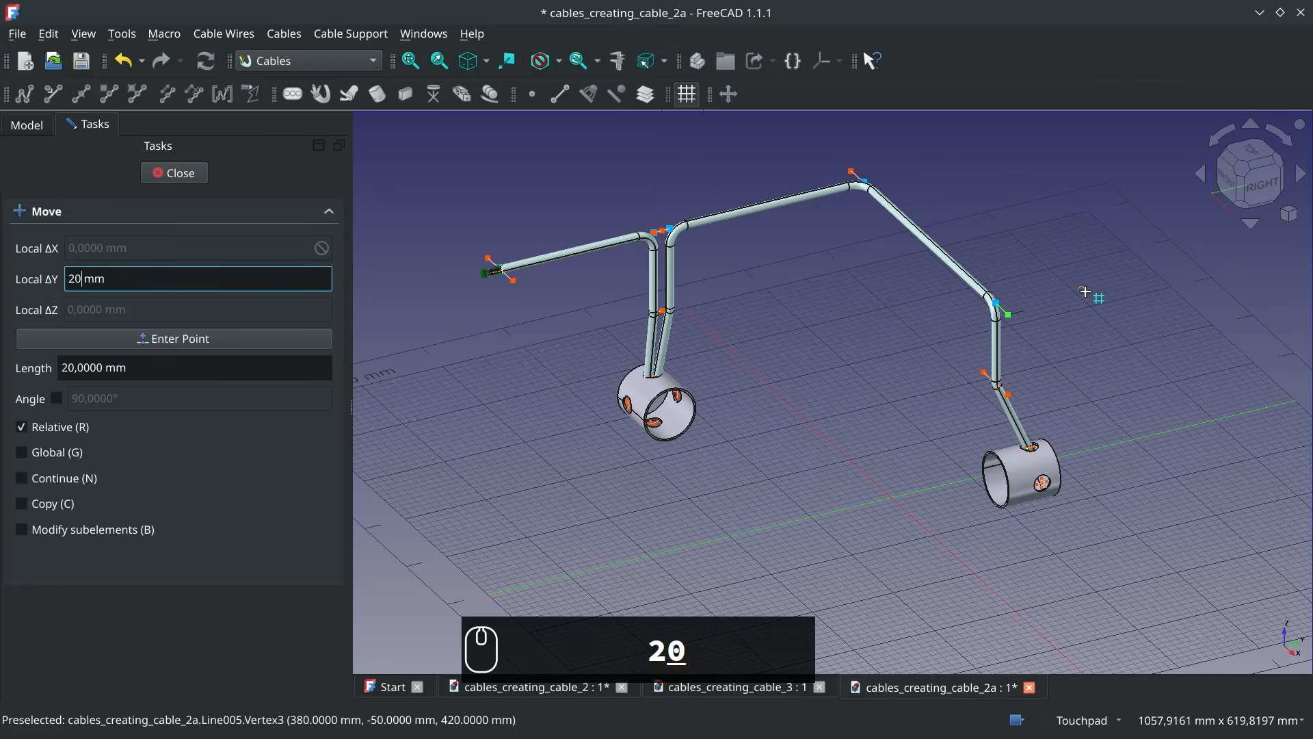
{"action": "key", "text": "Return"}
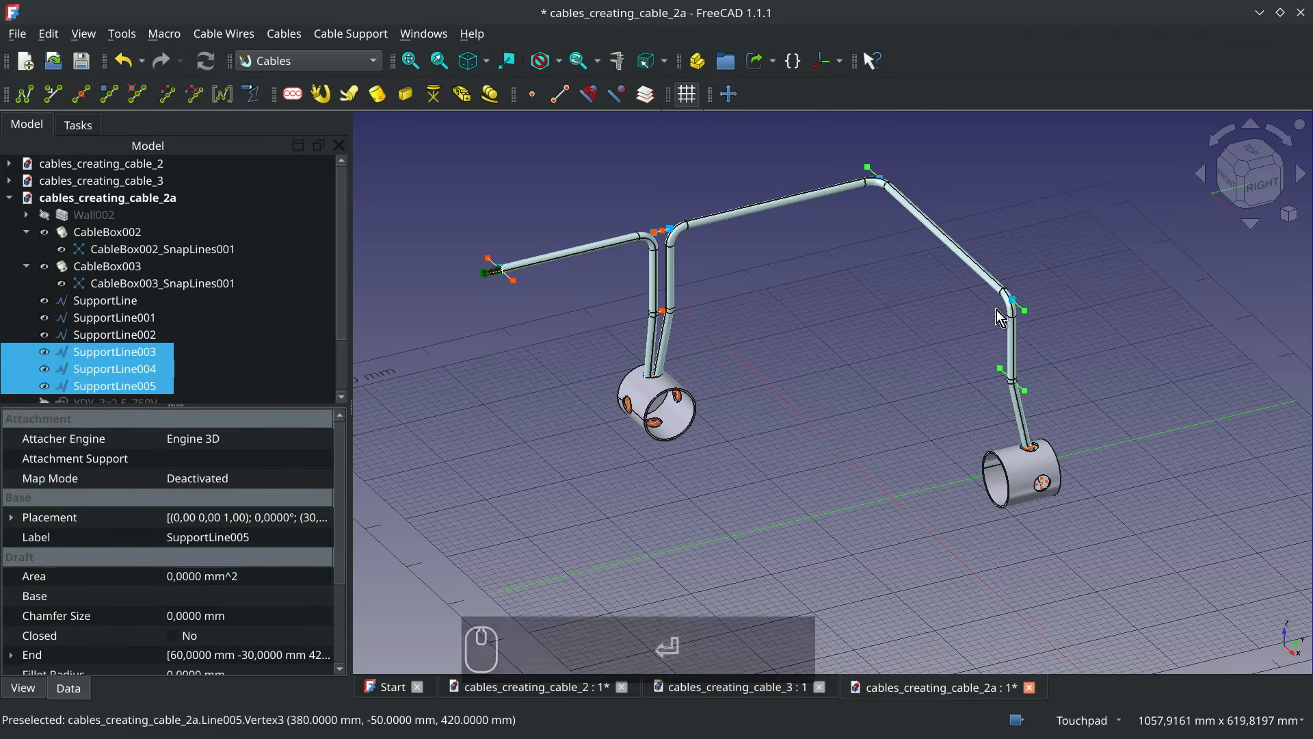
{"action": "left_click", "coordinate": [911, 318]}
Show Wall002 again and check the shifted cable route inside the wall from above and in an angled view
{"action": "left_click_drag", "start_coordinate": [893, 302], "coordinate": [925, 403], "text": "alt"}
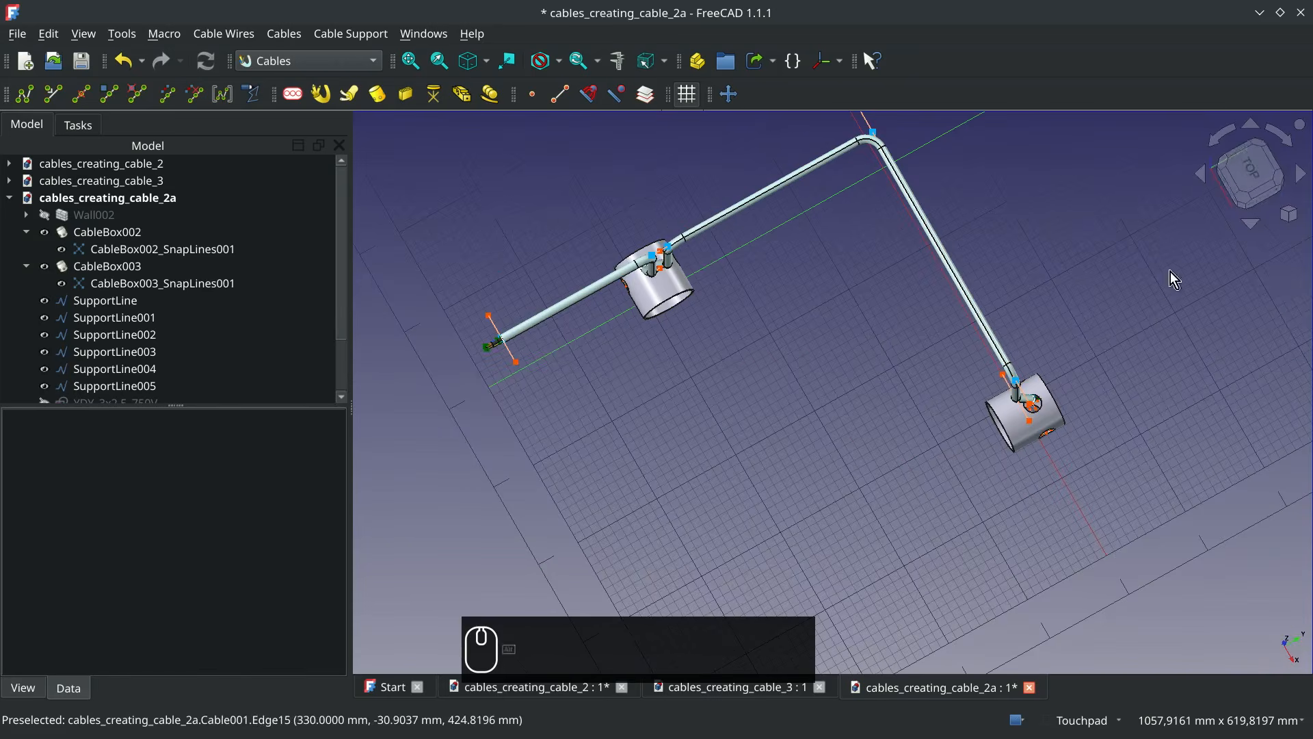
{"action": "left_click", "coordinate": [1238, 169]}
{"action": "left_click", "coordinate": [95, 214]}
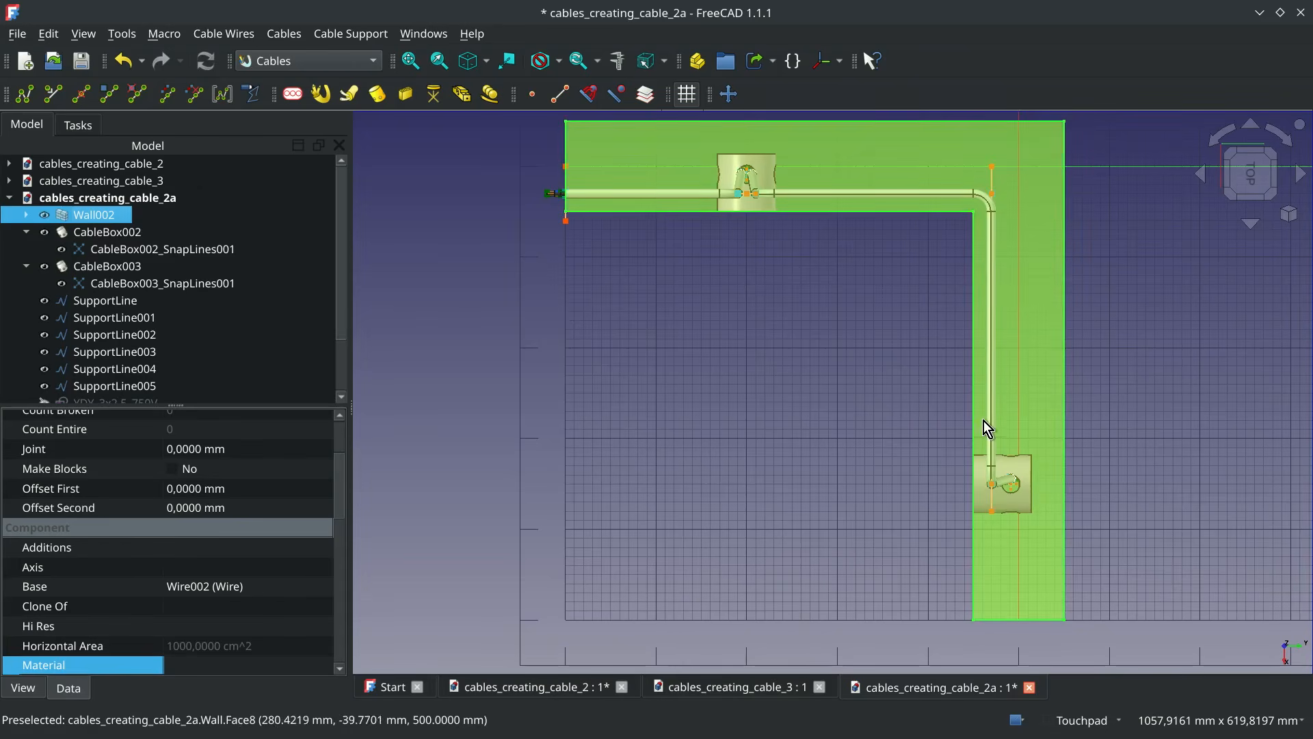
{"action": "left_click_drag", "start_coordinate": [984, 421], "coordinate": [964, 383], "text": "alt"}
{"action": "key", "text": "0"}
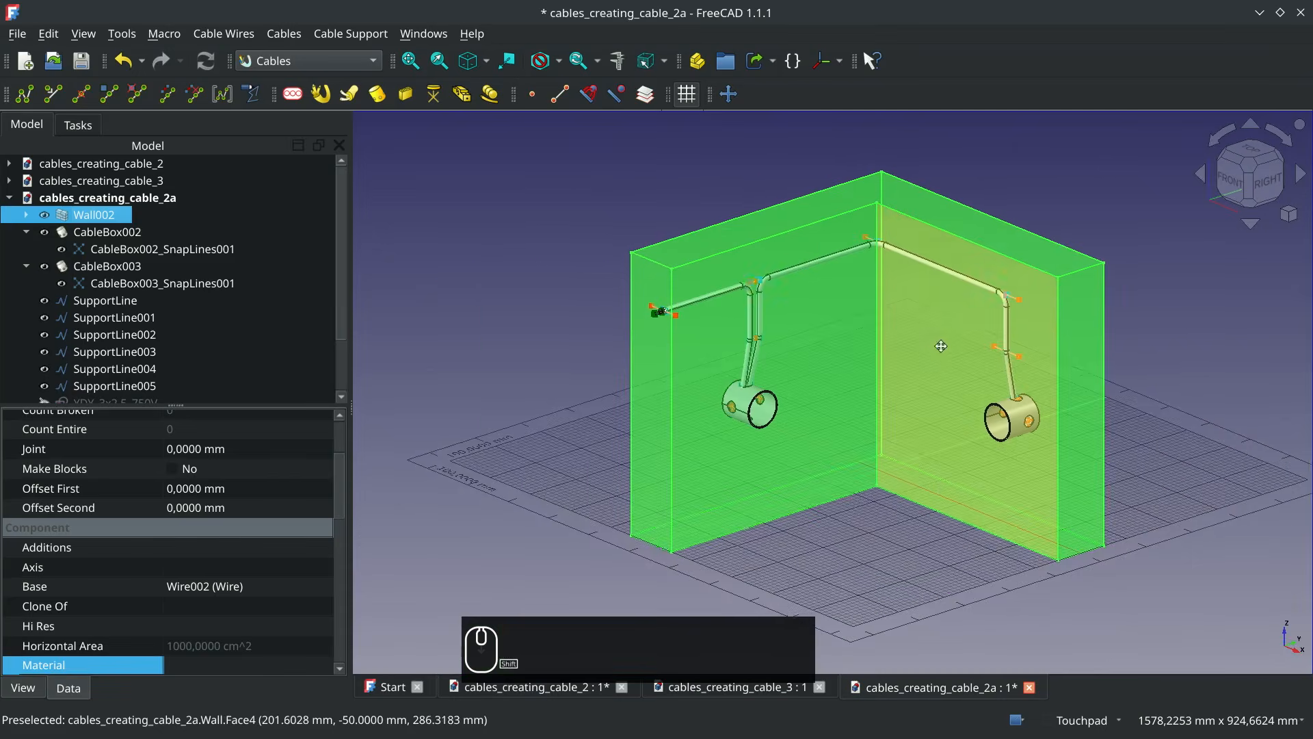
{"action": "left_click", "coordinate": [878, 510]}
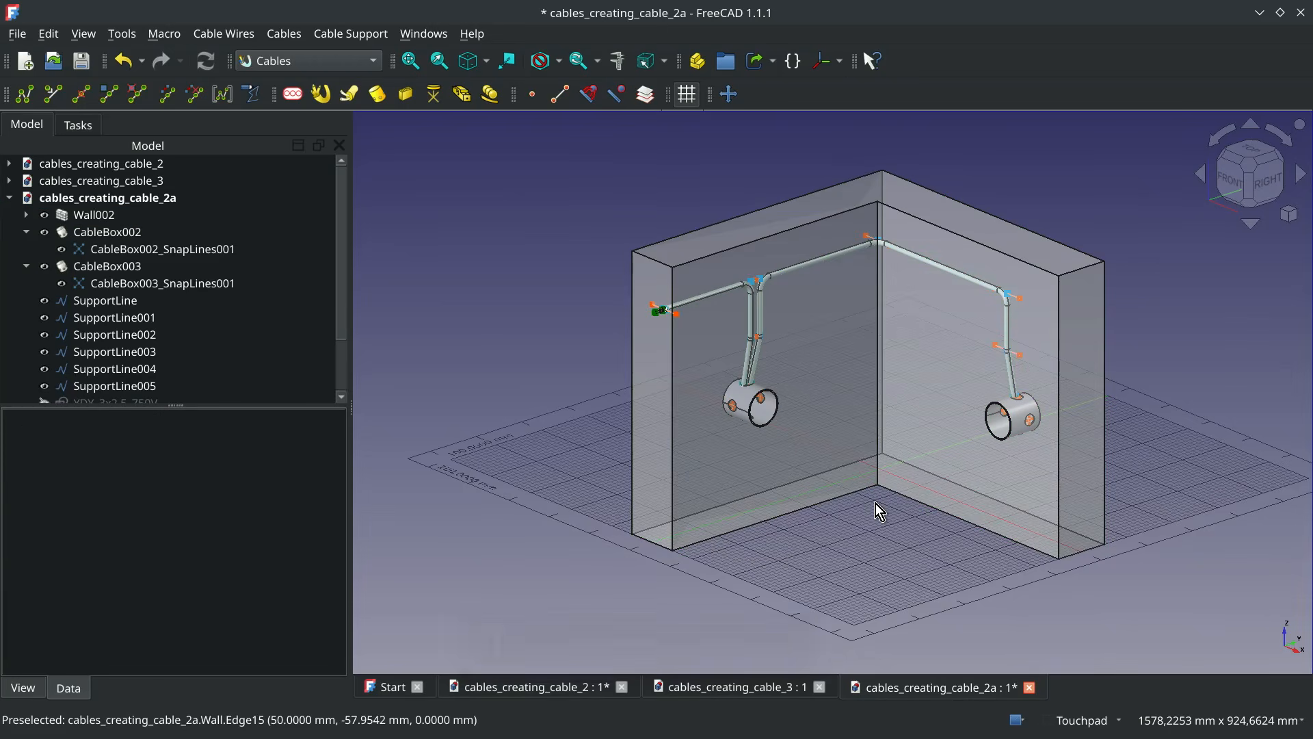
Hide all six support lines, from SupportLine to SupportLine005
{"action": "left_click", "coordinate": [101, 302]}
{"action": "left_click", "coordinate": [137, 387], "text": "shift"}
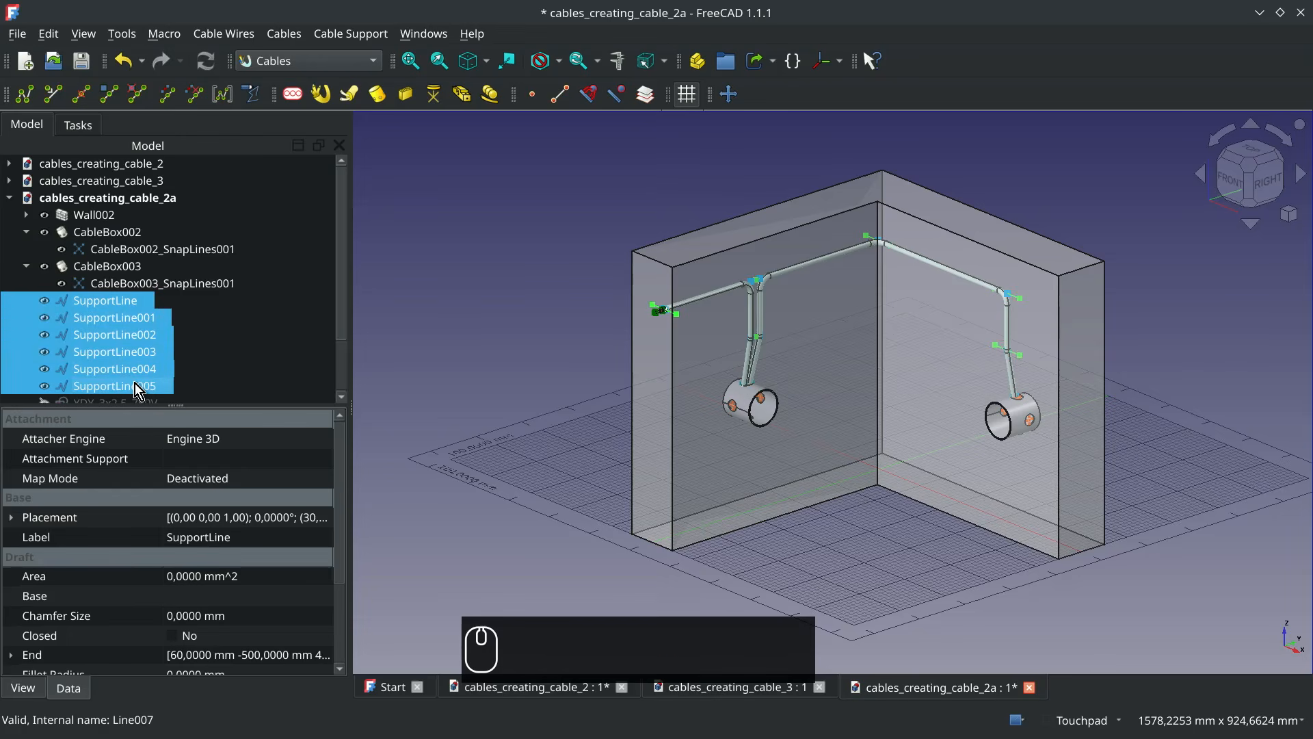
{"action": "key", "text": "space"}
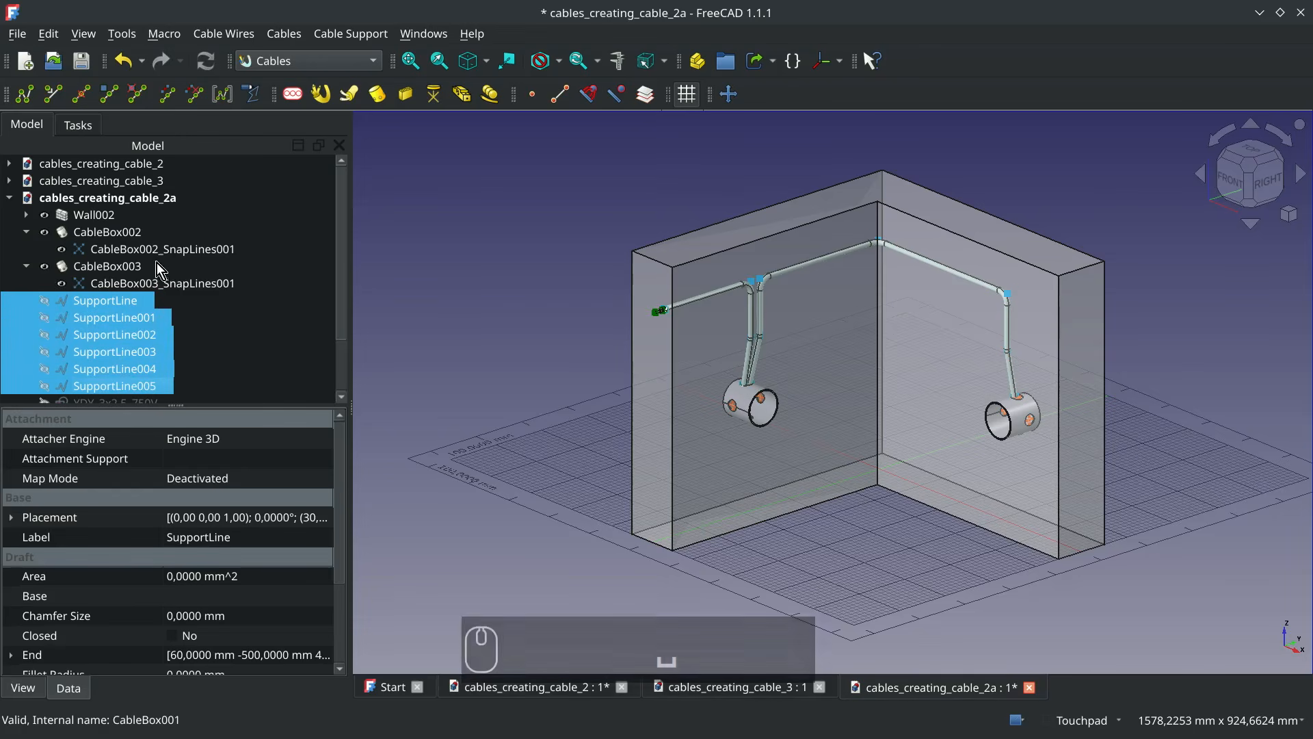
Turn off Show Sub Lines for both Cable002 and Cable003
{"action": "scroll", "coordinate": [137, 265], "scroll_direction": "down", "scroll_amount": 2}
{"action": "left_click", "coordinate": [125, 352]}
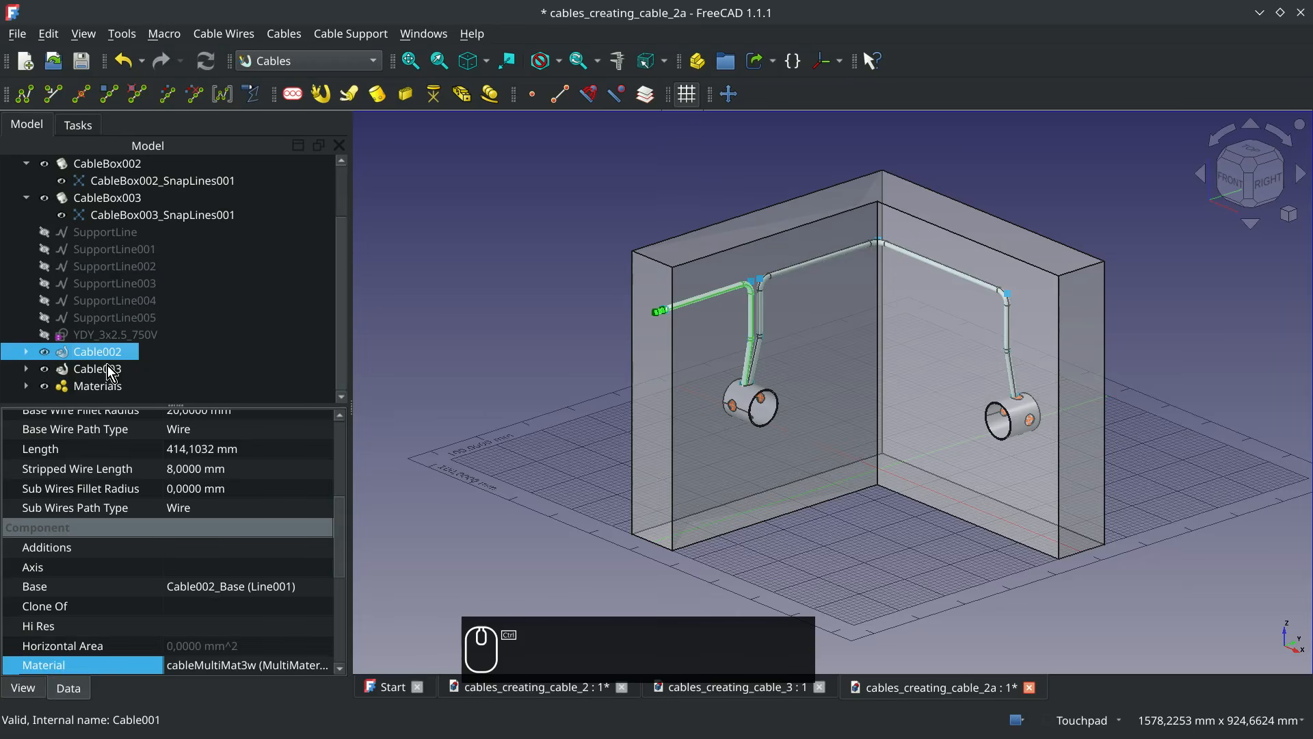
{"action": "left_click", "coordinate": [108, 368], "text": "ctrl"}
{"action": "scroll", "coordinate": [215, 571], "scroll_direction": "up", "scroll_amount": 3}
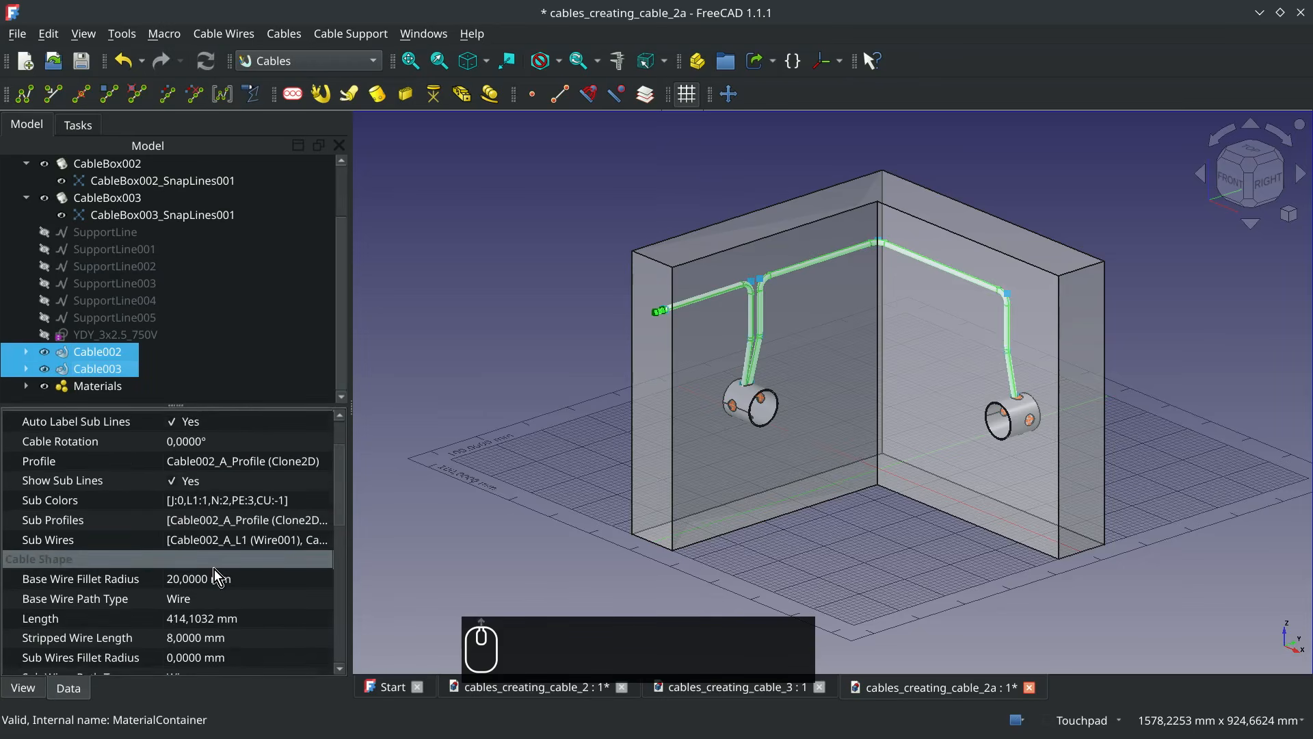
{"action": "scroll", "coordinate": [215, 569], "scroll_direction": "up", "scroll_amount": 2}
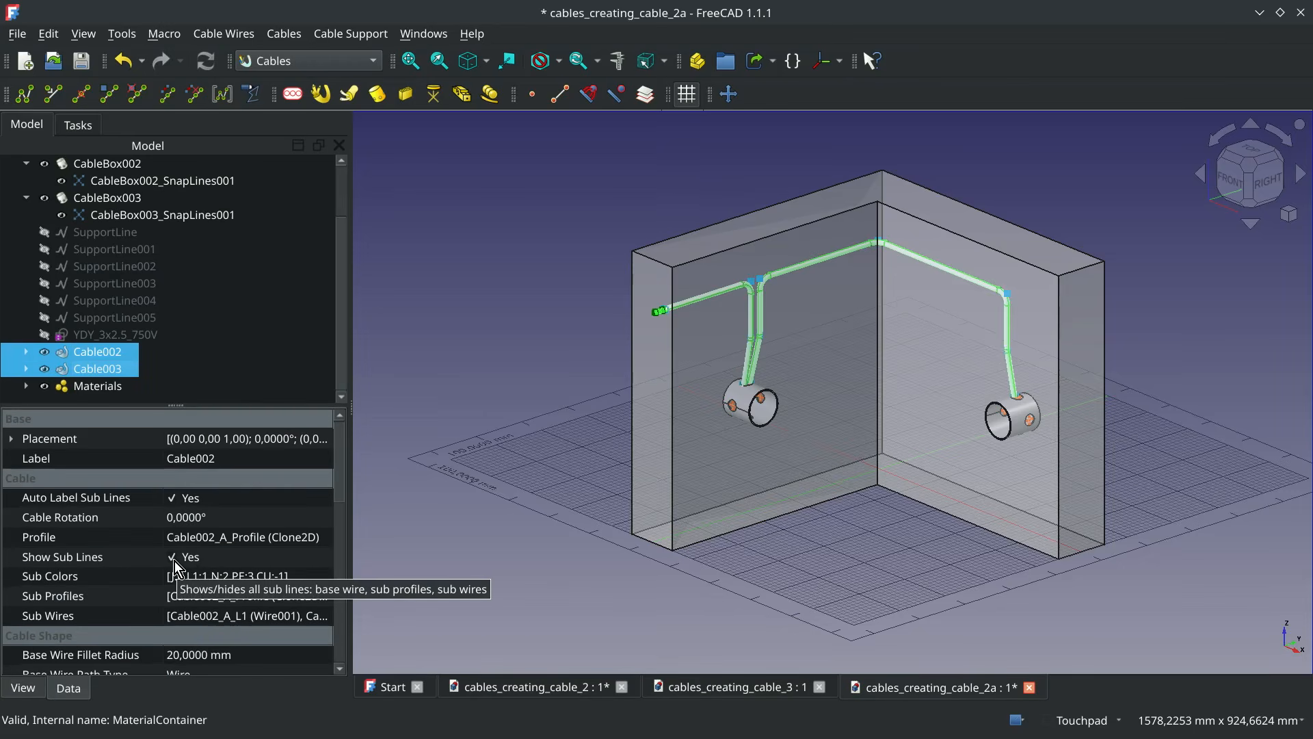
{"action": "left_click", "coordinate": [180, 568]}
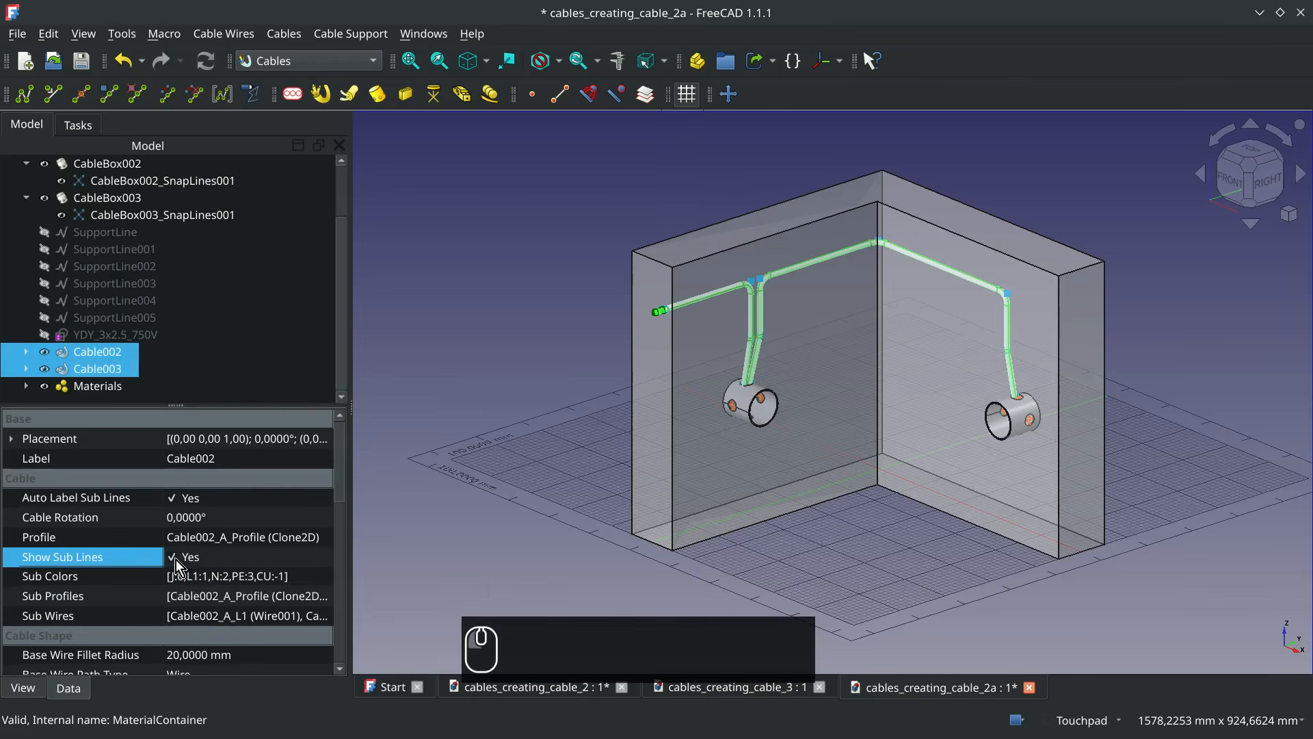
{"action": "left_click", "coordinate": [870, 518]}
Restore the stored isometric view of the wall with its cables and boxes
{"action": "left_click", "coordinate": [84, 34]}
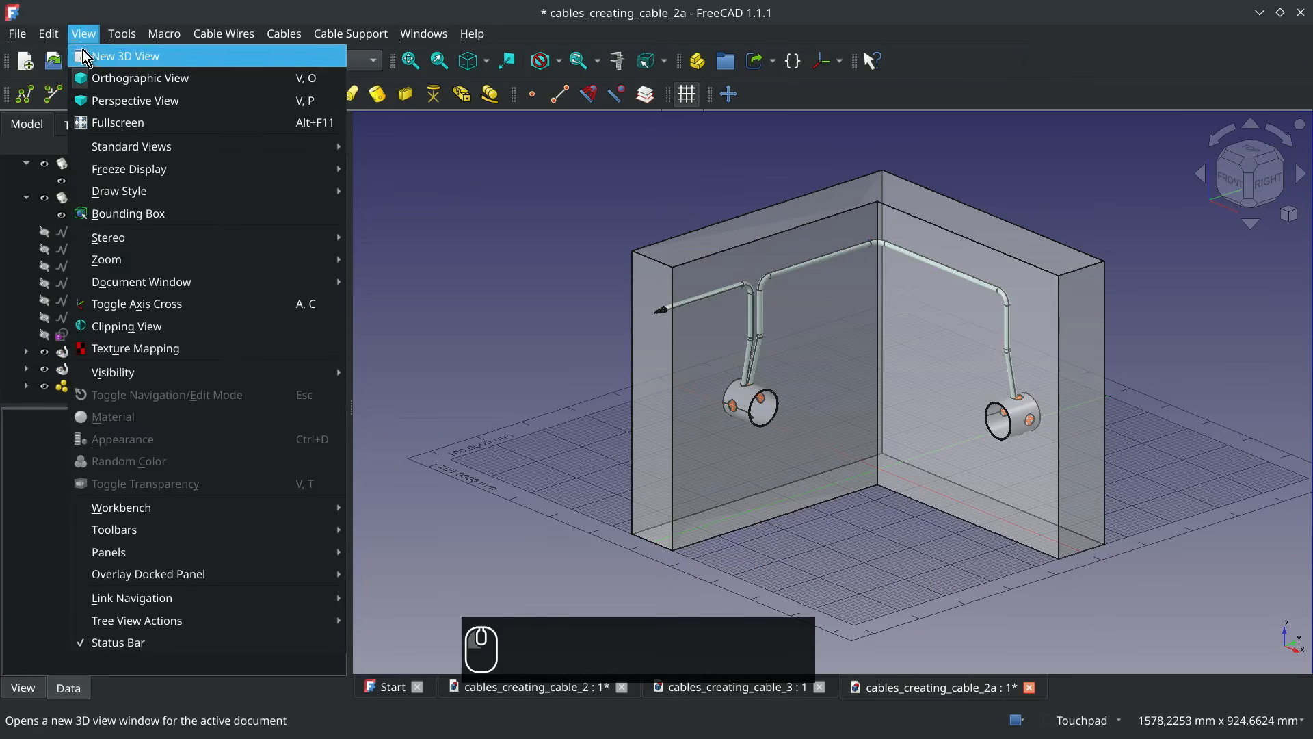
{"action": "mouse_move", "coordinate": [190, 167]}
{"action": "left_click", "coordinate": [443, 261]}
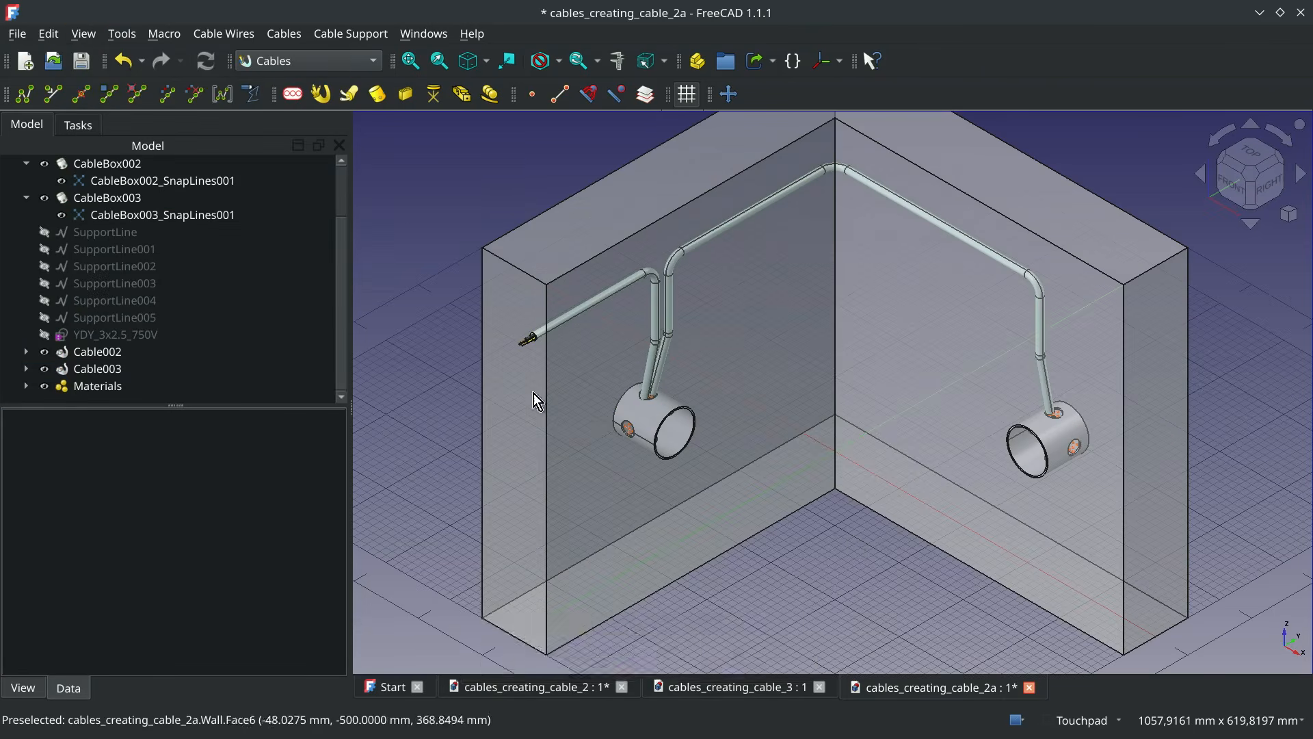
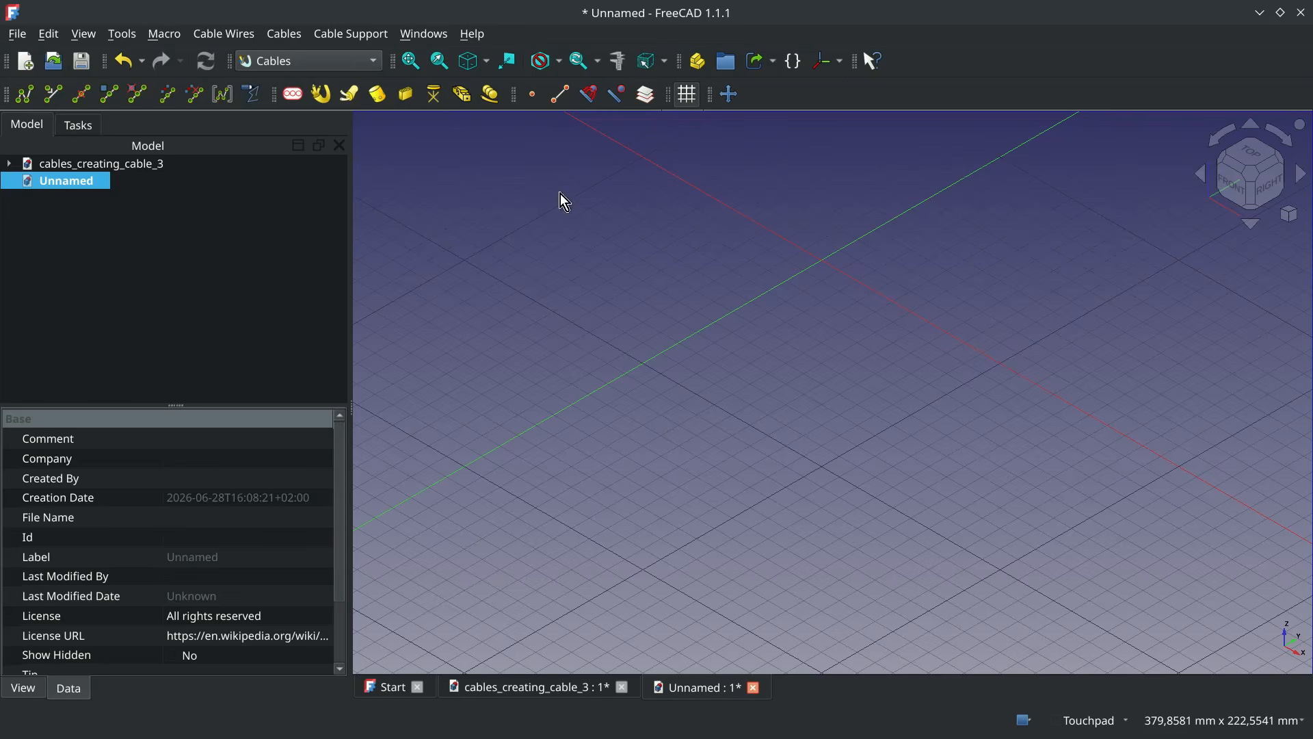
In the BIM workbench, draw a 200 x 200 mm rectangle with a face on the ground plane, with one corner at the origin
{"action": "left_click", "coordinate": [269, 59]}
{"action": "left_click", "coordinate": [282, 33]}
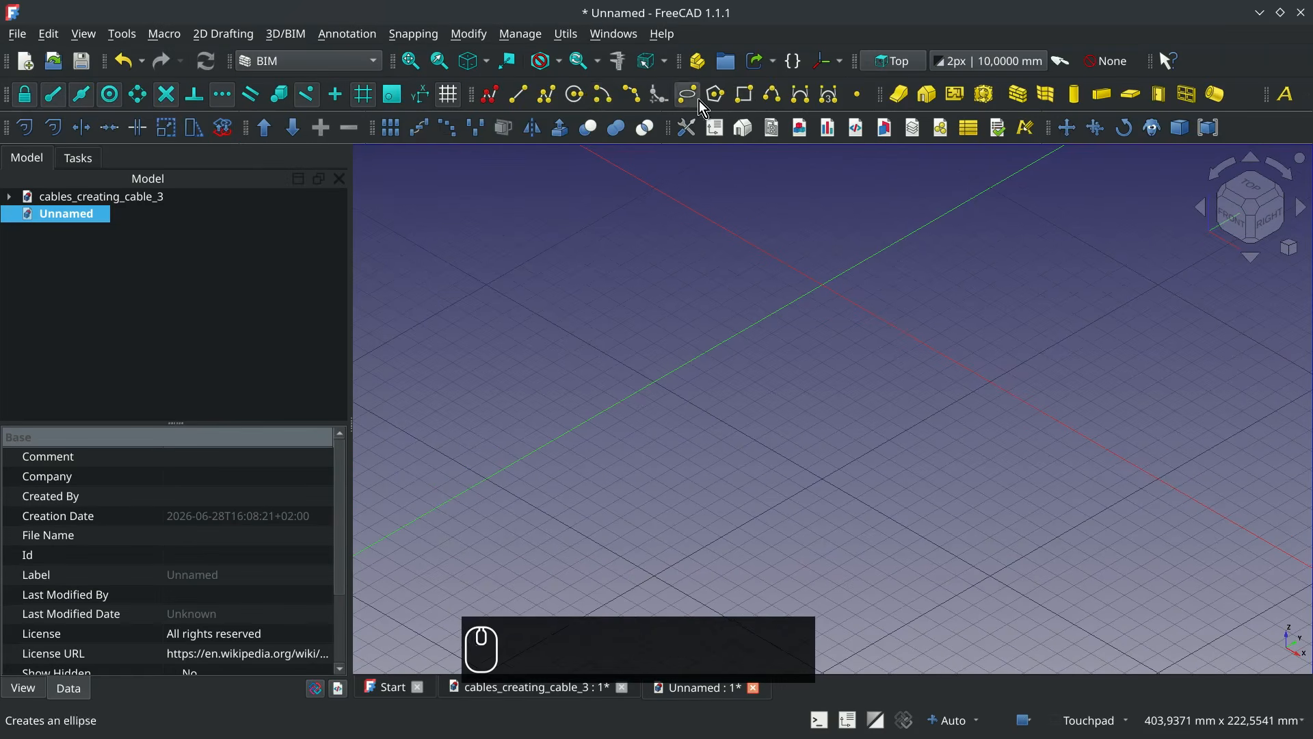
{"action": "left_click", "coordinate": [745, 95]}
{"action": "left_click", "coordinate": [488, 485]}
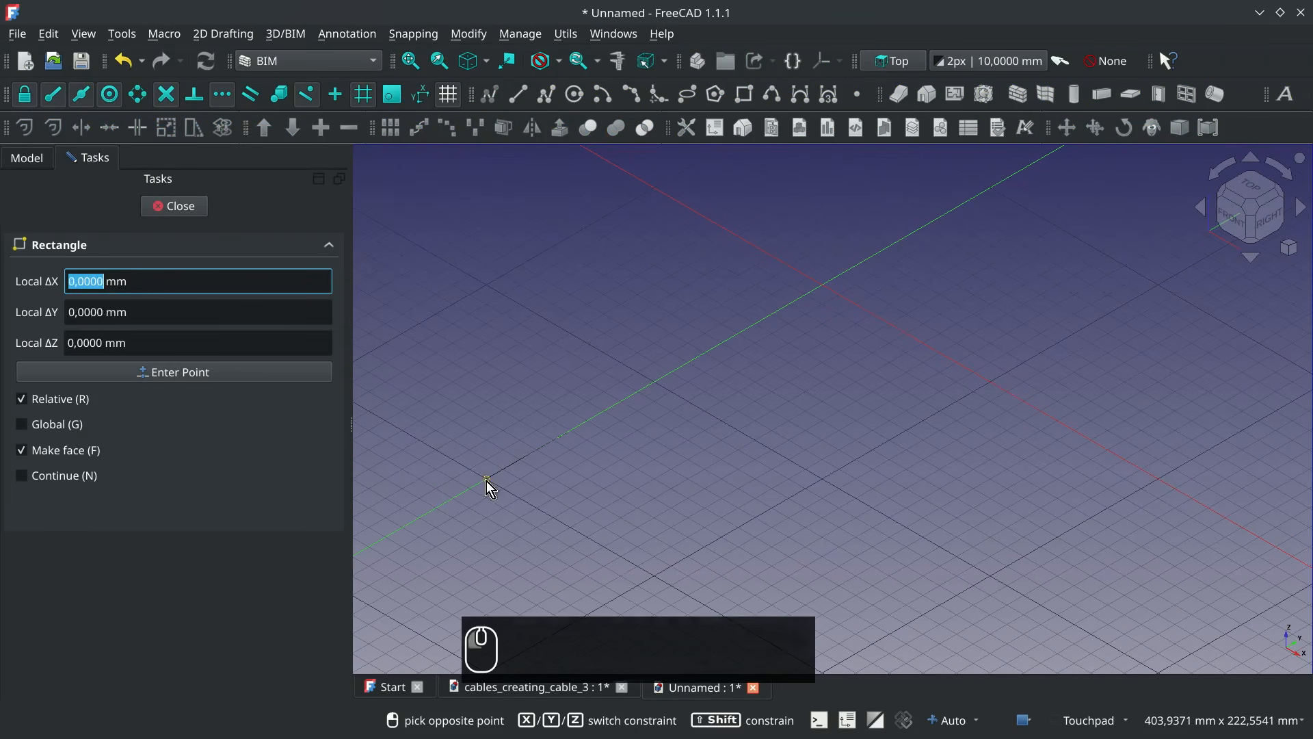
{"action": "left_click", "coordinate": [1160, 482]}
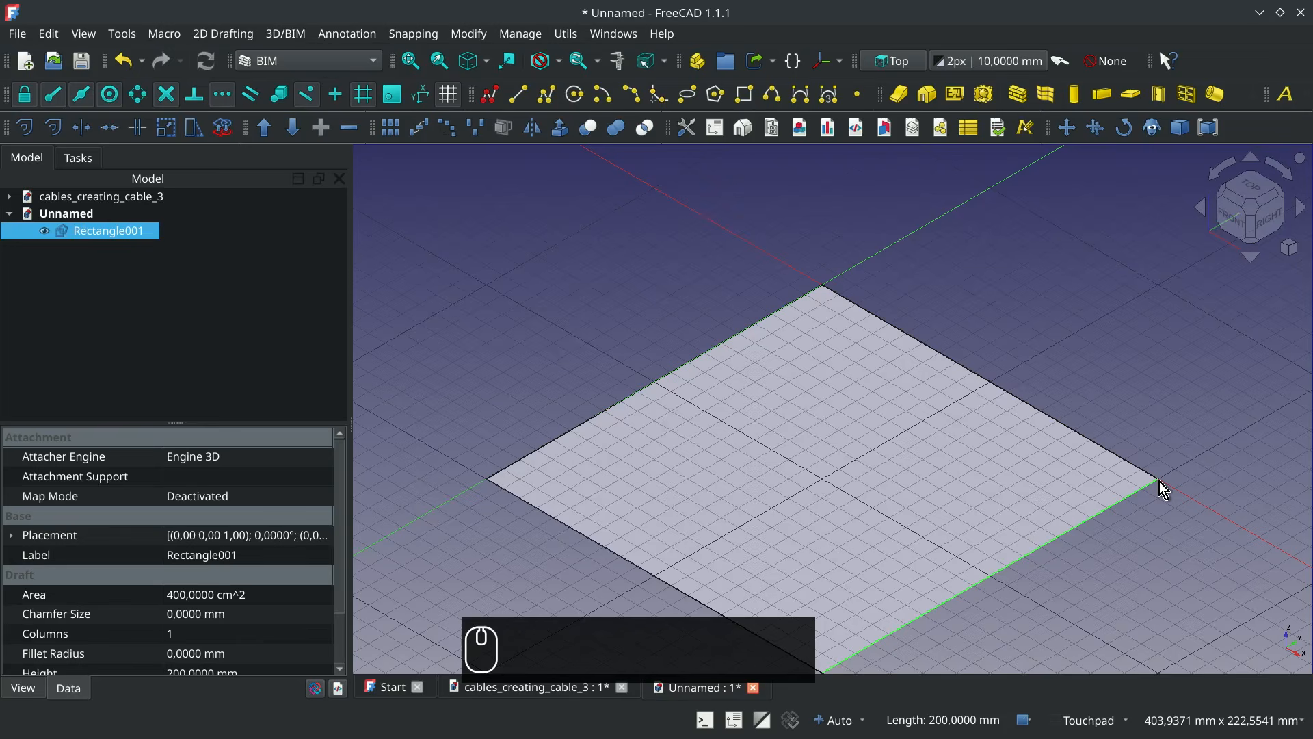
Extrude the rectangle into a plate with 0 mm along and 10 mm against its normal
{"action": "left_click", "coordinate": [559, 127]}
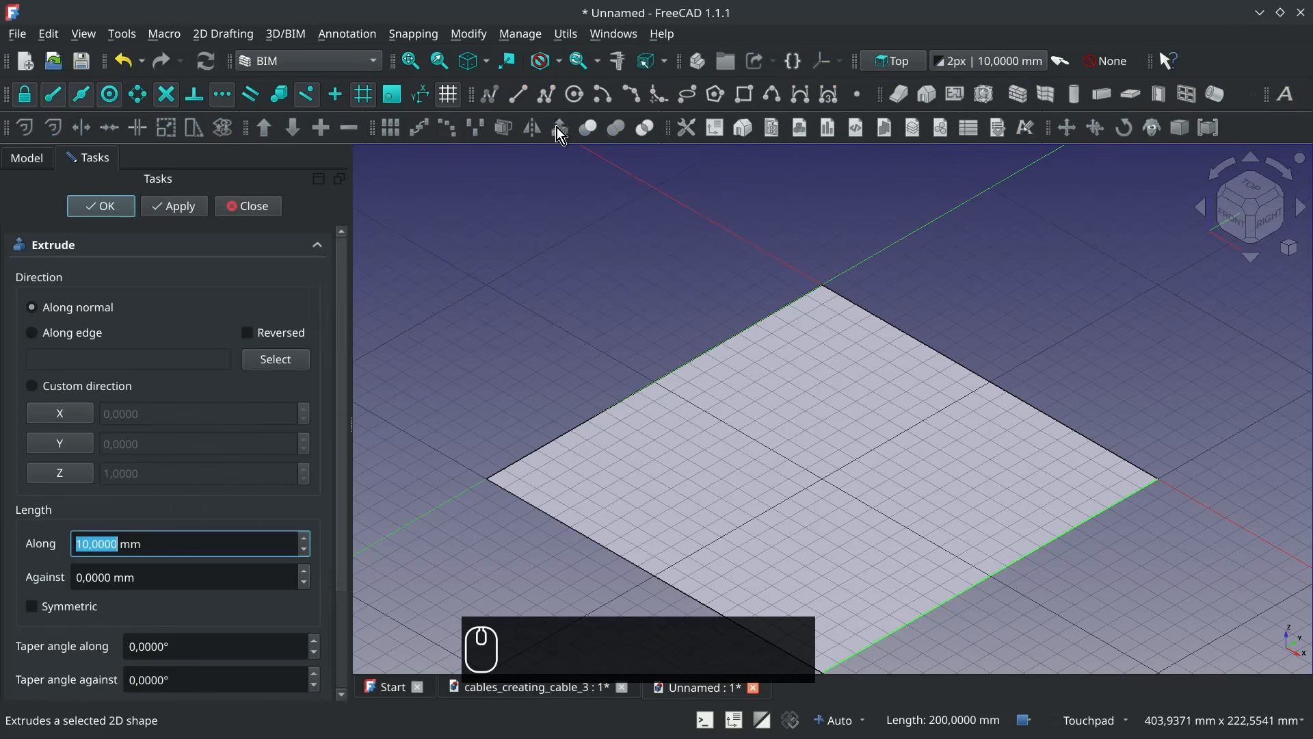
{"action": "type", "text": "0"}
{"action": "key", "text": "Tab"}
{"action": "type", "text": "10"}
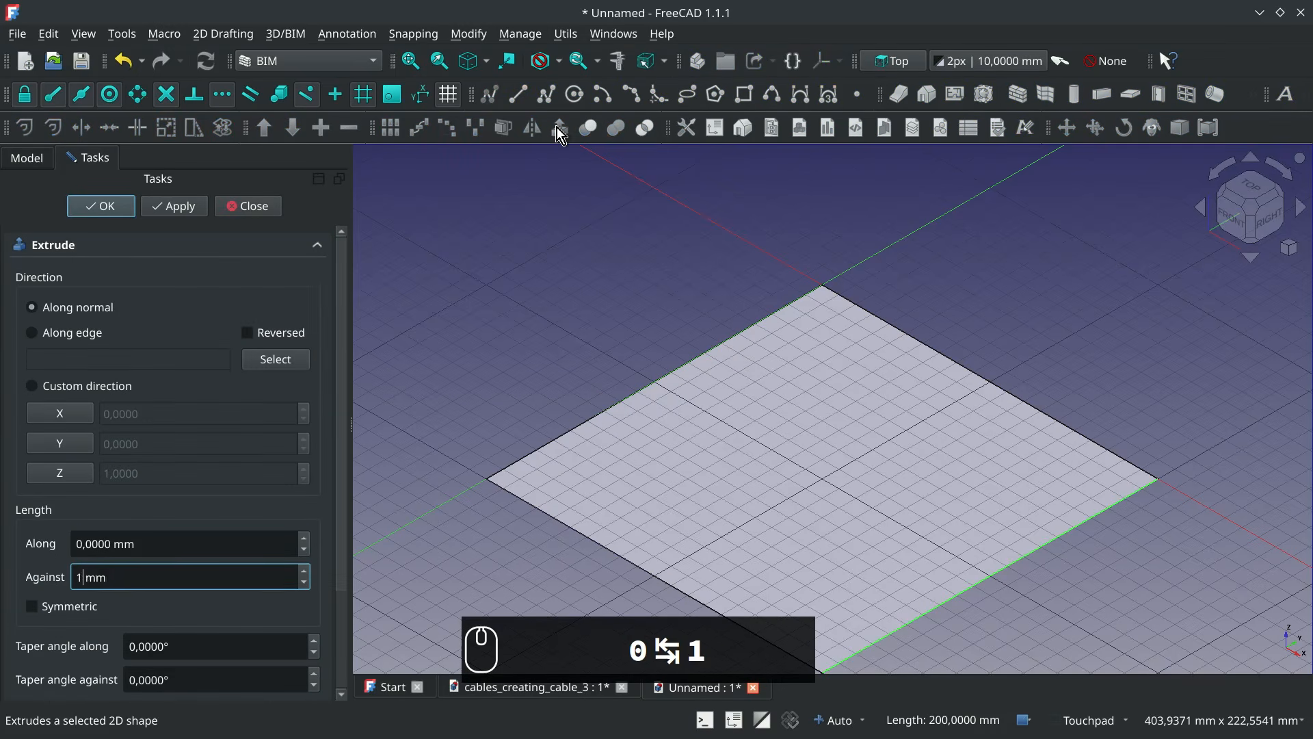
{"action": "key", "text": "Return"}
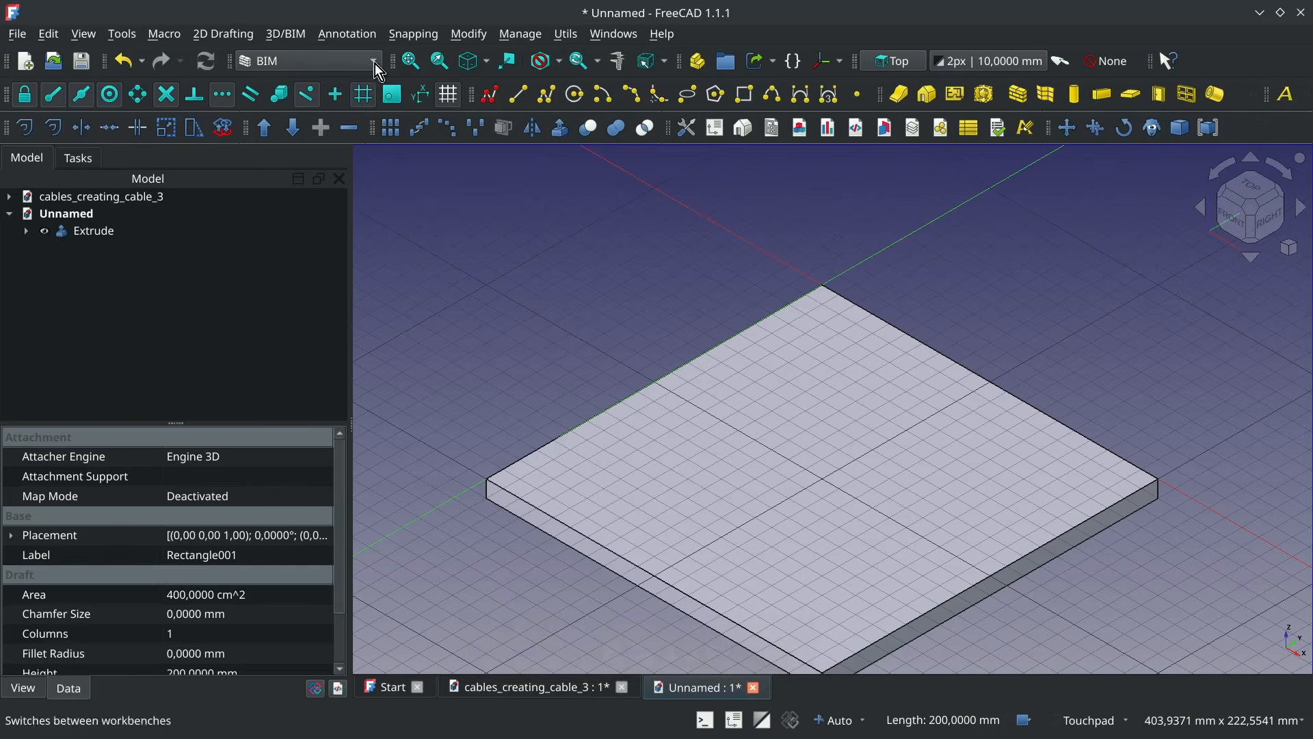
In the Cables workbench, add a cable connector with preset Molex_KK-254F_x3 at the plate's top corner on the negative Y axis
{"action": "left_click", "coordinate": [331, 60]}
{"action": "left_click", "coordinate": [294, 221]}
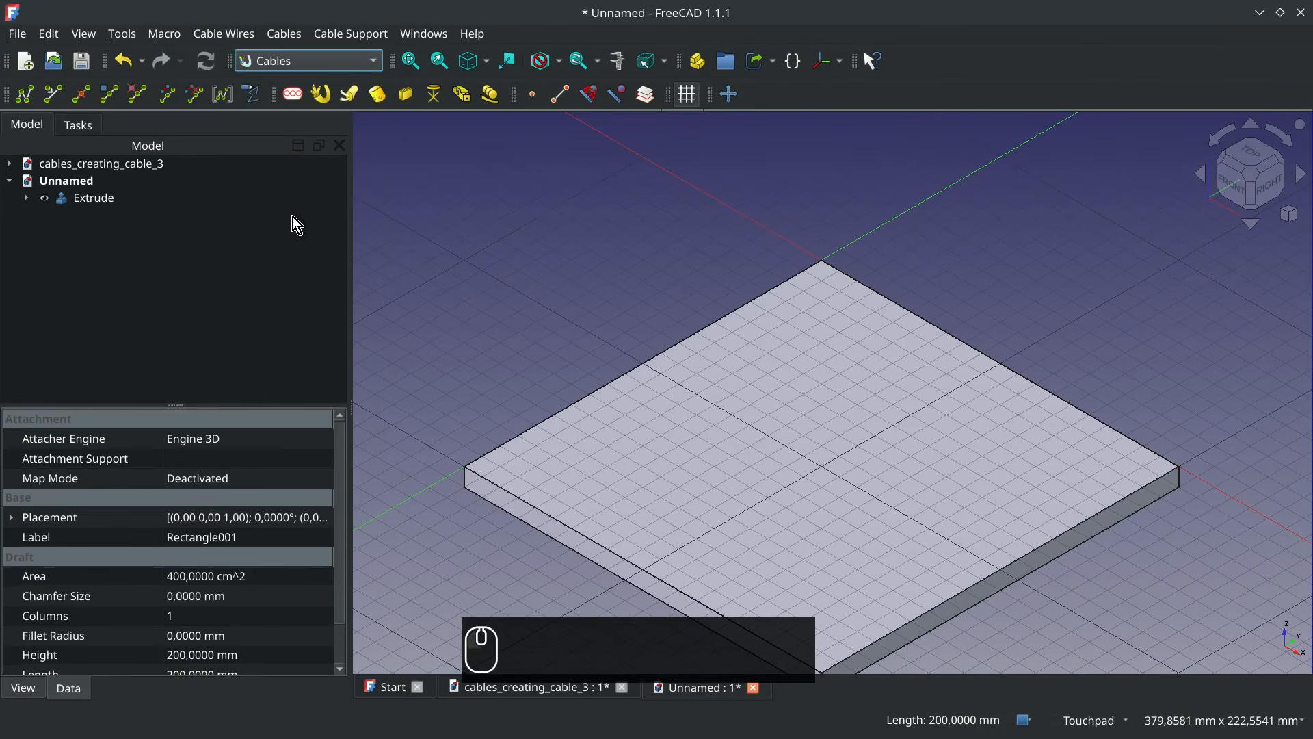
{"action": "left_click", "coordinate": [461, 468]}
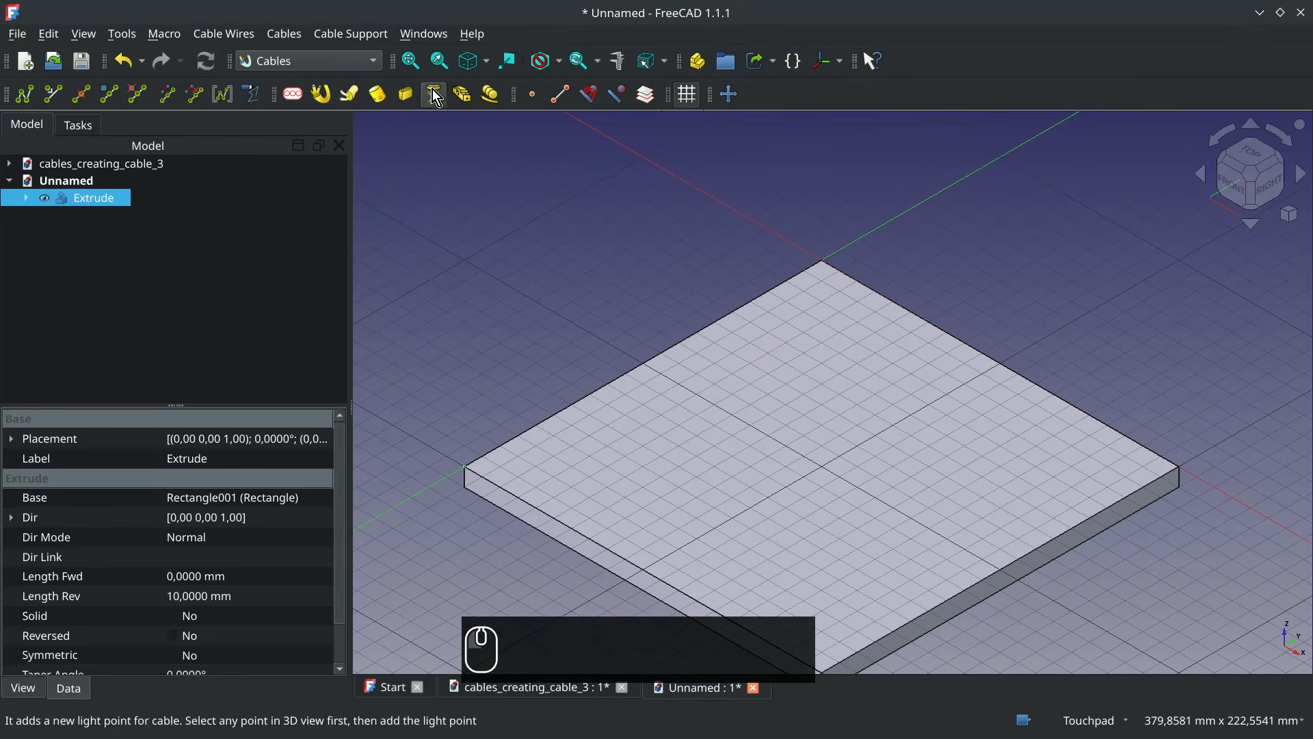
{"action": "left_click", "coordinate": [403, 97]}
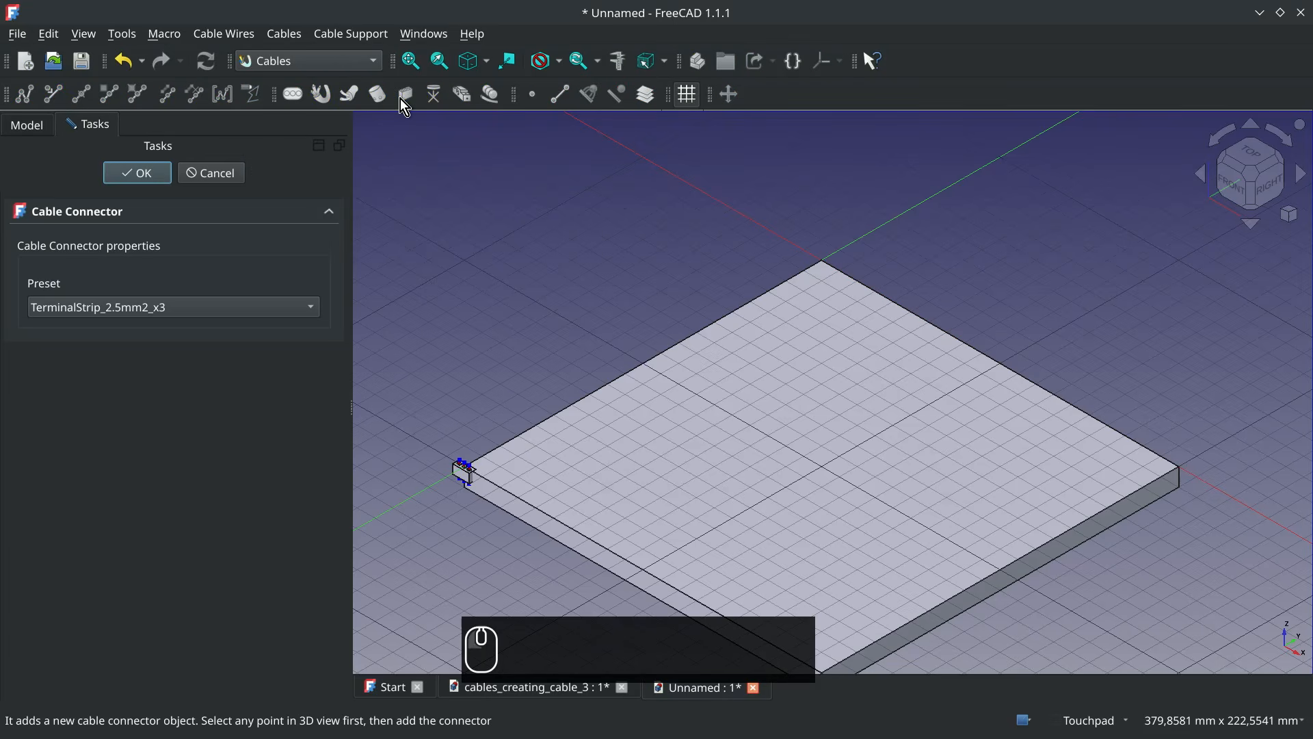
{"action": "left_click", "coordinate": [231, 313]}
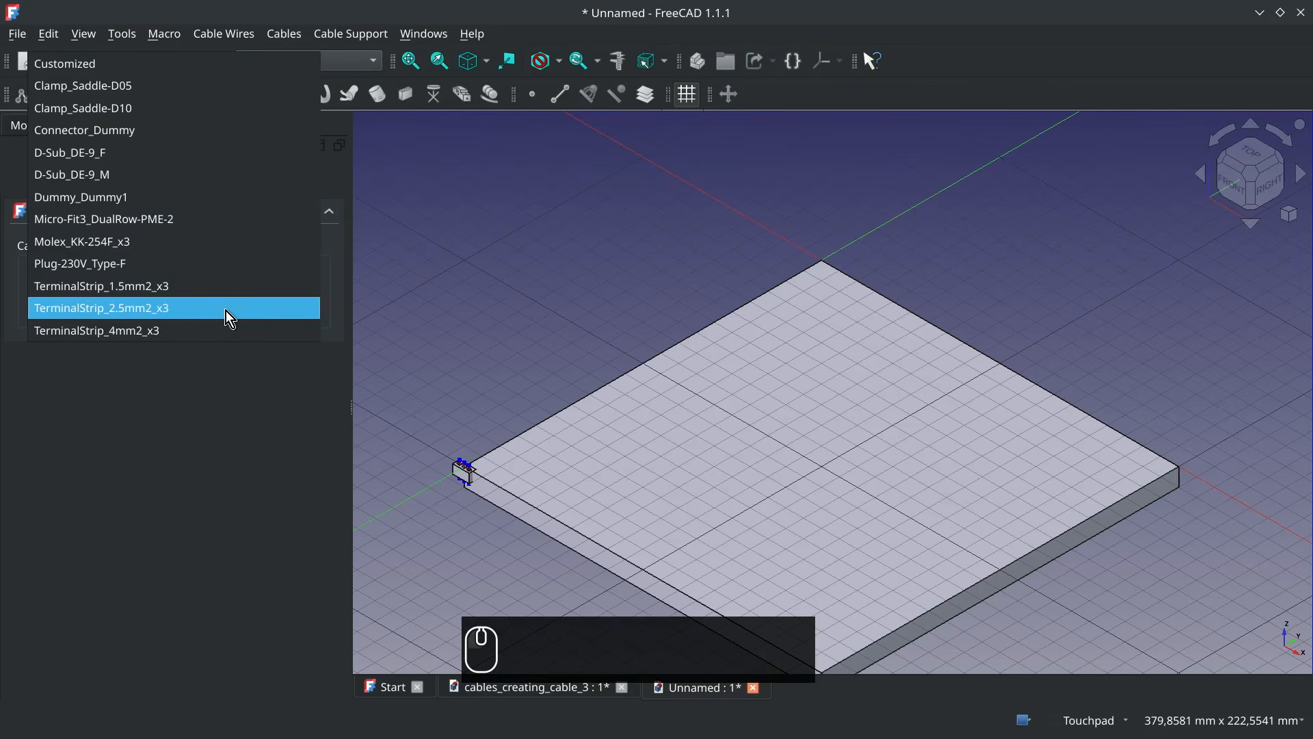
{"action": "left_click", "coordinate": [166, 240]}
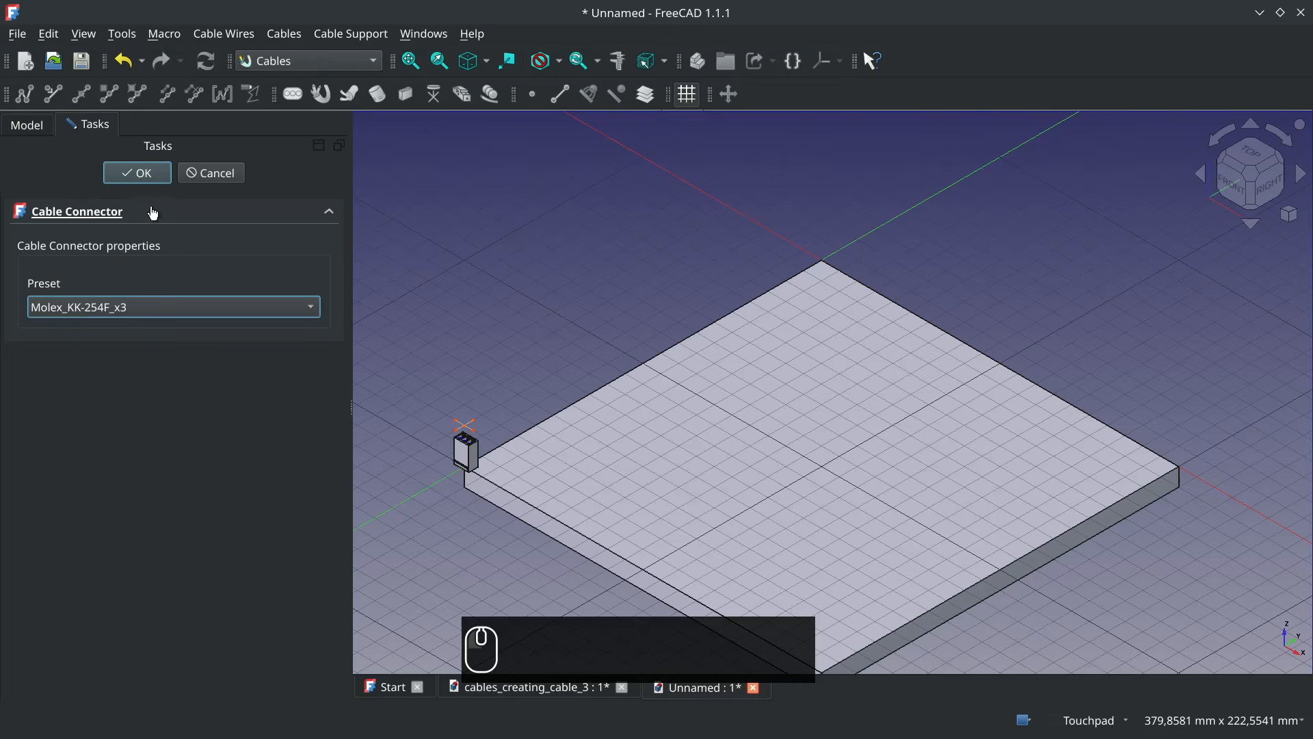
{"action": "left_click", "coordinate": [147, 179]}
Move the Molex connector 40 mm along Y and -30 mm along X
{"action": "left_click", "coordinate": [147, 218]}
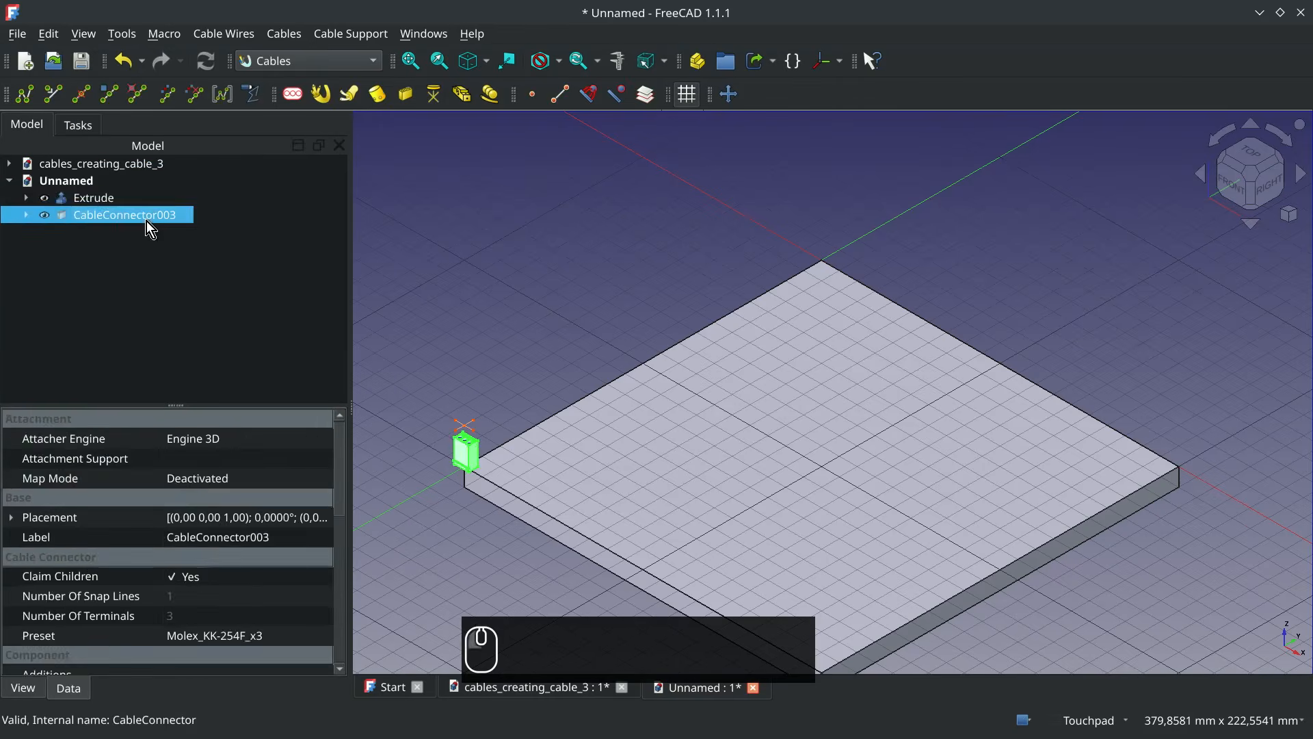
{"action": "left_click", "coordinate": [729, 95]}
{"action": "left_click", "coordinate": [463, 459]}
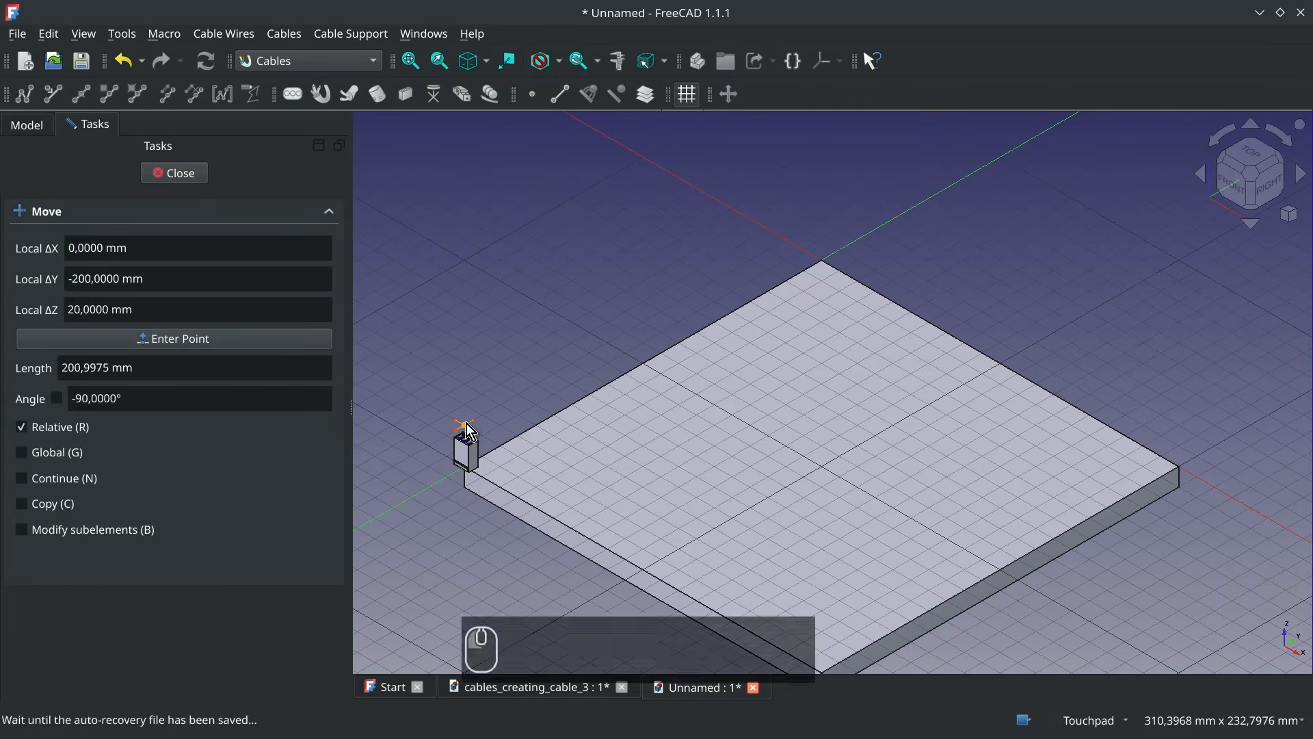
{"action": "type", "text": "y40mm"}
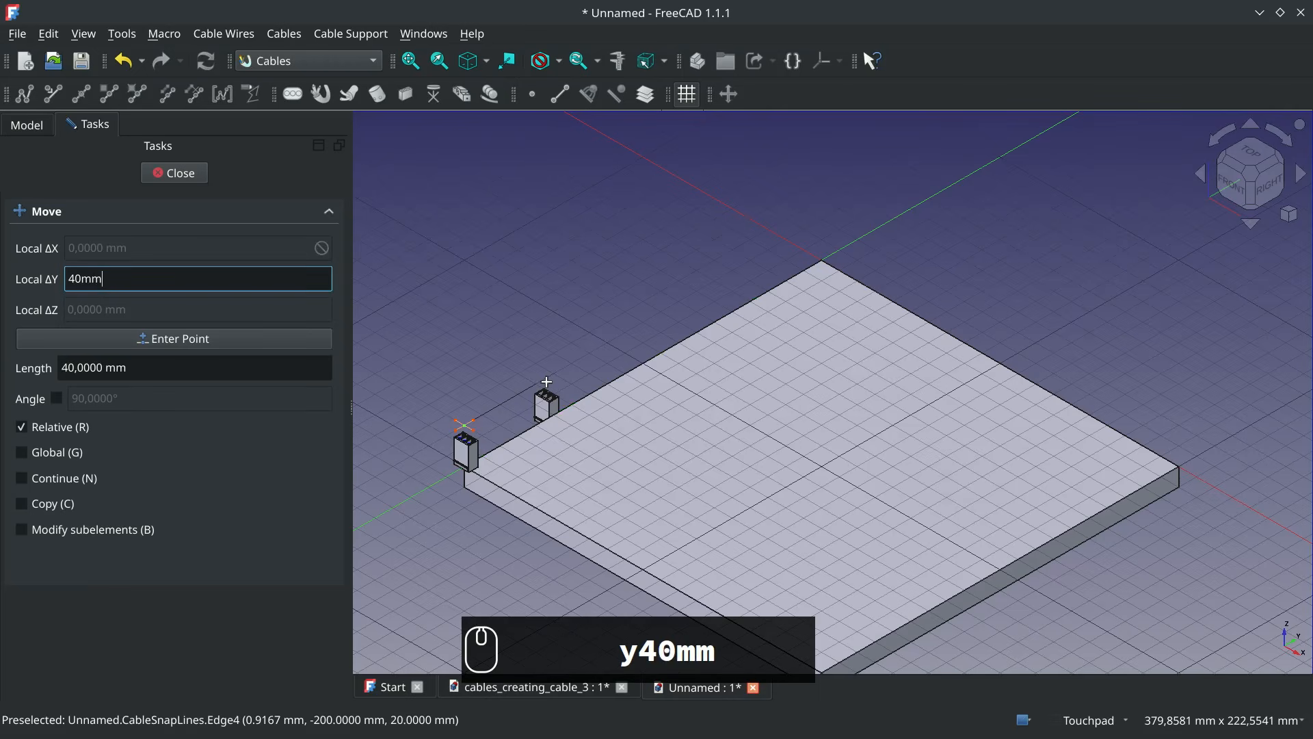
{"action": "key", "text": "Return"}
{"action": "left_click", "coordinate": [737, 96]}
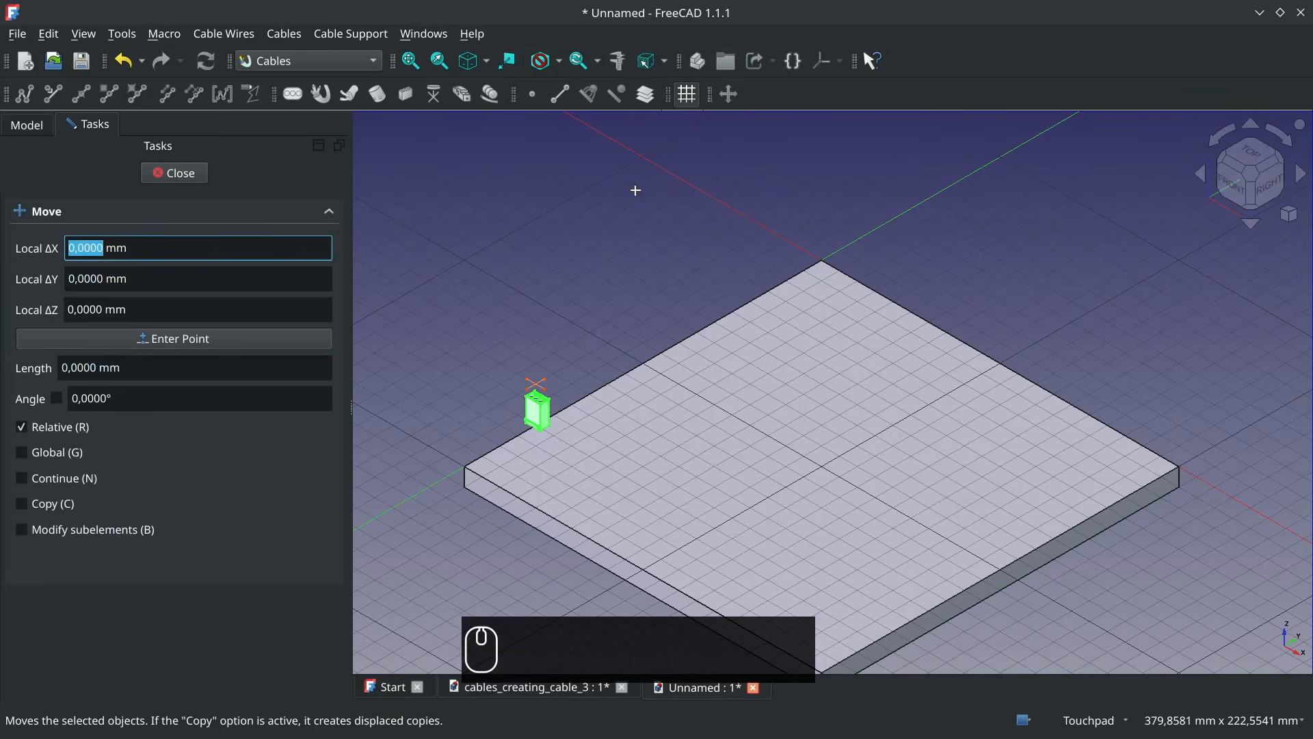
{"action": "left_click", "coordinate": [536, 384]}
{"action": "type", "text": "x-30mm"}
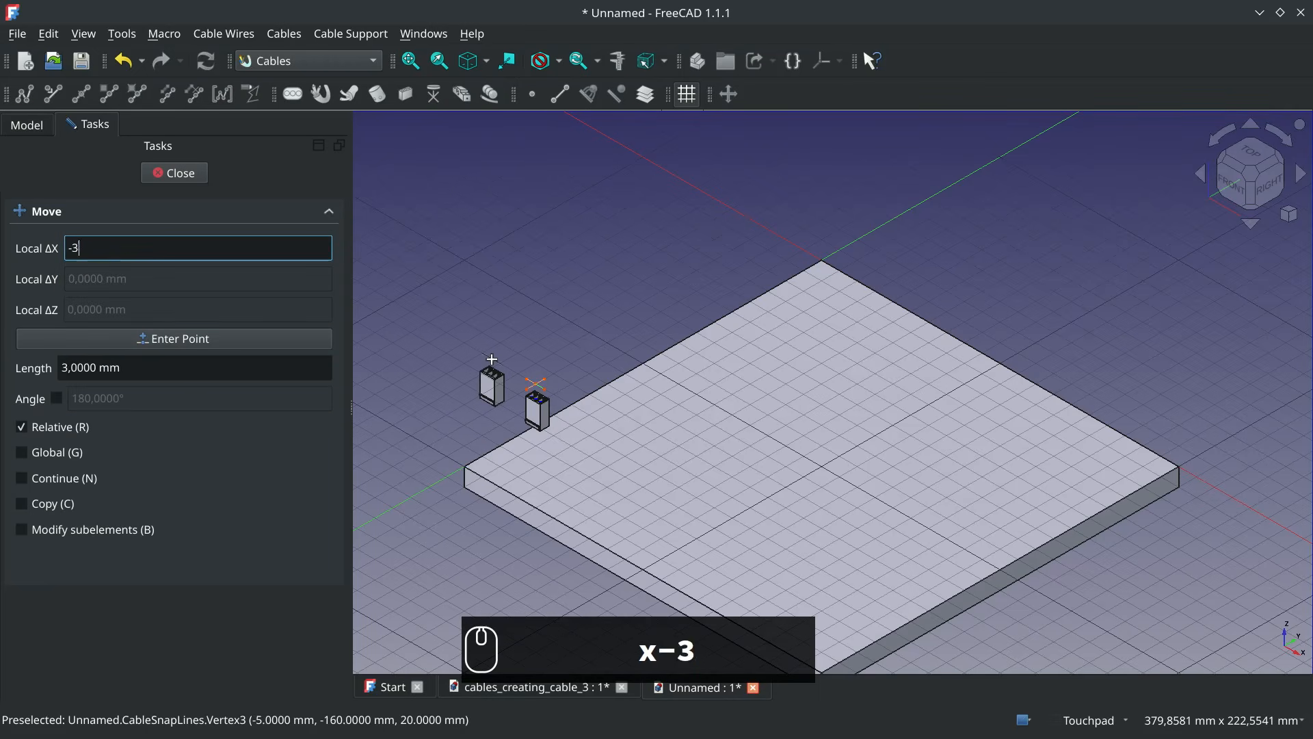
{"action": "key", "text": "Return"}
Raise the Molex connector 30 mm along Z
{"action": "left_click", "coordinate": [732, 95]}
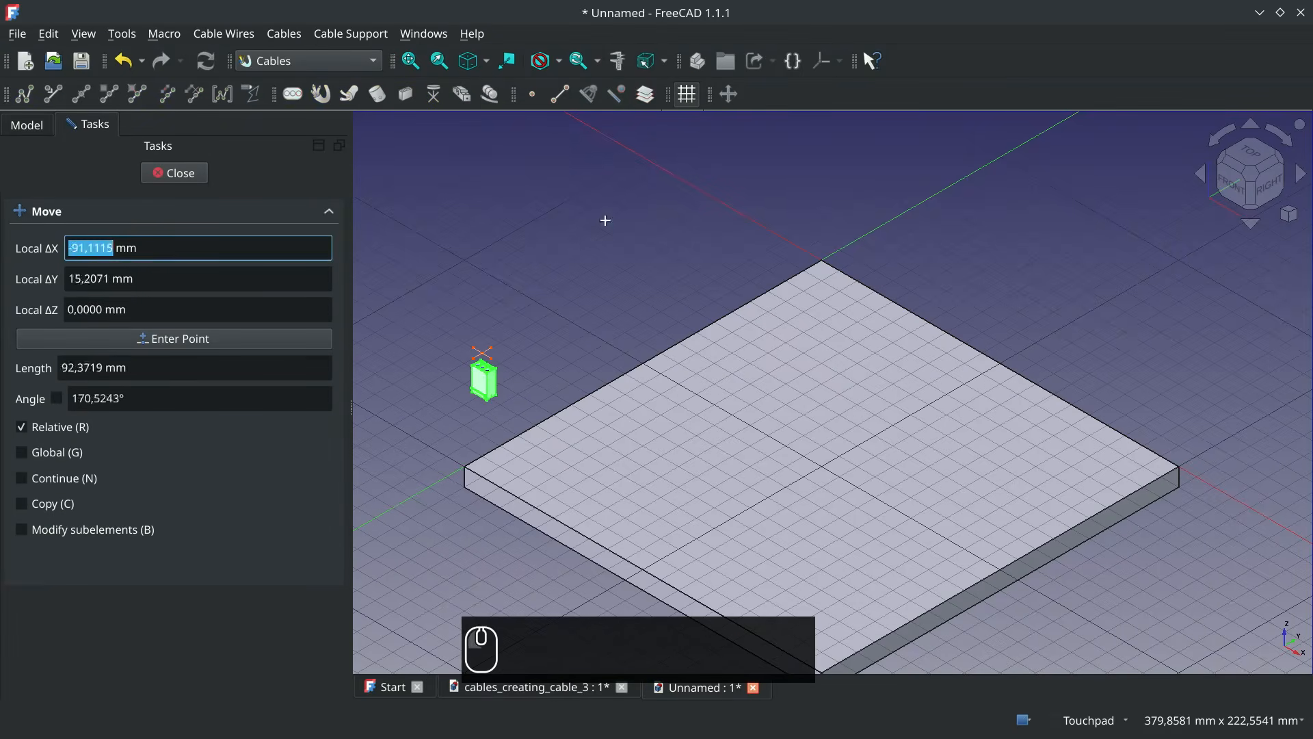
{"action": "left_click", "coordinate": [483, 353]}
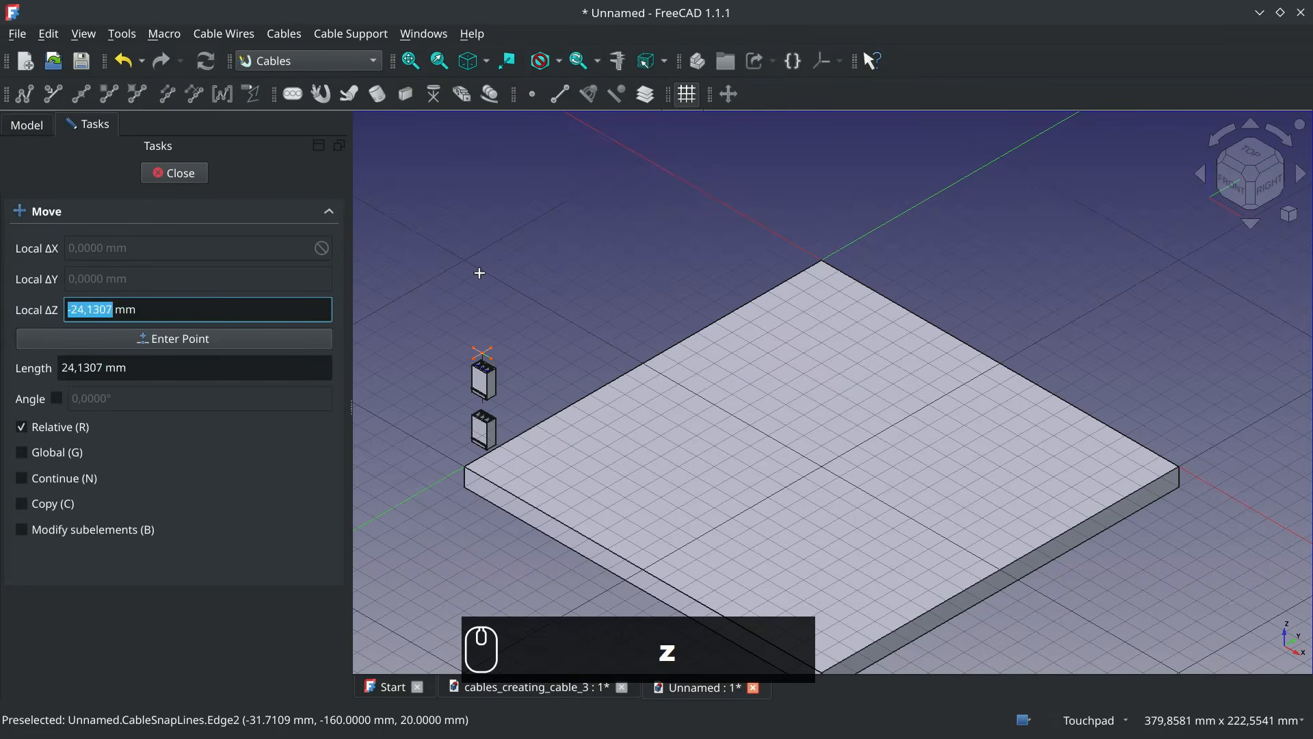
{"action": "type", "text": "30"}
{"action": "key", "text": "Return"}
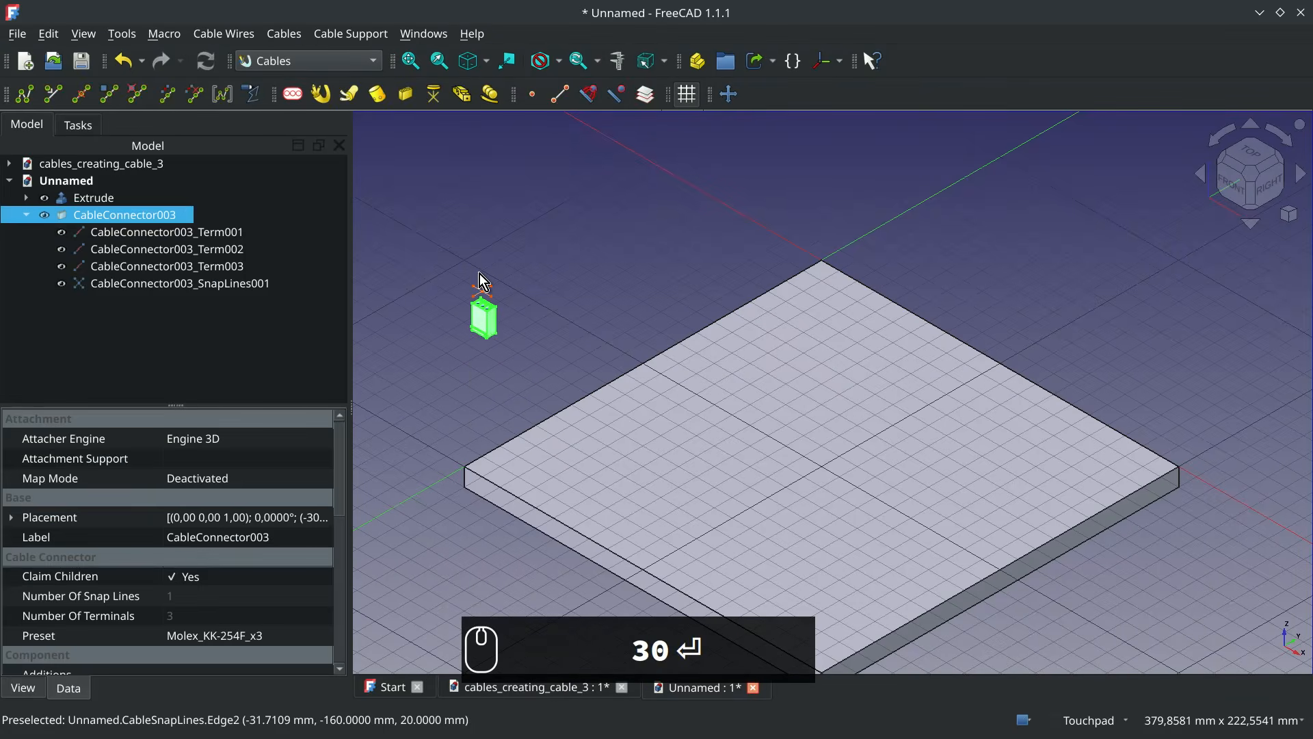
Rotate the Molex connector with Transform so it lies flat with its terminals facing the positive X direction
{"action": "right_click", "coordinate": [490, 309]}
{"action": "left_click", "coordinate": [549, 397]}
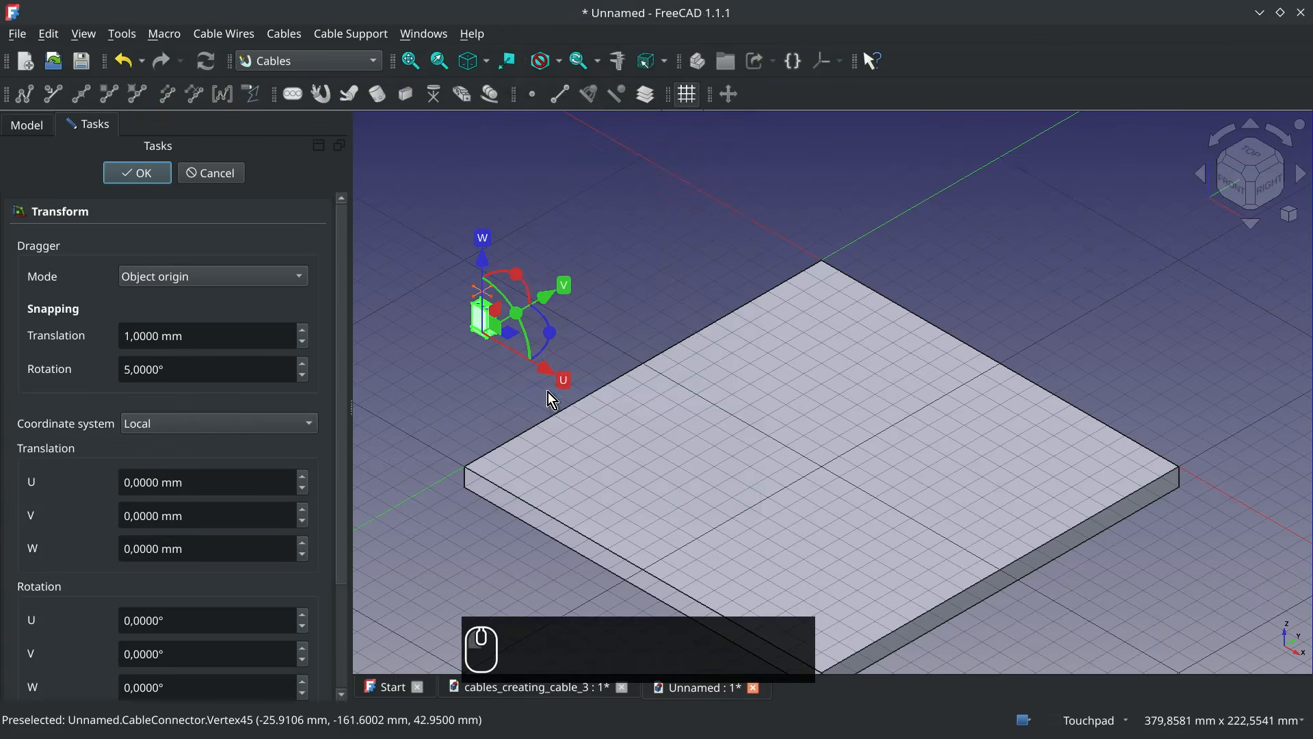
{"action": "left_click_drag", "start_coordinate": [521, 281], "coordinate": [683, 342]}
{"action": "left_click", "coordinate": [161, 174]}
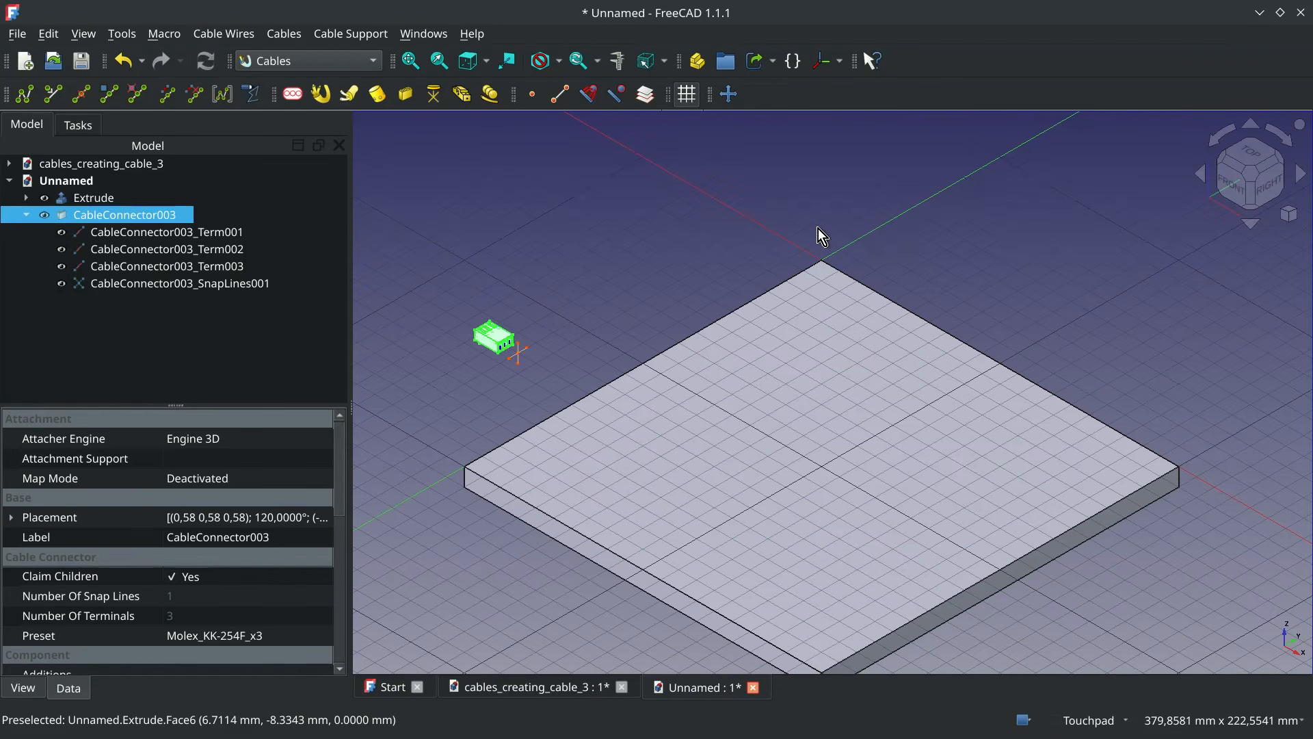
Add a cable connector with preset D-Sub_DE-9_F at the plate's top corner on the positive X axis
{"action": "left_click", "coordinate": [1181, 468]}
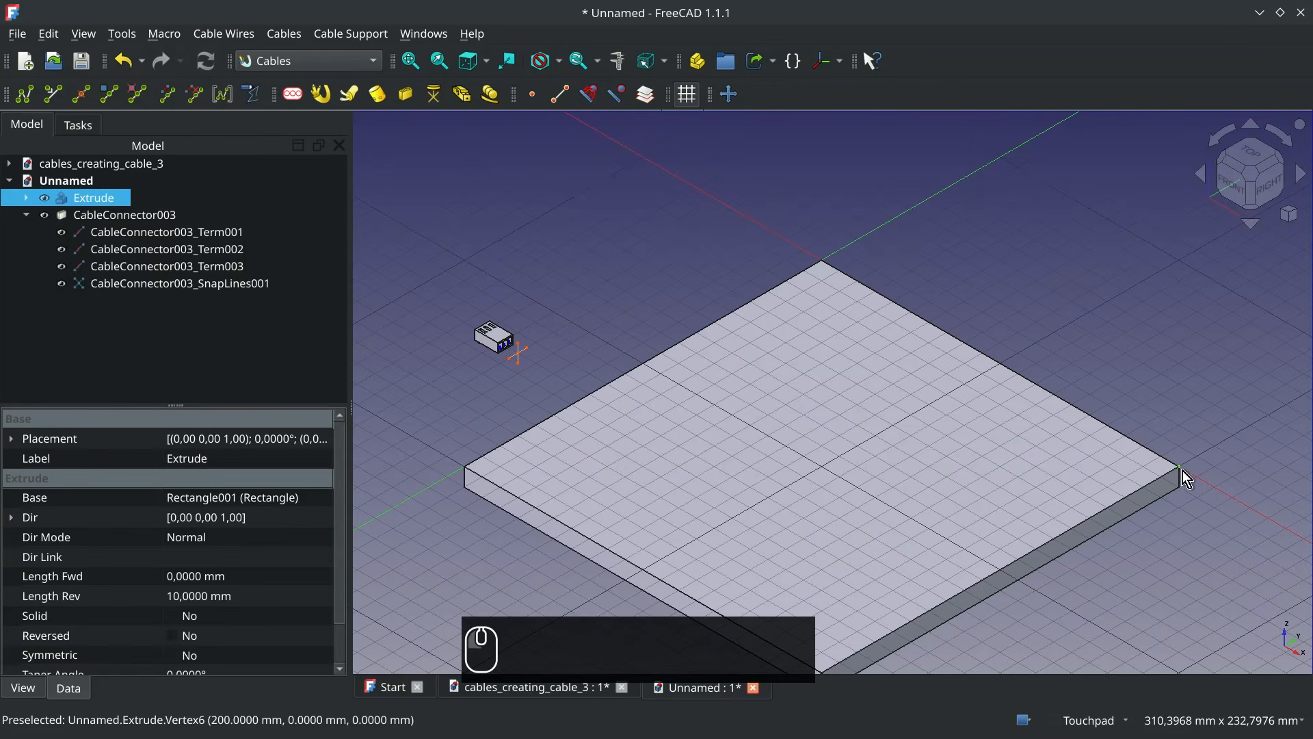
{"action": "left_click", "coordinate": [405, 95]}
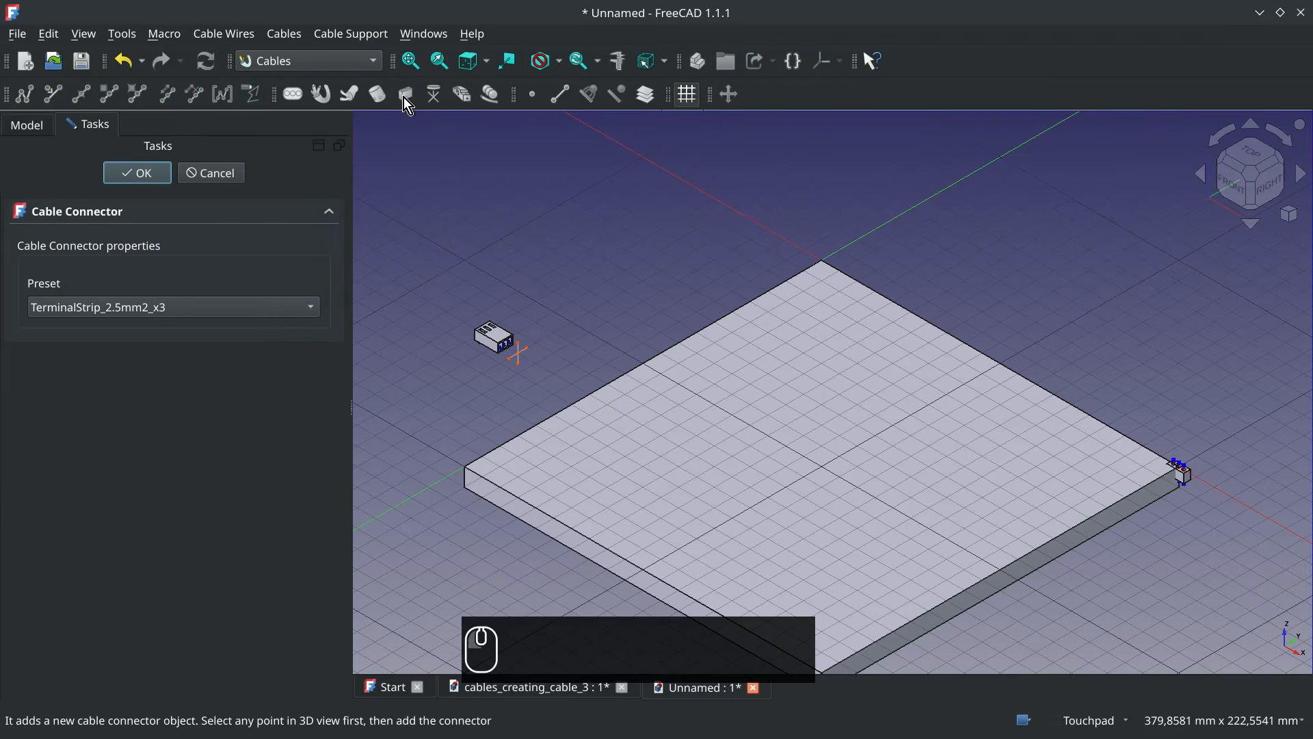
{"action": "left_click", "coordinate": [242, 318]}
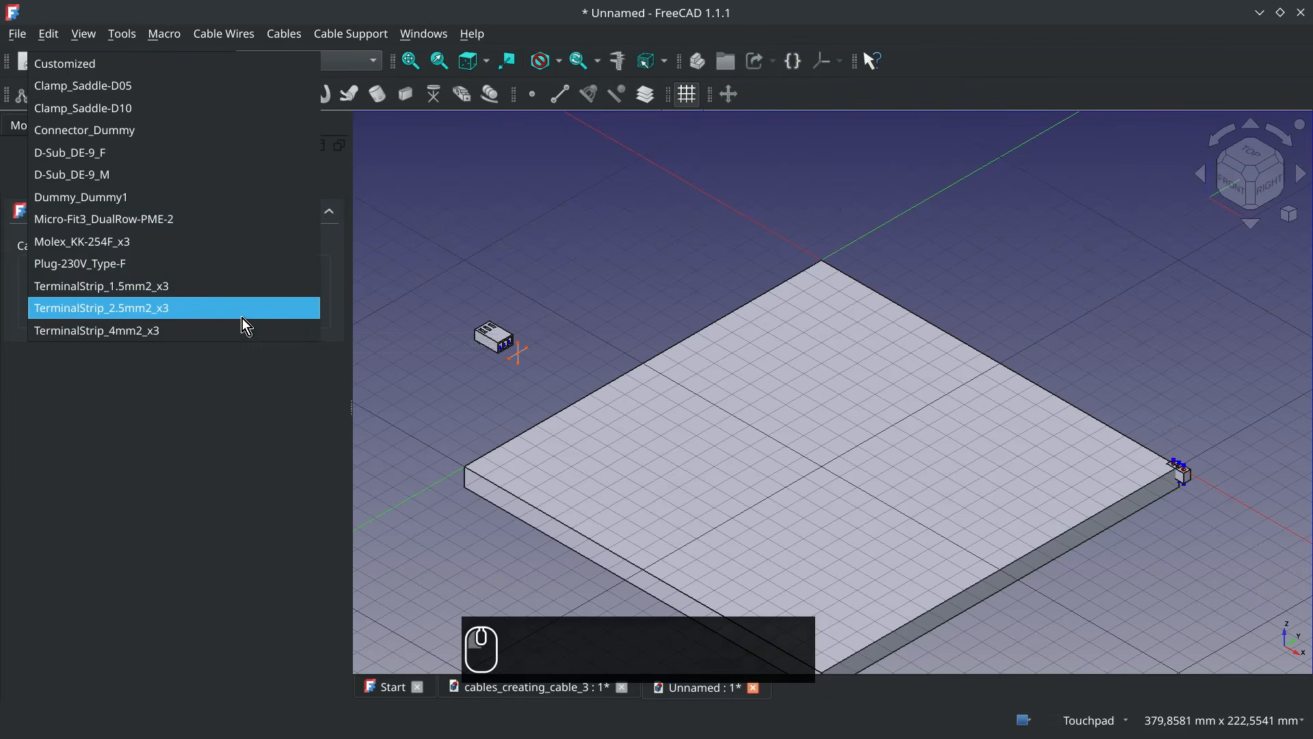
{"action": "left_click", "coordinate": [149, 152]}
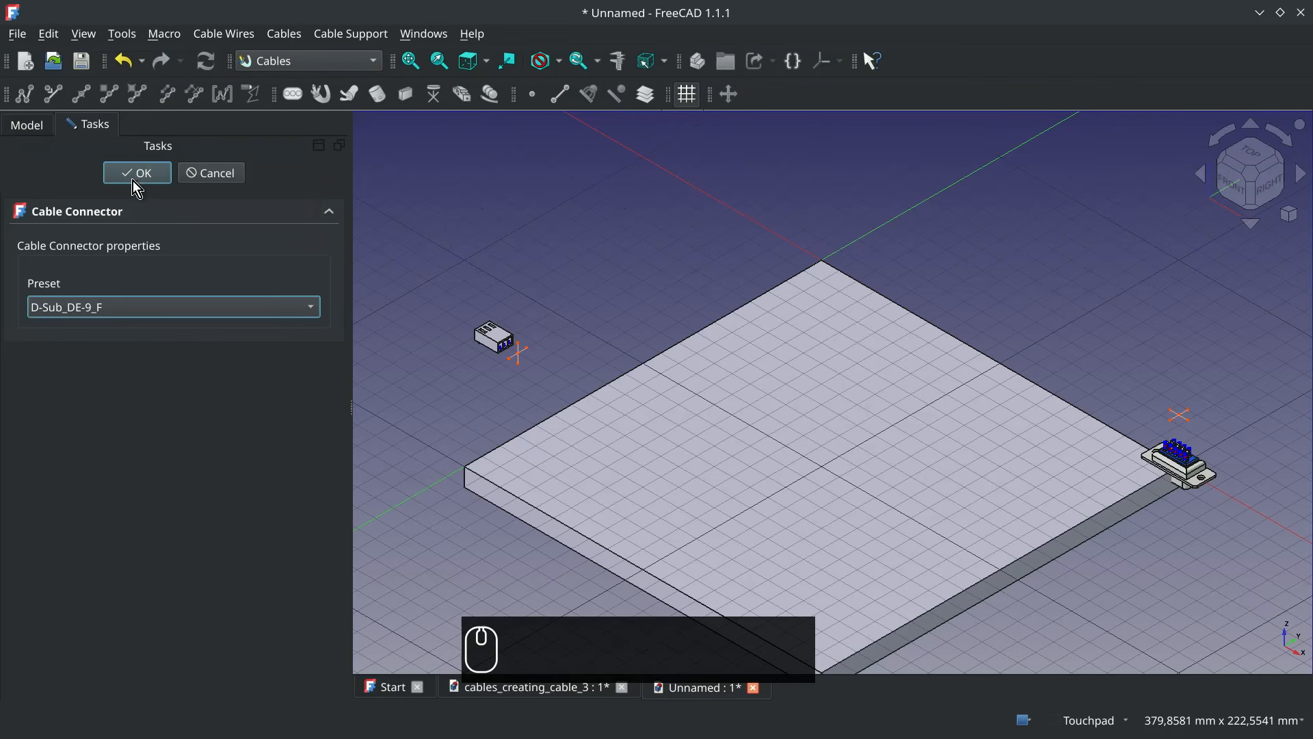
{"action": "left_click", "coordinate": [138, 173]}
Move the D-Sub connector -50 mm along X
{"action": "left_click", "coordinate": [153, 301]}
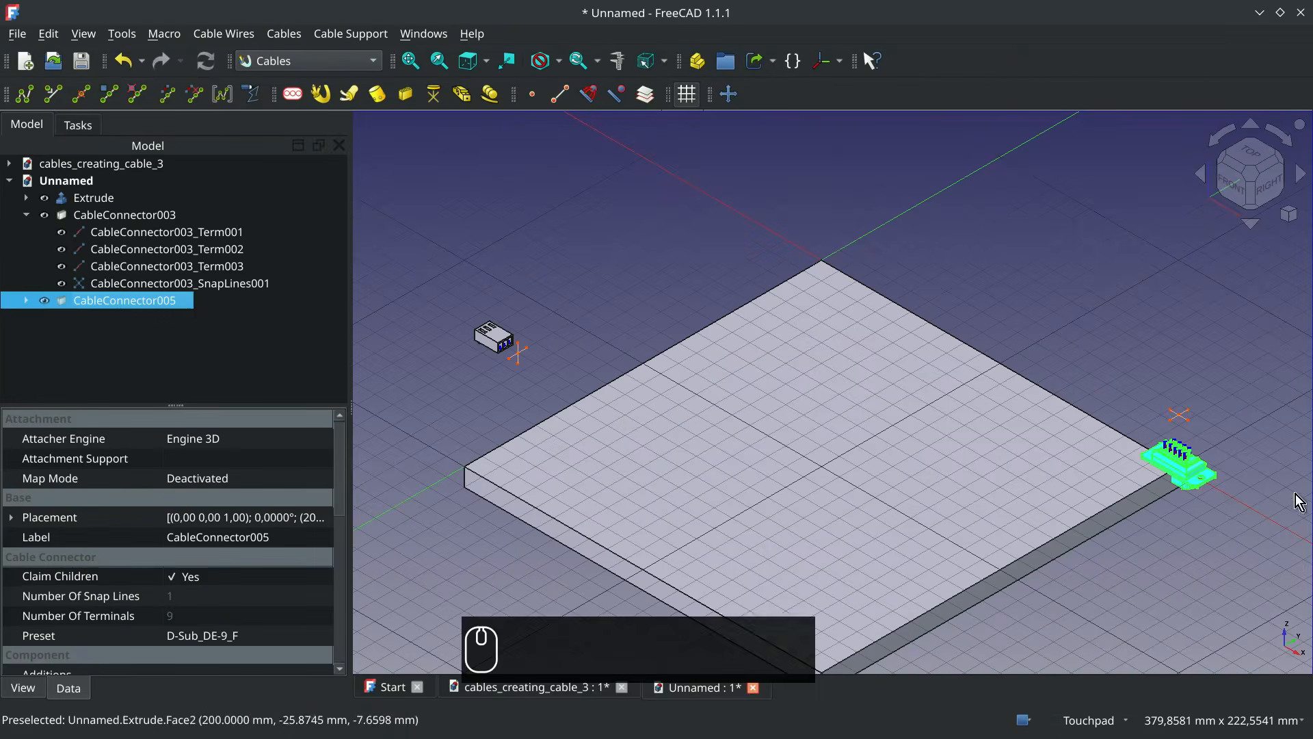
{"action": "left_click", "coordinate": [728, 95]}
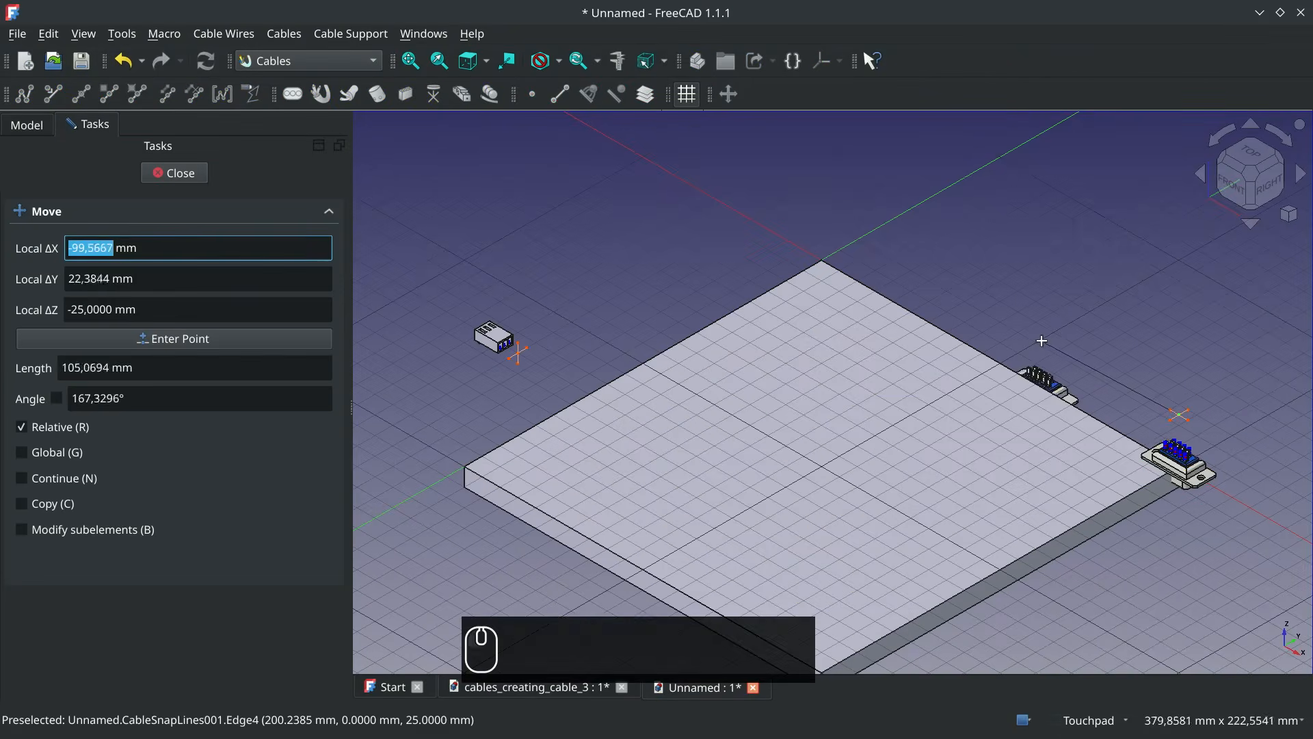
{"action": "type", "text": "x"}
{"action": "type", "text": "-50mm"}
{"action": "key", "text": "Return"}
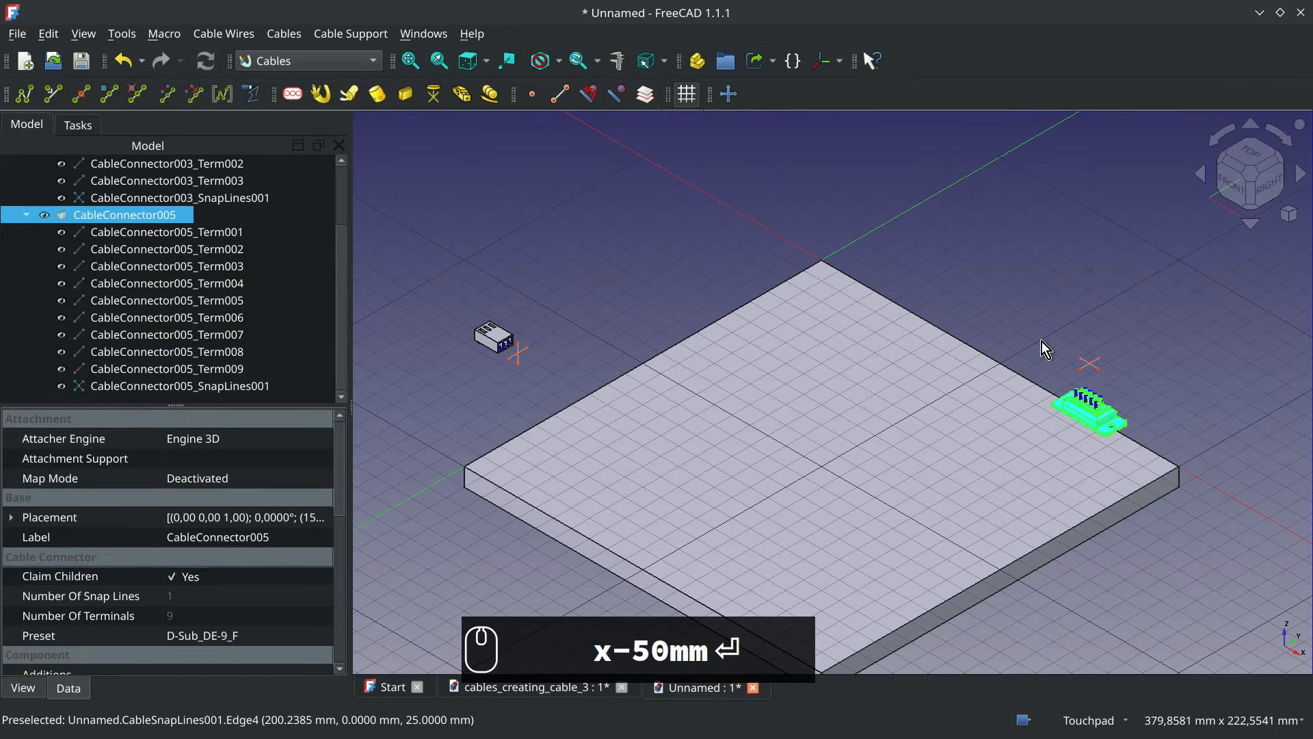
Raise the D-Sub connector 30 mm along Z
{"action": "left_click", "coordinate": [729, 95]}
{"action": "left_click", "coordinate": [1088, 402]}
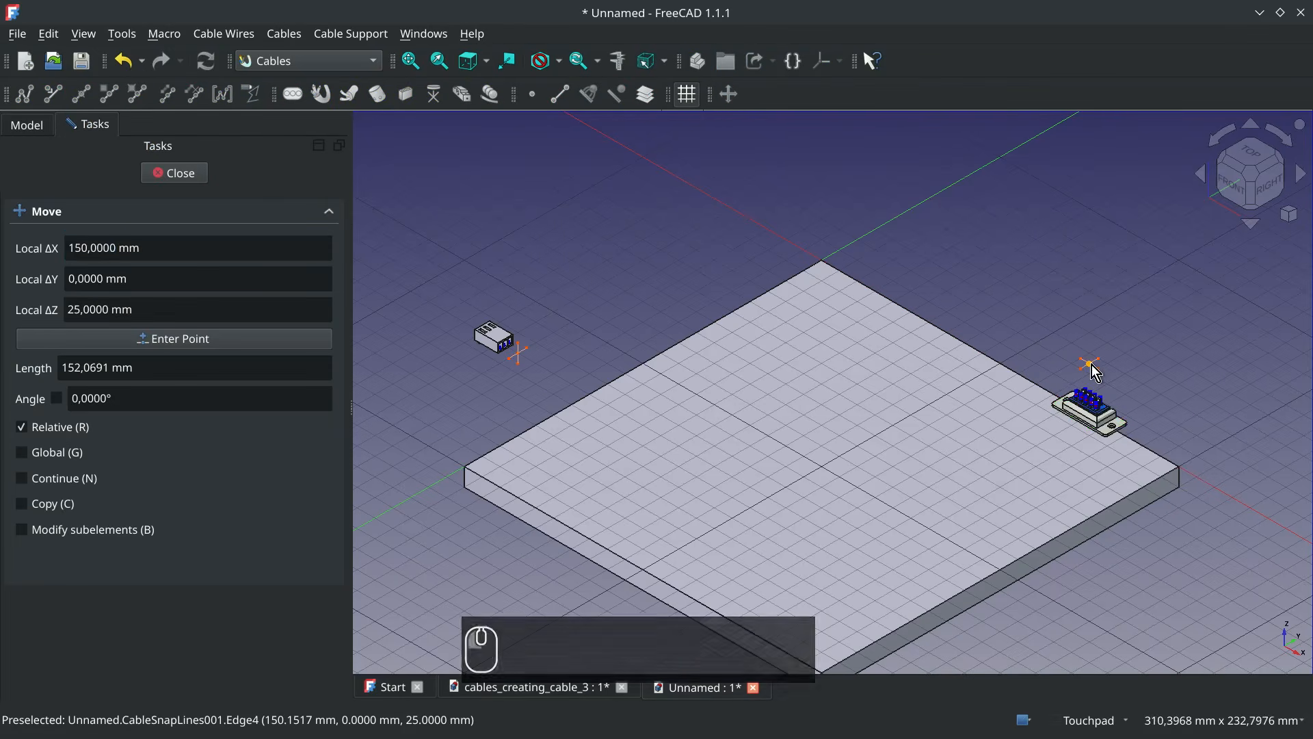
{"action": "type", "text": "z"}
{"action": "type", "text": "30"}
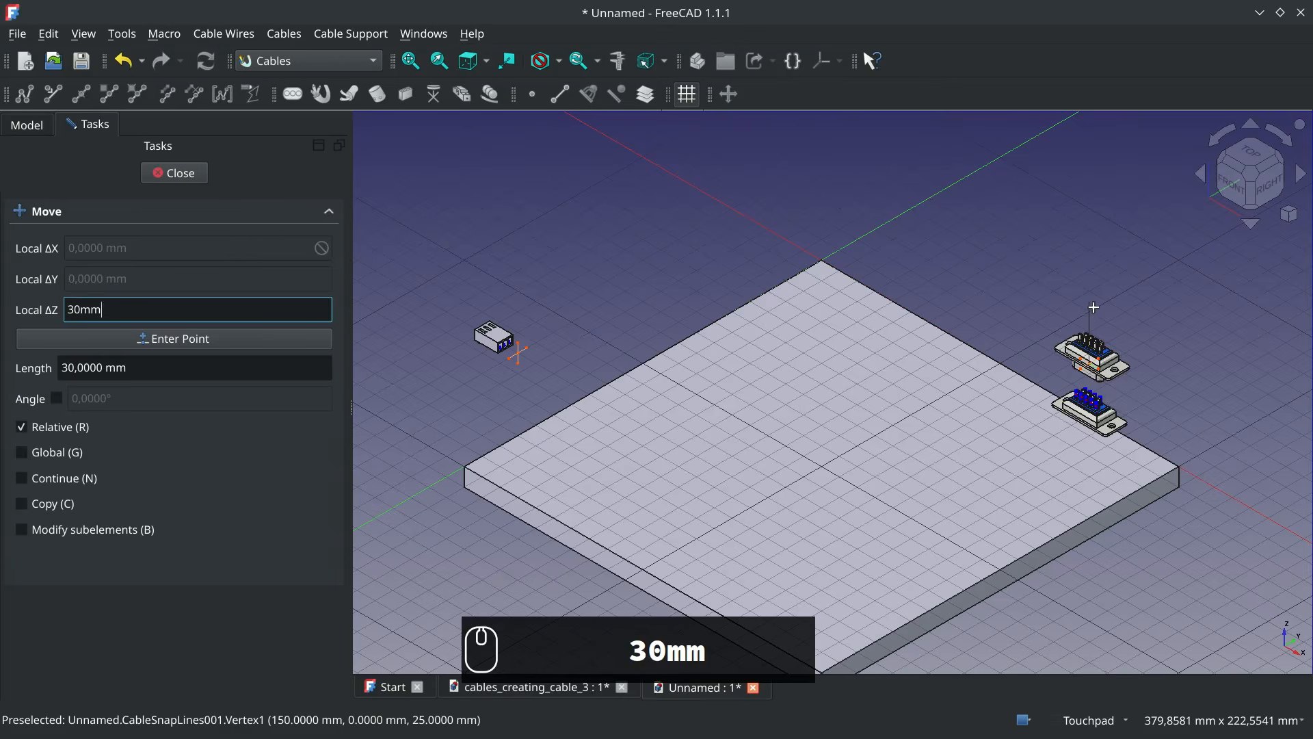
{"action": "type", "text": "mm"}
{"action": "key", "text": "Return"}
Move the D-Sub connector 10 mm along Y, away from the plate's edge
{"action": "left_click", "coordinate": [729, 95]}
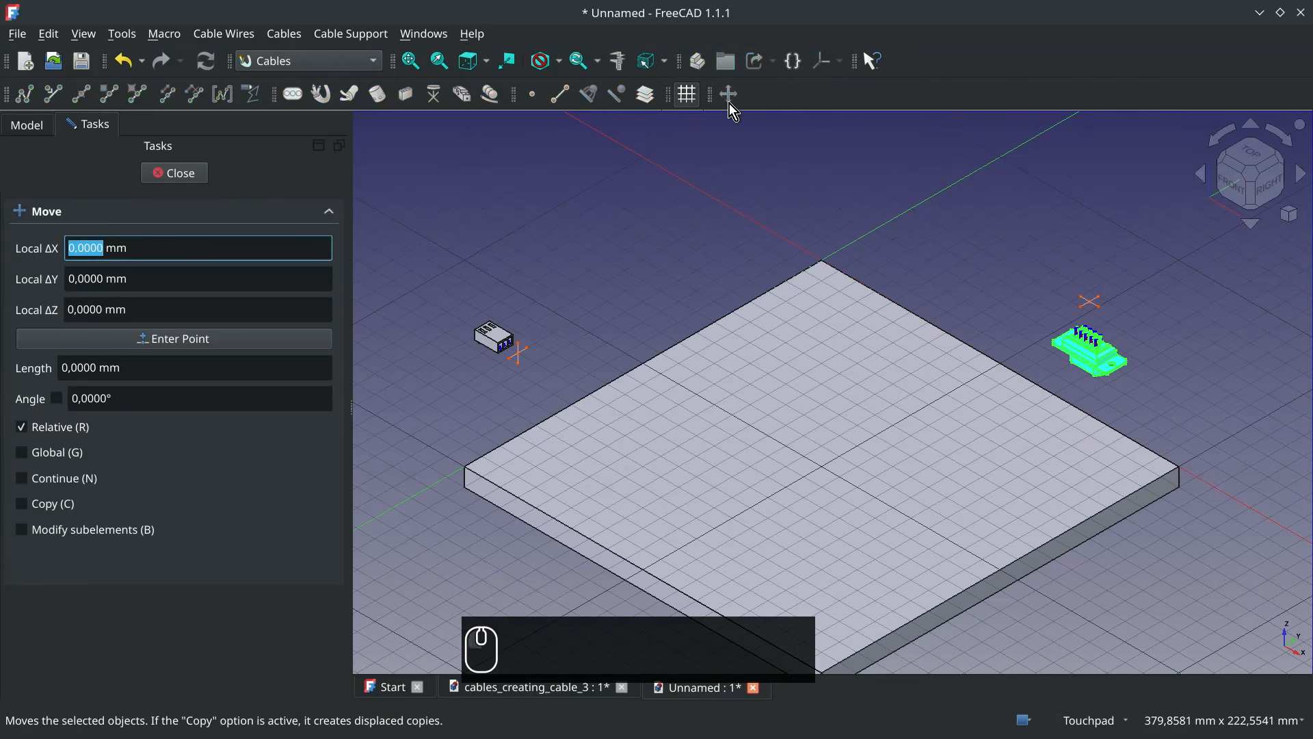
{"action": "left_click", "coordinate": [1088, 299]}
{"action": "type", "text": "y10"}
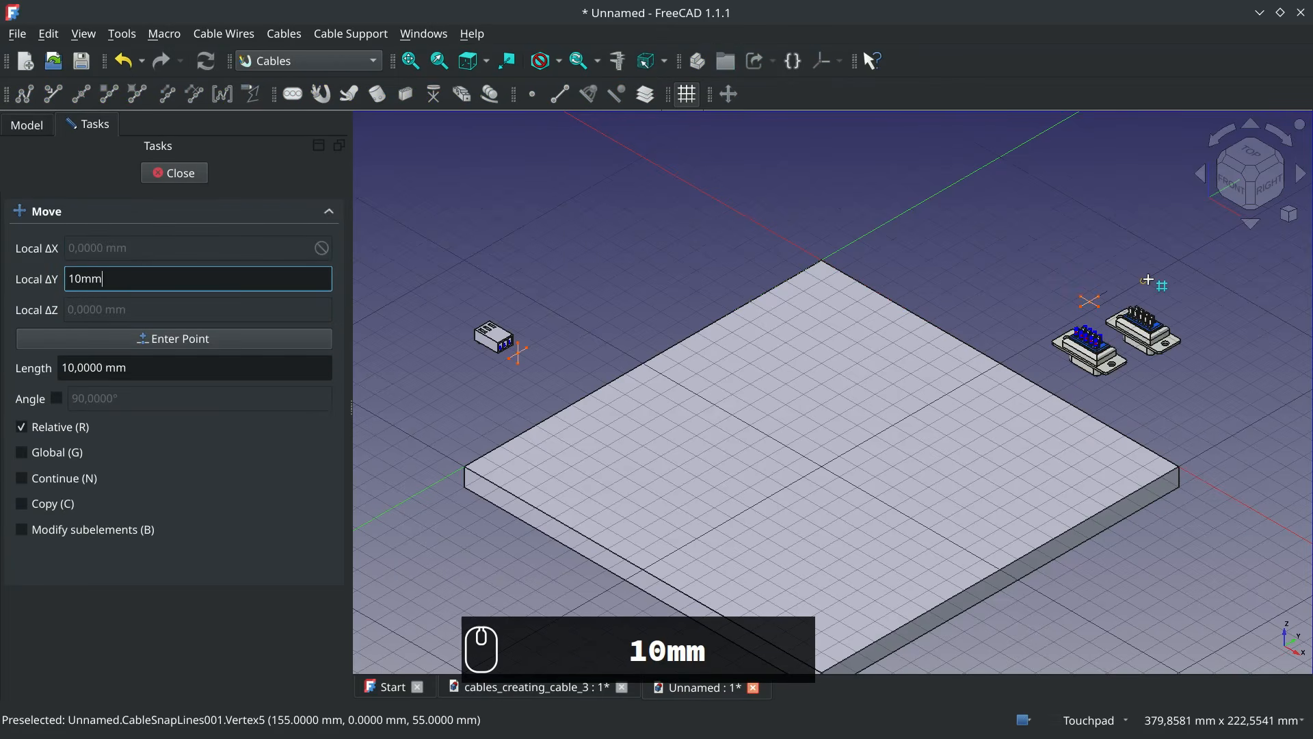
{"action": "type", "text": "mm"}
{"action": "key", "text": "Return"}
Rotate the D-Sub connector 90° about its U axis with Transform so its terminals face the plate
{"action": "right_click", "coordinate": [1148, 281]}
{"action": "left_click", "coordinate": [1101, 412]}
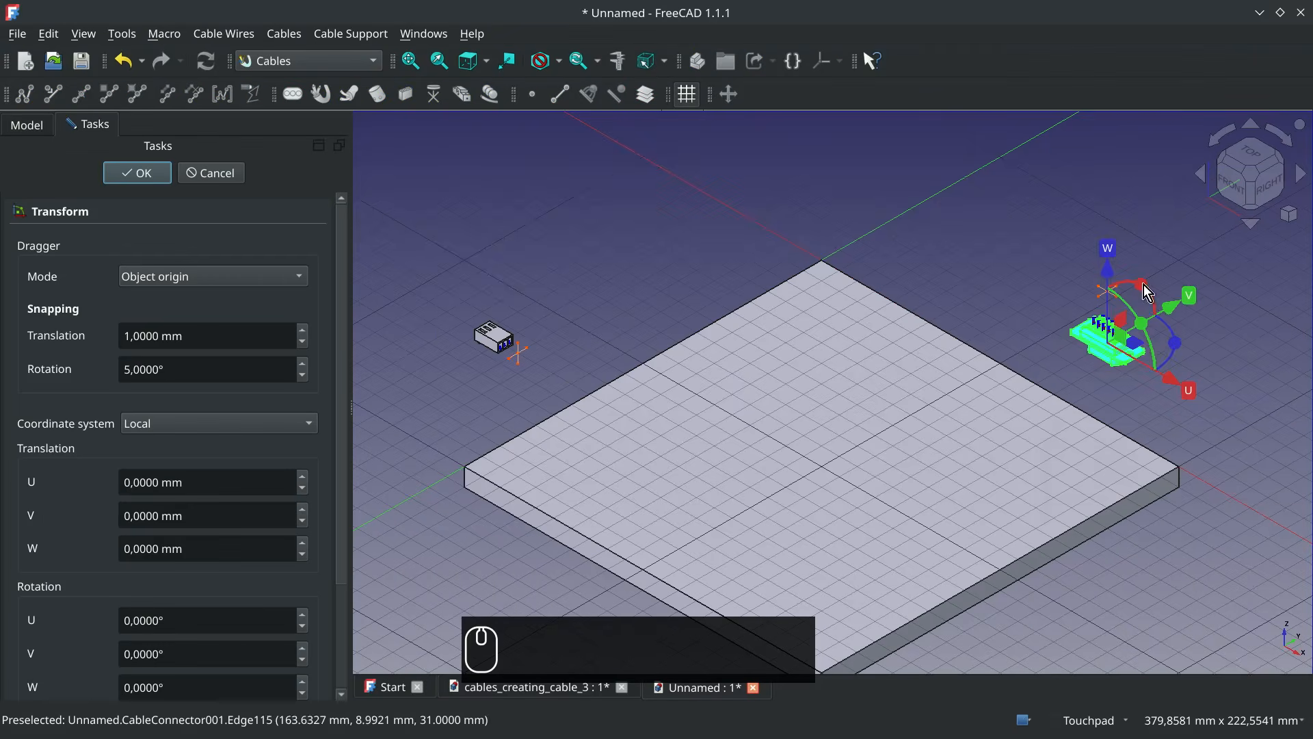
{"action": "left_click_drag", "start_coordinate": [1149, 292], "coordinate": [1094, 316]}
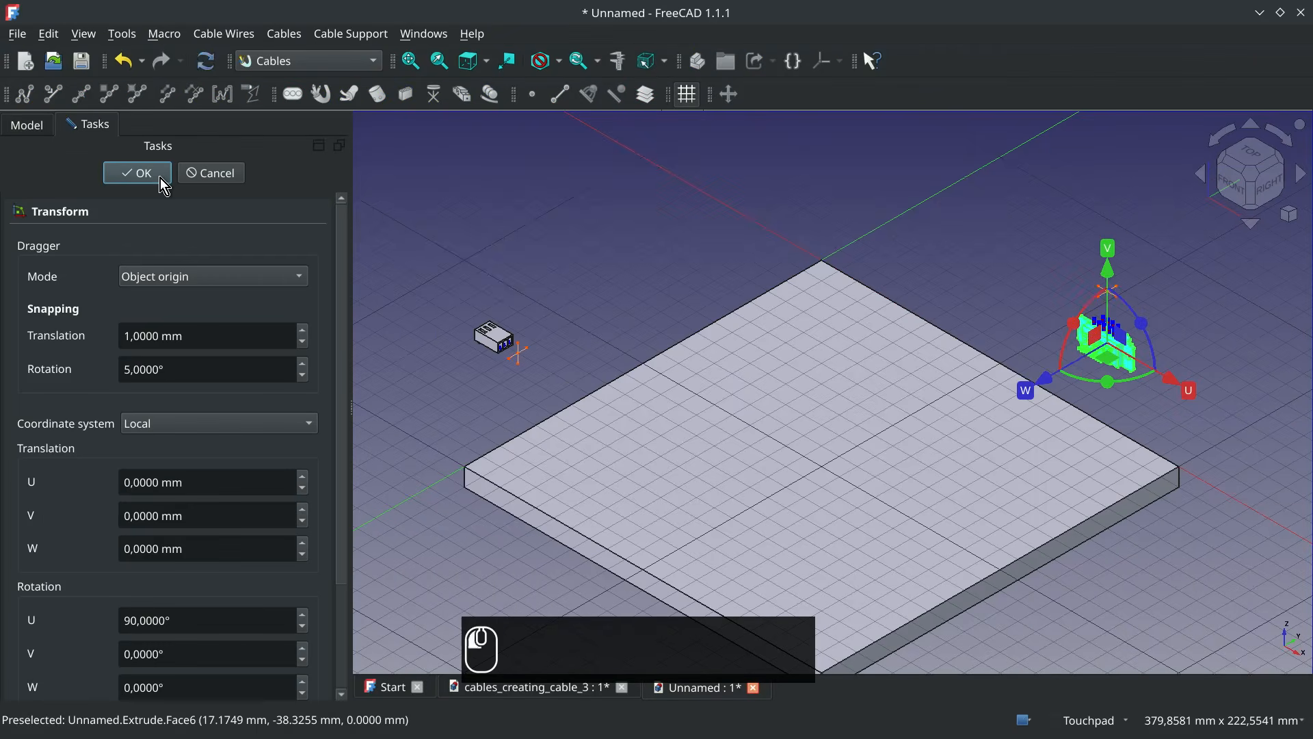
{"action": "left_click", "coordinate": [164, 183]}
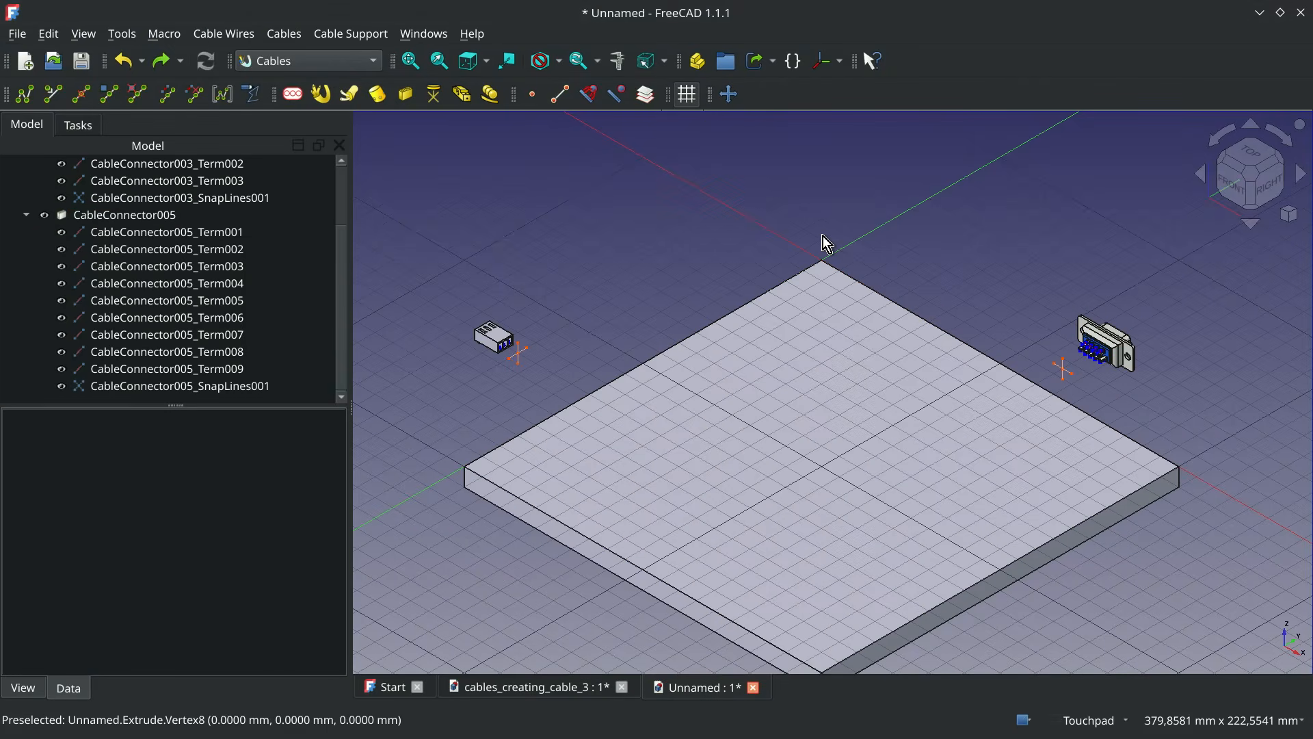
Rename the D-Sub connector as DB9
{"action": "left_click", "coordinate": [125, 215]}
{"action": "key", "text": "F2"}
{"action": "type", "text": "DB9"}
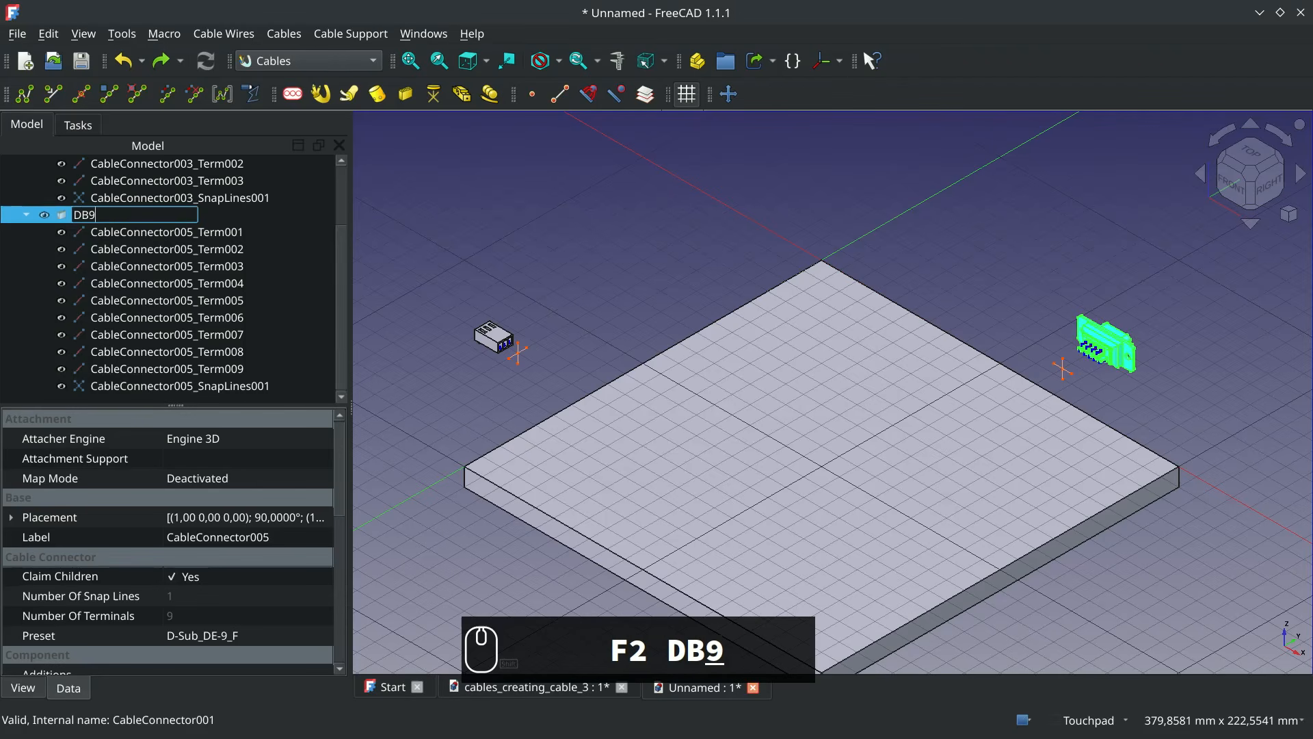
{"action": "key", "text": "Return"}
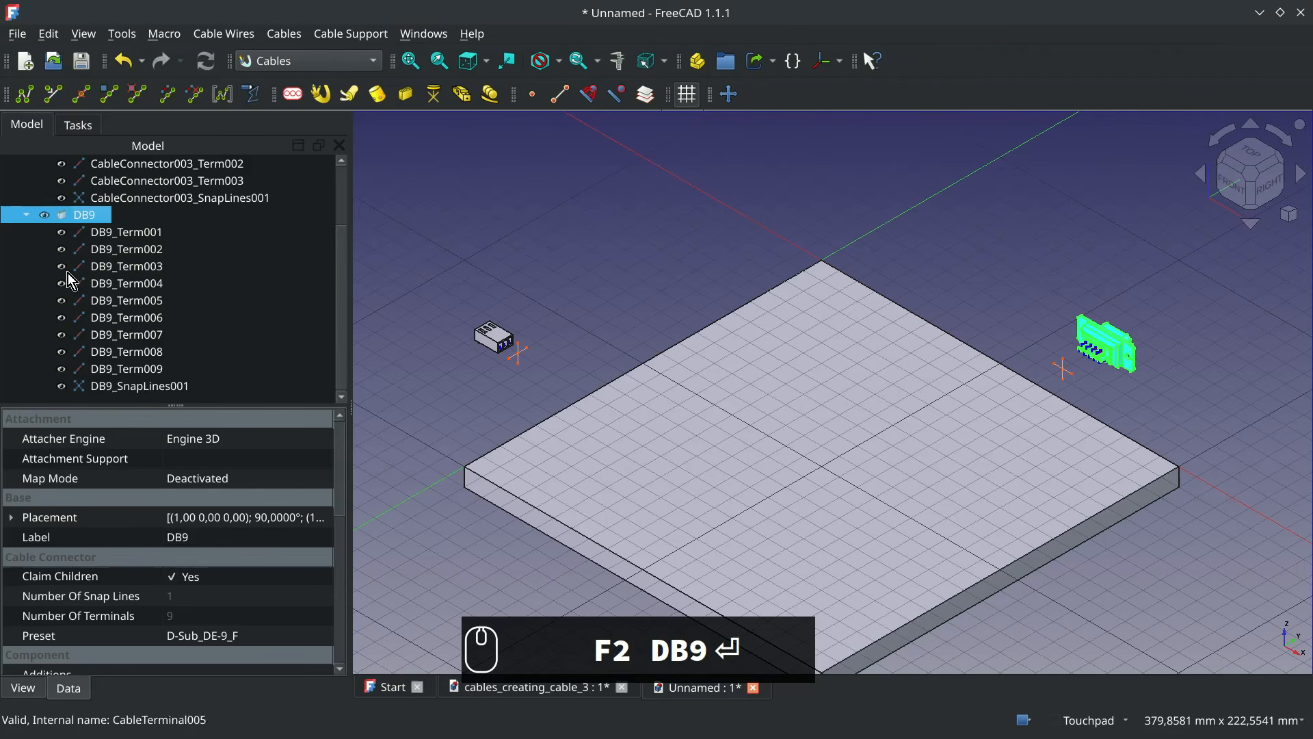
Rename the three-terminal Molex connector as Molex
{"action": "left_click", "coordinate": [26, 216]}
{"action": "left_click", "coordinate": [115, 216]}
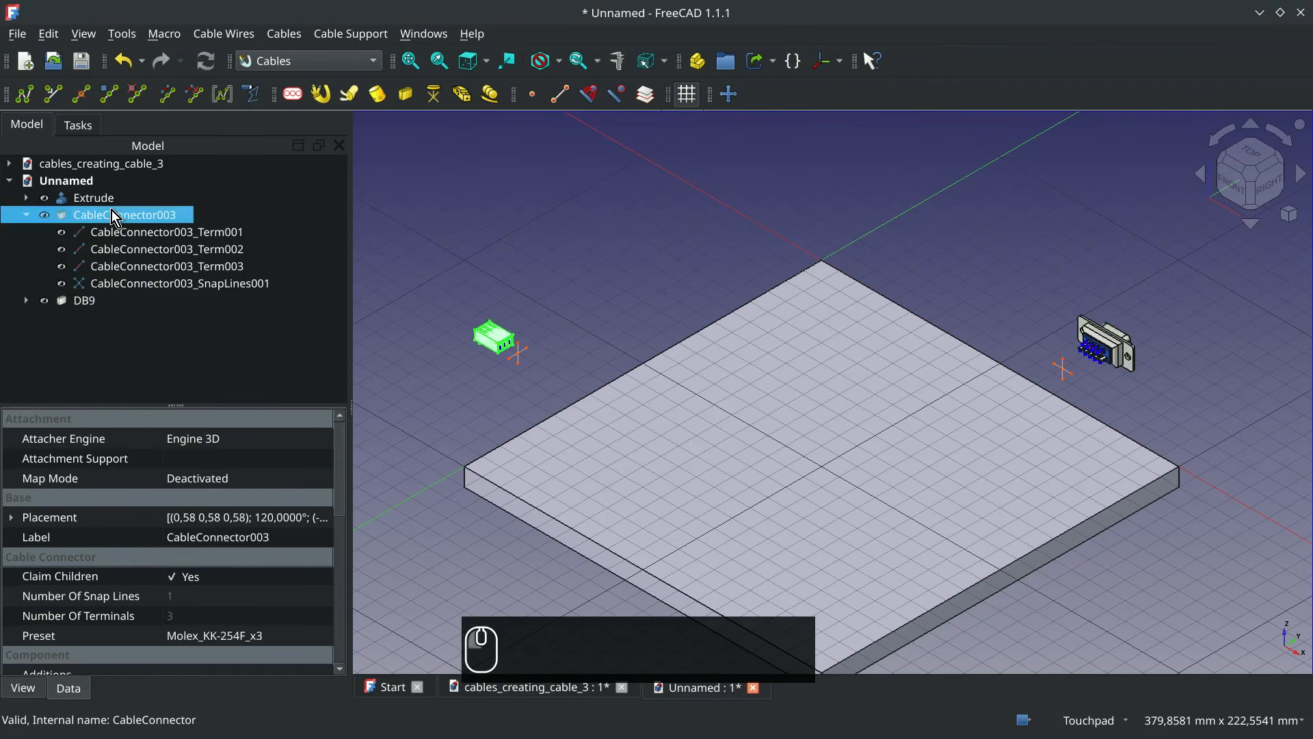
{"action": "key", "text": "F2"}
{"action": "type", "text": "Molex"}
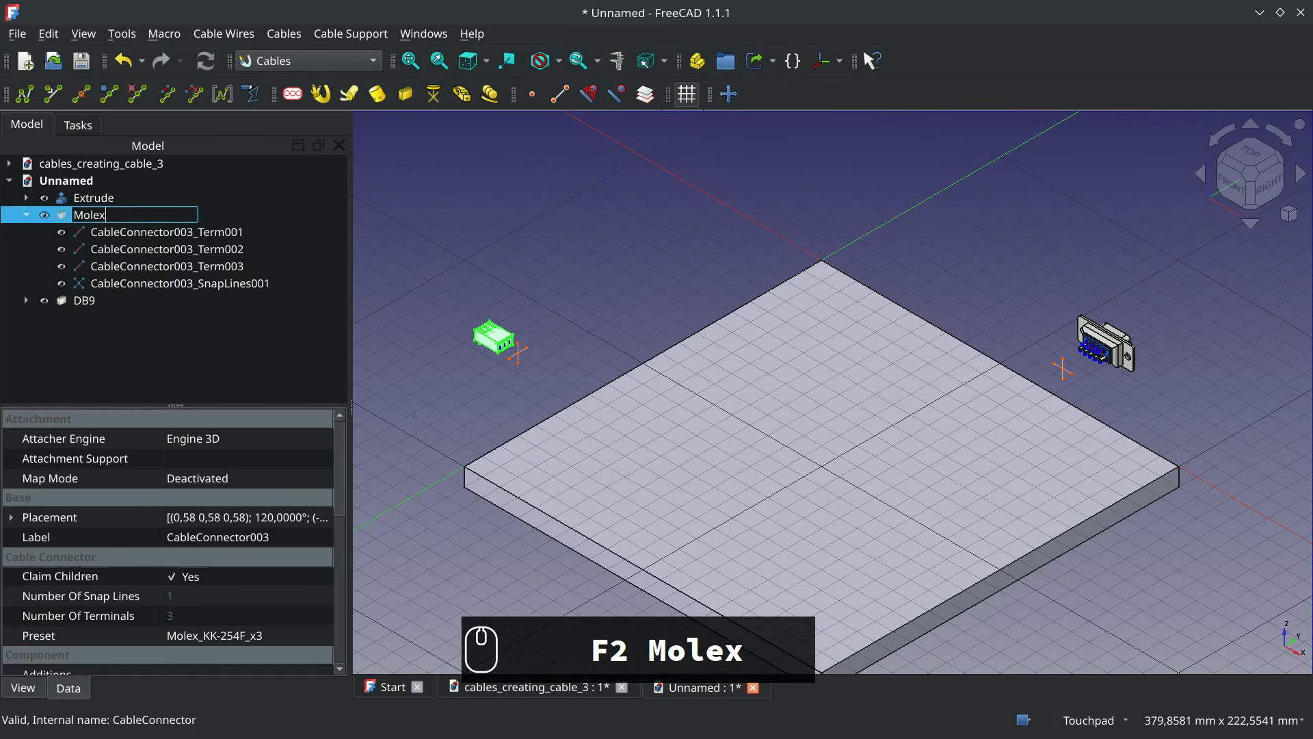
{"action": "key", "text": "Return"}
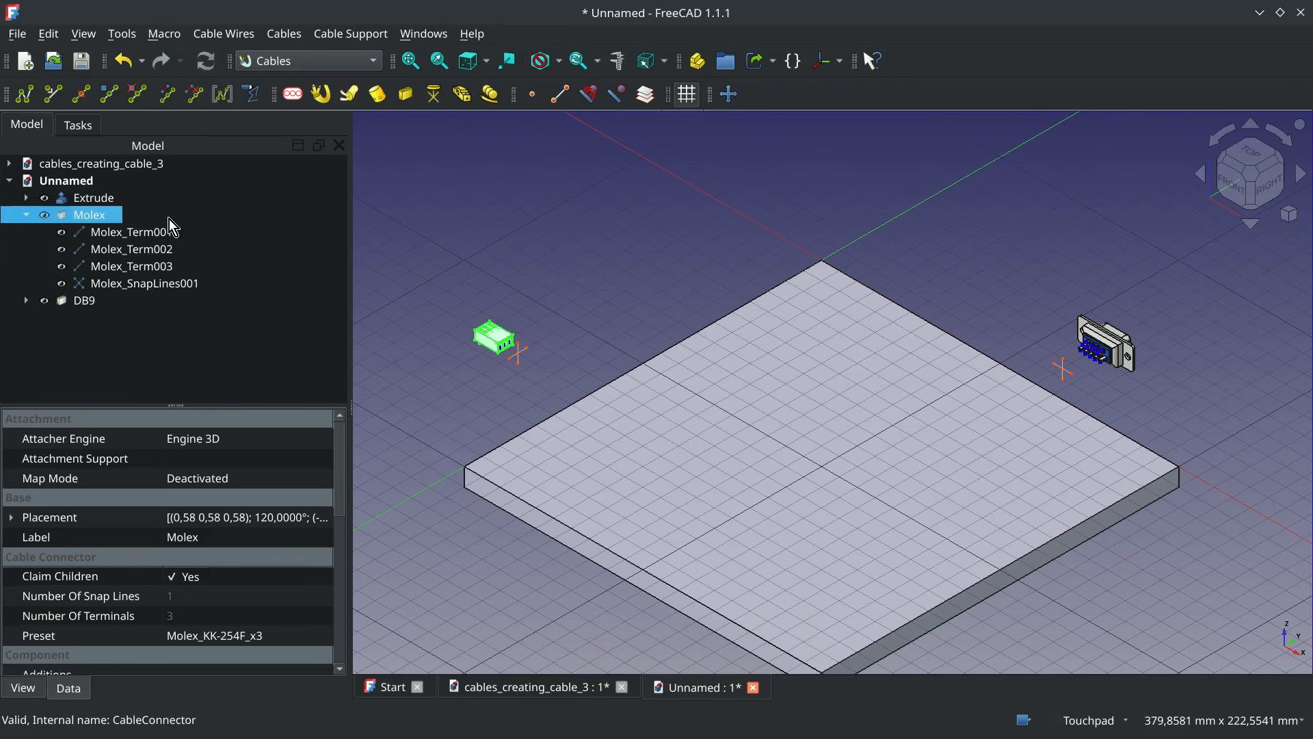
{"action": "left_click", "coordinate": [811, 233]}
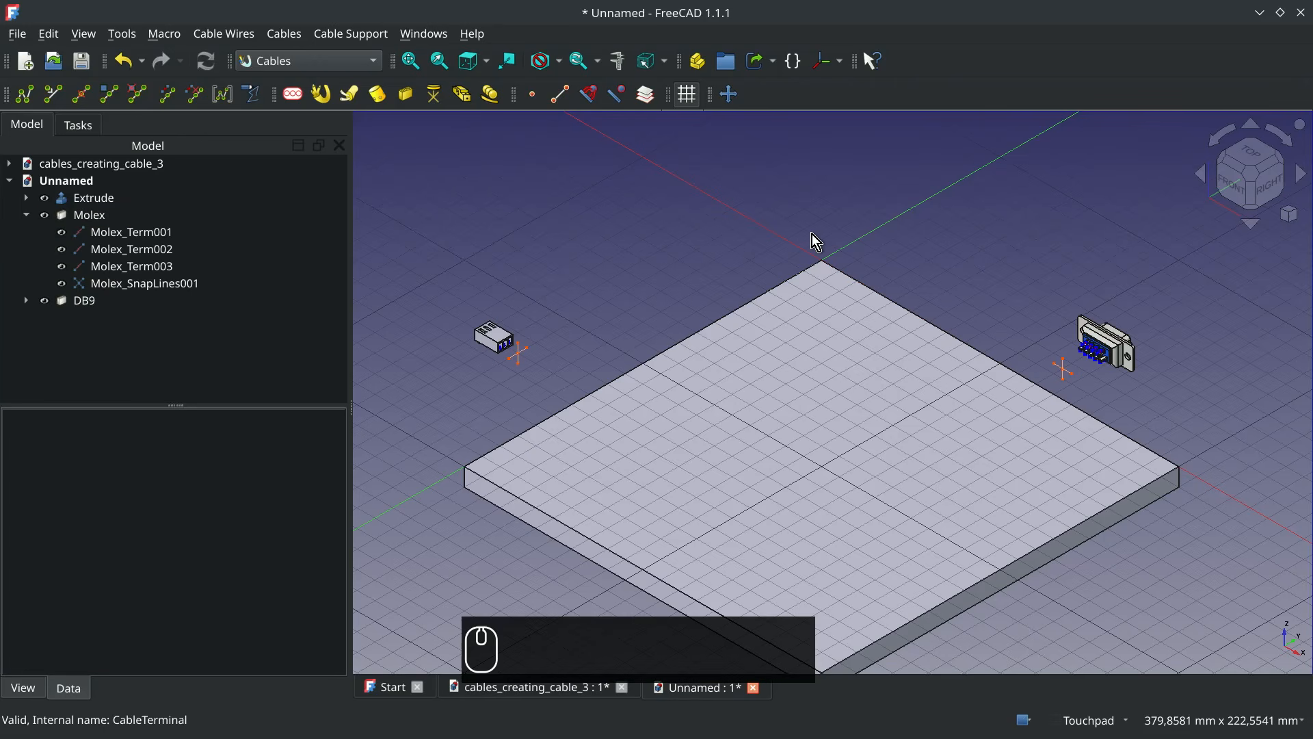
Place a cable connector with the Clamp_Saddle-D05 preset on the plate's upper face, close to the Molex connector
{"action": "left_click", "coordinate": [609, 469]}
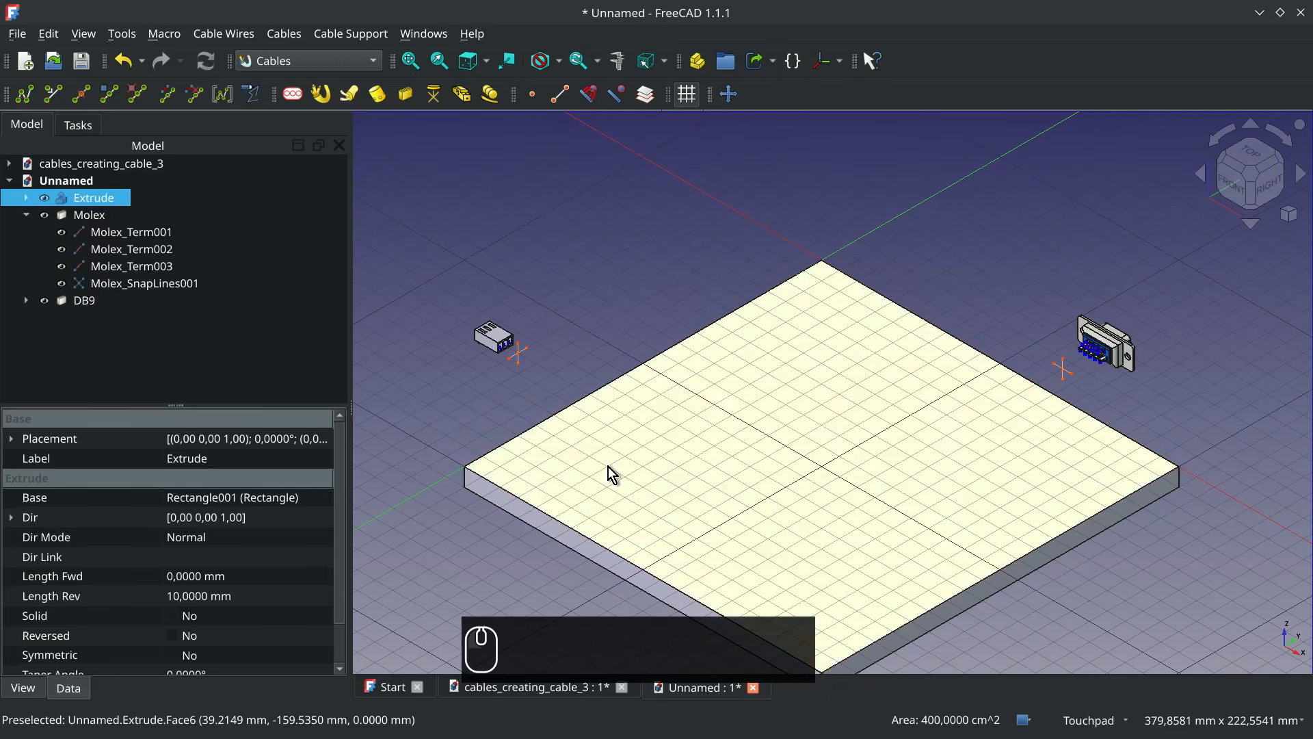
{"action": "left_click", "coordinate": [405, 92]}
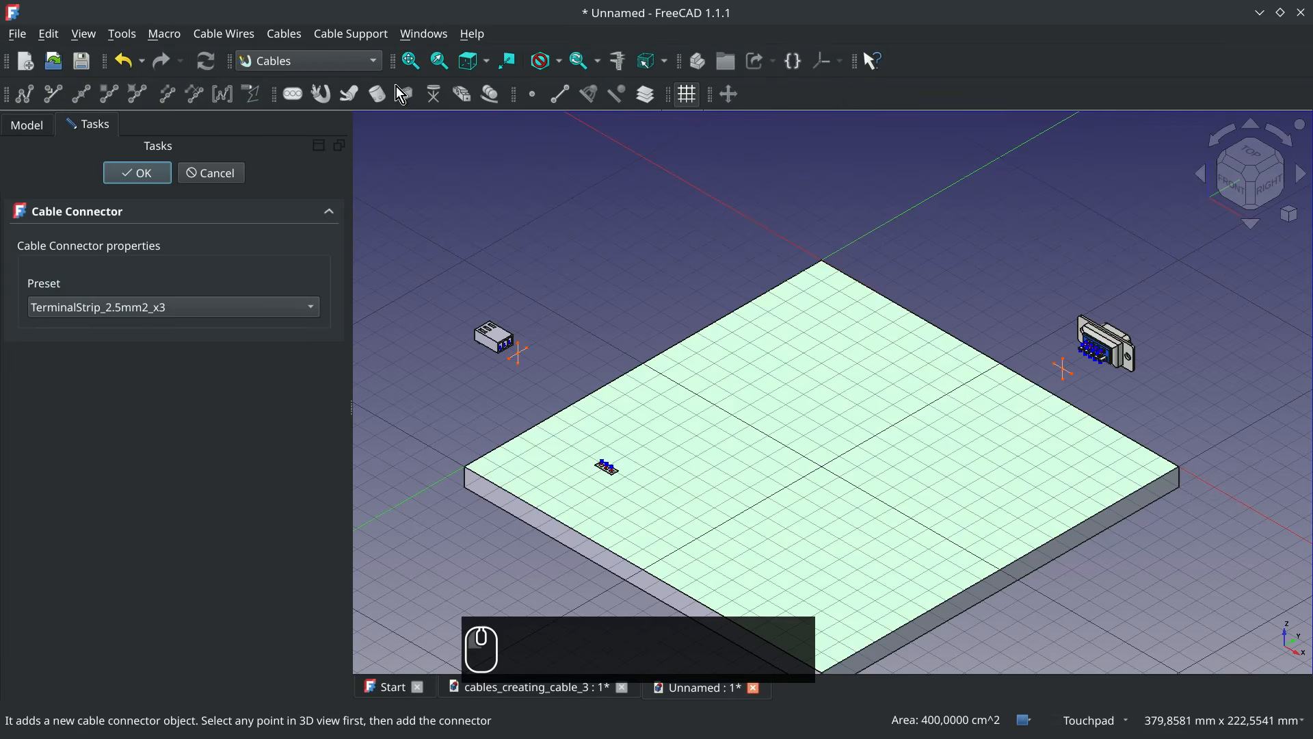
{"action": "left_click", "coordinate": [207, 301]}
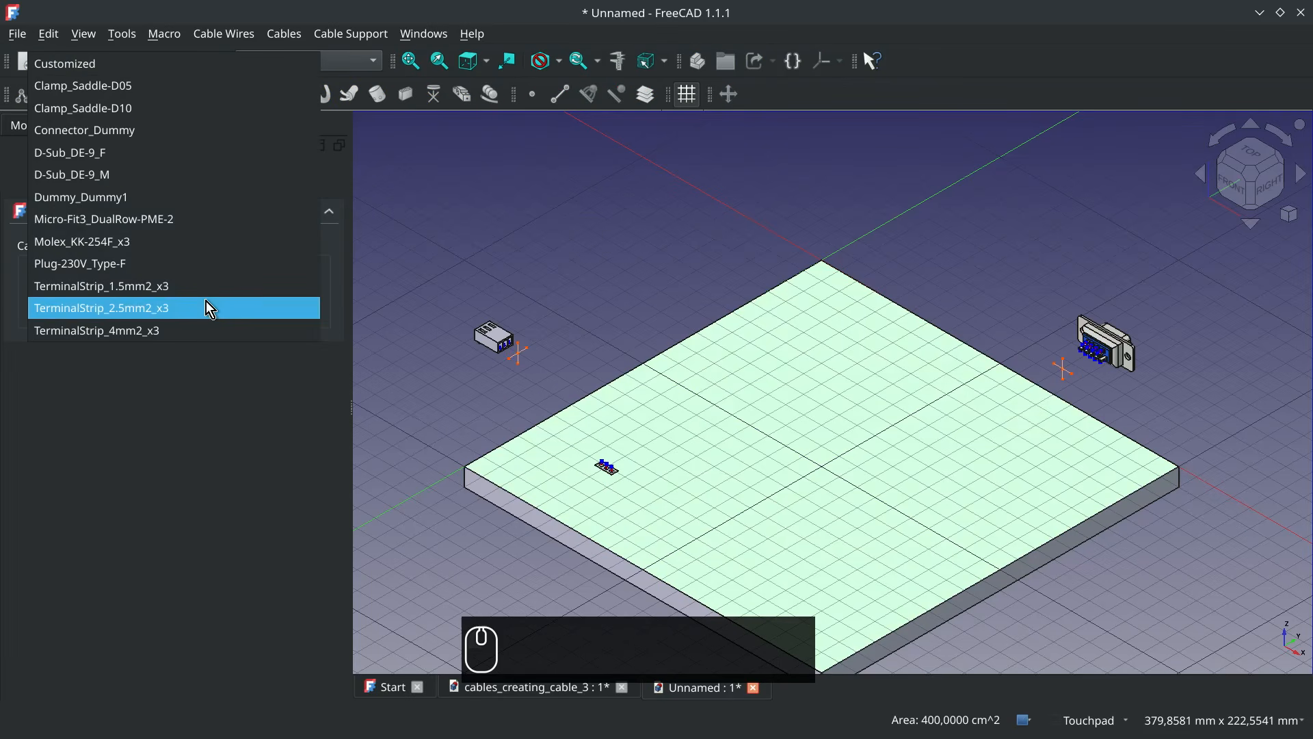
{"action": "left_click", "coordinate": [170, 85]}
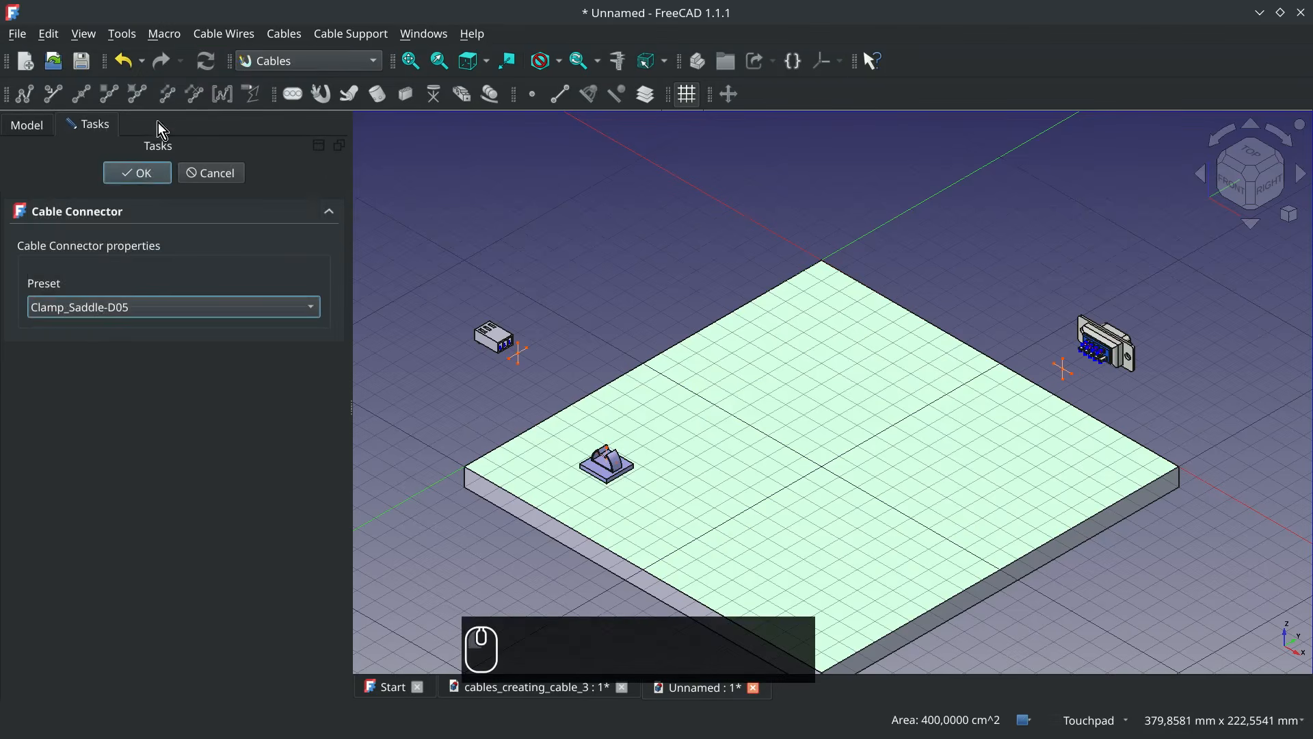
{"action": "left_click", "coordinate": [136, 169]}
Add a second Clamp_Saddle-D05 clamp on the plate, between the first clamp and the plate's front corner
{"action": "left_click", "coordinate": [706, 527]}
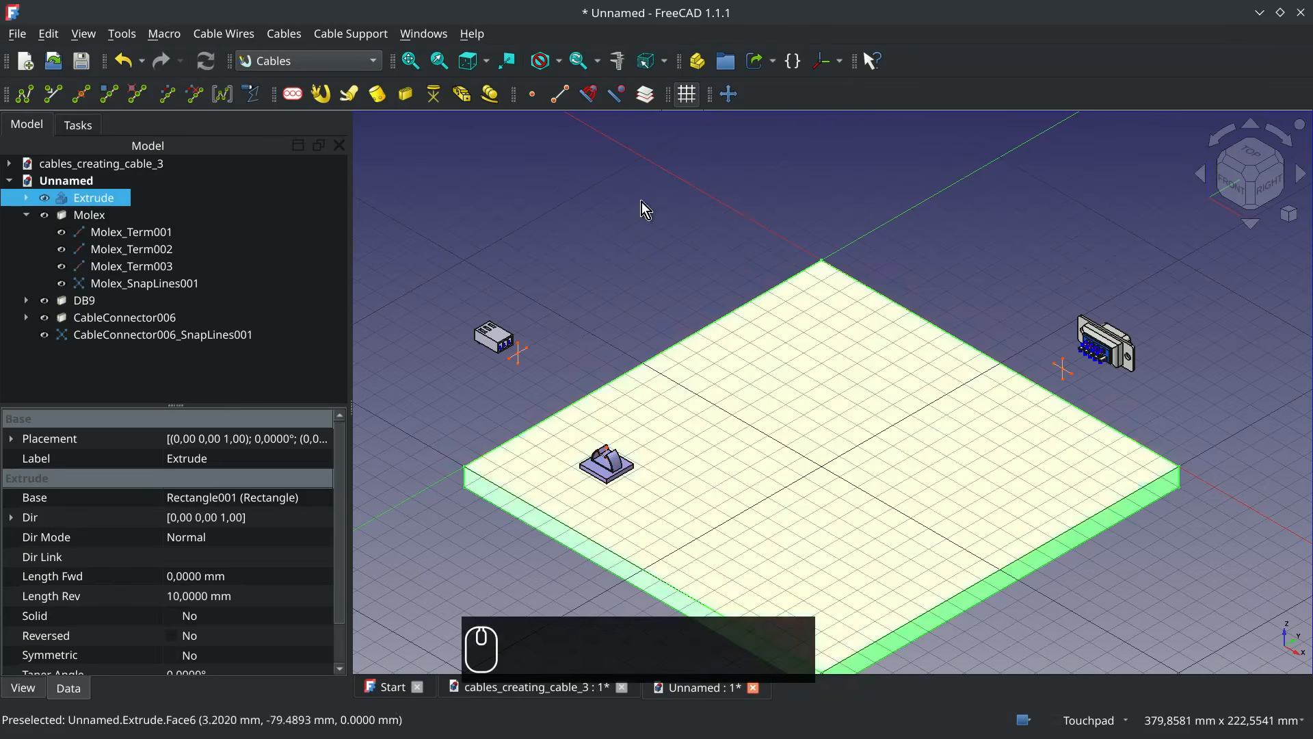
{"action": "left_click", "coordinate": [405, 92]}
{"action": "left_click", "coordinate": [149, 296]}
{"action": "left_click", "coordinate": [122, 87]}
{"action": "left_click", "coordinate": [136, 169]}
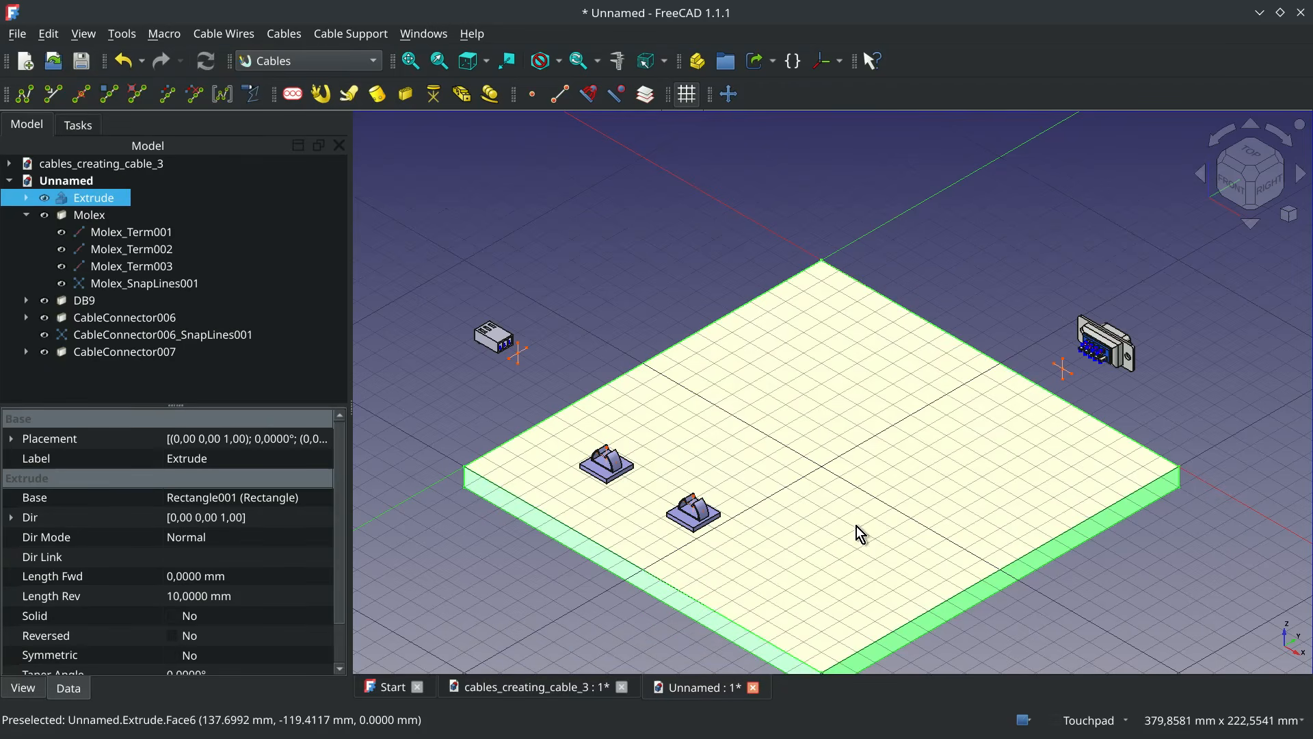
Add a third Clamp_Saddle-D05 clamp on the DB9 side of the plate, toward its front corner
{"action": "left_click", "coordinate": [877, 540]}
{"action": "left_click", "coordinate": [406, 93]}
{"action": "left_click", "coordinate": [149, 307]}
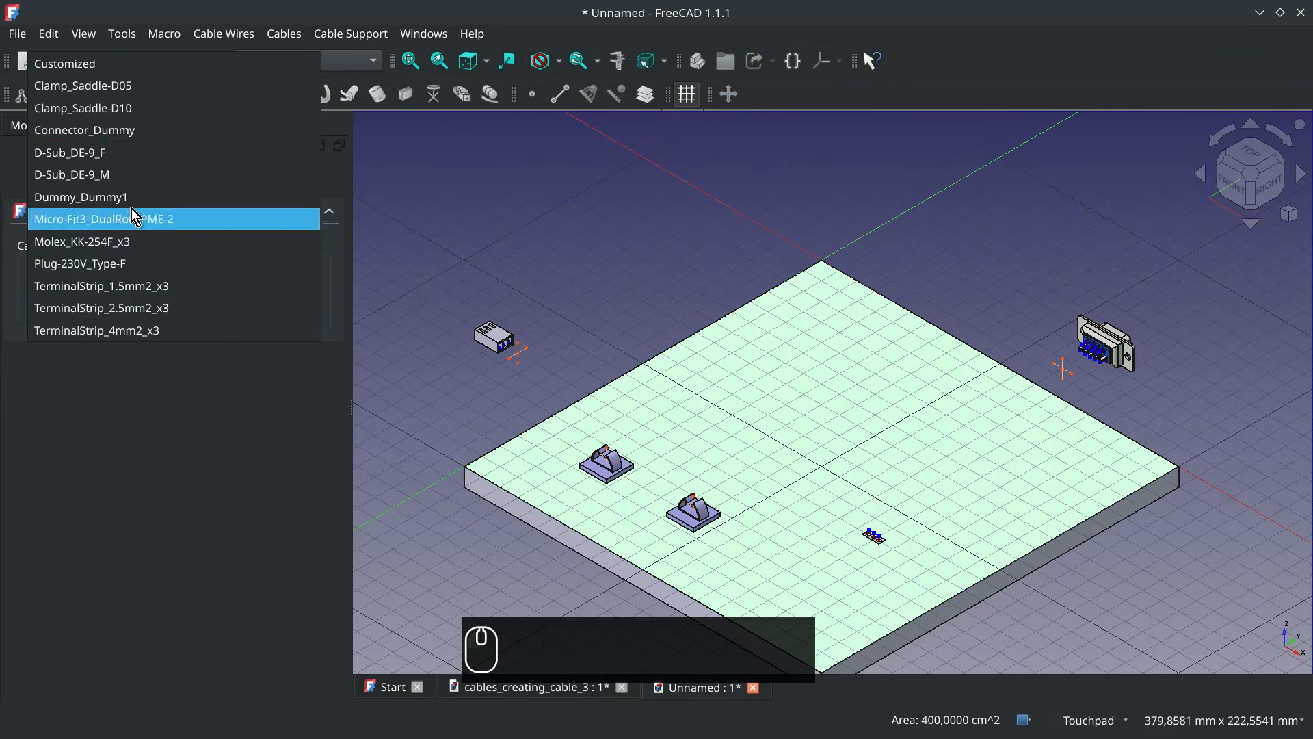
{"action": "left_click", "coordinate": [138, 85]}
{"action": "left_click", "coordinate": [144, 173]}
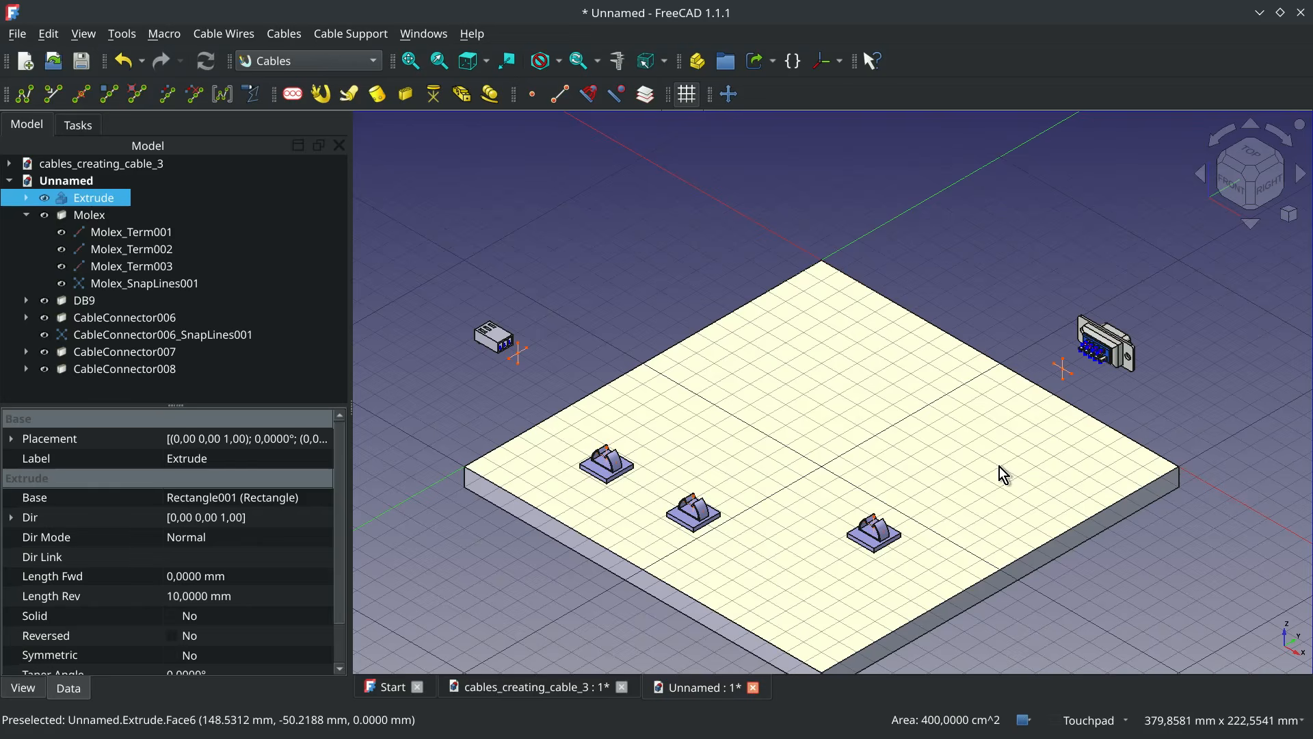
Add a fourth Clamp_Saddle-D05 clamp on the plate, close to the DB9 connector
{"action": "left_click", "coordinate": [1004, 474]}
{"action": "left_click", "coordinate": [406, 94]}
{"action": "left_click", "coordinate": [150, 306]}
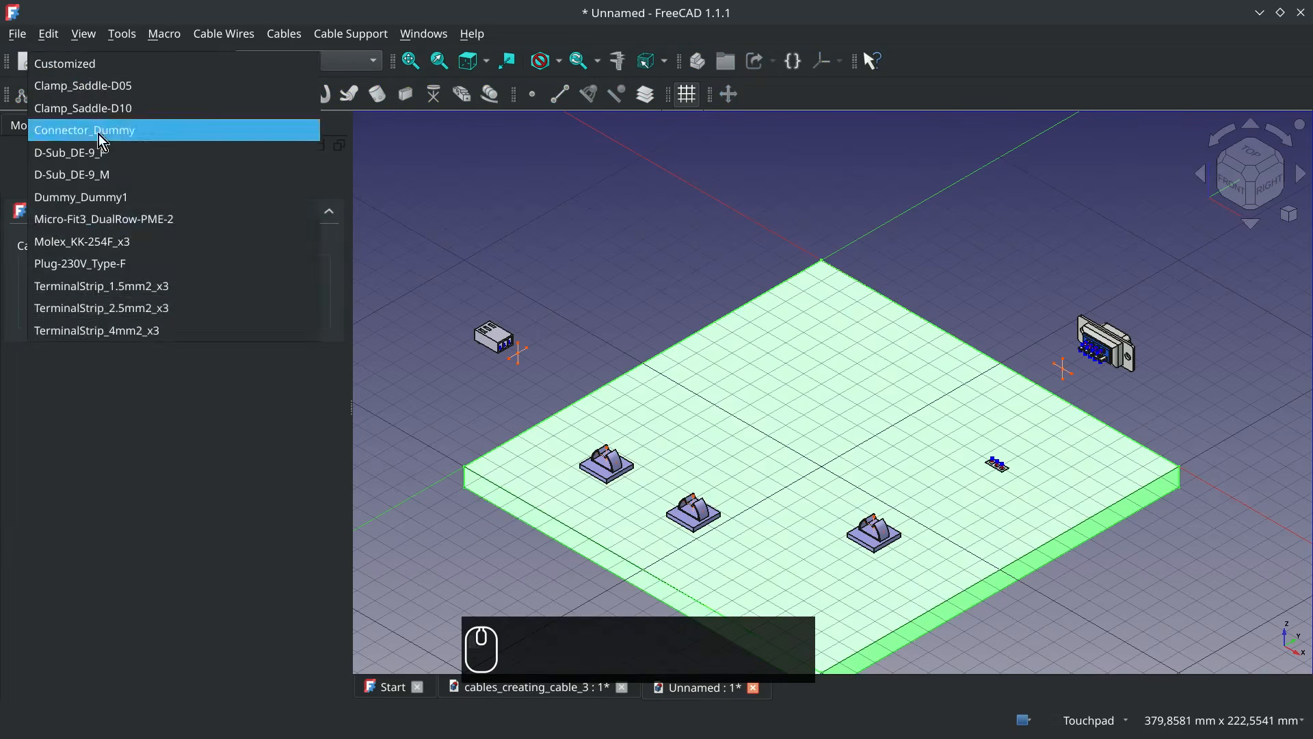
{"action": "left_click", "coordinate": [137, 84]}
{"action": "left_click", "coordinate": [140, 173]}
{"action": "left_click", "coordinate": [826, 242]}
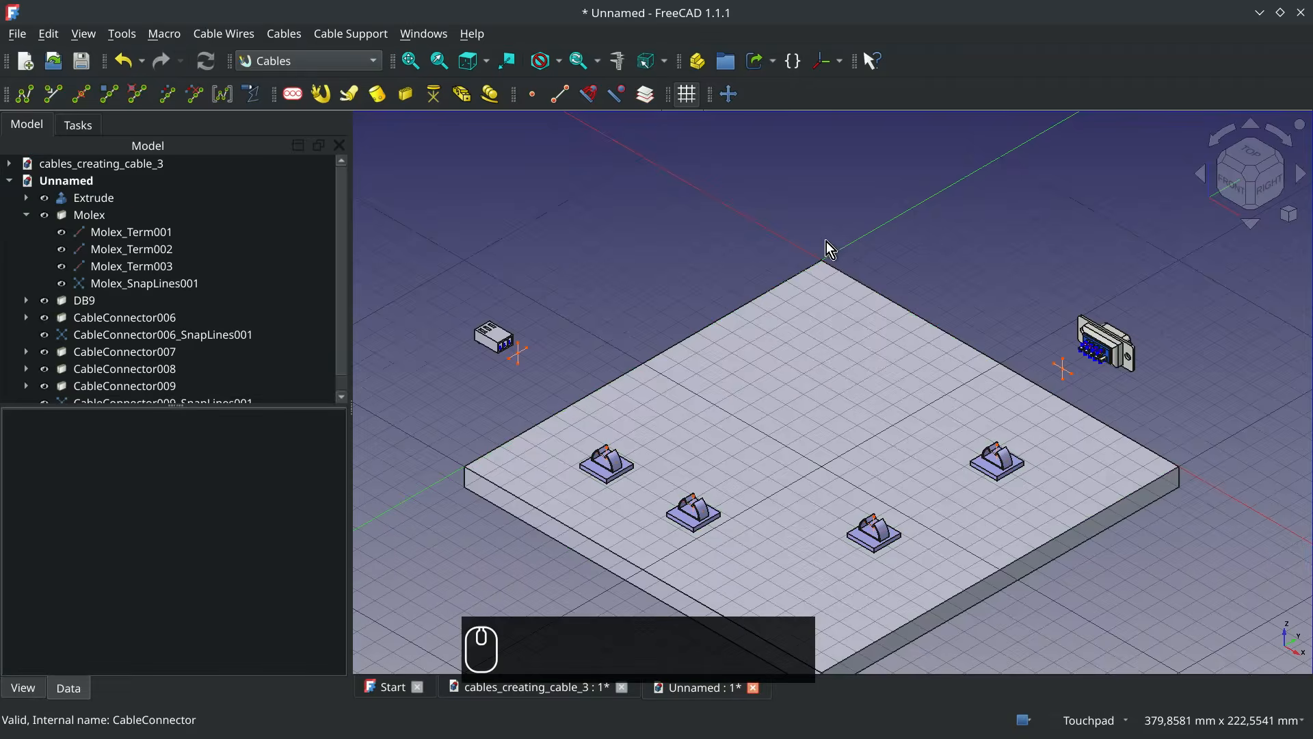
Rotate the clamp nearest the Molex connector 90° about its W axis with Transform
{"action": "right_click", "coordinate": [613, 488]}
{"action": "left_click", "coordinate": [684, 400]}
{"action": "left_click_drag", "start_coordinate": [673, 457], "coordinate": [597, 326]}
{"action": "left_click", "coordinate": [141, 173]}
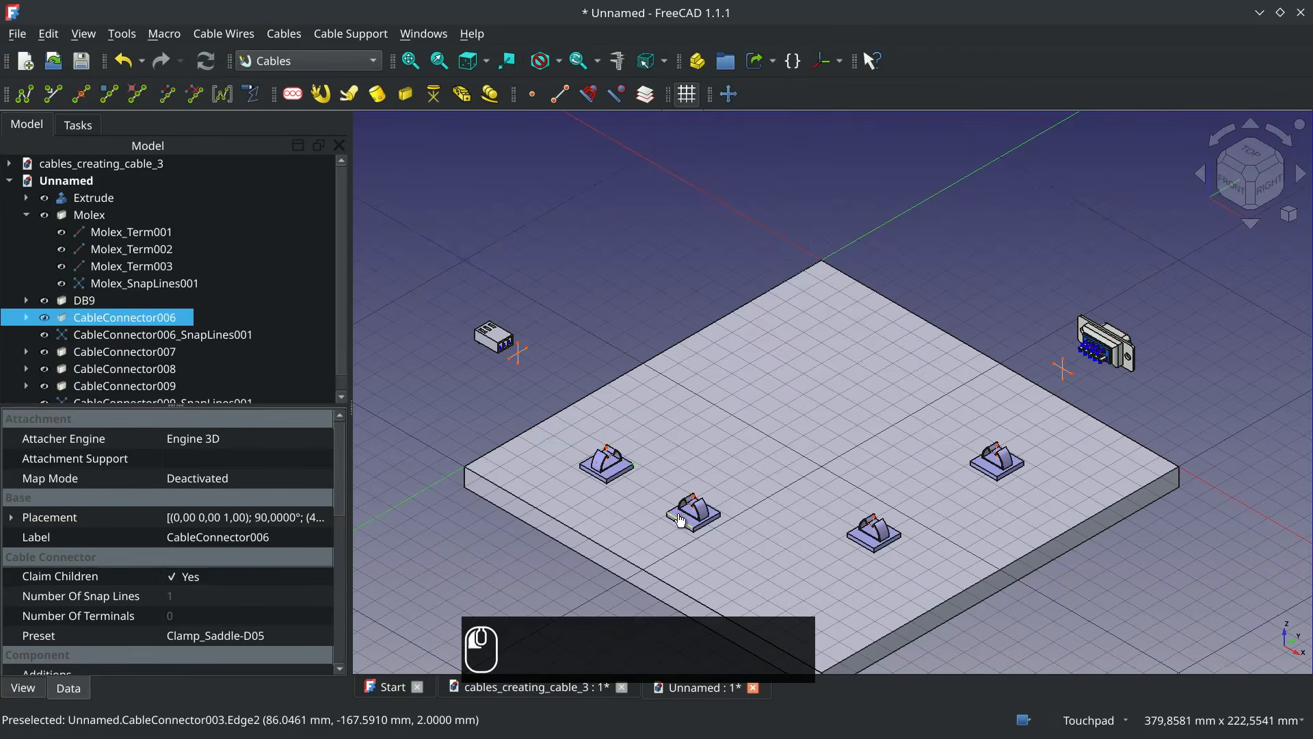
Rotate the second clamp about its W axis with Transform to match the first clamp's orientation
{"action": "right_click", "coordinate": [684, 513]}
{"action": "left_click", "coordinate": [737, 396]}
{"action": "left_click_drag", "start_coordinate": [773, 535], "coordinate": [727, 393]}
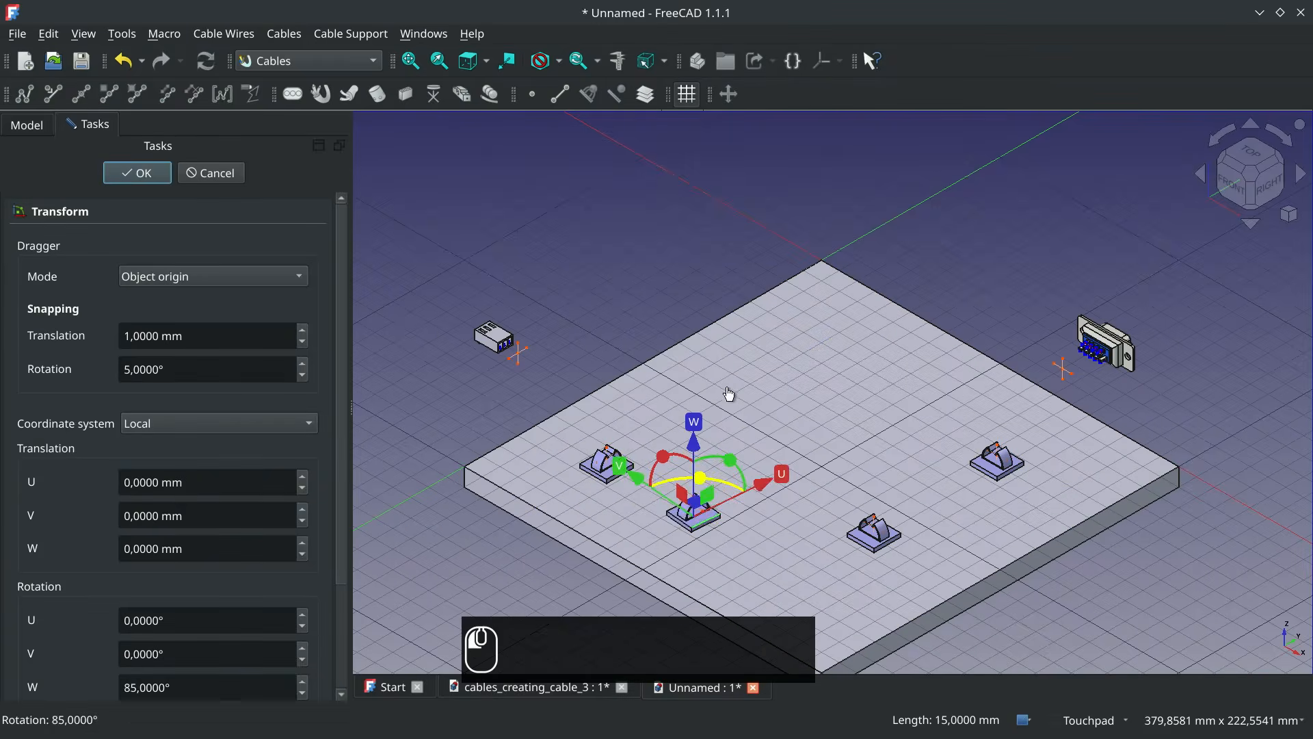
{"action": "left_click", "coordinate": [137, 173]}
{"action": "left_click", "coordinate": [825, 242]}
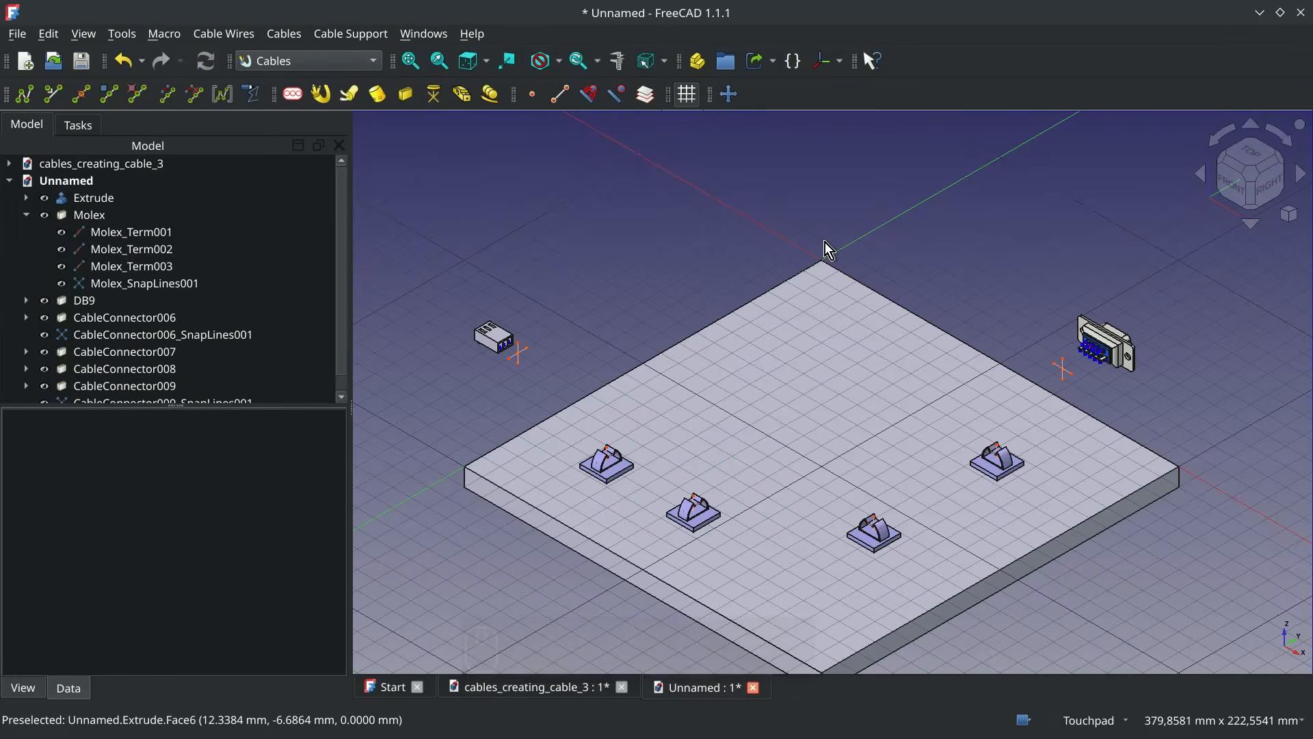
Create a WireFlex from the Molex connector's snap point through the snap points of all four clamps to the DB9 connector's snap point
{"action": "left_click", "coordinate": [1258, 204]}
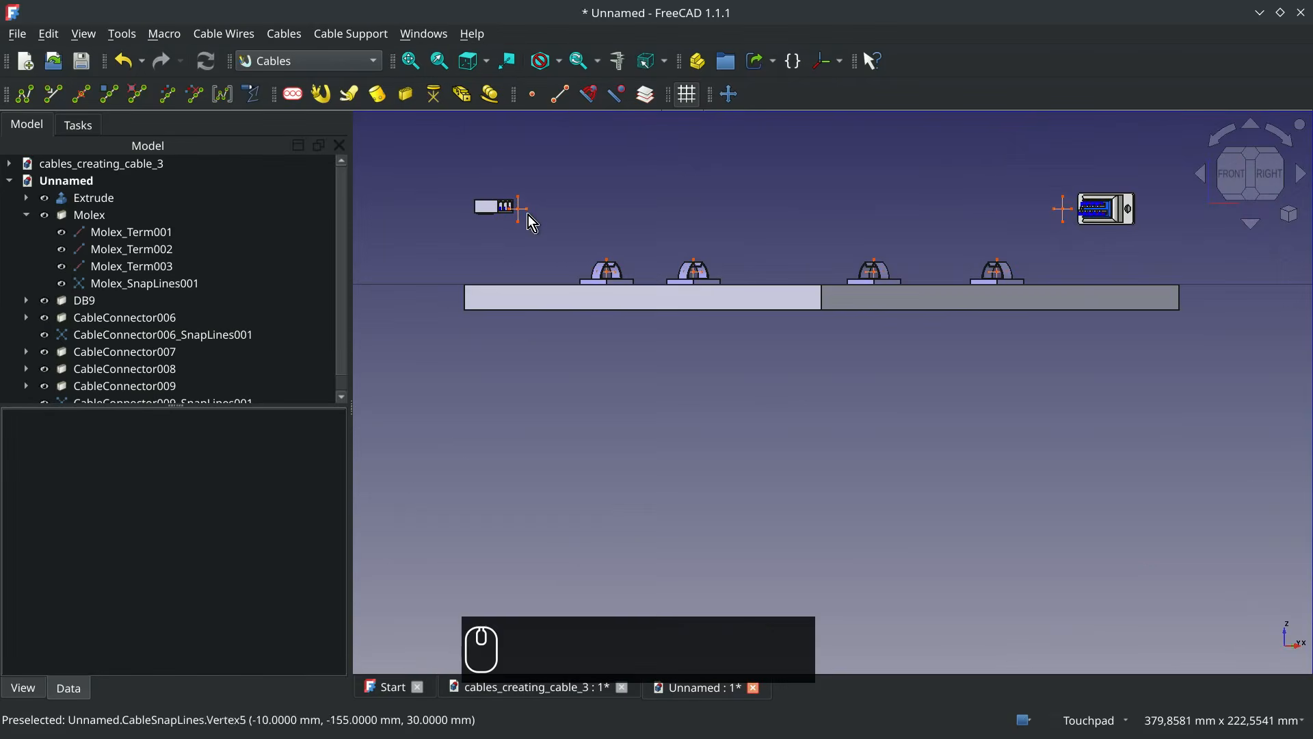
{"action": "scroll", "coordinate": [531, 200], "scroll_direction": "up", "scroll_amount": 4}
{"action": "left_click", "coordinate": [511, 212]}
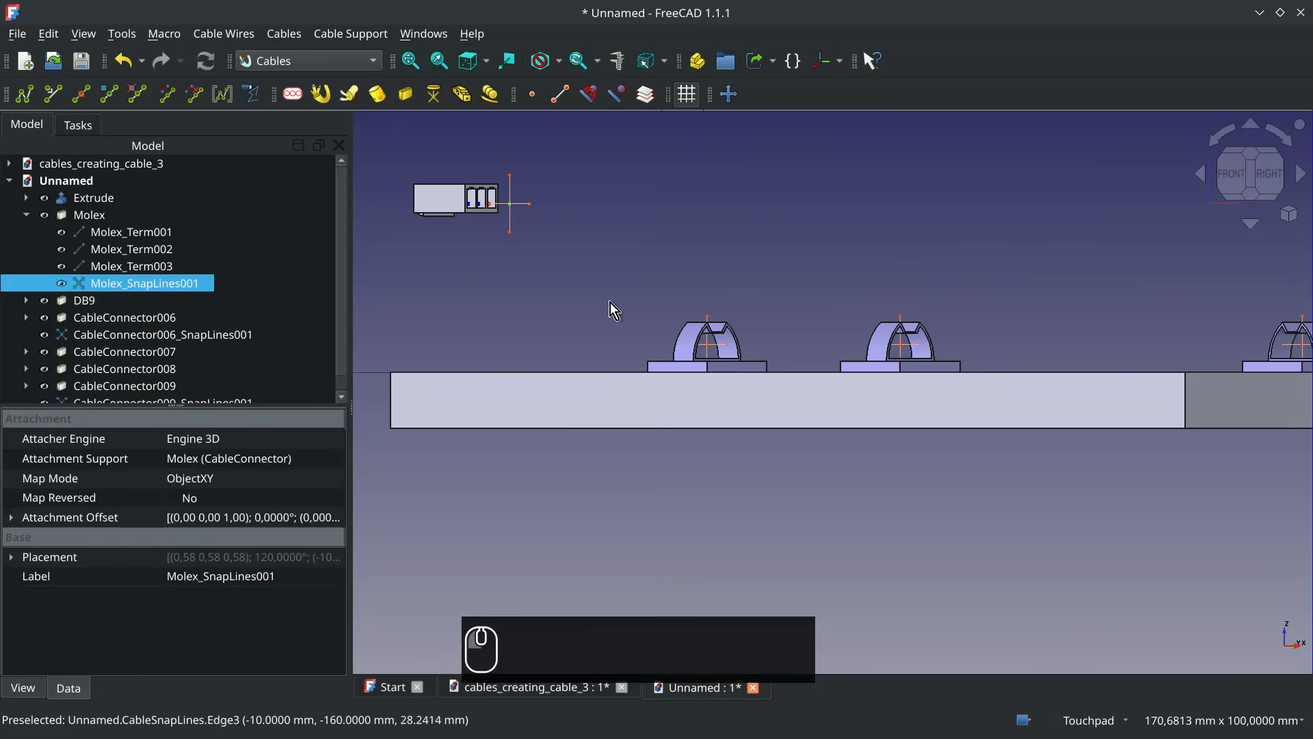
{"action": "left_click", "coordinate": [711, 346], "text": "ctrl"}
{"action": "left_click", "coordinate": [901, 346], "text": "ctrl"}
{"action": "middle_click_drag", "start_coordinate": [1222, 343], "coordinate": [876, 352], "text": "shift"}
{"action": "left_click", "coordinate": [957, 353], "text": "ctrl"}
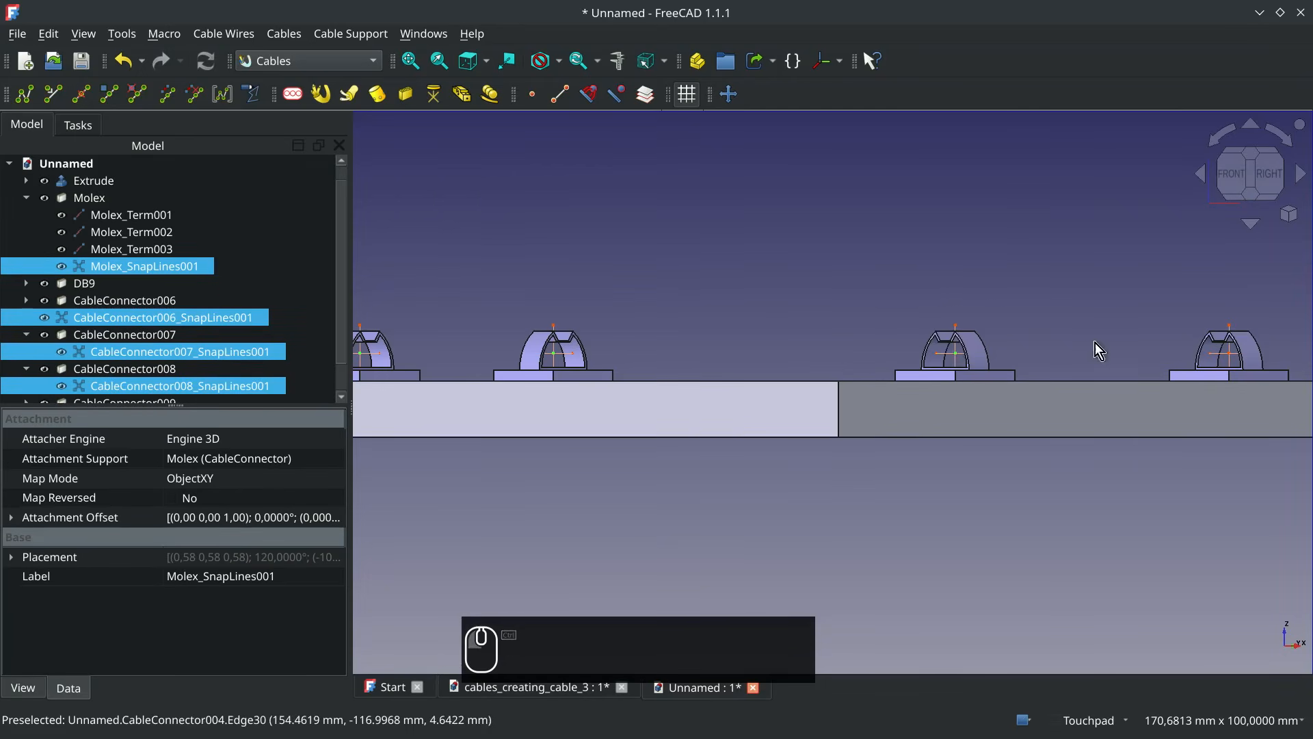
{"action": "middle_click_drag", "start_coordinate": [1094, 343], "coordinate": [659, 366], "text": "shift"}
{"action": "left_click", "coordinate": [913, 241], "text": "ctrl"}
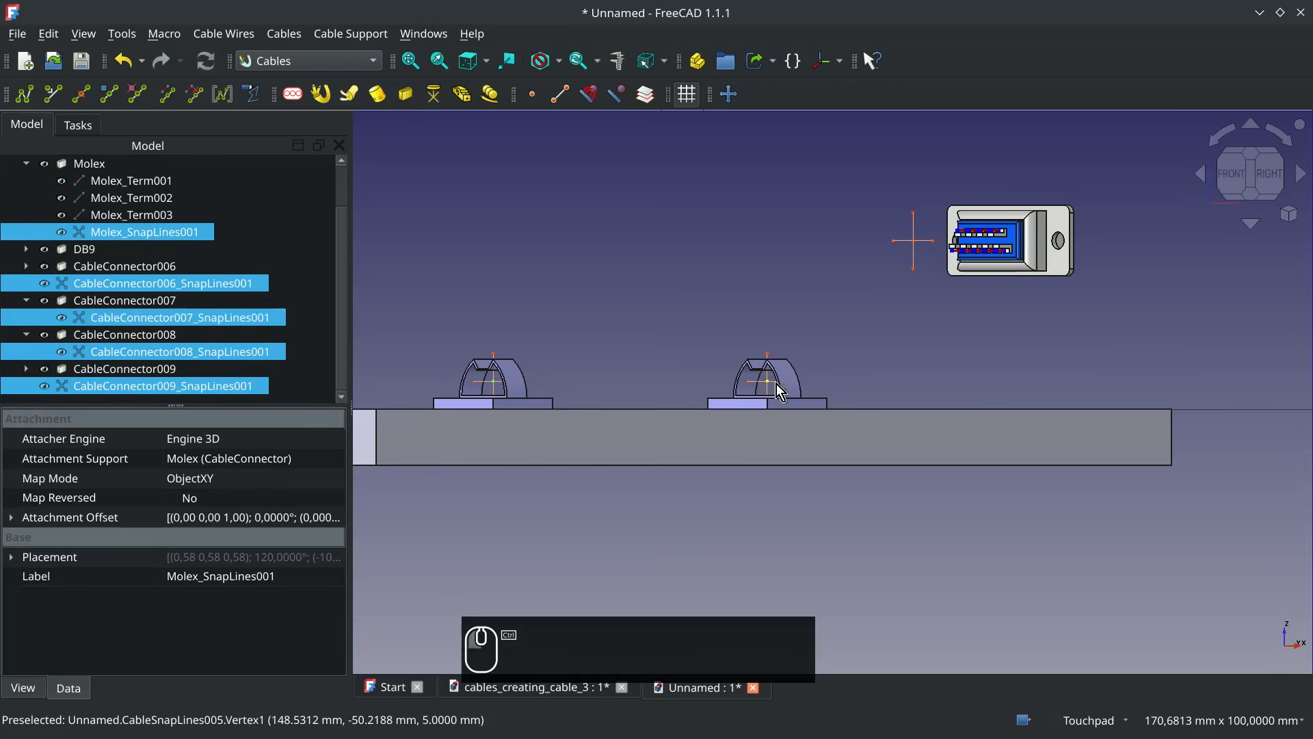
{"action": "scroll", "coordinate": [553, 264], "scroll_direction": "down", "scroll_amount": 5}
{"action": "middle_click_drag", "start_coordinate": [553, 265], "coordinate": [886, 376], "text": "shift"}
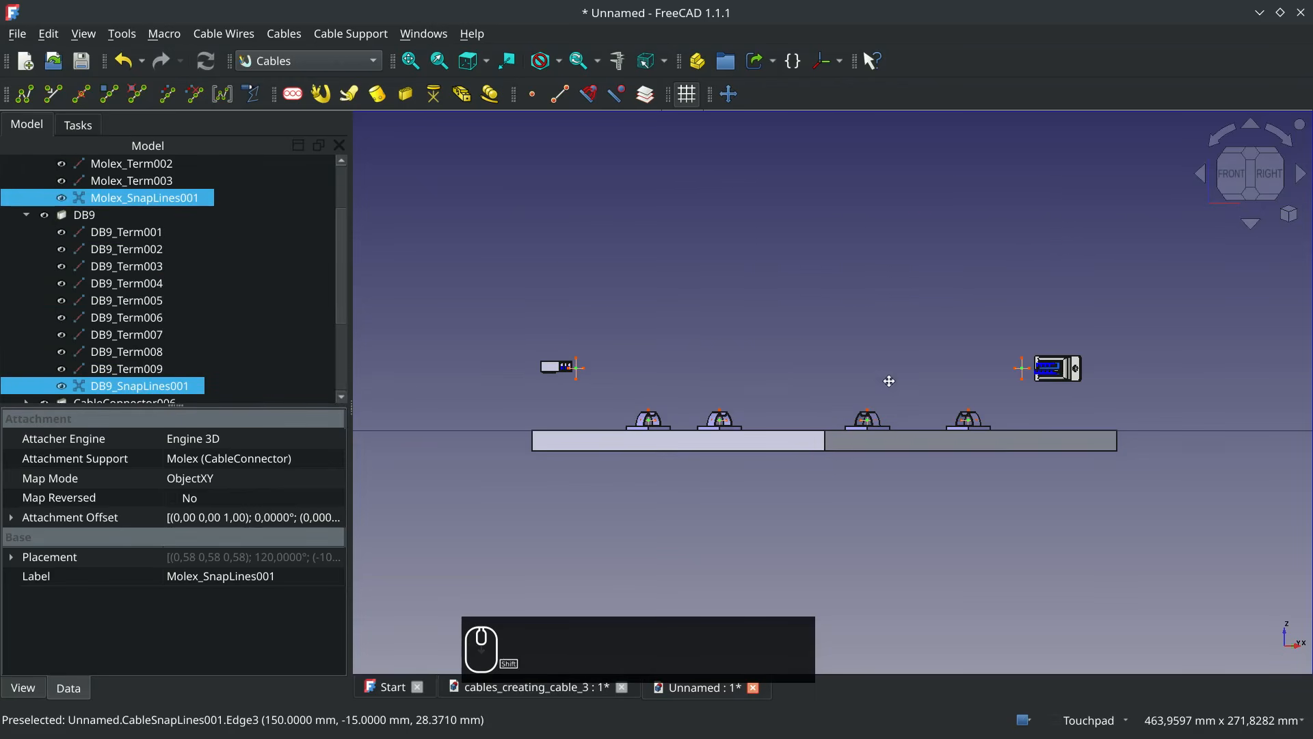
{"action": "left_click", "coordinate": [26, 96]}
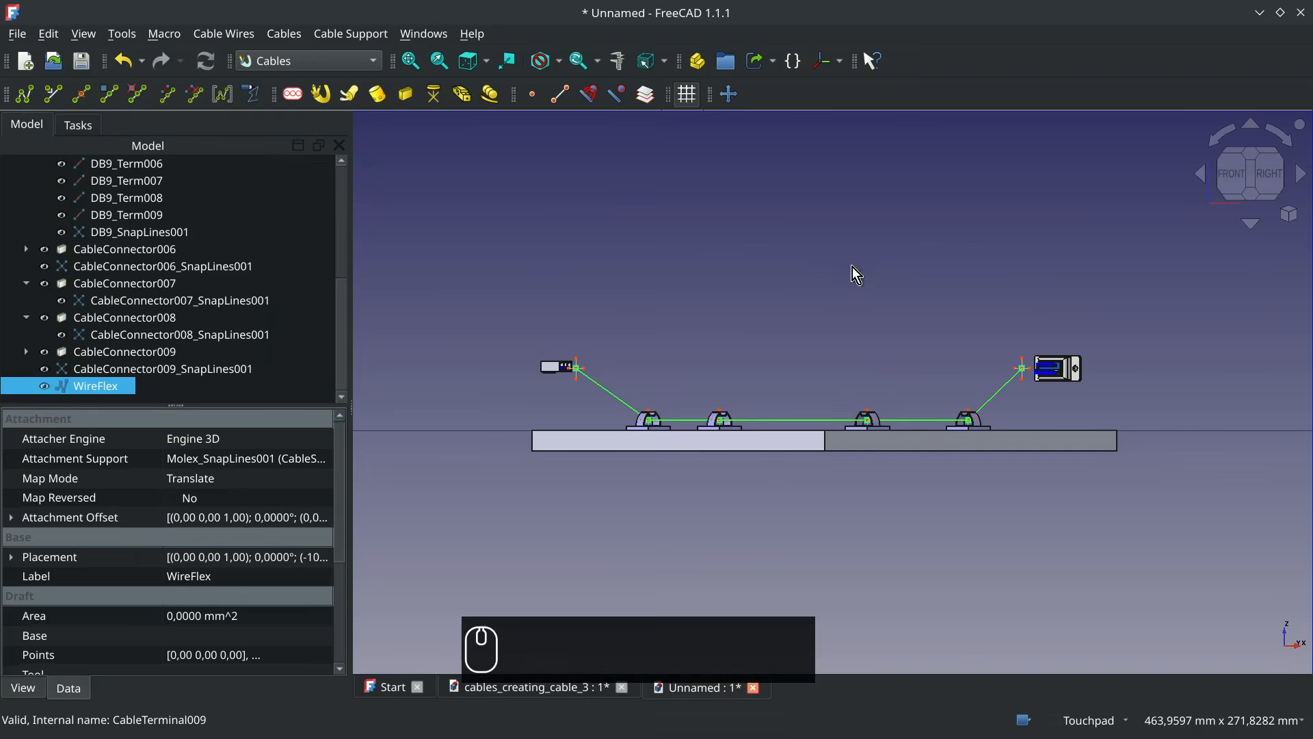
Add a cable profile based on the YTDY_4x0.2_100V preset, with the number of wires set to 3
{"action": "left_click", "coordinate": [1246, 167]}
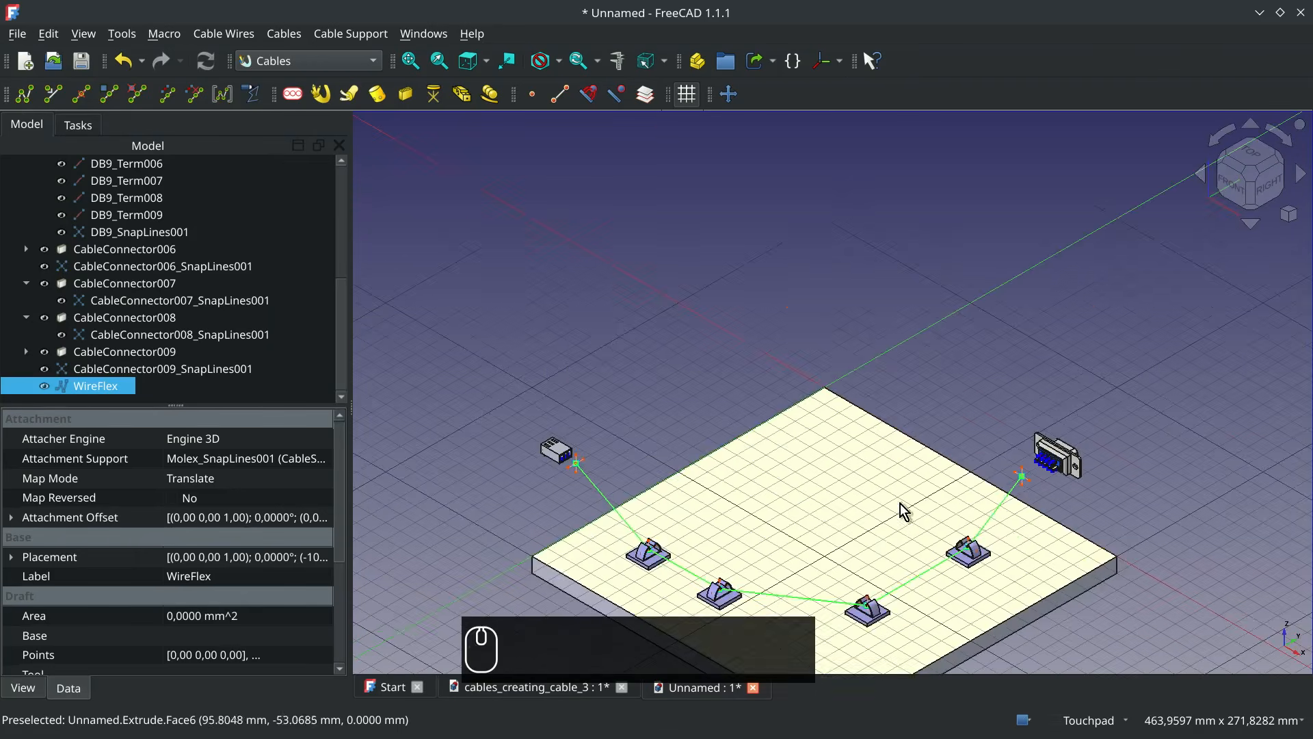
{"action": "middle_click_drag", "start_coordinate": [906, 501], "coordinate": [932, 358], "text": "shift"}
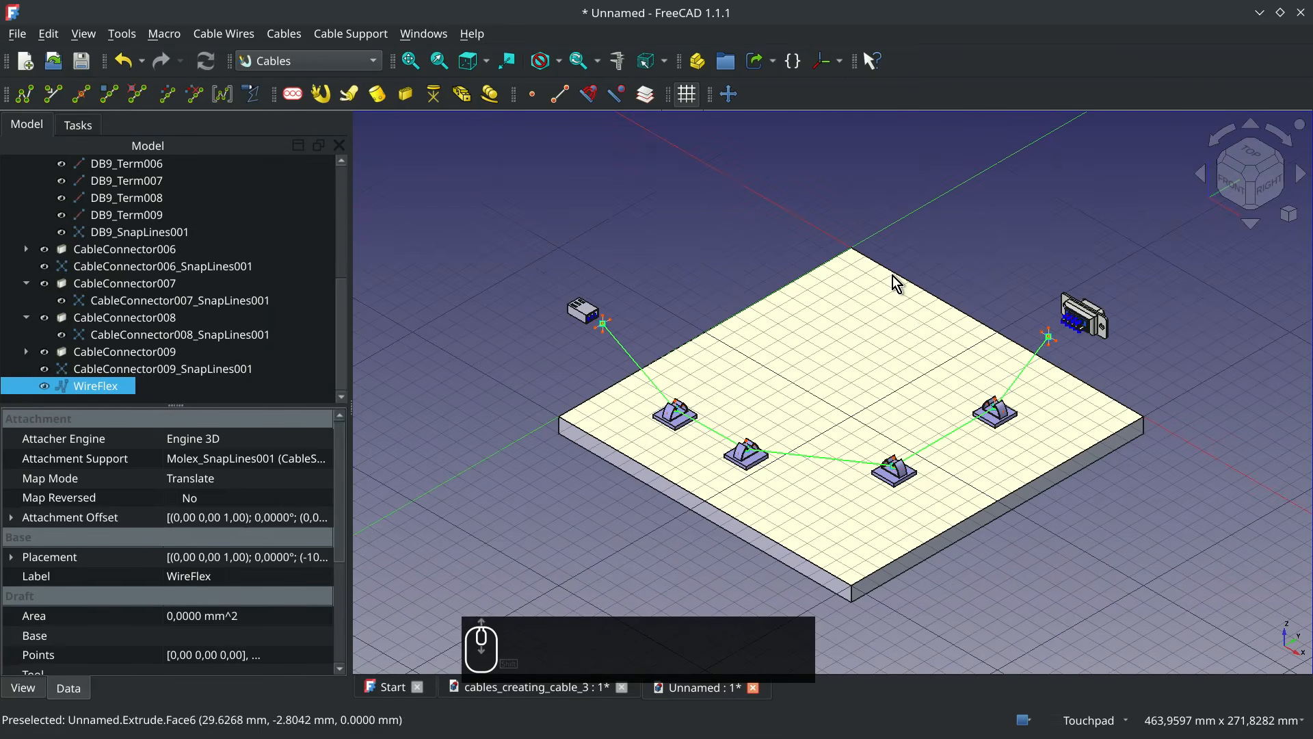
{"action": "scroll", "coordinate": [897, 284], "scroll_direction": "up", "scroll_amount": 2}
{"action": "scroll", "coordinate": [896, 281], "scroll_direction": "down", "scroll_amount": 1}
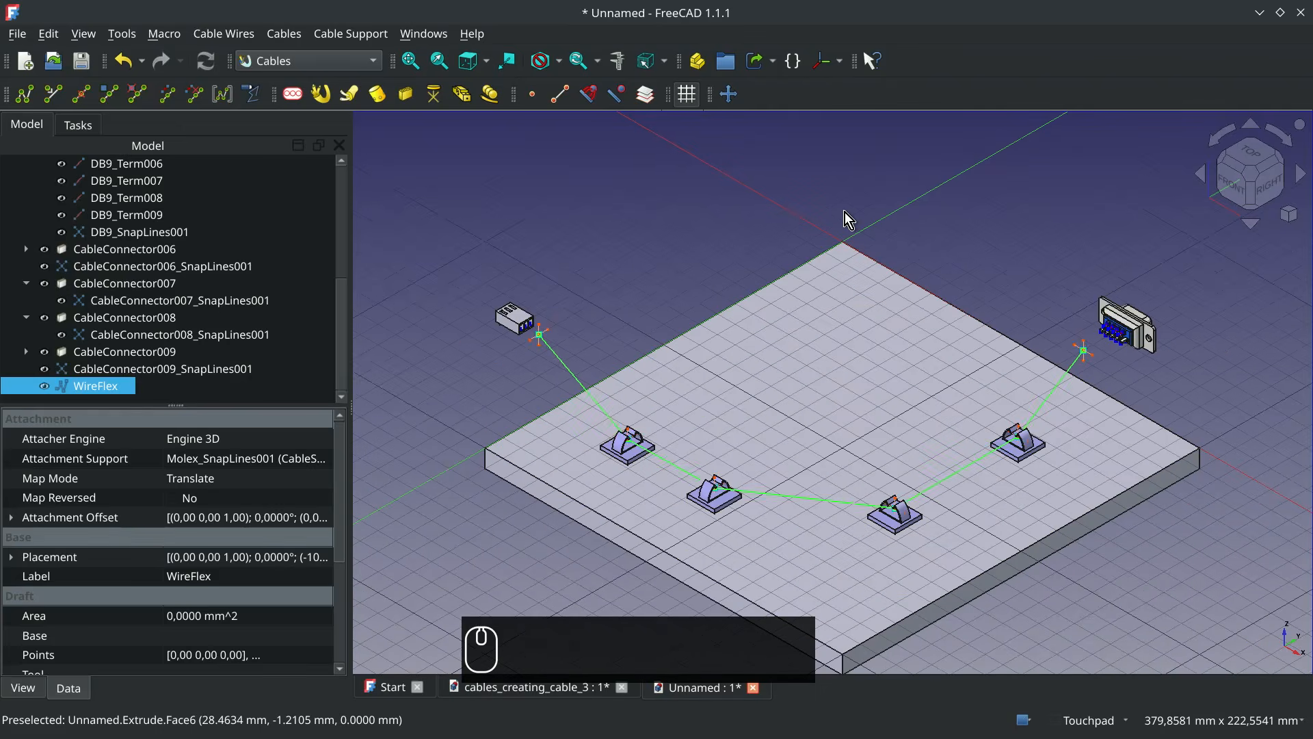
{"action": "left_click", "coordinate": [846, 214]}
{"action": "middle_click_drag", "start_coordinate": [844, 212], "coordinate": [826, 240], "text": "shift"}
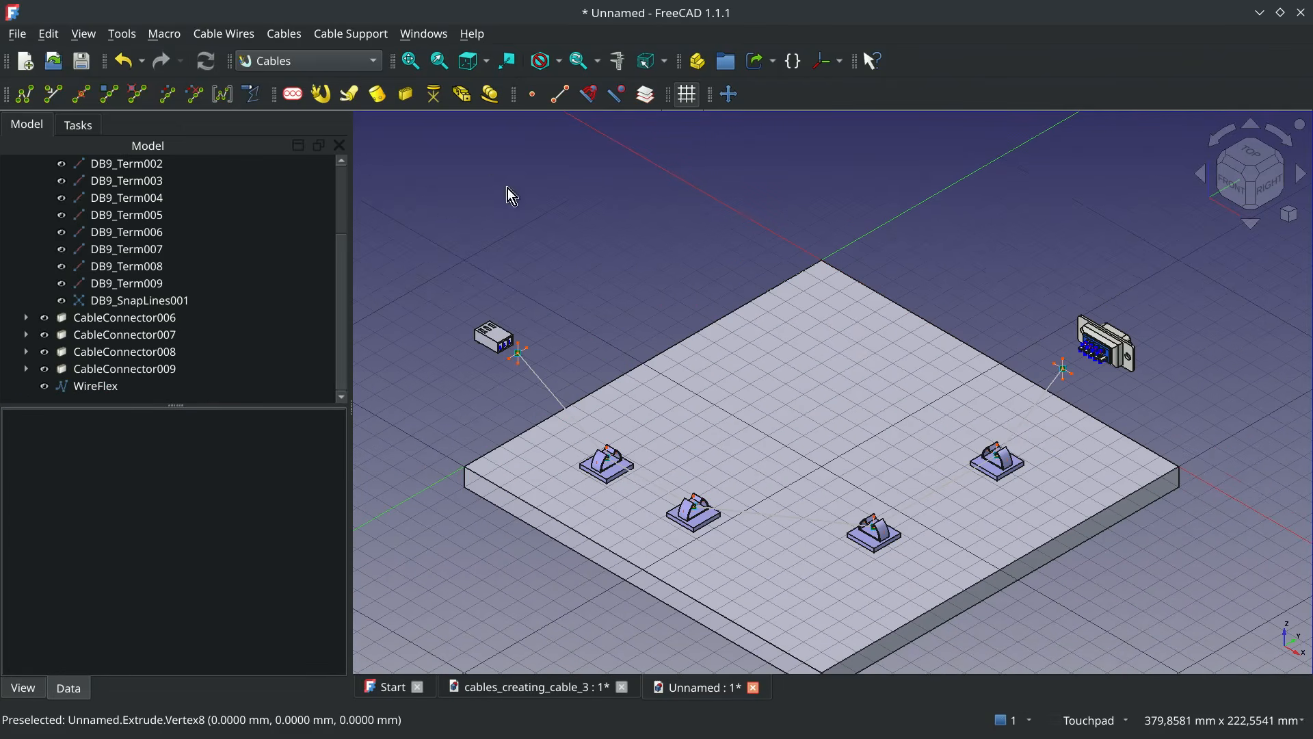
{"action": "left_click", "coordinate": [293, 95]}
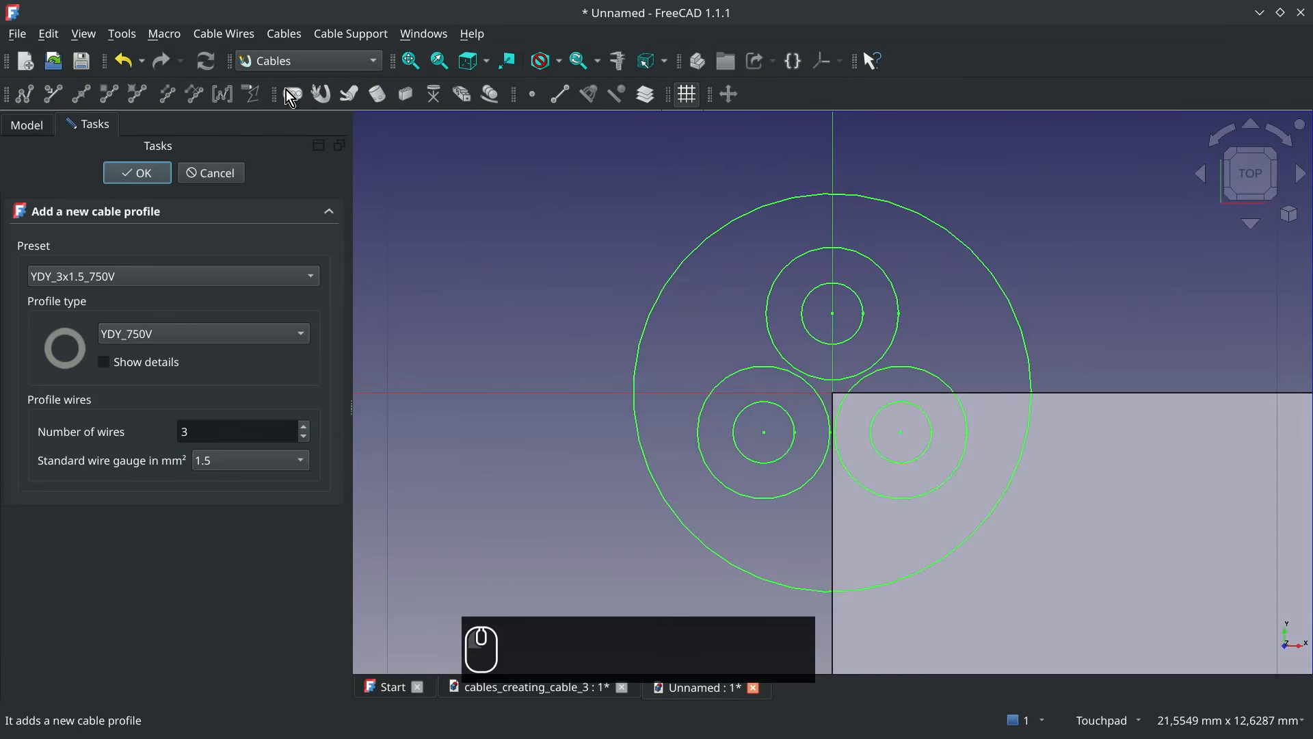
{"action": "left_click", "coordinate": [227, 276]}
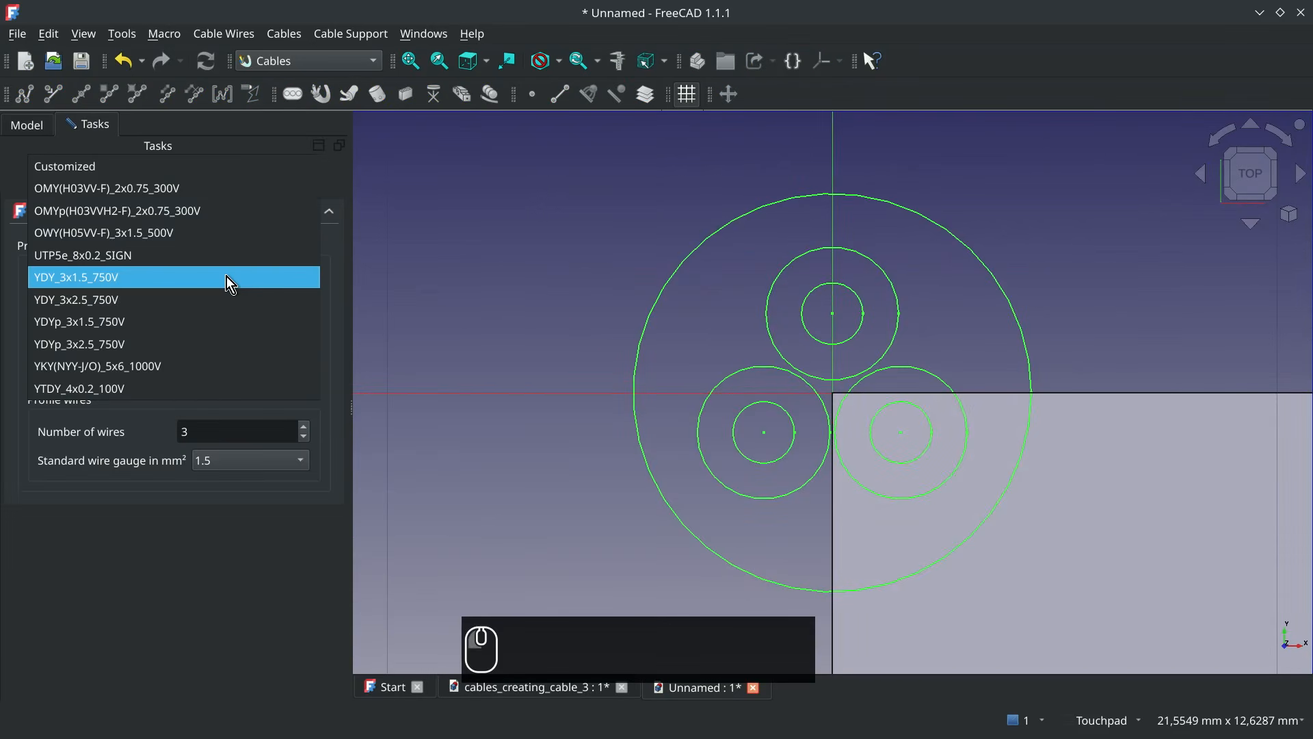
{"action": "left_click", "coordinate": [153, 384]}
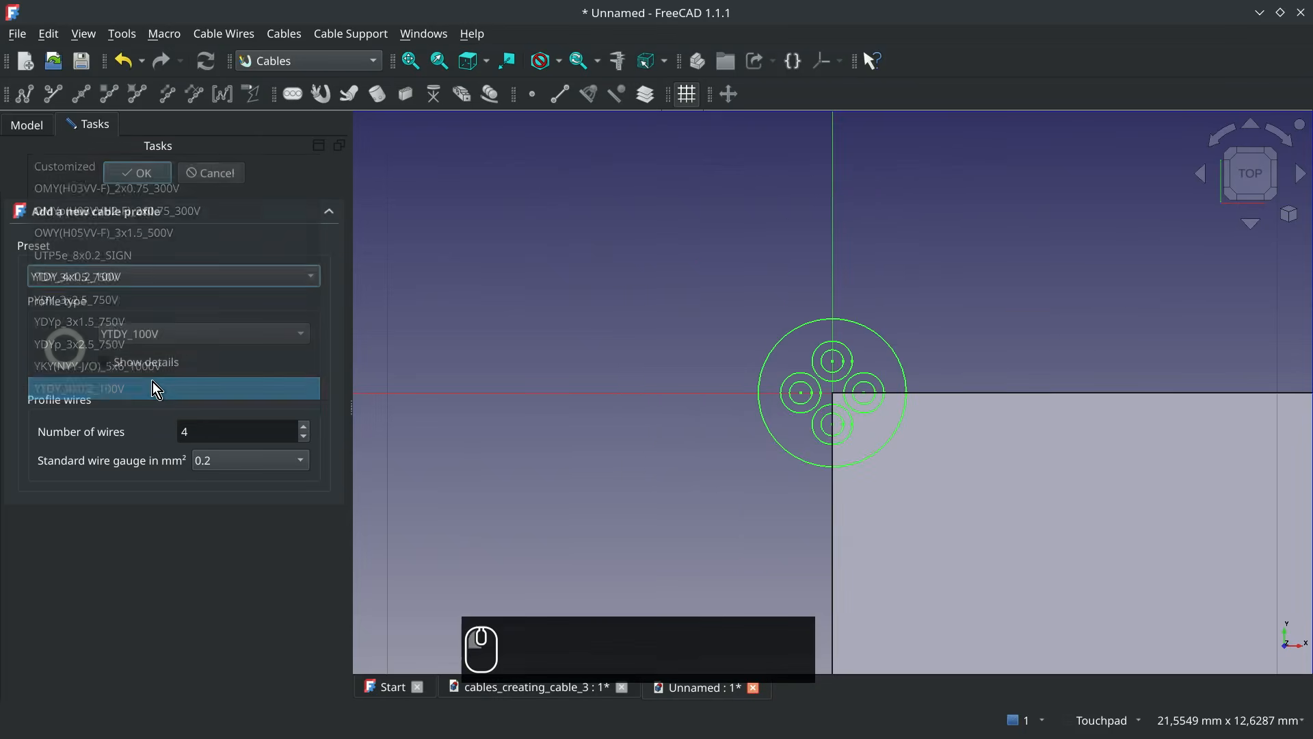
{"action": "left_click", "coordinate": [301, 438]}
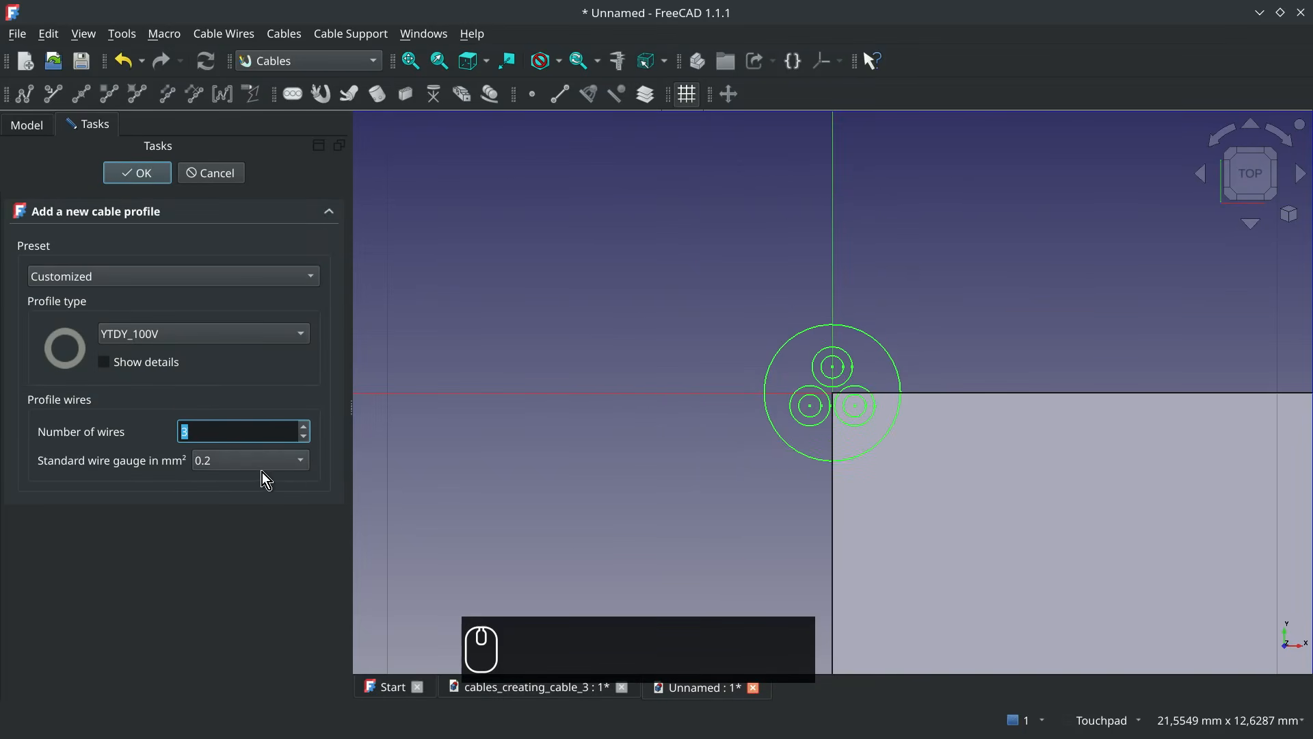
{"action": "left_click", "coordinate": [141, 172]}
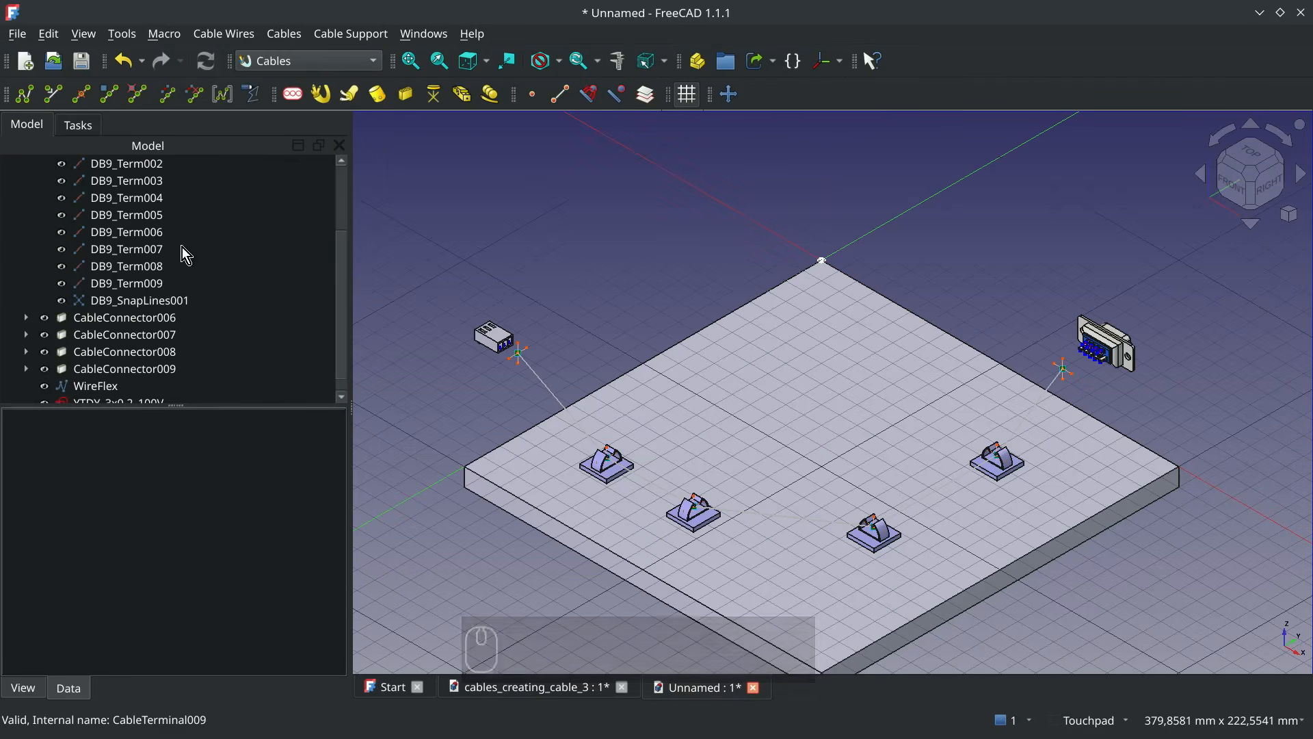
{"action": "scroll", "coordinate": [210, 296], "scroll_direction": "down", "scroll_amount": 1}
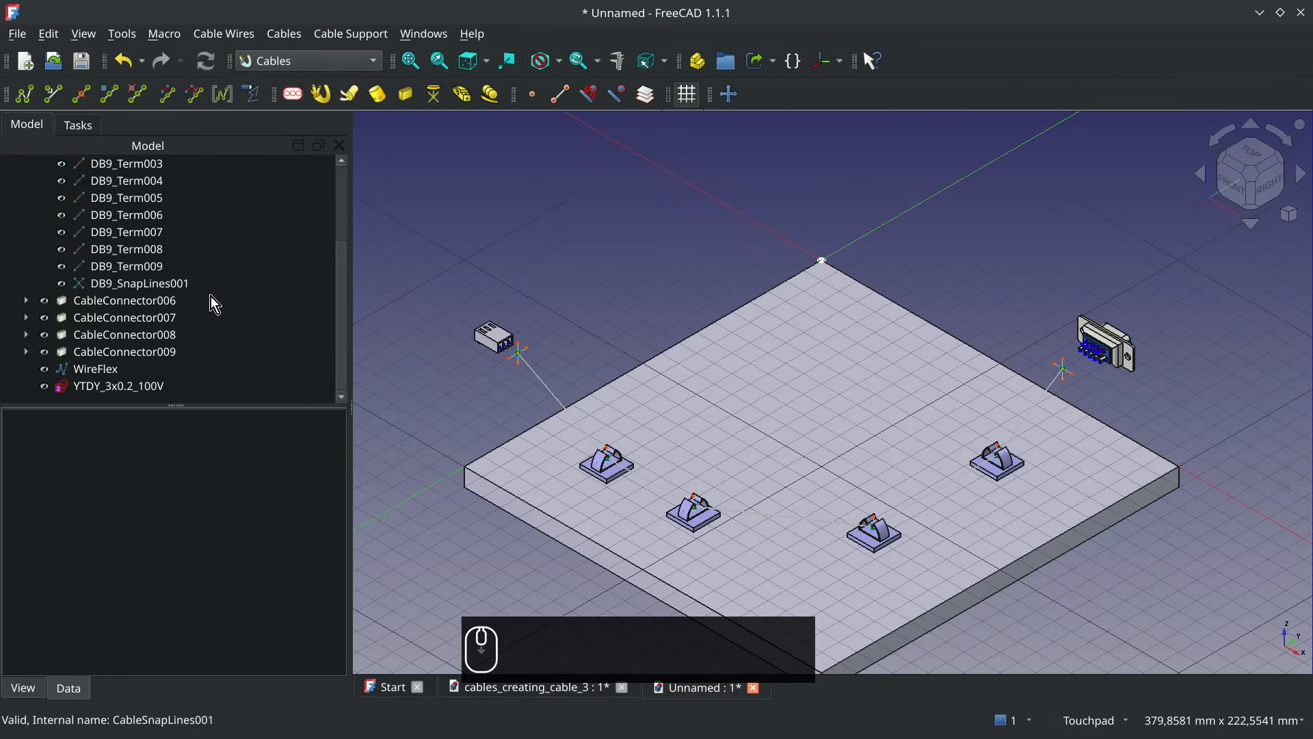
Create a cable from the WireFlex path and the YTDY_3x0.2_100V profile
{"action": "left_click", "coordinate": [99, 370]}
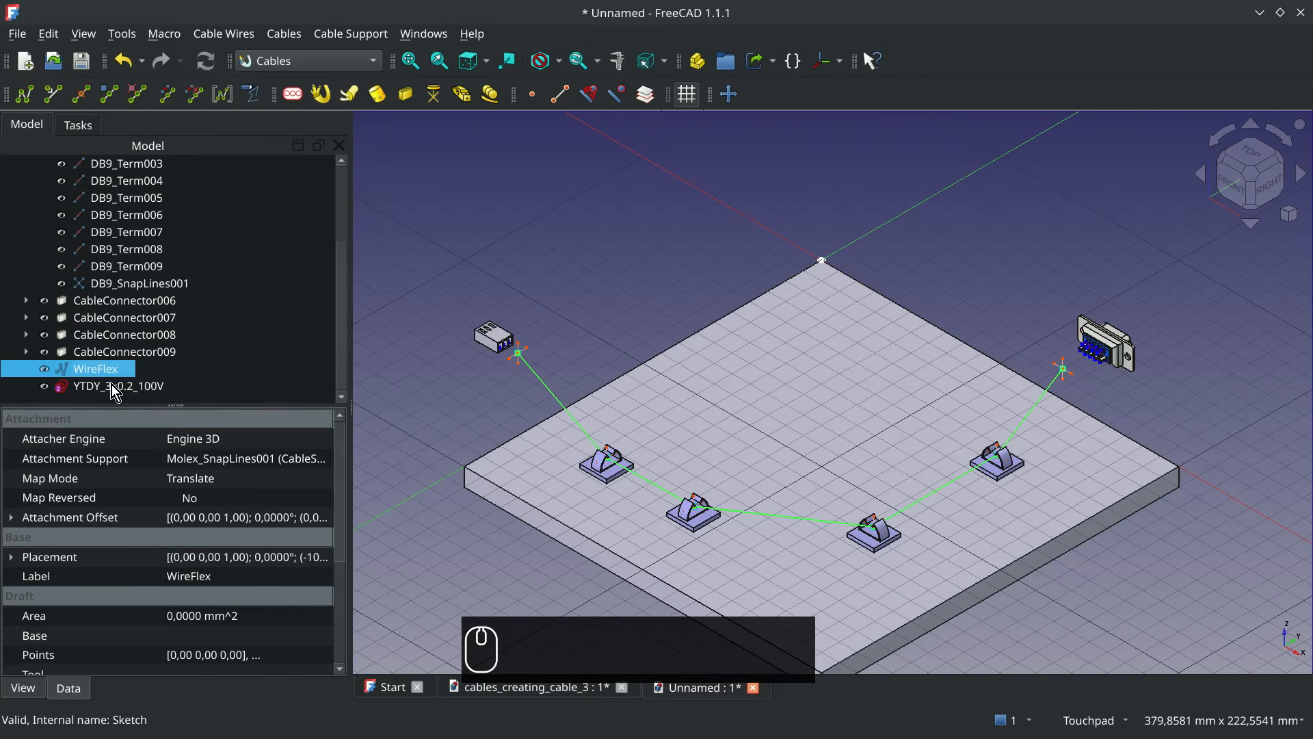
{"action": "left_click", "coordinate": [116, 387], "text": "ctrl"}
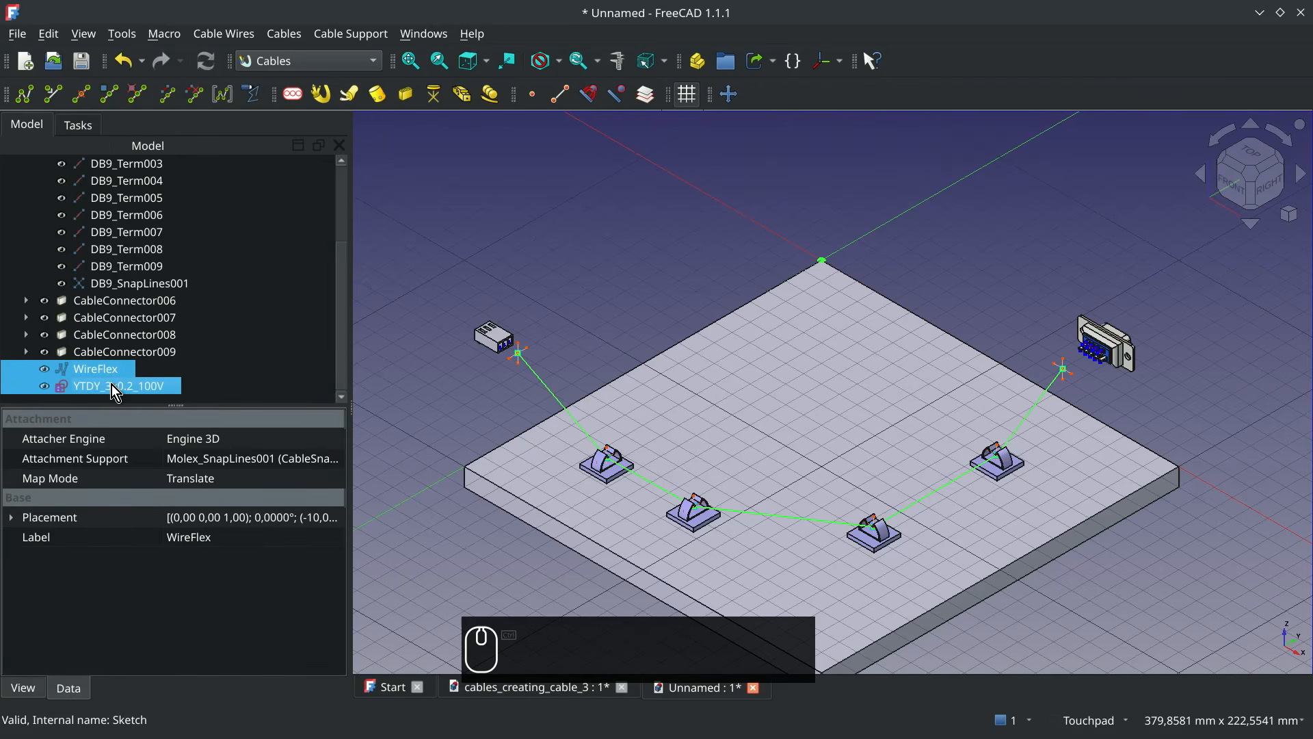
{"action": "left_click", "coordinate": [321, 94]}
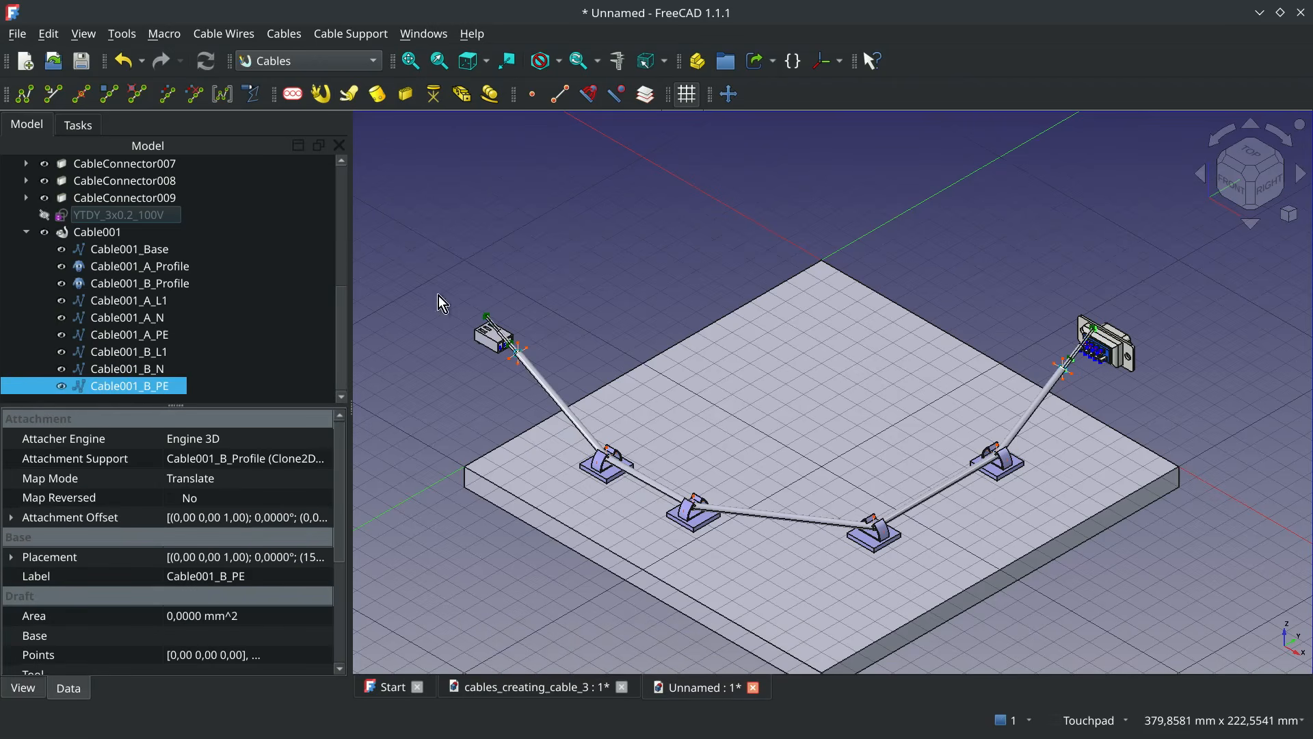
Open the new cable's Sub Colors list for editing and rename the L1 entry as TXD, giving TXD:1
{"action": "scroll", "coordinate": [526, 361], "scroll_direction": "up", "scroll_amount": 5}
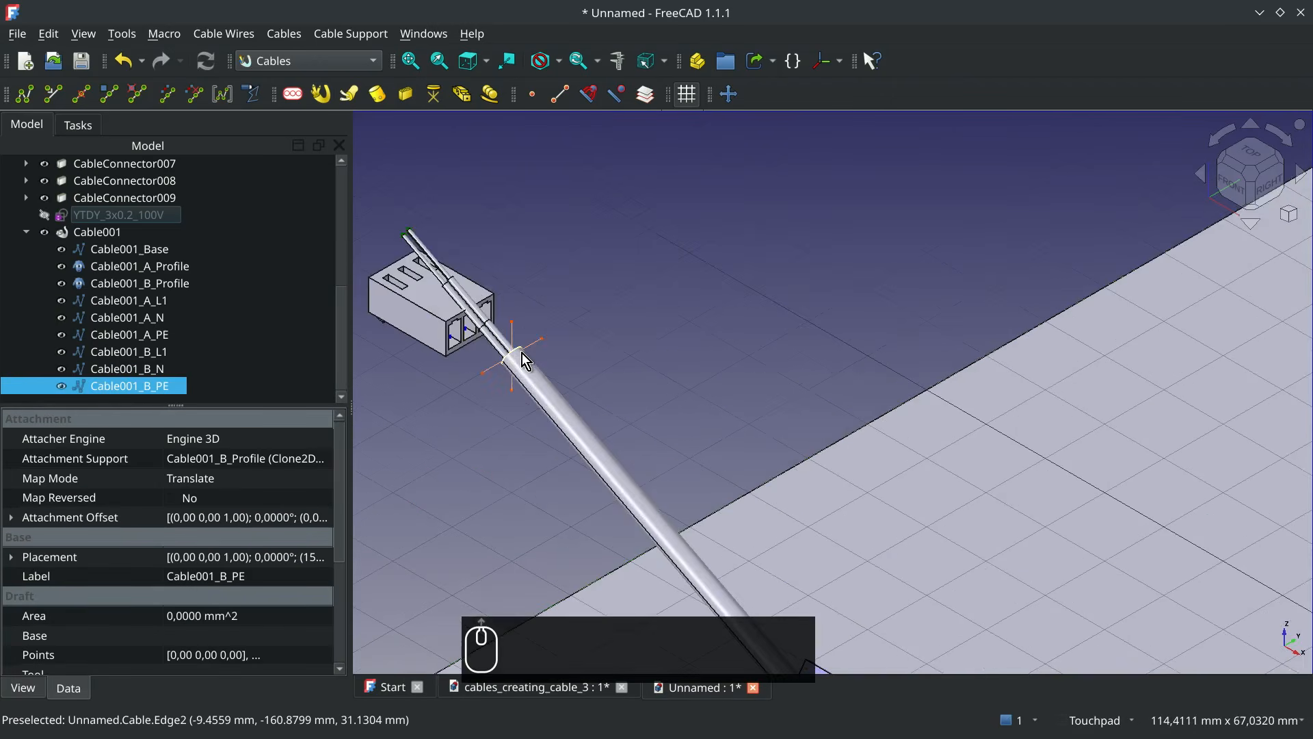
{"action": "left_click", "coordinate": [104, 234]}
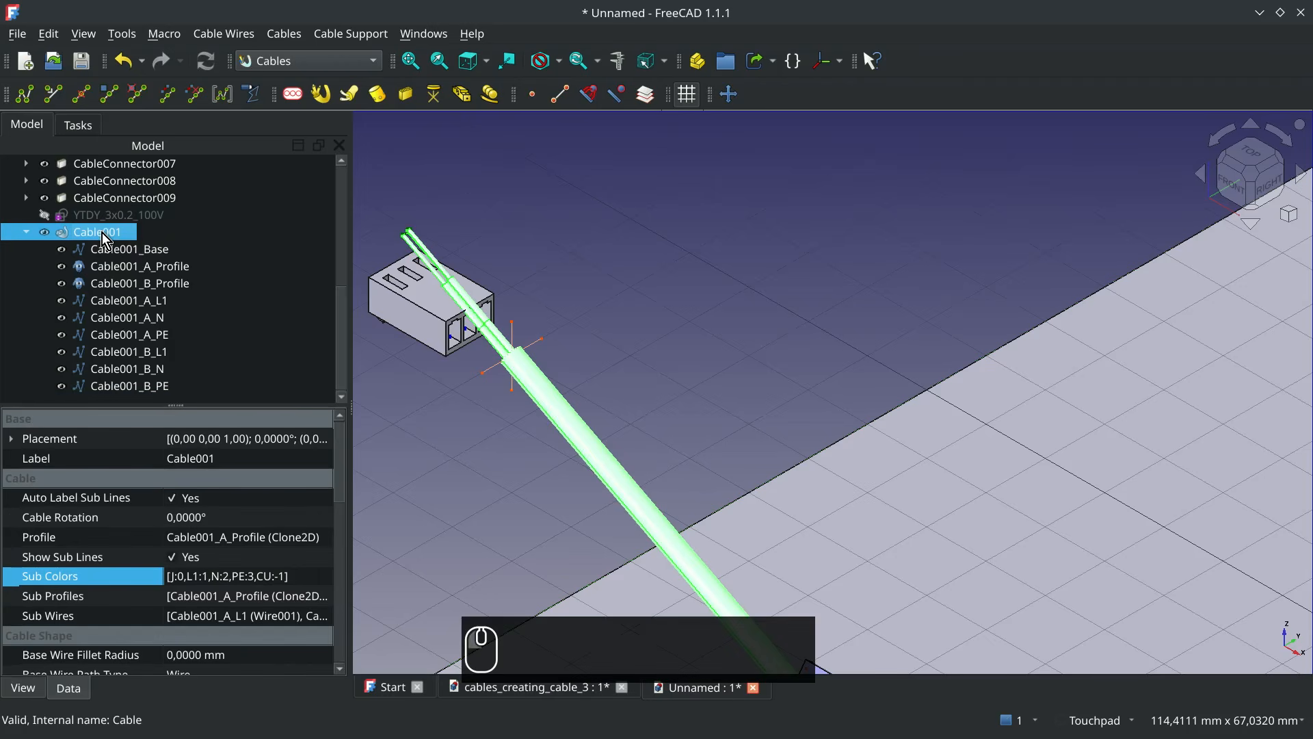
{"action": "left_click", "coordinate": [322, 578]}
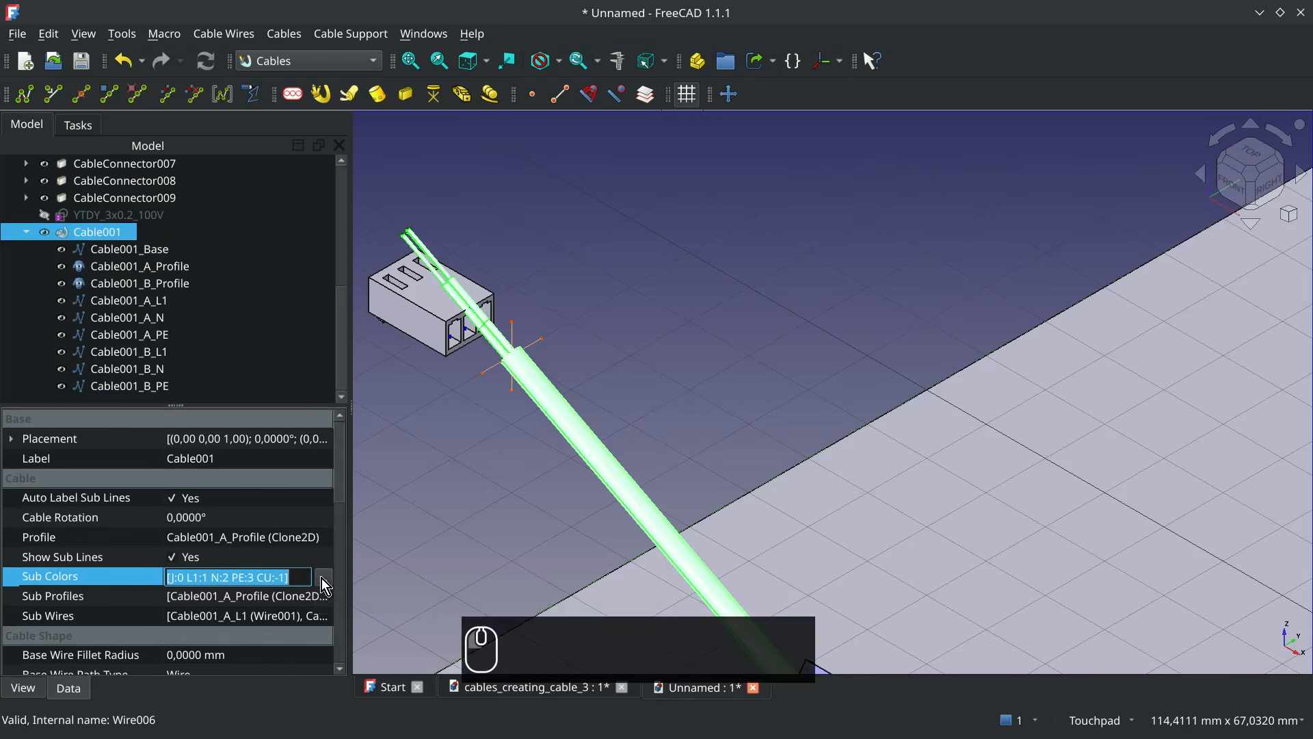
{"action": "left_click", "coordinate": [323, 577]}
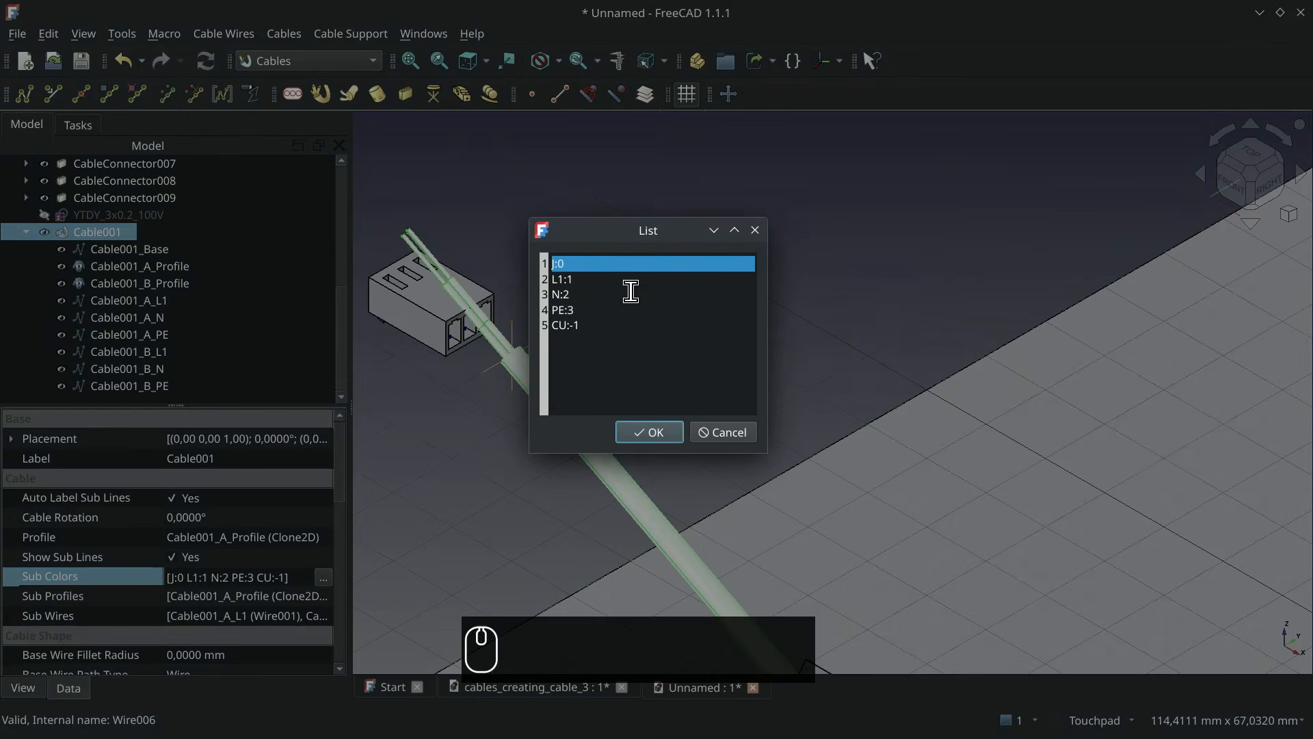
{"action": "left_click", "coordinate": [574, 279]}
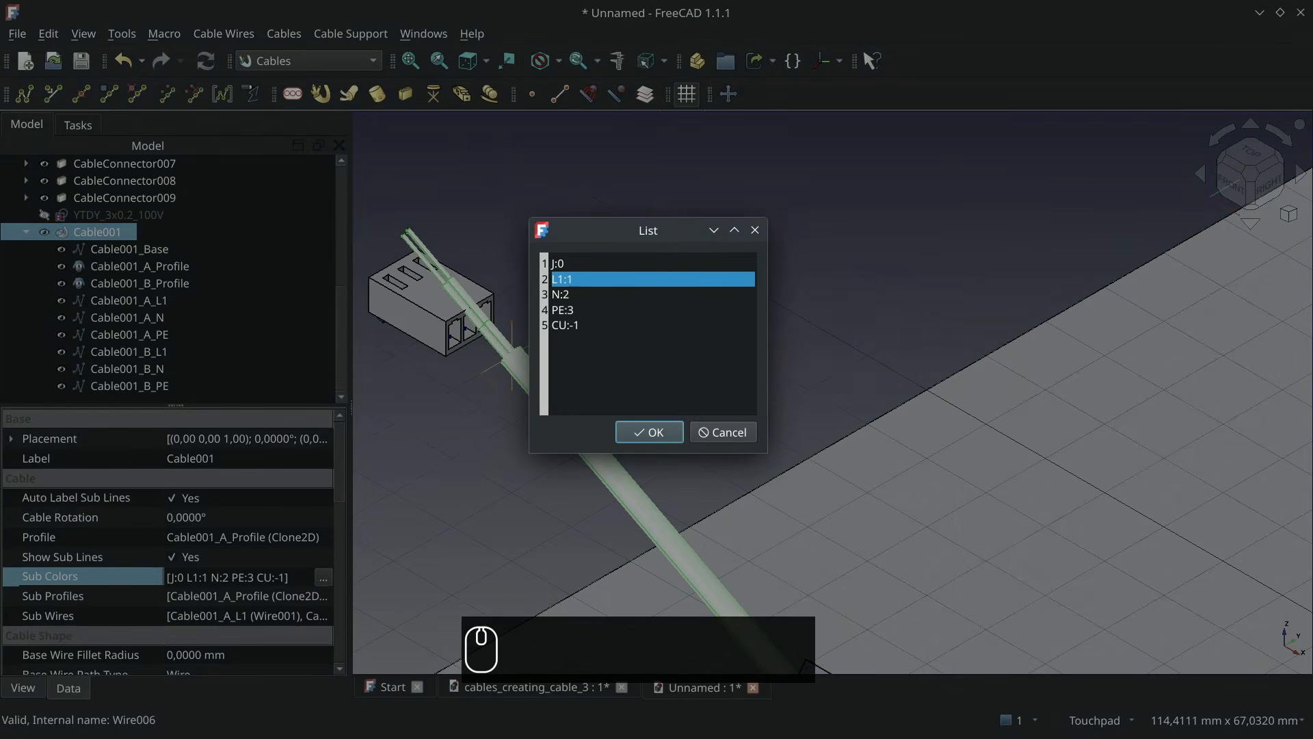
{"action": "key", "text": "BackSpace"}
{"action": "key", "text": "BackSpace"}
{"action": "type", "text": "TXD"}
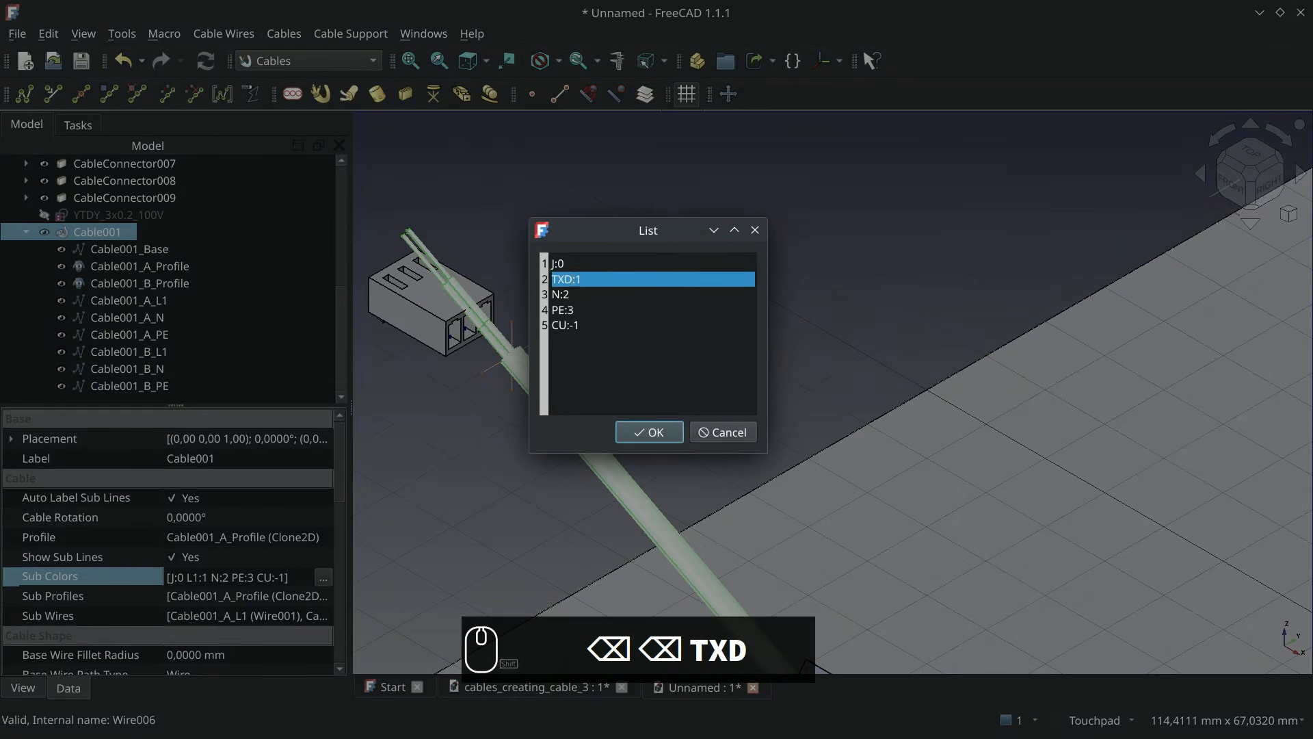
Rename the N entry in the Sub Colors list as GND, giving GND:2
{"action": "key", "text": "Tab"}
{"action": "key", "text": "BackSpace"}
{"action": "key", "text": "Down"}
{"action": "key", "text": "Left"}
{"action": "key", "text": "Home"}
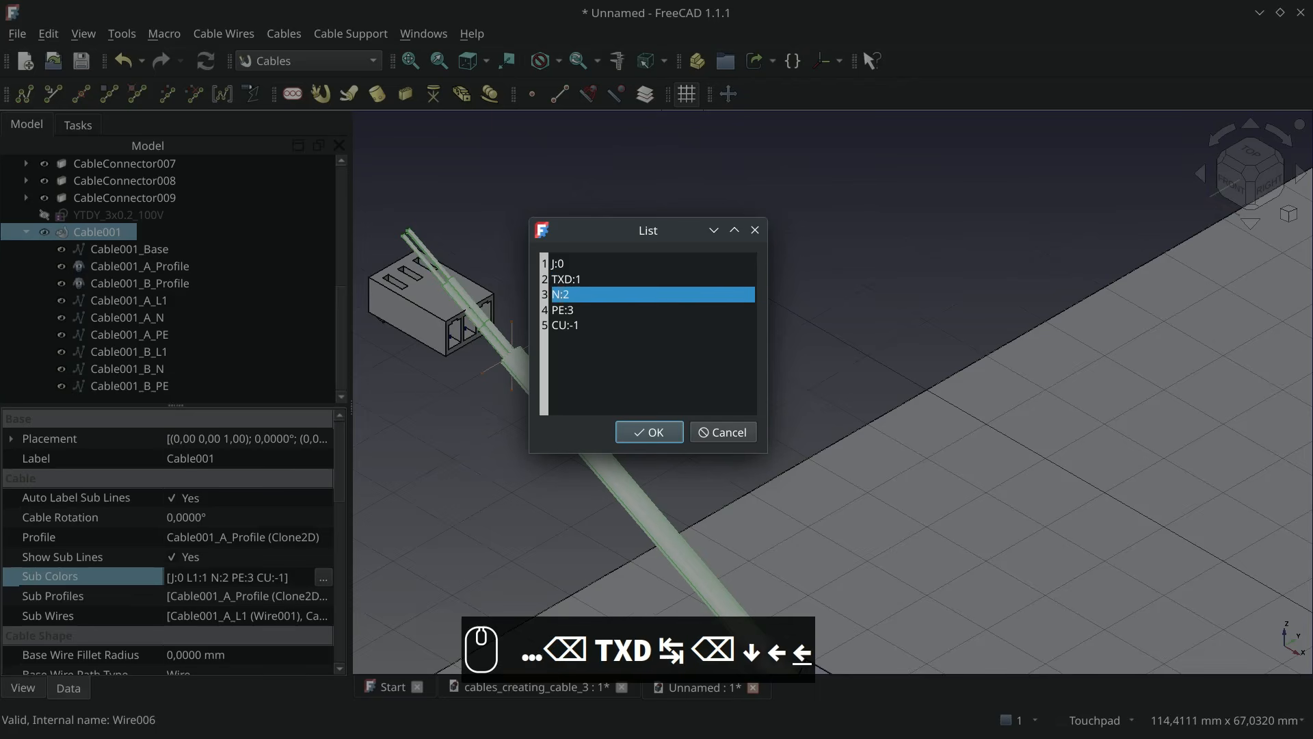
{"action": "key", "text": "BackSpace"}
{"action": "type", "text": "GND"}
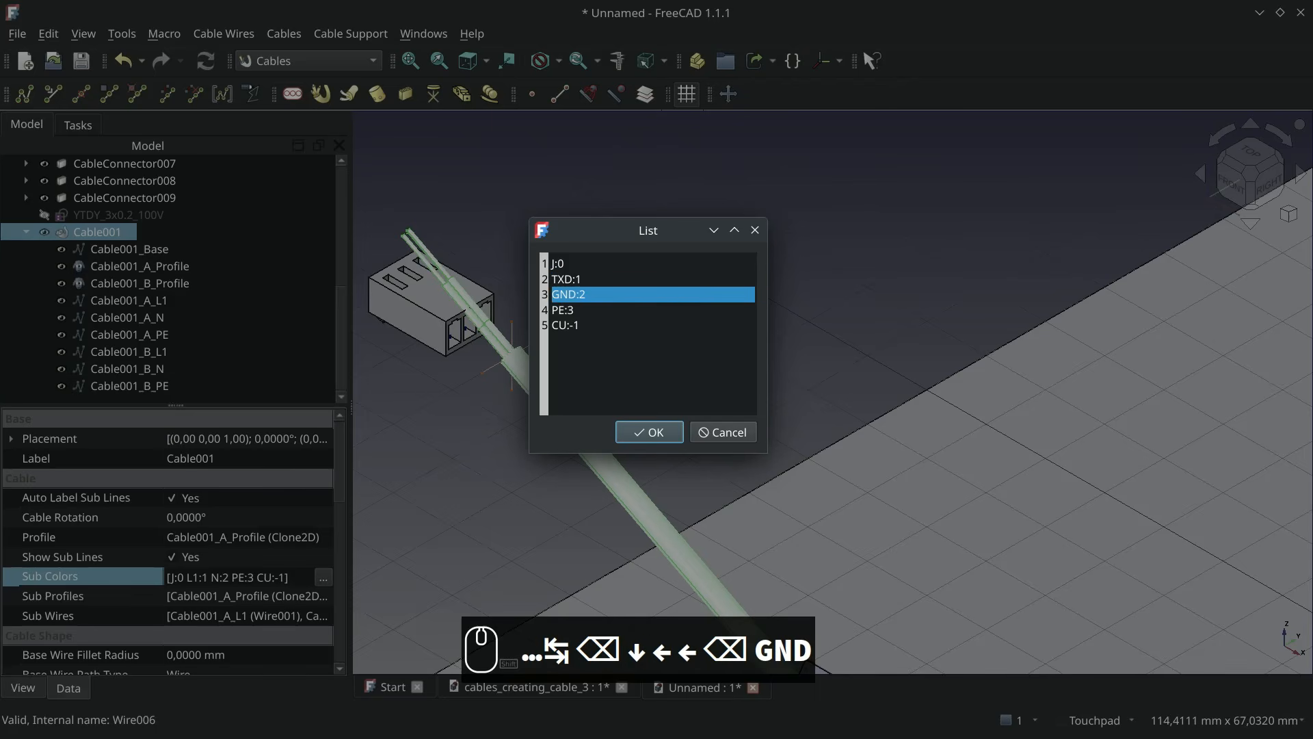
Rename the PE entry in the Sub Colors list as RXD, giving RXD:3, and accept the list
{"action": "key", "text": "Down"}
{"action": "key", "text": "Left"}
{"action": "key", "text": "Left"}
{"action": "key", "text": "BackSpace"}
{"action": "key", "text": "BackSpace"}
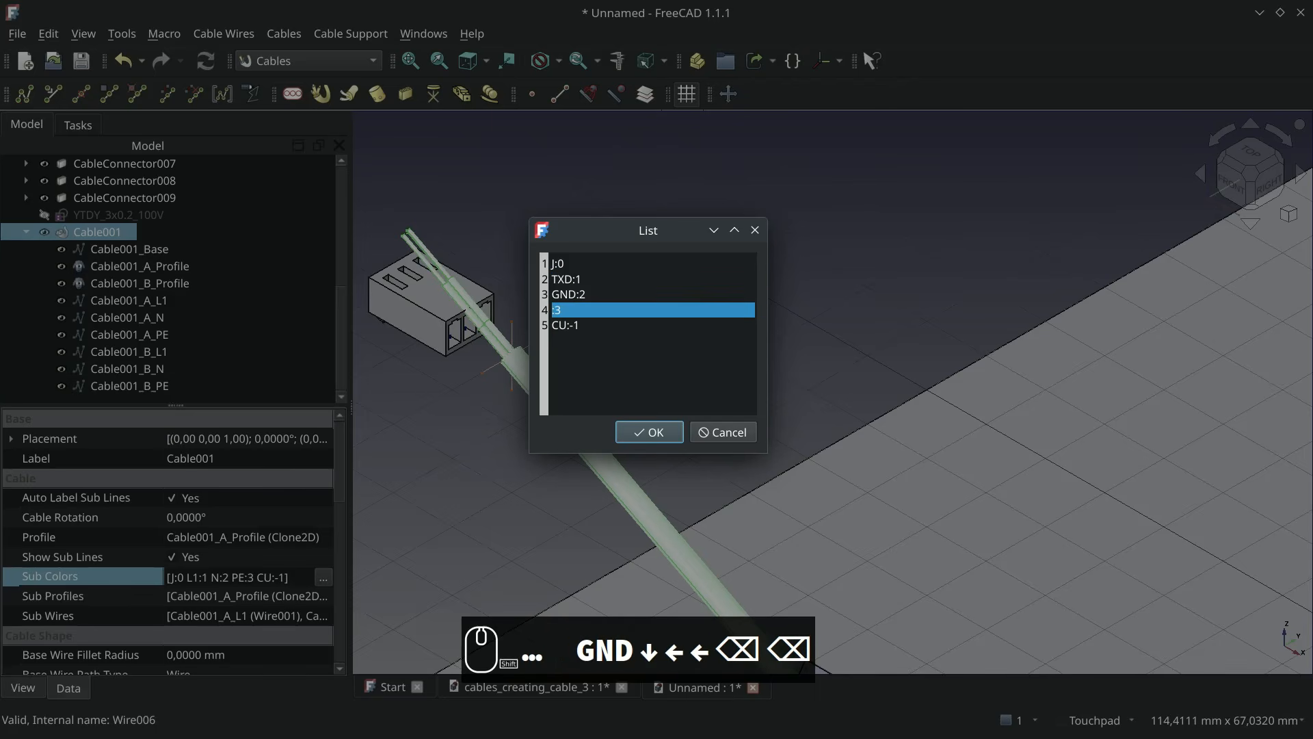
{"action": "type", "text": "RXD"}
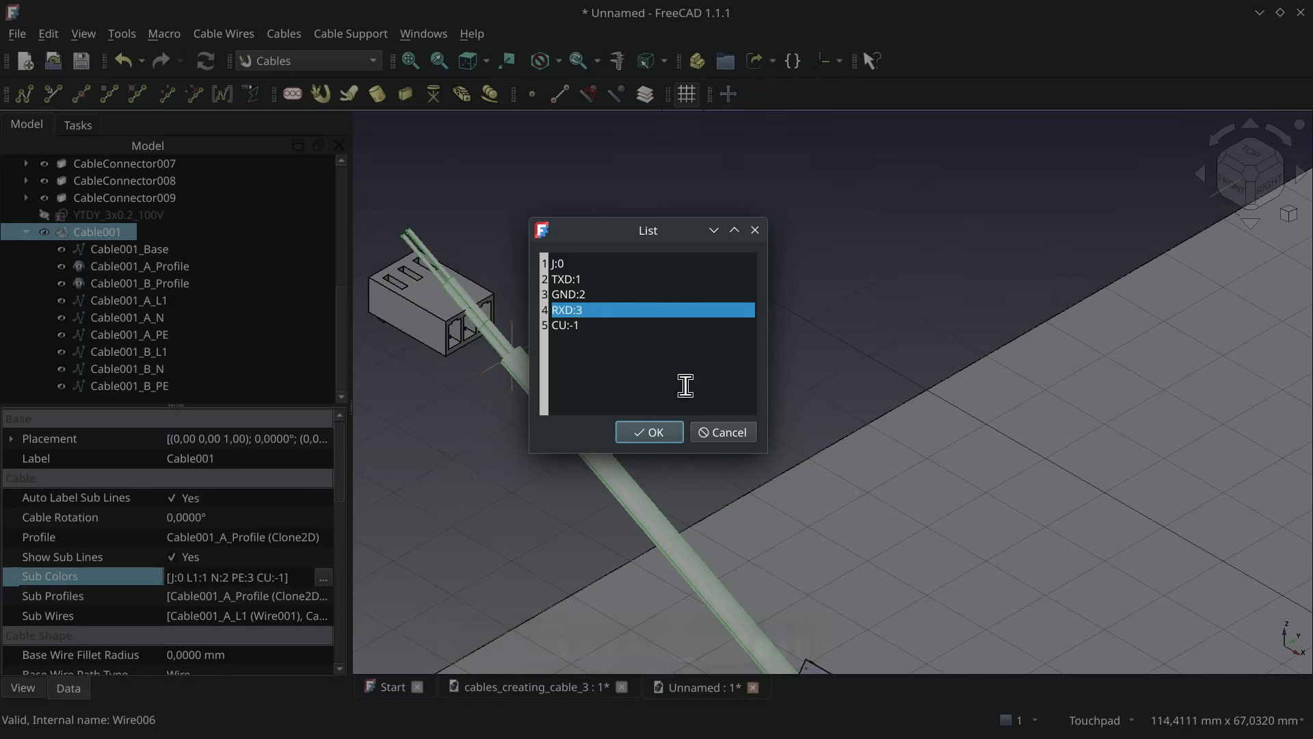
{"action": "left_click", "coordinate": [655, 432]}
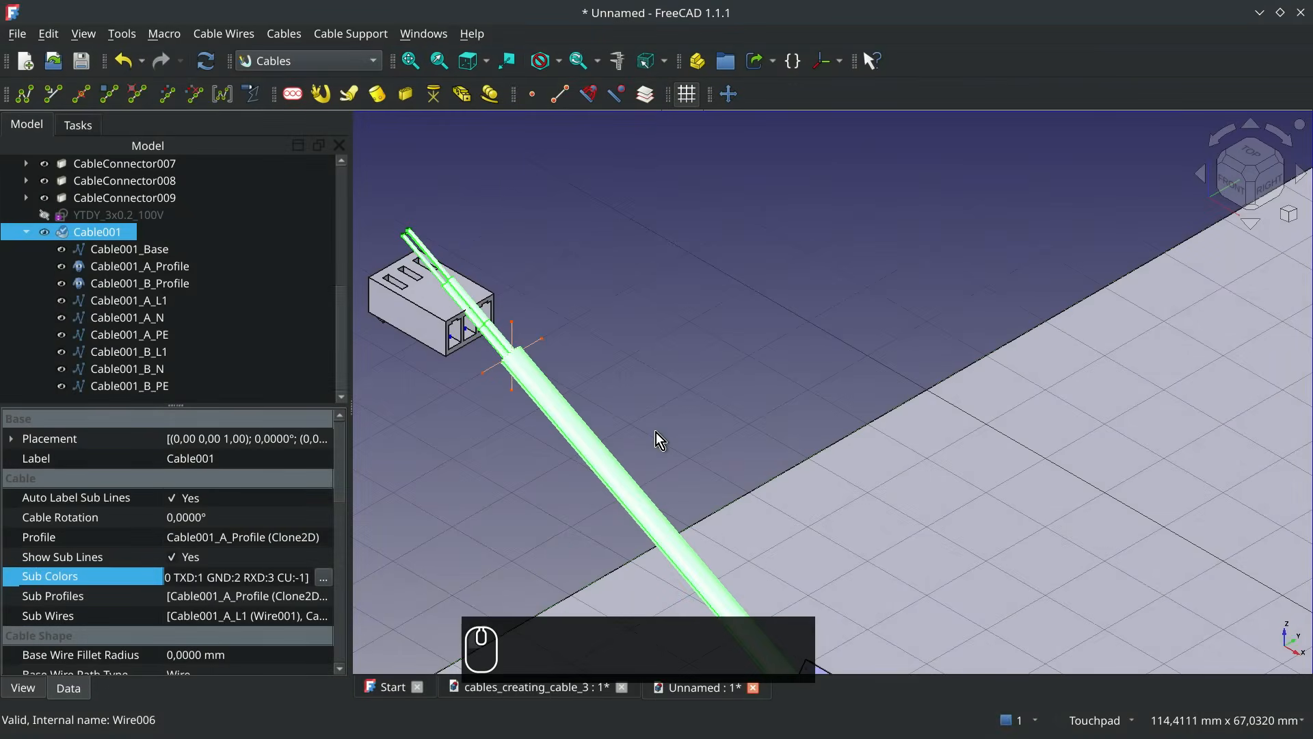
Rename the cable object as Signal Cable
{"action": "left_click", "coordinate": [104, 228]}
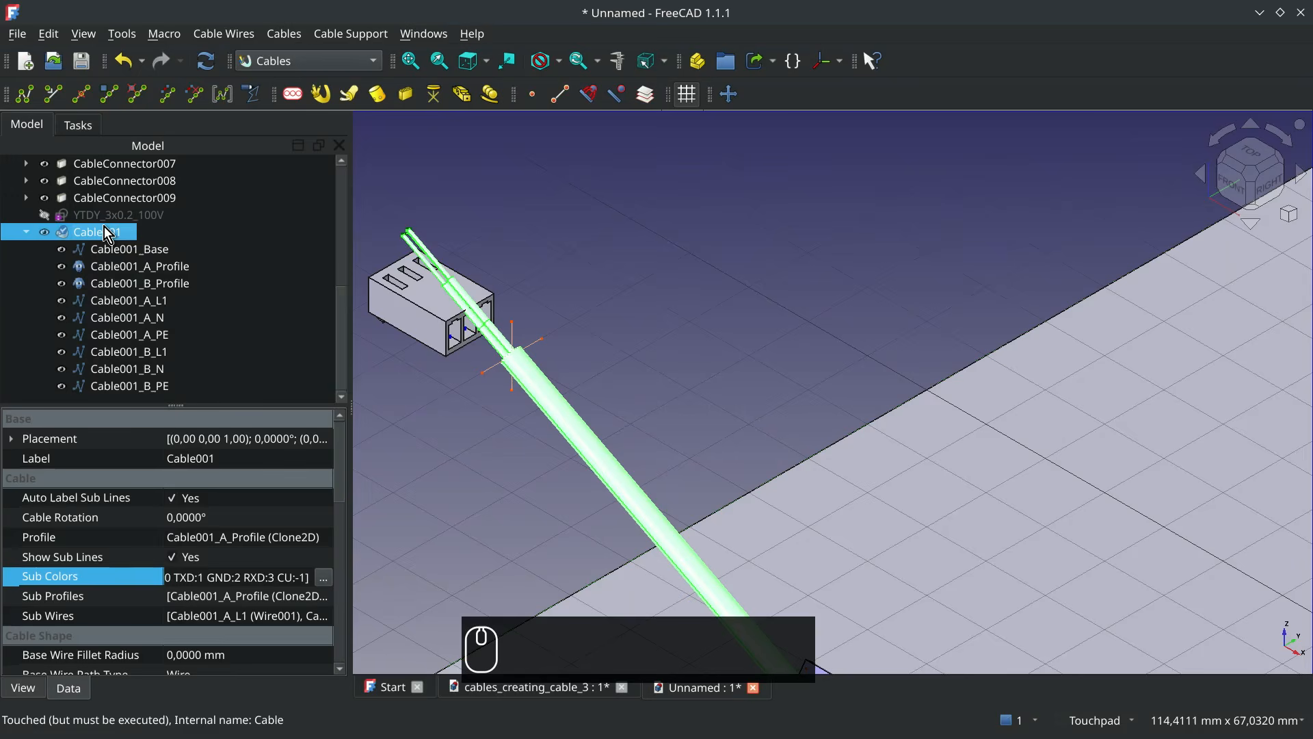
{"action": "key", "text": "F2"}
{"action": "type", "text": "Signal"}
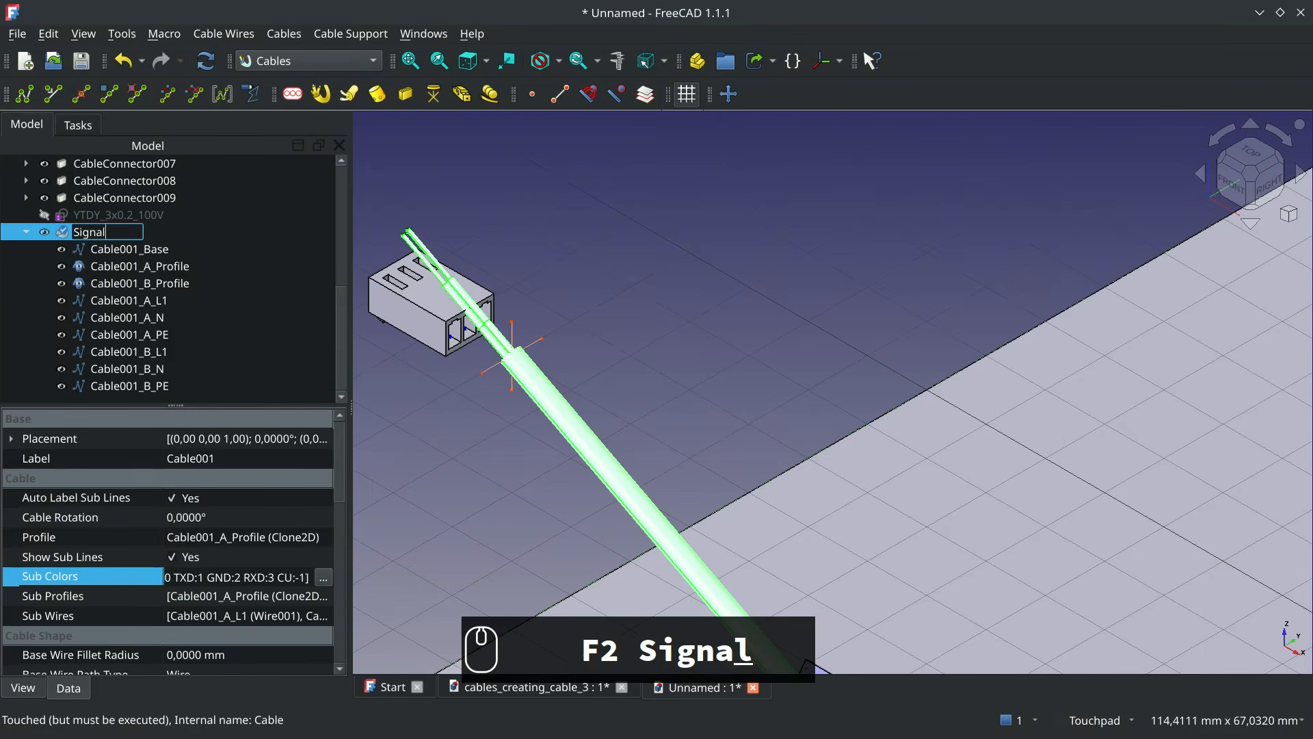
{"action": "type", "text": " Cable"}
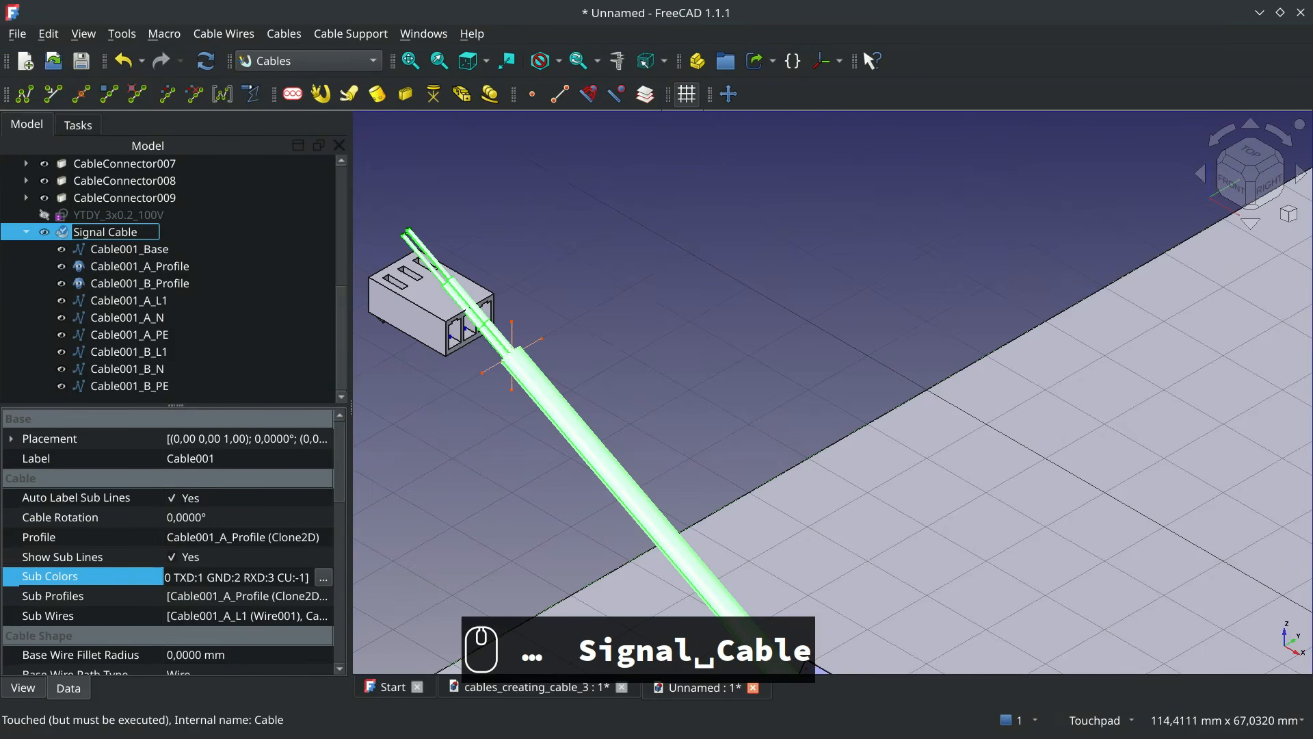
{"action": "key", "text": "Return"}
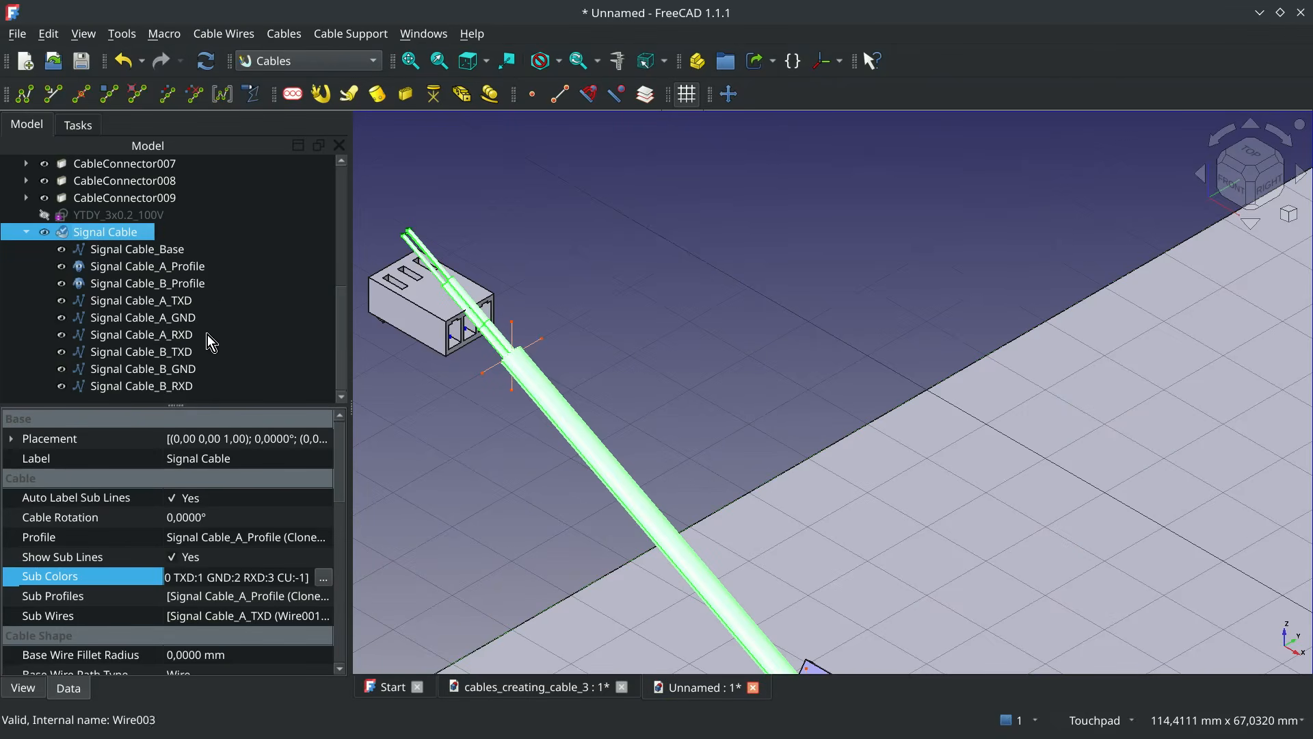
Hide the Molex connector body and the Signal Cable solid so only the terminals and wire lines show
{"action": "scroll", "coordinate": [1156, 284], "scroll_direction": "down", "scroll_amount": 5}
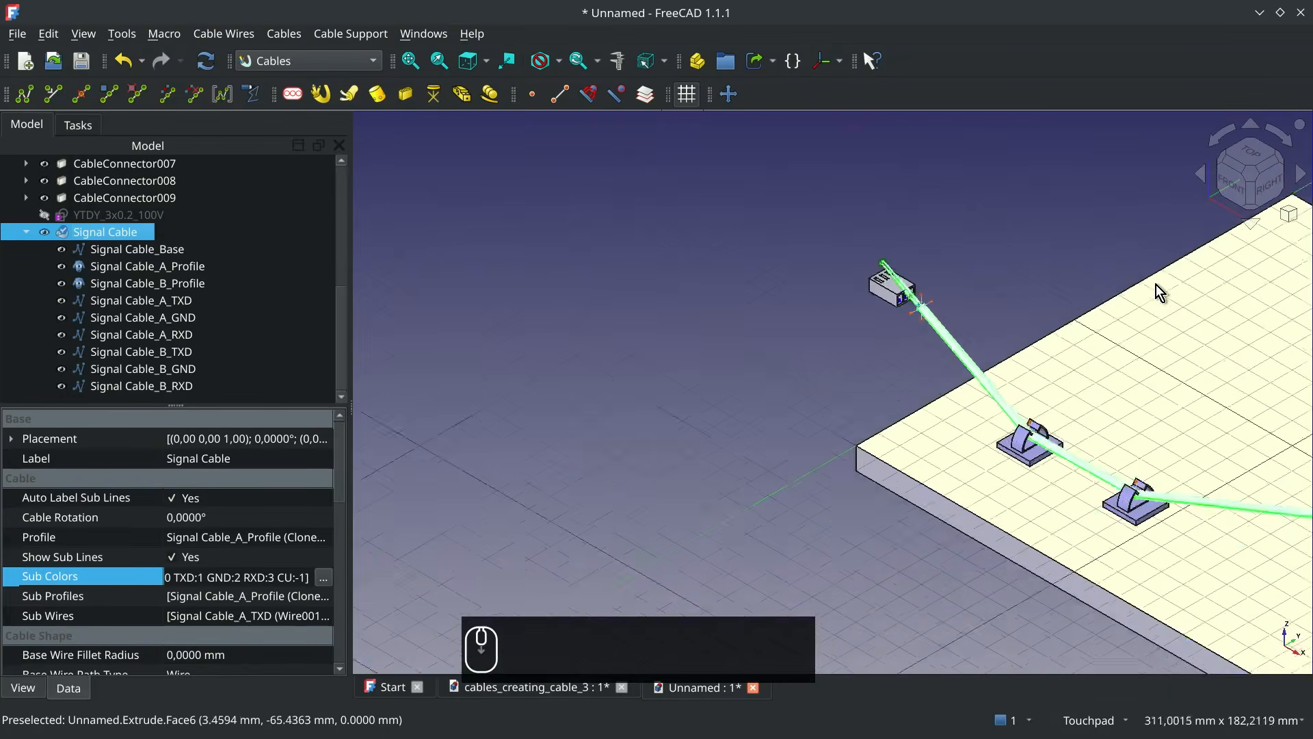
{"action": "key", "text": "ctrl+1"}
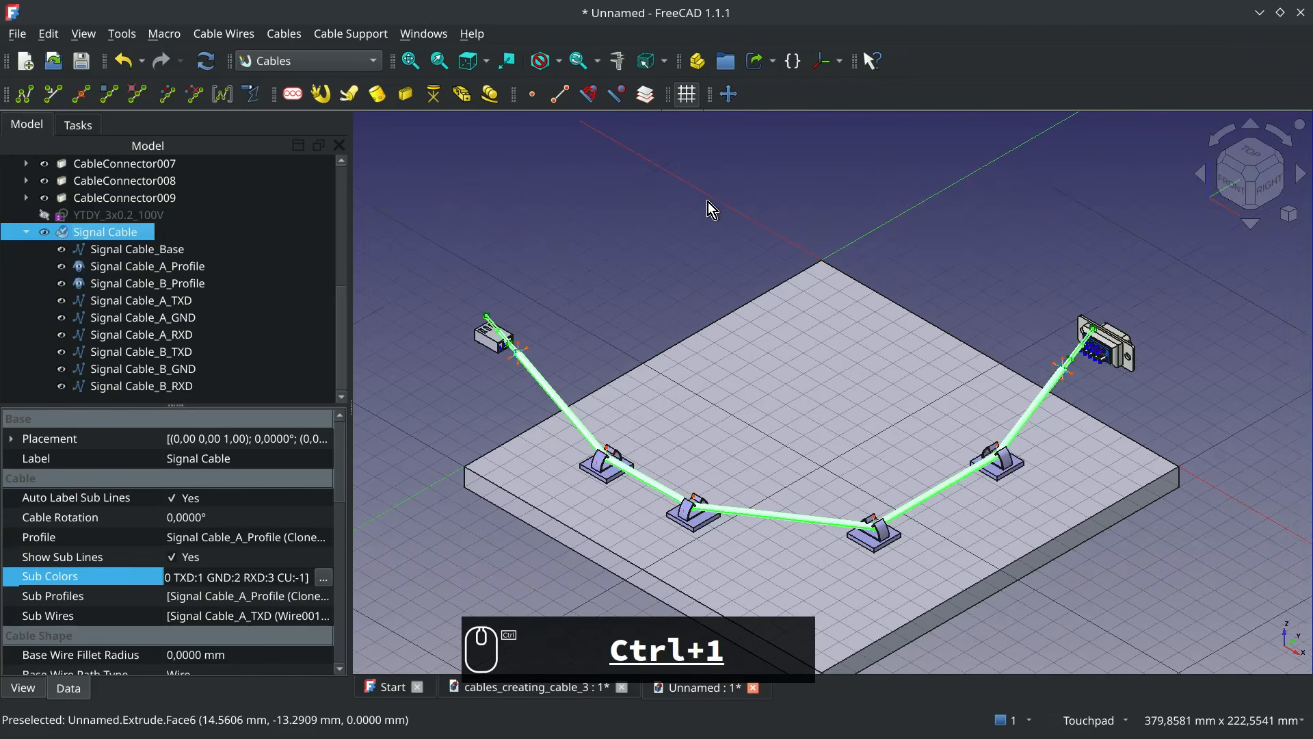
{"action": "left_click", "coordinate": [828, 247]}
{"action": "scroll", "coordinate": [520, 352], "scroll_direction": "up", "scroll_amount": 10}
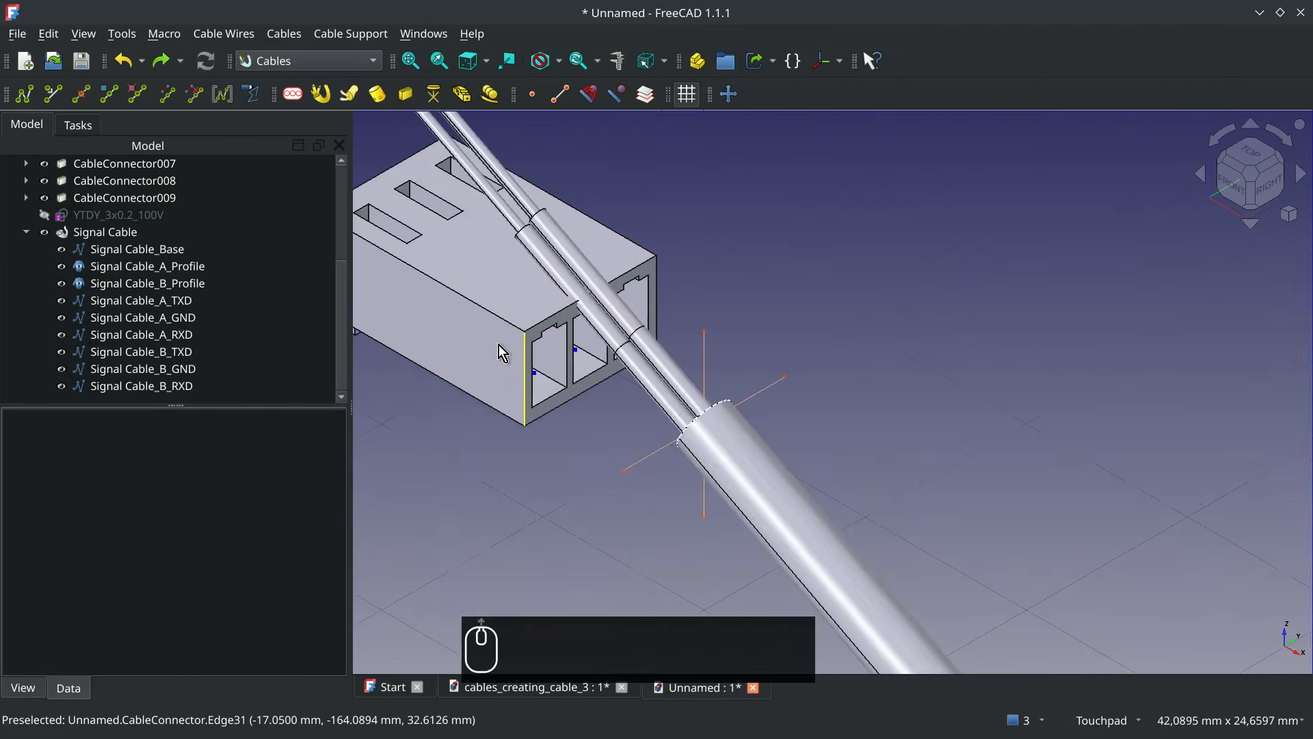
{"action": "left_click_drag", "start_coordinate": [777, 472], "coordinate": [1284, 404], "text": "alt"}
{"action": "left_click", "coordinate": [824, 442]}
{"action": "key", "text": "space"}
{"action": "left_click", "coordinate": [1015, 364]}
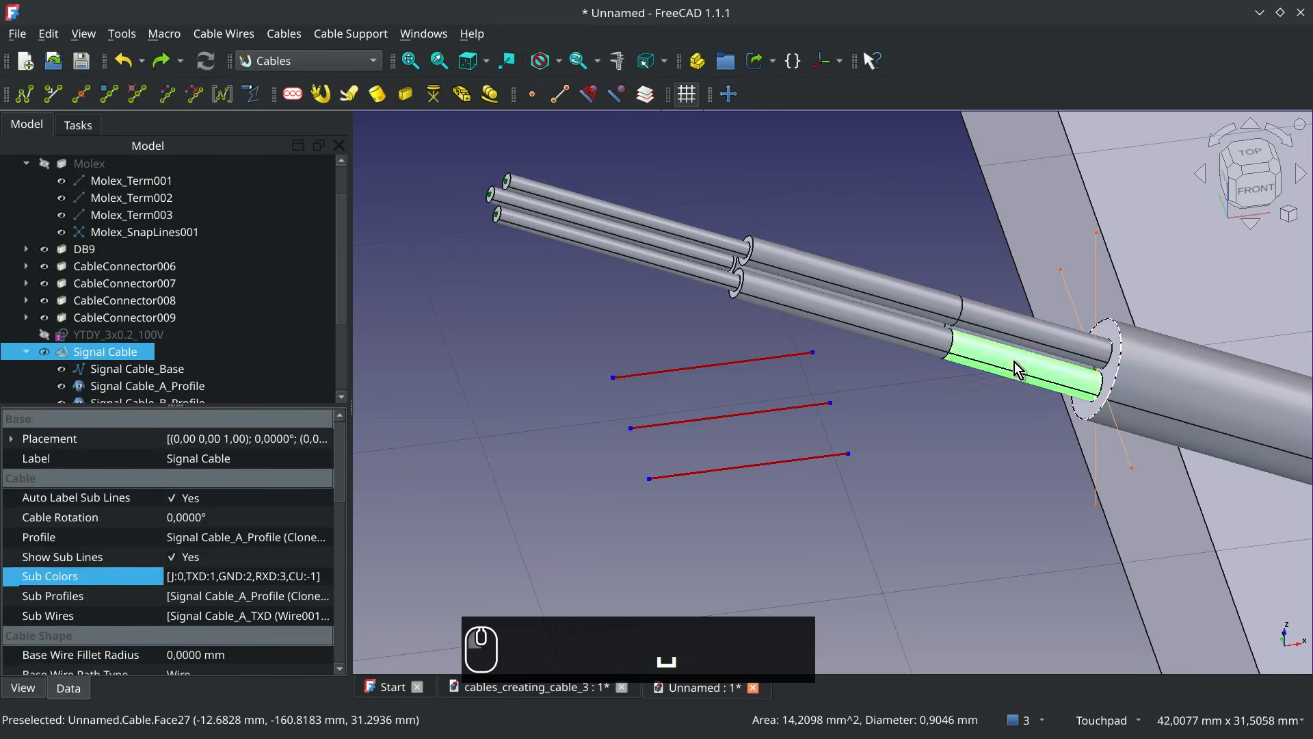
{"action": "key", "text": "space"}
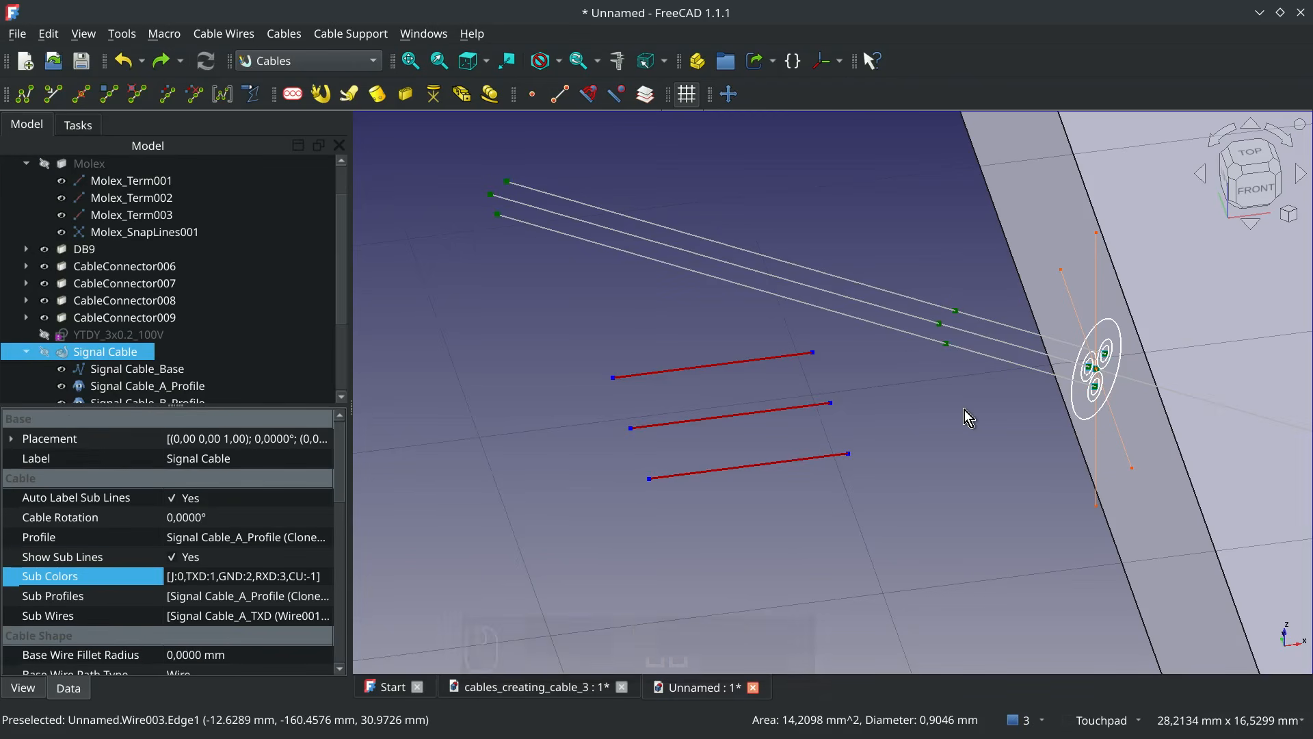
Attach the end of the Signal Cable_A_TXD wire to the Molex_Term001 terminal
{"action": "left_click", "coordinate": [601, 215]}
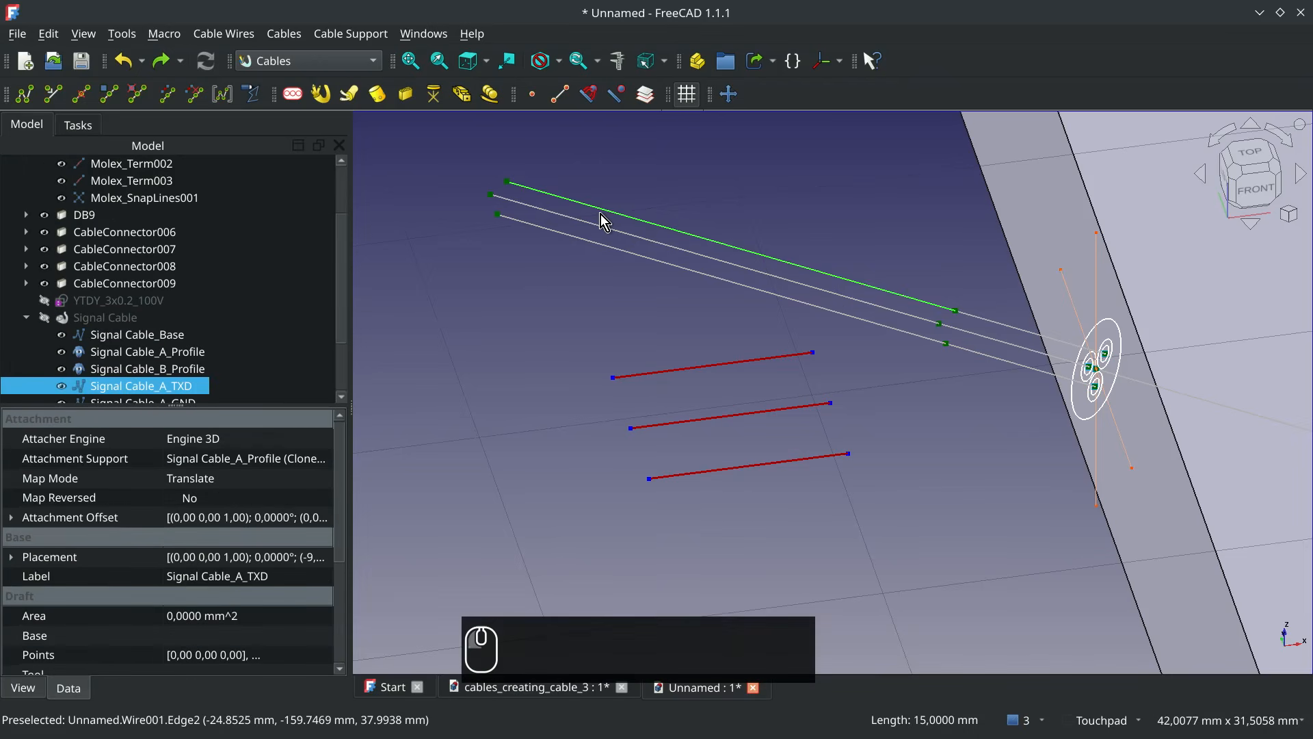
{"action": "left_click", "coordinate": [758, 471], "text": "ctrl"}
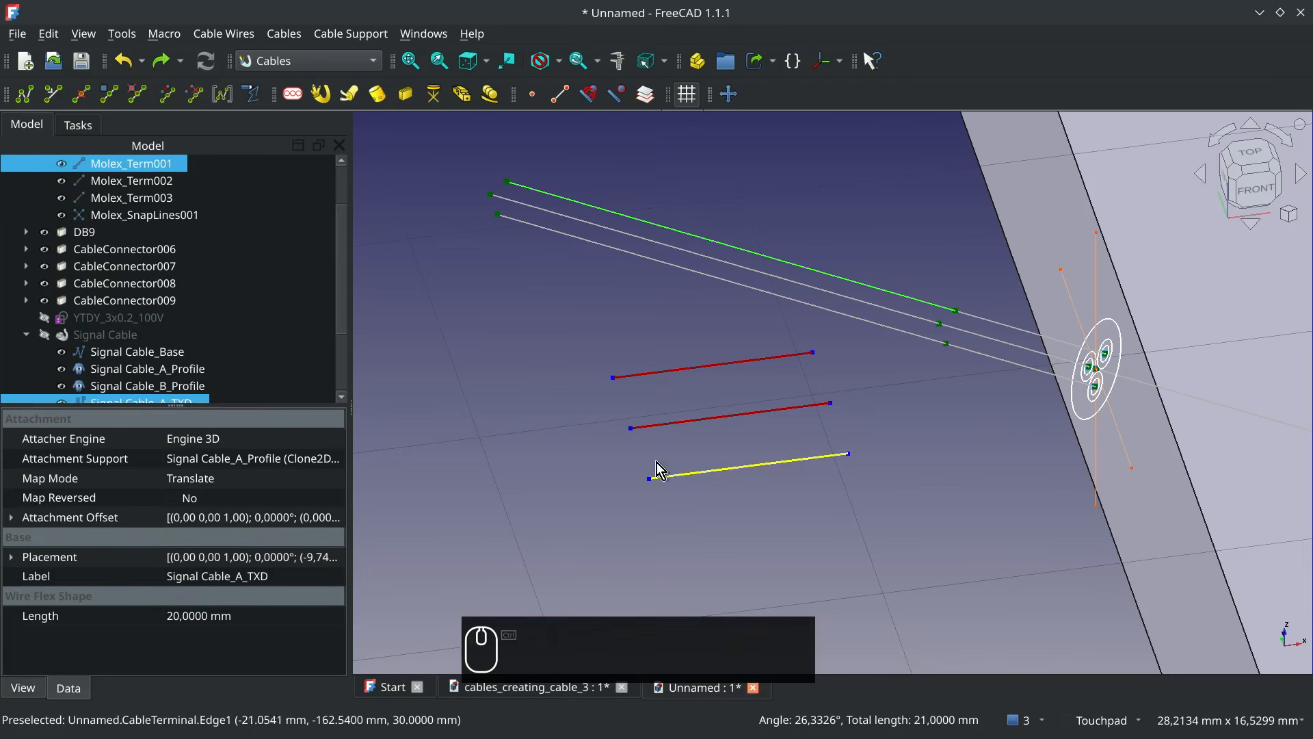
{"action": "left_click", "coordinate": [181, 98]}
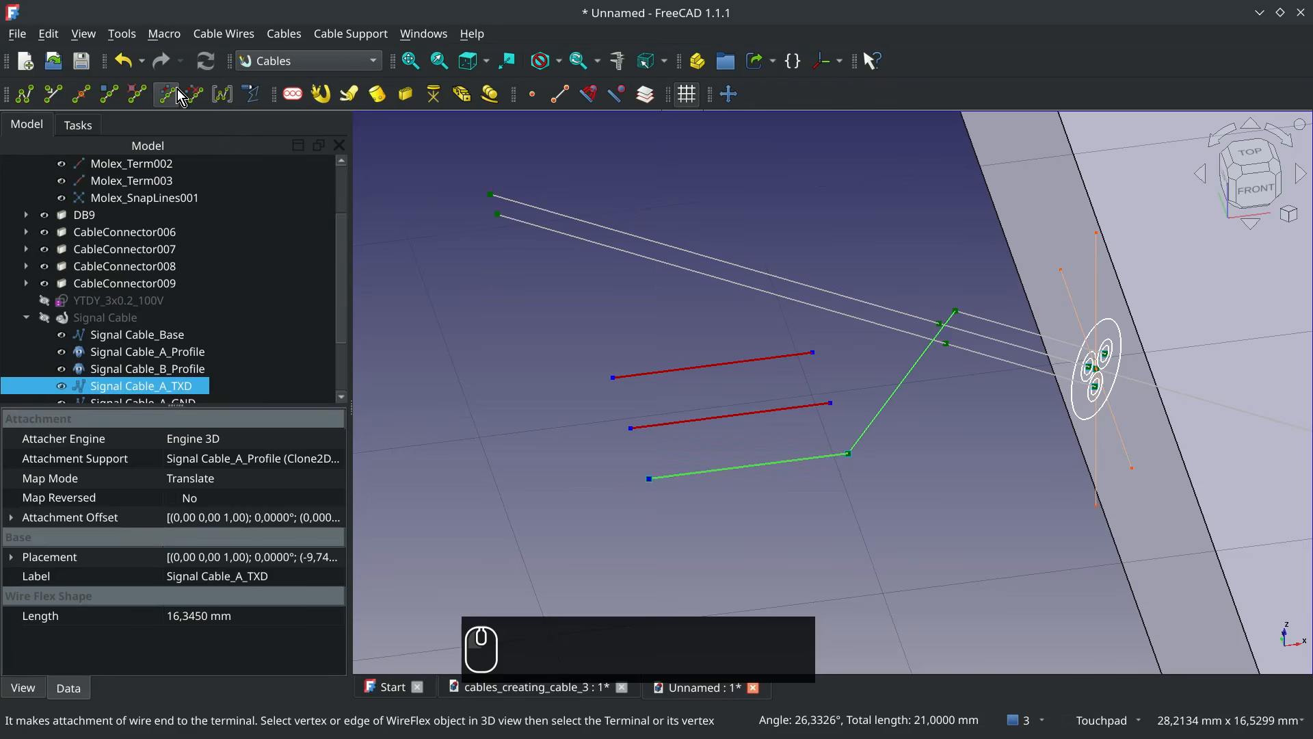
Attach the end of the Signal Cable_A_RXD wire to the Molex_Term002 terminal
{"action": "left_click", "coordinate": [794, 296]}
{"action": "left_click", "coordinate": [765, 413], "text": "ctrl"}
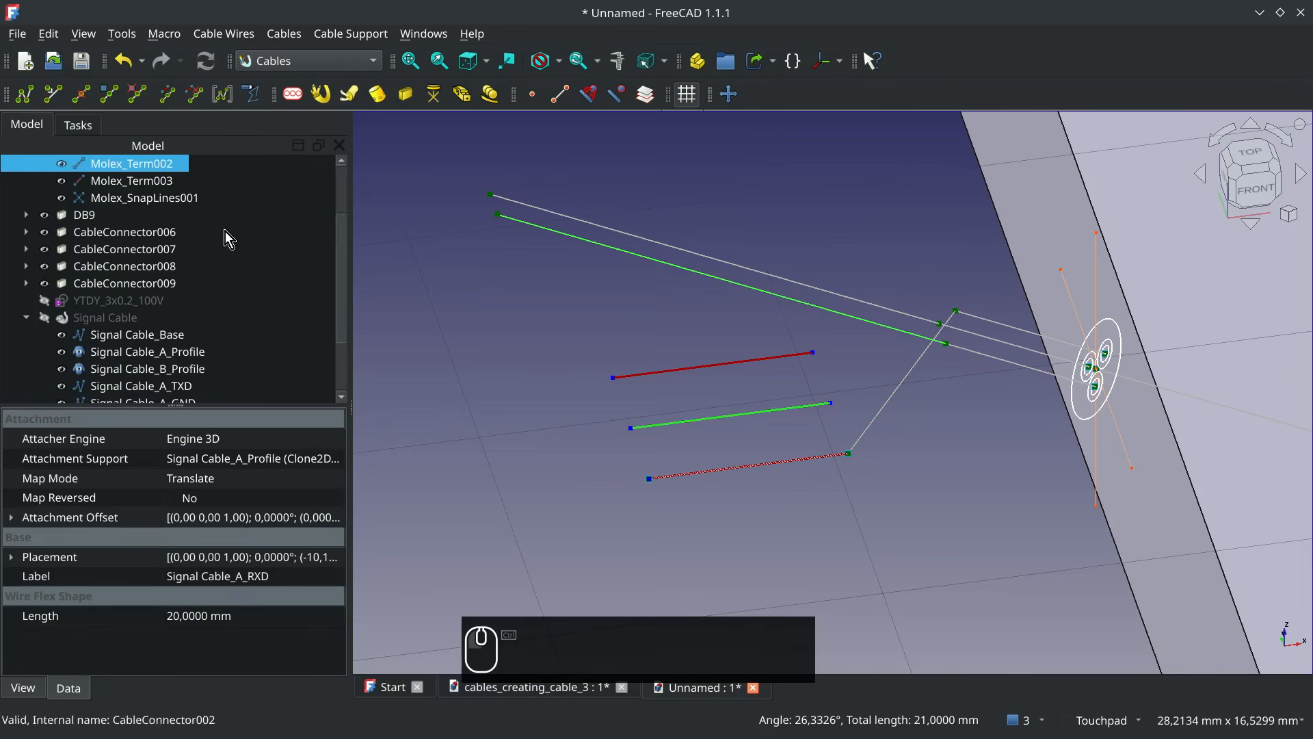
{"action": "left_click", "coordinate": [171, 97]}
Attach the end of the Signal Cable_A_GND wire to the Molex_Term003 terminal
{"action": "left_click", "coordinate": [665, 245]}
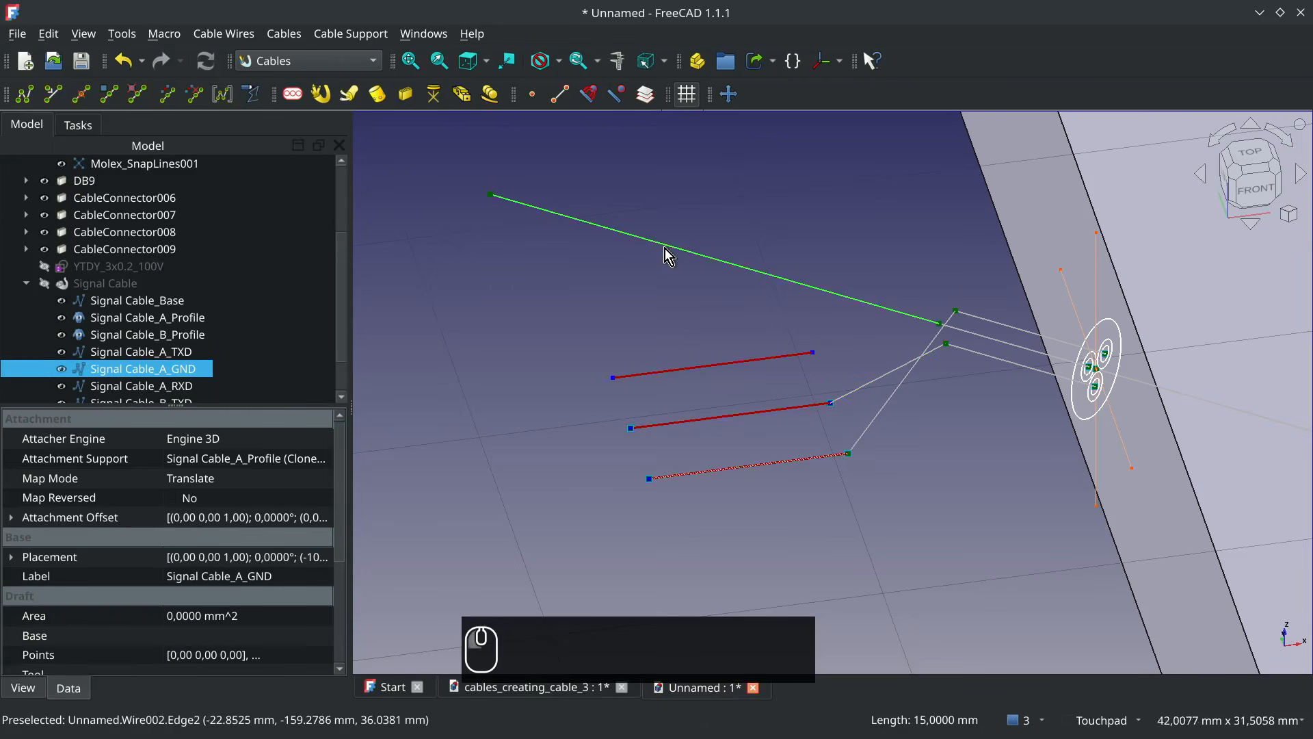
{"action": "left_click", "coordinate": [708, 366], "text": "ctrl"}
{"action": "left_click", "coordinate": [168, 94]}
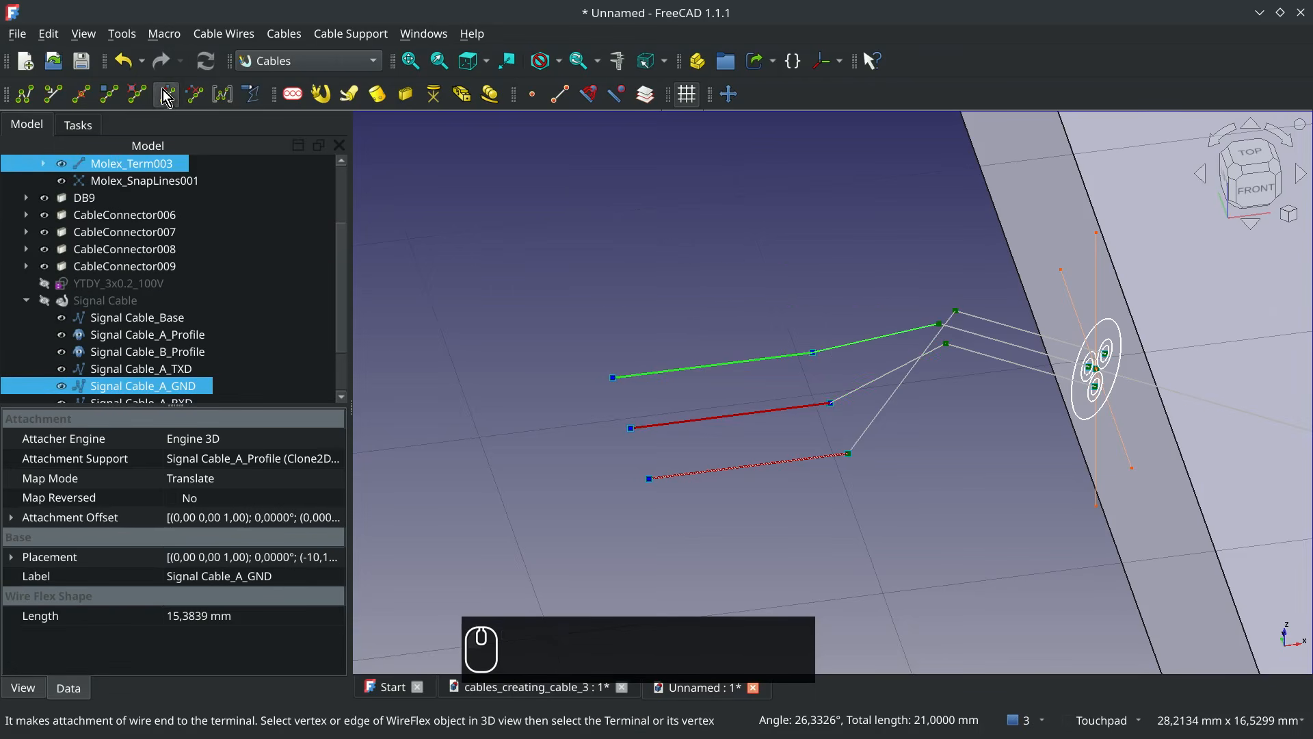
Hide the DB9 connector body at the other end of the cable so its terminal lines can be selected
{"action": "scroll", "coordinate": [982, 446], "scroll_direction": "down", "scroll_amount": 5}
{"action": "middle_click_drag", "start_coordinate": [1228, 250], "coordinate": [786, 410], "text": "shift"}
{"action": "middle_click_drag", "start_coordinate": [786, 410], "coordinate": [961, 554], "text": "alt"}
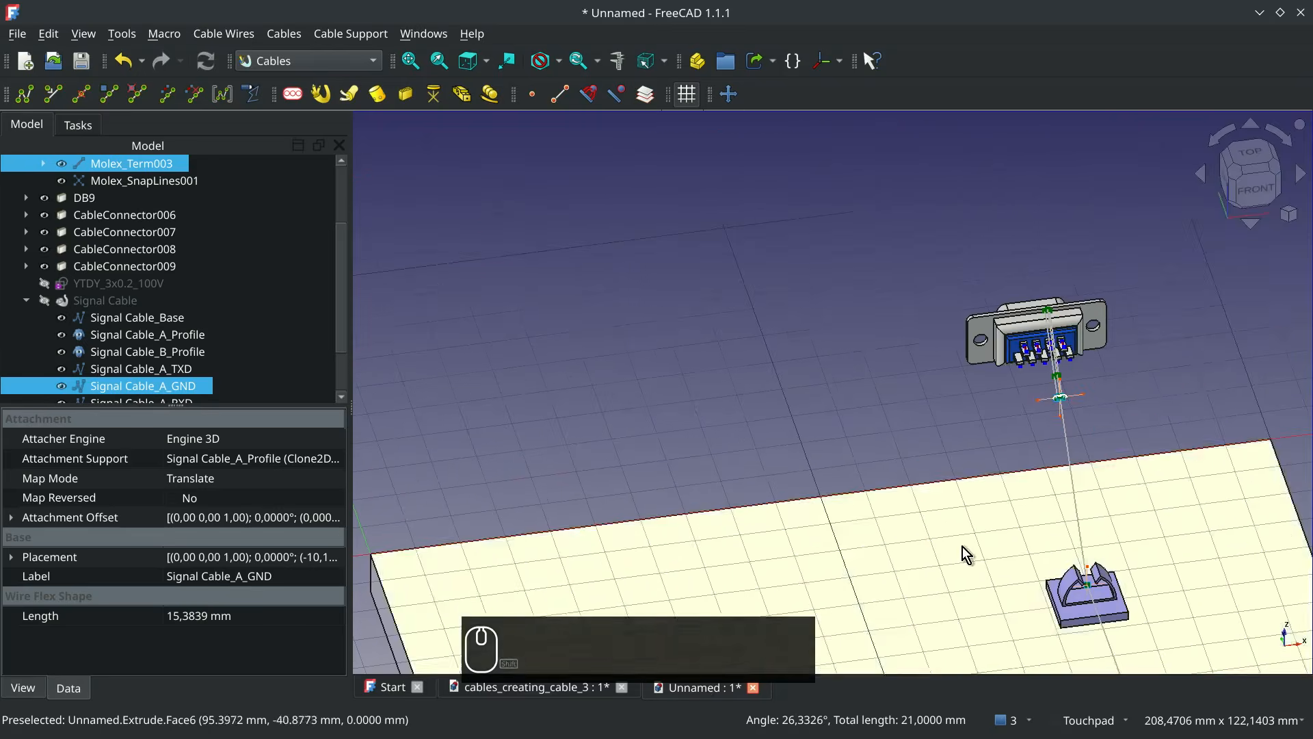
{"action": "scroll", "coordinate": [1047, 366], "scroll_direction": "up", "scroll_amount": 8}
{"action": "middle_click_drag", "start_coordinate": [1046, 366], "coordinate": [855, 315], "text": "alt"}
{"action": "middle_click_drag", "start_coordinate": [855, 315], "coordinate": [1129, 423], "text": "alt"}
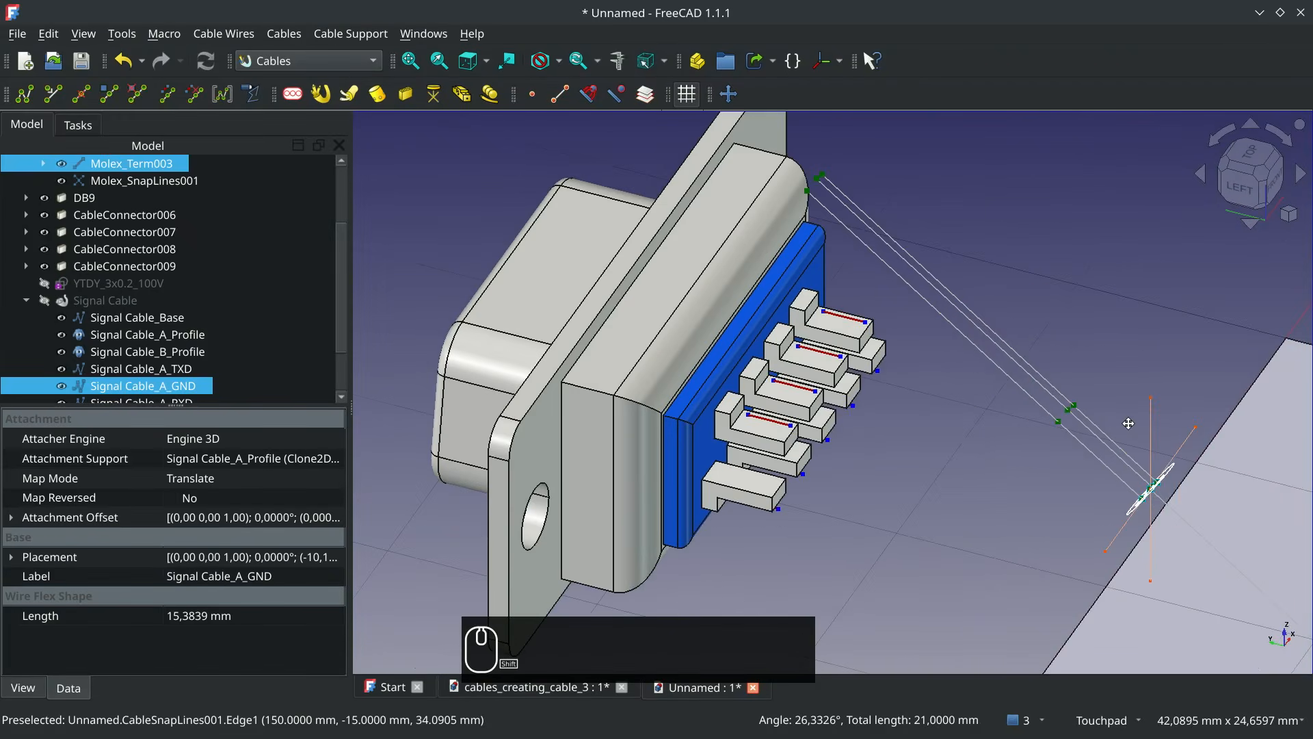
{"action": "left_click", "coordinate": [674, 338]}
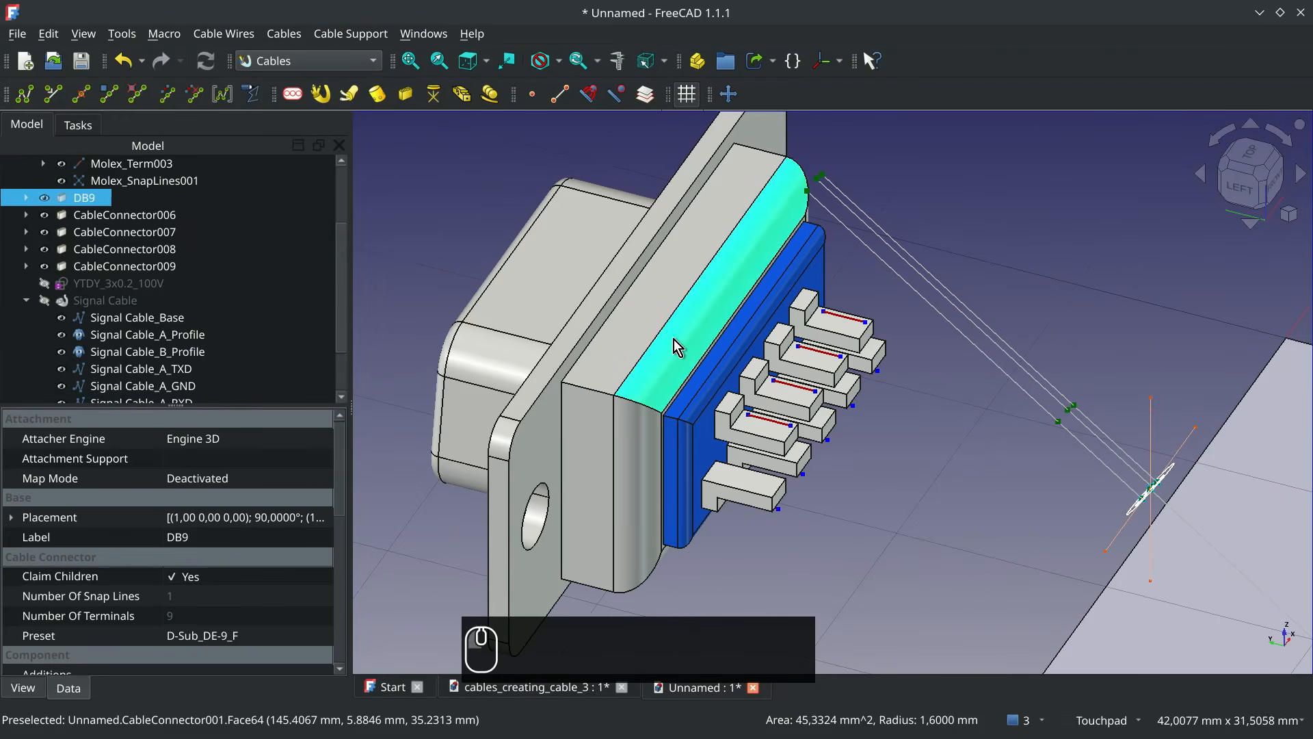
{"action": "key", "text": "space"}
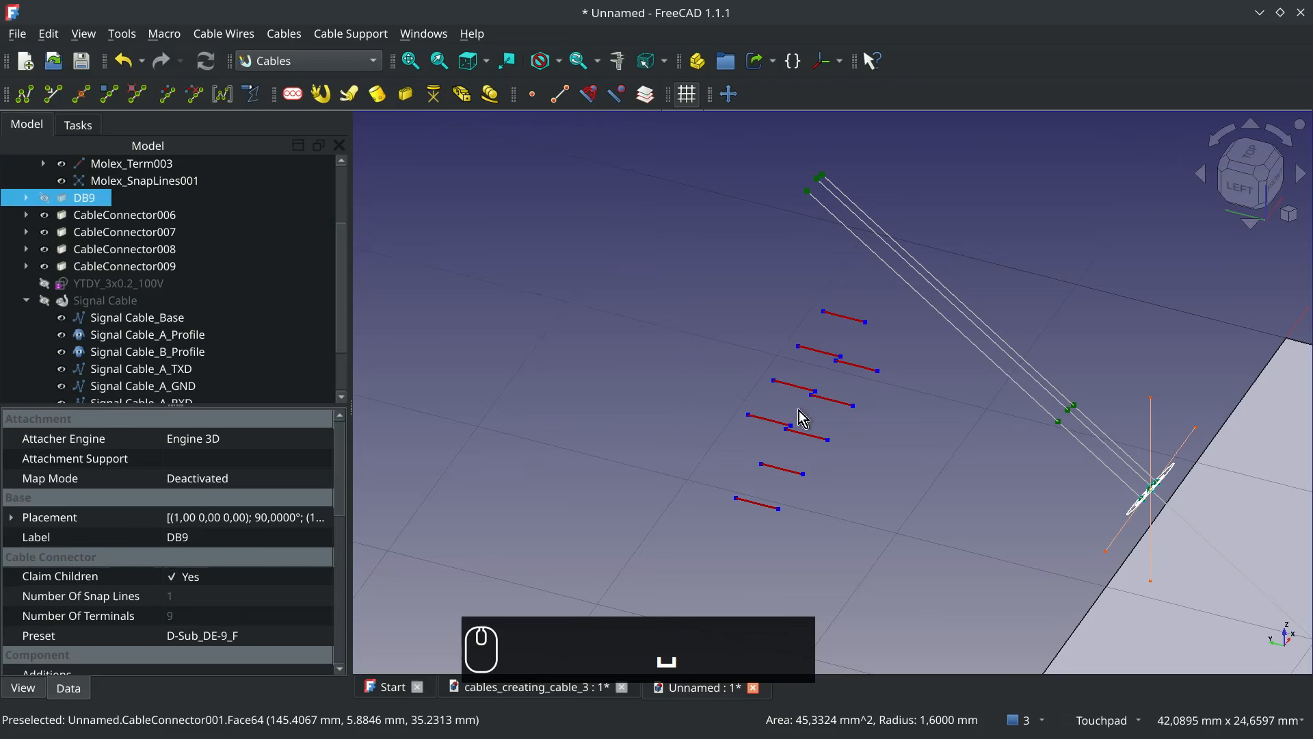
Attach the end of the Signal Cable_B_TXD wire to the DB9_Term002 terminal
{"action": "left_click", "coordinate": [831, 400]}
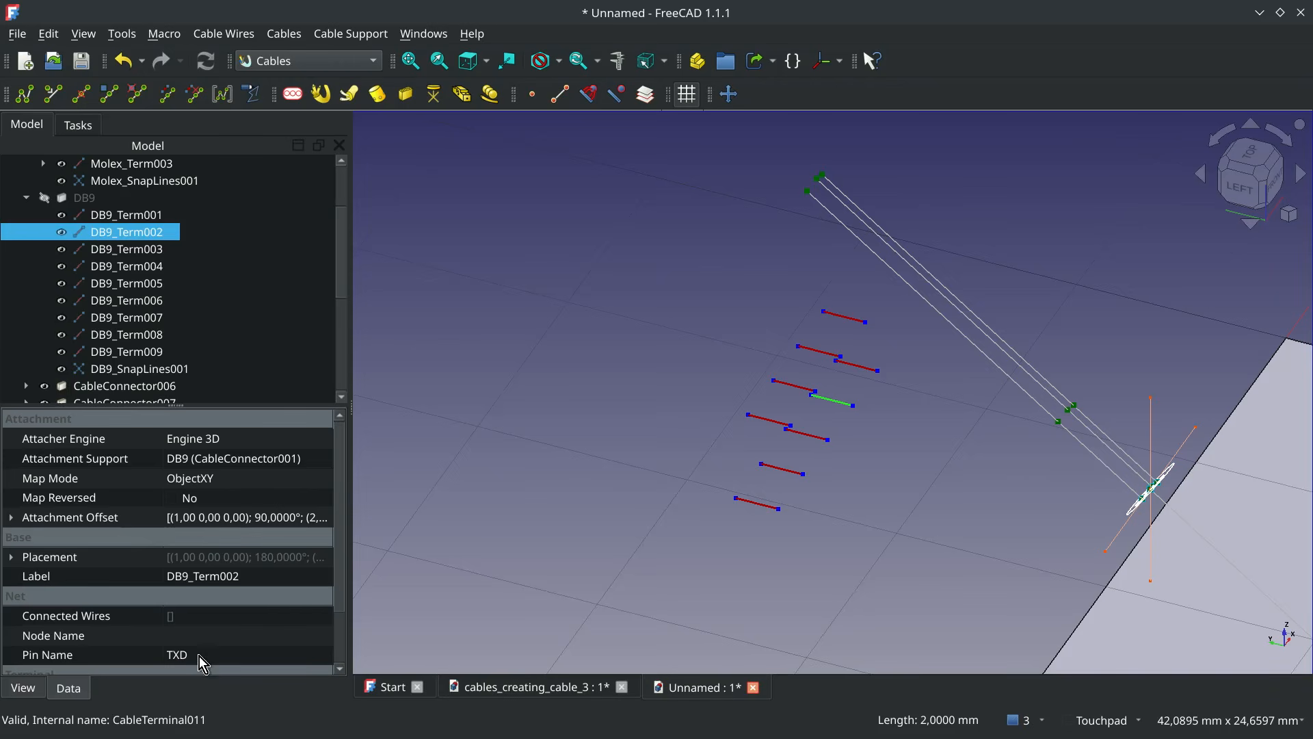
{"action": "left_click", "coordinate": [1013, 382]}
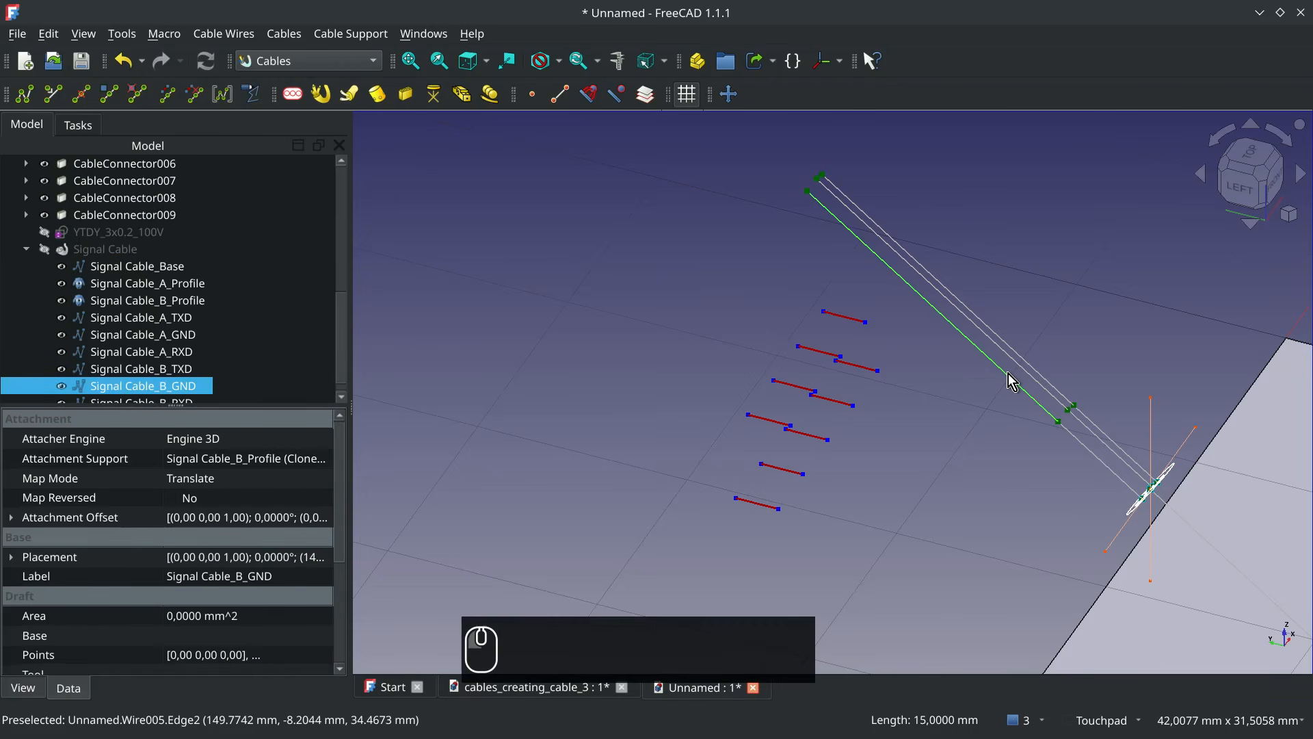
{"action": "left_click", "coordinate": [176, 368]}
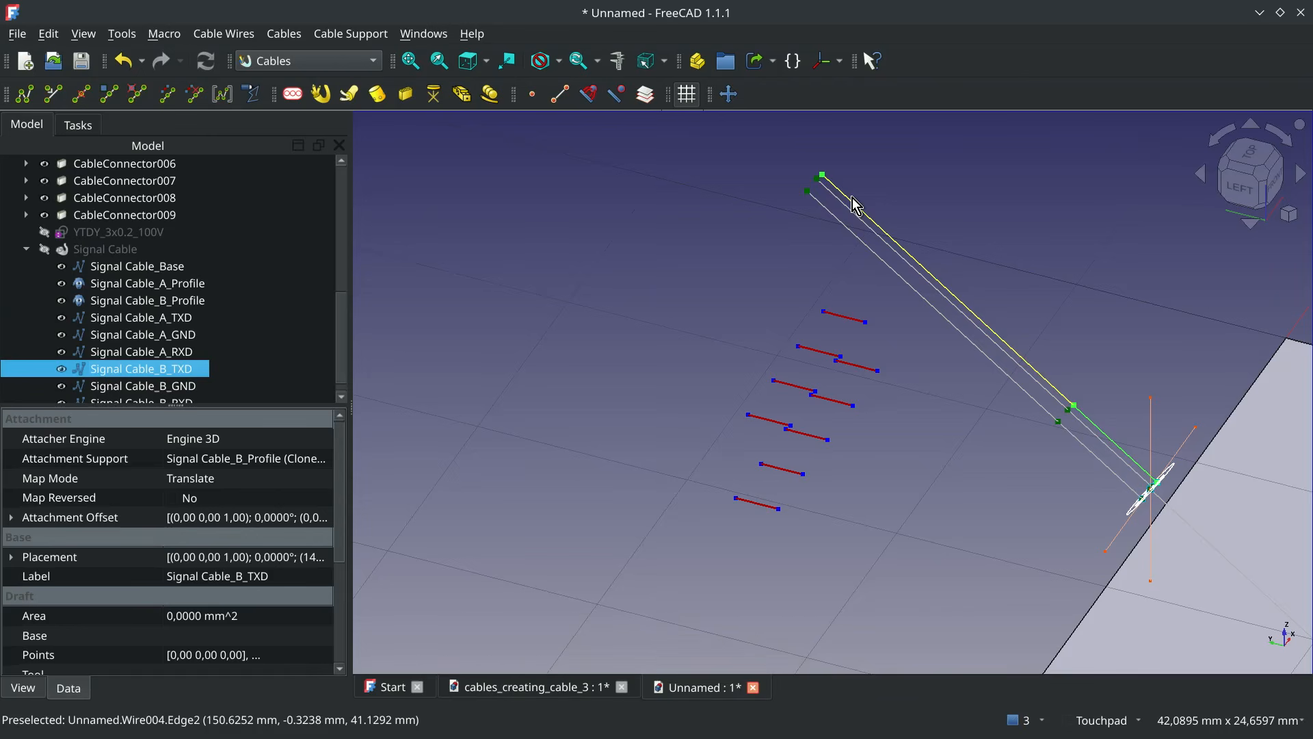
{"action": "left_click", "coordinate": [845, 407], "text": "ctrl"}
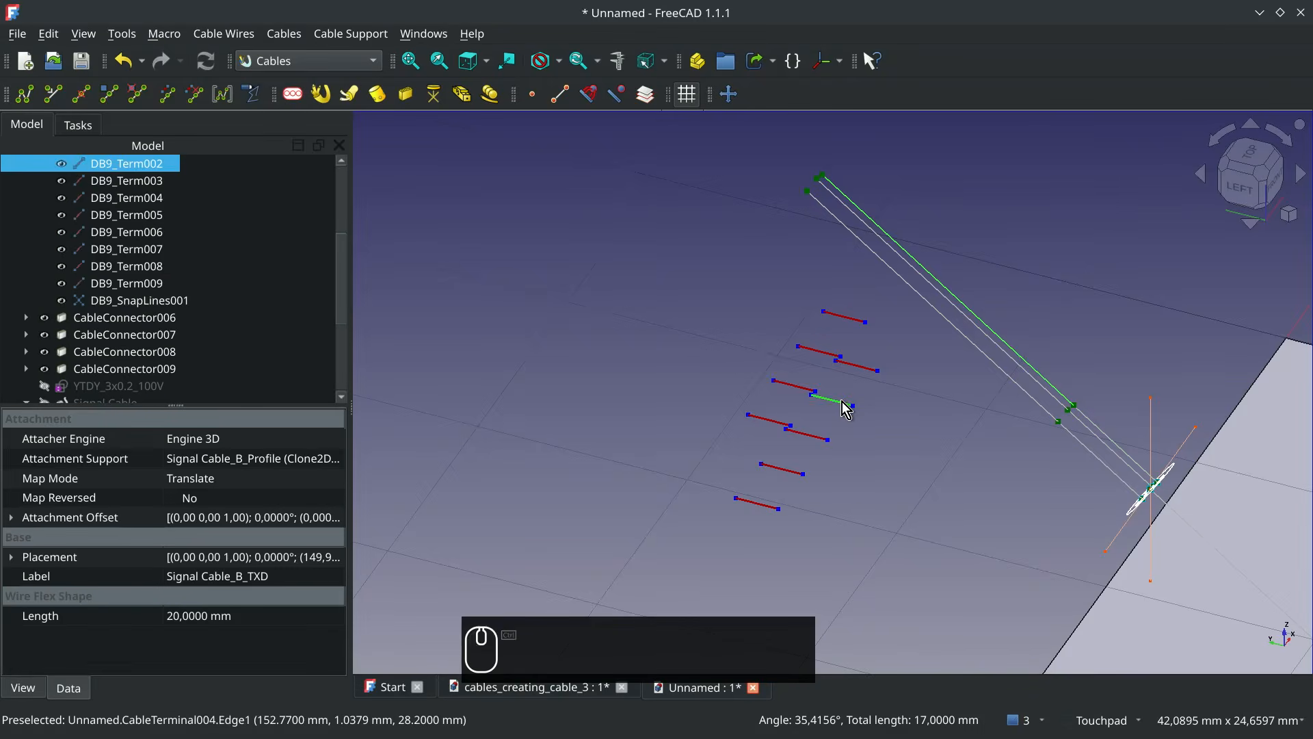
{"action": "left_click", "coordinate": [167, 94]}
Attach the end of the Signal Cable_B_RXD wire to the DB9_Term003 terminal
{"action": "left_click", "coordinate": [801, 439]}
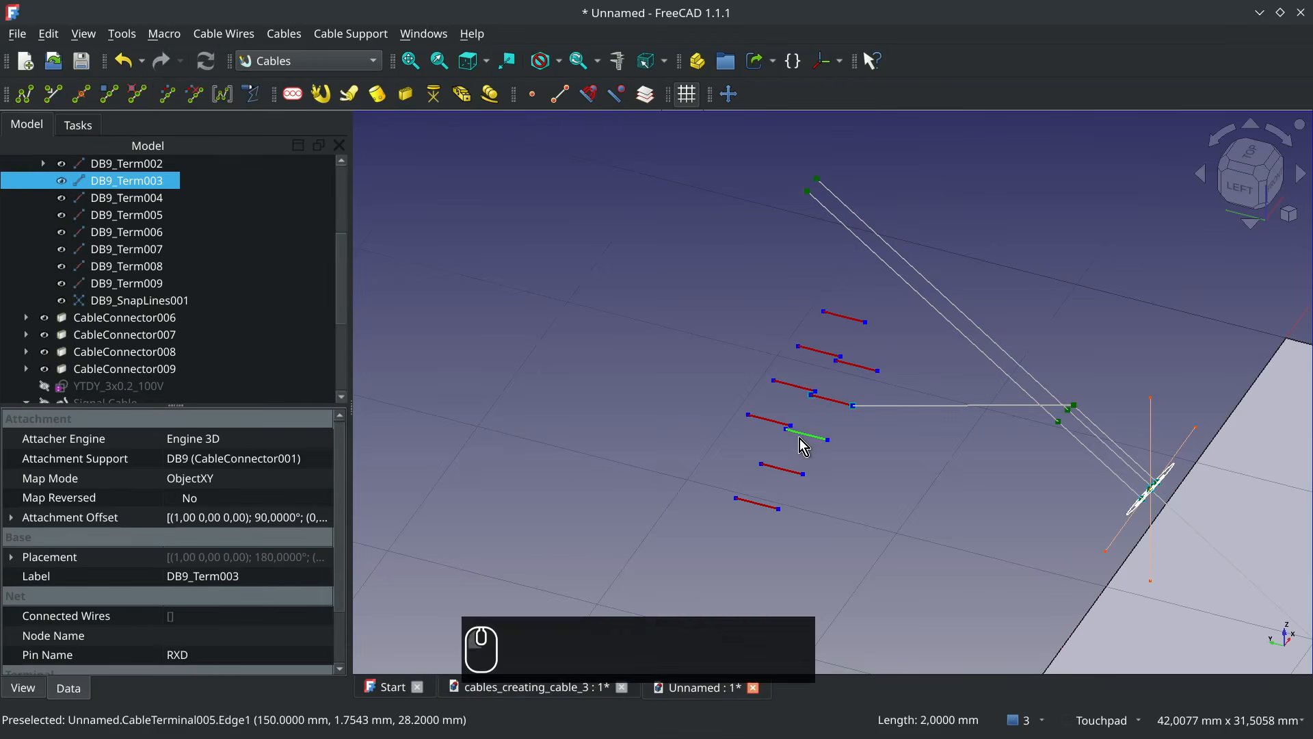
{"action": "left_click", "coordinate": [955, 329]}
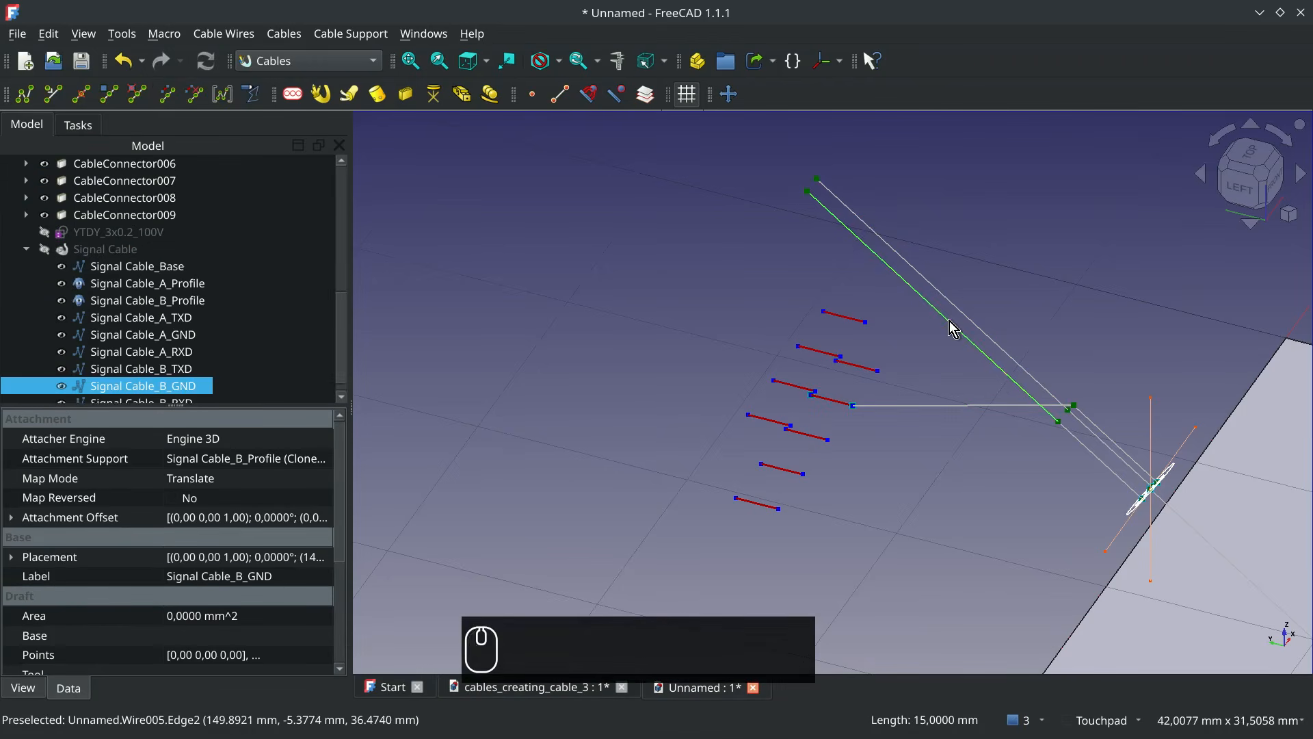
{"action": "left_click", "coordinate": [961, 309]}
{"action": "left_click", "coordinate": [807, 438], "text": "ctrl"}
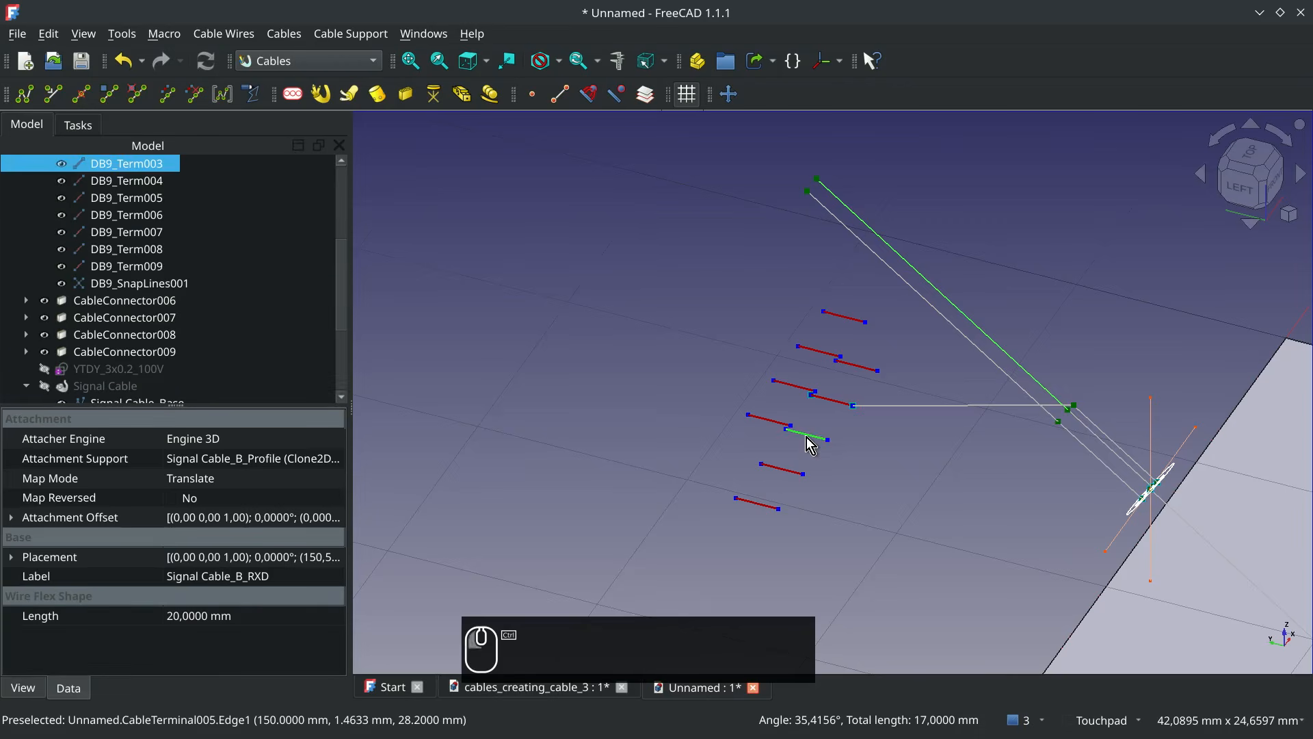
{"action": "left_click", "coordinate": [167, 93]}
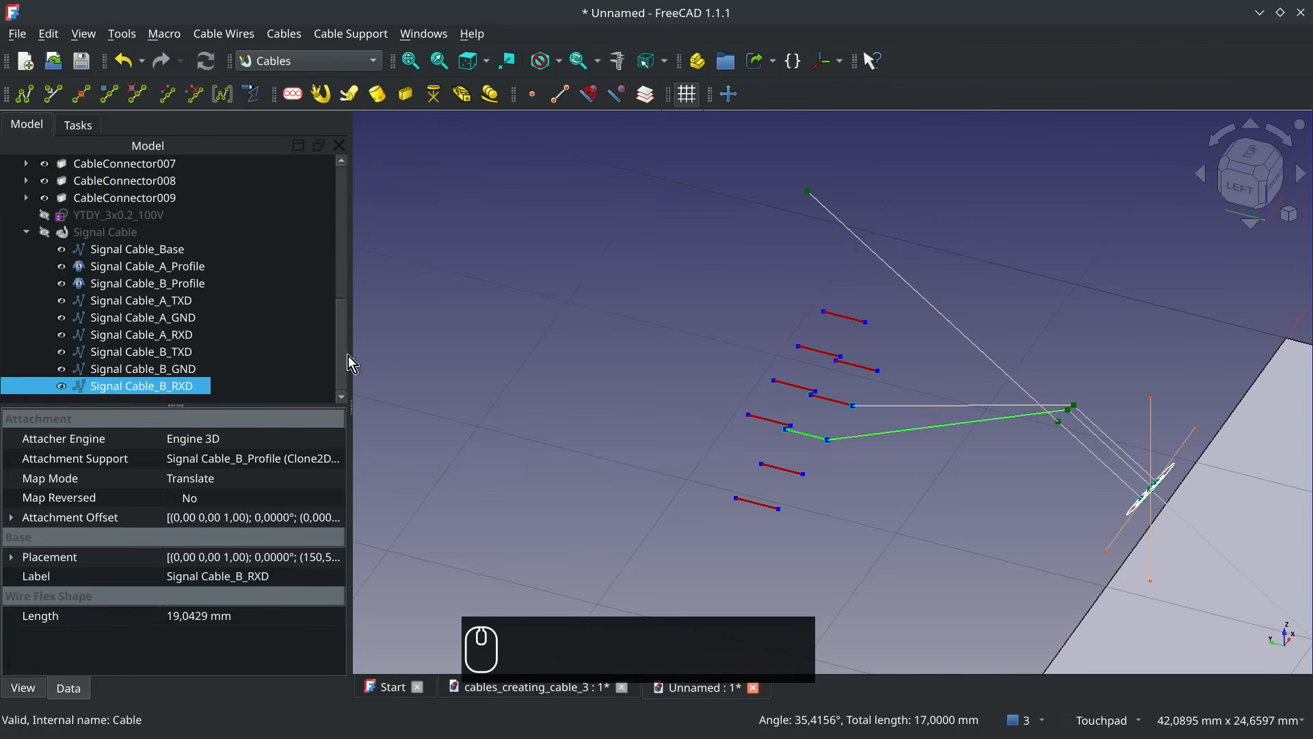
Attach the end of the Signal Cable_B_GND wire to the DB9_Term005 terminal
{"action": "left_click", "coordinate": [757, 504]}
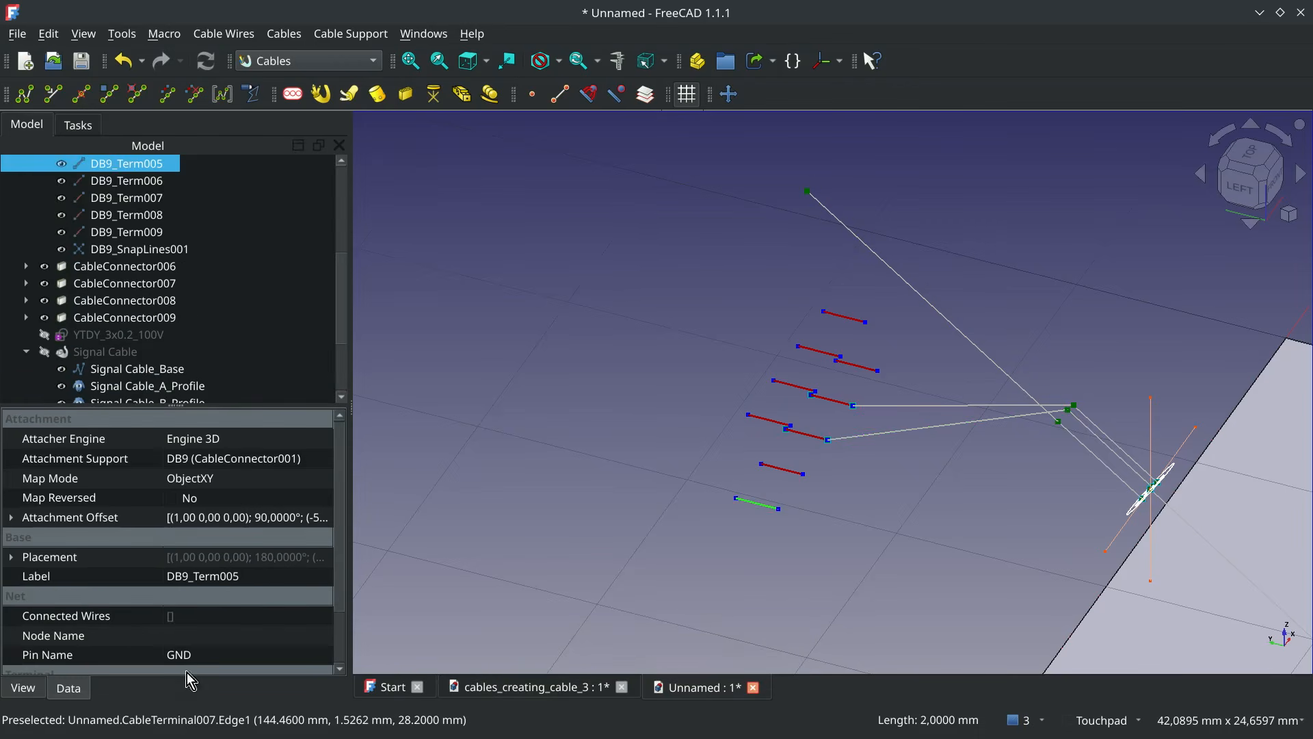
{"action": "left_click", "coordinate": [885, 264], "text": "ctrl"}
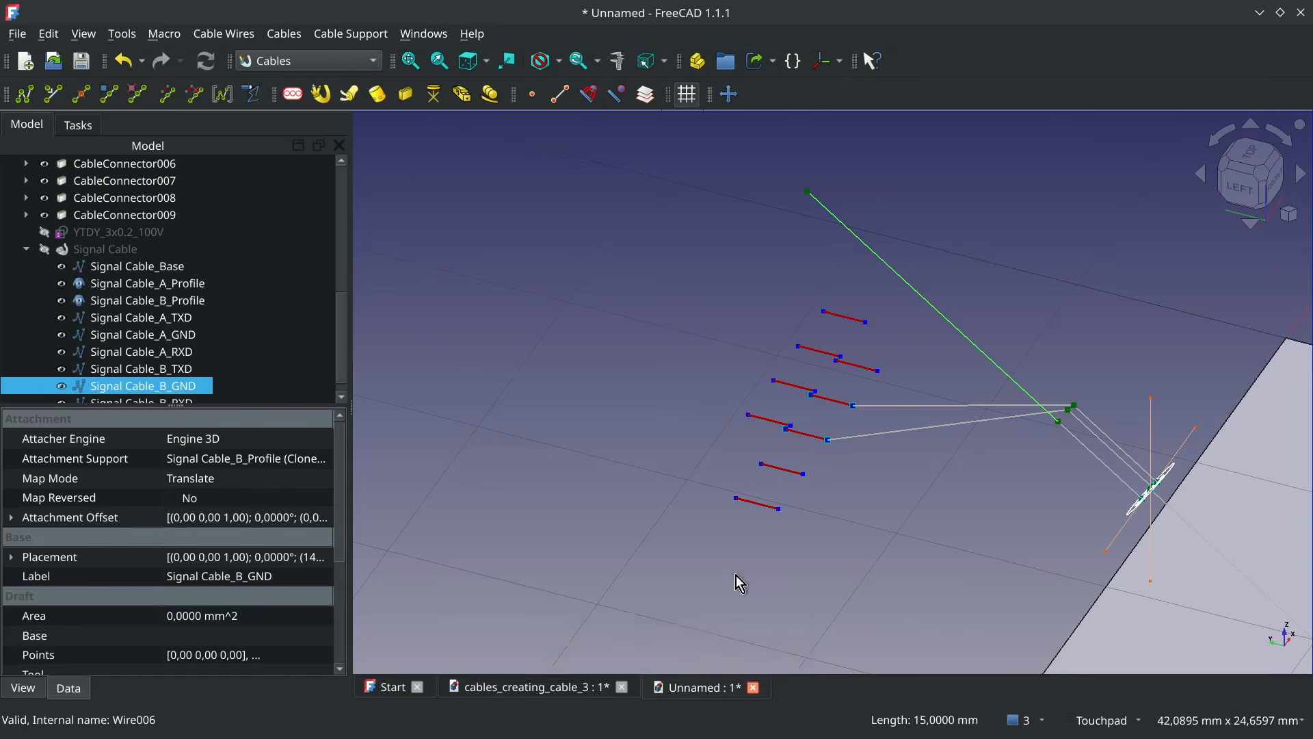
{"action": "left_click", "coordinate": [167, 94]}
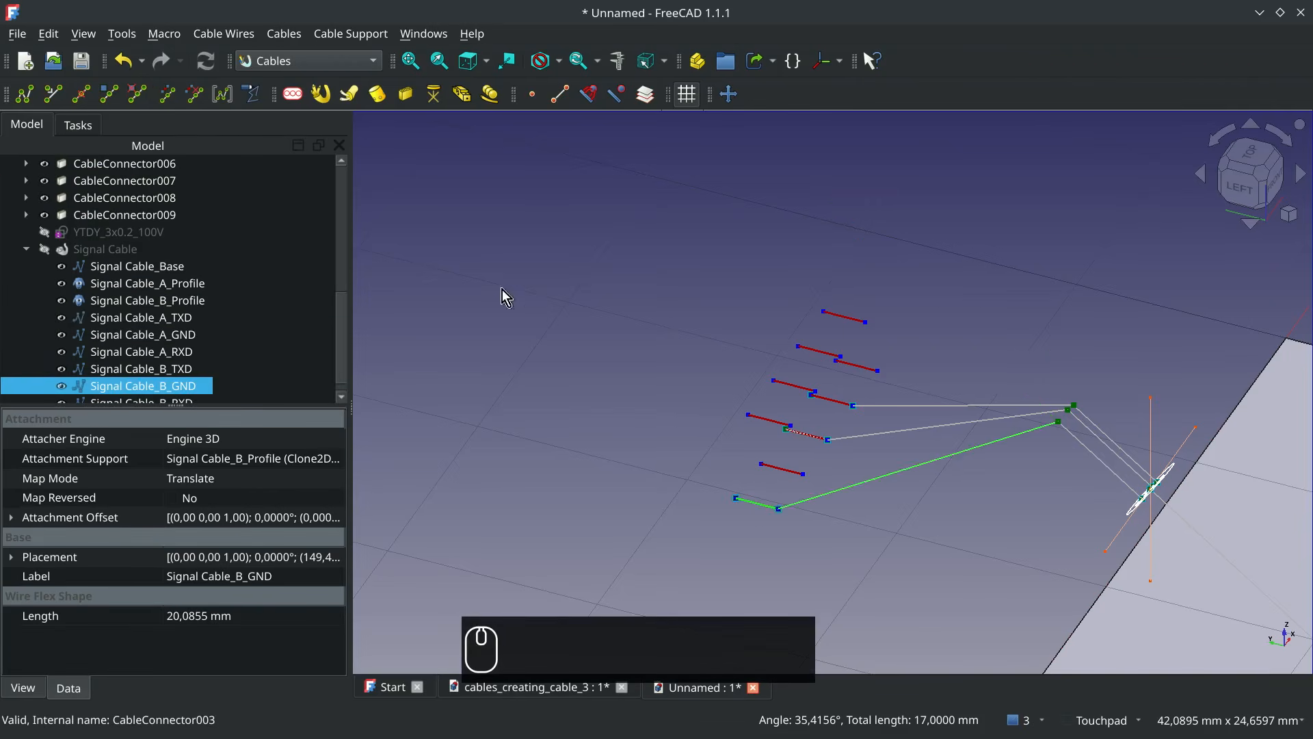
Make the hidden Signal Cable and the Molex and DB9 connector bodies visible again
{"action": "scroll", "coordinate": [666, 466], "scroll_direction": "down", "scroll_amount": 5}
{"action": "key", "text": "ctrl+1"}
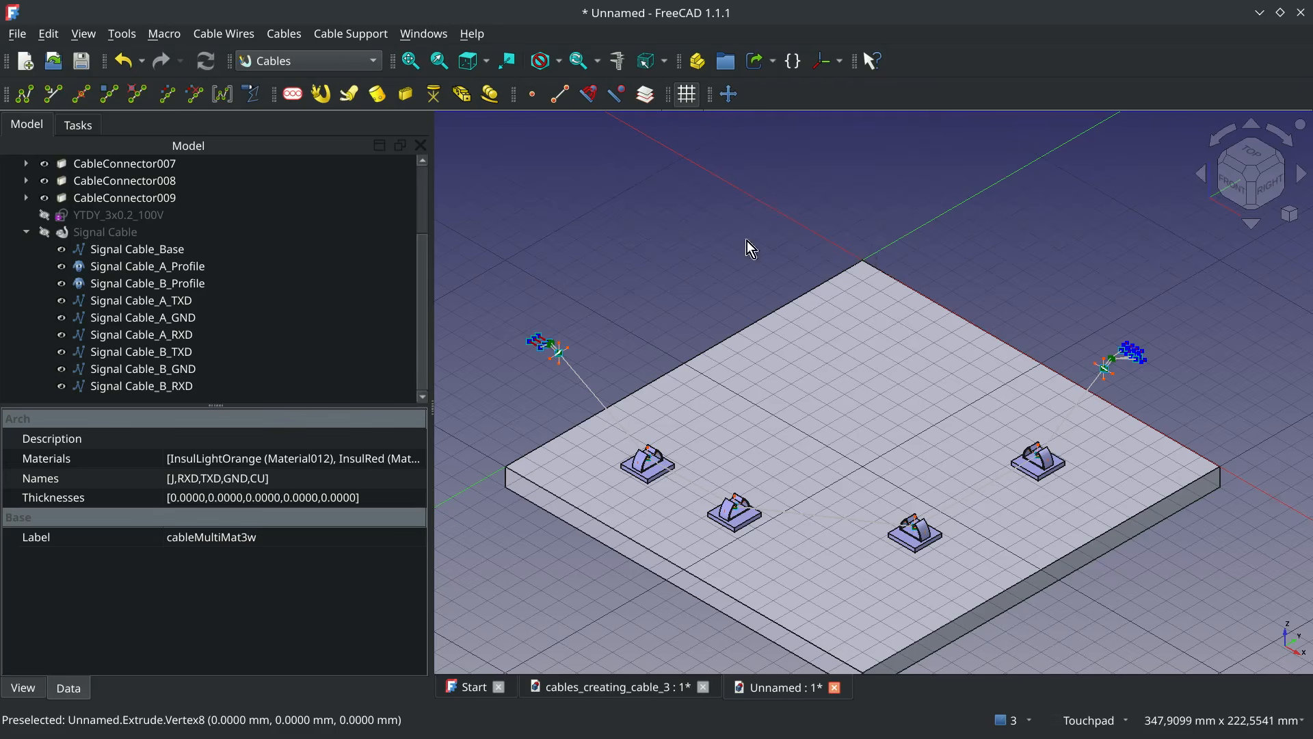
{"action": "left_click", "coordinate": [107, 231]}
{"action": "key", "text": "space"}
{"action": "scroll", "coordinate": [209, 237], "scroll_direction": "up", "scroll_amount": 2}
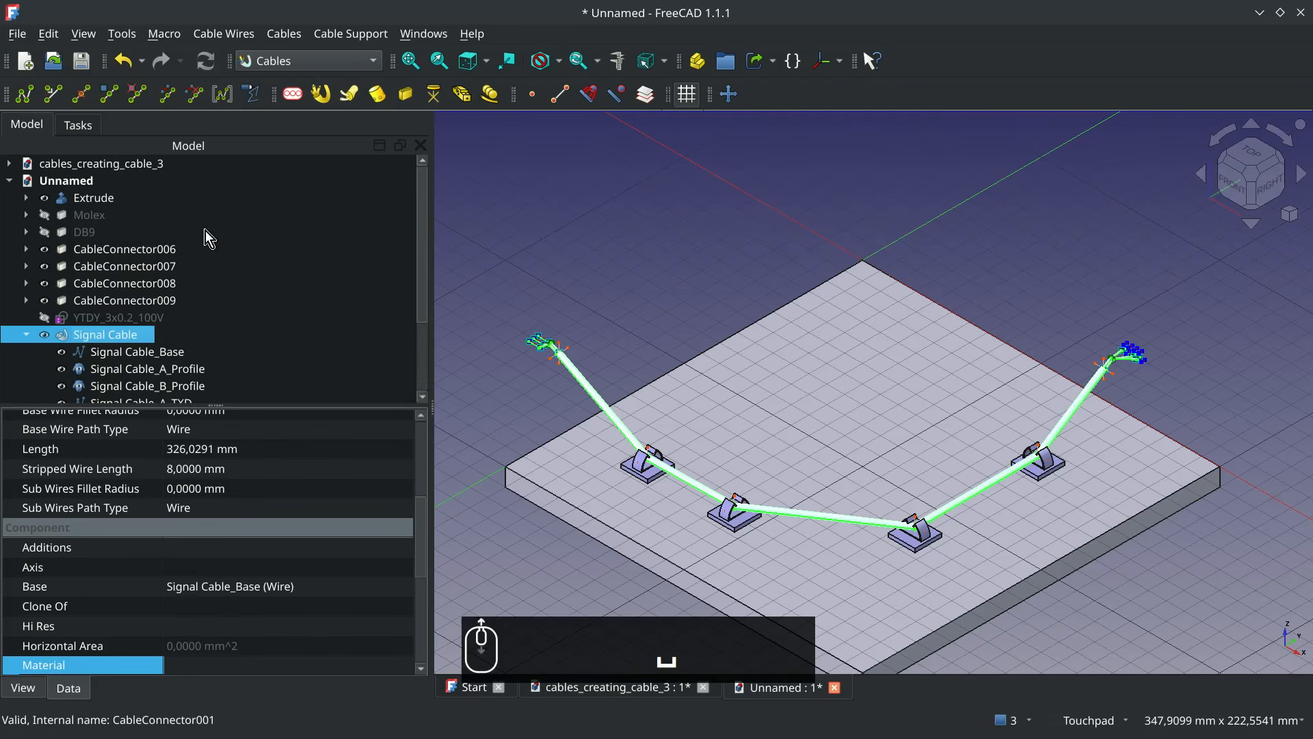
{"action": "left_click", "coordinate": [95, 212]}
{"action": "key", "text": "space"}
{"action": "left_click", "coordinate": [86, 229]}
{"action": "key", "text": "space"}
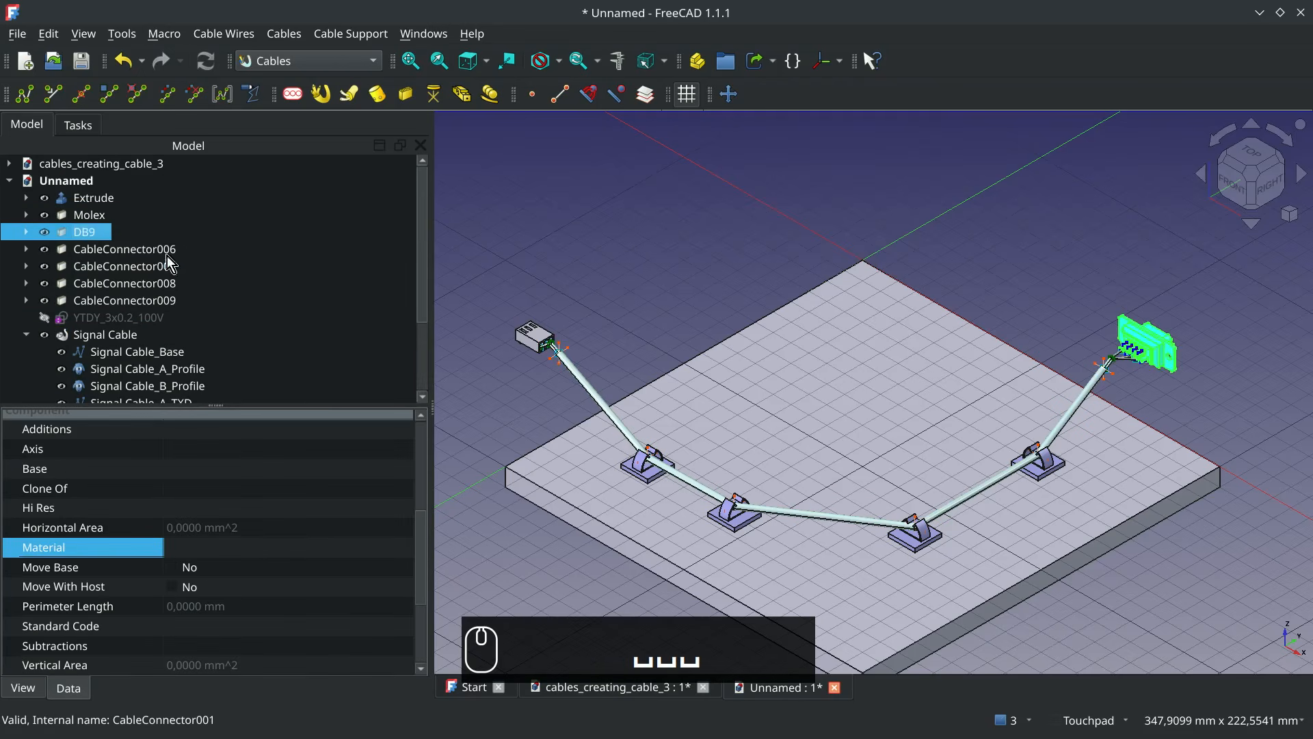
Add the predefined cable materials and multimaterials to the document and expand their new group
{"action": "left_click", "coordinate": [121, 335]}
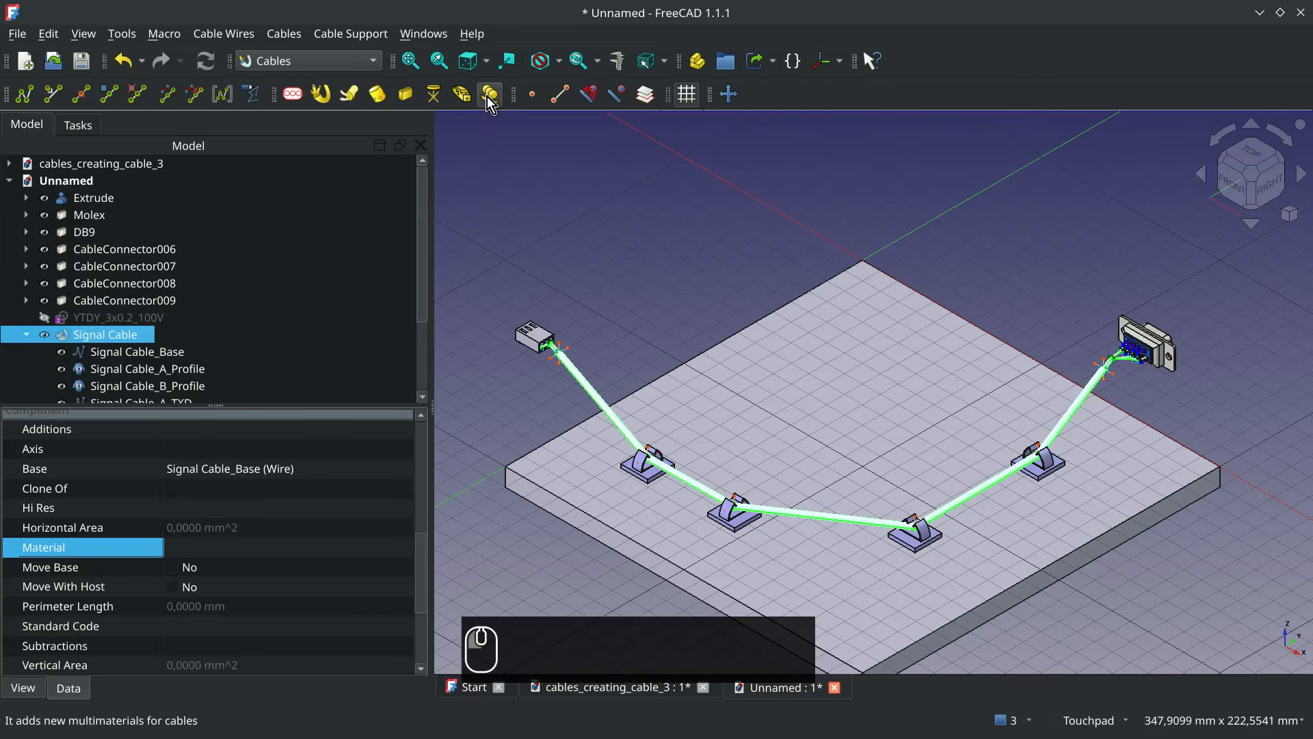
{"action": "left_click_drag", "start_coordinate": [425, 239], "coordinate": [424, 351]}
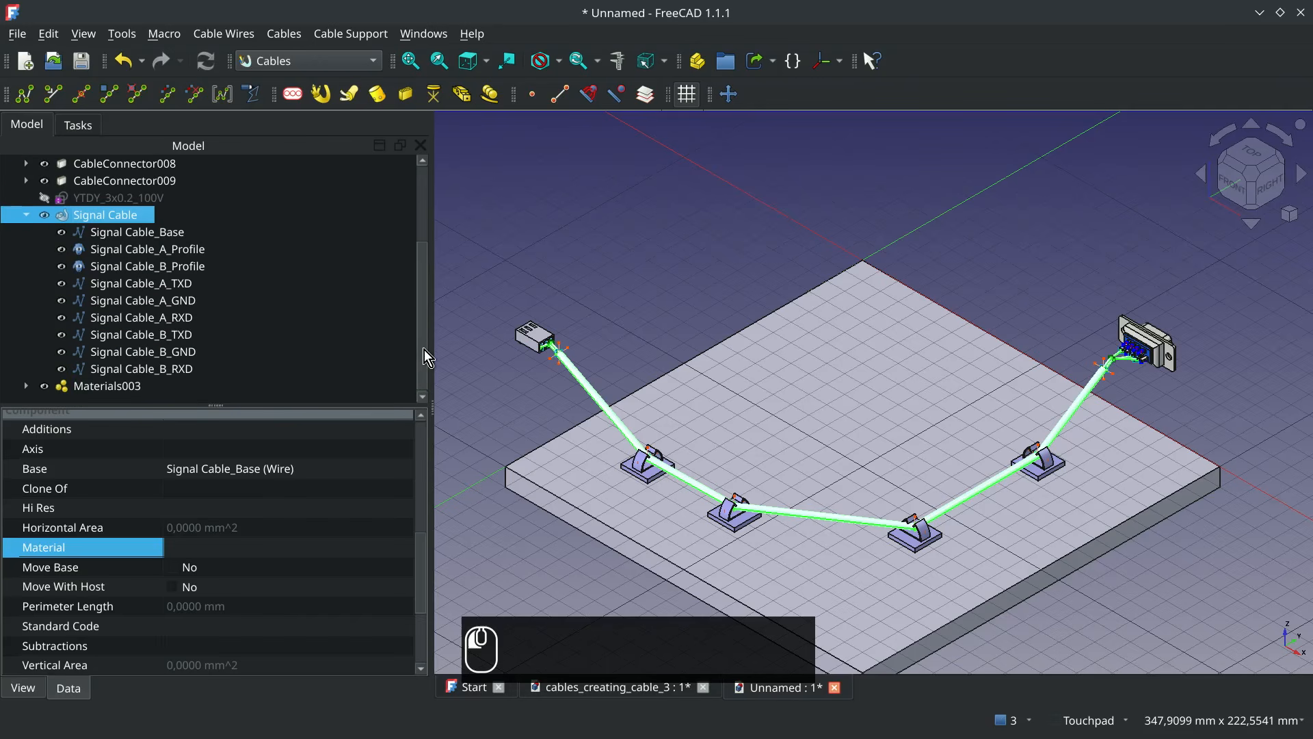
{"action": "left_click", "coordinate": [90, 387]}
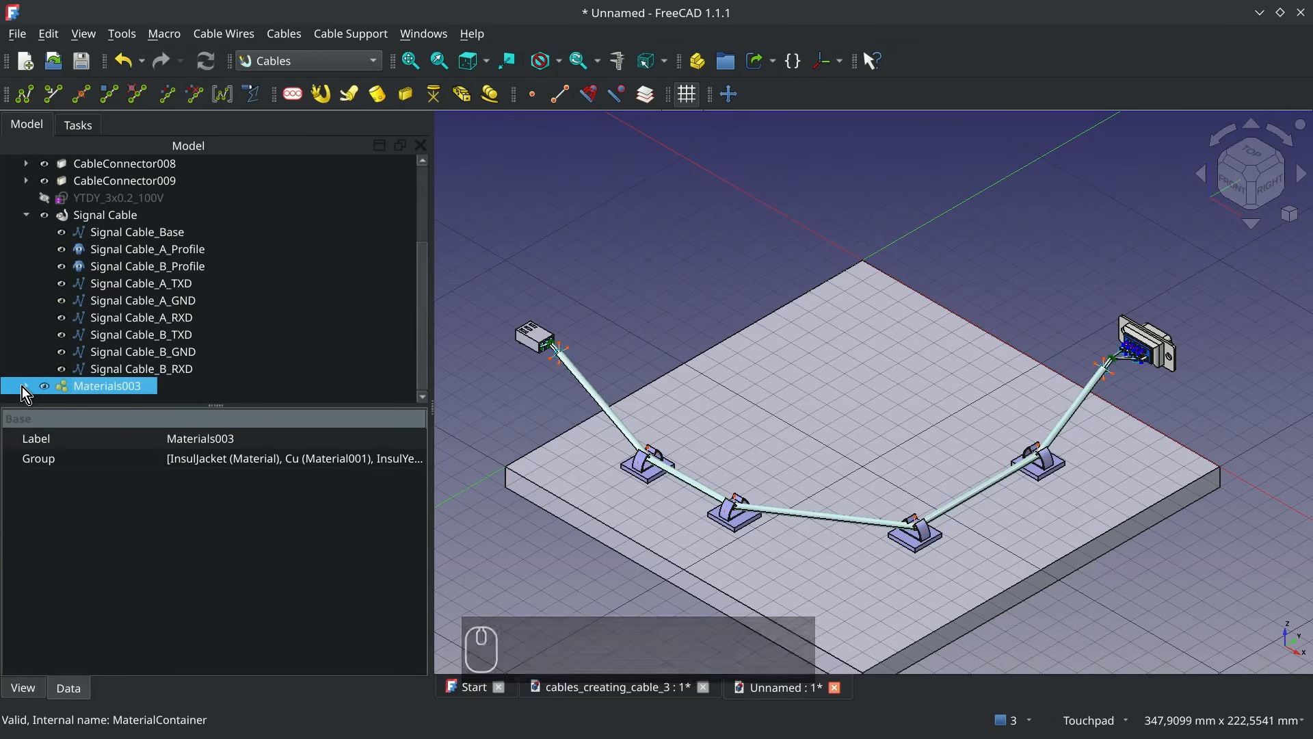
{"action": "left_click", "coordinate": [22, 388]}
Copy the cableMultiMat3w multimaterial alone, excluding all of its dependent single materials
{"action": "scroll", "coordinate": [22, 387], "scroll_direction": "down", "scroll_amount": 7}
{"action": "left_click", "coordinate": [152, 353]}
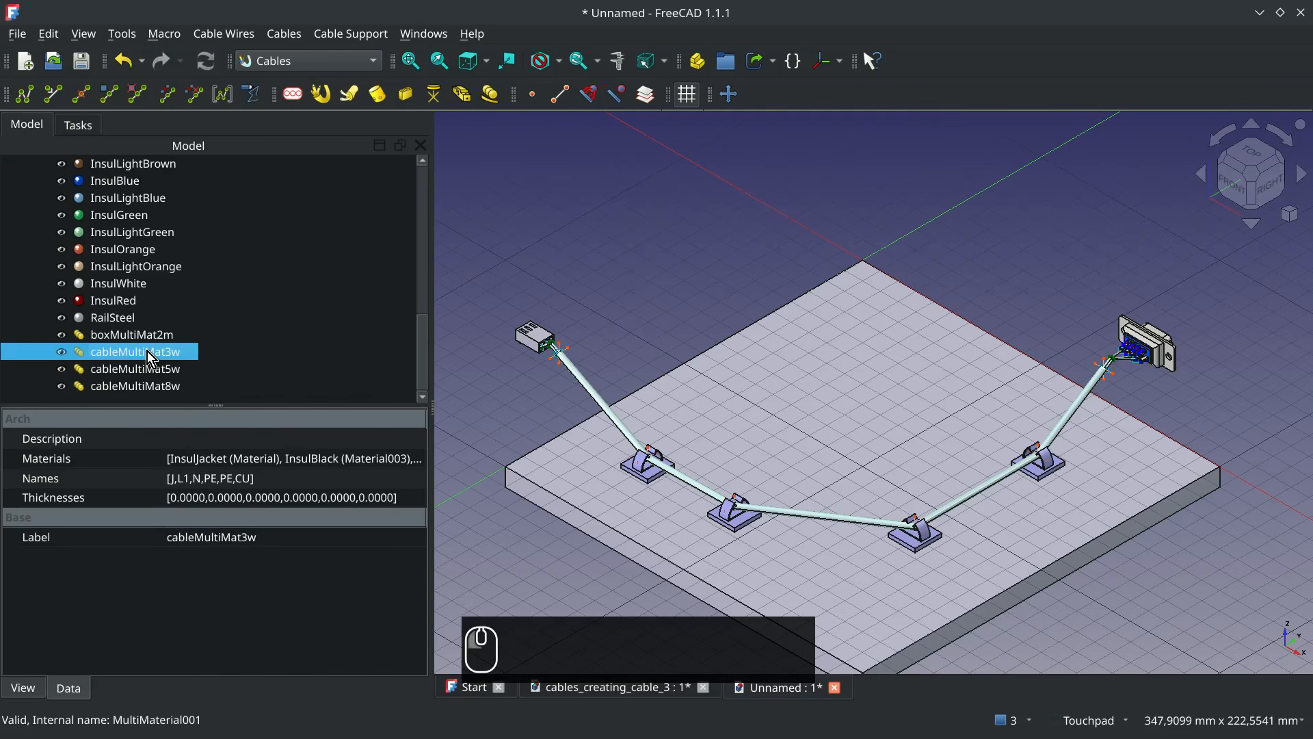
{"action": "right_click", "coordinate": [147, 351]}
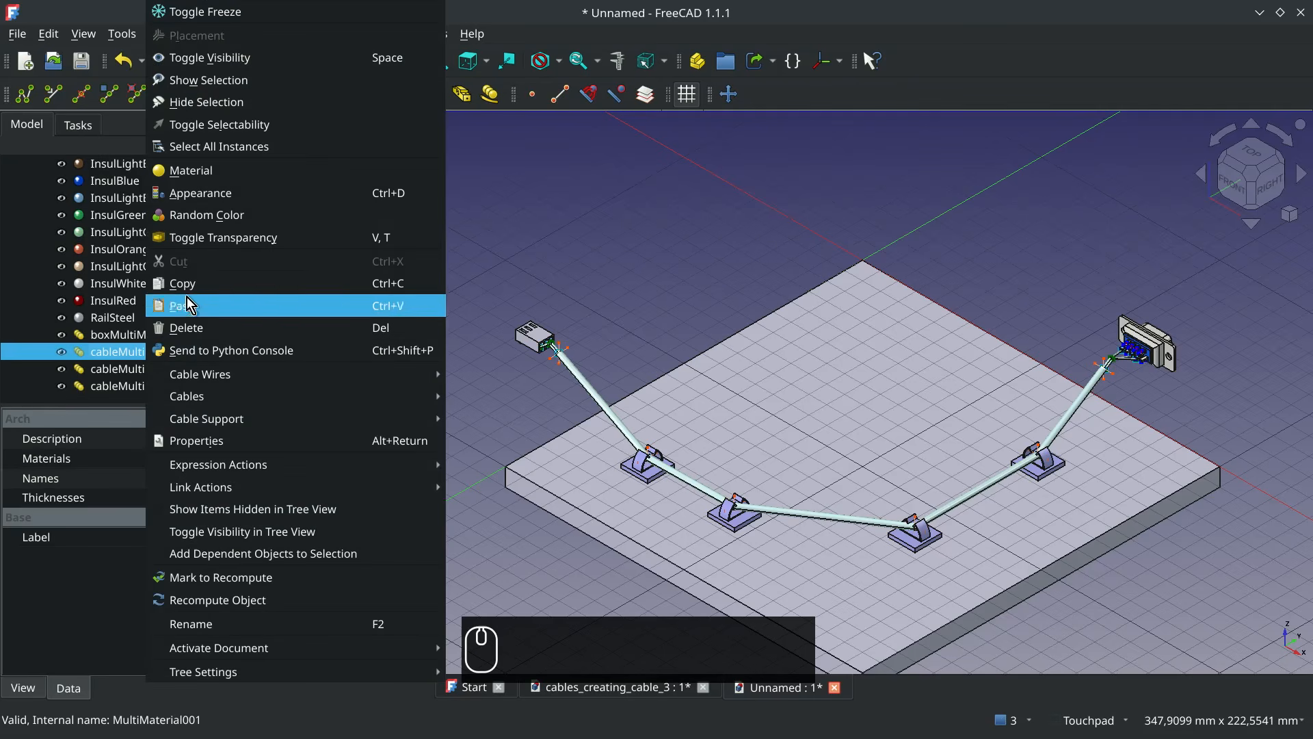
{"action": "left_click", "coordinate": [213, 284]}
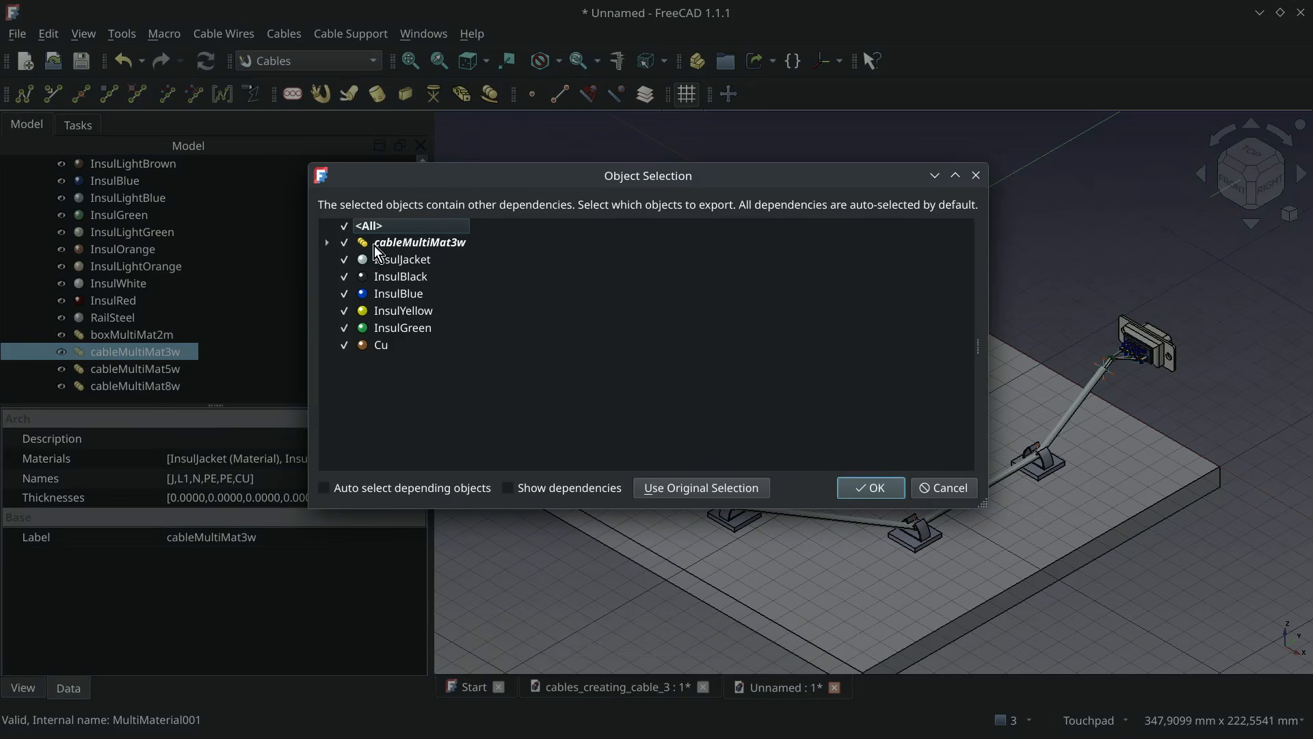
{"action": "left_click", "coordinate": [345, 226]}
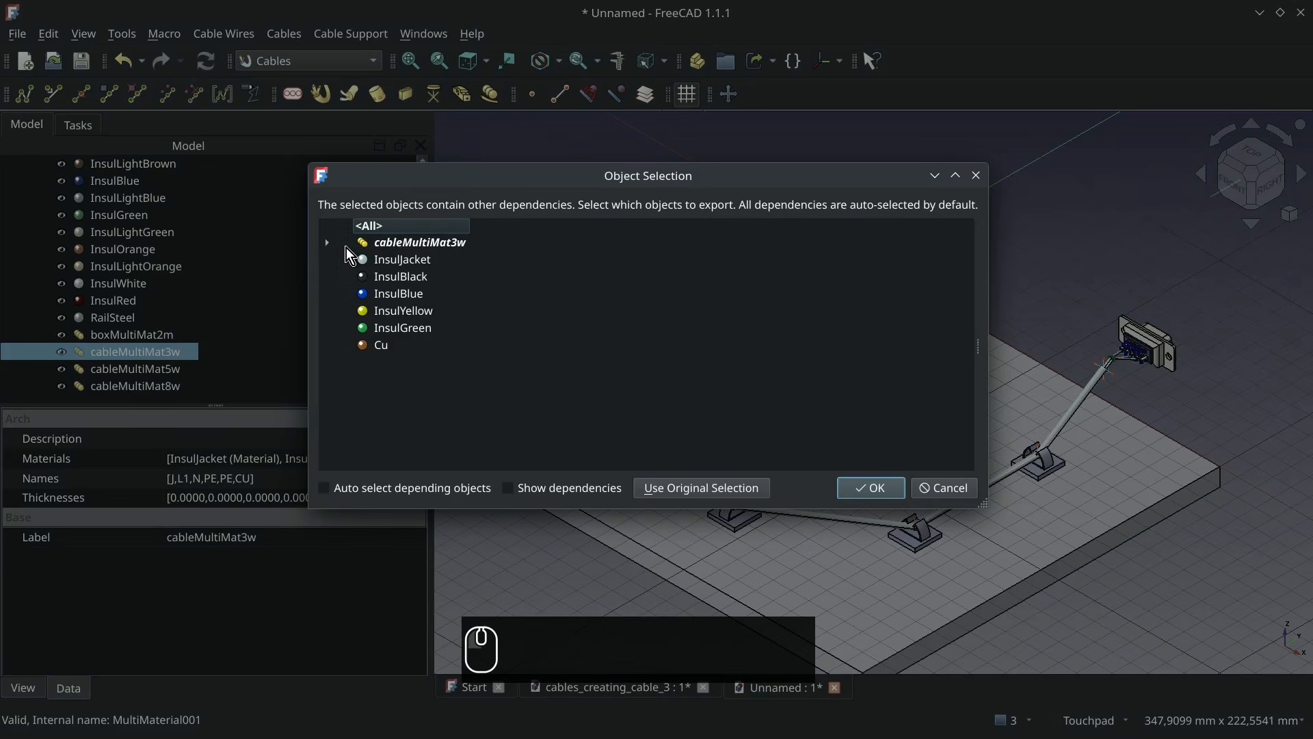
{"action": "left_click", "coordinate": [345, 244]}
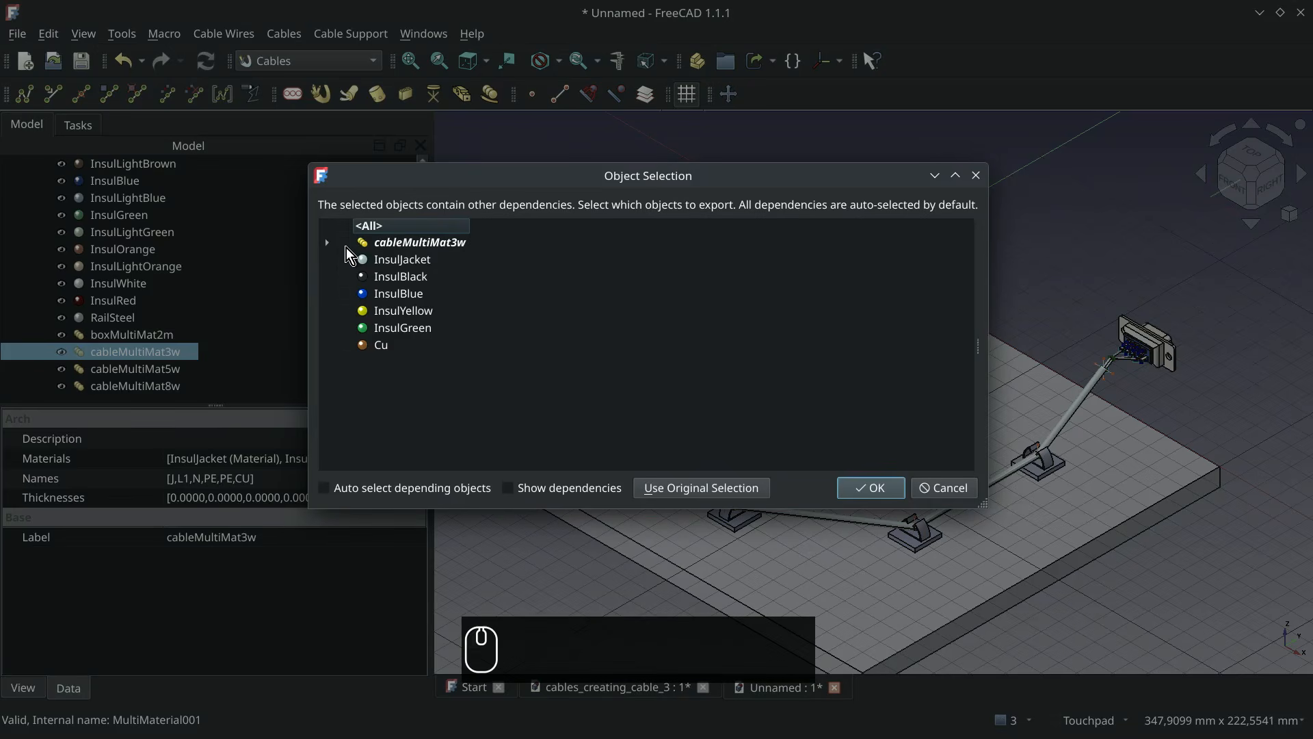
{"action": "left_click", "coordinate": [871, 488]}
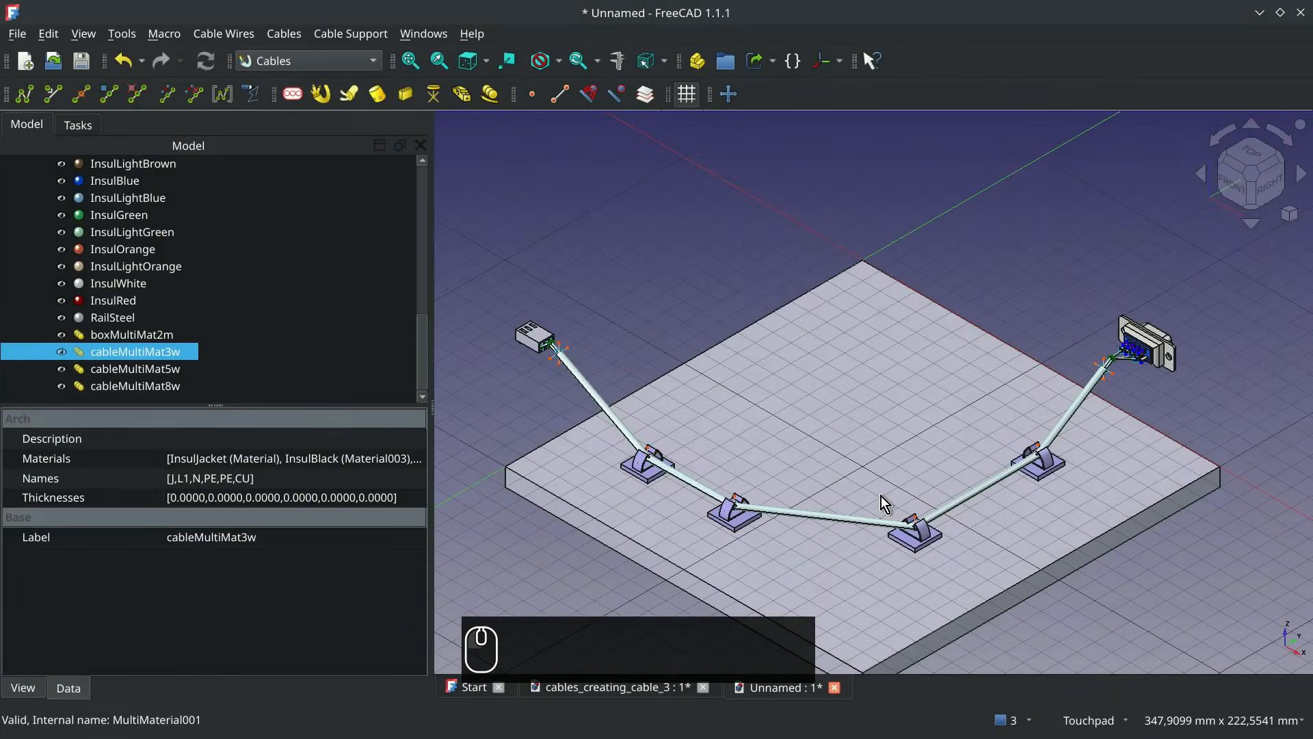
Paste the copied three-wire multimaterial with the Materials003 group selected
{"action": "scroll", "coordinate": [346, 350], "scroll_direction": "up", "scroll_amount": 10}
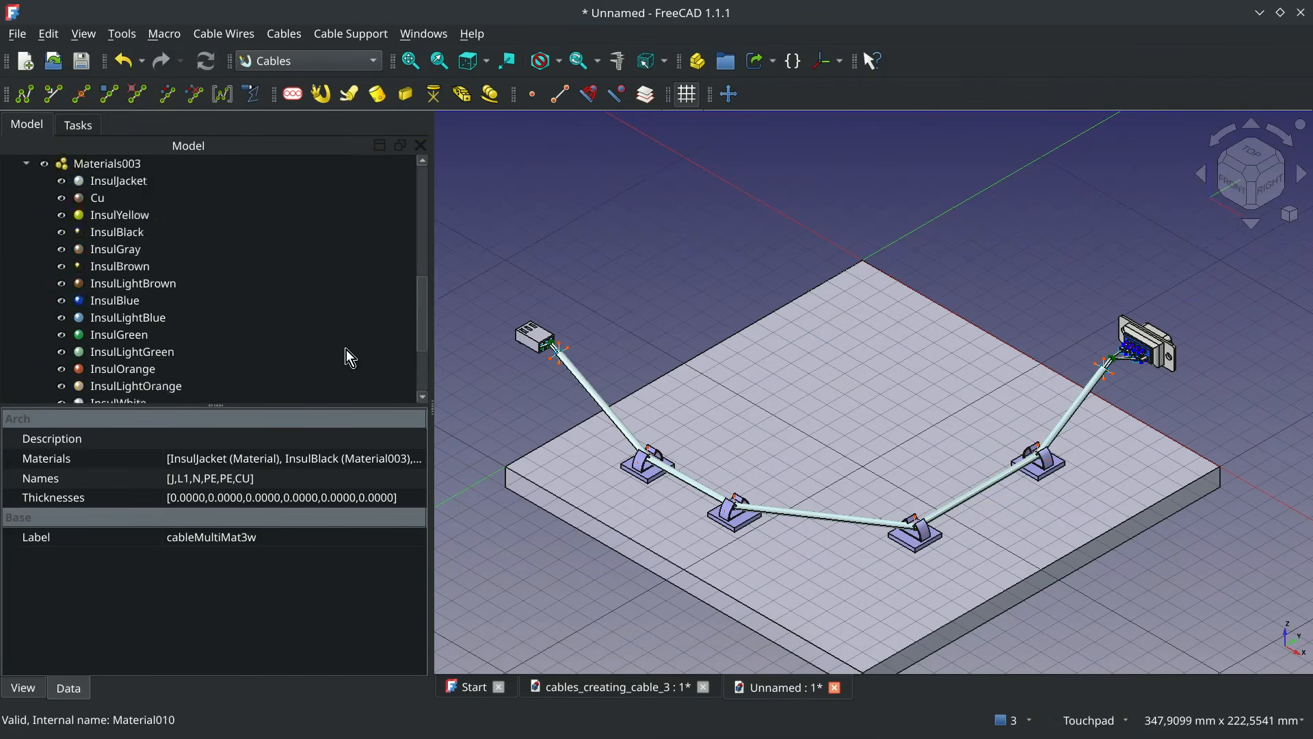
{"action": "right_click", "coordinate": [117, 334]}
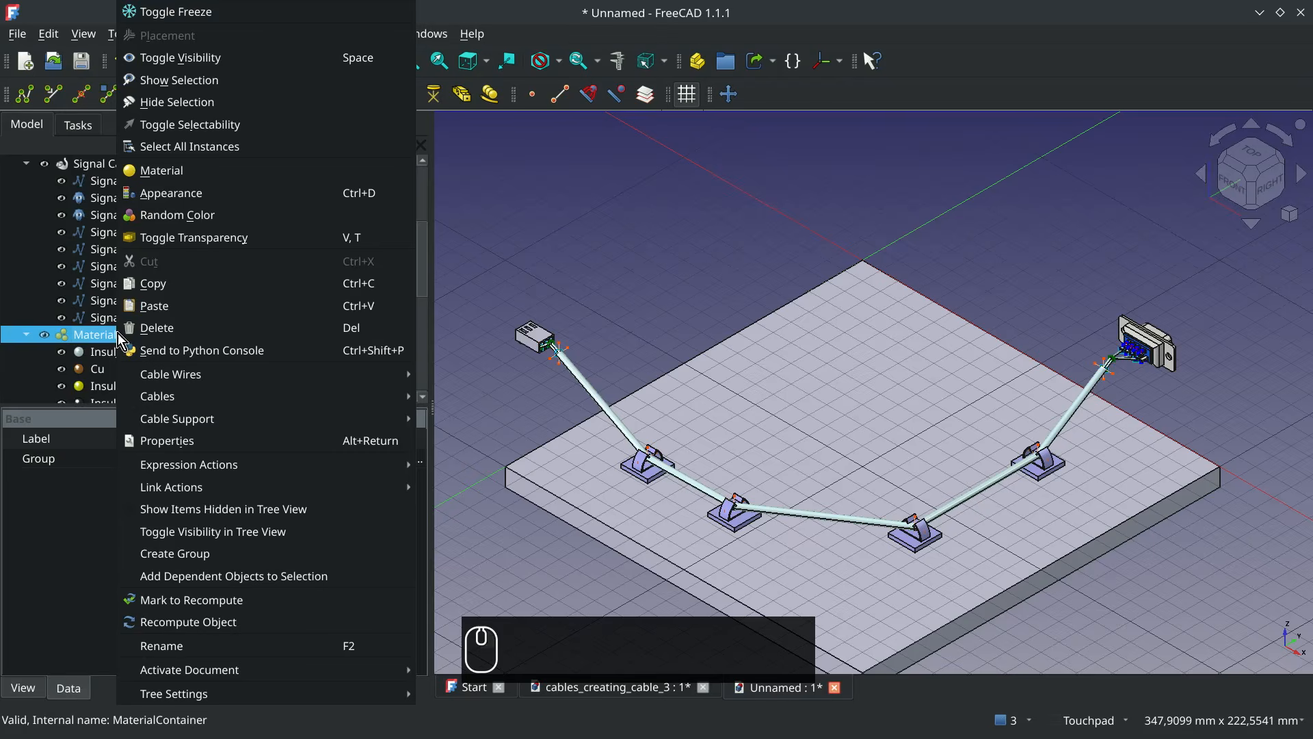
{"action": "left_click", "coordinate": [171, 306]}
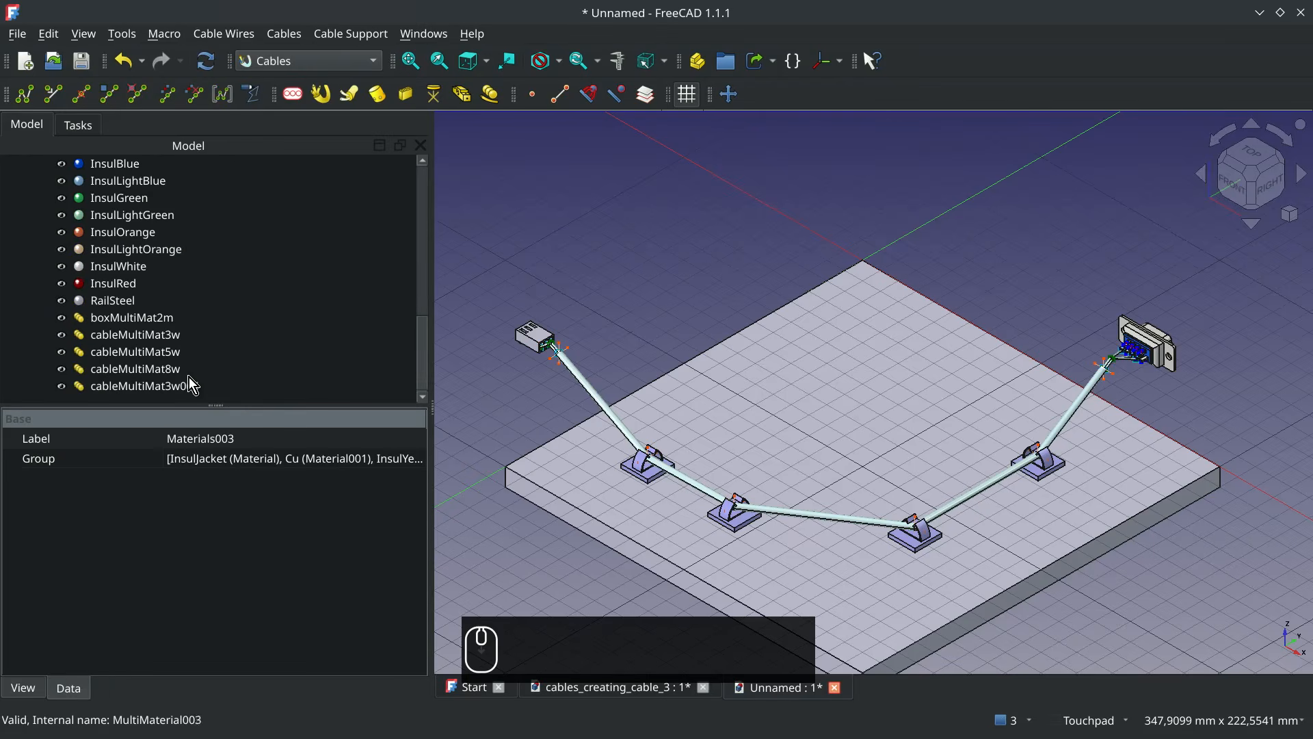
Rename the pasted multimaterial as cableMultiMat3wsignal
{"action": "left_click", "coordinate": [186, 381]}
{"action": "key", "text": "F2"}
{"action": "key", "text": "BackSpace"}
{"action": "key", "text": "BackSpace"}
{"action": "key", "text": "BackSpace"}
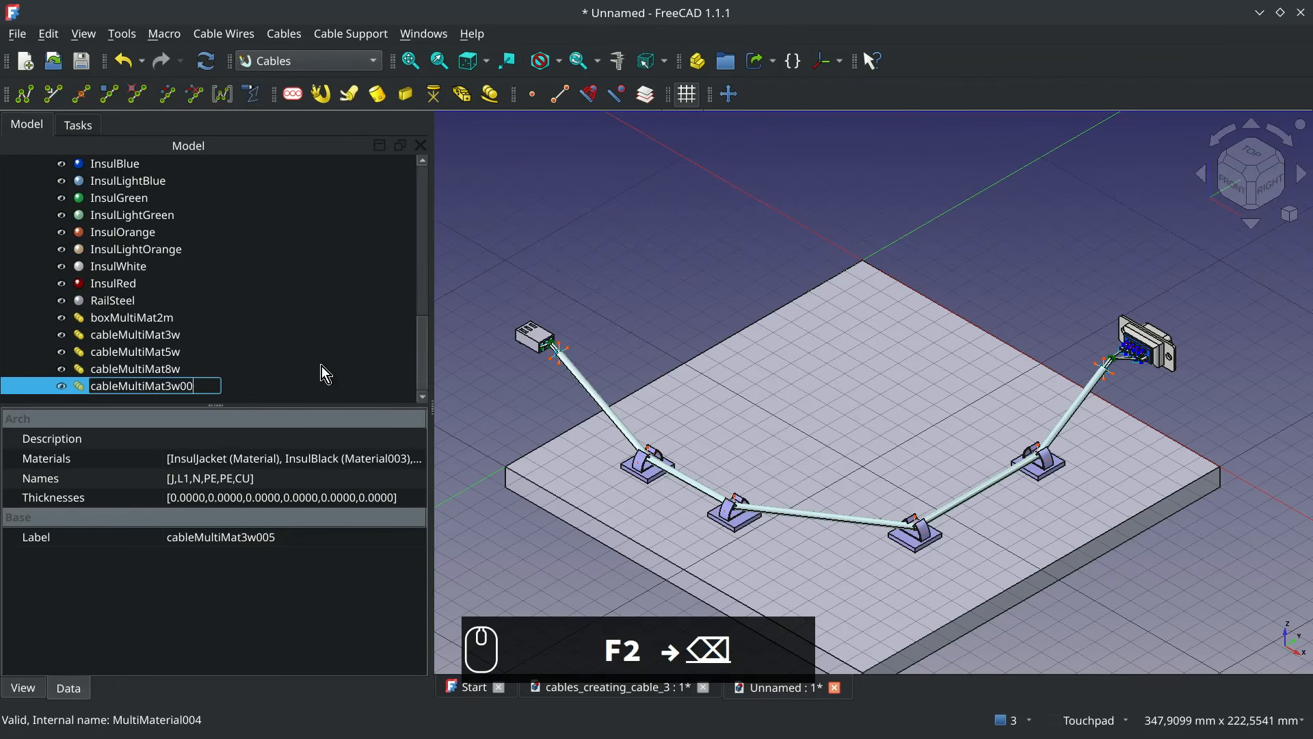
{"action": "type", "text": "signal"}
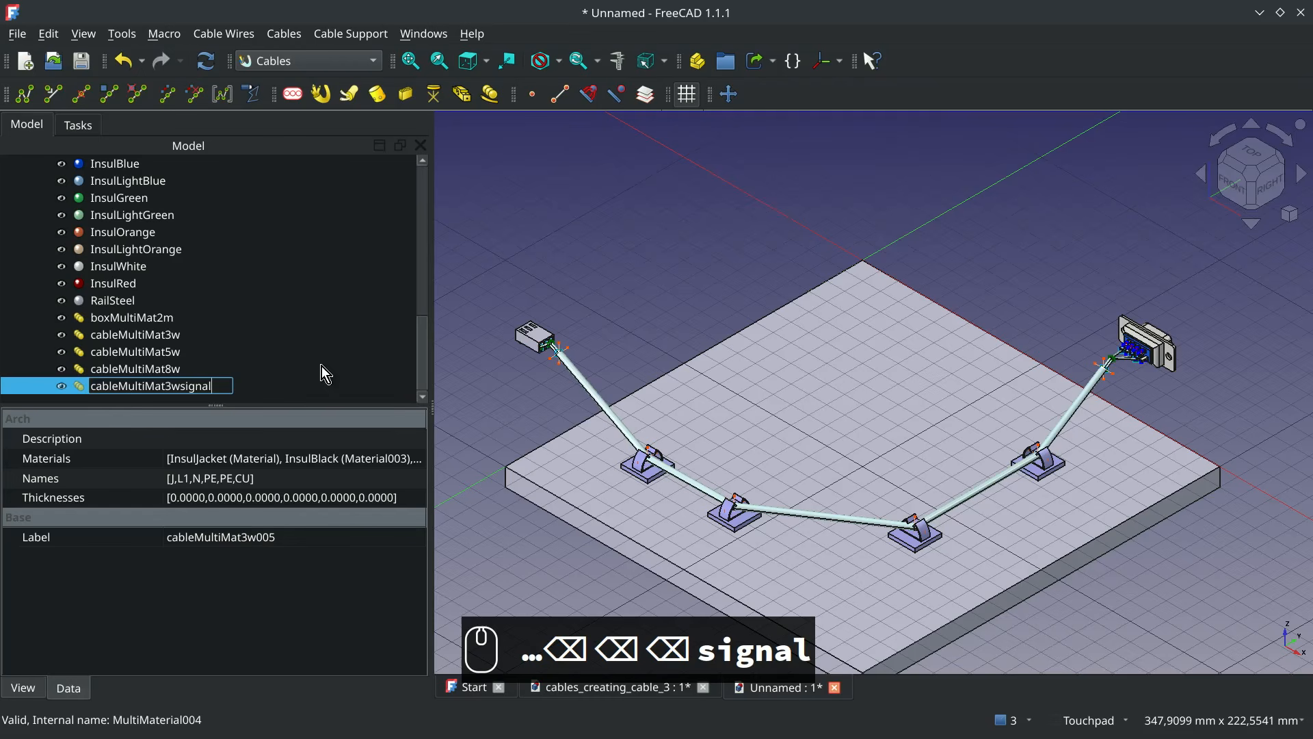
{"action": "key", "text": "Return"}
Open the cableMultiMat3wsignal definition and rename its InsulBlack layer as TXD
{"action": "double_click", "coordinate": [153, 386]}
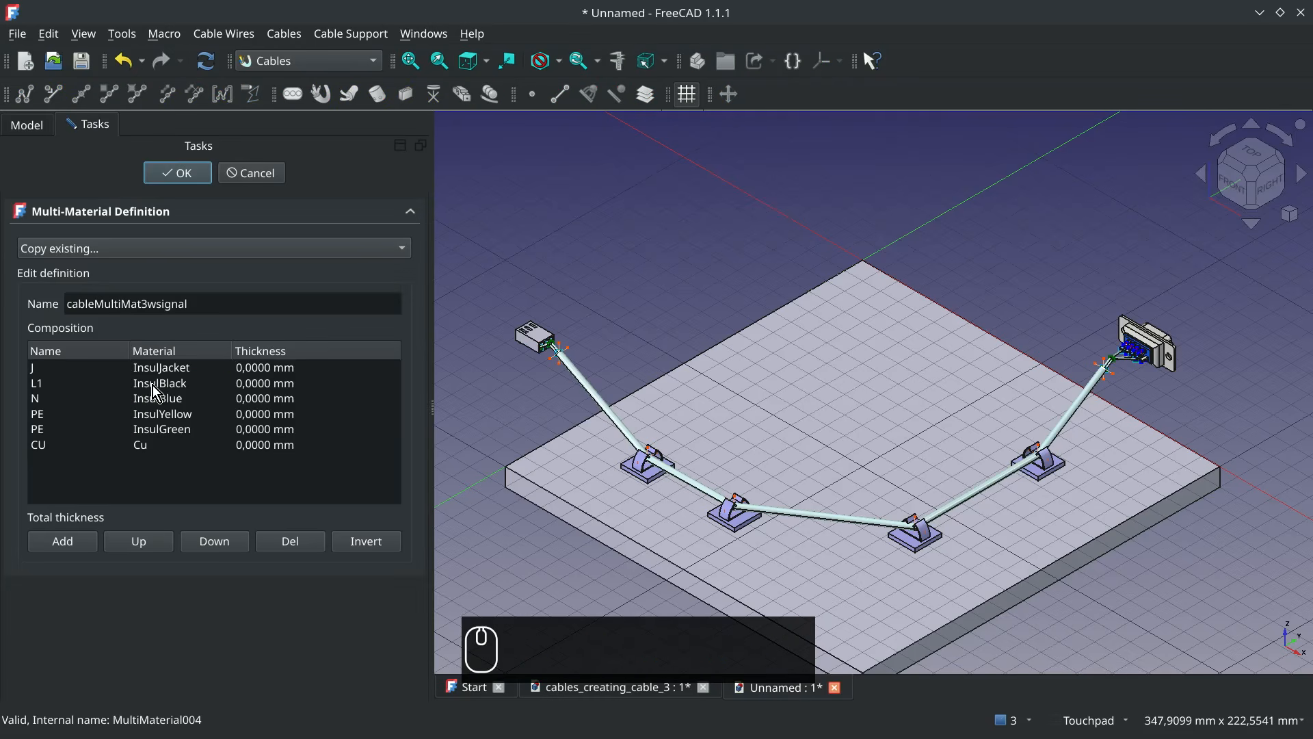
{"action": "double_click", "coordinate": [41, 383]}
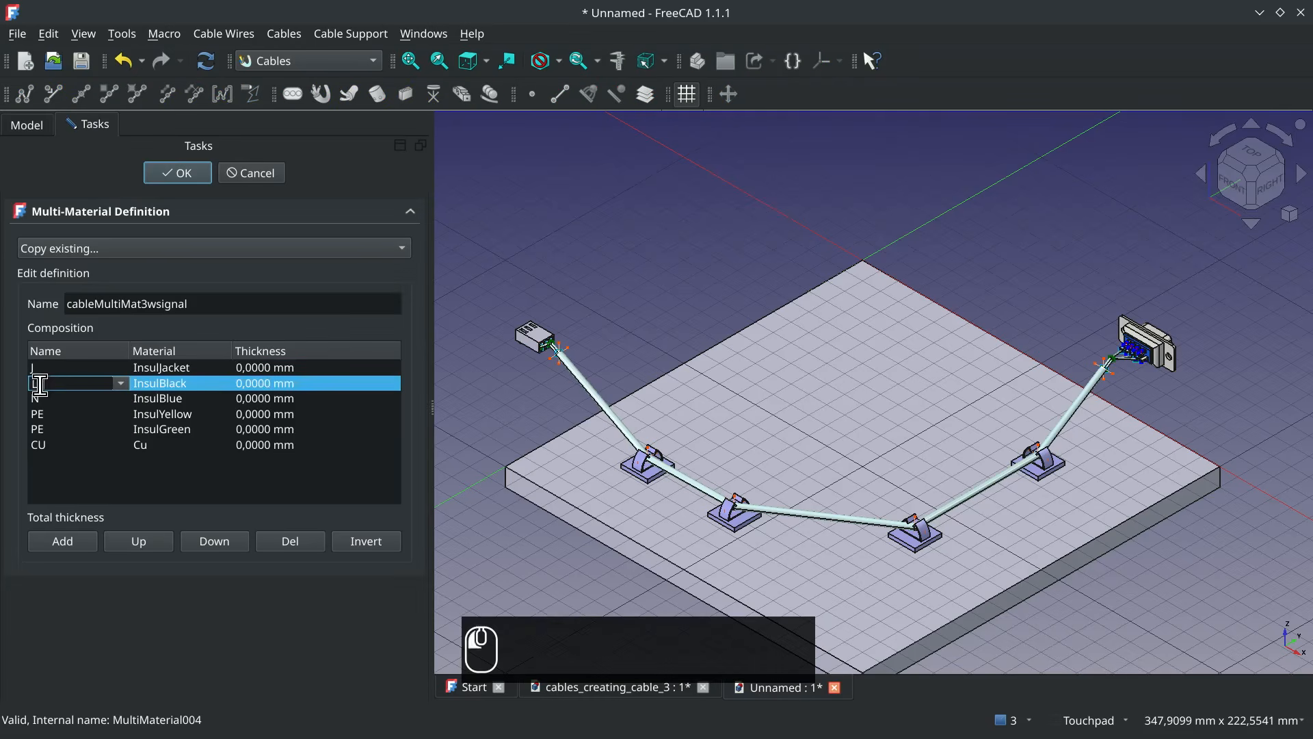
{"action": "key", "text": "BackSpace"}
{"action": "key", "text": "BackSpace"}
{"action": "type", "text": "TXD"}
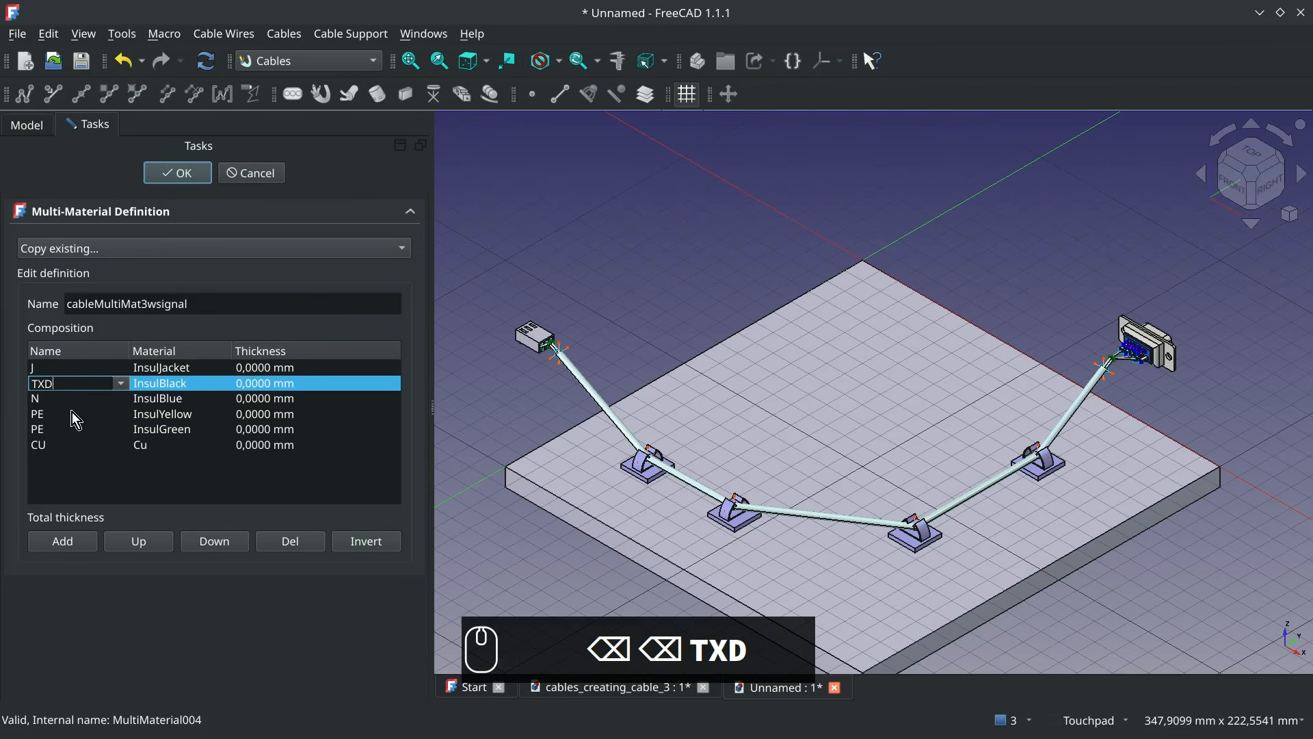
Rename the InsulBlue layer below TXD as GND and the InsulYellow layer as RXD
{"action": "double_click", "coordinate": [85, 399]}
{"action": "key", "text": "BackSpace"}
{"action": "type", "text": "GD"}
{"action": "key", "text": "BackSpace"}
{"action": "type", "text": "ND"}
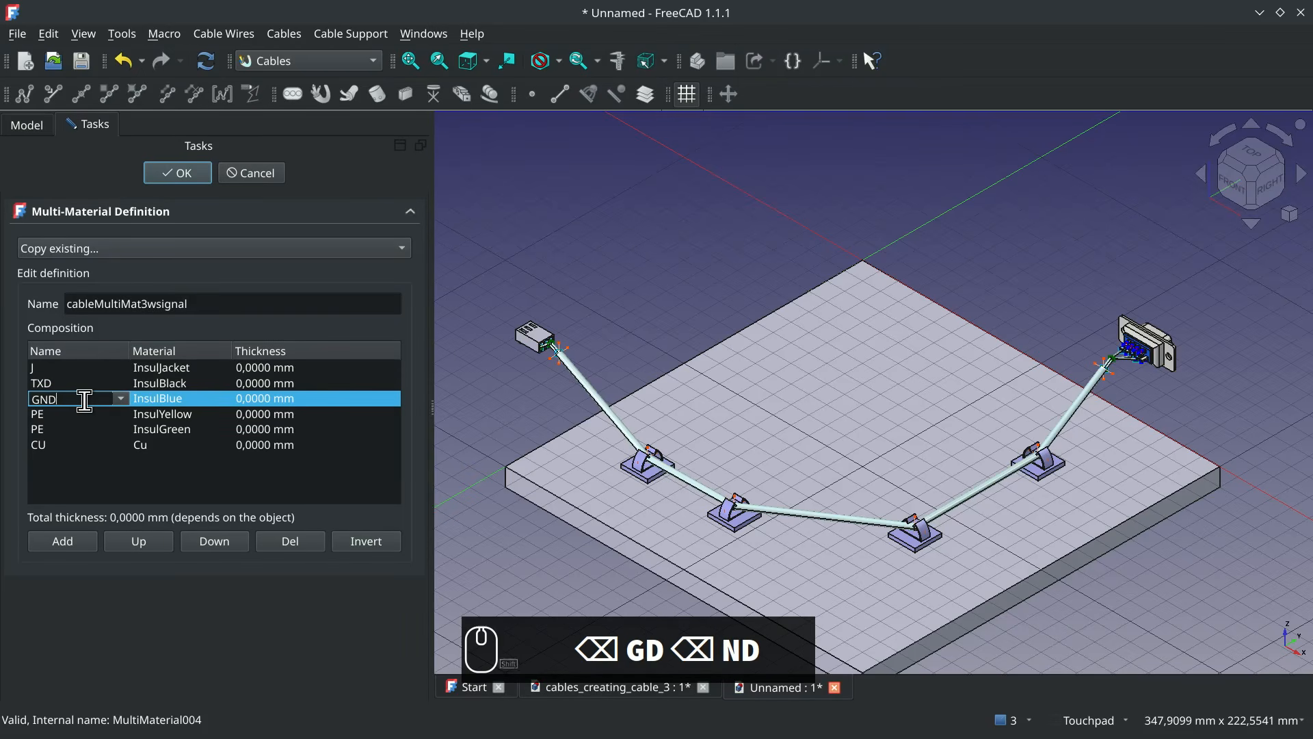
{"action": "double_click", "coordinate": [75, 414]}
{"action": "key", "text": "BackSpace"}
{"action": "key", "text": "BackSpace"}
{"action": "type", "text": "RXD"}
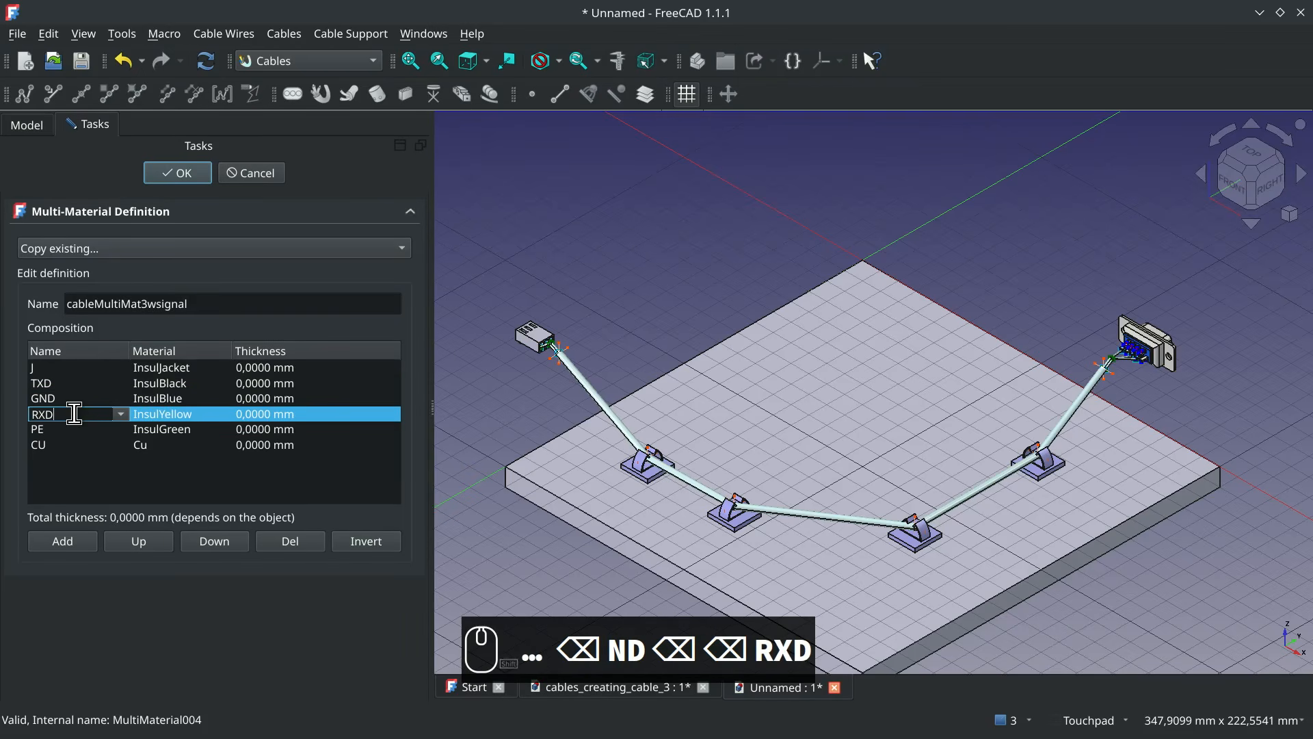
{"action": "left_click", "coordinate": [94, 432]}
Set the layer materials to InsulBlue for TXD, InsulBlack for GND and InsulRed for RXD
{"action": "double_click", "coordinate": [177, 387]}
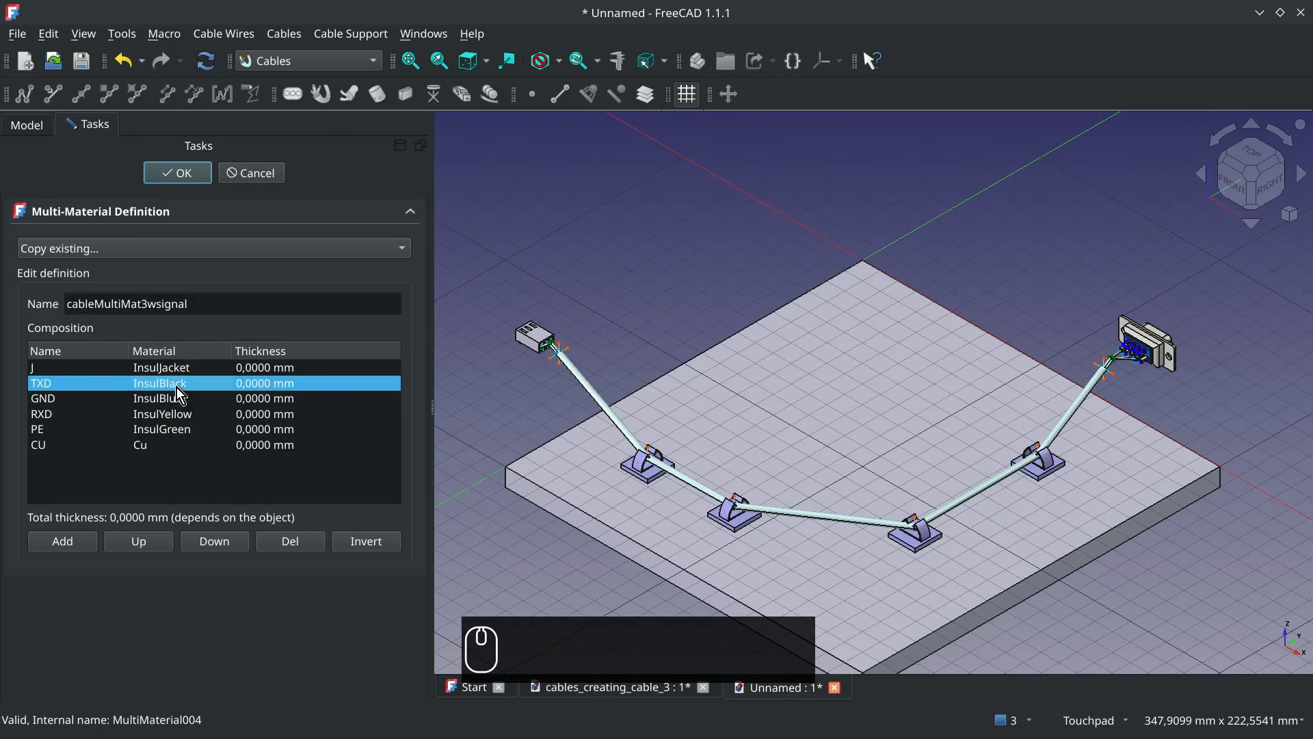
{"action": "left_click", "coordinate": [184, 476]}
{"action": "double_click", "coordinate": [189, 396]}
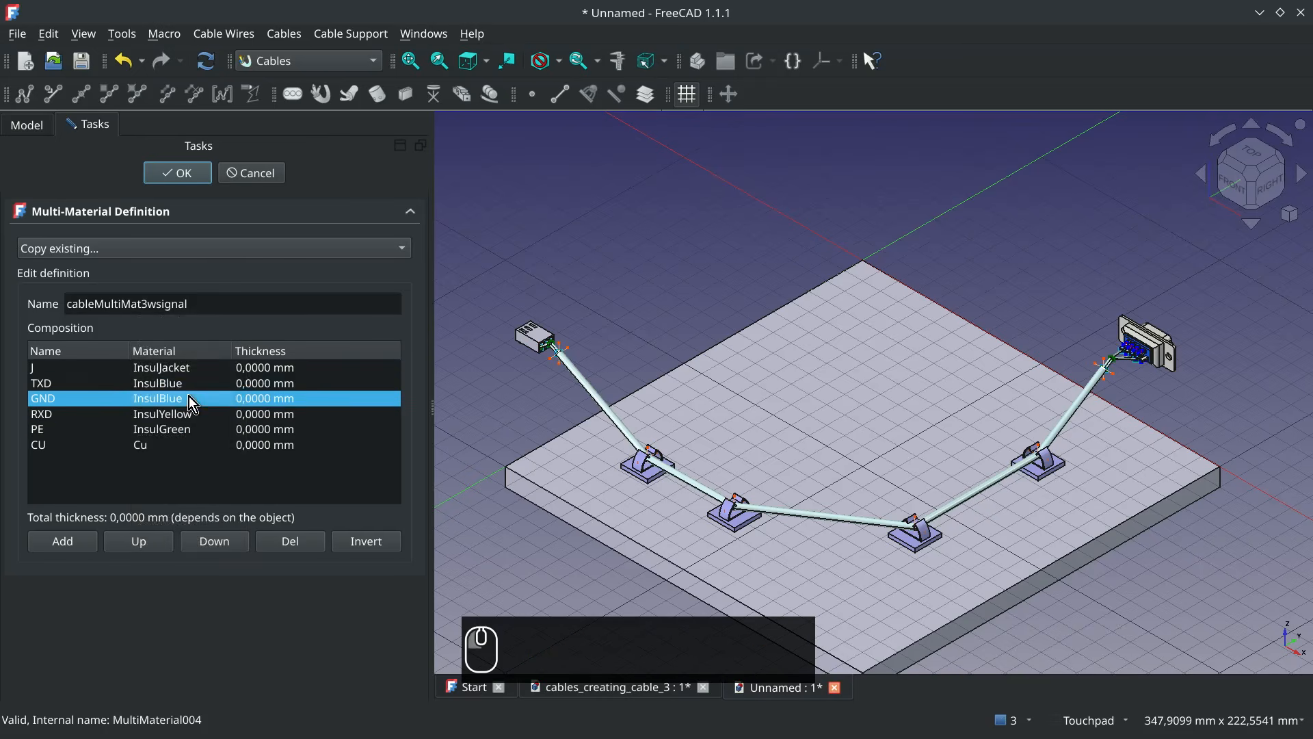
{"action": "left_click", "coordinate": [188, 396]}
{"action": "left_click", "coordinate": [191, 311]}
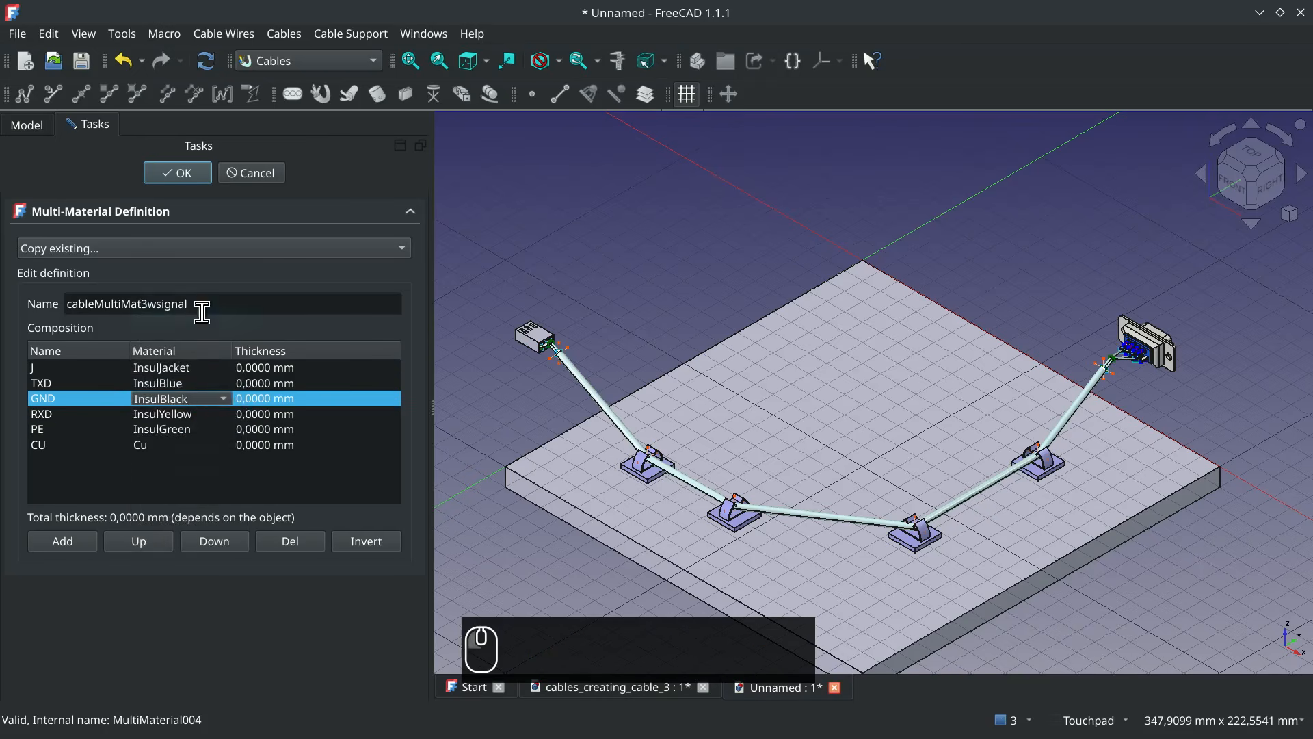
{"action": "double_click", "coordinate": [179, 412]}
{"action": "left_click", "coordinate": [178, 412]}
{"action": "left_click", "coordinate": [192, 686]}
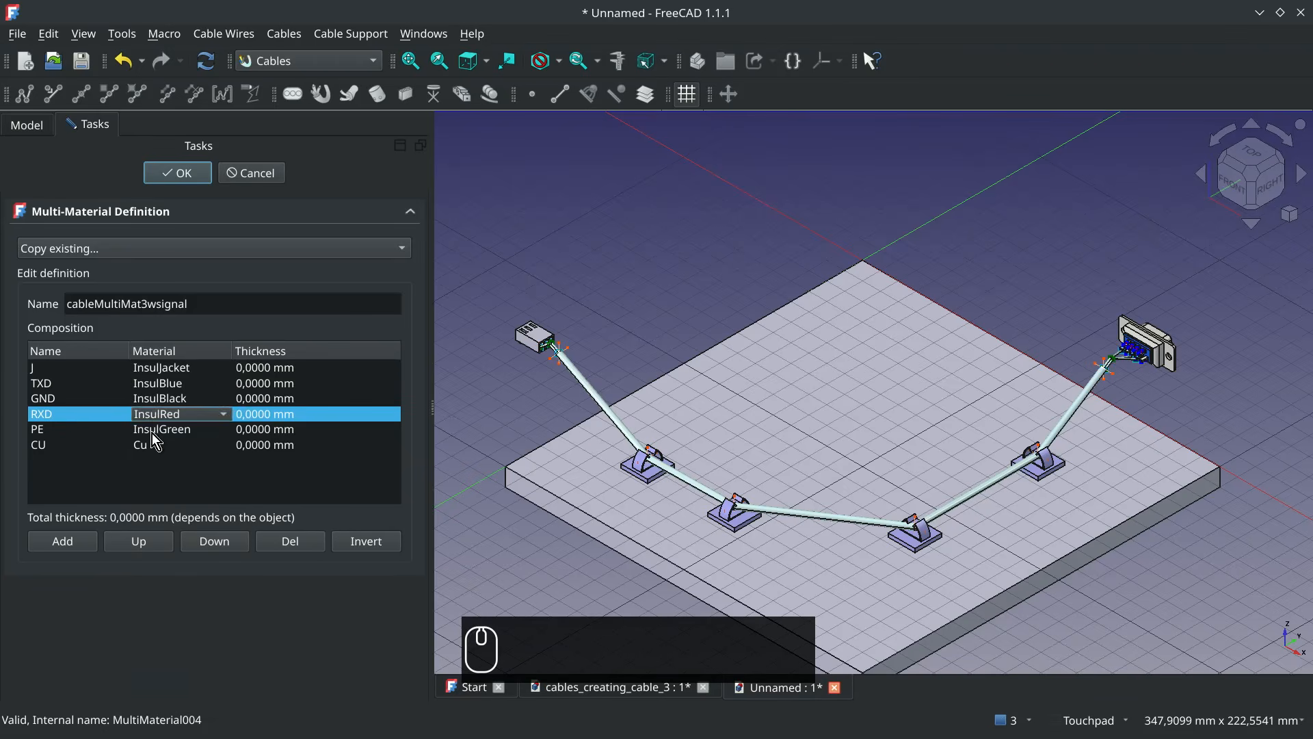
Delete the PE layer, set the J layer's material to InsulLightOrange and accept the multimaterial definition
{"action": "left_click", "coordinate": [152, 430]}
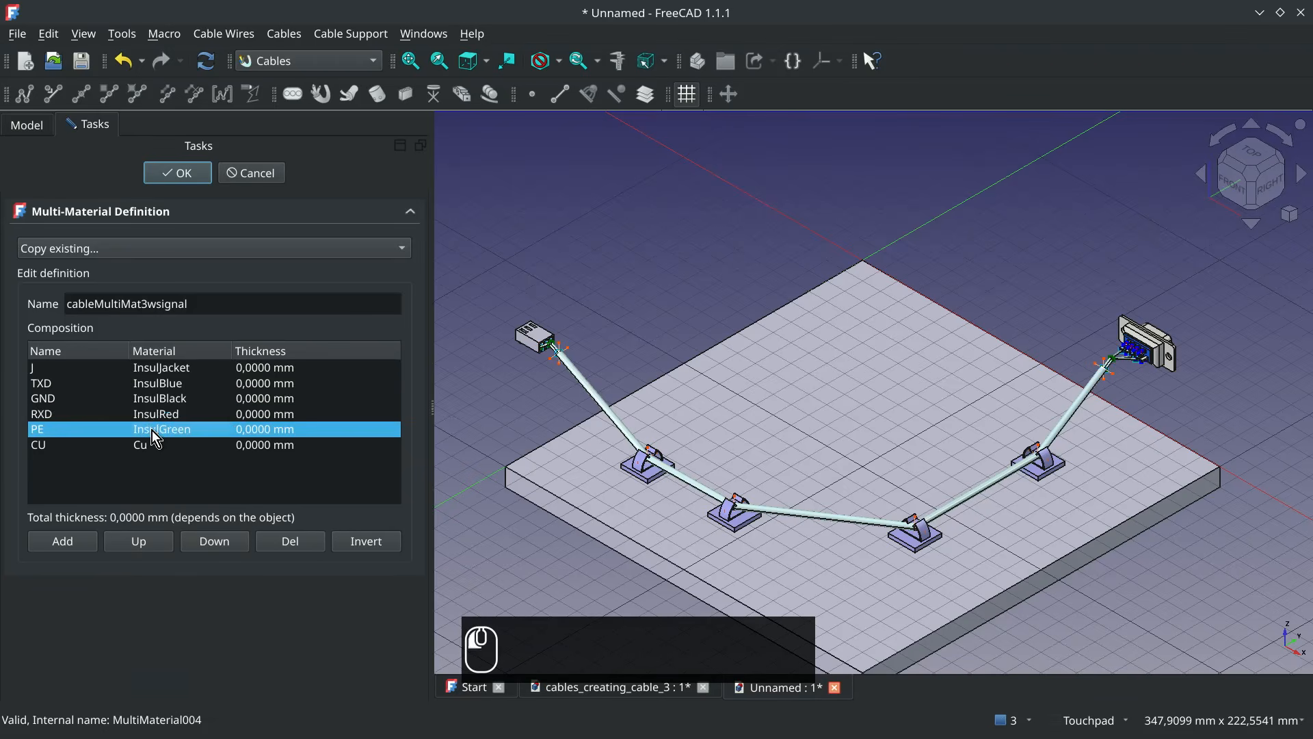
{"action": "left_click", "coordinate": [305, 541]}
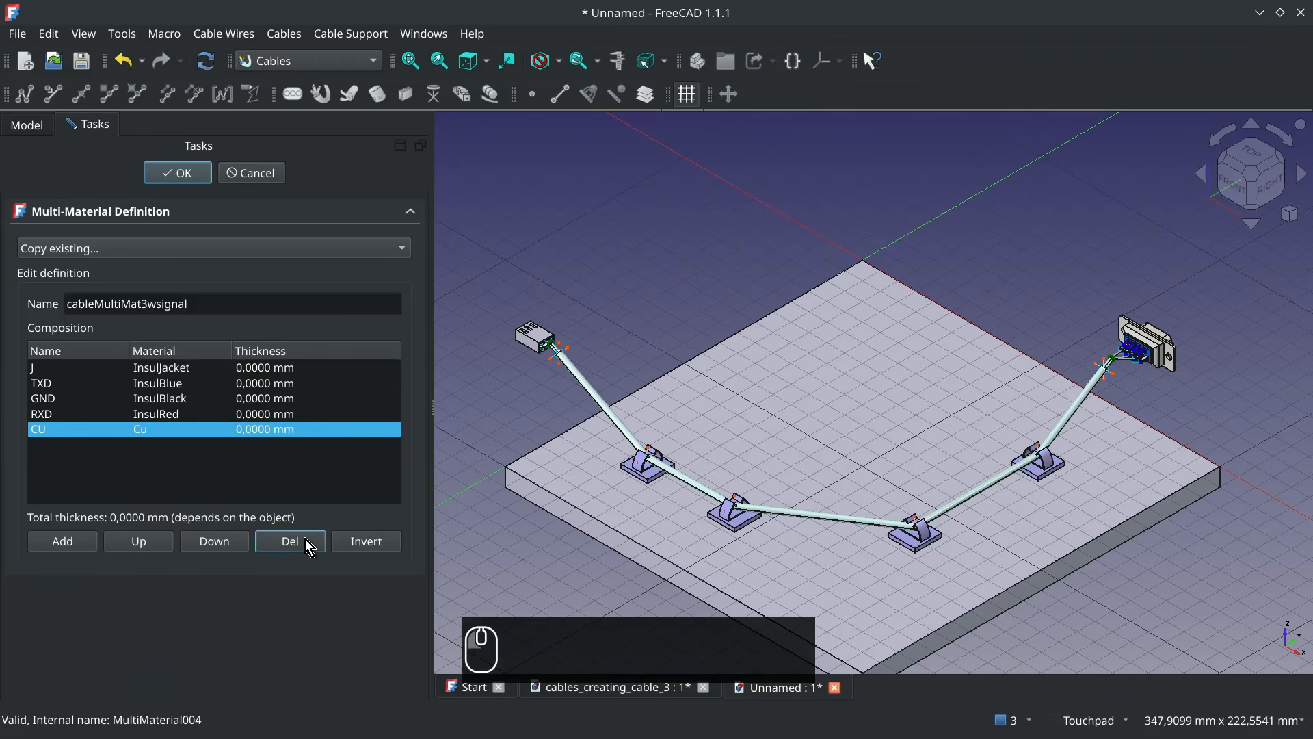
{"action": "left_click", "coordinate": [183, 366]}
{"action": "left_click", "coordinate": [184, 367]}
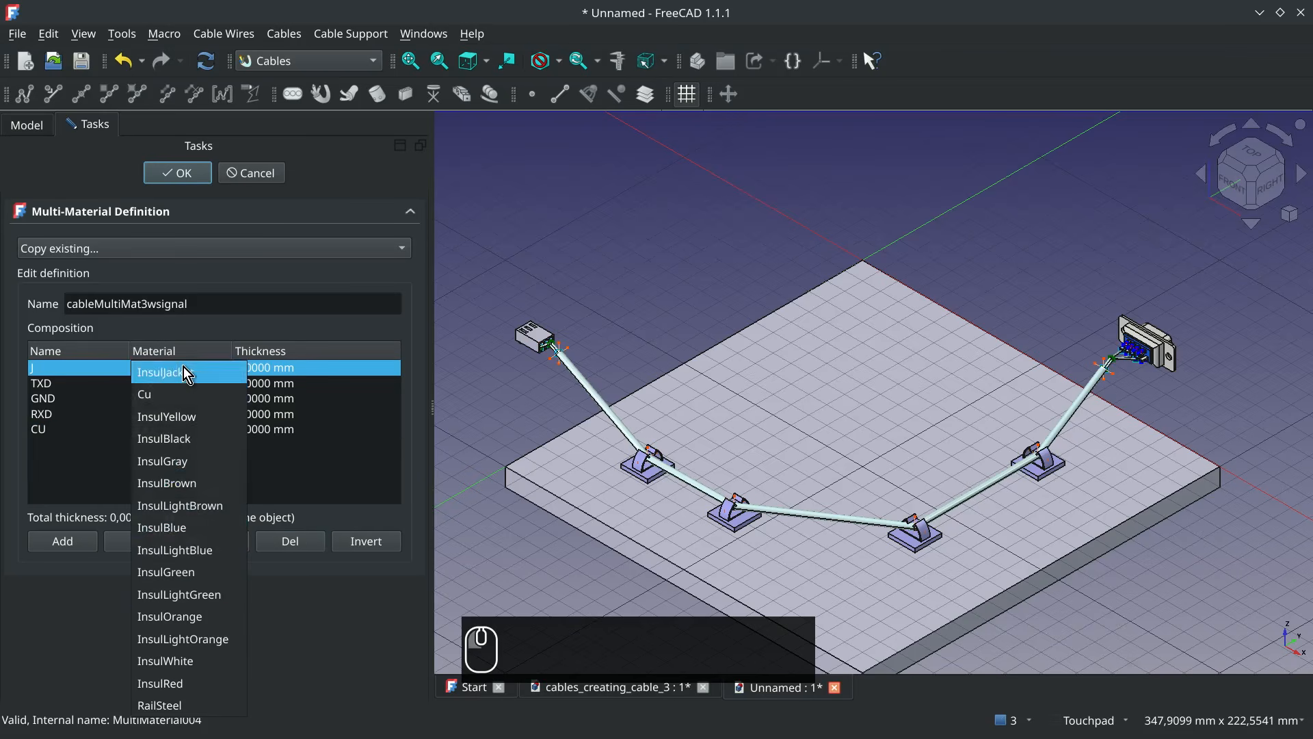
{"action": "left_click", "coordinate": [183, 367]}
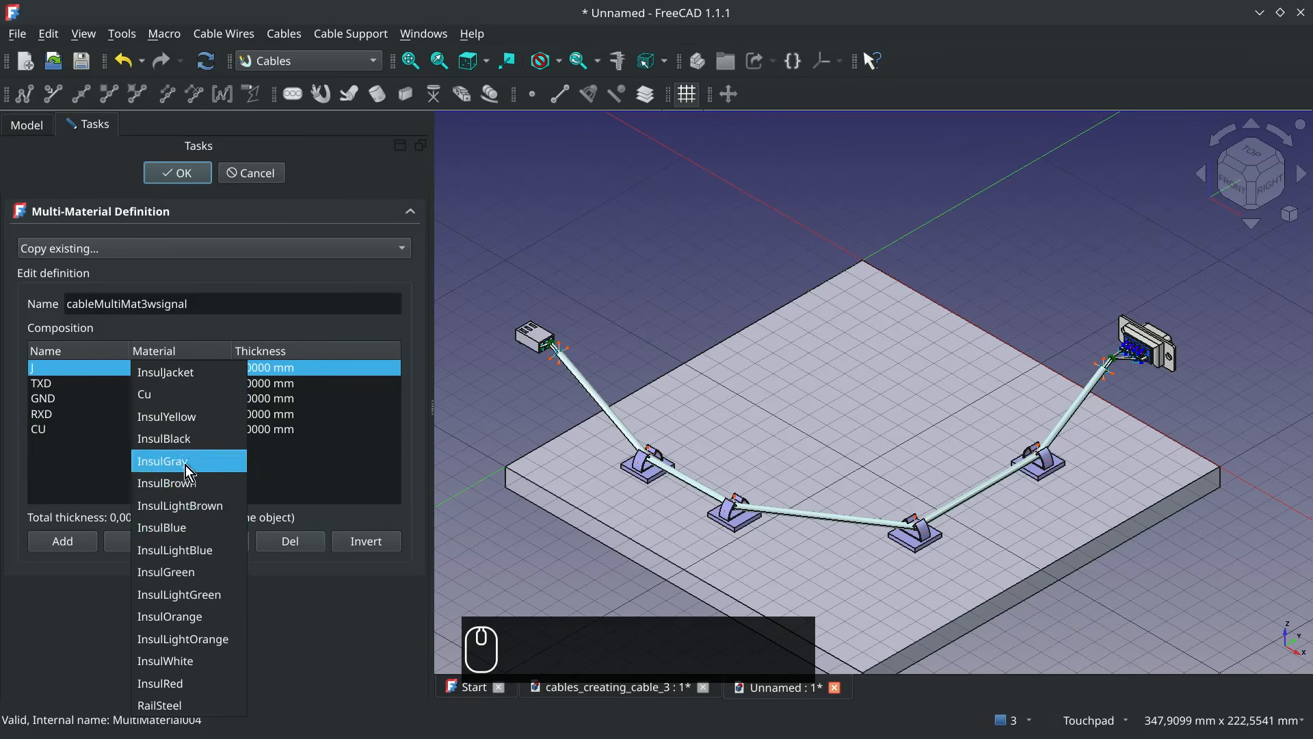
{"action": "left_click", "coordinate": [219, 638]}
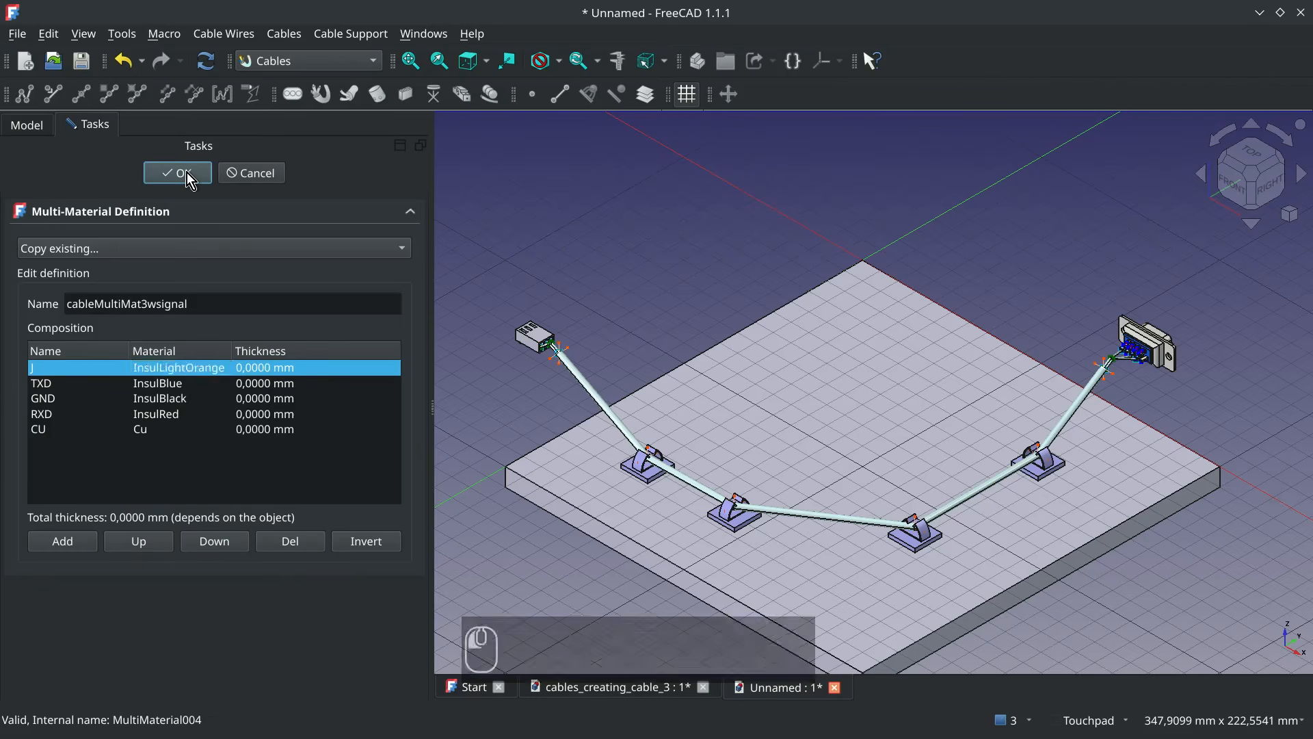
{"action": "left_click", "coordinate": [186, 172]}
Assign cableMultiMat3wsignal as the Signal Cable's material and recompute the document
{"action": "left_click", "coordinate": [603, 404]}
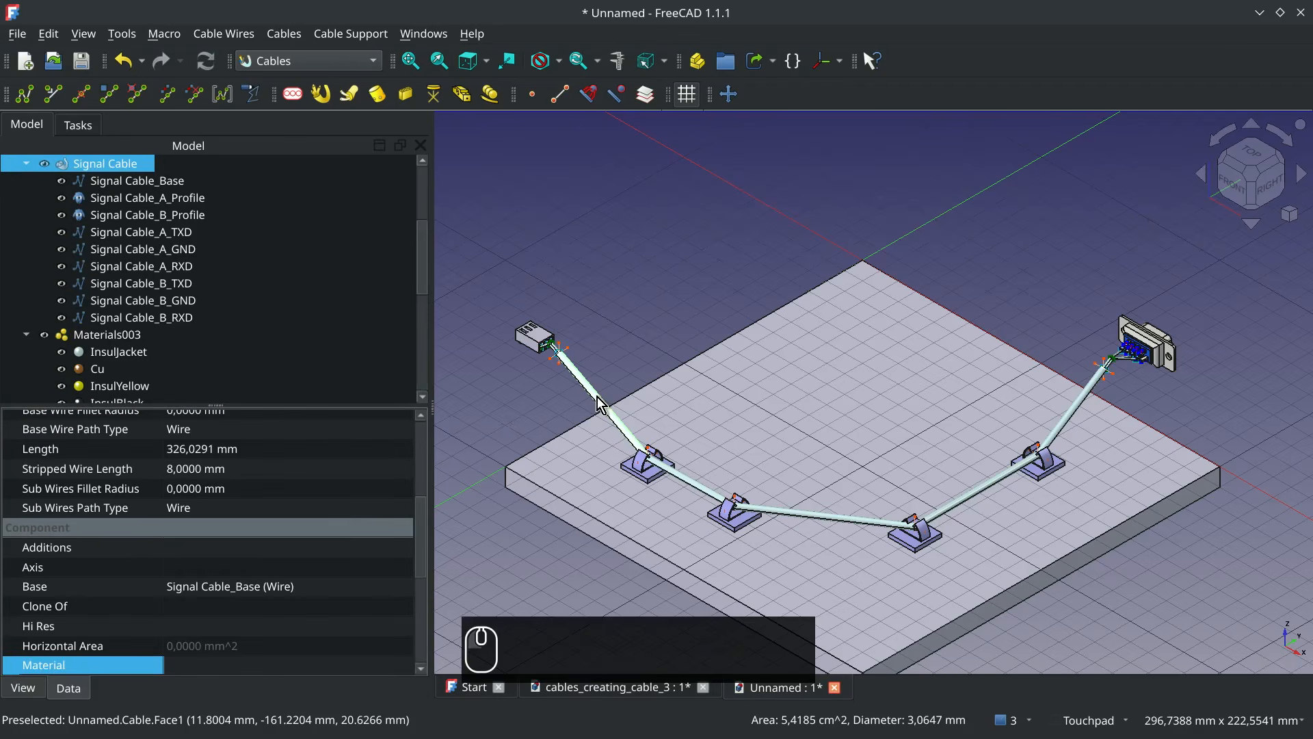
{"action": "left_click", "coordinate": [403, 663]}
{"action": "left_click", "coordinate": [404, 666]}
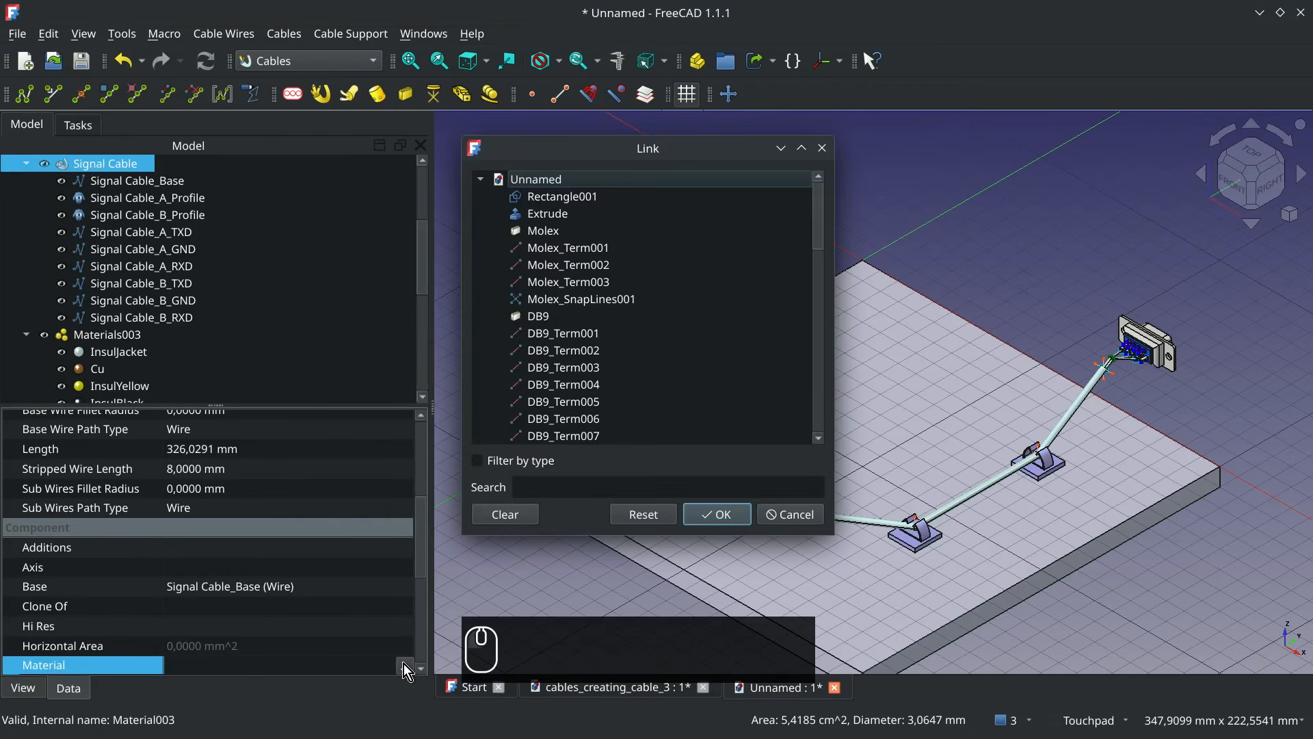
{"action": "scroll", "coordinate": [724, 292], "scroll_direction": "down", "scroll_amount": 5}
{"action": "left_click", "coordinate": [639, 435]}
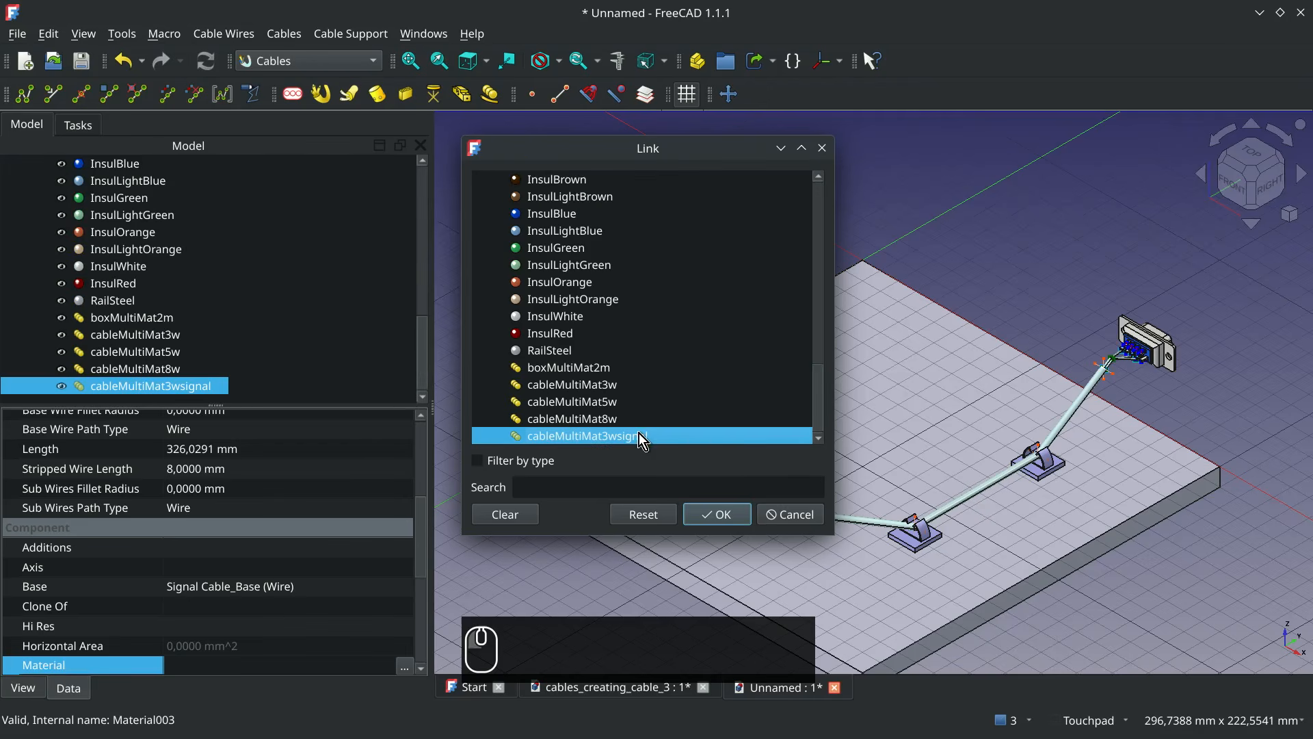
{"action": "left_click", "coordinate": [717, 514]}
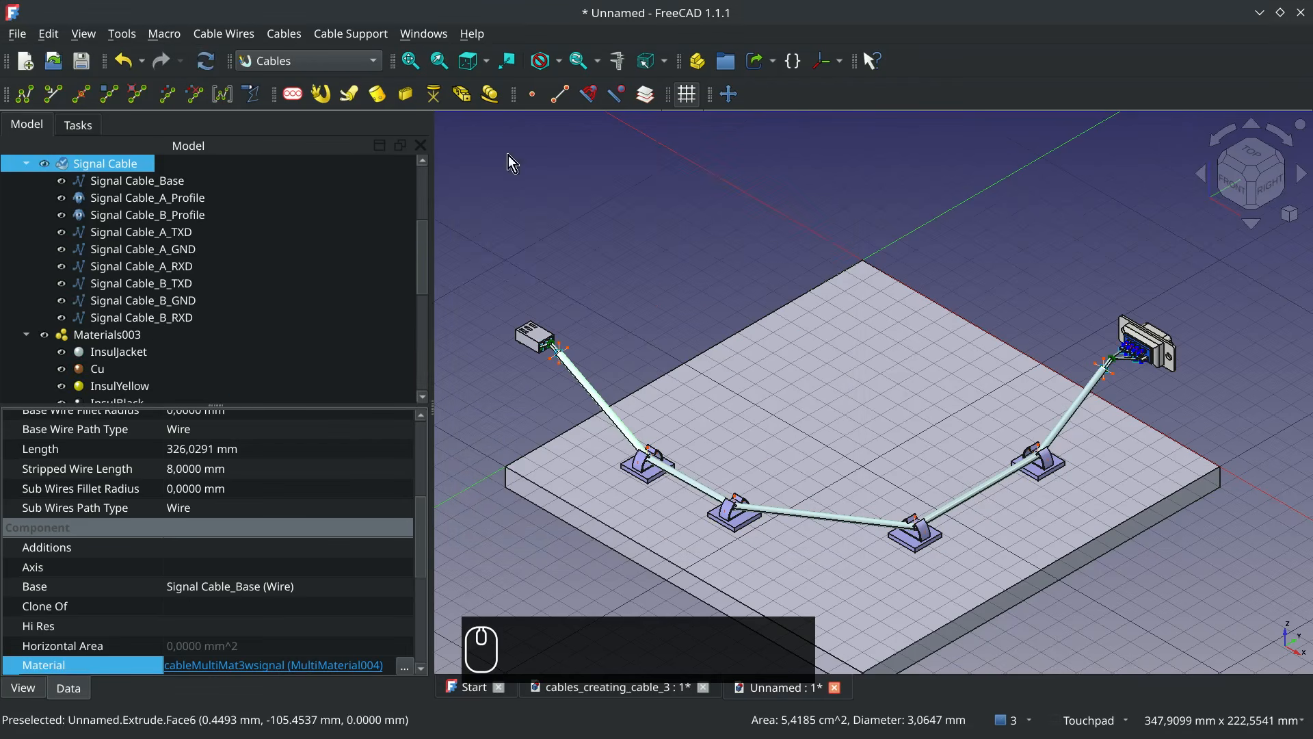
{"action": "left_click", "coordinate": [209, 68]}
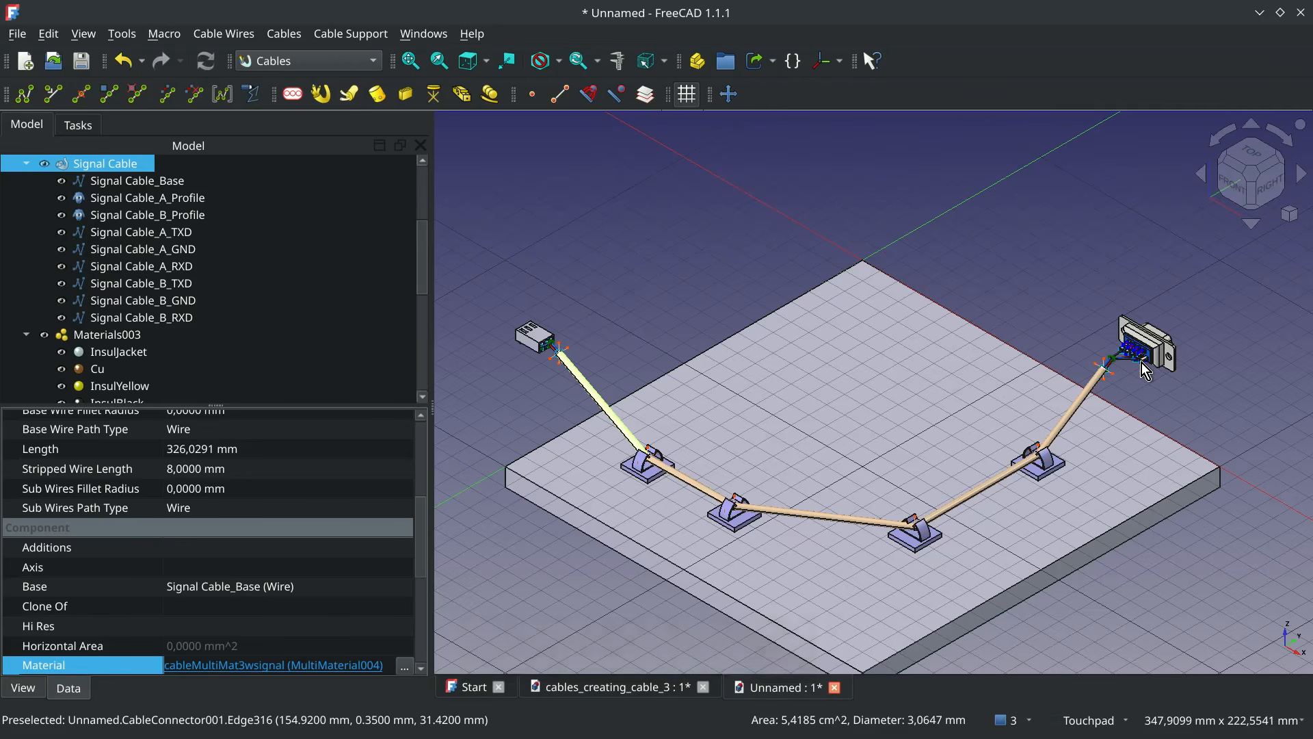
Examine the new jacket and wire colours at the DB9 and Molex ends of the cable
{"action": "scroll", "coordinate": [1137, 363], "scroll_direction": "up", "scroll_amount": 5}
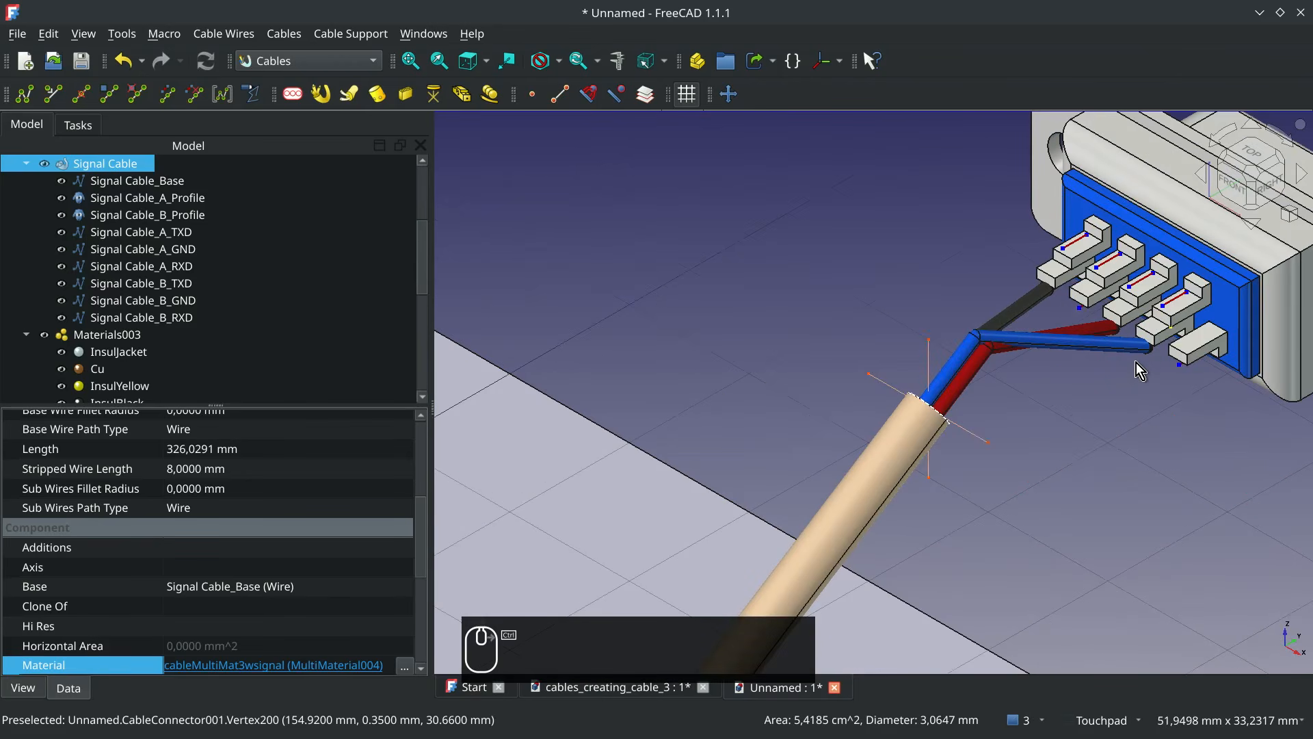
{"action": "scroll", "coordinate": [1137, 364], "scroll_direction": "down", "scroll_amount": 6}
{"action": "scroll", "coordinate": [611, 352], "scroll_direction": "up", "scroll_amount": 8}
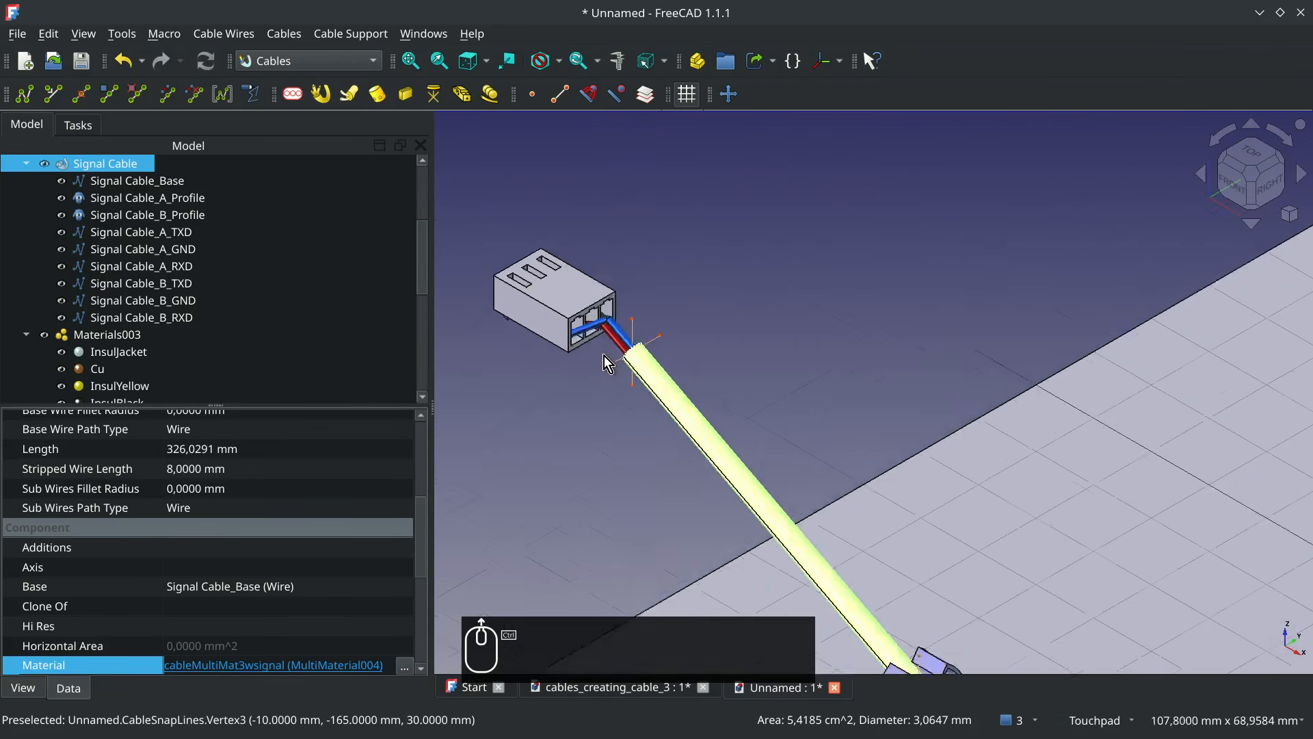
{"action": "middle_click_drag", "start_coordinate": [665, 338], "coordinate": [728, 354], "text": "alt"}
{"action": "key", "text": "0"}
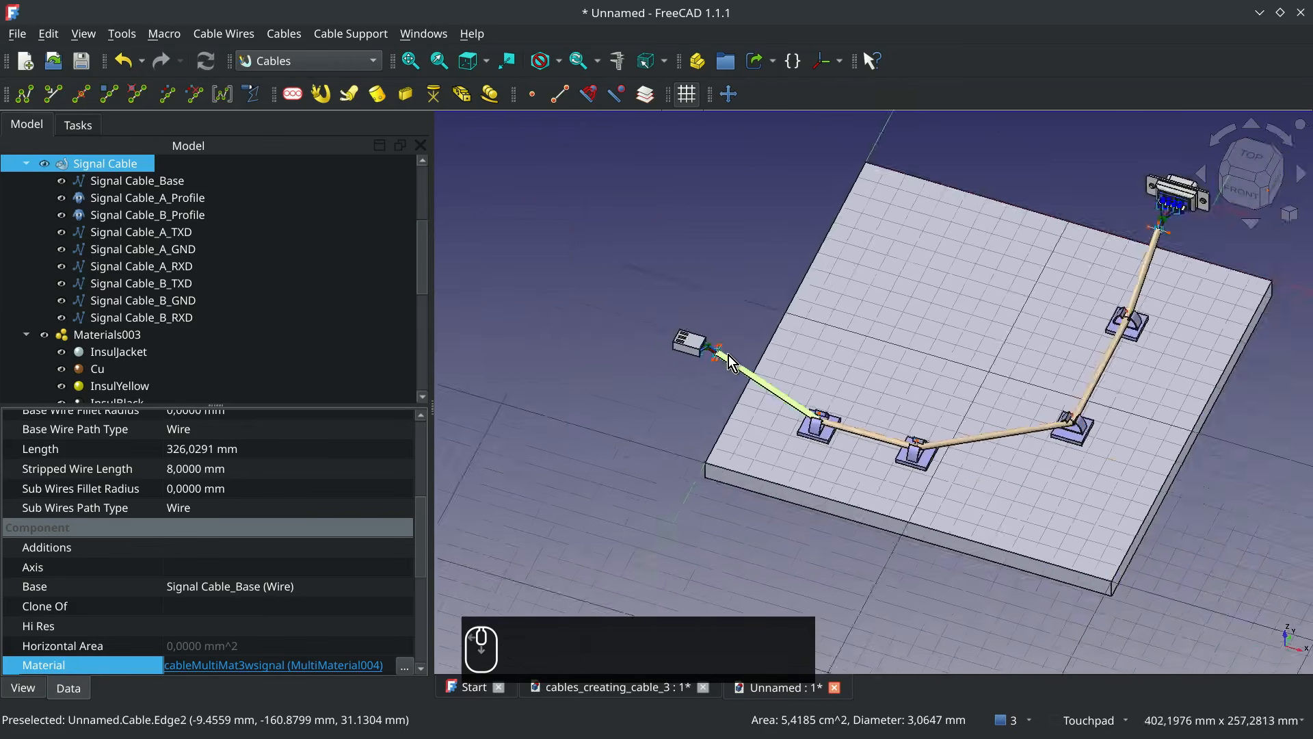
{"action": "key", "text": "ctrl+1"}
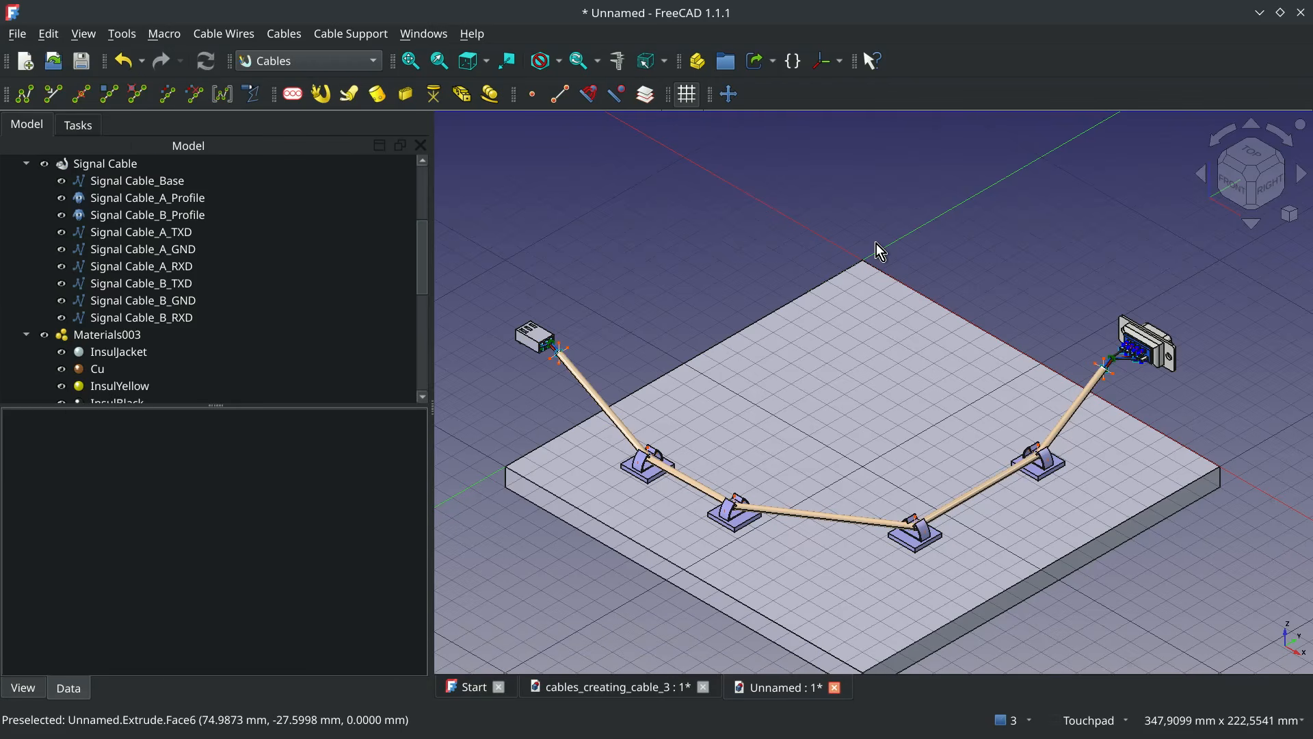
Set the Signal Cable's Base Wire Path Type to BSpline_K
{"action": "left_click", "coordinate": [591, 390]}
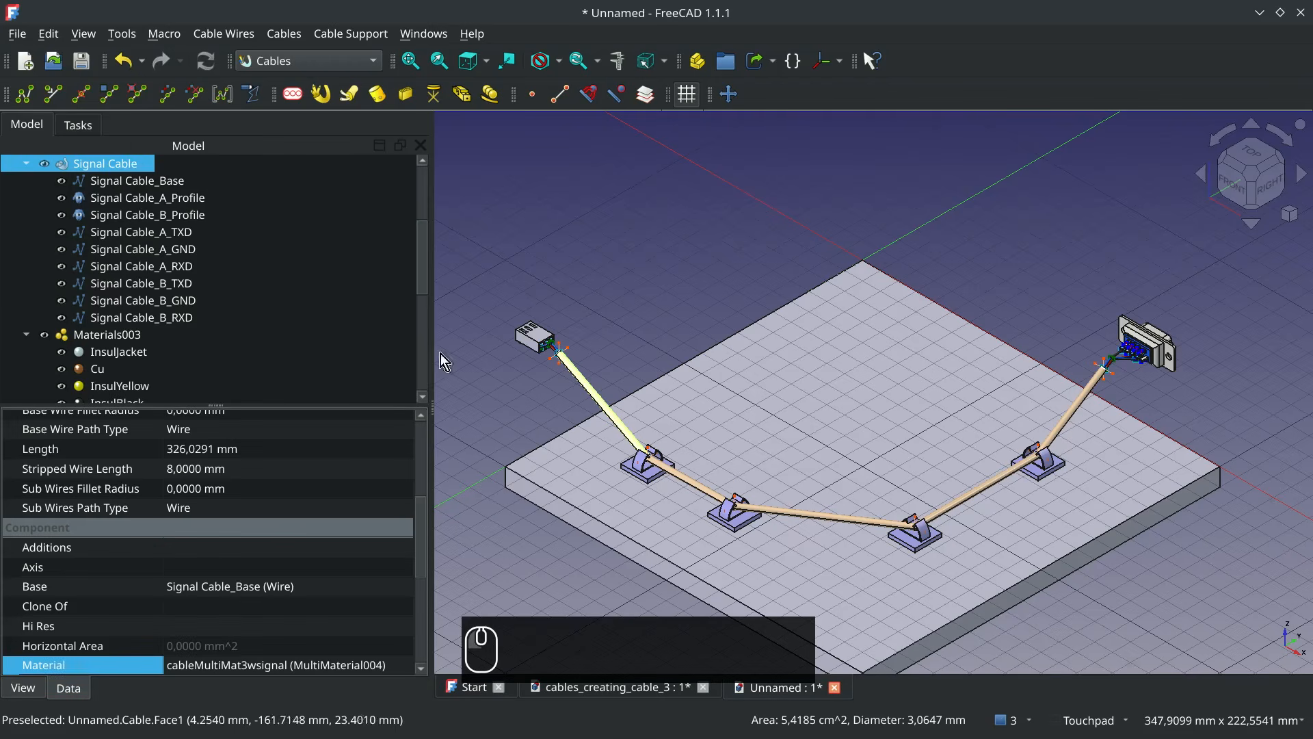
{"action": "scroll", "coordinate": [335, 557], "scroll_direction": "up", "scroll_amount": 2}
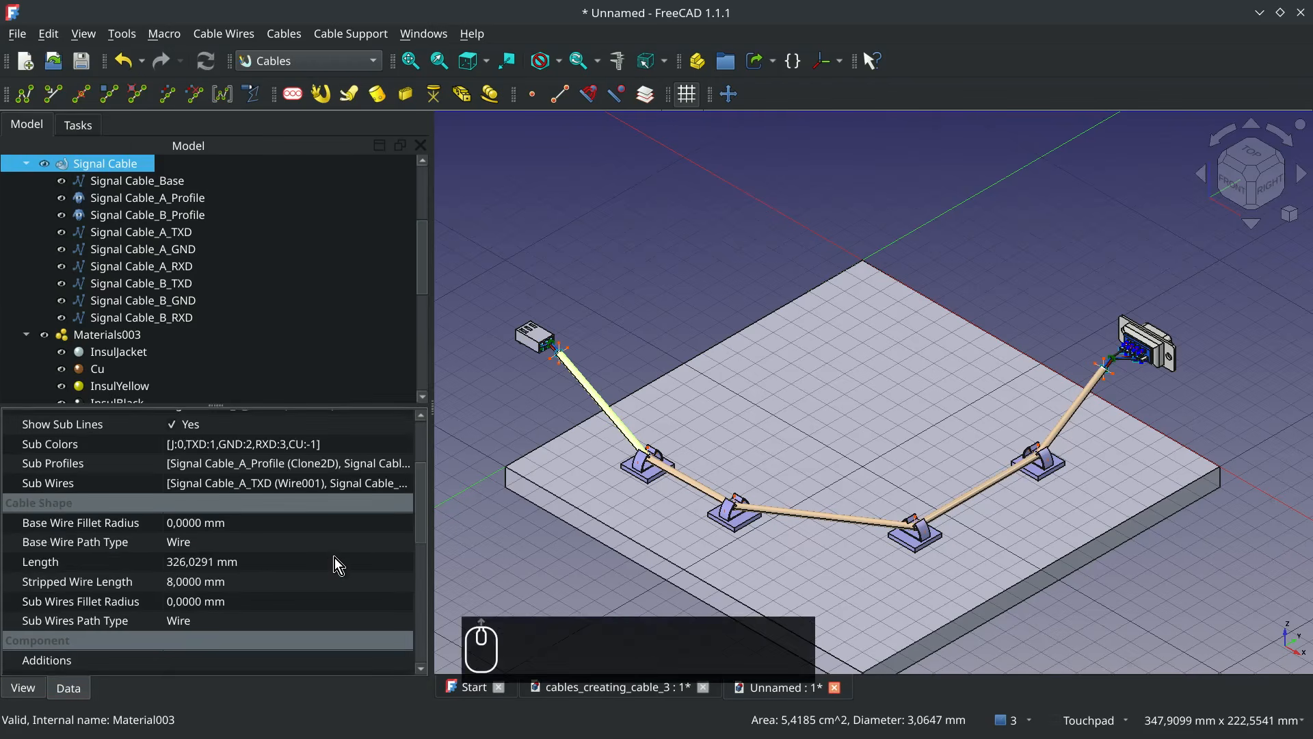
{"action": "left_click", "coordinate": [278, 544]}
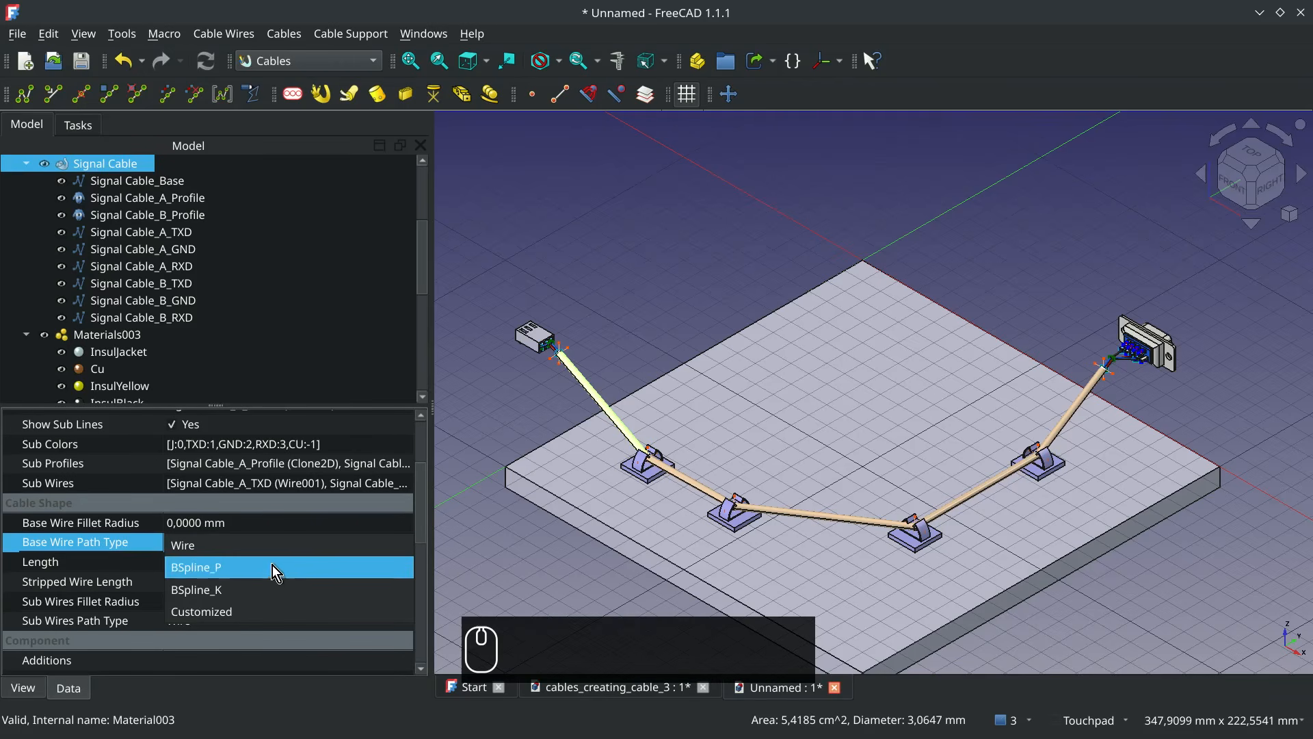
{"action": "left_click", "coordinate": [271, 588]}
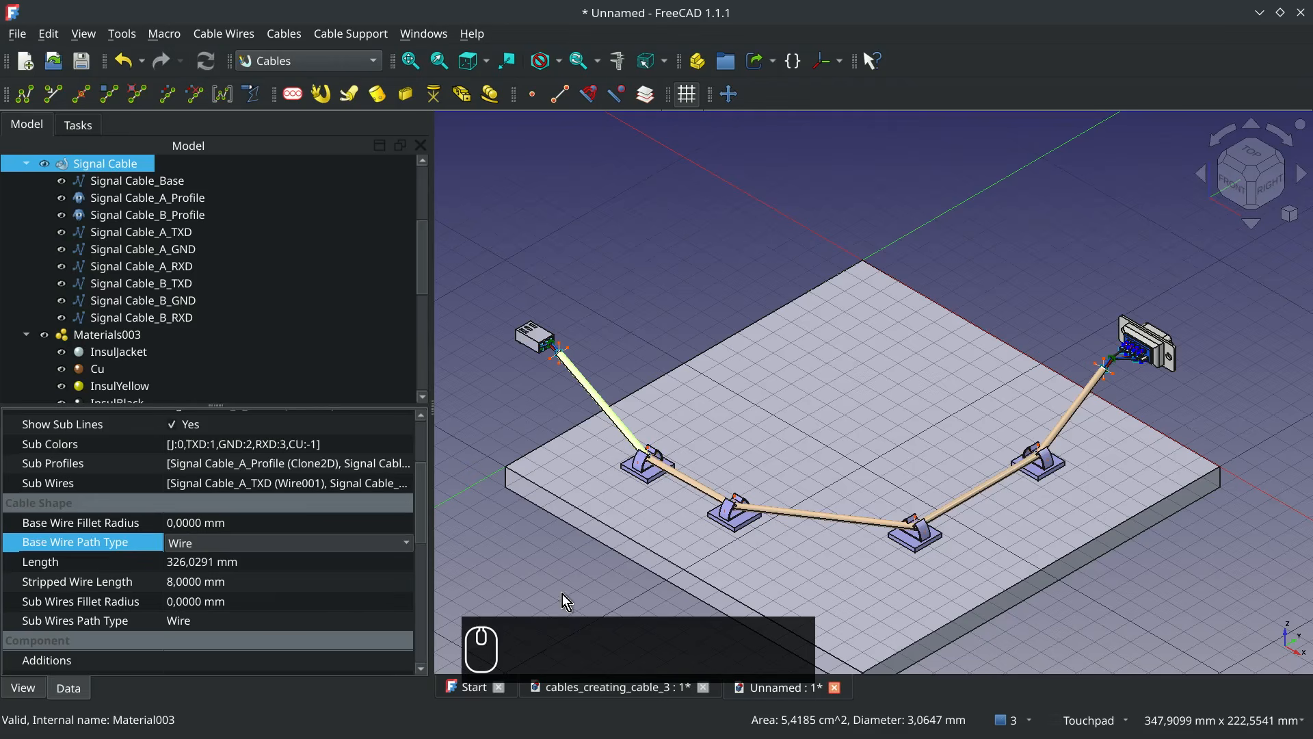
{"action": "left_click", "coordinate": [630, 595]}
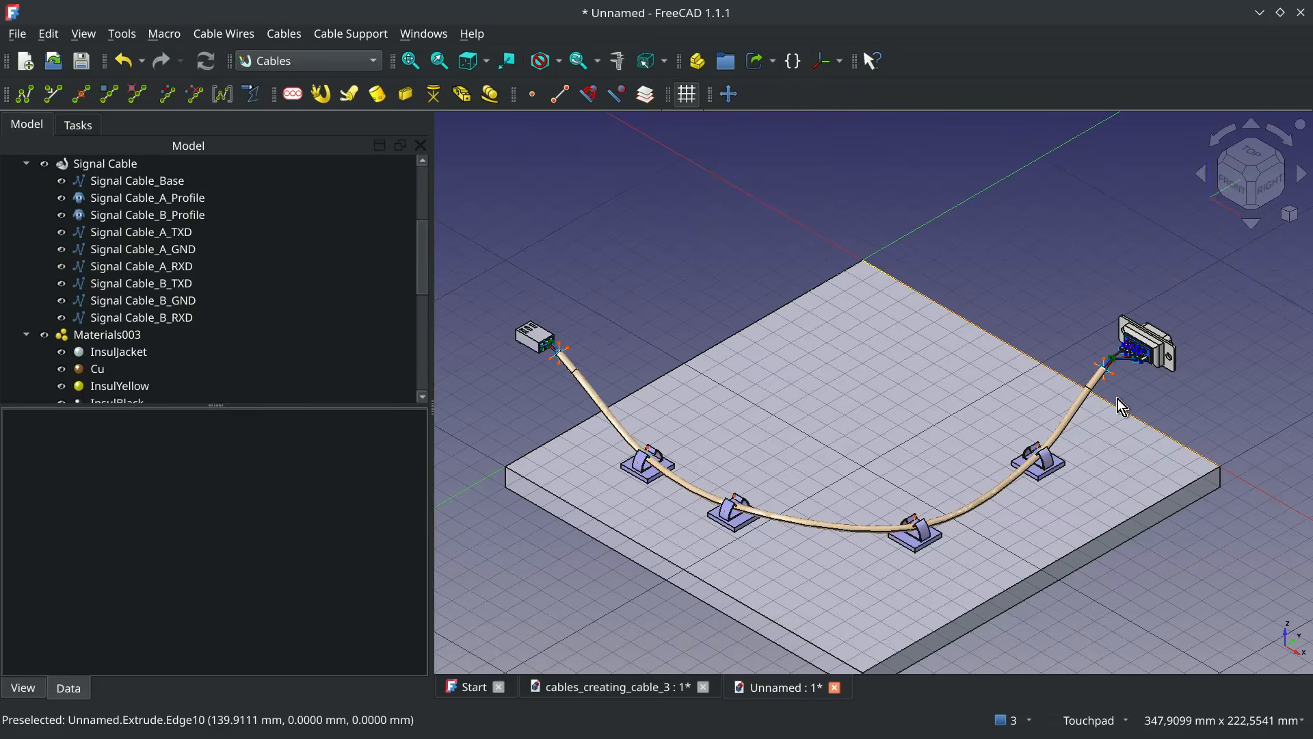
Set the Signal Cable's Sub Wires Path Type to BSpline_P
{"action": "left_click", "coordinate": [116, 164]}
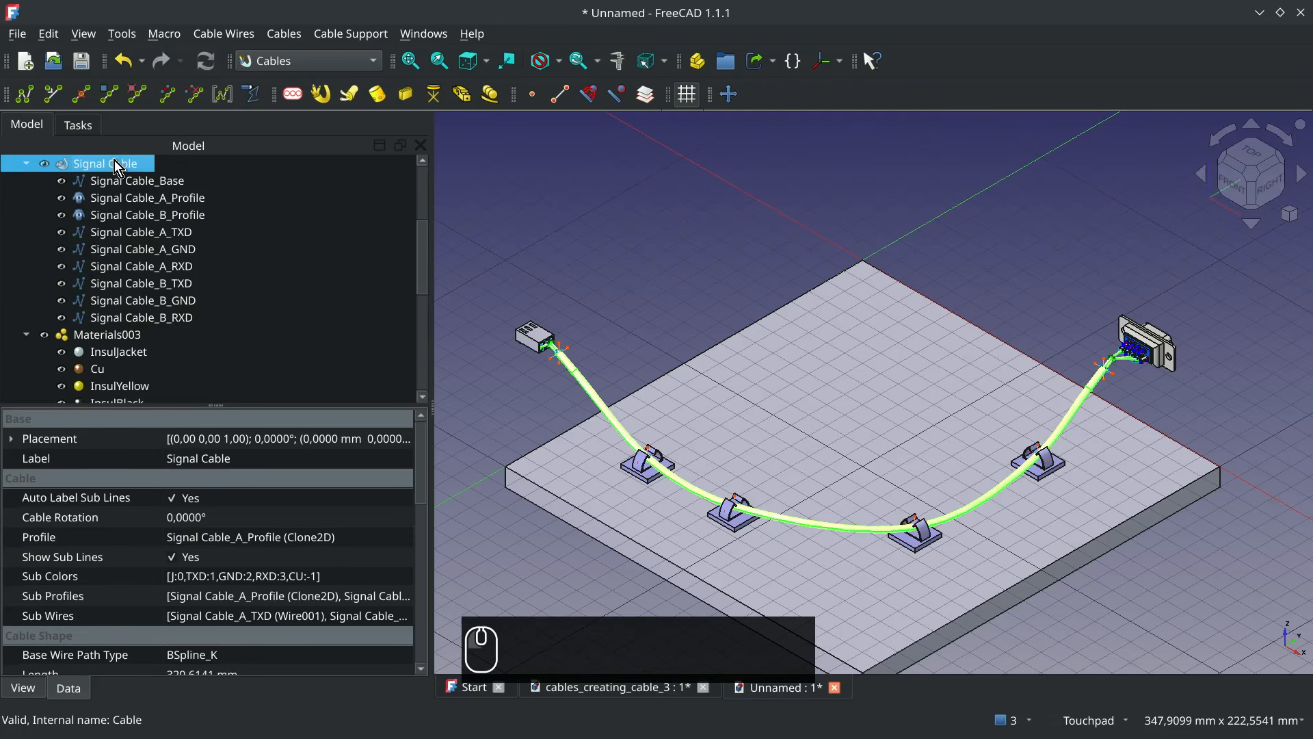
{"action": "scroll", "coordinate": [322, 605], "scroll_direction": "down", "scroll_amount": 2}
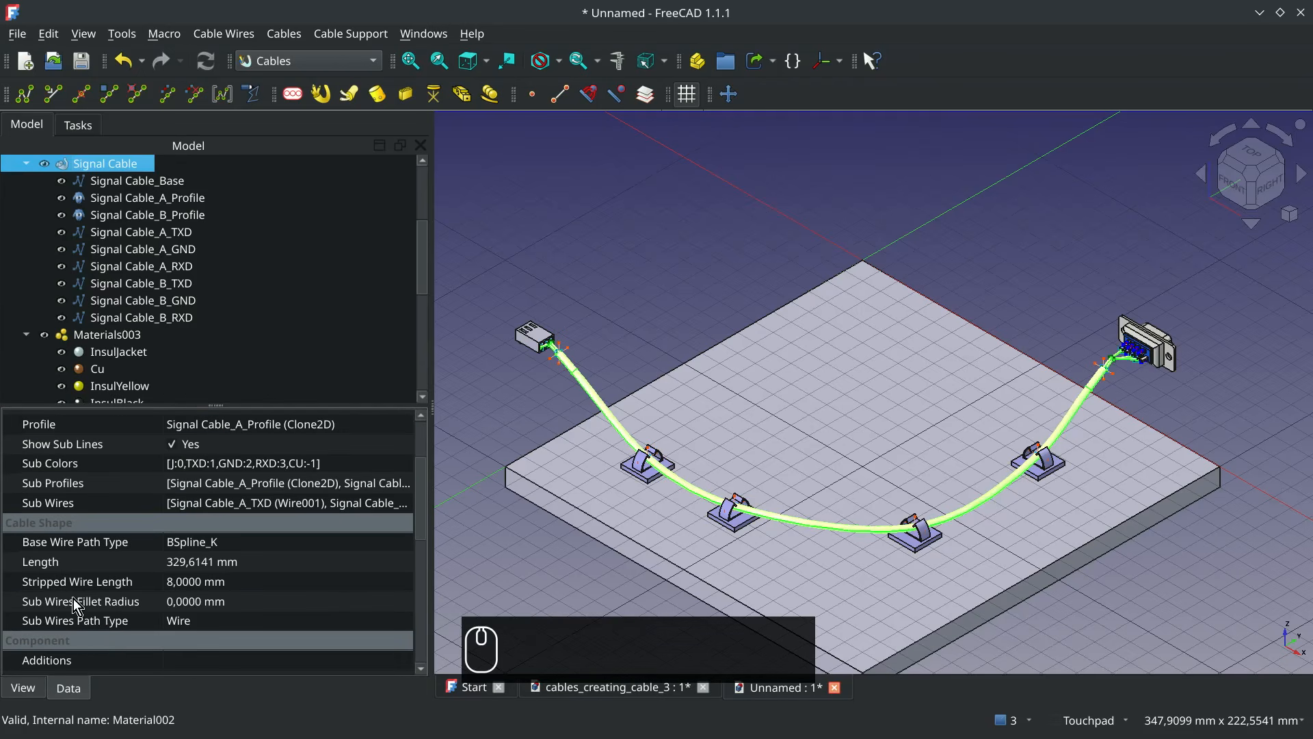
{"action": "left_click", "coordinate": [218, 622]}
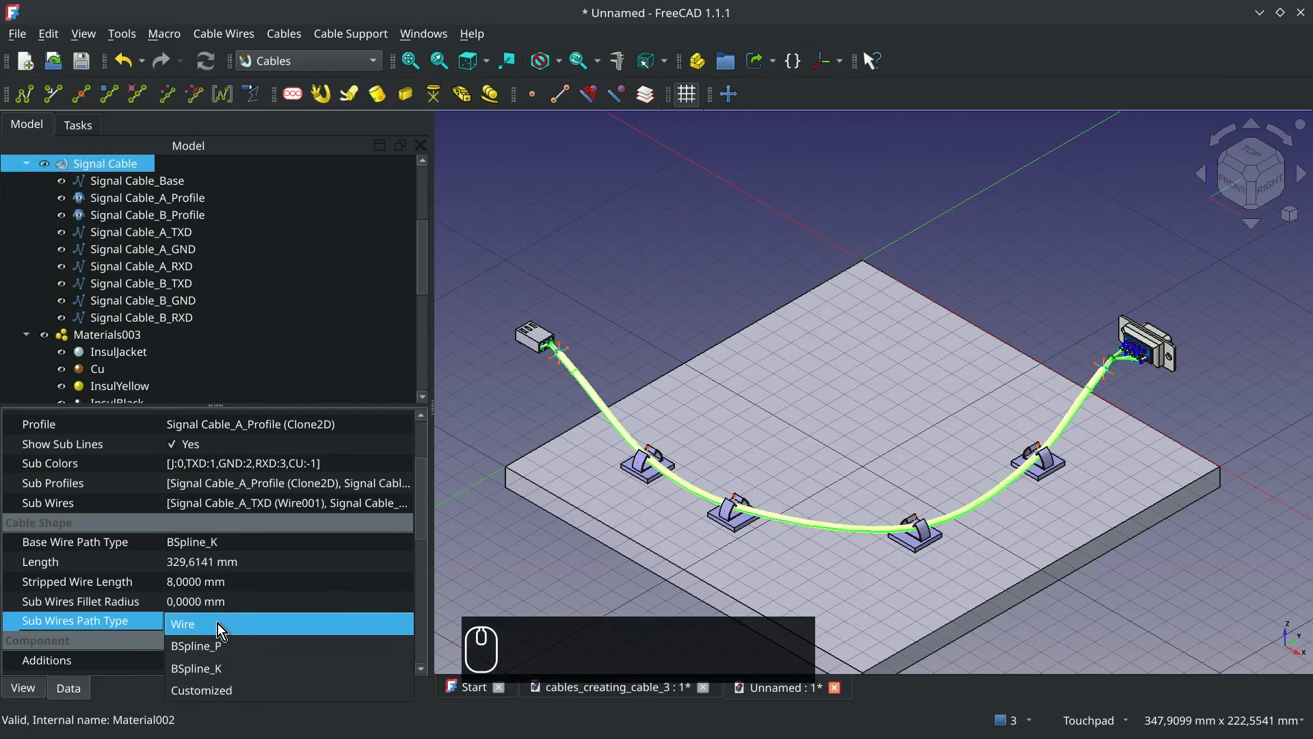
{"action": "left_click", "coordinate": [252, 643]}
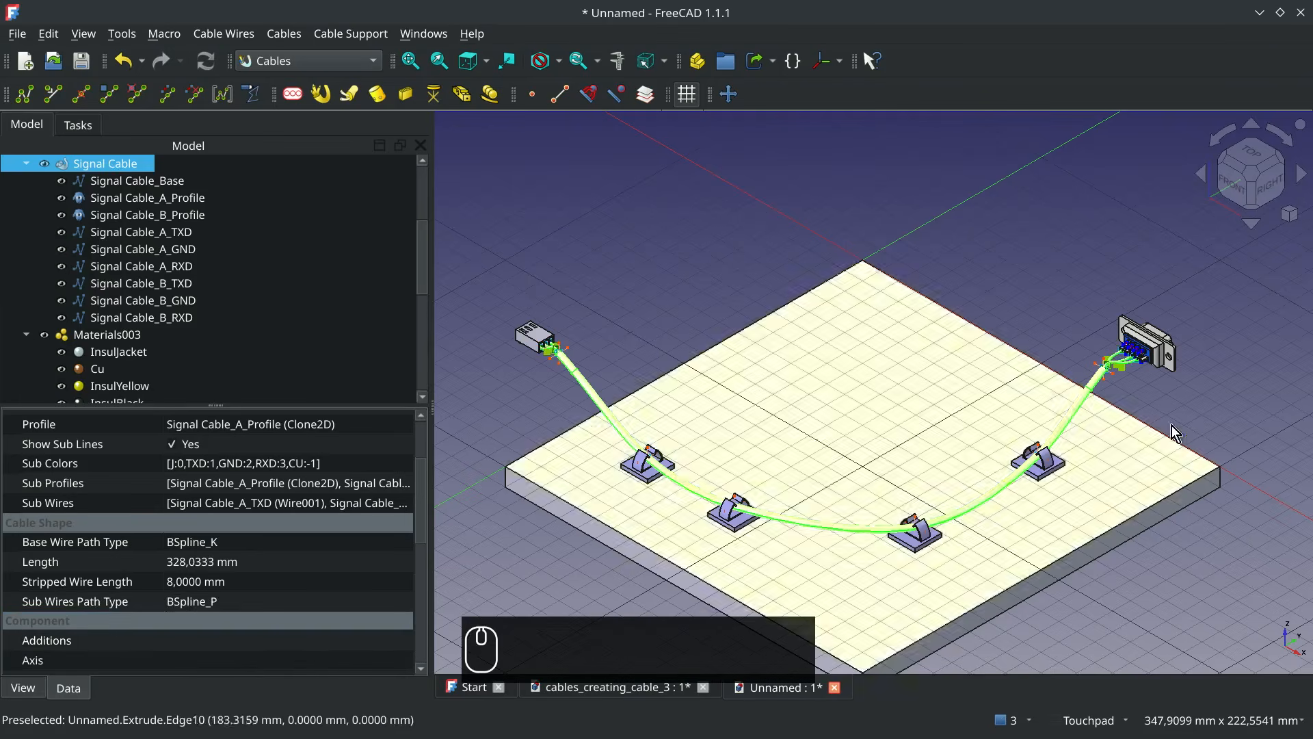
{"action": "left_click", "coordinate": [1133, 372]}
Inspect the curved sub wires at the DB9 and Molex connectors and the cable's overall path
{"action": "scroll", "coordinate": [1134, 372], "scroll_direction": "up", "scroll_amount": 5}
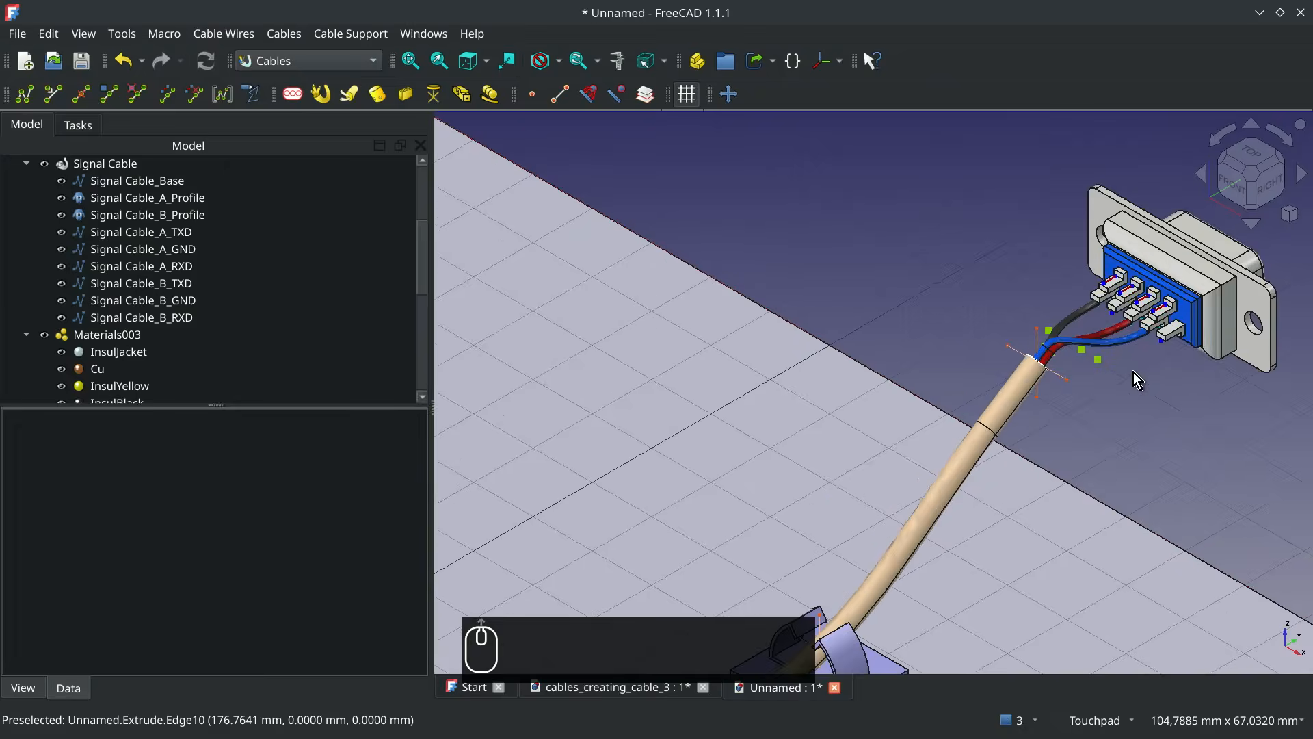
{"action": "scroll", "coordinate": [1134, 372], "scroll_direction": "up", "scroll_amount": 1}
{"action": "mouse_move", "coordinate": [1134, 349]}
{"action": "middle_mouse_down", "text": "alt"}
{"action": "mouse_move", "coordinate": [1108, 334]}
{"action": "mouse_move", "coordinate": [1132, 351]}
{"action": "middle_mouse_up", "text": "alt"}
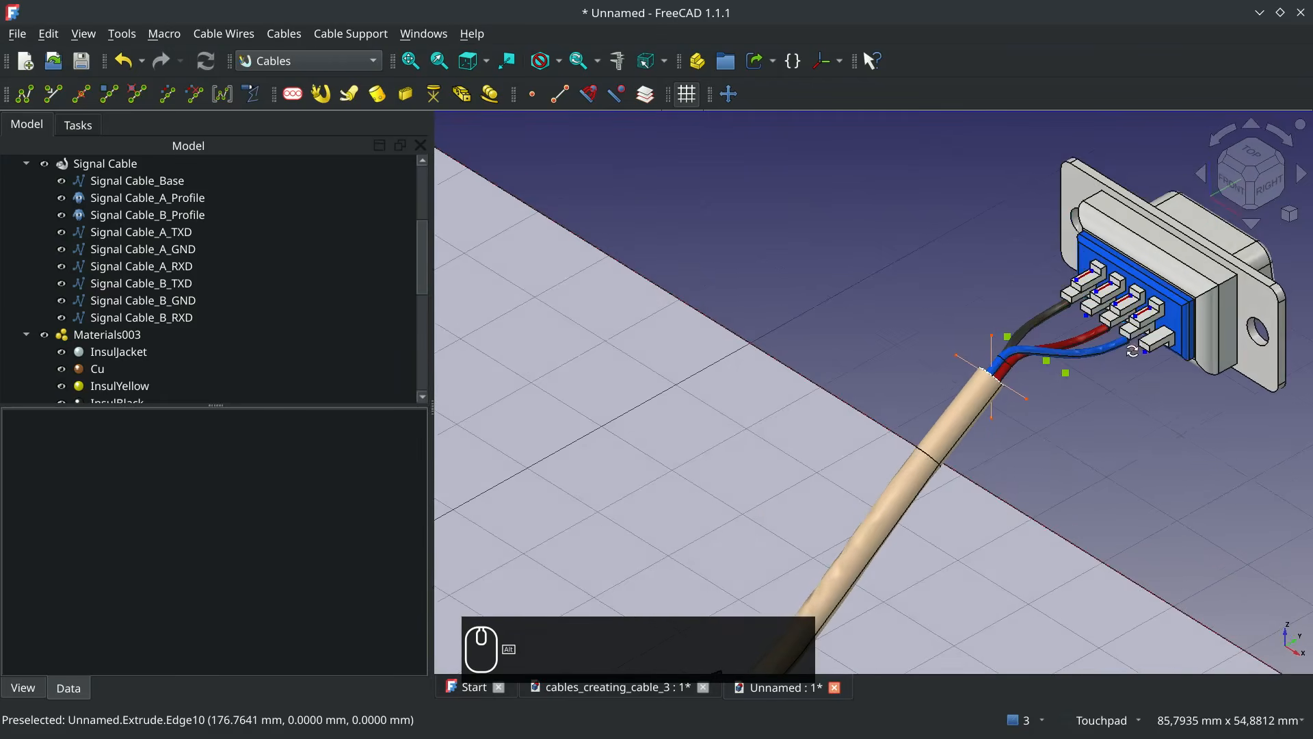
{"action": "scroll", "coordinate": [1081, 370], "scroll_direction": "down", "scroll_amount": 8}
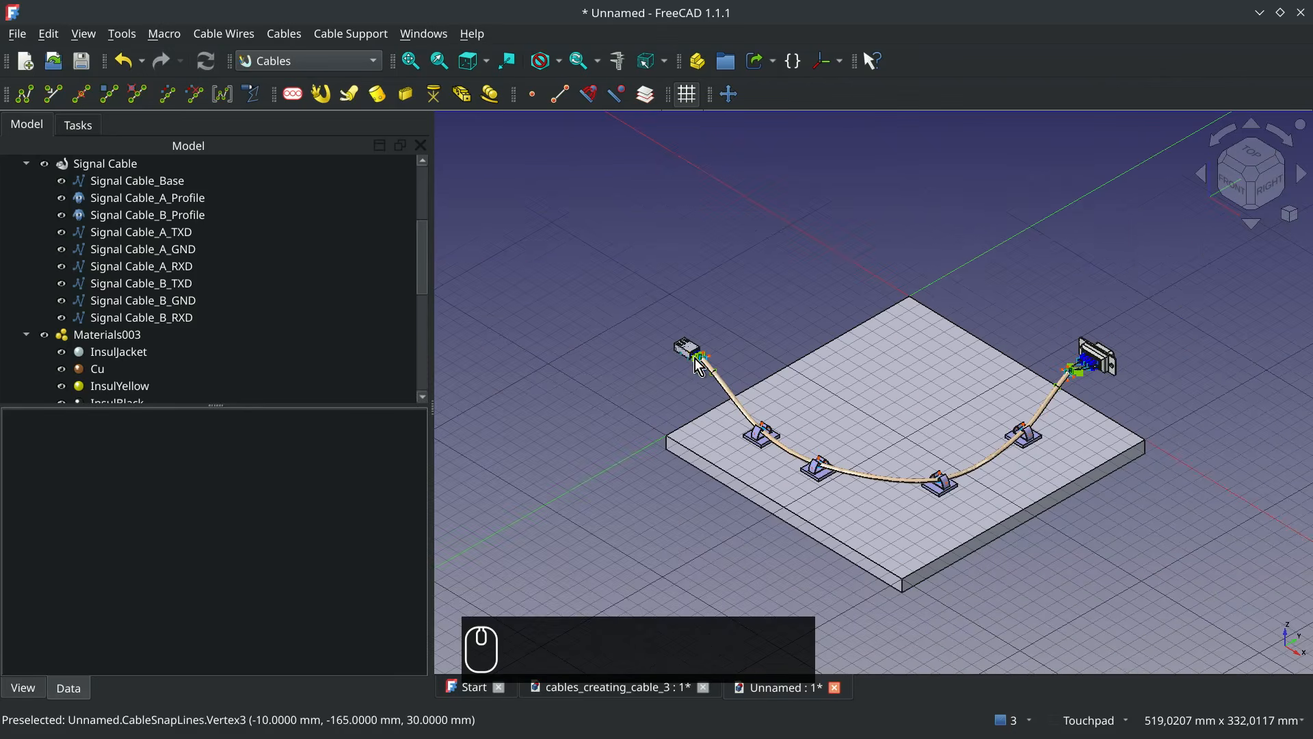
{"action": "scroll", "coordinate": [695, 358], "scroll_direction": "up", "scroll_amount": 13}
{"action": "mouse_move", "coordinate": [777, 358]}
{"action": "middle_mouse_down", "text": "alt"}
{"action": "mouse_move", "coordinate": [788, 393]}
{"action": "mouse_move", "coordinate": [750, 454]}
{"action": "mouse_move", "coordinate": [784, 379]}
{"action": "middle_mouse_up", "text": "alt"}
{"action": "scroll", "coordinate": [784, 379], "scroll_direction": "down", "scroll_amount": 5}
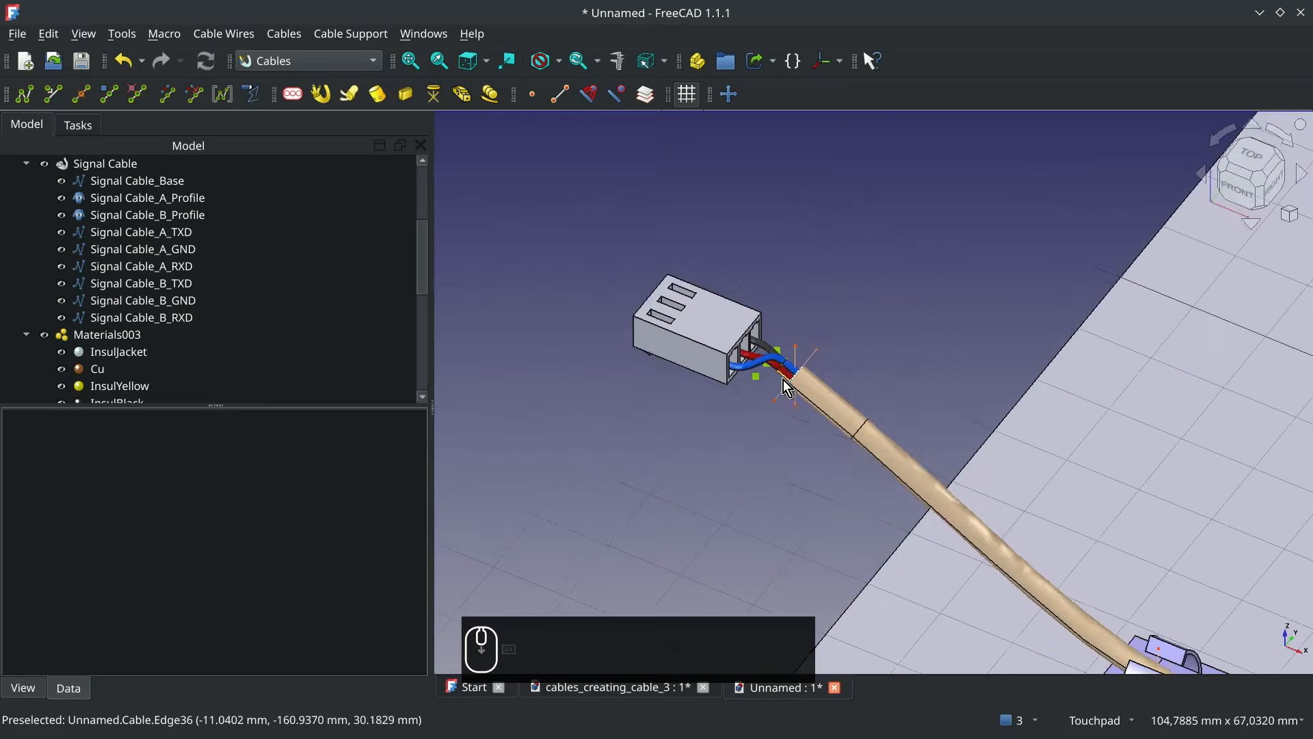
{"action": "scroll", "coordinate": [784, 379], "scroll_direction": "down", "scroll_amount": 5}
{"action": "middle_click_drag", "start_coordinate": [1262, 467], "coordinate": [1063, 444], "text": "shift"}
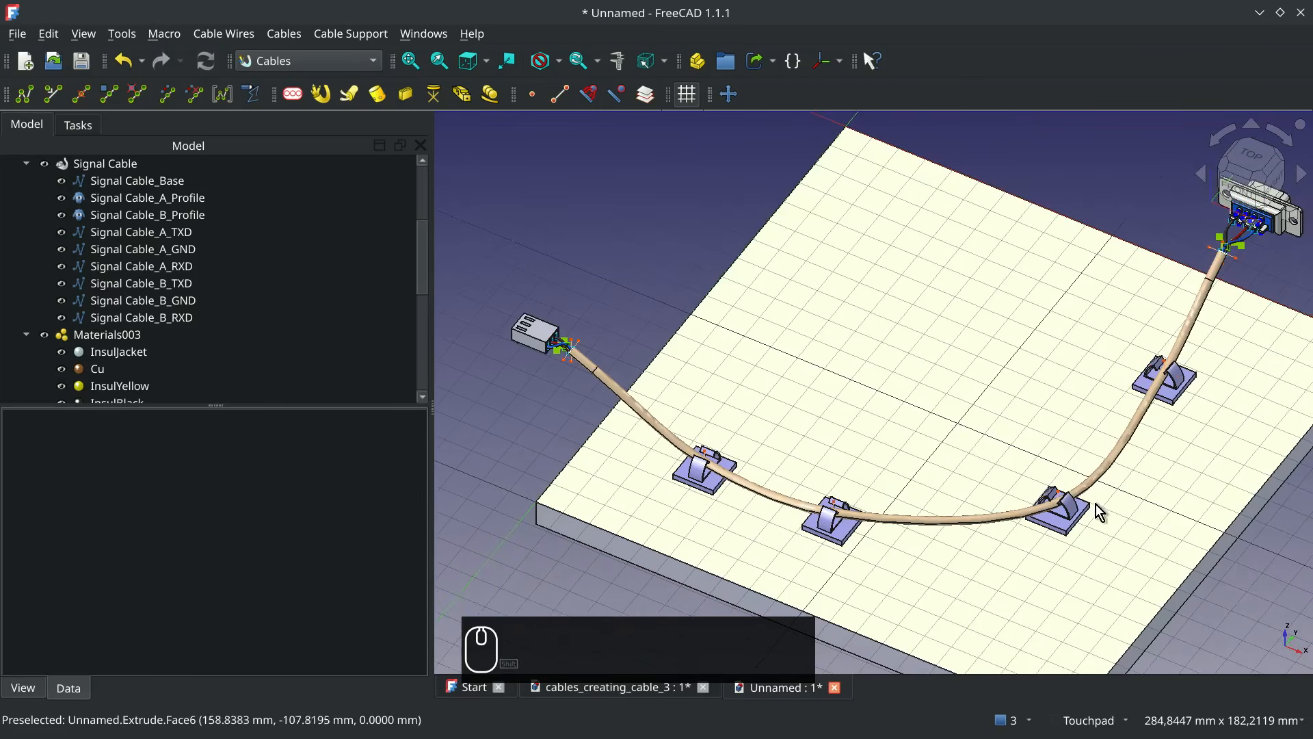
Transform the third clamp from the Molex connector (CableConnector008) by -24 mm along its U axis
{"action": "left_click", "coordinate": [1070, 527]}
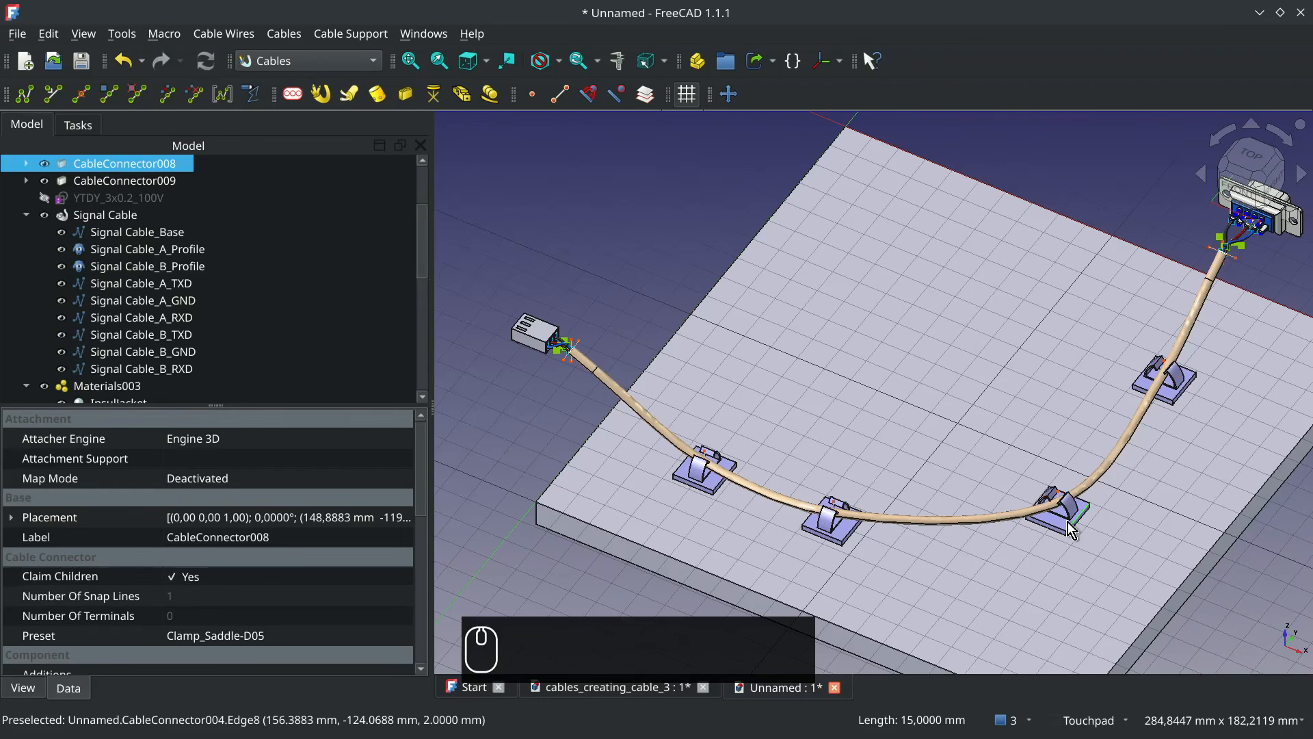
{"action": "right_click", "coordinate": [1068, 521]}
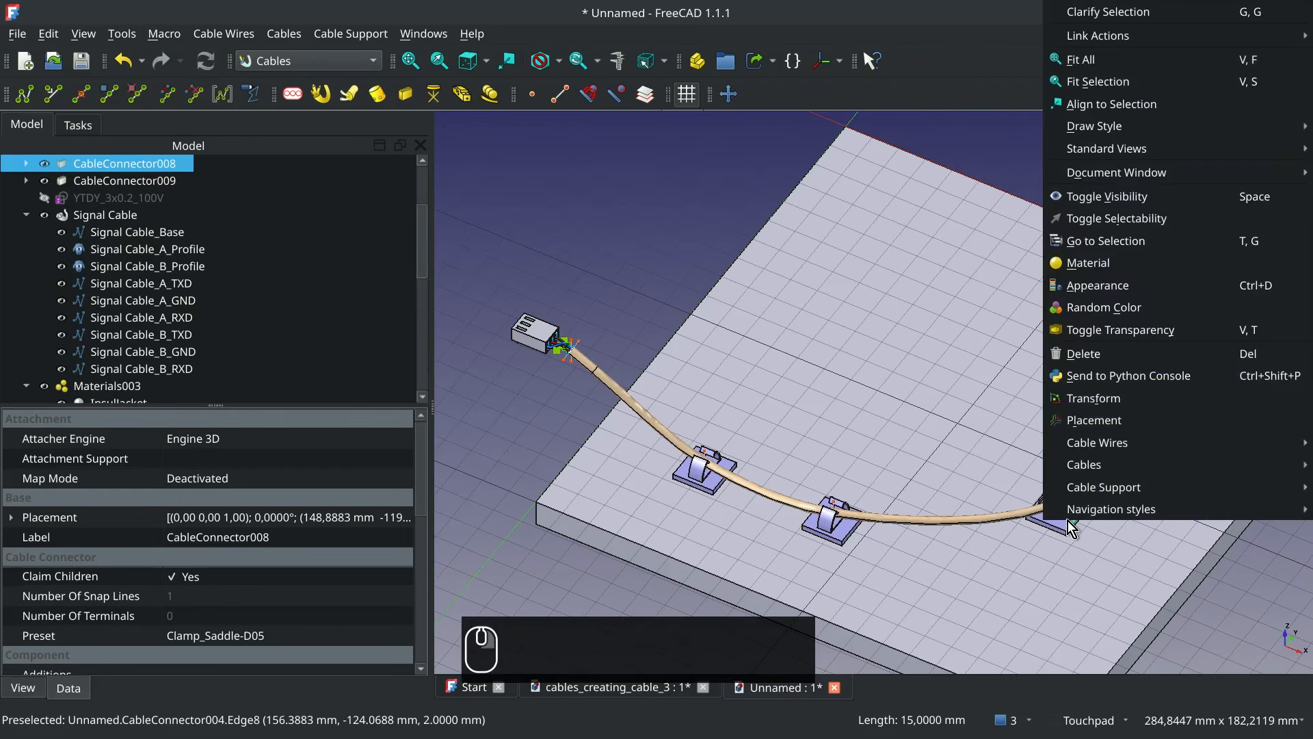
{"action": "left_click", "coordinate": [1105, 404]}
{"action": "left_click_drag", "start_coordinate": [1132, 547], "coordinate": [1073, 506]}
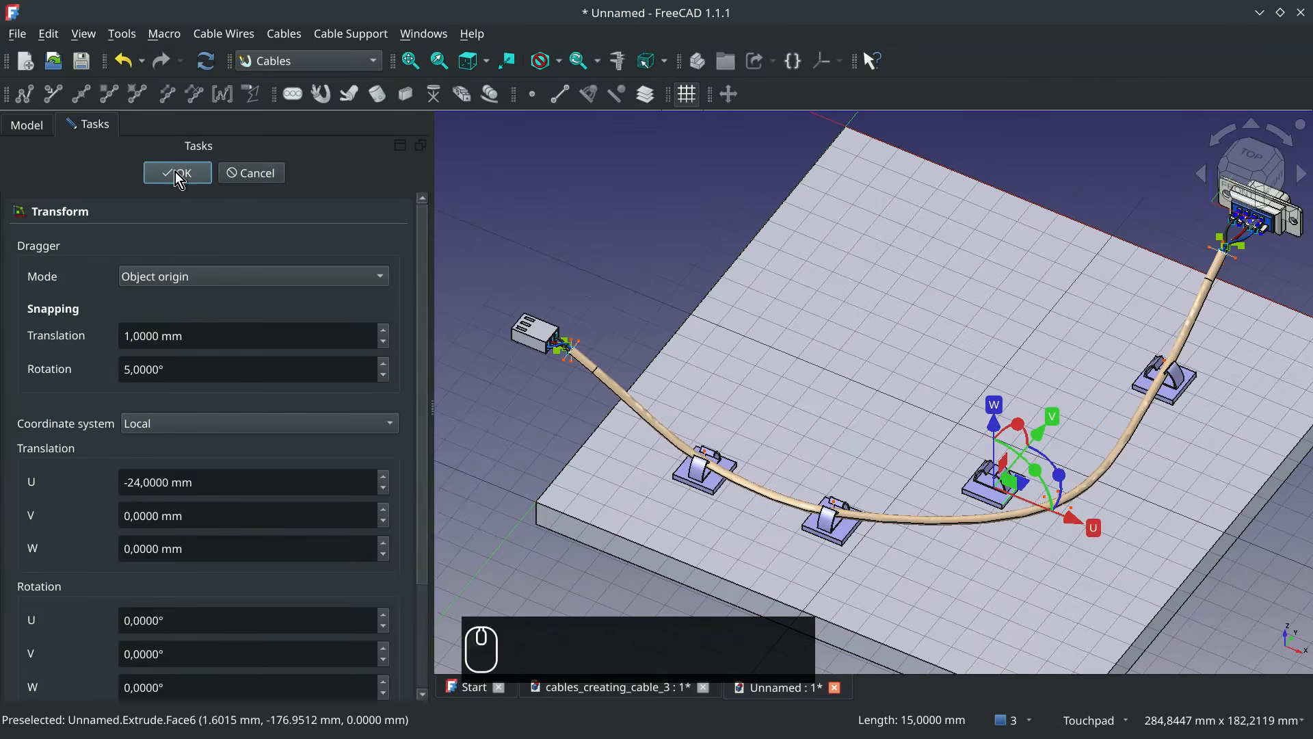
{"action": "left_click", "coordinate": [175, 173]}
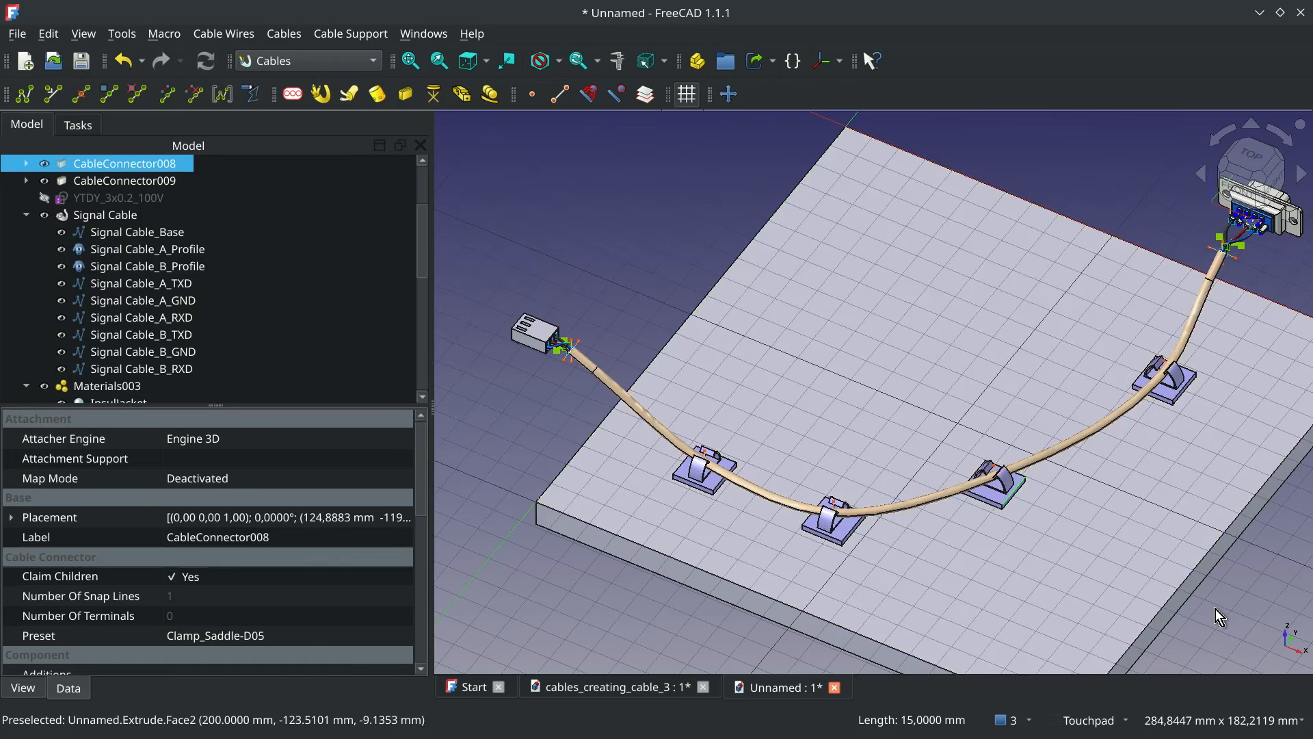
Move the same saddle clamp 45 mm along its U axis, towards the edge of the base plate
{"action": "right_click", "coordinate": [1000, 498]}
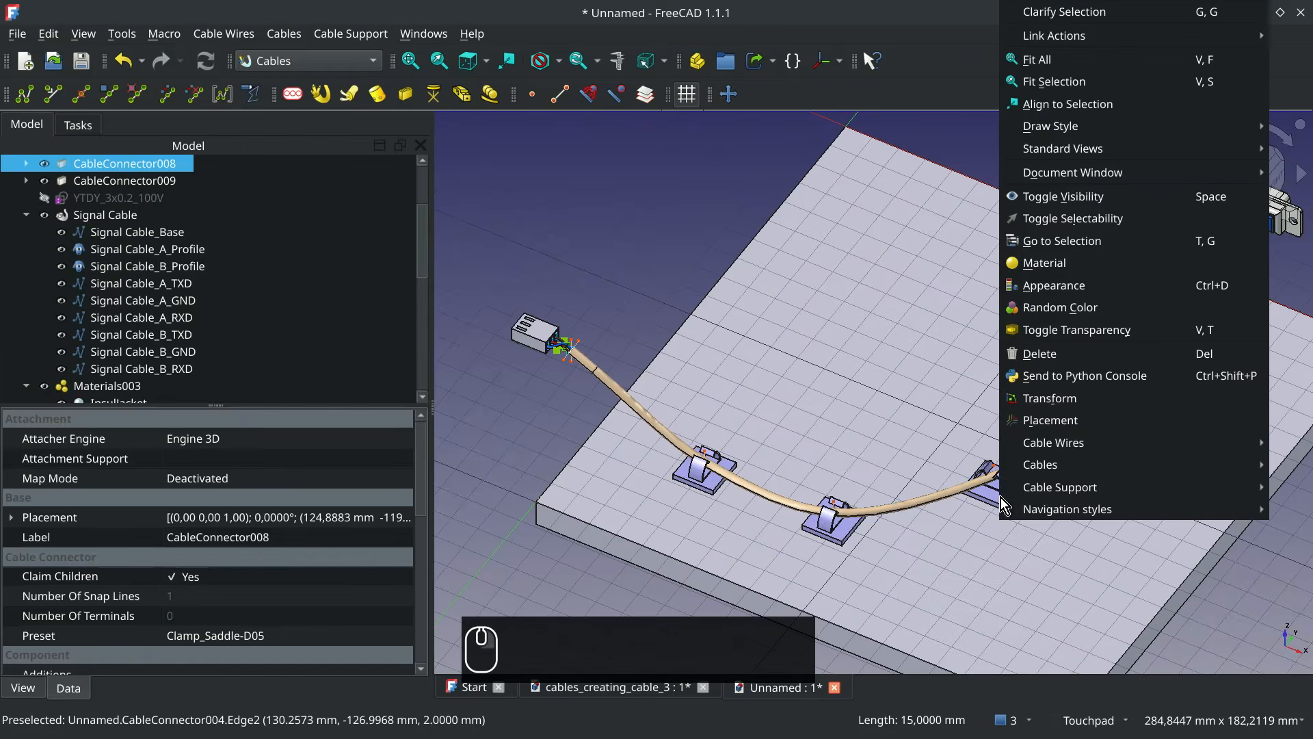
{"action": "left_click", "coordinate": [1056, 404]}
{"action": "left_click_drag", "start_coordinate": [1080, 517], "coordinate": [1193, 573]}
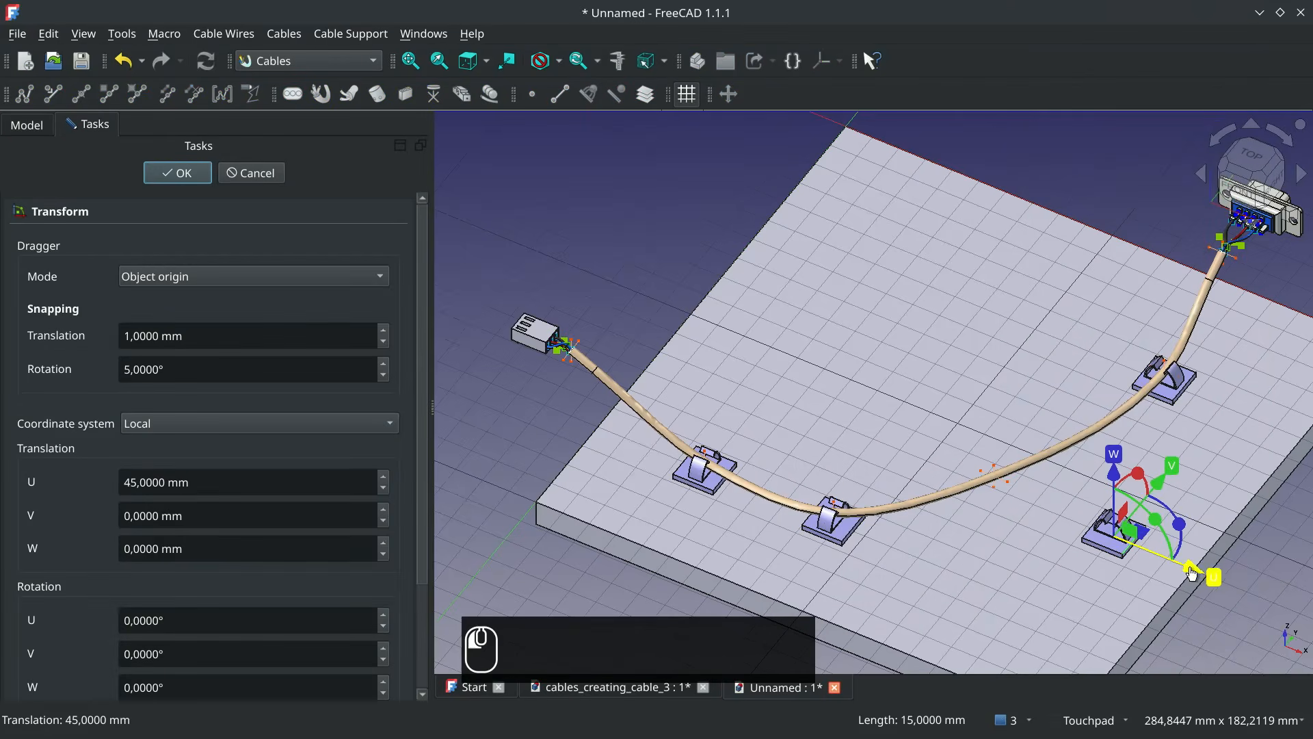
{"action": "left_click", "coordinate": [194, 166]}
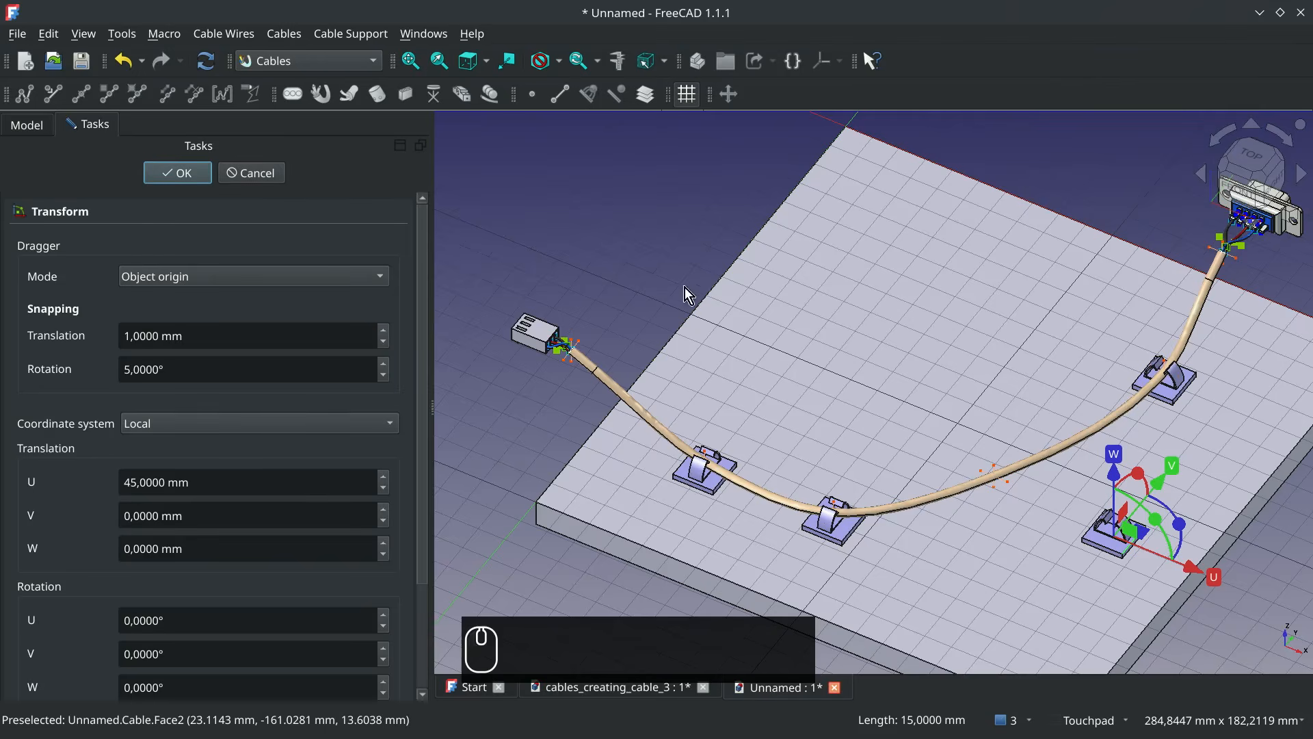
{"action": "left_click", "coordinate": [651, 233]}
Turn off Show Sub Lines for the Signal Cable and hide the grid
{"action": "middle_click_drag", "start_coordinate": [1195, 581], "coordinate": [766, 487], "text": "alt"}
{"action": "scroll", "coordinate": [831, 505], "scroll_direction": "down", "scroll_amount": 2}
{"action": "left_click", "coordinate": [99, 216]}
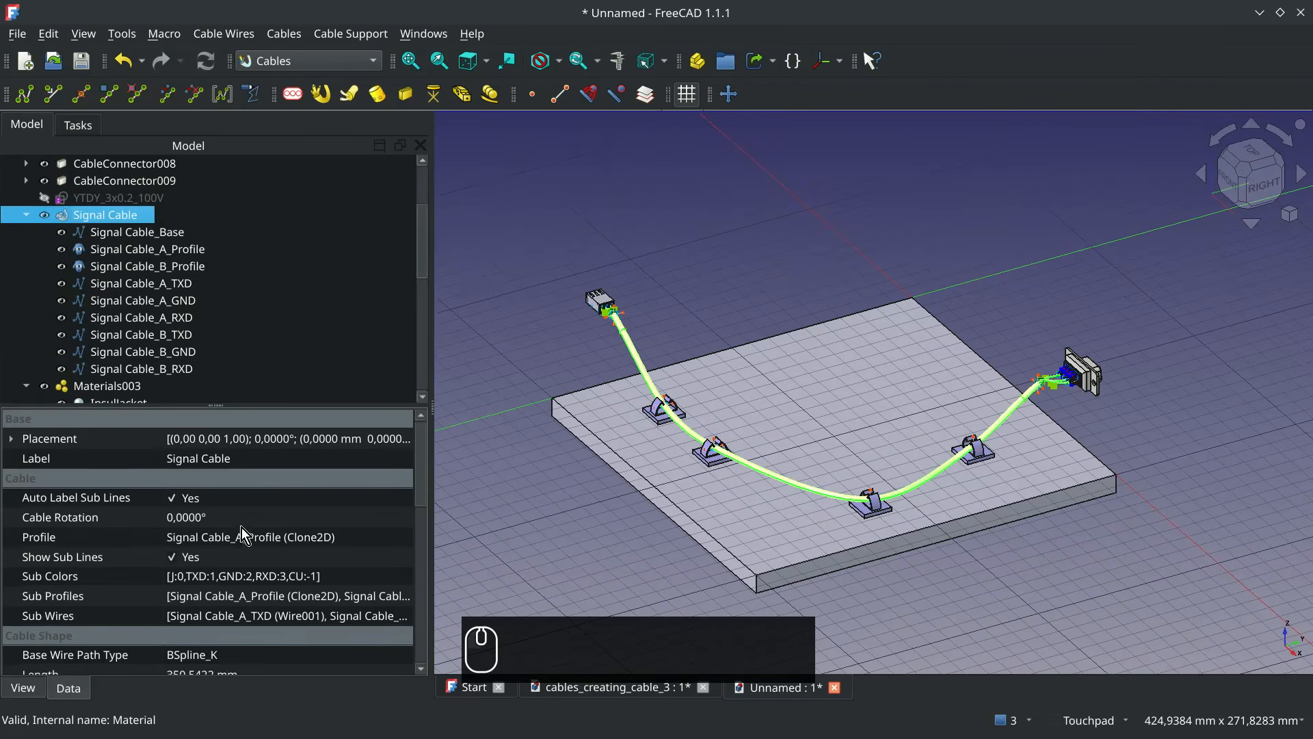
{"action": "left_click", "coordinate": [192, 557]}
{"action": "left_click", "coordinate": [191, 558]}
{"action": "left_click", "coordinate": [711, 120]}
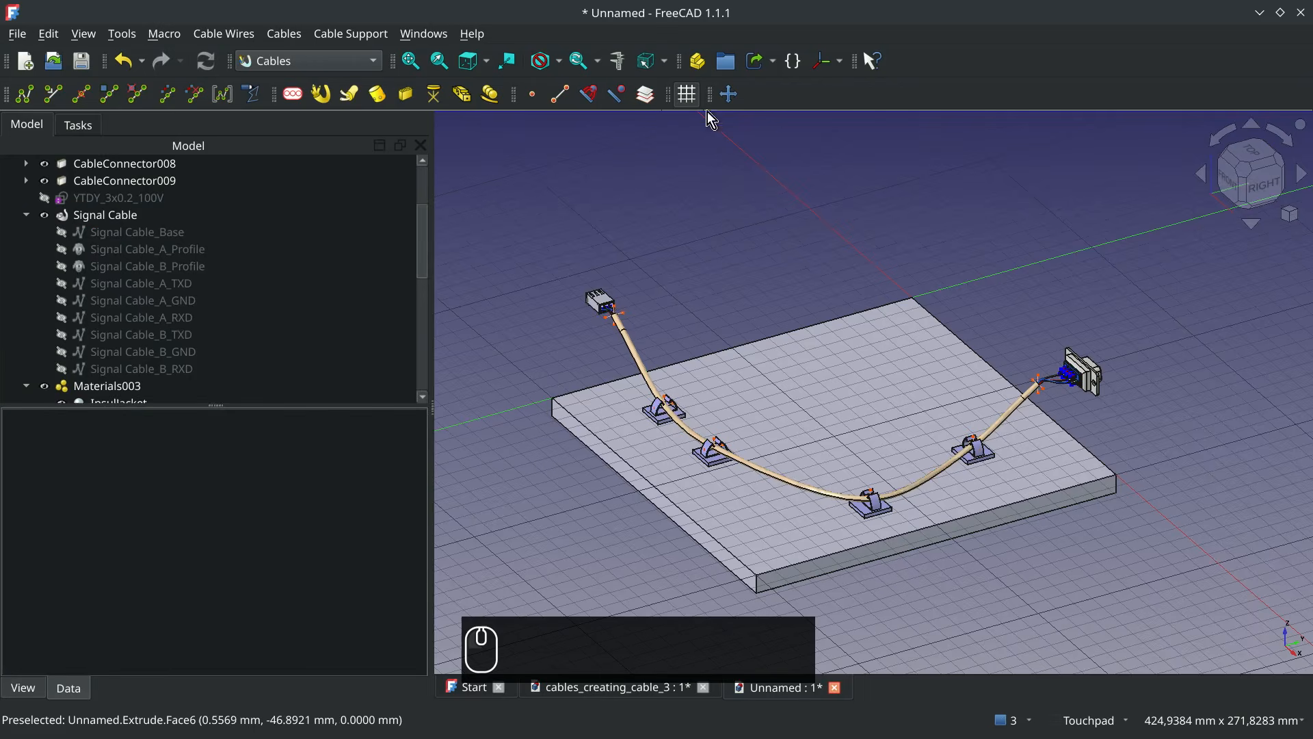
{"action": "scroll", "coordinate": [1040, 400], "scroll_direction": "up", "scroll_amount": 3}
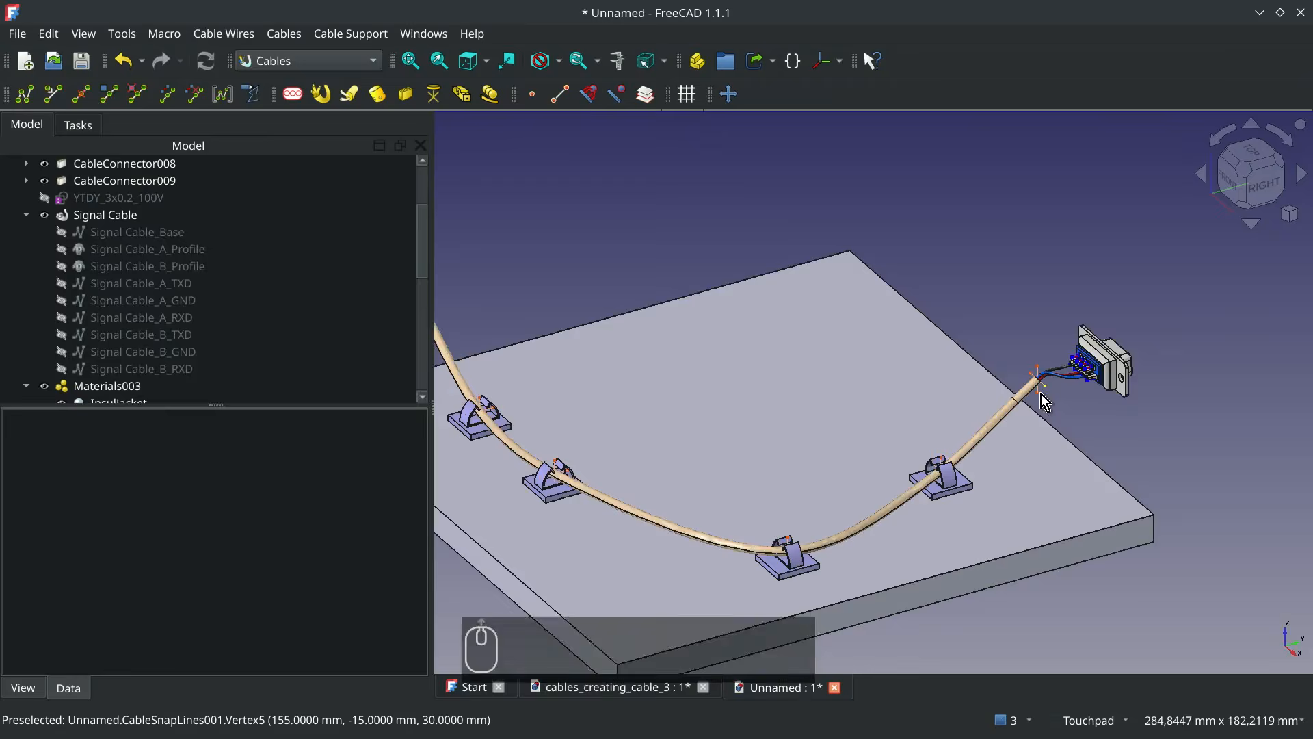
{"action": "left_click_drag", "start_coordinate": [861, 433], "coordinate": [1020, 434], "text": "shift"}
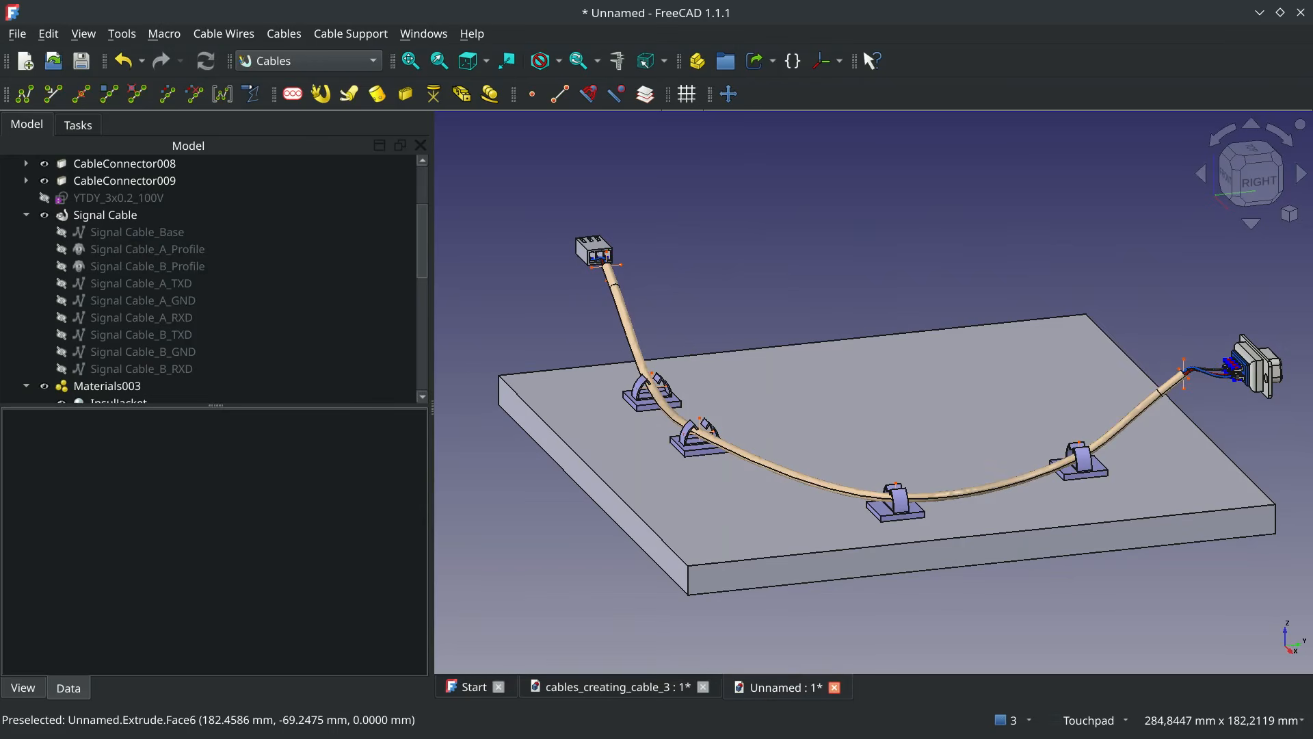